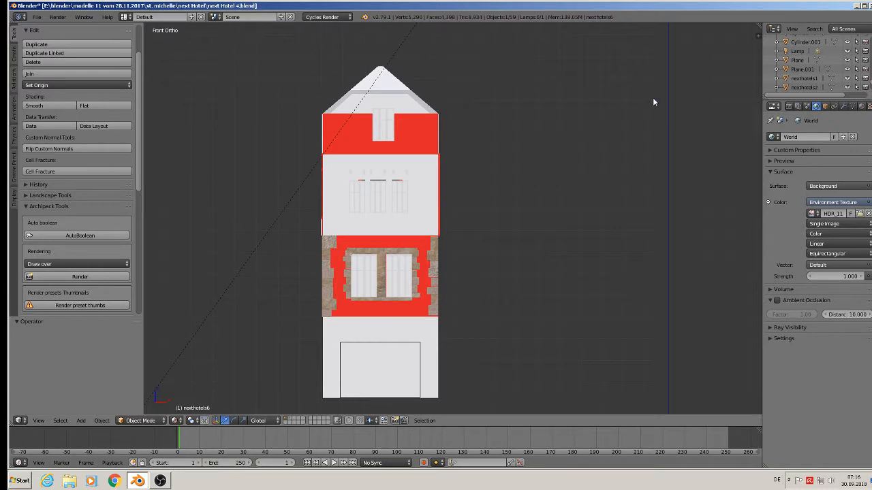
pyautogui.press('n')
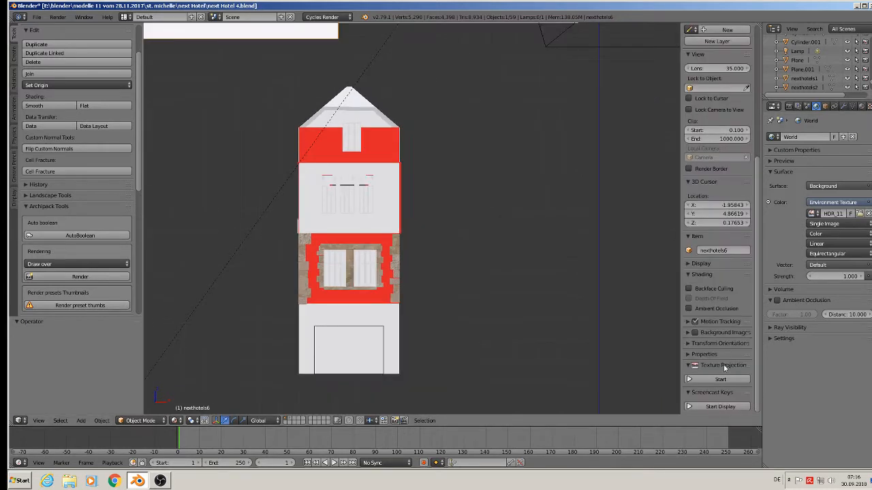
pyautogui.click(720, 407)
pyautogui.press('n')
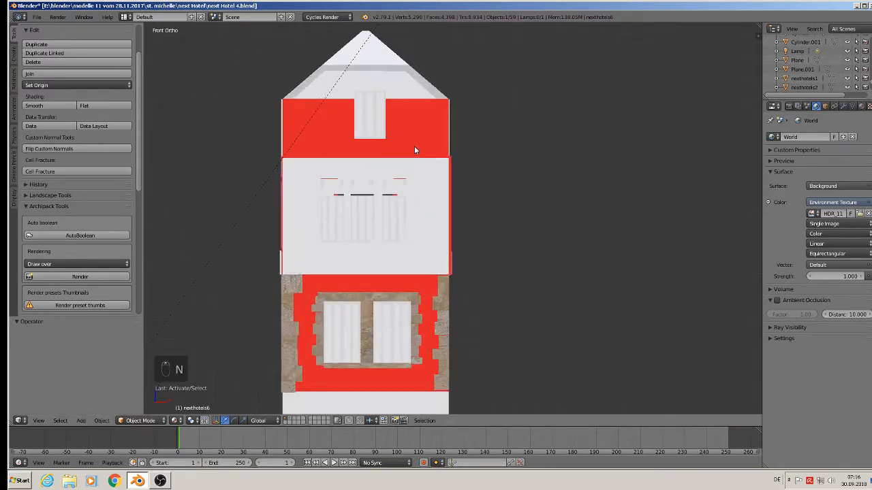
# Step: Inspect the building model and the reference photo planes from several viewing angles
pyautogui.moveTo(405, 175)
pyautogui.mouseDown(button='middle')
pyautogui.moveTo(430, 184)
pyautogui.moveTo(416, 187)
pyautogui.mouseUp(button='middle')
pyautogui.scroll(5, 400, 173)
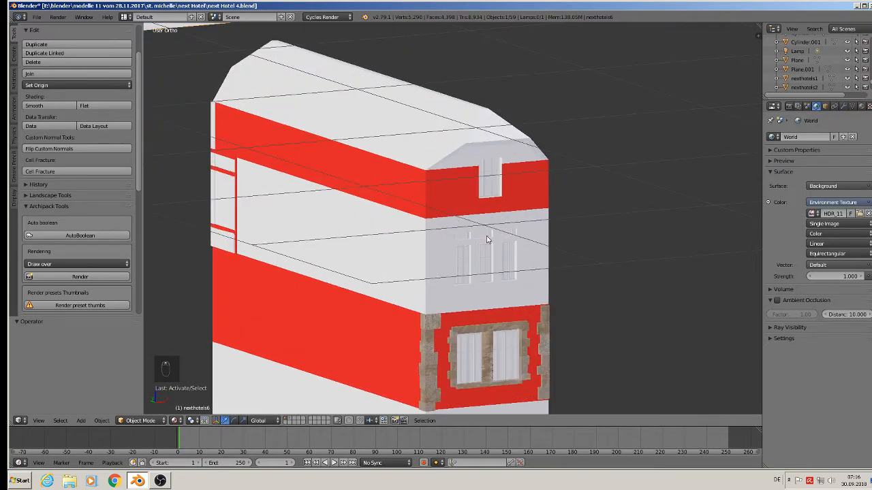
pyautogui.press('KP_Decimal')
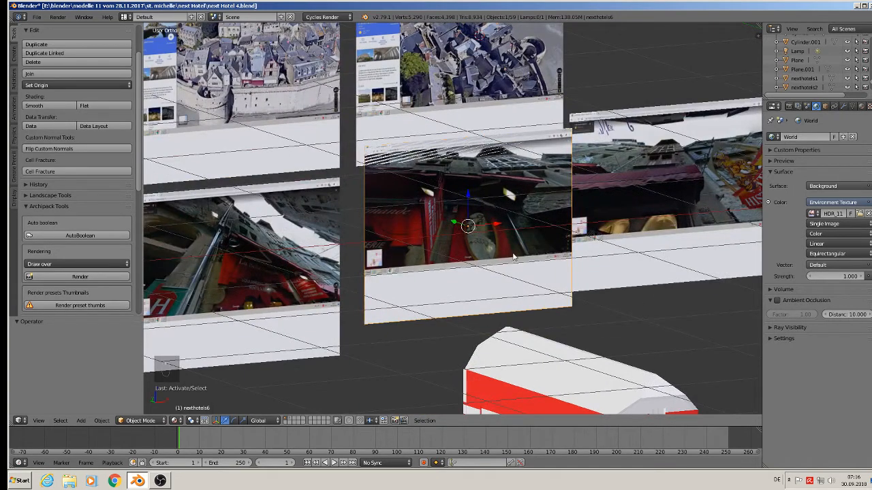
pyautogui.press('KP_1')
pyautogui.scroll(6, 497, 238)
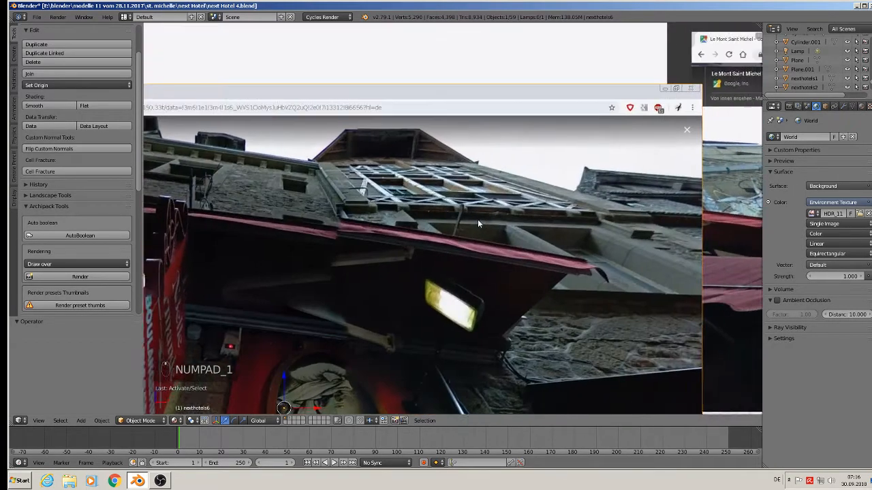
pyautogui.scroll(4, 477, 220)
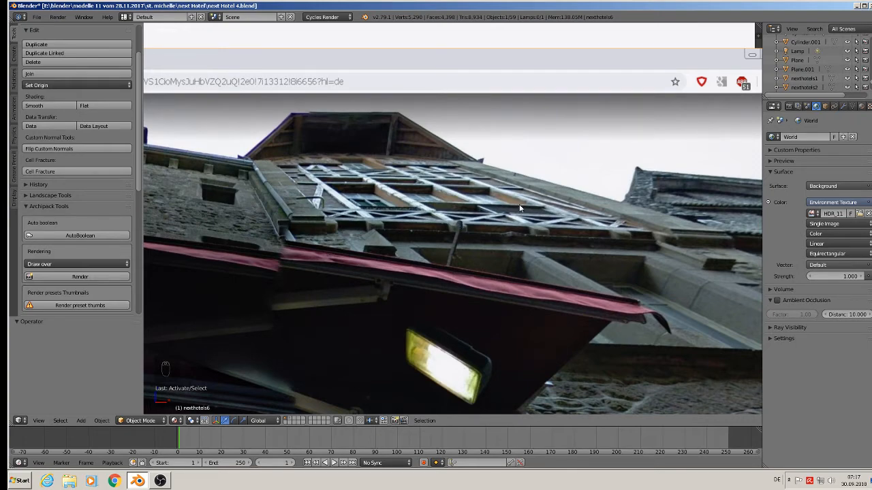
pyautogui.scroll(-10, 626, 288)
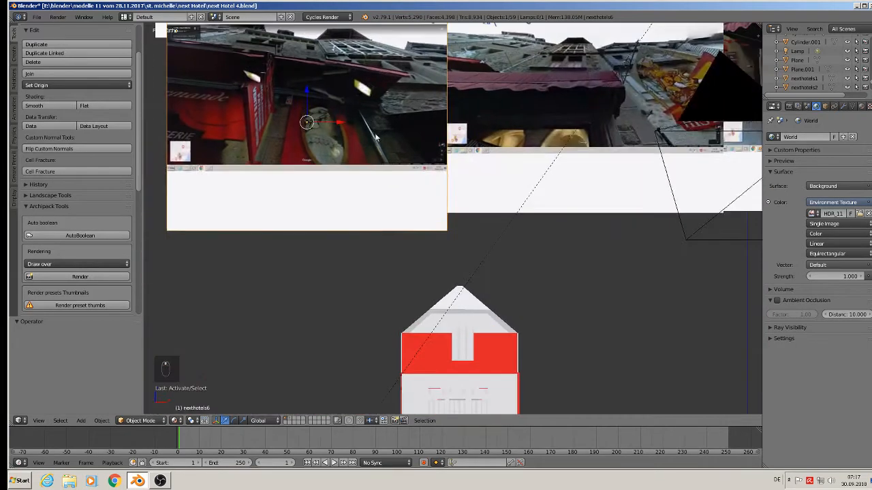
pyautogui.keyDown('shift'); pyautogui.moveTo(443, 289); pyautogui.dragTo(507, 237, button='middle'); pyautogui.keyUp('shift')
pyautogui.scroll(5, 416, 204)
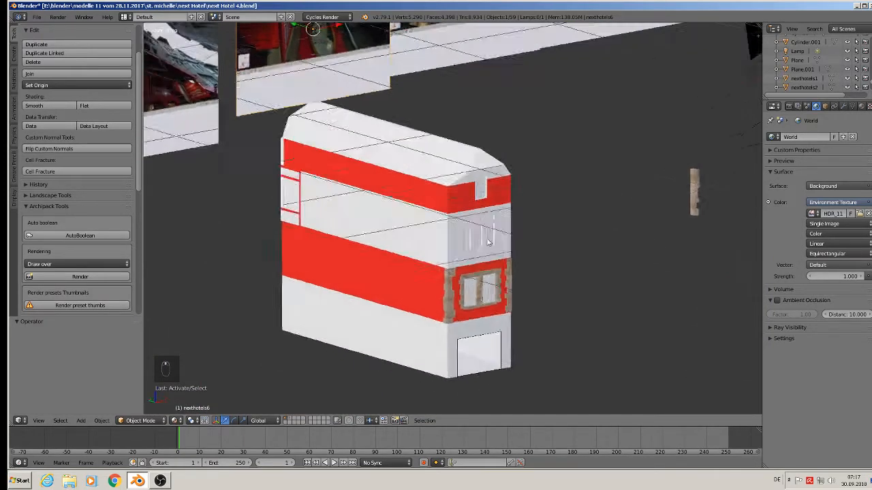
pyautogui.moveTo(386, 197); pyautogui.dragTo(549, 173, button='middle')
pyautogui.scroll(3, 350, 171)
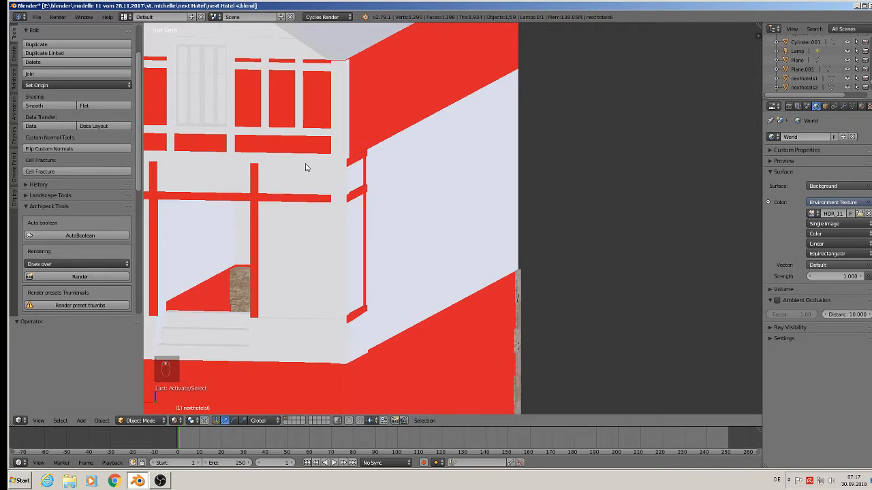
# Step: Duplicate the horizontal trim strip on the side facade and move the copy along Y onto the front facade
pyautogui.keyDown('shift'); pyautogui.scroll(1, 286, 165); pyautogui.keyUp('shift')
pyautogui.rightClick(265, 163)
pyautogui.scroll(-3, 264, 164)
pyautogui.moveTo(279, 181); pyautogui.dragTo(230, 197, button='middle')
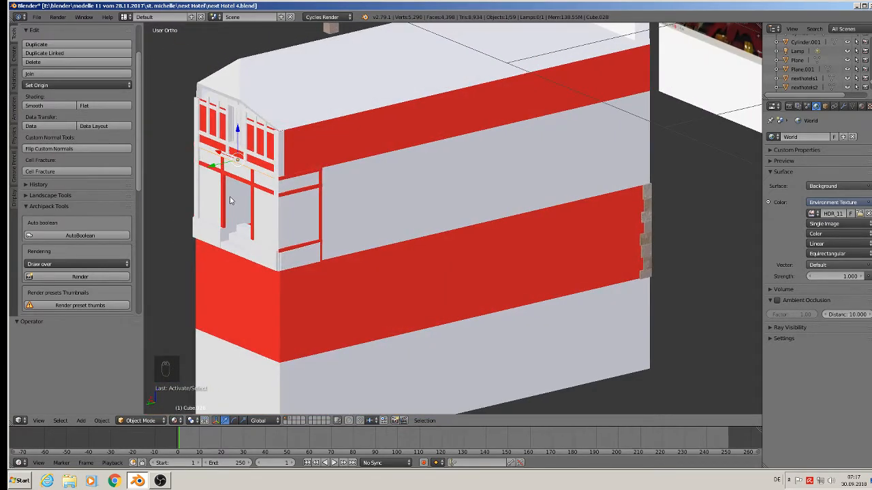
pyautogui.hotkey('shift', 'd')
pyautogui.press('y')
pyautogui.click(304, 158)
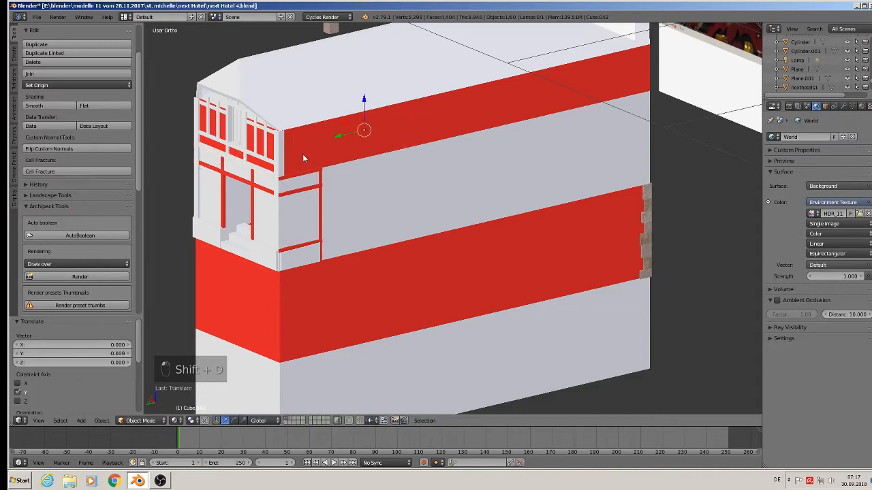
pyautogui.moveTo(335, 140); pyautogui.dragTo(584, 90)
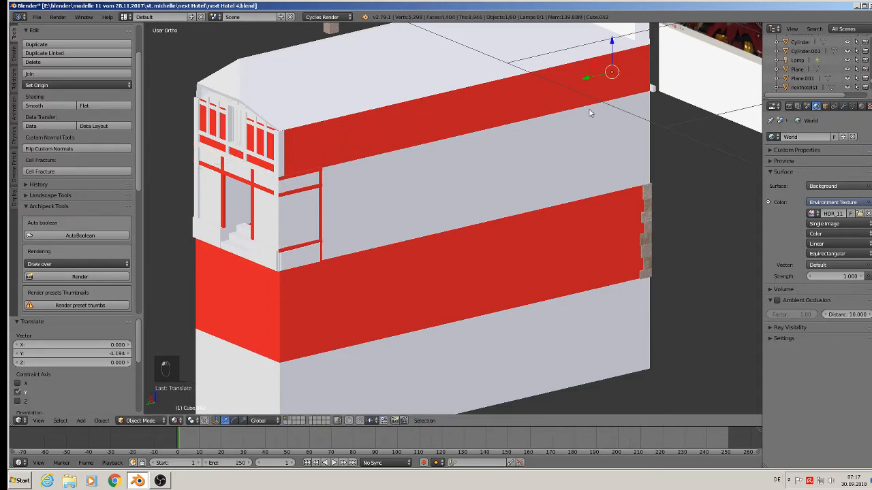
# Step: Nudge the copied strip slightly along Y so it sits against the front facade
pyautogui.moveTo(694, 121); pyautogui.dragTo(445, 161, button='middle')
pyautogui.scroll(6, 445, 161)
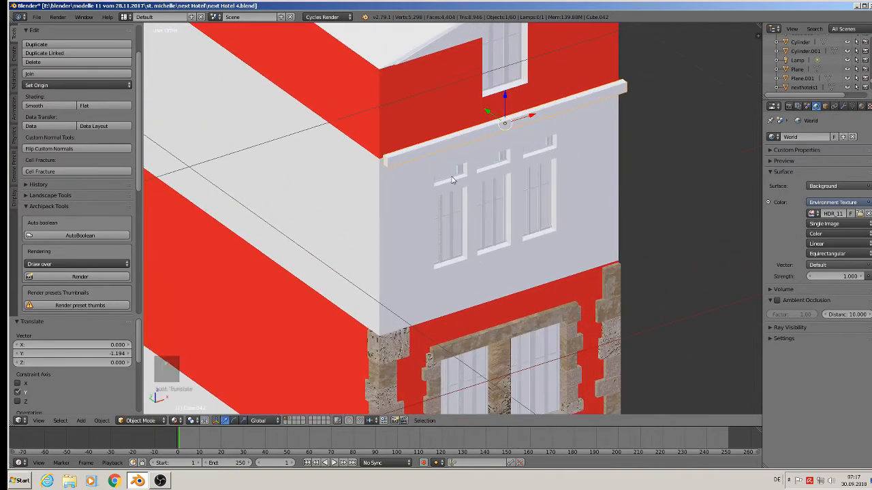
pyautogui.scroll(-2, 445, 162)
pyautogui.press('g')
pyautogui.press('y')
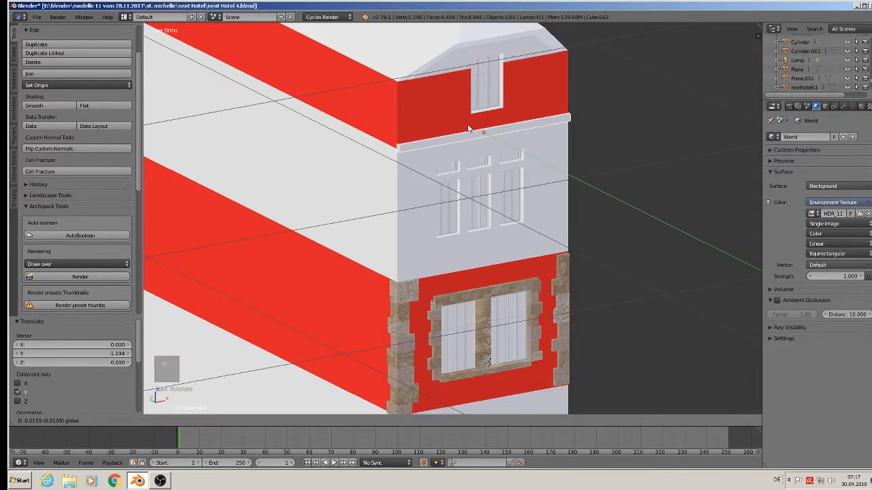
pyautogui.click(468, 128)
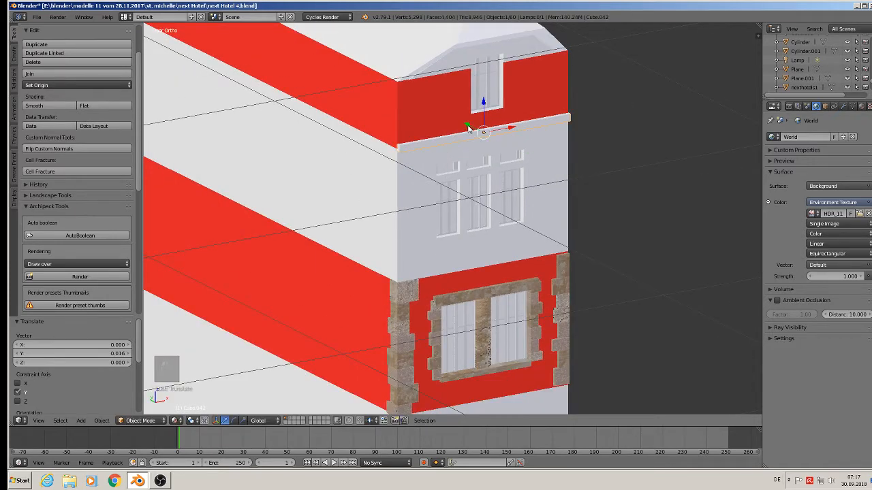
# Step: Duplicate the front trim strip and move the copy down along Z across the upper windows
pyautogui.hotkey('shift', 'd')
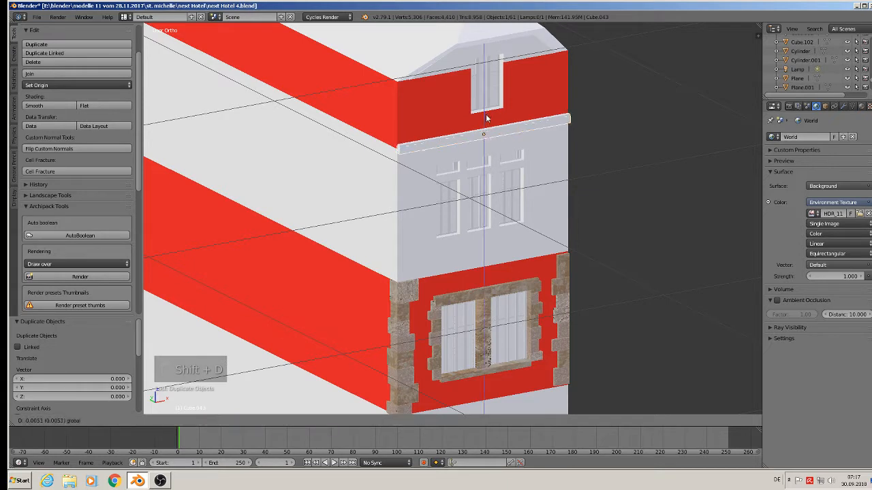
pyautogui.press('z')
pyautogui.click(488, 152)
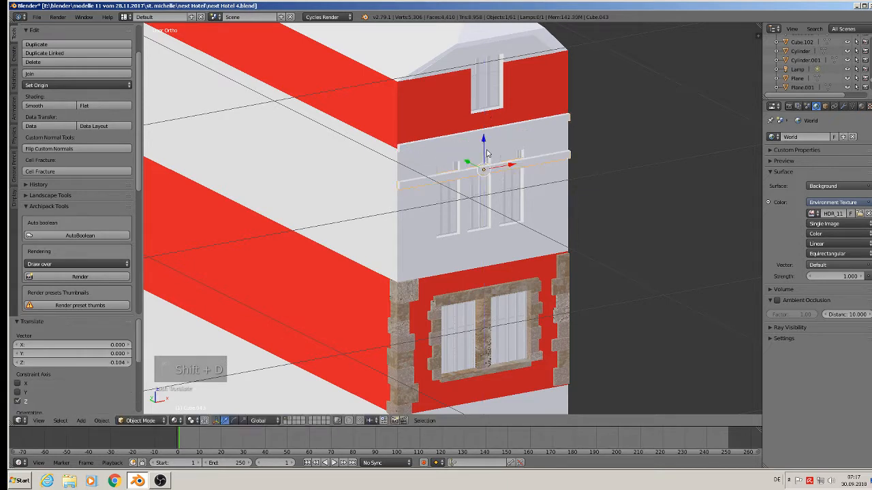
# Step: Duplicate the strip again and move the new copy further down along Z
pyautogui.hotkey('shift', 'd')
pyautogui.press('z')
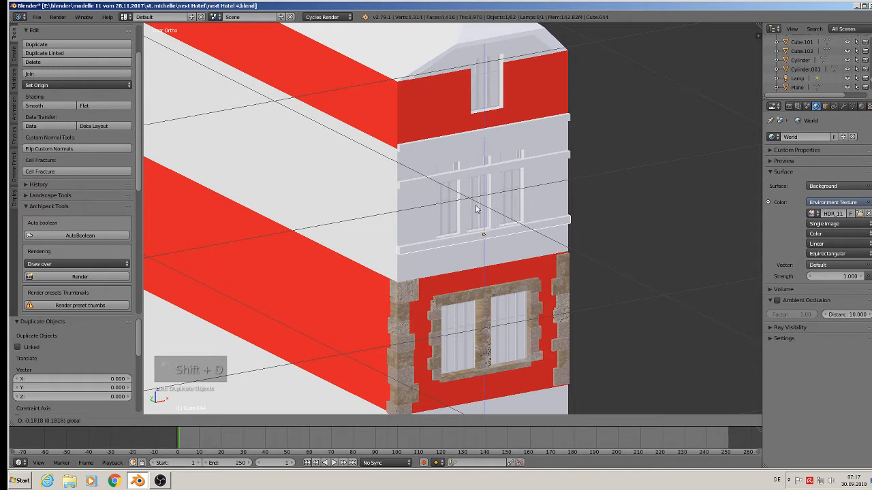
pyautogui.click(476, 207)
# Step: Duplicate another strip and move it up along Z to just beneath the cornice
pyautogui.hotkey('shift', 'd')
pyautogui.rightClick(480, 208)
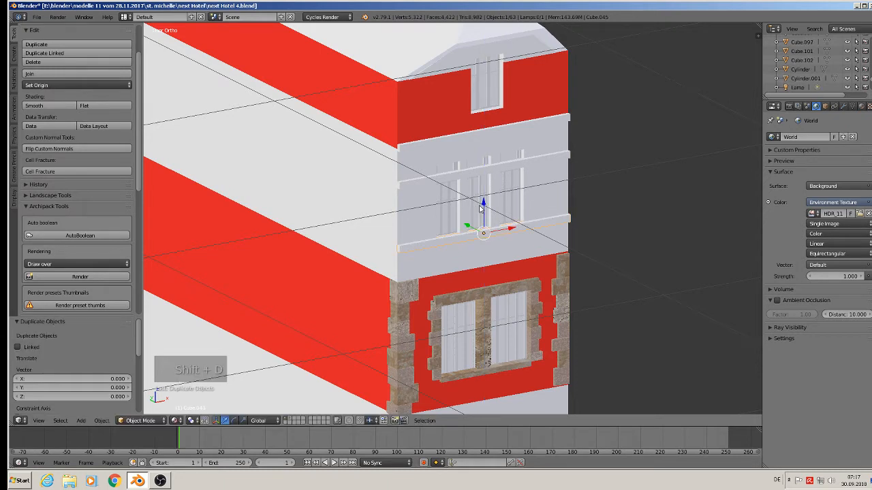
pyautogui.moveTo(480, 206); pyautogui.dragTo(474, 126)
pyautogui.moveTo(522, 217); pyautogui.dragTo(493, 209, button='middle')
# Step: Duplicate a strip and move it down along Z to the lower edge of the white storey
pyautogui.hotkey('shift', 'd')
pyautogui.rightClick(494, 208)
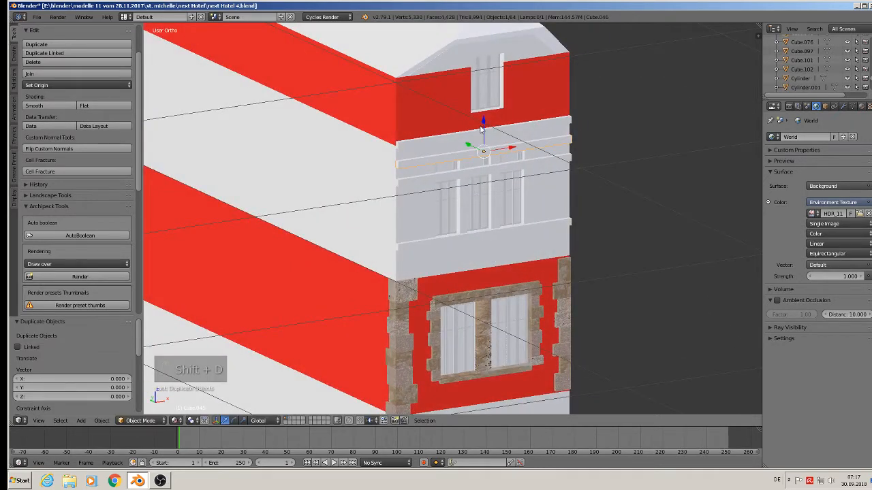
pyautogui.moveTo(481, 128); pyautogui.dragTo(495, 228)
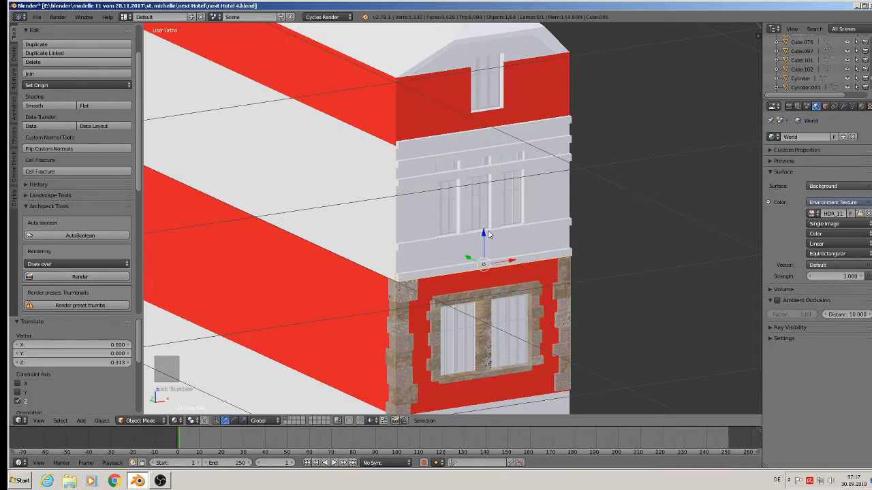
pyautogui.scroll(2, 495, 228)
pyautogui.keyDown('shift'); pyautogui.moveTo(494, 228); pyautogui.dragTo(428, 223, button='middle'); pyautogui.keyUp('shift')
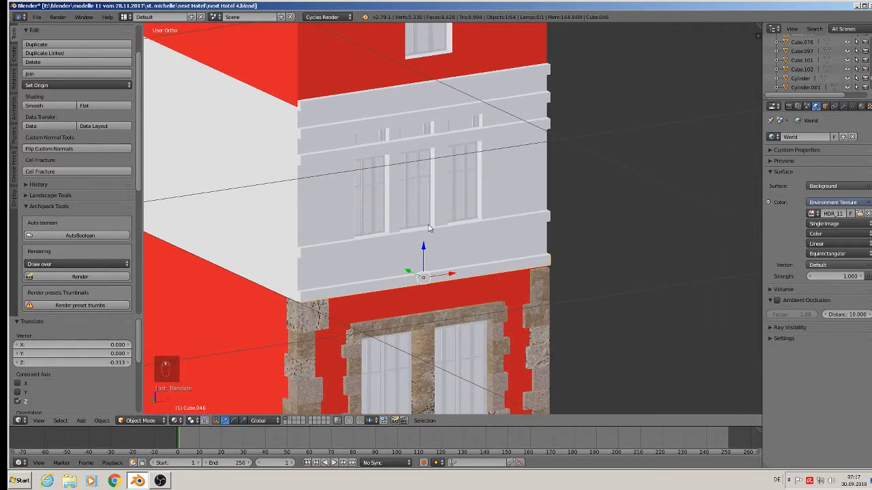
# Step: Duplicate the lower strip and move the copy up along Z
pyautogui.hotkey('shift', 'd')
pyautogui.press('z')
pyautogui.click(457, 210)
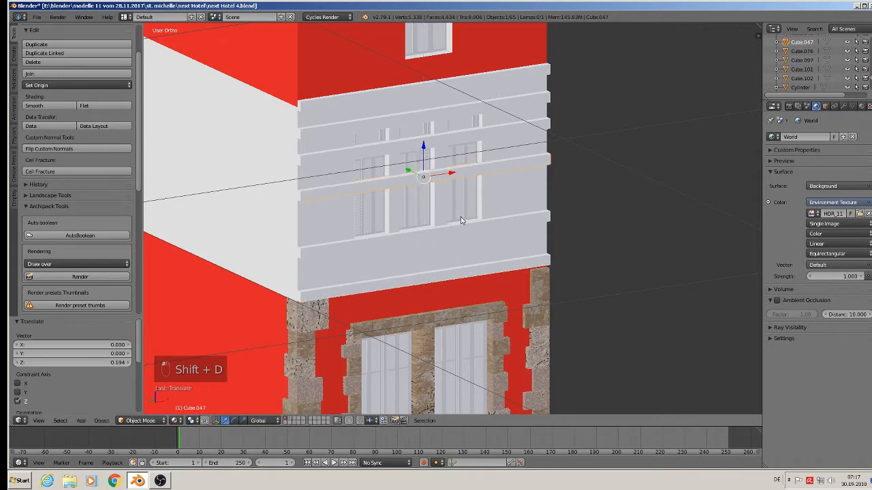
# Step: Rotate the copied strip 90° around Y to turn it into a vertical post
pyautogui.press('r')
pyautogui.press('y')
pyautogui.press('9')
pyautogui.press('0')
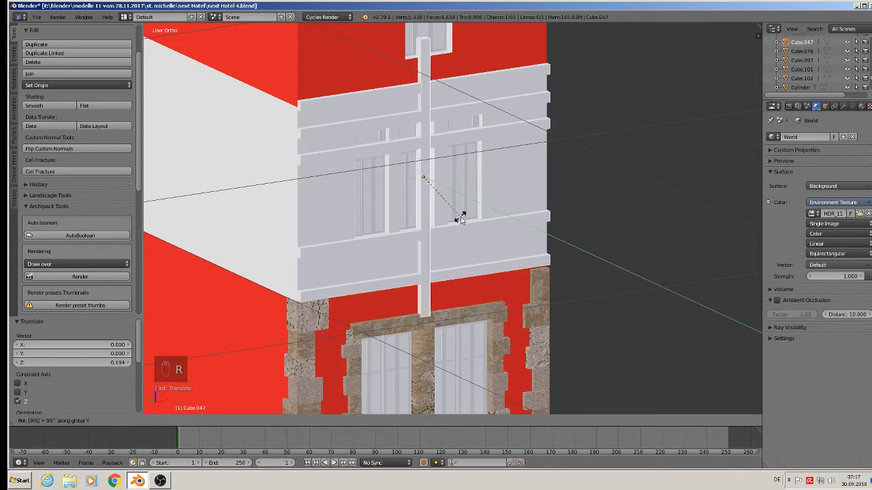
pyautogui.click(461, 218)
# Step: Move the vertical post along X and scale it along Z to span the white storey
pyautogui.moveTo(457, 175); pyautogui.dragTo(424, 168, button='middle')
pyautogui.moveTo(448, 176); pyautogui.dragTo(418, 181)
pyautogui.press('s')
pyautogui.press('z')
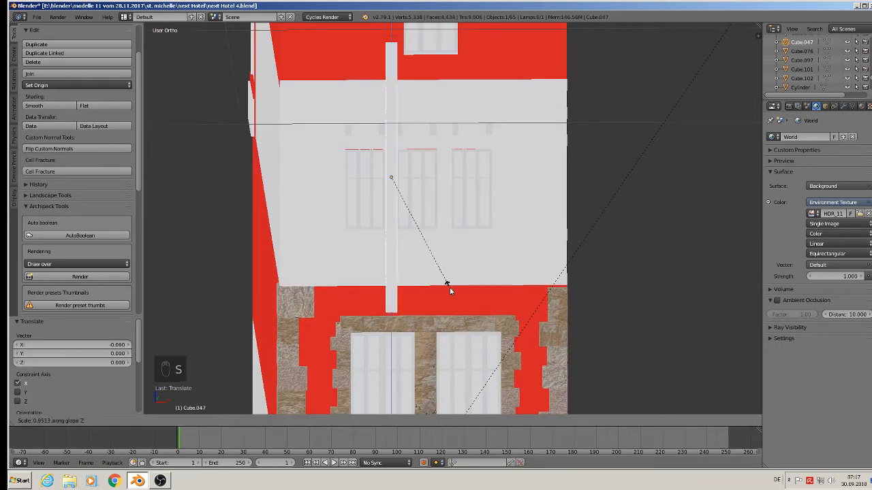
pyautogui.click(420, 268)
pyautogui.moveTo(390, 153); pyautogui.dragTo(391, 156)
pyautogui.moveTo(418, 189); pyautogui.dragTo(438, 200, button='middle')
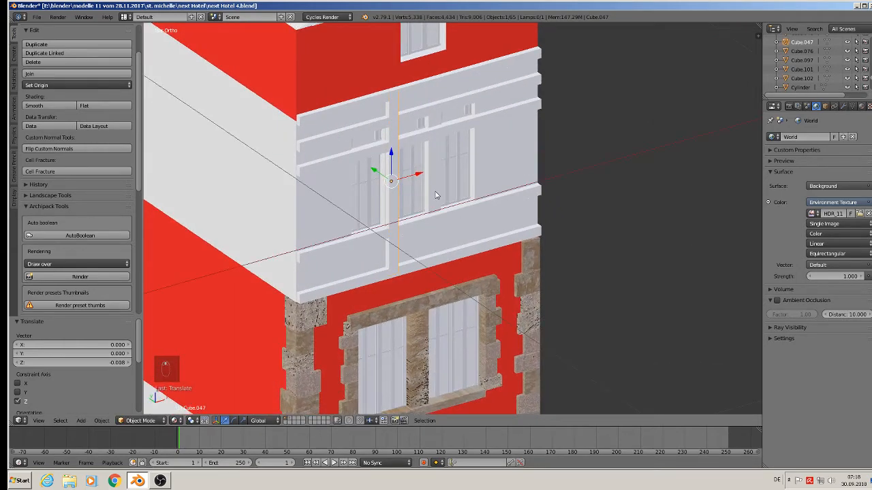
# Step: Duplicate the post twice and move the copies along X to the right between the windows
pyautogui.hotkey('shift', 'd')
pyautogui.moveTo(420, 177); pyautogui.dragTo(464, 171)
pyautogui.moveTo(461, 173); pyautogui.dragTo(427, 165, button='middle')
pyautogui.moveTo(472, 171); pyautogui.dragTo(469, 171)
pyautogui.hotkey('shift', 'd')
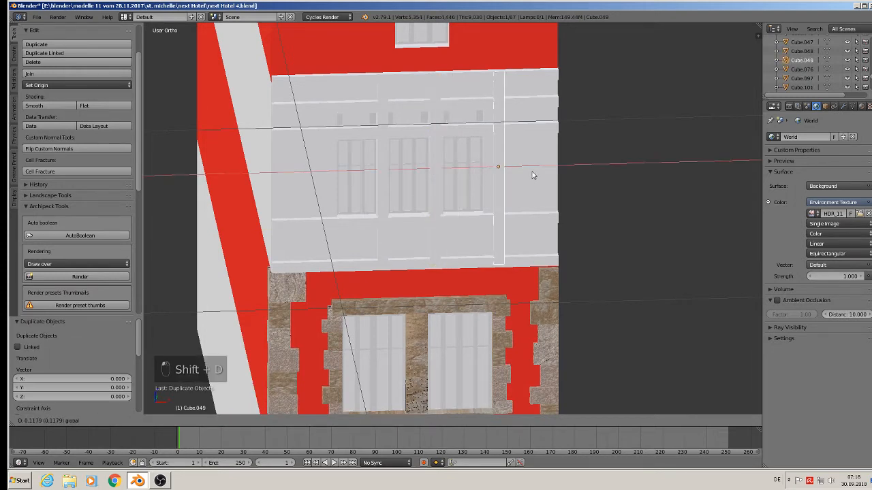
pyautogui.click(522, 177)
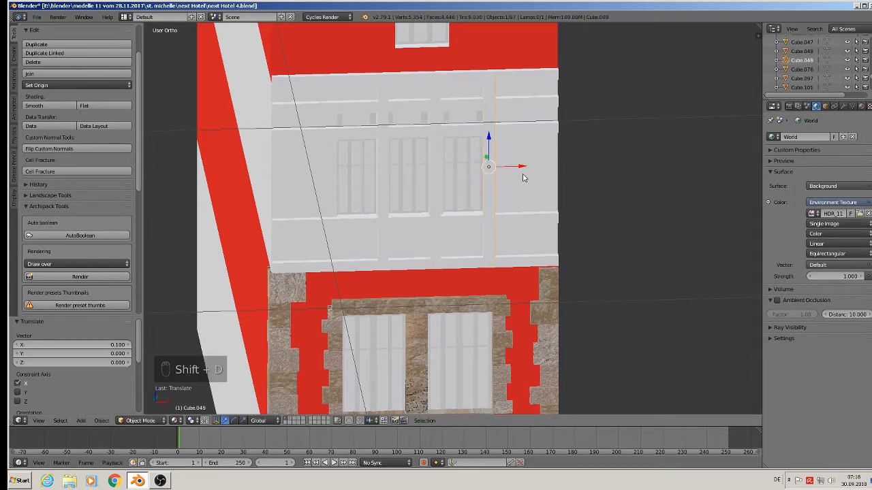
# Step: Duplicate another post and move it along X to the left edge of the windows
pyautogui.hotkey('shift', 'd')
pyautogui.rightClick(520, 174)
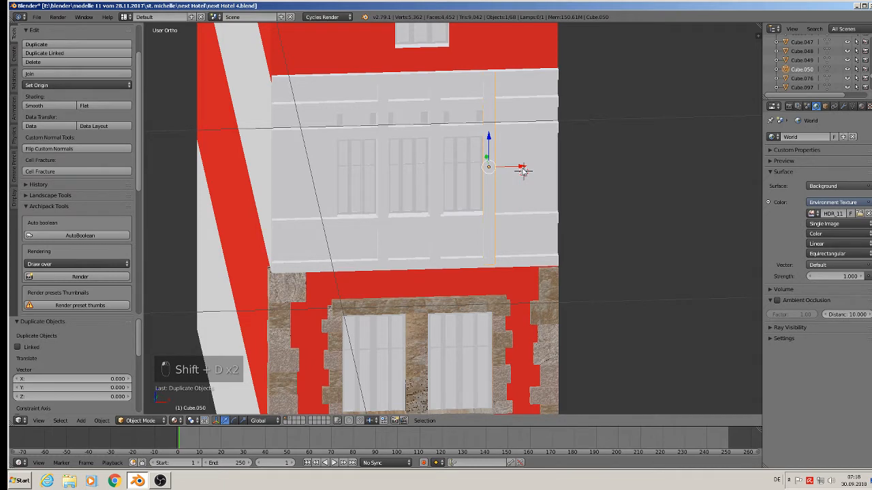
pyautogui.moveTo(522, 171); pyautogui.dragTo(366, 188)
pyautogui.moveTo(373, 228); pyautogui.dragTo(364, 222, button='middle')
pyautogui.scroll(-2, 364, 222)
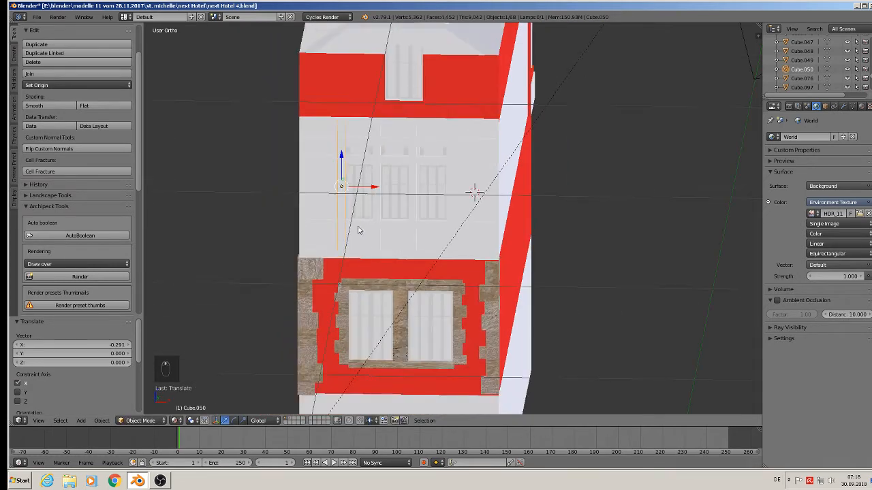
pyautogui.scroll(2, 346, 237)
pyautogui.moveTo(354, 264); pyautogui.dragTo(317, 198, button='middle')
pyautogui.scroll(-3, 371, 236)
pyautogui.scroll(3, 360, 217)
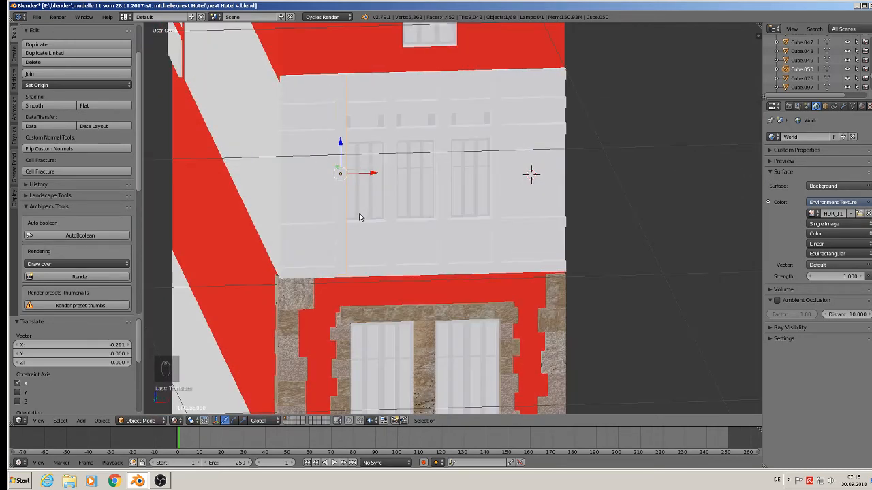
# Step: Duplicate the left post and move the copy down over the storey's lower edge
pyautogui.hotkey('shift', 'd')
pyautogui.rightClick(361, 217)
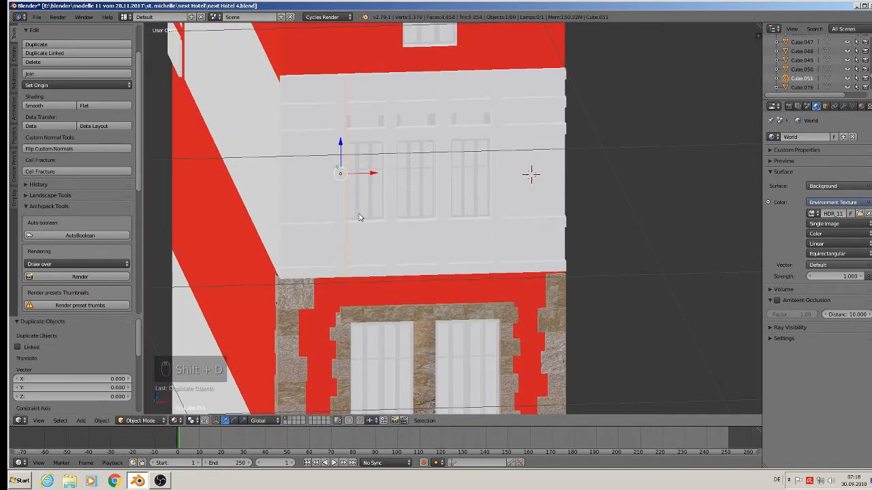
pyautogui.moveTo(361, 218); pyautogui.dragTo(344, 195, button='middle')
pyautogui.moveTo(342, 141); pyautogui.dragTo(390, 252)
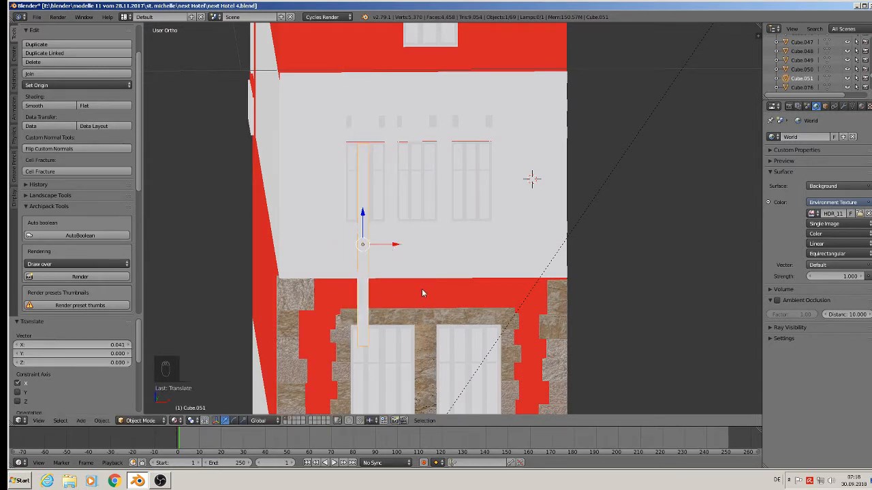
# Step: Rotate the copied post 45° around Y to form a diagonal brace
pyautogui.press('r')
pyautogui.write('y')
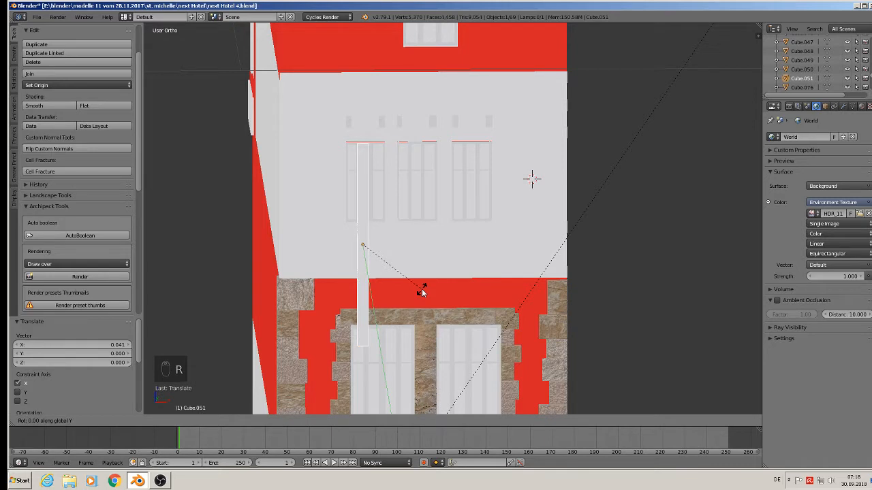
pyautogui.write('45')
pyautogui.click(420, 291)
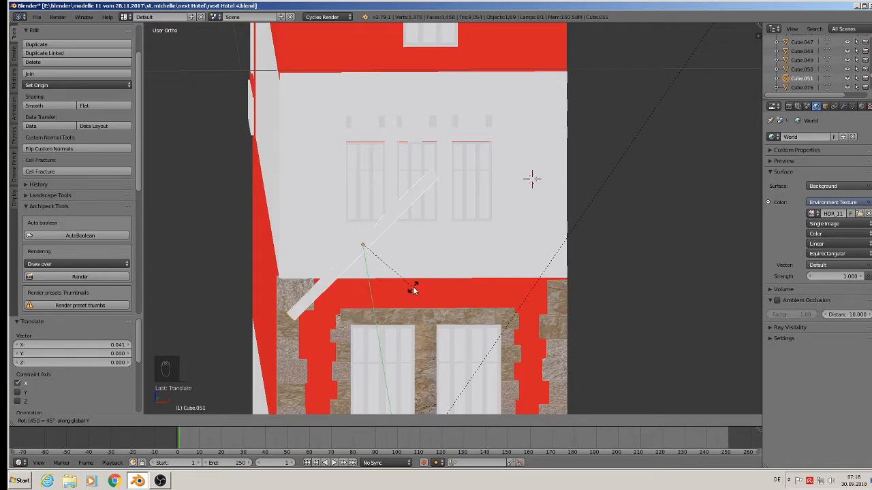
# Step: Set the transform orientation to Normal and scale the diagonal brace down along its own X axis to about 0.3
pyautogui.click(264, 420)
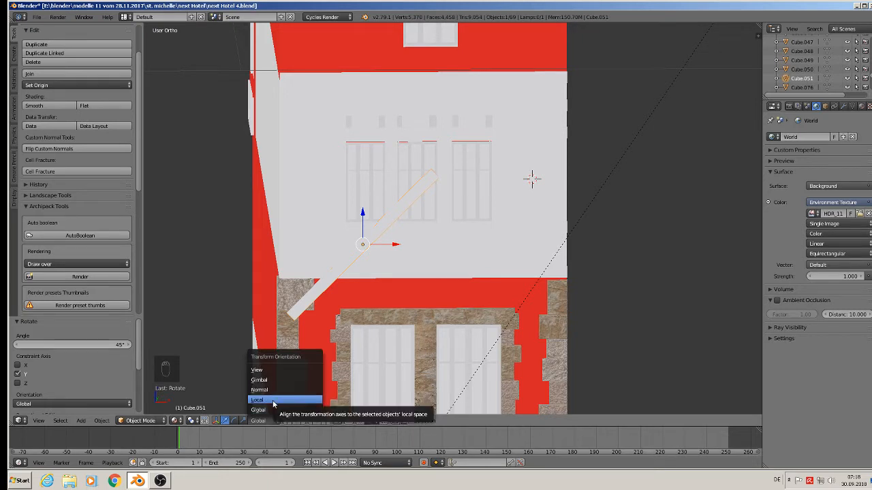
pyautogui.click(272, 390)
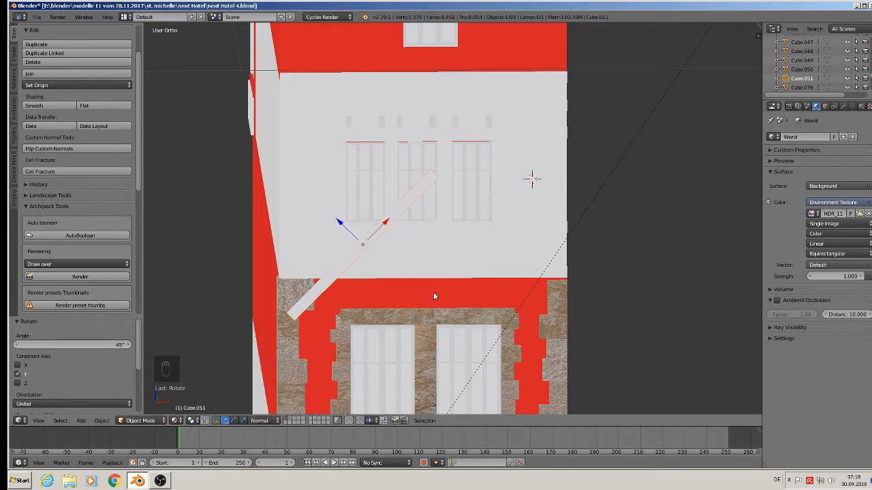
pyautogui.press('s')
pyautogui.press('x')
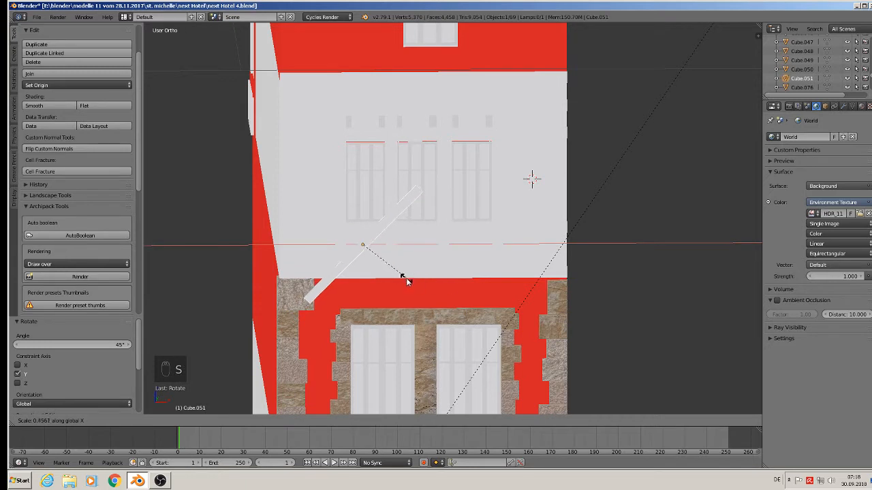
pyautogui.click(408, 268)
pyautogui.press('d')
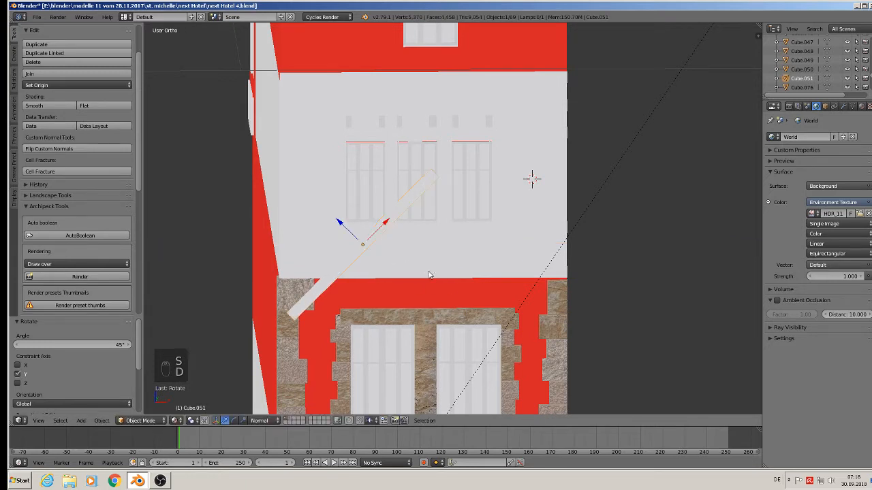
pyautogui.press('c')
pyautogui.rightClick(429, 275)
pyautogui.press('s')
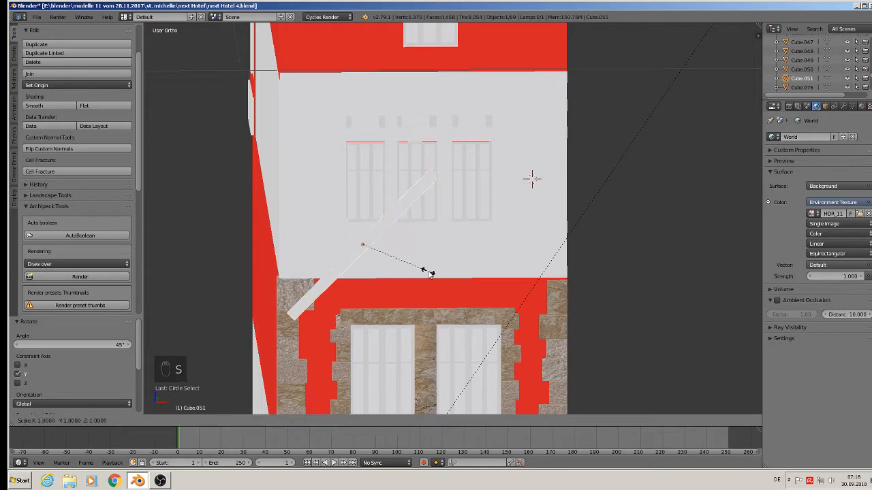
pyautogui.press('x')
pyautogui.press('x')
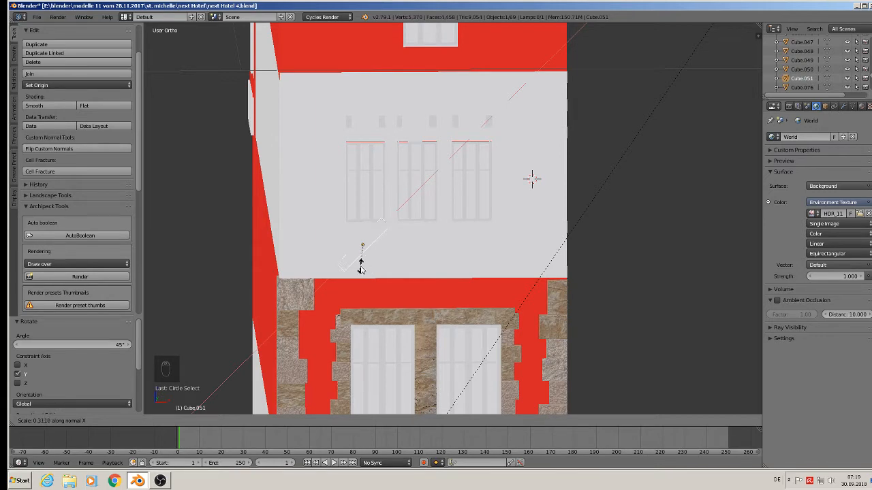
pyautogui.click(365, 266)
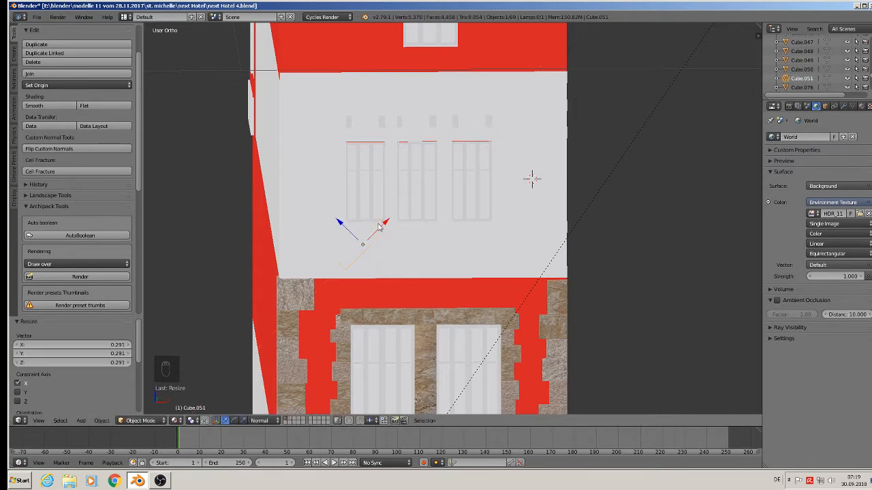
# Step: Move the shortened brace into the panel below the left window
pyautogui.moveTo(379, 227); pyautogui.dragTo(386, 253)
pyautogui.moveTo(386, 252)
pyautogui.mouseDown(button='middle')
pyautogui.moveTo(418, 269)
pyautogui.moveTo(380, 261)
pyautogui.mouseUp(button='middle')
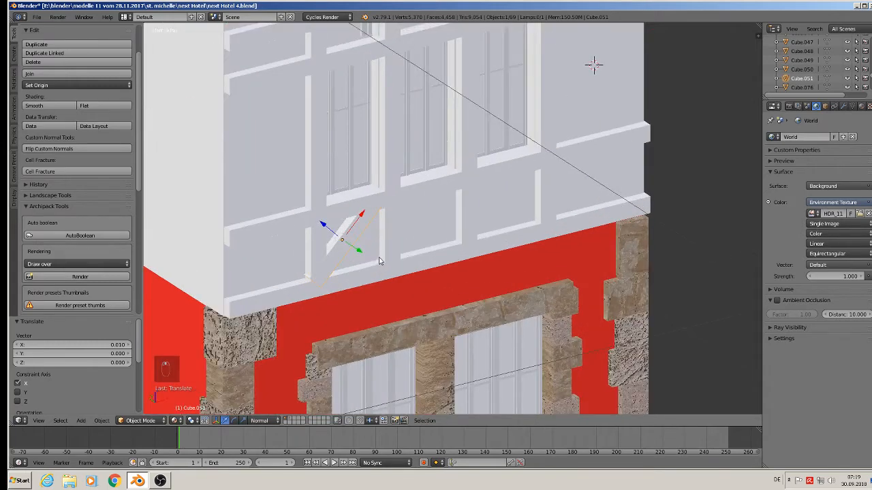
pyautogui.scroll(1, 380, 261)
pyautogui.moveTo(362, 214); pyautogui.dragTo(358, 209)
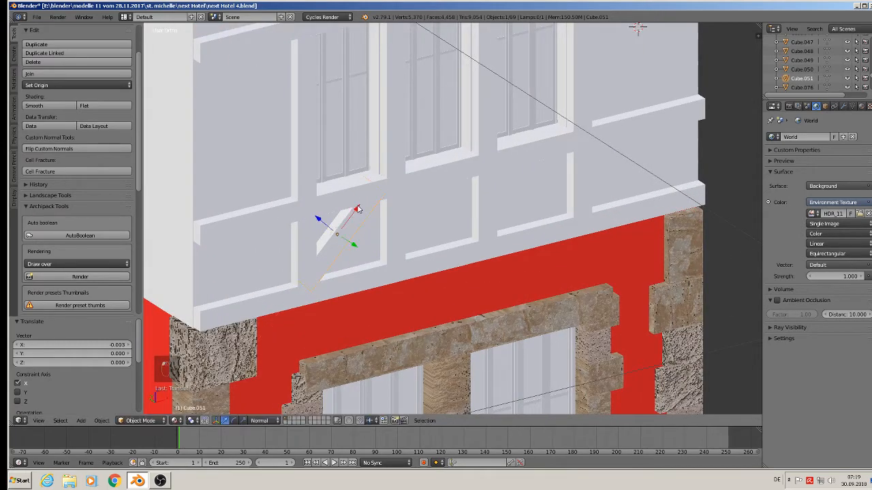
pyautogui.press('s')
pyautogui.press('x')
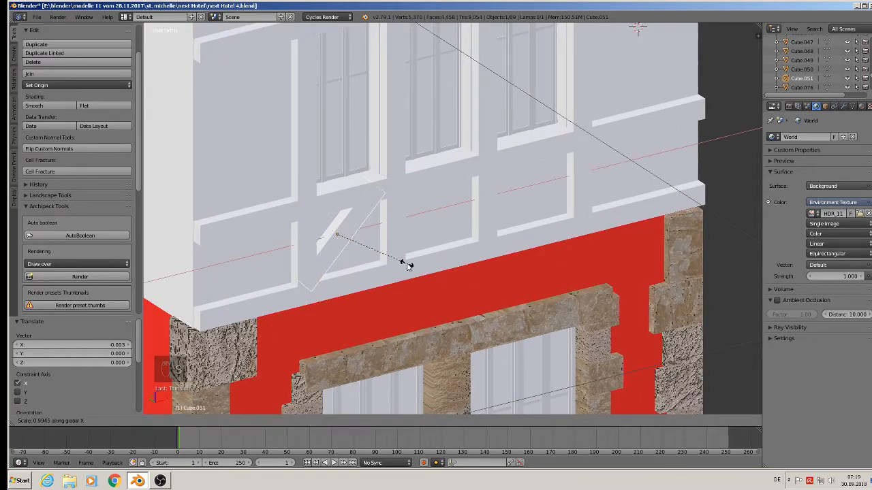
pyautogui.rightClick(399, 262)
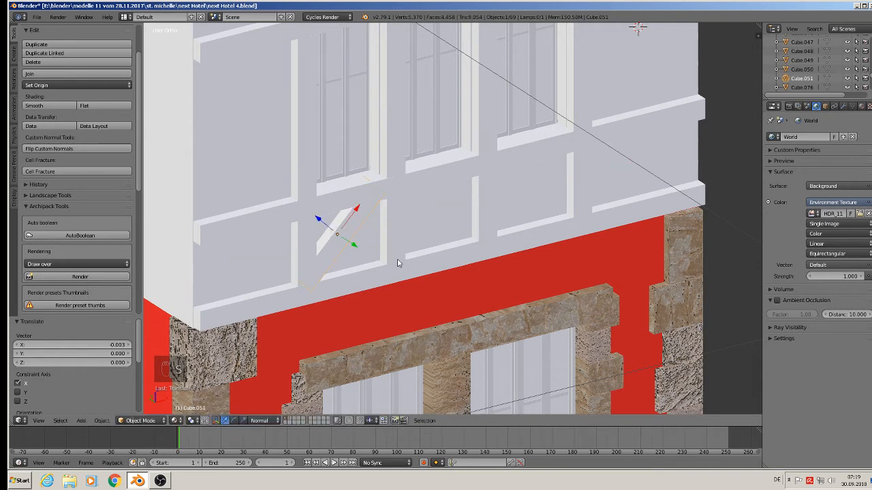
# Step: Scale the brace along its own X axis to about 0.88
pyautogui.press('s')
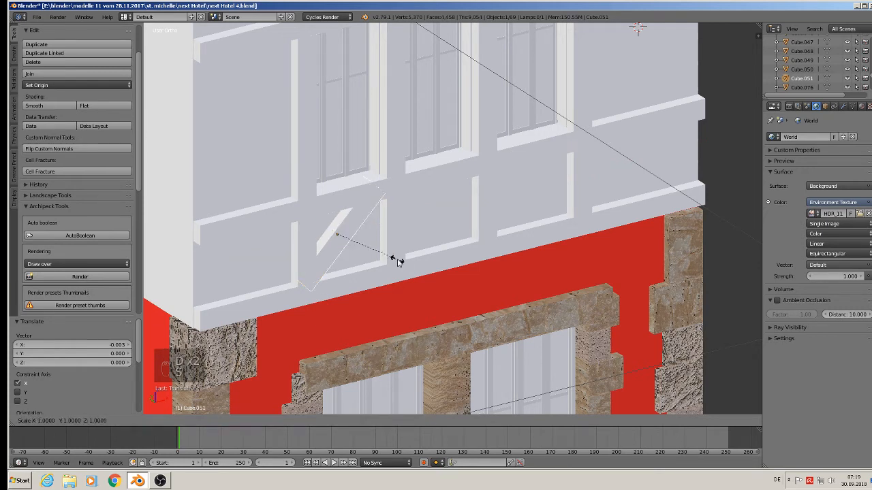
pyautogui.press('x')
pyautogui.press('x')
pyautogui.click(390, 264)
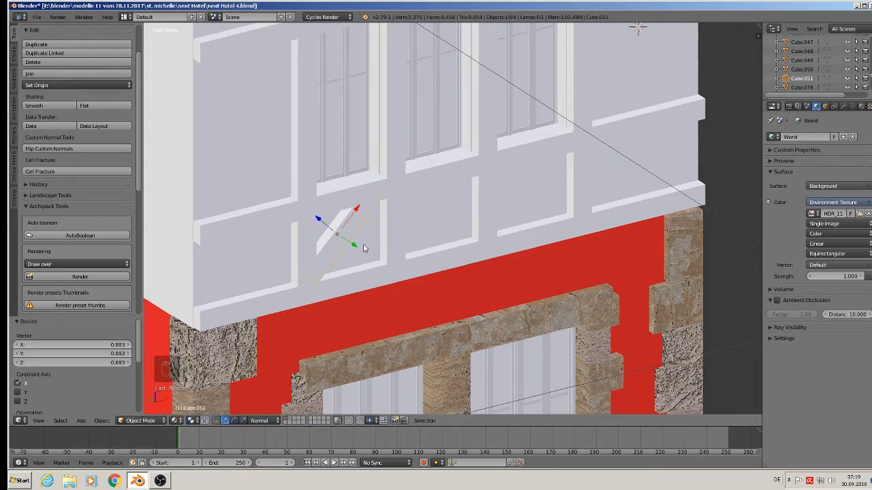
# Step: Reposition the brace inside the panel below the left window
pyautogui.moveTo(361, 254); pyautogui.dragTo(330, 236, button='middle')
pyautogui.moveTo(322, 218); pyautogui.dragTo(329, 225)
pyautogui.moveTo(329, 225); pyautogui.dragTo(361, 224, button='middle')
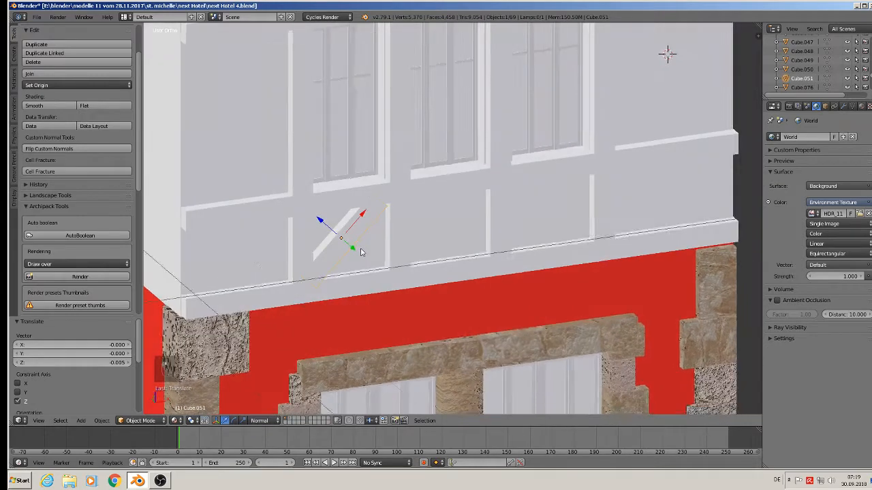
pyautogui.click(366, 228)
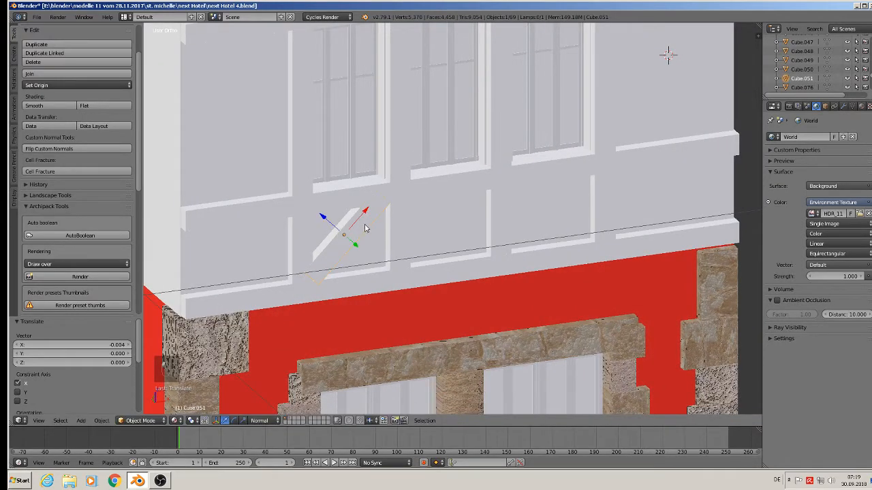
pyautogui.moveTo(365, 220); pyautogui.dragTo(353, 243)
pyautogui.moveTo(353, 243); pyautogui.dragTo(351, 247, button='middle')
pyautogui.moveTo(352, 248); pyautogui.dragTo(349, 249)
pyautogui.moveTo(349, 249); pyautogui.dragTo(325, 240, button='middle')
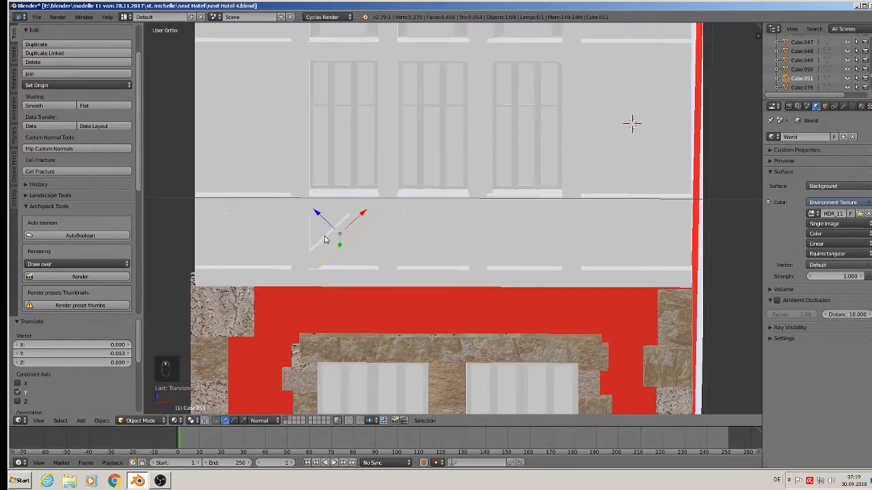
# Step: Set the orientation to Global, duplicate the brace and rotate the copy around Y so it crosses the first brace
pyautogui.click(260, 421)
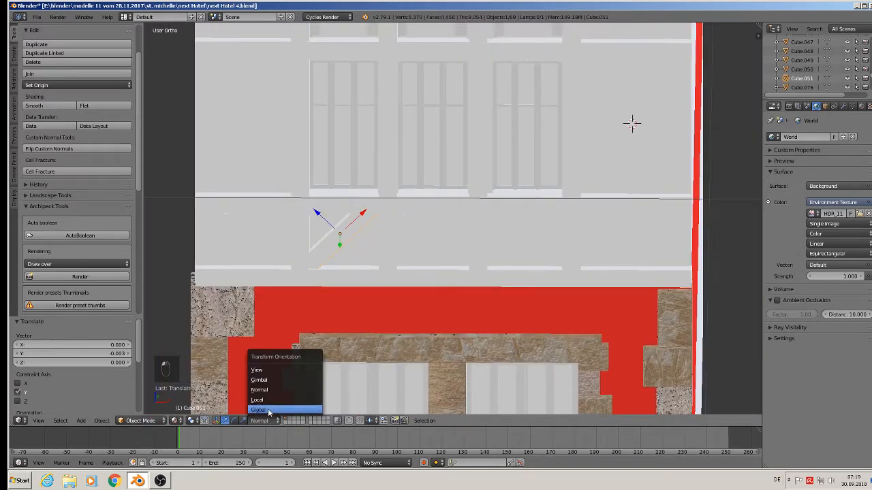
pyautogui.click(266, 409)
pyautogui.press('KP_1')
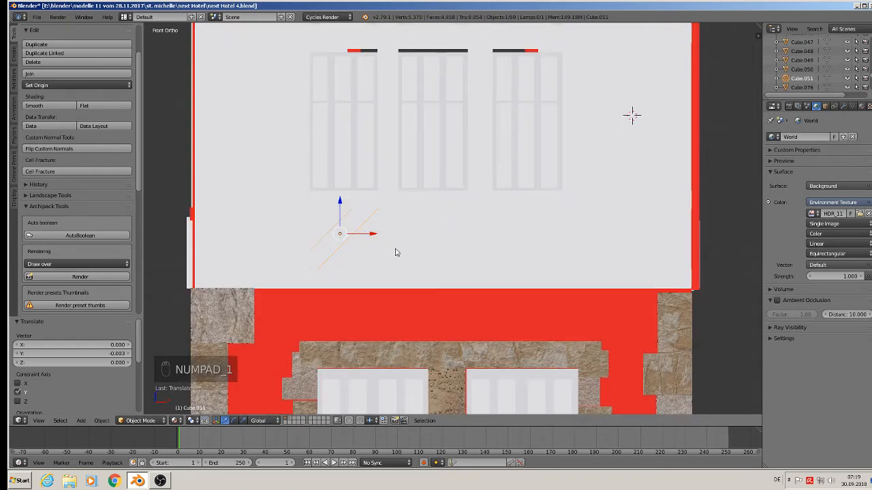
pyautogui.hotkey('shift', 'd')
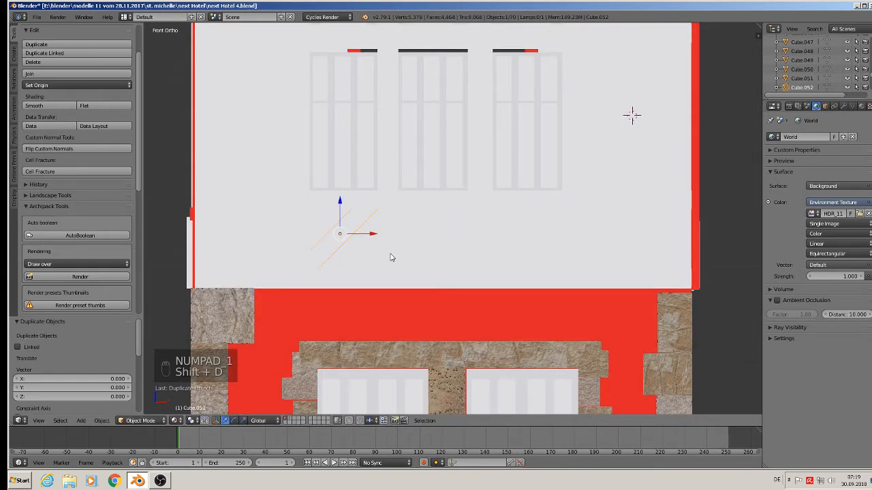
pyautogui.press('r')
pyautogui.press('y')
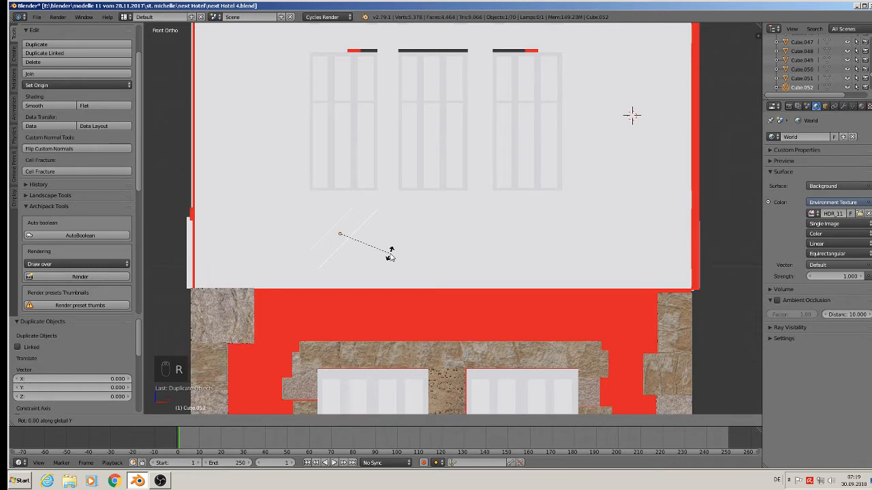
pyautogui.write('-45')
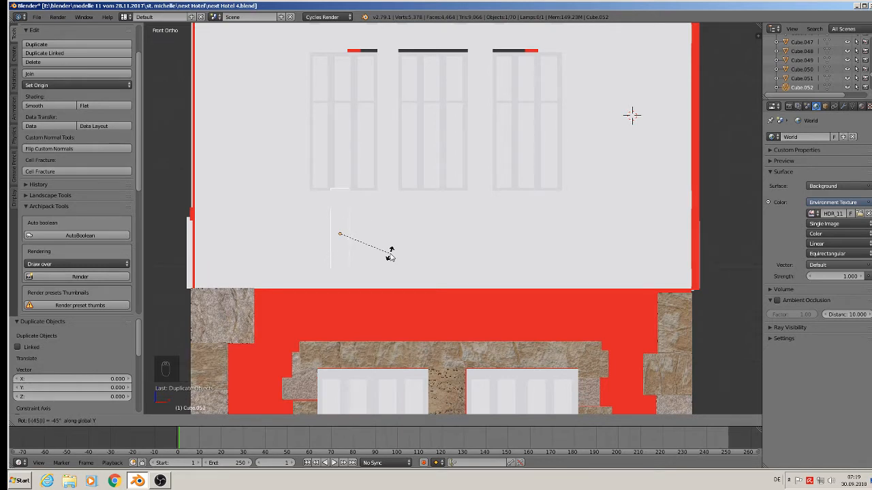
pyautogui.press('-')
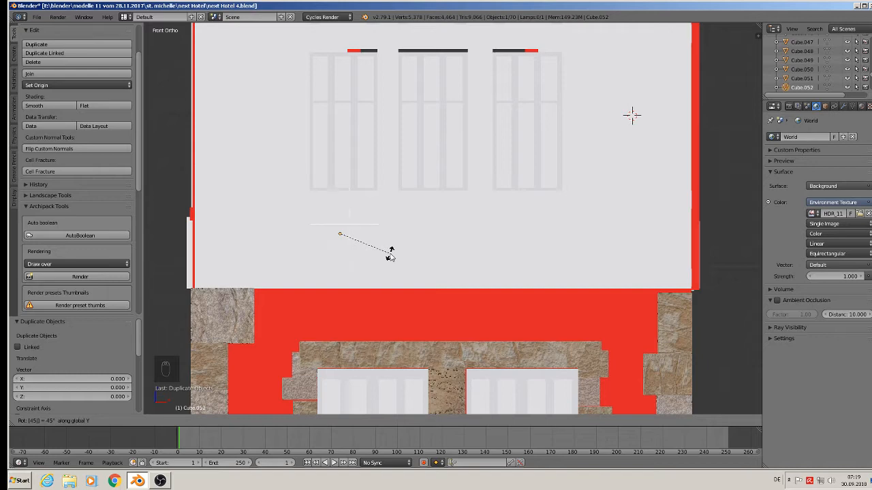
pyautogui.write('90')
pyautogui.press('Return')
# Step: Set the orientation to Local and shift the crossing copy along its own axis to centre the X in the panel
pyautogui.moveTo(391, 262); pyautogui.dragTo(348, 259, button='middle')
pyautogui.keyDown('shift'); pyautogui.rightClick(324, 197); pyautogui.keyUp('shift')
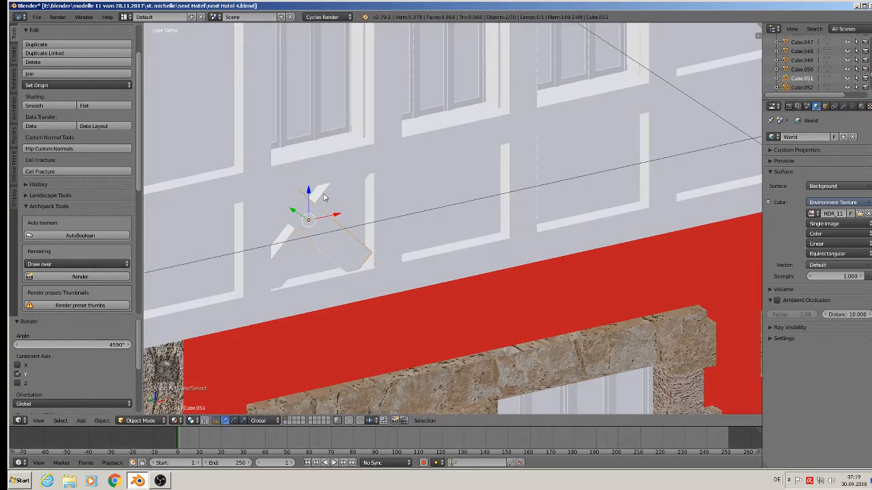
pyautogui.moveTo(329, 200); pyautogui.dragTo(371, 306, button='middle')
pyautogui.rightClick(356, 265)
pyautogui.click(263, 420)
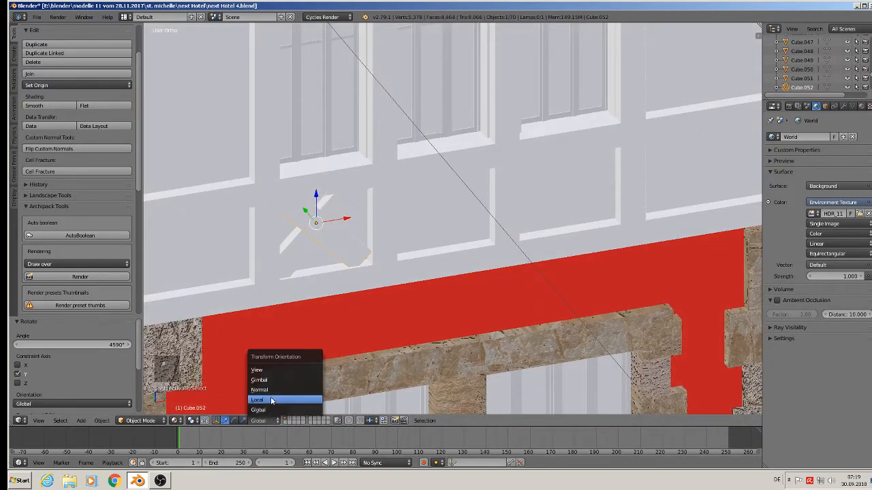
pyautogui.click(271, 390)
pyautogui.moveTo(300, 212); pyautogui.dragTo(309, 218)
pyautogui.moveTo(311, 223); pyautogui.dragTo(293, 201, button='middle')
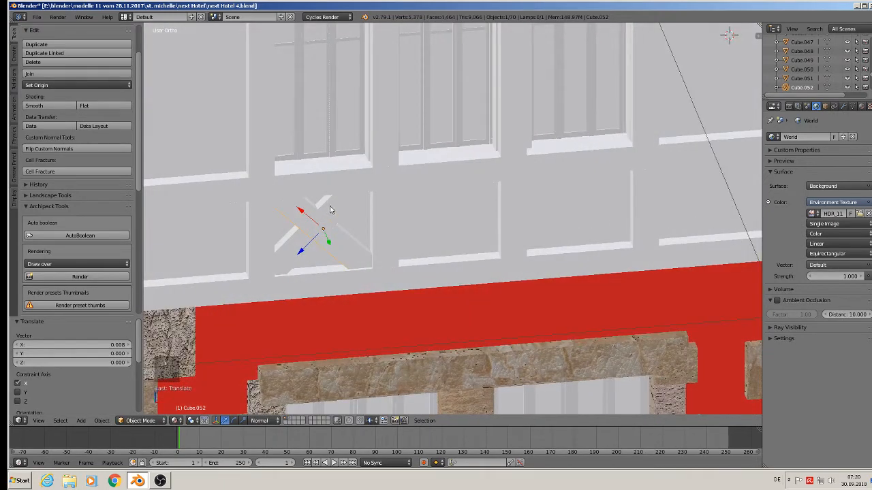
# Step: Select both crossing braces, set the orientation to Global and join them into one X-brace
pyautogui.keyDown('shift'); pyautogui.rightClick(331, 206); pyautogui.keyUp('shift')
pyautogui.scroll(-1, 341, 238)
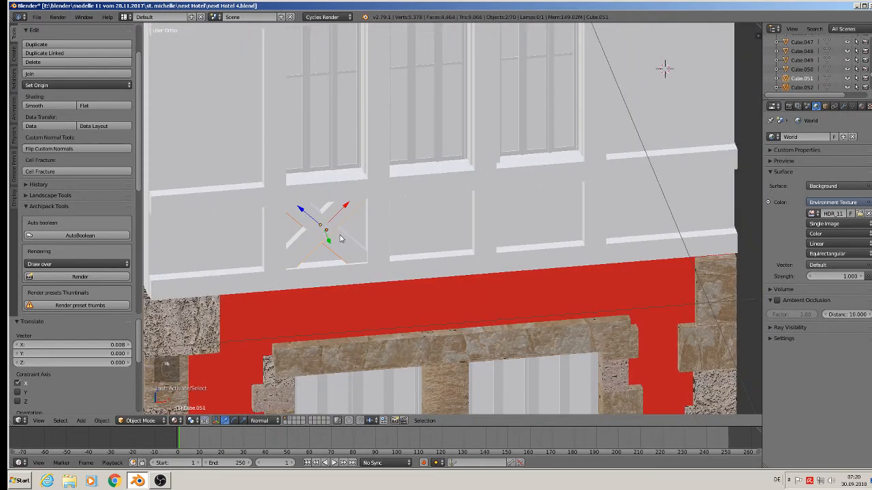
pyautogui.click(270, 420)
pyautogui.click(271, 411)
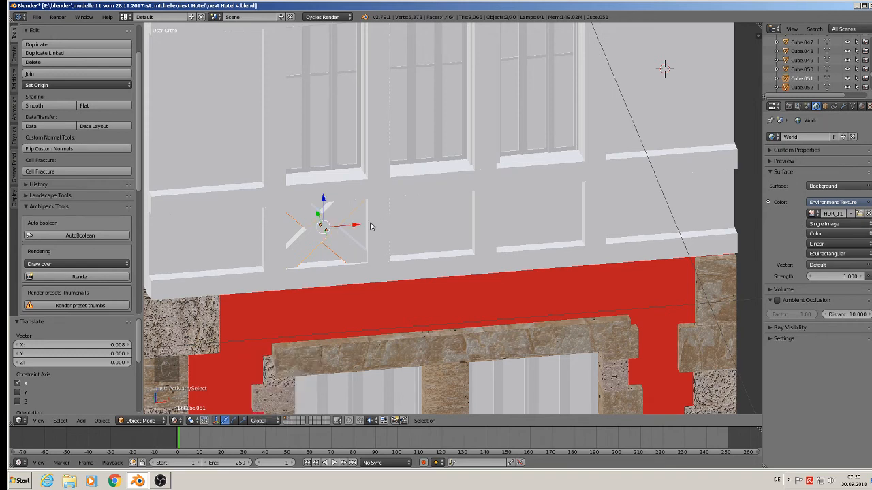
pyautogui.click(82, 73)
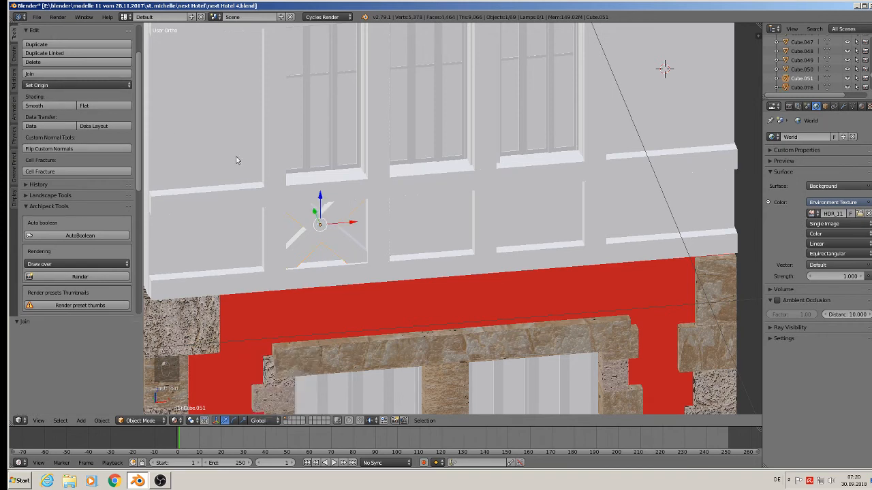
# Step: Duplicate the X-brace and move the copies along X into the next panels to the right
pyautogui.hotkey('shift', 'd')
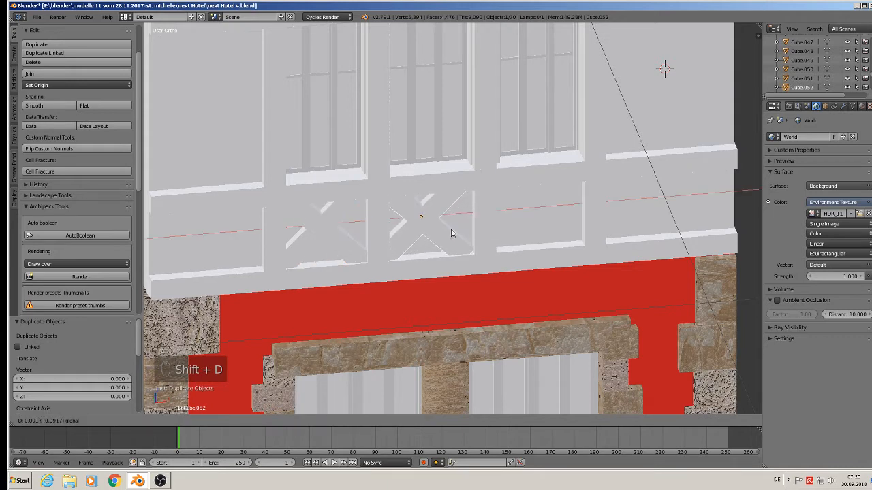
pyautogui.click(456, 235)
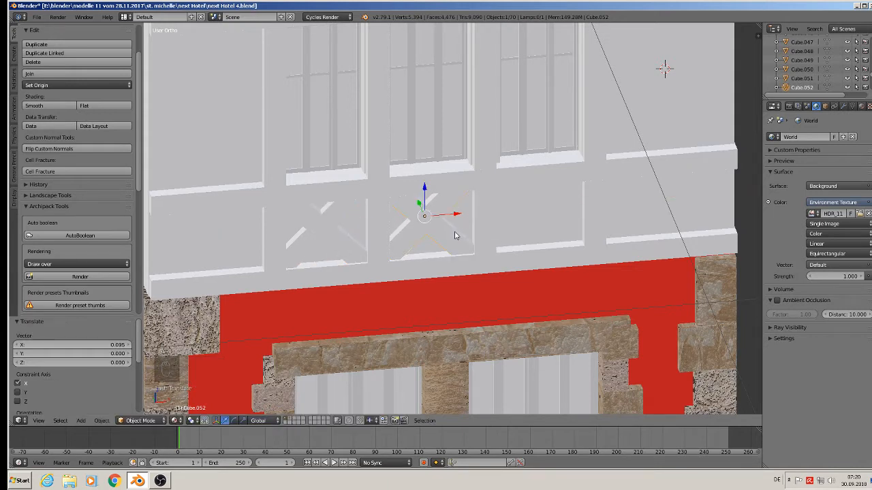
pyautogui.hotkey('shift', 'd')
pyautogui.rightClick(455, 236)
pyautogui.moveTo(458, 217); pyautogui.dragTo(566, 225)
pyautogui.rightClick(566, 224)
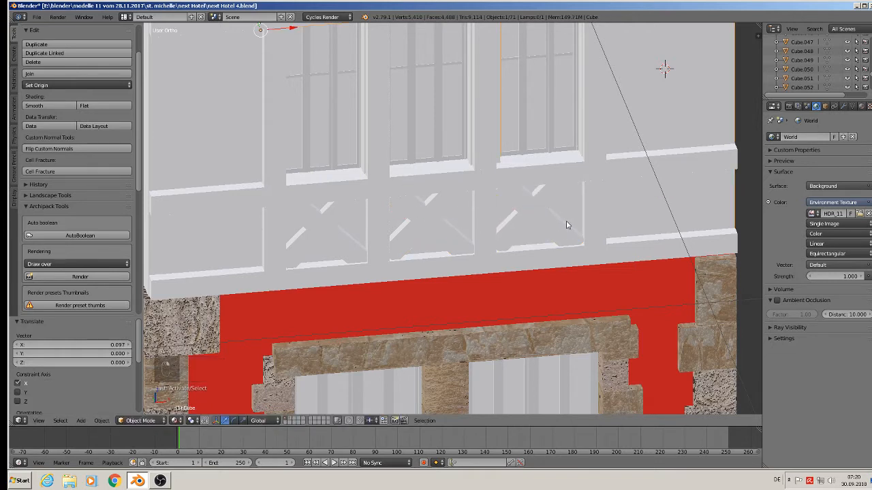
# Step: Duplicate an X-brace and move the copy along X into the rightmost panel
pyautogui.rightClick(544, 216)
pyautogui.hotkey('shift', 'd')
pyautogui.press('x')
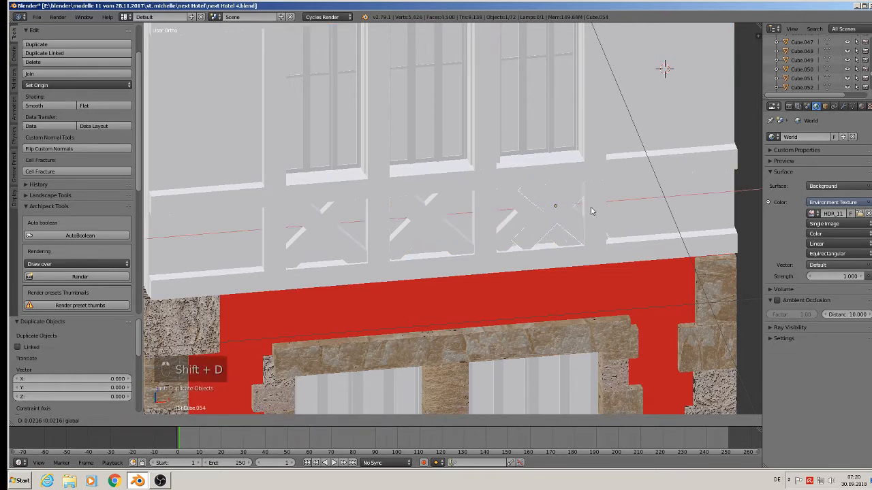
pyautogui.click(671, 212)
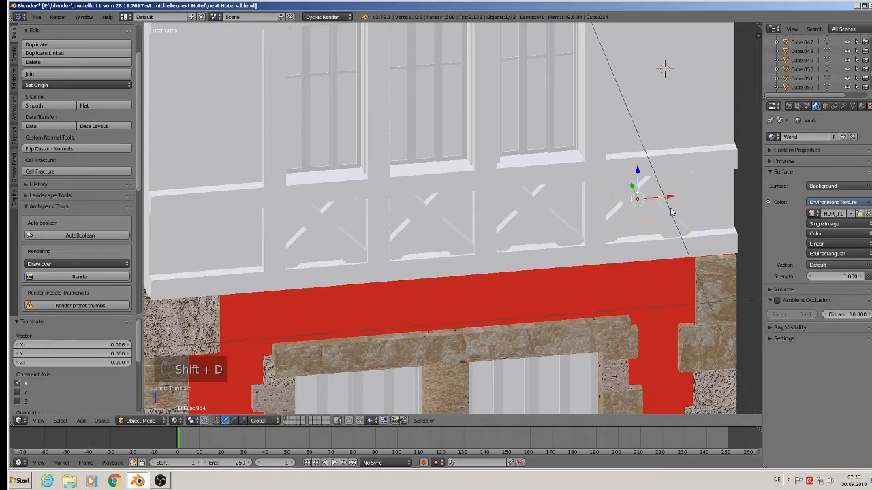
# Step: Duplicate an X-brace and move the copy along X into the leftmost panel
pyautogui.hotkey('shift', 'd')
pyautogui.press('x')
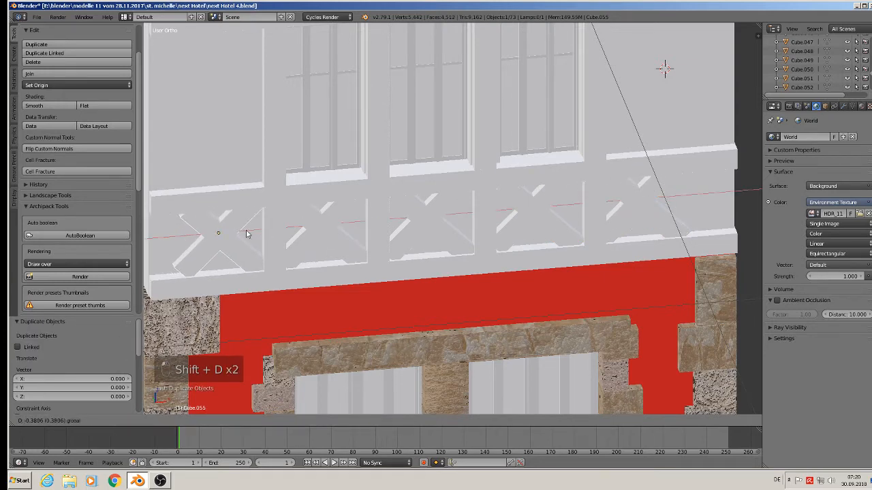
pyautogui.click(248, 234)
pyautogui.moveTo(247, 235); pyautogui.dragTo(321, 204, button='middle')
pyautogui.rightClick(319, 204)
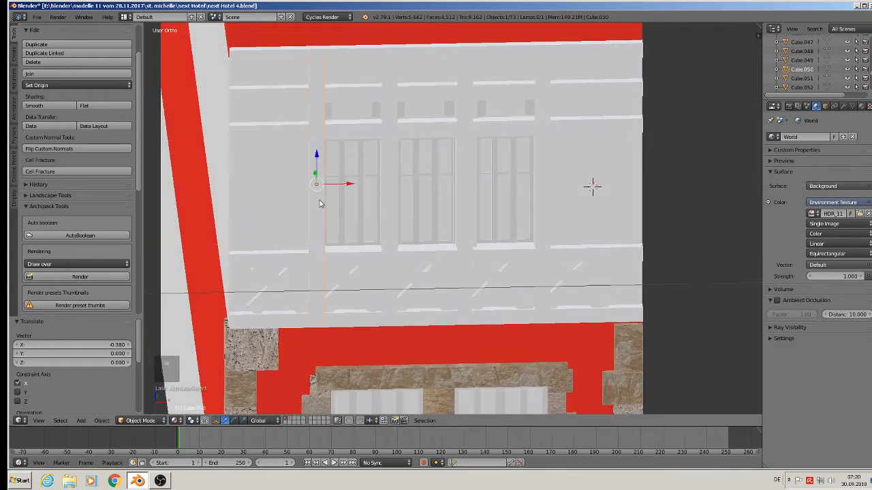
# Step: Duplicate the vertical strip, move the copy along X to the facade's left edge, and widen it along X
pyautogui.hotkey('shift', 'd')
pyautogui.press('x')
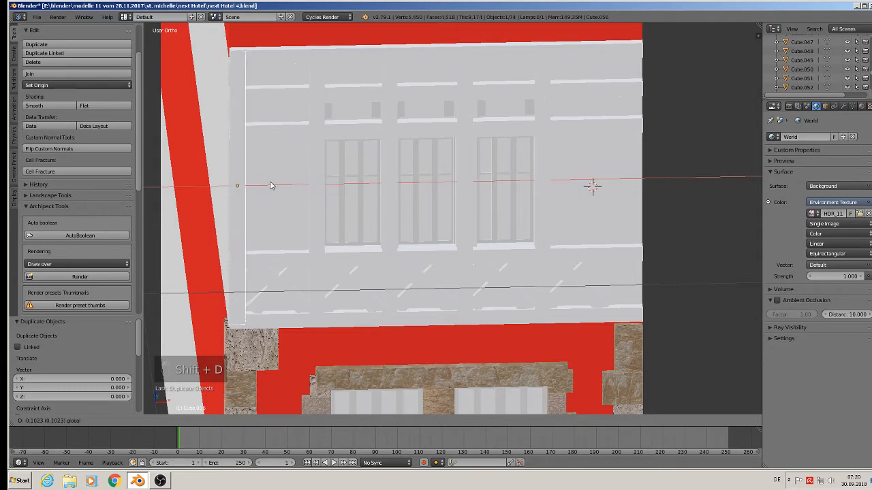
pyautogui.click(269, 185)
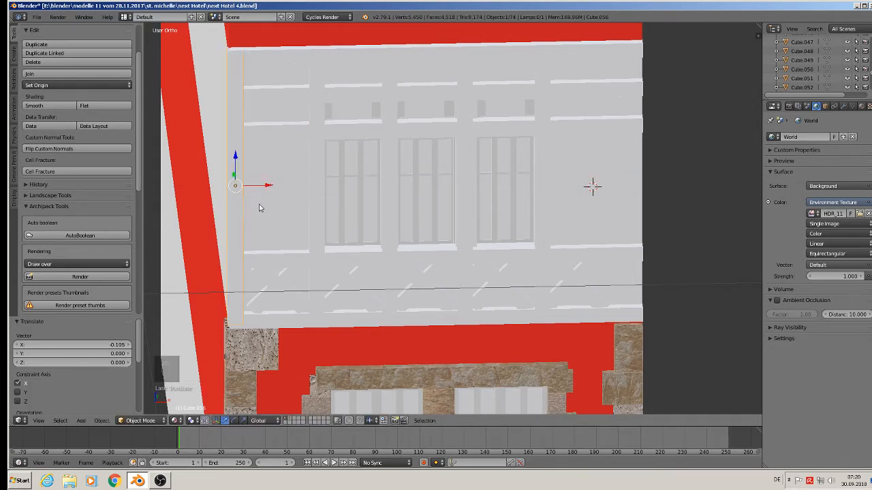
pyautogui.press('s')
pyautogui.press('x')
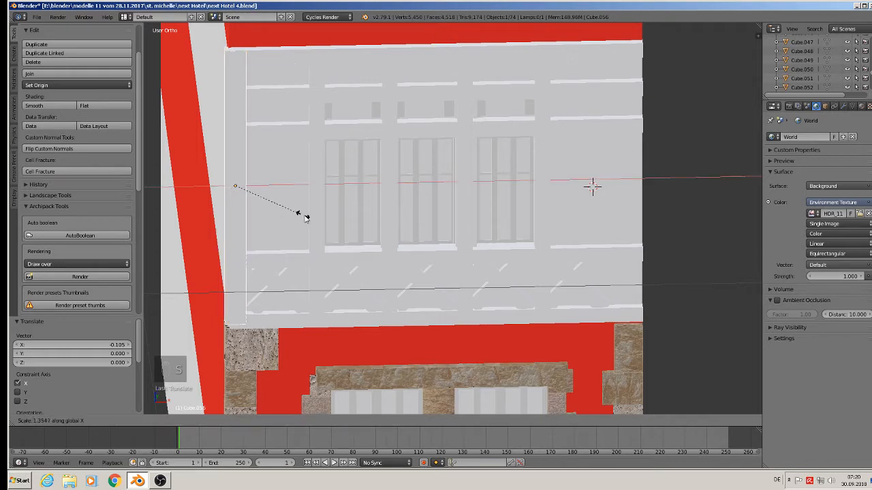
pyautogui.click(315, 220)
pyautogui.moveTo(269, 189); pyautogui.dragTo(277, 189)
pyautogui.moveTo(277, 189)
pyautogui.mouseDown(button='middle')
pyautogui.moveTo(300, 207)
pyautogui.moveTo(282, 197)
pyautogui.mouseUp(button='middle')
# Step: Duplicate the edge post and place the copy at the facade's right edge
pyautogui.hotkey('shift', 'd')
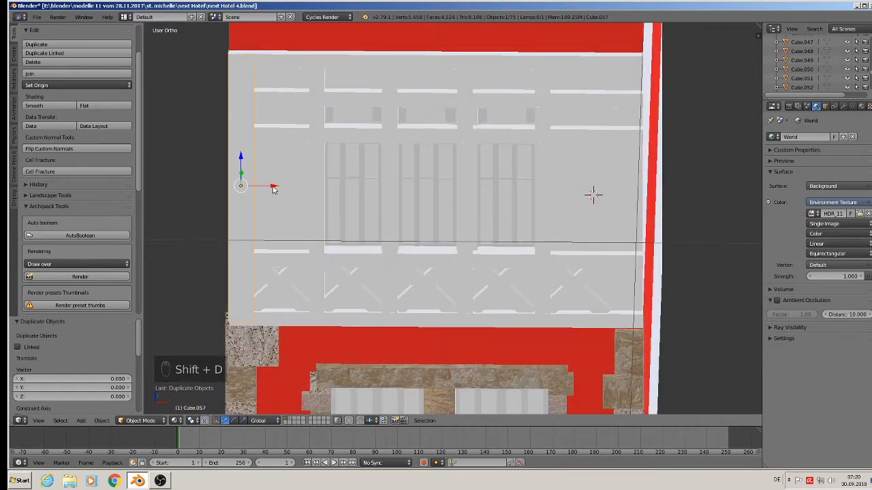
pyautogui.moveTo(656, 224); pyautogui.dragTo(660, 224)
pyautogui.moveTo(634, 249)
pyautogui.mouseDown(button='middle')
pyautogui.moveTo(646, 254)
pyautogui.moveTo(634, 250)
pyautogui.mouseUp(button='middle')
# Step: Select the rightmost X-brace and nudge it slightly along X within its panel
pyautogui.rightClick(594, 285)
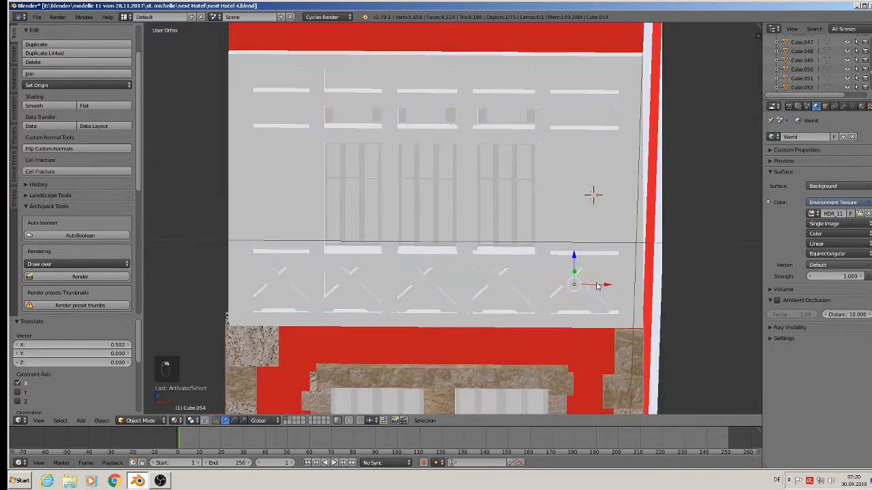
pyautogui.moveTo(603, 285); pyautogui.dragTo(605, 287)
pyautogui.scroll(1, 603, 287)
pyautogui.scroll(1, 603, 287)
pyautogui.moveTo(603, 288); pyautogui.dragTo(609, 261, button='middle')
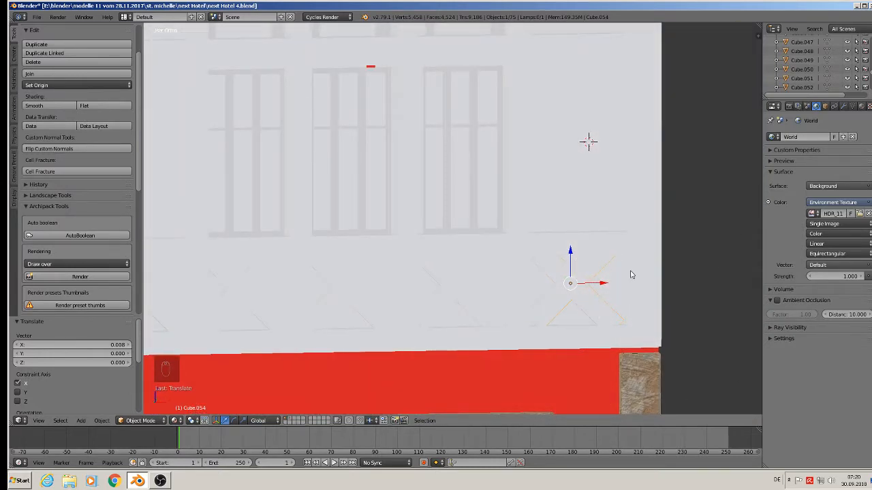
# Step: Set the transform orientation to Normal and, in Edit Mode, extend the rightmost X-brace's end vertices along their normal to the panel corners
pyautogui.click(261, 420)
pyautogui.click(276, 390)
pyautogui.scroll(2, 592, 334)
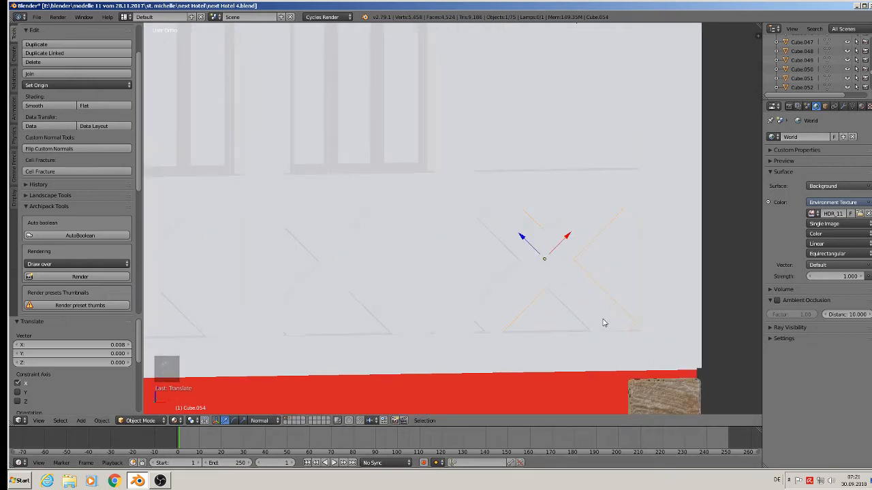
pyautogui.press('Tab')
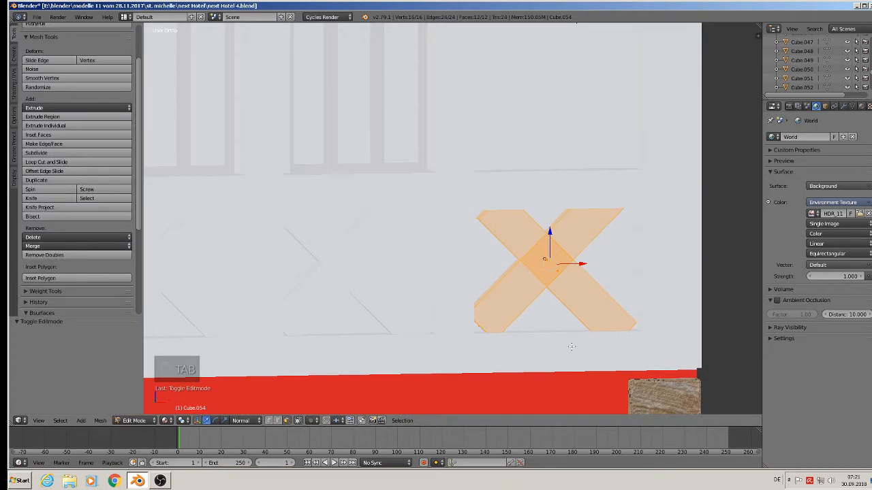
pyautogui.rightClick(485, 209)
pyautogui.moveTo(477, 189); pyautogui.dragTo(470, 184)
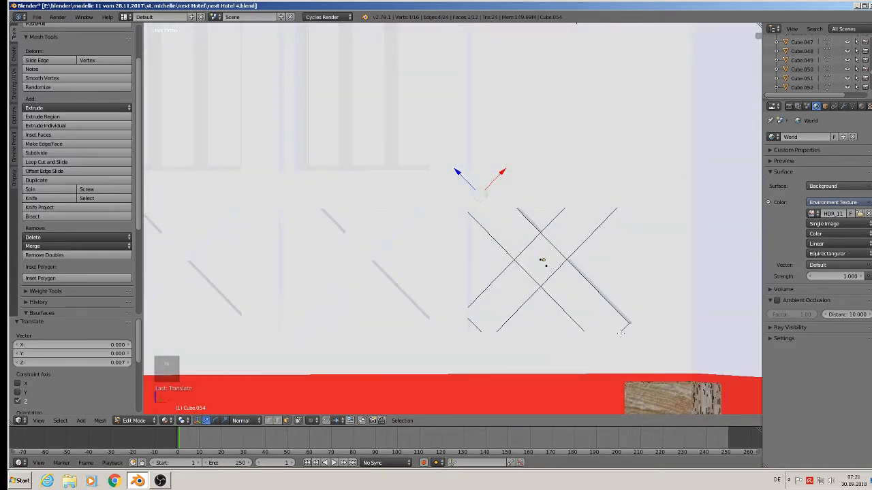
pyautogui.rightClick(621, 332)
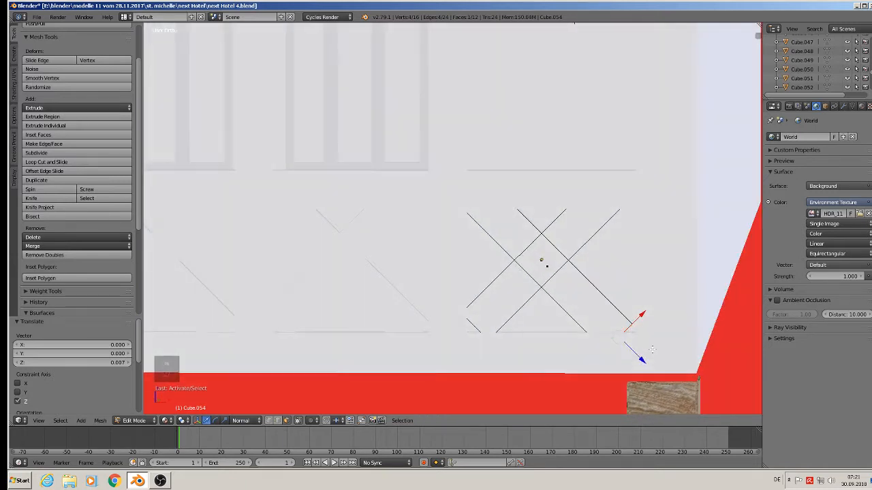
pyautogui.moveTo(641, 358); pyautogui.dragTo(647, 369)
pyautogui.moveTo(463, 310); pyautogui.dragTo(480, 316, button='middle')
pyautogui.rightClick(478, 317)
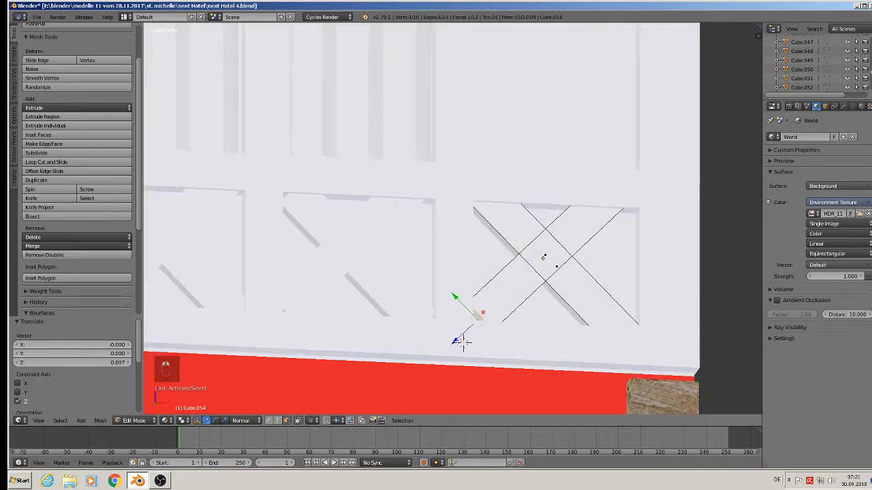
pyautogui.moveTo(462, 343); pyautogui.dragTo(463, 344)
pyautogui.moveTo(463, 345); pyautogui.dragTo(457, 350, button='middle')
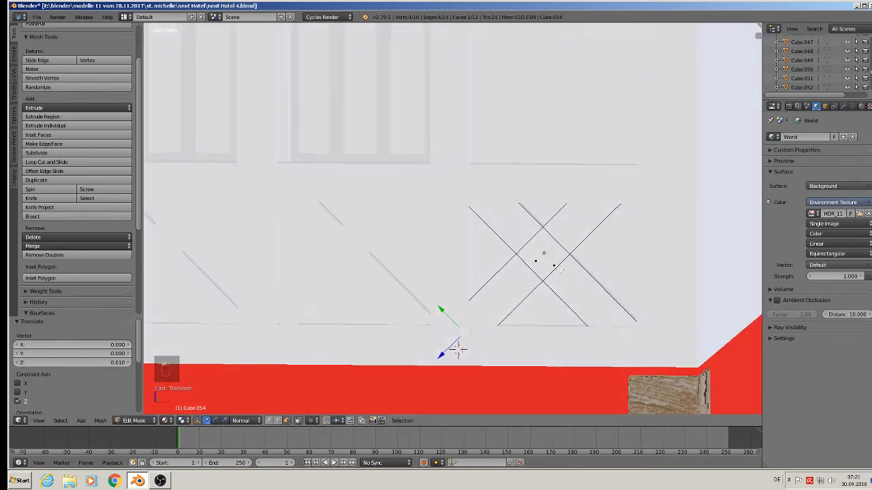
pyautogui.moveTo(560, 269); pyautogui.dragTo(596, 286, button='middle')
pyautogui.keyDown('shift'); pyautogui.moveTo(369, 286); pyautogui.dragTo(438, 187, button='middle'); pyautogui.keyUp('shift')
pyautogui.press('Tab')
# Step: In Edit Mode, extend the end vertices of the next X-brace to the left along their normal to its panel corners
pyautogui.rightClick(488, 244)
pyautogui.press('Tab')
pyautogui.rightClick(413, 177)
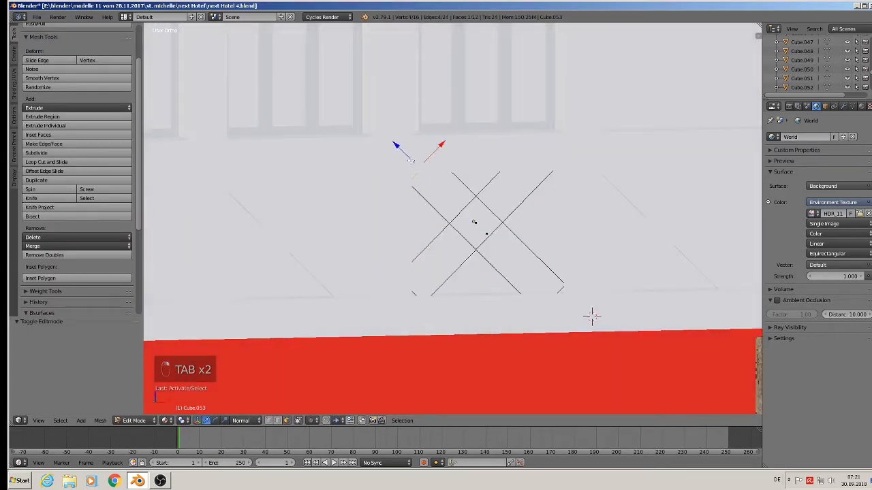
pyautogui.moveTo(411, 159); pyautogui.dragTo(406, 153)
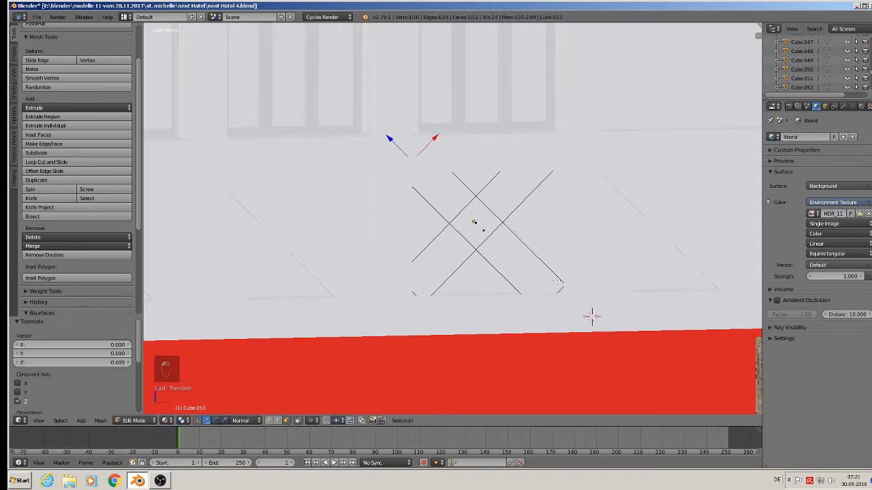
pyautogui.moveTo(557, 281); pyautogui.dragTo(541, 280, button='middle')
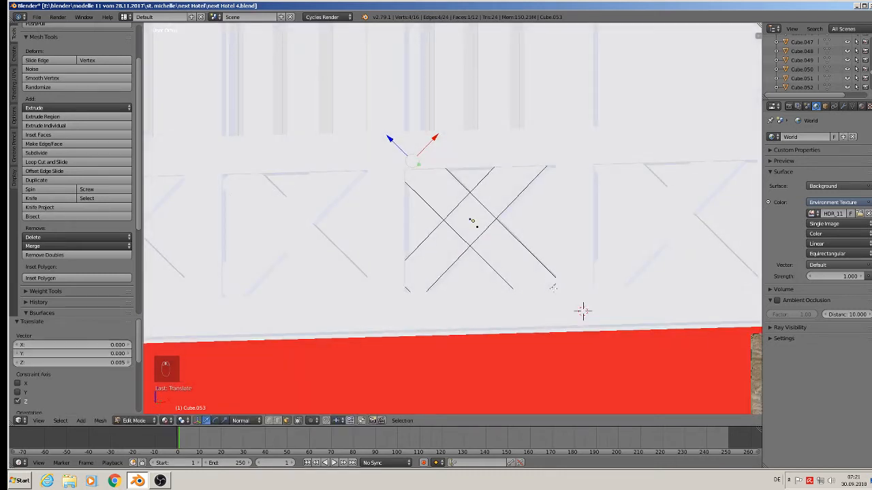
pyautogui.rightClick(553, 287)
pyautogui.moveTo(567, 314); pyautogui.dragTo(575, 322)
pyautogui.moveTo(583, 312); pyautogui.dragTo(590, 311, button='middle')
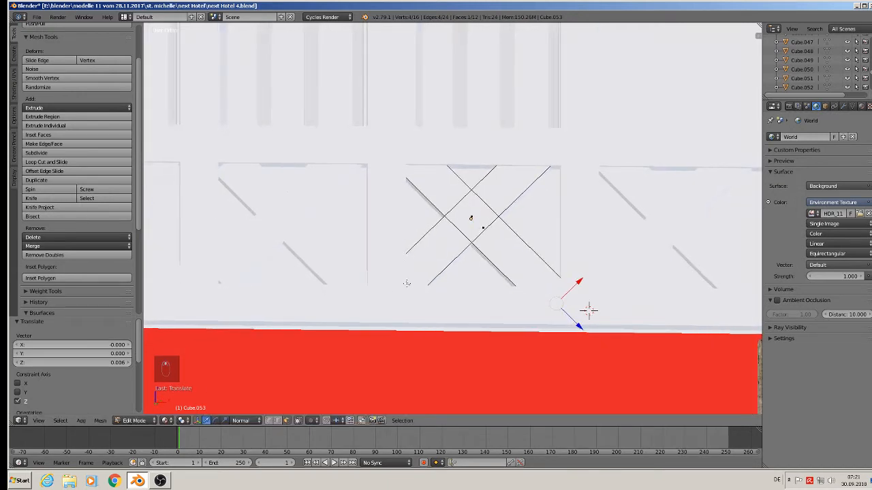
pyautogui.rightClick(406, 283)
pyautogui.moveTo(389, 300); pyautogui.dragTo(378, 312)
pyautogui.press('Tab')
# Step: Extend the end vertices of the third X-brace from the right along their normal in Edit Mode
pyautogui.moveTo(468, 244)
pyautogui.mouseDown(button='middle')
pyautogui.moveTo(652, 266)
pyautogui.moveTo(588, 266)
pyautogui.mouseUp(button='middle')
pyautogui.moveTo(494, 211)
pyautogui.mouseDown(button='middle')
pyautogui.moveTo(463, 191)
pyautogui.moveTo(463, 202)
pyautogui.moveTo(482, 166)
pyautogui.mouseUp(button='middle')
pyautogui.rightClick(570, 266)
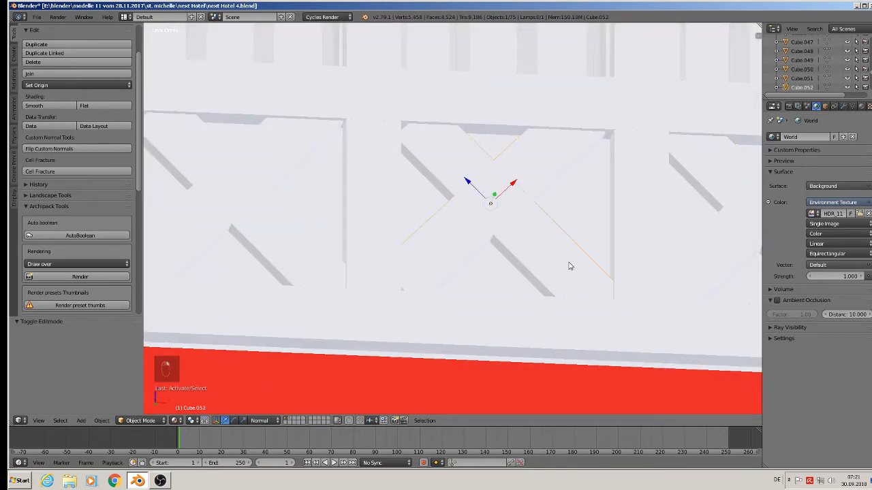
pyautogui.press('Tab')
pyautogui.press('Tab')
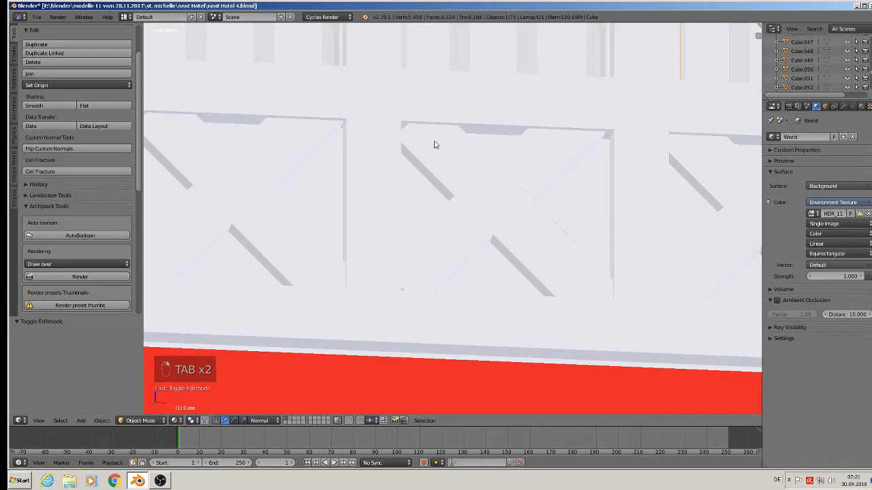
pyautogui.moveTo(434, 142)
pyautogui.mouseDown(button='middle')
pyautogui.moveTo(463, 156)
pyautogui.moveTo(443, 153)
pyautogui.mouseUp(button='middle')
pyautogui.press('Tab')
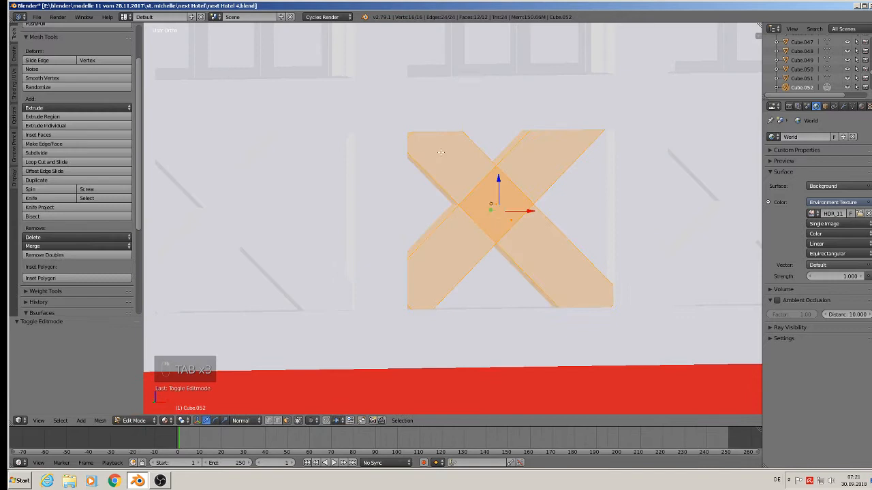
pyautogui.rightClick(410, 130)
pyautogui.moveTo(392, 107); pyautogui.dragTo(383, 99)
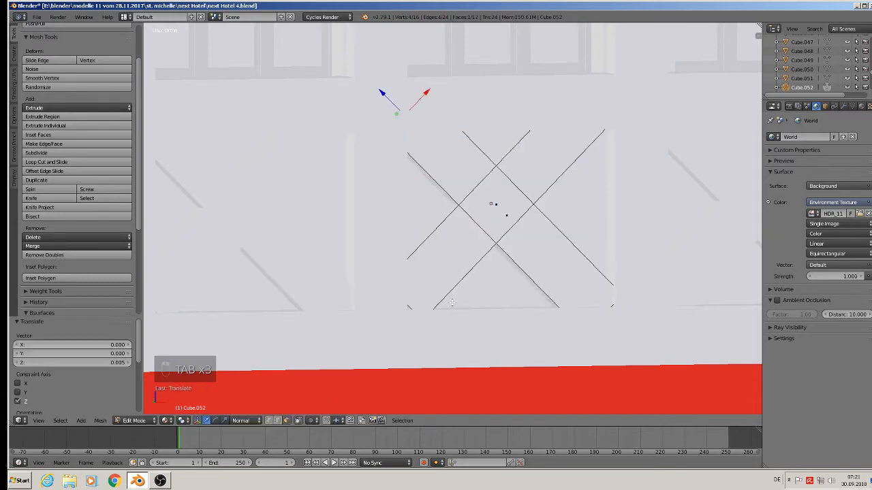
pyautogui.rightClick(407, 309)
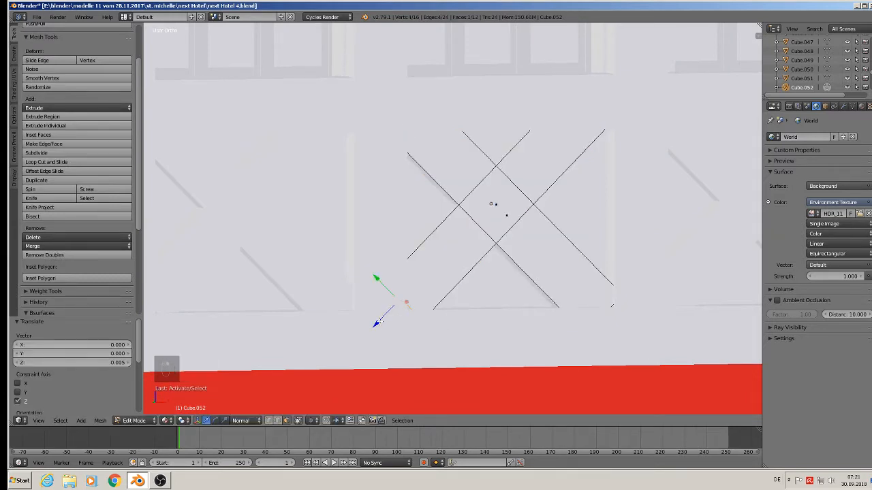
pyautogui.press('Tab')
pyautogui.moveTo(402, 279); pyautogui.dragTo(464, 222, button='middle')
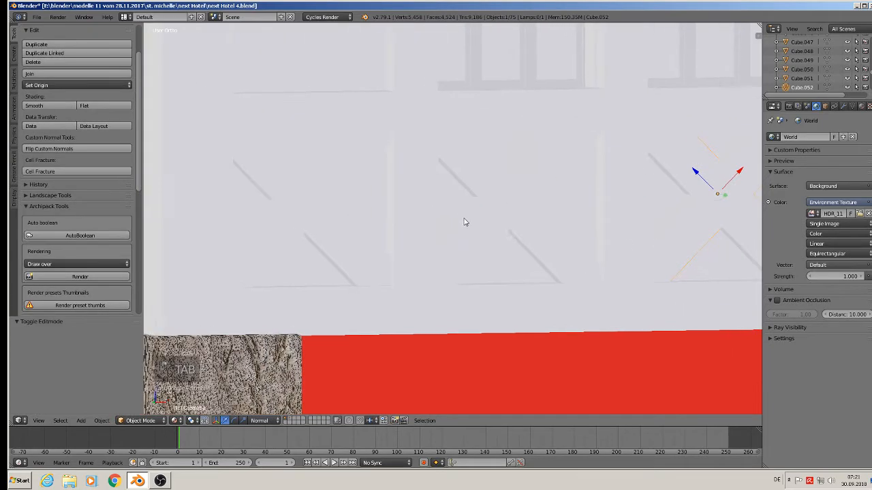
# Step: In wireframe Edit Mode, extend the fourth X-brace's end vertices along their normal to fill its panel
pyautogui.scroll(1, 464, 219)
pyautogui.press('Tab')
pyautogui.press('Tab')
pyautogui.rightClick(500, 197)
pyautogui.moveTo(501, 197); pyautogui.dragTo(475, 173, button='middle')
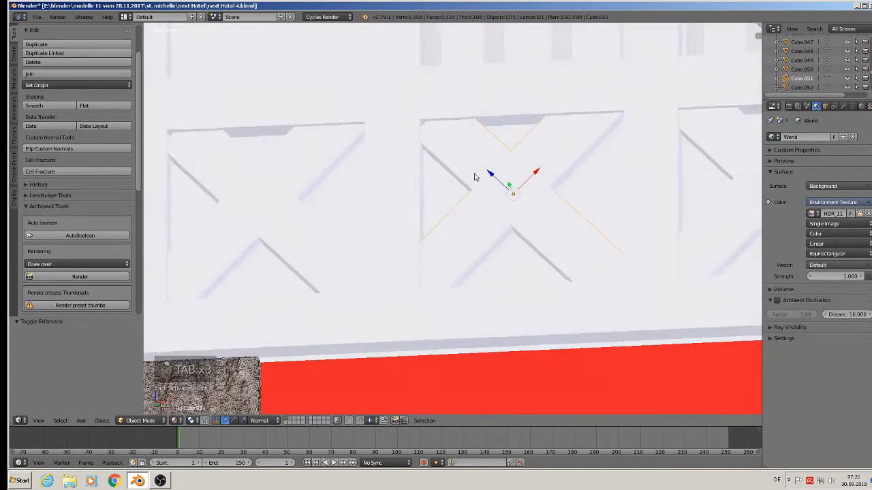
pyautogui.press('z')
pyautogui.press('Tab')
pyautogui.rightClick(431, 123)
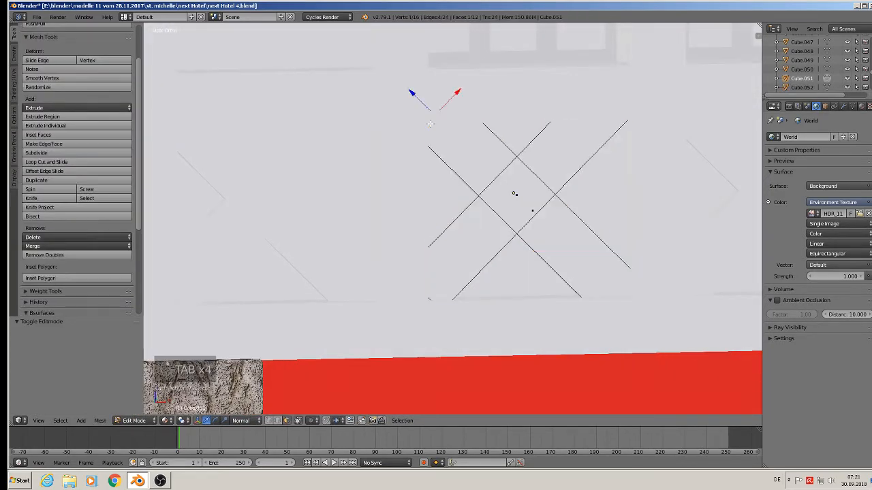
pyautogui.moveTo(423, 102); pyautogui.dragTo(416, 95)
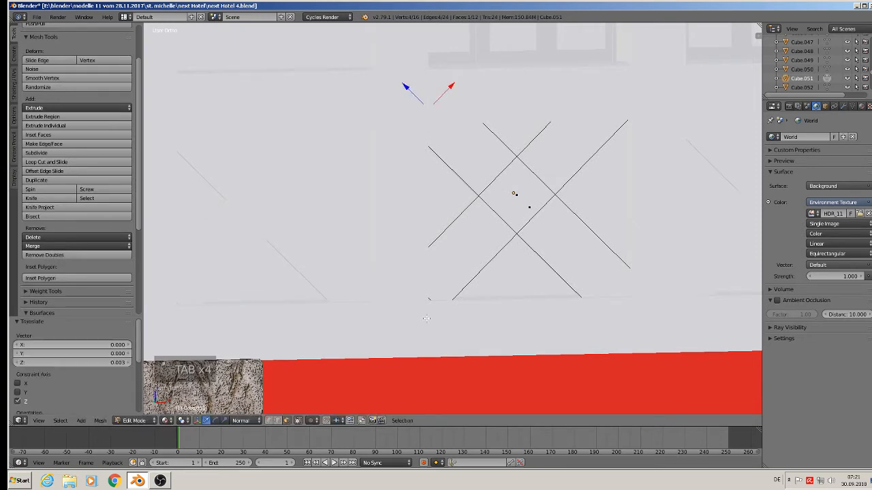
pyautogui.press('z')
pyautogui.rightClick(426, 285)
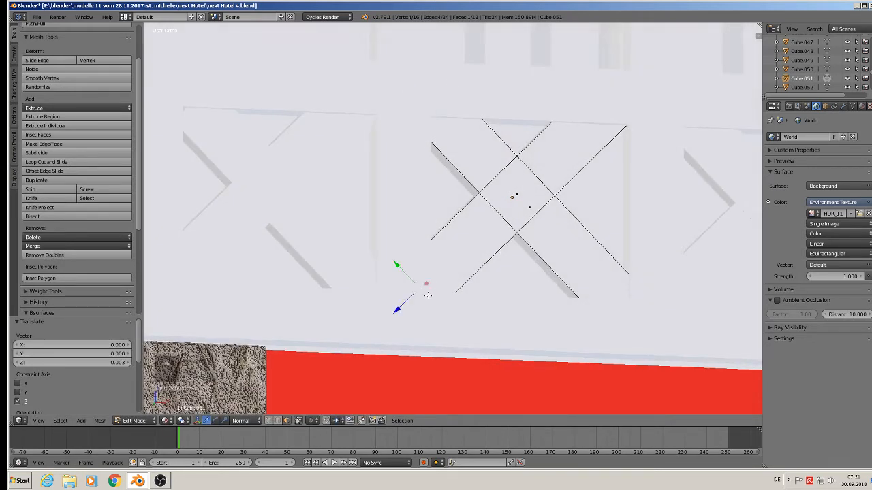
pyautogui.moveTo(401, 305); pyautogui.dragTo(394, 313)
pyautogui.press('Tab')
# Step: Extend the leftmost X-brace's end vertices along their normal to the panel corners in Edit Mode
pyautogui.keyDown('shift'); pyautogui.moveTo(381, 210); pyautogui.dragTo(519, 195, button='middle'); pyautogui.keyUp('shift')
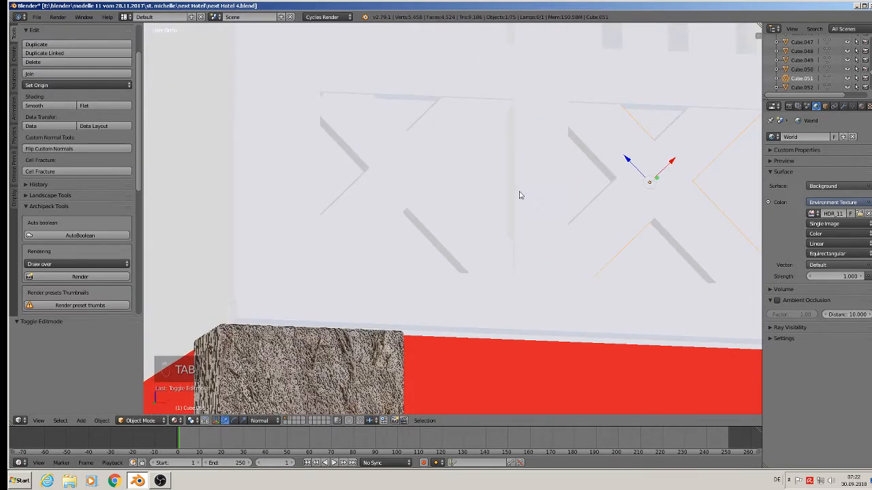
pyautogui.rightClick(417, 142)
pyautogui.press('Tab')
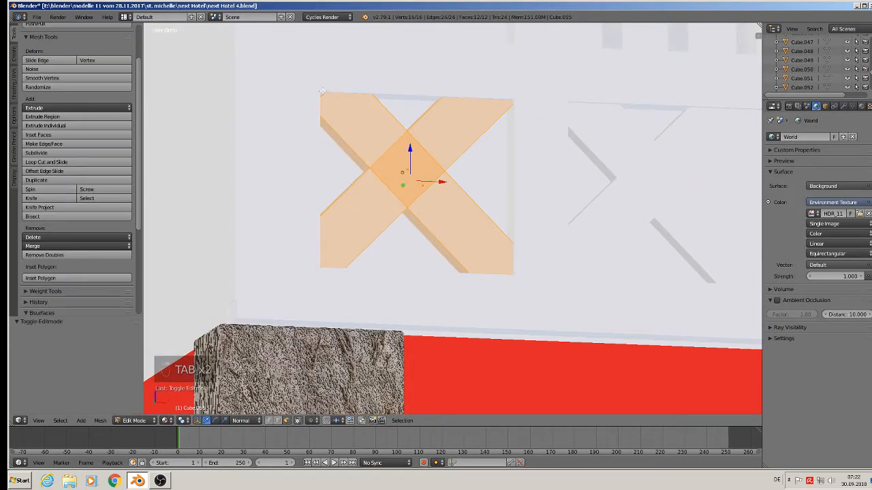
pyautogui.rightClick(321, 94)
pyautogui.moveTo(340, 106); pyautogui.dragTo(340, 102, button='middle')
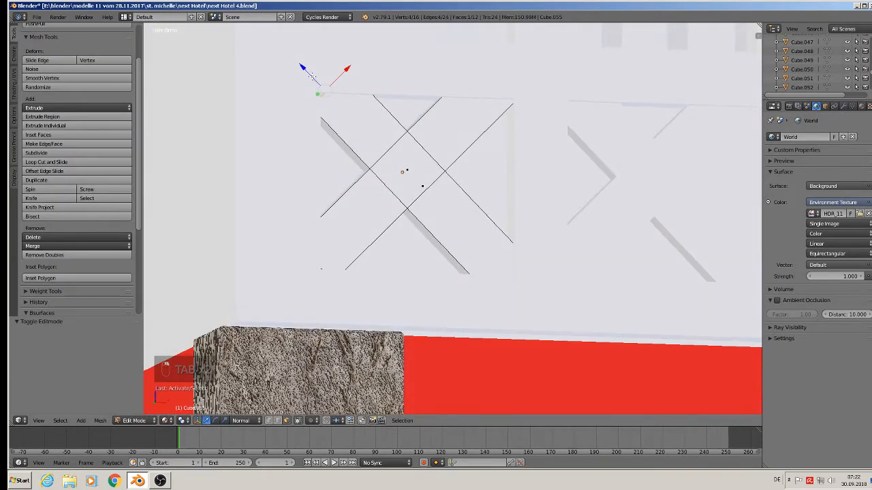
pyautogui.moveTo(308, 76); pyautogui.dragTo(304, 71)
pyautogui.moveTo(532, 208); pyautogui.dragTo(505, 215, button='middle')
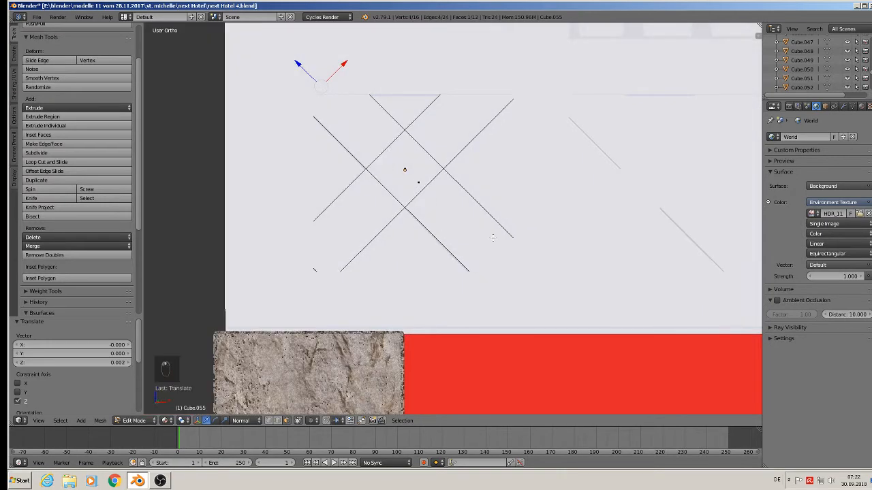
pyautogui.moveTo(455, 300); pyautogui.dragTo(355, 280, button='middle')
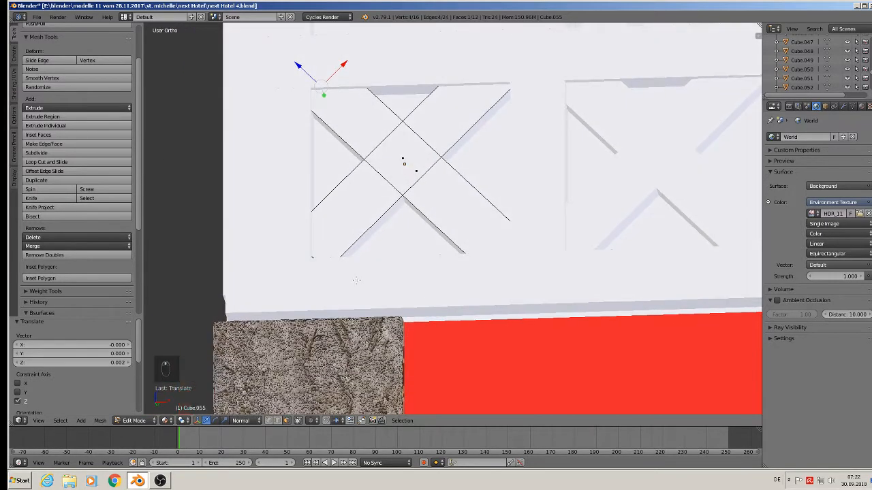
pyautogui.rightClick(312, 264)
pyautogui.moveTo(293, 277); pyautogui.dragTo(283, 290)
pyautogui.press('Tab')
# Step: Save the blend file
pyautogui.scroll(-4, 409, 230)
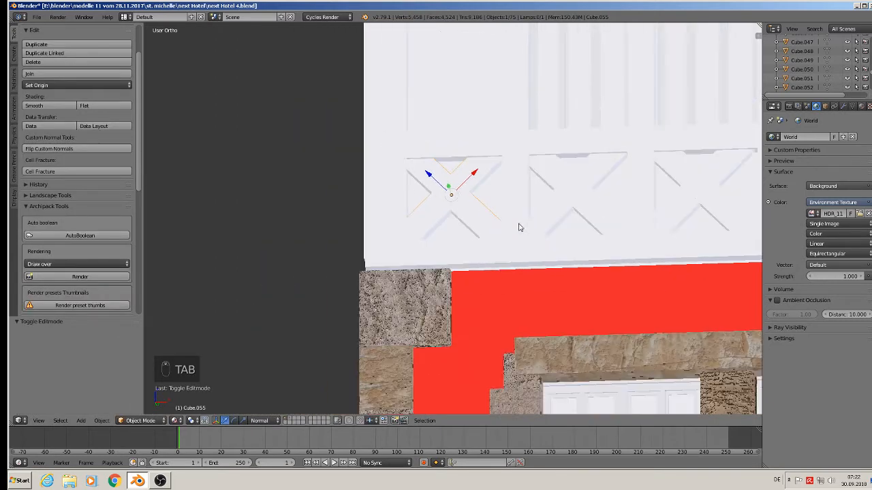
pyautogui.moveTo(519, 228); pyautogui.dragTo(431, 293, button='middle')
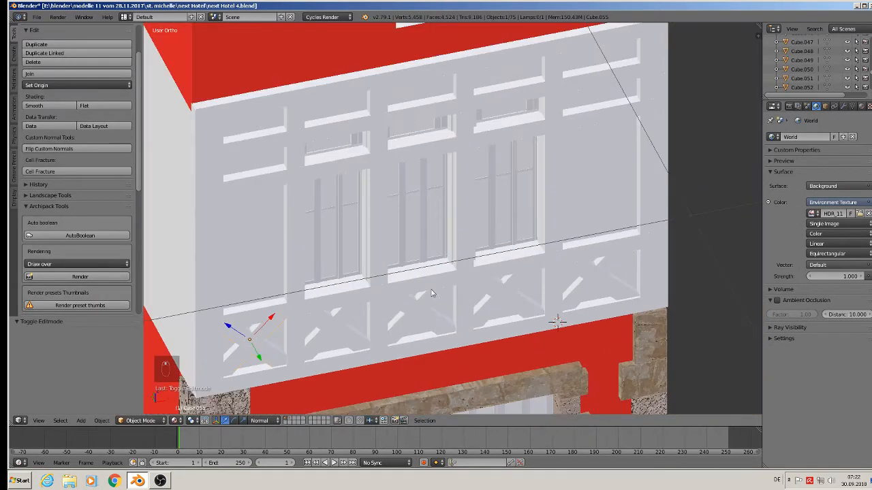
pyautogui.click(38, 18)
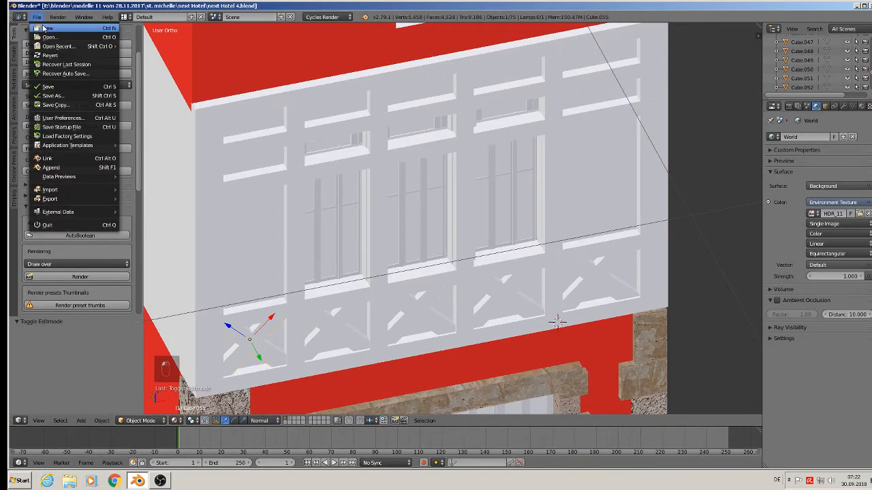
pyautogui.click(63, 88)
pyautogui.moveTo(461, 215); pyautogui.dragTo(425, 199, button='middle')
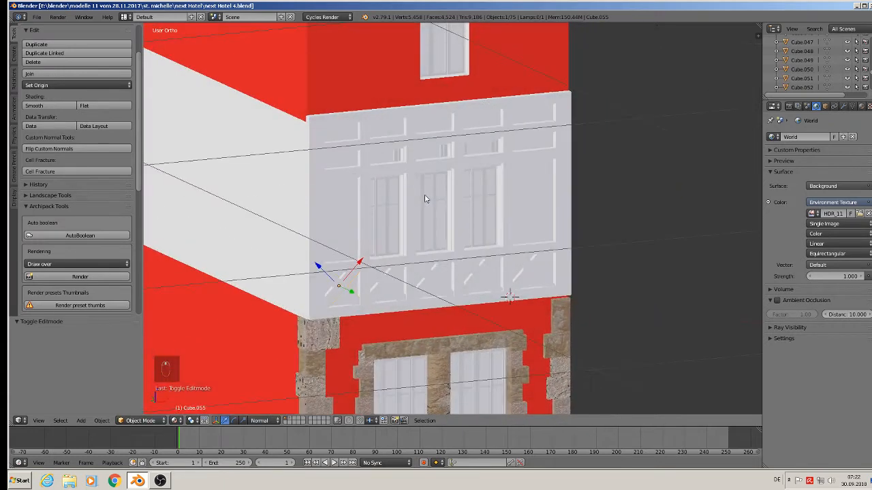
# Step: Examine the reference photos of the half-timbered facade placed around the model in front view
pyautogui.scroll(-3, 550, 280)
pyautogui.moveTo(551, 280); pyautogui.dragTo(550, 297, button='middle')
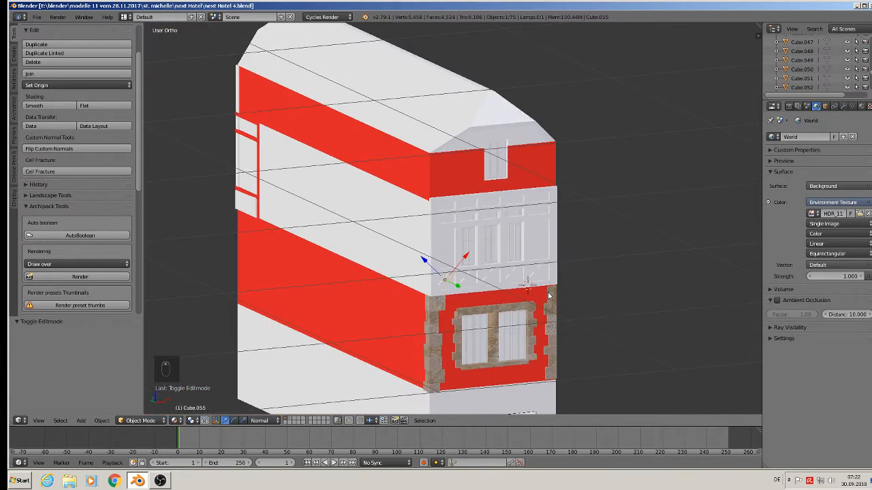
pyautogui.press('KP_1')
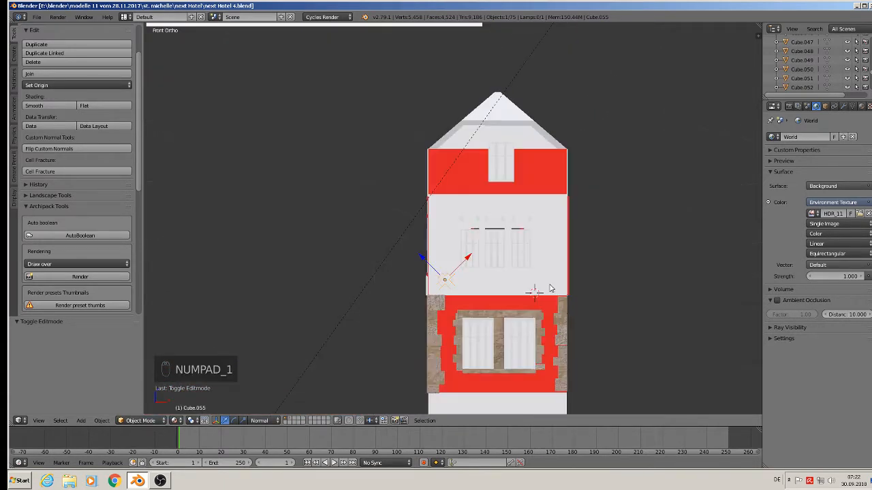
pyautogui.scroll(-5, 577, 252)
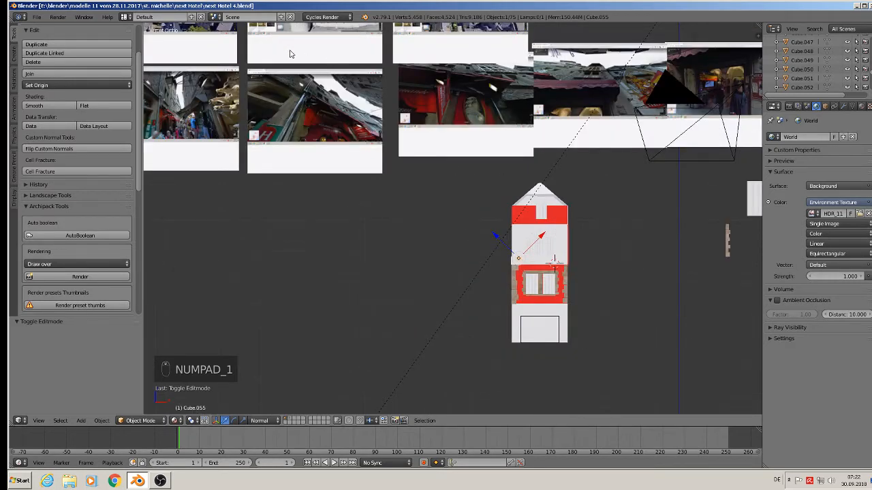
pyautogui.scroll(5, 290, 54)
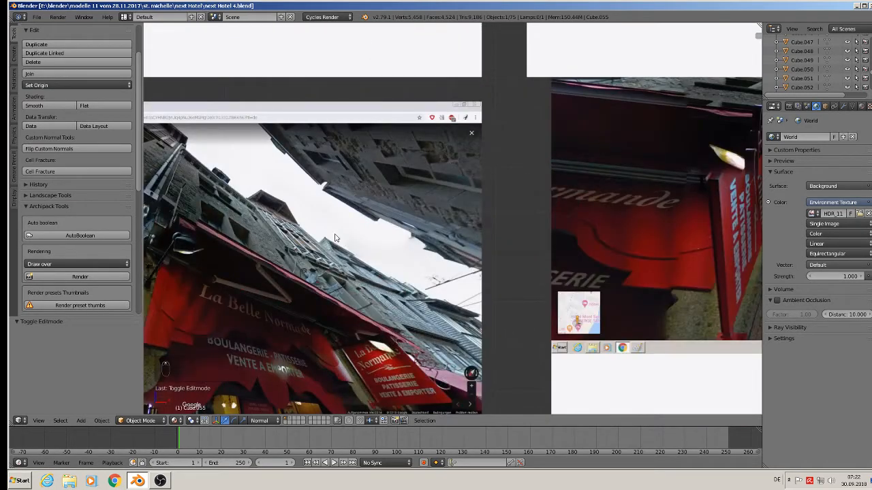
pyautogui.scroll(1, 288, 225)
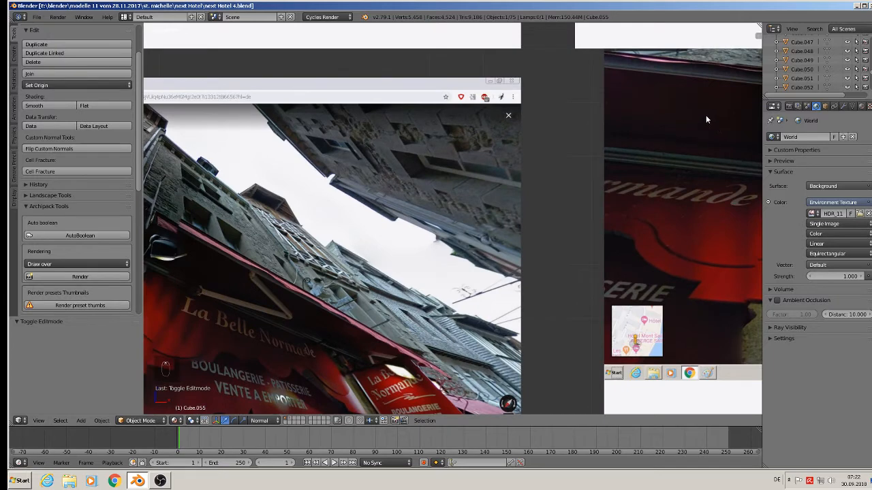
pyautogui.moveTo(706, 117); pyautogui.dragTo(167, 228, button='middle')
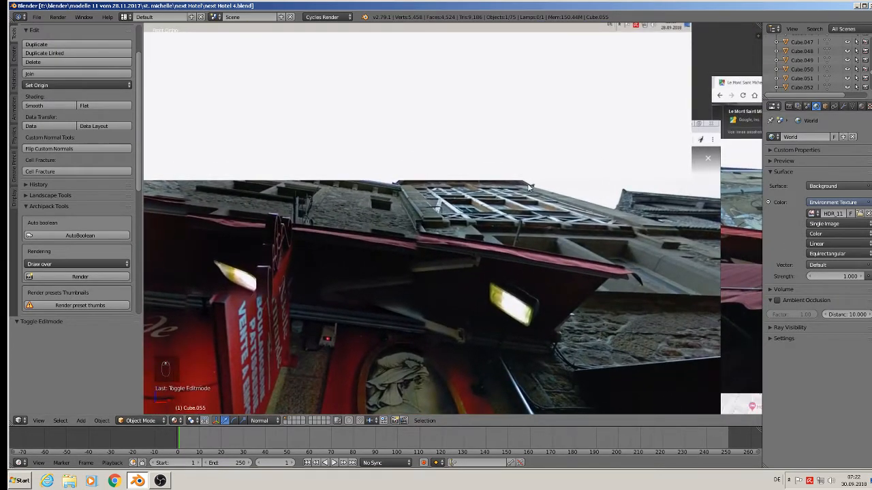
pyautogui.scroll(3, 437, 215)
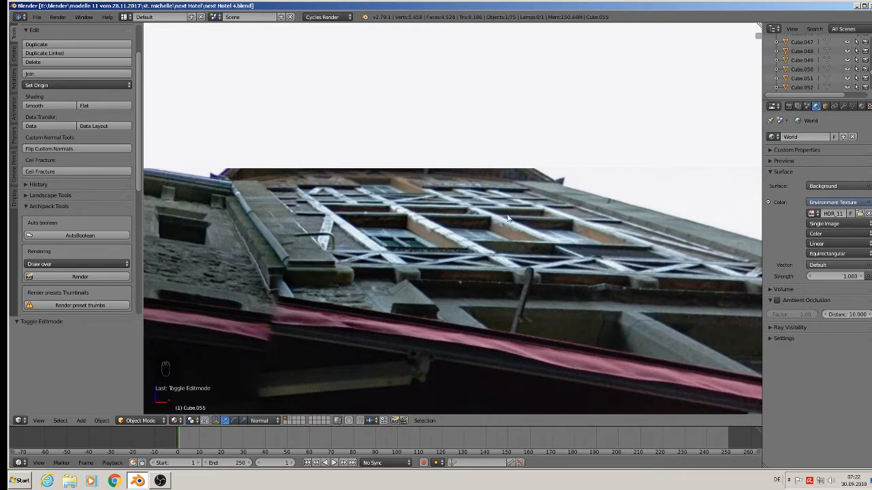
pyautogui.scroll(-8, 649, 339)
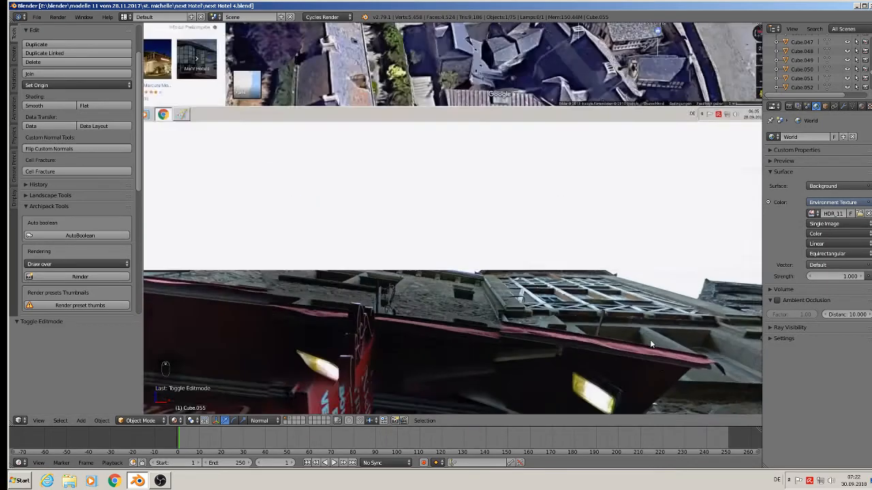
pyautogui.keyDown('shift'); pyautogui.moveTo(646, 370); pyautogui.dragTo(484, 27, button='middle'); pyautogui.keyUp('shift')
pyautogui.scroll(-3, 381, 355)
pyautogui.press('KP_1')
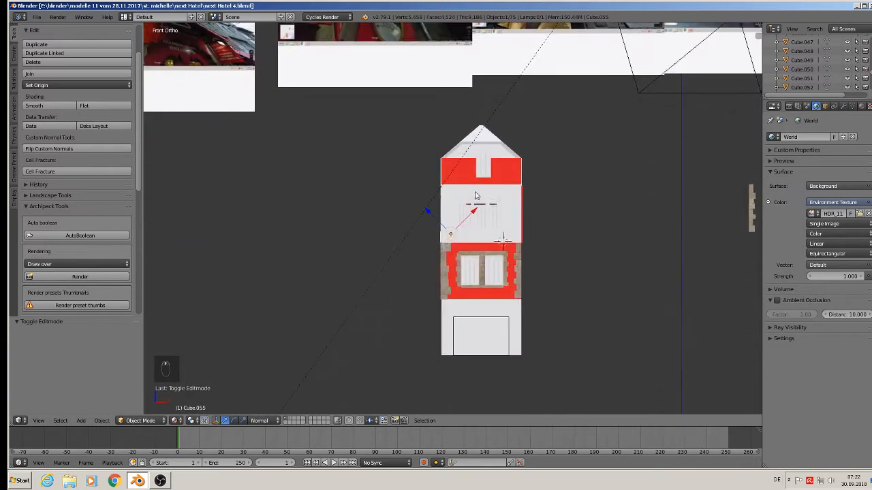
# Step: Duplicate a vertical timber post, then scale and rotate the copy into a diagonal brace in the leftmost upper panel
pyautogui.scroll(8, 470, 286)
pyautogui.rightClick(410, 262)
pyautogui.scroll(-3, 409, 272)
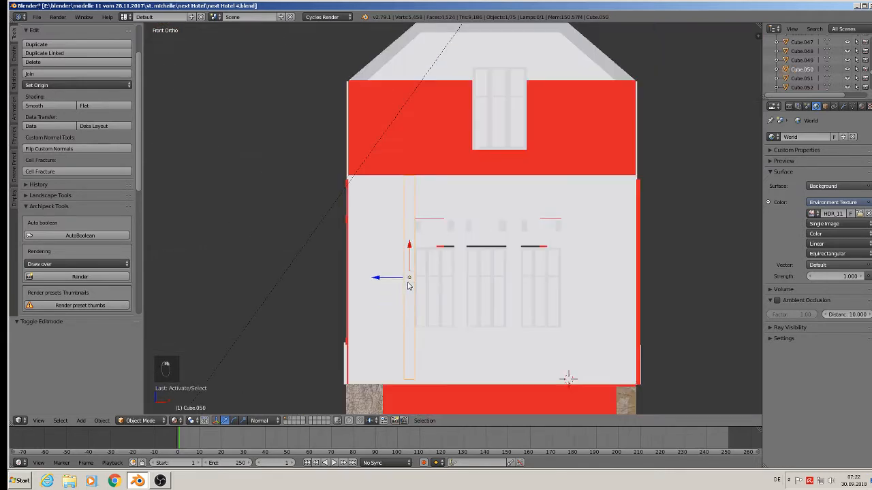
pyautogui.moveTo(418, 301); pyautogui.dragTo(432, 311, button='middle')
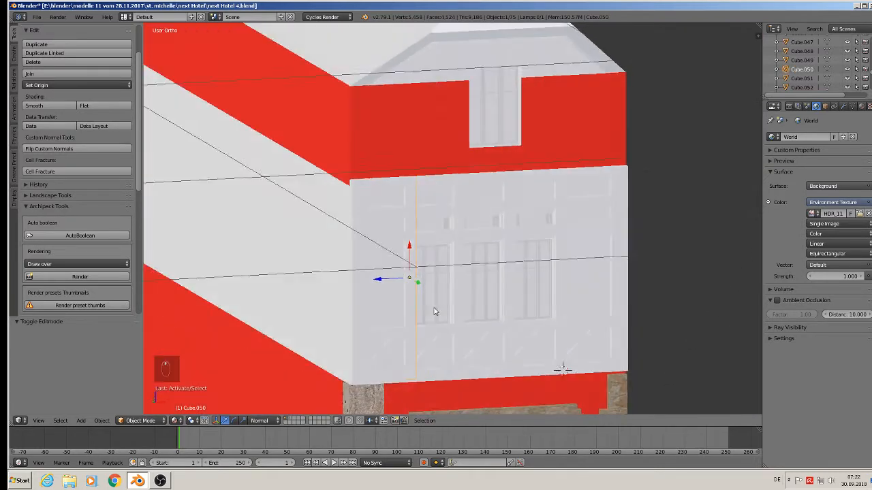
pyautogui.scroll(4, 430, 311)
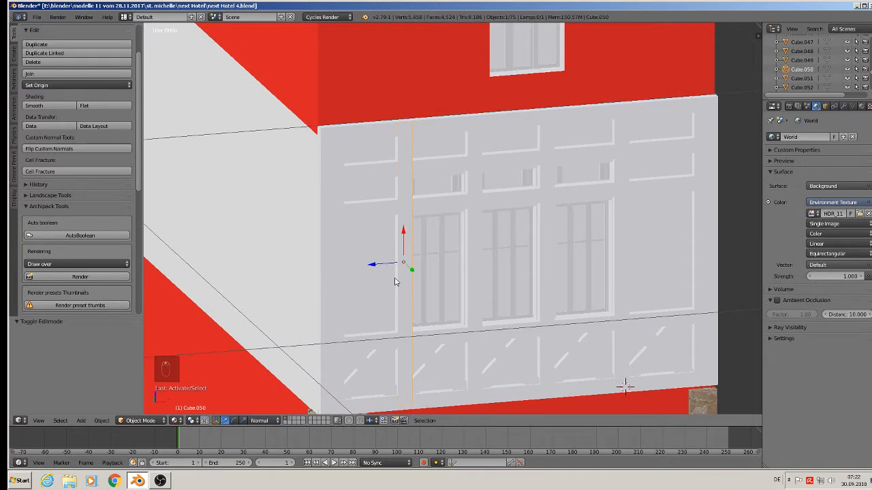
pyautogui.hotkey('shift', 'd')
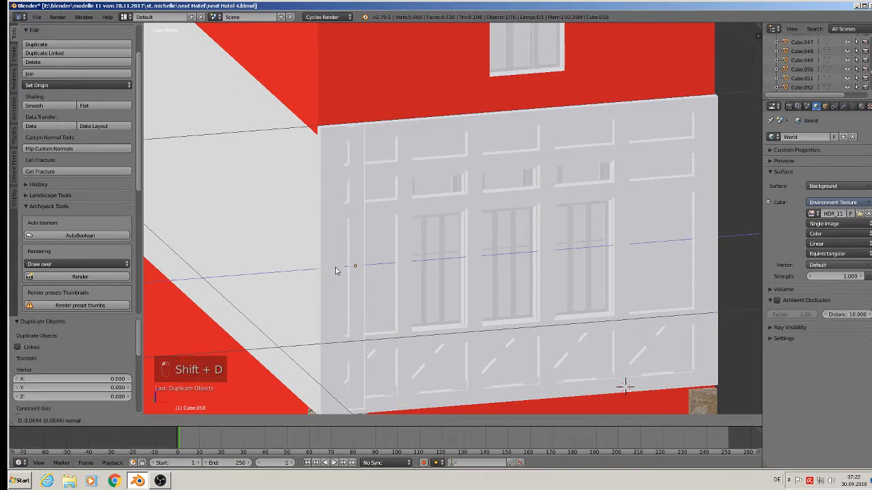
pyautogui.click(346, 270)
pyautogui.press('s')
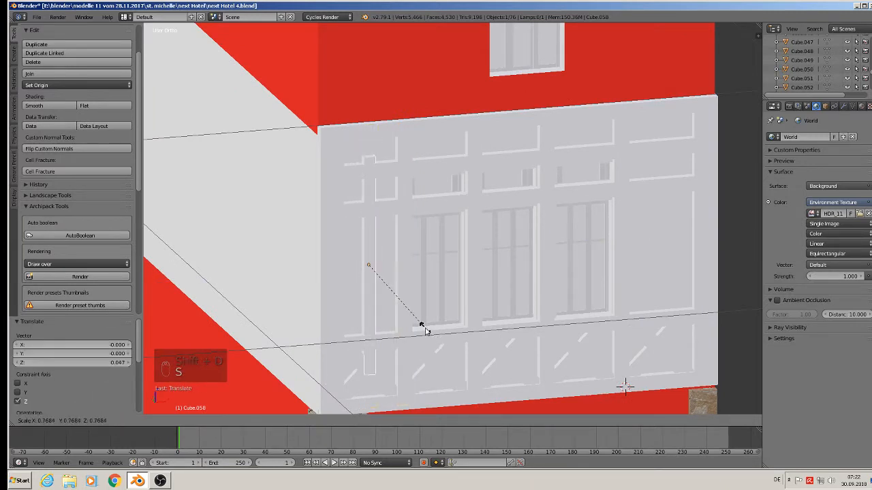
pyautogui.click(420, 329)
pyautogui.press('r')
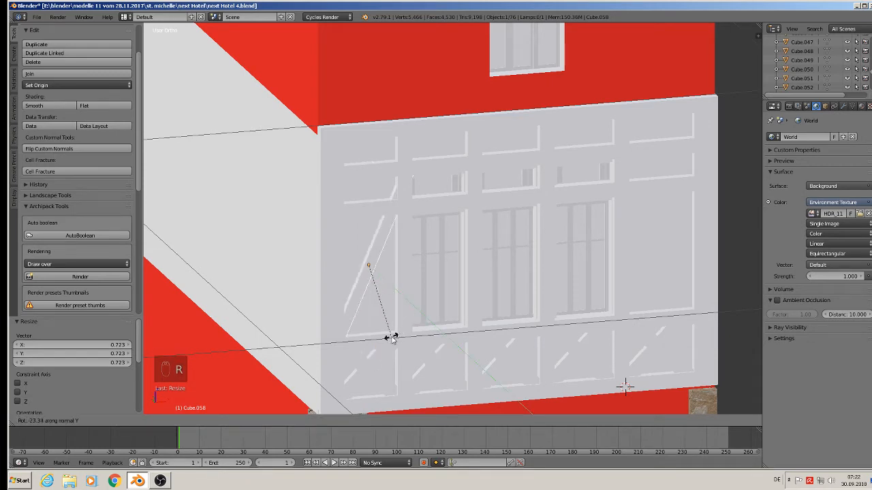
pyautogui.click(387, 345)
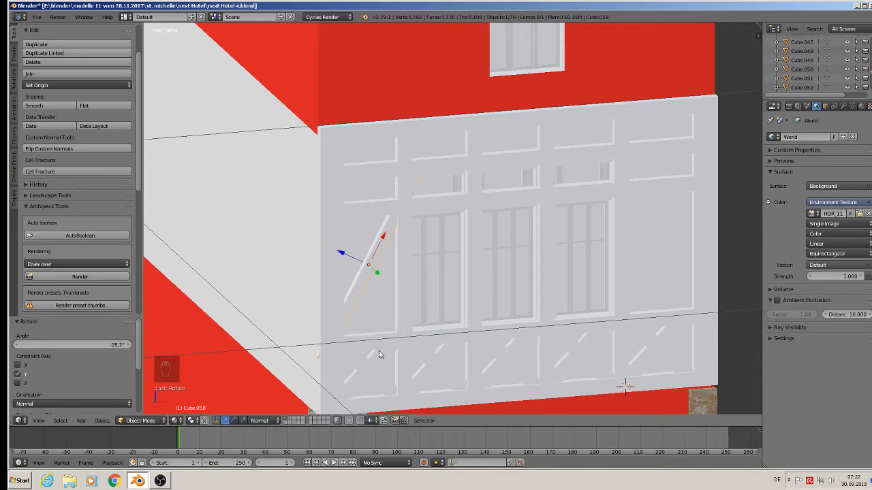
# Step: Refine the diagonal brace's rotation, shorten it along its normal X axis, and shift it along X to fit the panel
pyautogui.press('r')
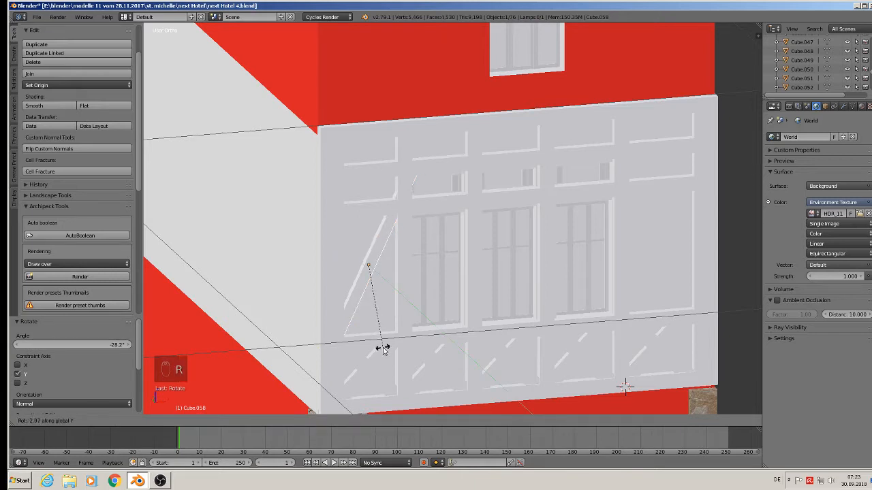
pyautogui.click(383, 343)
pyautogui.moveTo(338, 253); pyautogui.dragTo(344, 257)
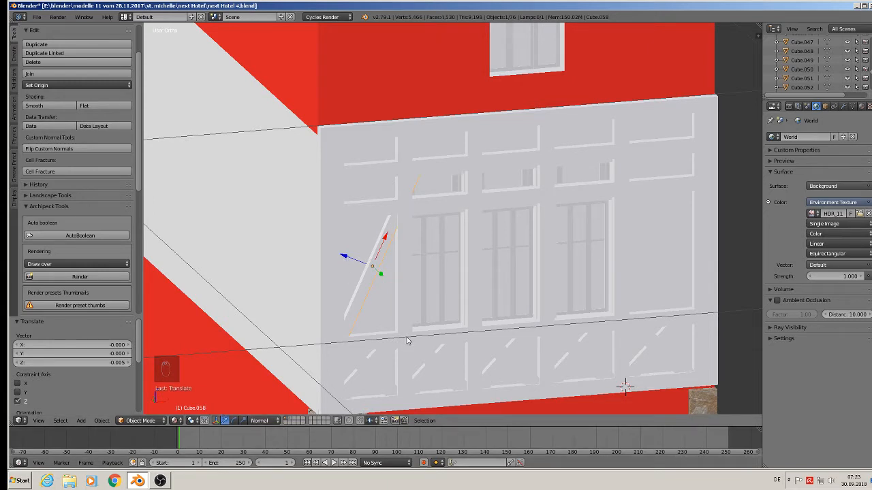
pyautogui.press('s')
pyautogui.press('x')
pyautogui.press('x')
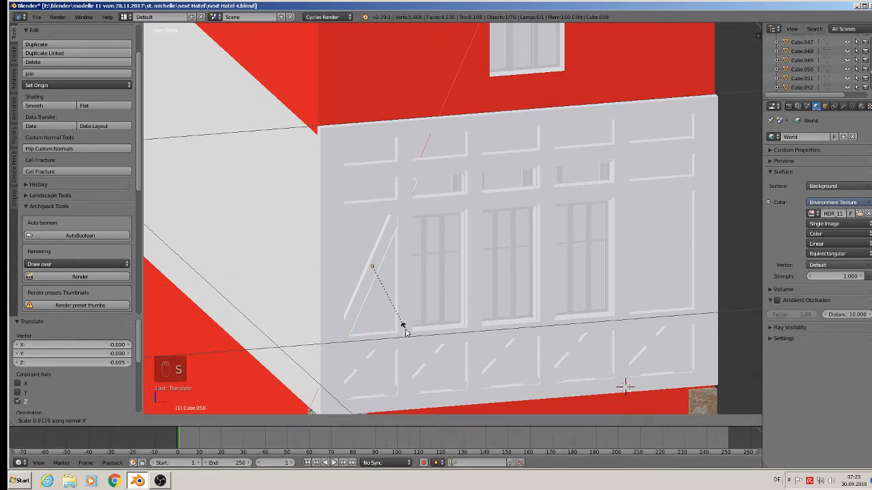
pyautogui.click(395, 317)
pyautogui.press('g')
pyautogui.press('x')
pyautogui.click(382, 241)
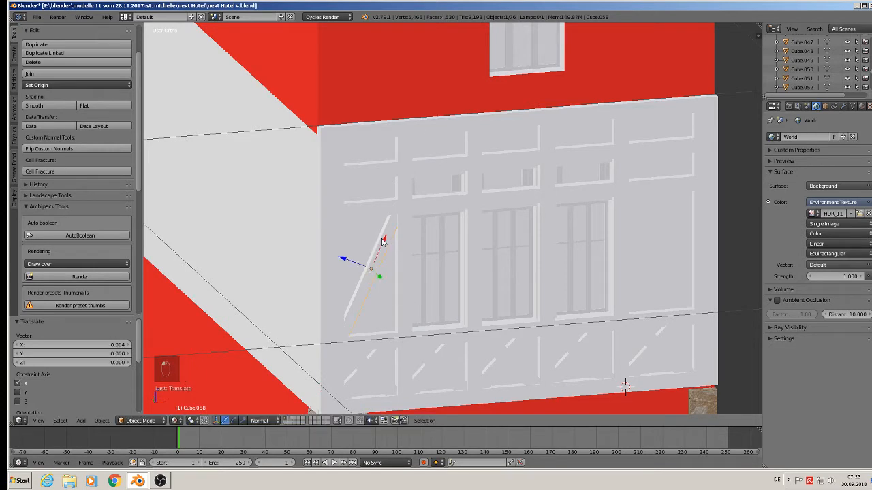
# Step: Switch the transform orientation to Global
pyautogui.moveTo(383, 319); pyautogui.dragTo(361, 333, button='middle')
pyautogui.click(286, 420)
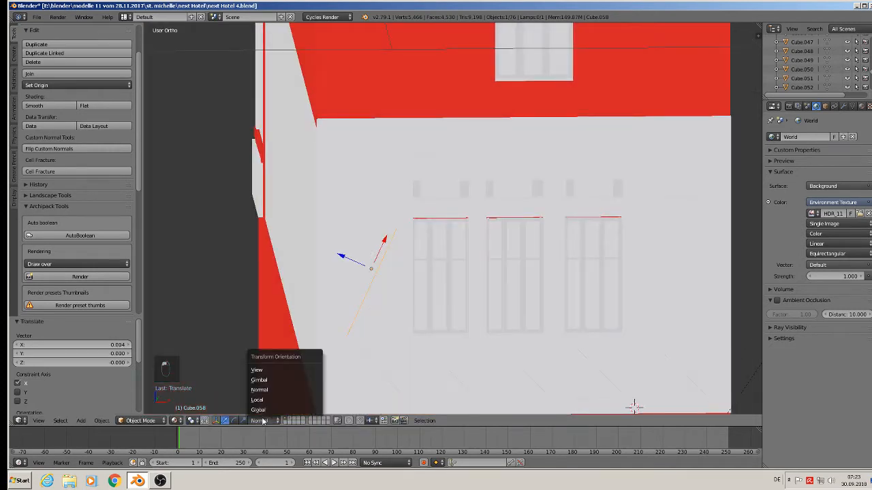
pyautogui.click(272, 371)
pyautogui.moveTo(310, 398); pyautogui.dragTo(343, 386, button='middle')
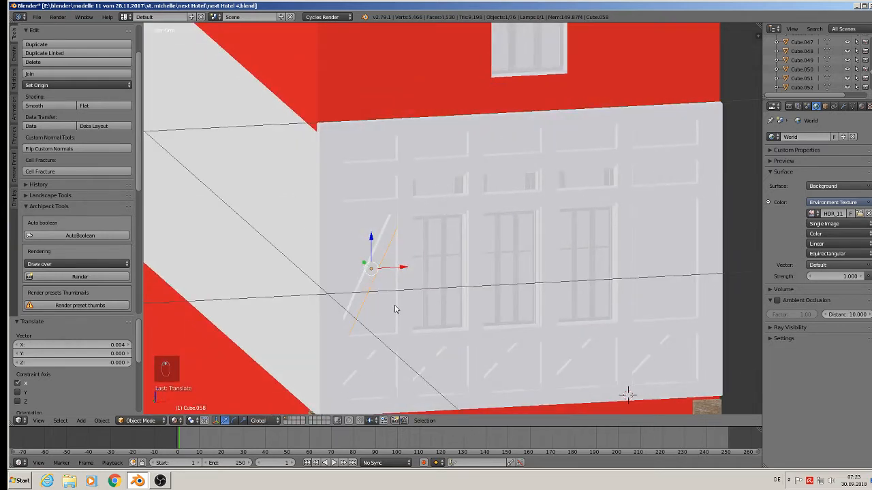
# Step: Duplicate the diagonal brace to the rightmost panel, rotate it 180° about Z, nudge it into place and deselect
pyautogui.hotkey('shift', 'd')
pyautogui.moveTo(406, 270); pyautogui.dragTo(689, 263)
pyautogui.write('r')
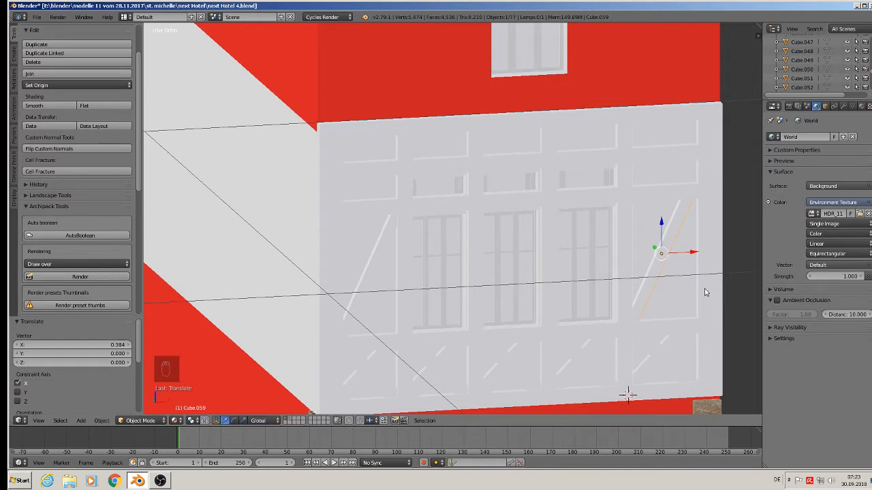
pyautogui.write('z180')
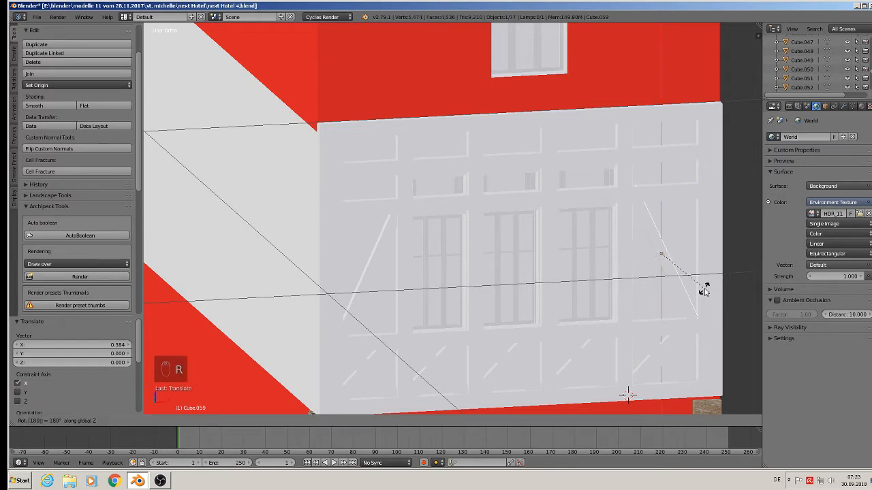
pyautogui.click(705, 292)
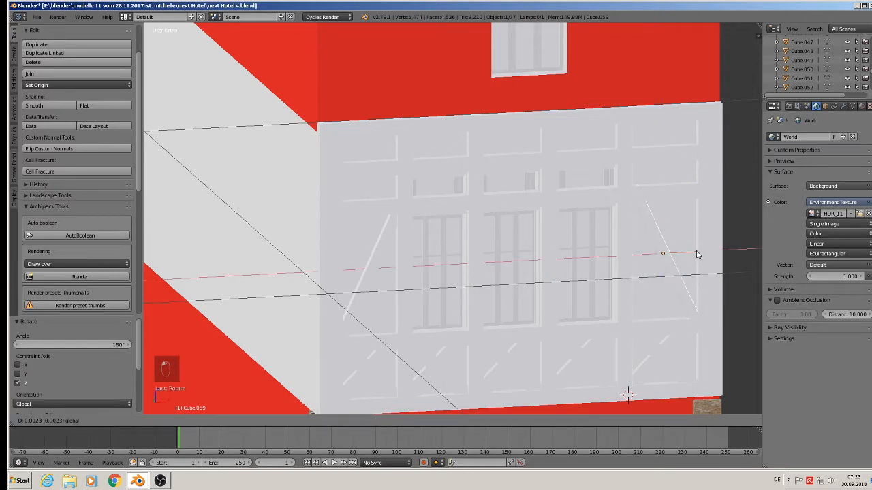
pyautogui.moveTo(661, 229); pyautogui.dragTo(695, 259)
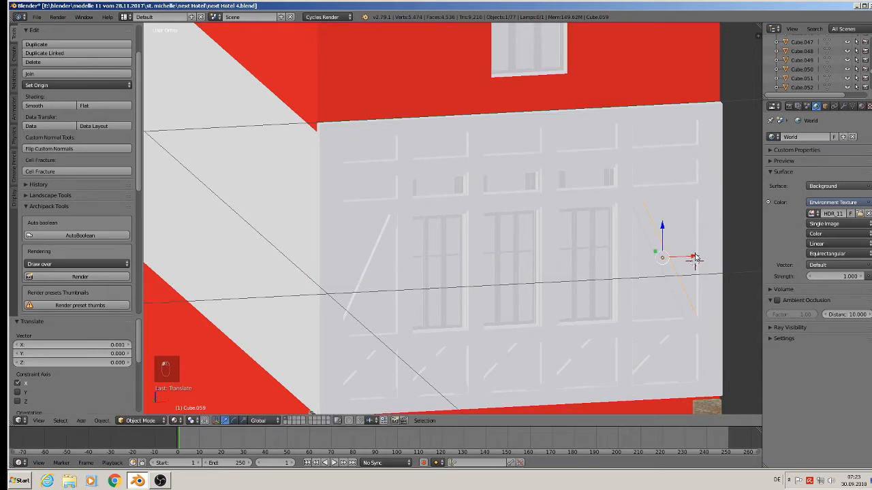
pyautogui.press('a')
# Step: Save the blend file
pyautogui.scroll(-3, 604, 249)
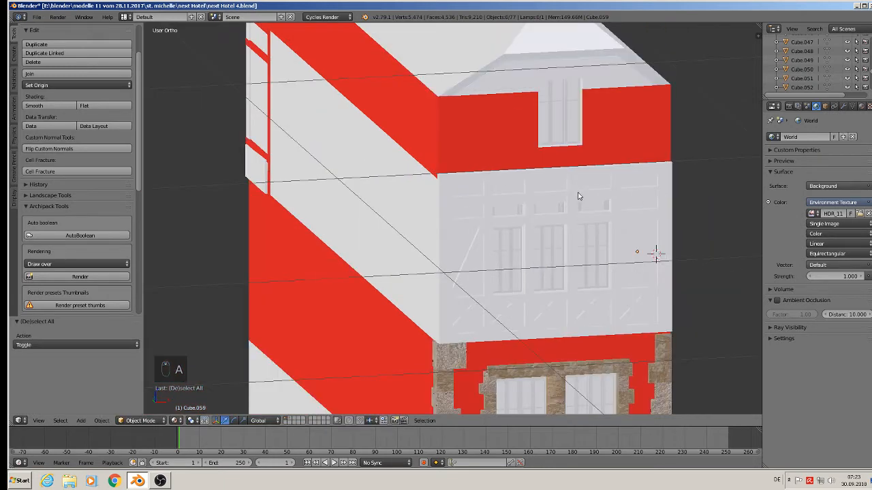
pyautogui.scroll(3, 565, 200)
pyautogui.moveTo(548, 170); pyautogui.dragTo(571, 182, button='middle')
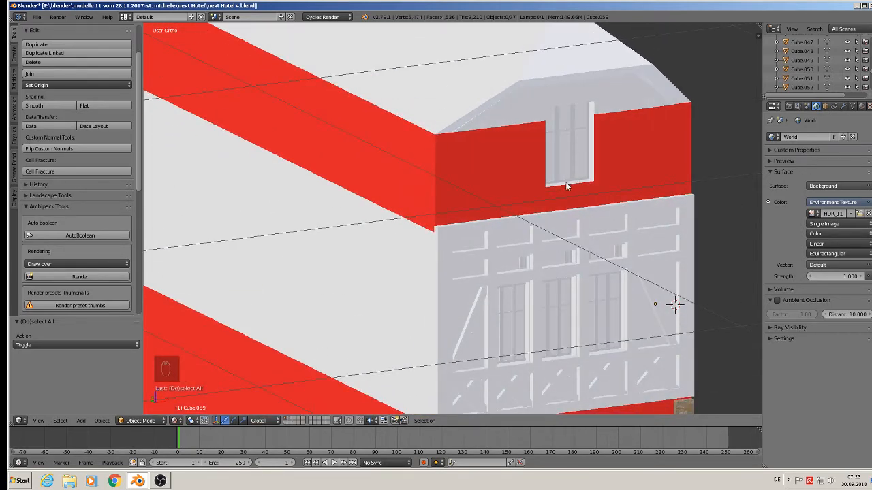
pyautogui.scroll(-3, 566, 185)
pyautogui.click(37, 17)
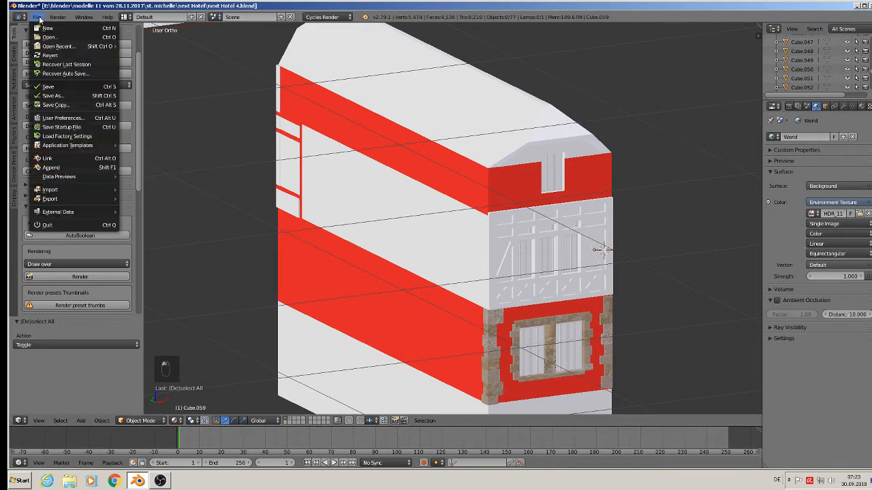
pyautogui.click(47, 86)
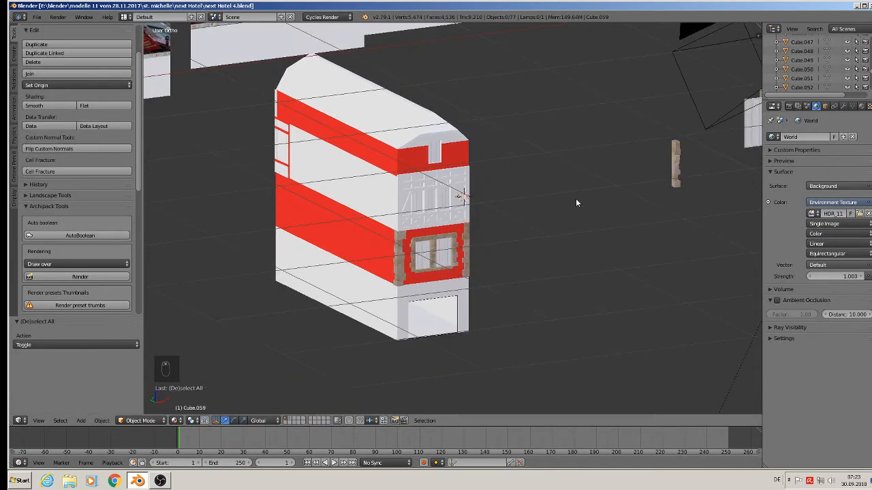
# Step: Examine the reference photos of the facade's timber bracing in front view
pyautogui.press('KP_1')
pyautogui.keyDown('shift'); pyautogui.moveTo(433, 86); pyautogui.dragTo(486, 314, button='middle'); pyautogui.keyUp('shift')
pyautogui.scroll(4, 455, 248)
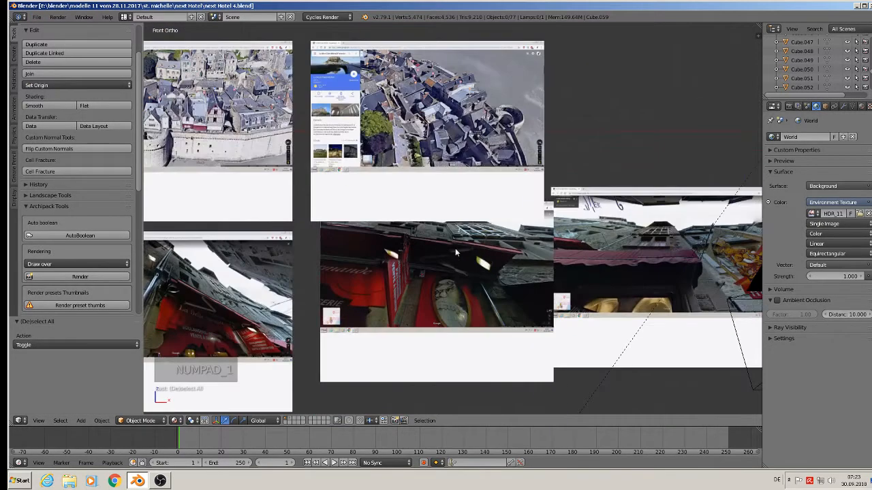
pyautogui.scroll(6, 455, 248)
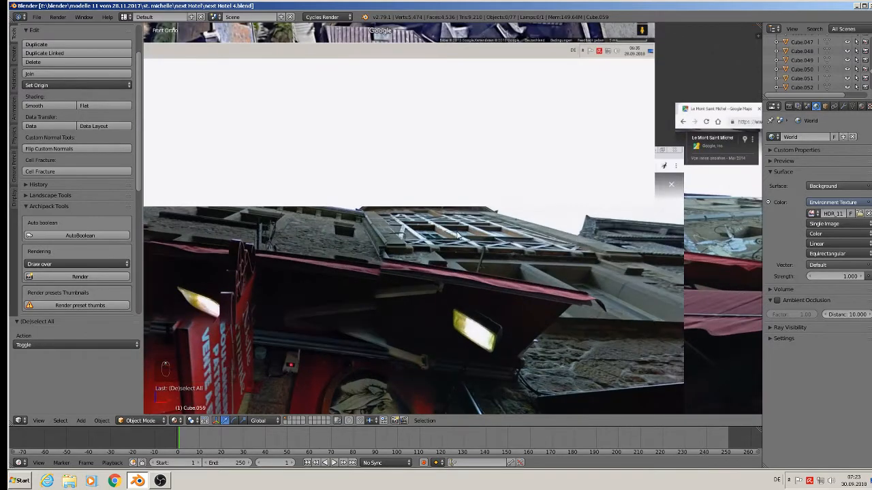
pyautogui.keyDown('shift'); pyautogui.moveTo(615, 264); pyautogui.dragTo(260, 273, button='middle'); pyautogui.keyUp('shift')
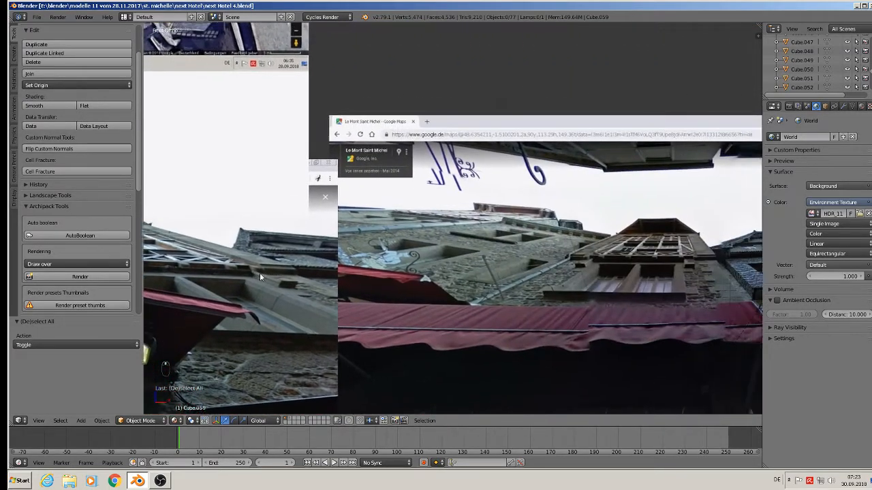
pyautogui.scroll(6, 295, 268)
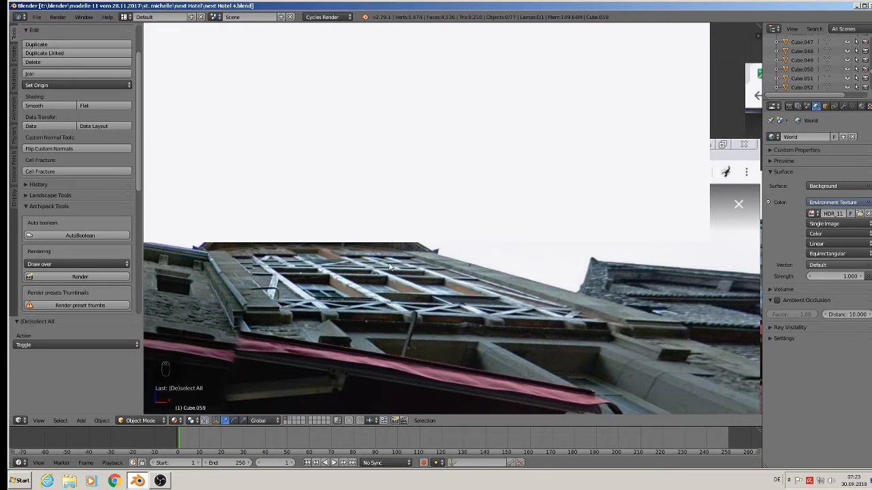
pyautogui.scroll(-8, 417, 316)
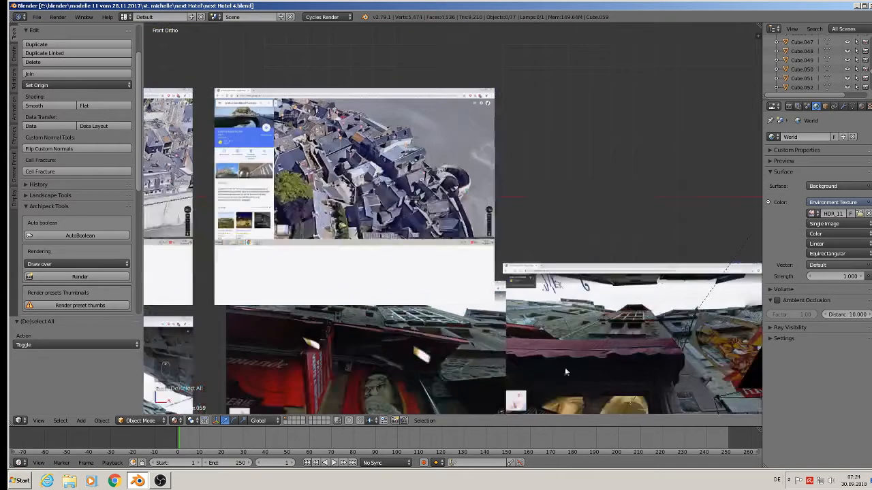
# Step: Browse the reference photos of the facade and return to the model's upper storey
pyautogui.scroll(4, 569, 365)
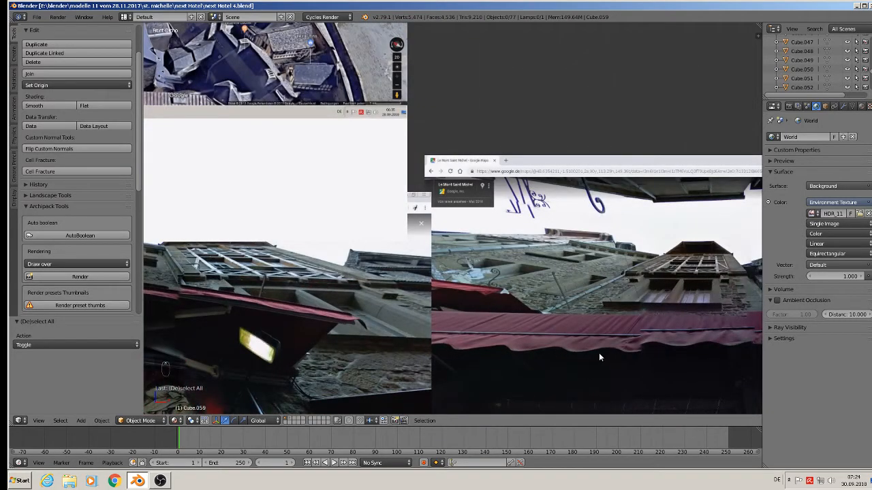
pyautogui.scroll(1, 589, 322)
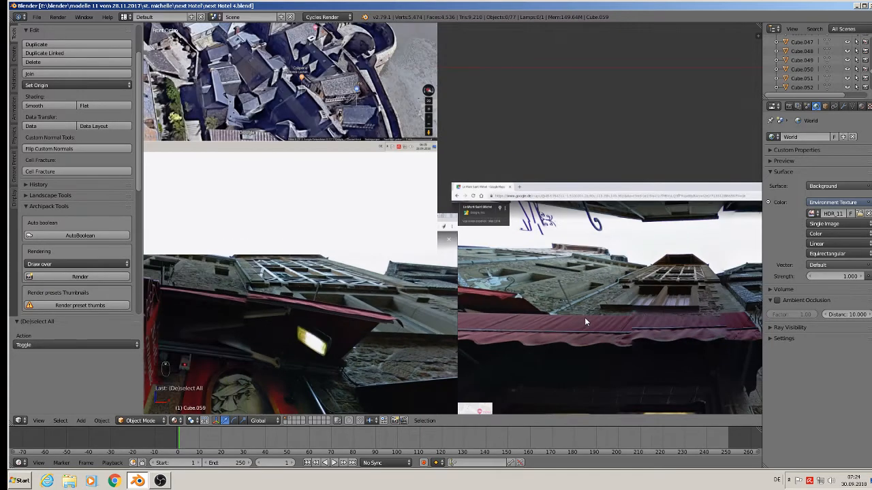
pyautogui.keyDown('shift'); pyautogui.moveTo(599, 308); pyautogui.dragTo(353, 346, button='middle'); pyautogui.keyUp('shift')
pyautogui.scroll(-2, 403, 435)
pyautogui.scroll(-3, 368, 310)
pyautogui.keyDown('shift'); pyautogui.moveTo(367, 308); pyautogui.dragTo(394, 281, button='middle'); pyautogui.keyUp('shift')
pyautogui.scroll(-3, 378, 324)
pyautogui.keyDown('shift'); pyautogui.moveTo(379, 324); pyautogui.dragTo(312, 293, button='middle'); pyautogui.keyUp('shift')
pyautogui.moveTo(399, 302); pyautogui.dragTo(578, 304, button='middle')
pyautogui.scroll(7, 383, 306)
pyautogui.moveTo(383, 305); pyautogui.dragTo(410, 267, button='middle')
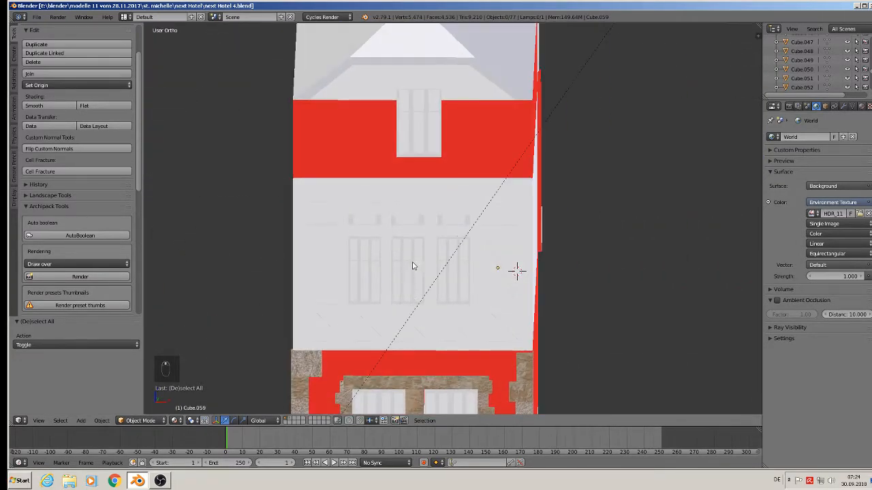
# Step: Duplicate the horizontal trim strip up to the top edge of the upper storey and scale it to 0.741 along X
pyautogui.scroll(2, 410, 266)
pyautogui.rightClick(310, 155)
pyautogui.rightClick(285, 149)
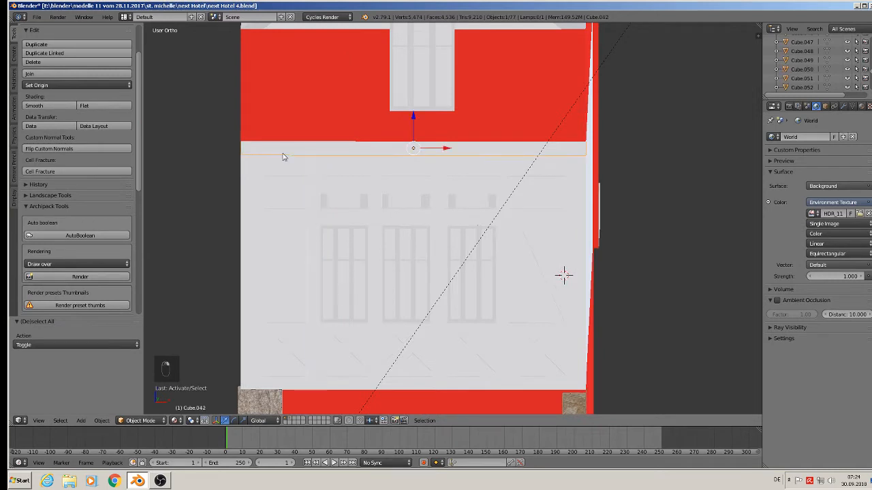
pyautogui.moveTo(284, 156); pyautogui.dragTo(428, 283, button='middle')
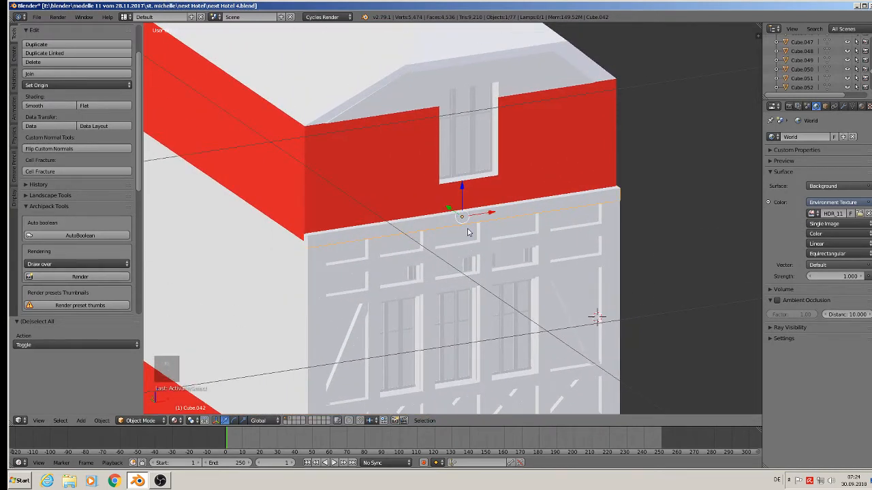
pyautogui.hotkey('shift', 'd')
pyautogui.moveTo(460, 190); pyautogui.dragTo(461, 172)
pyautogui.hotkey('shift', 'd')
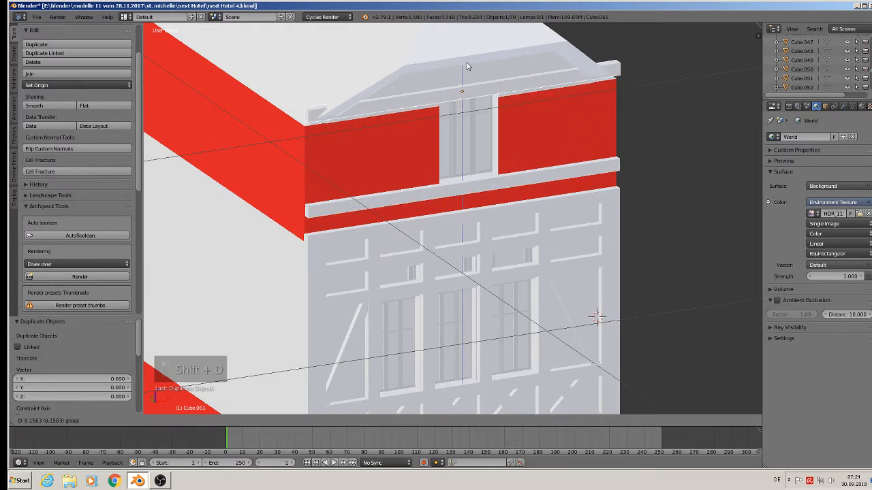
pyautogui.click(465, 54)
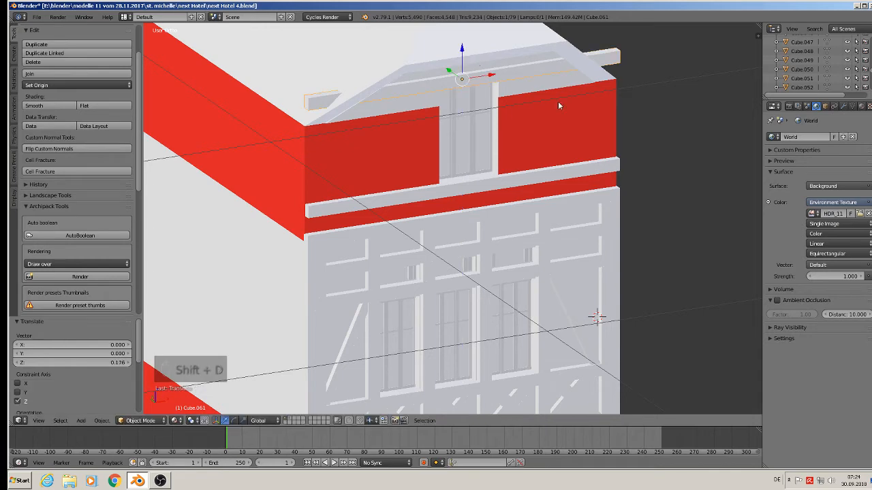
pyautogui.press('s')
pyautogui.press('x')
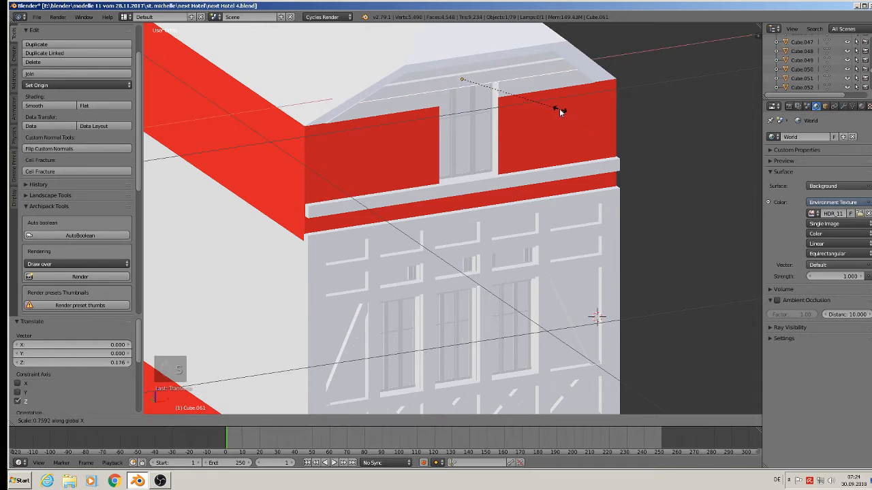
pyautogui.click(557, 108)
# Step: Duplicate the top strip in place and rotate the copy 90° about Y to form a vertical post
pyautogui.moveTo(557, 113); pyautogui.dragTo(517, 115, button='middle')
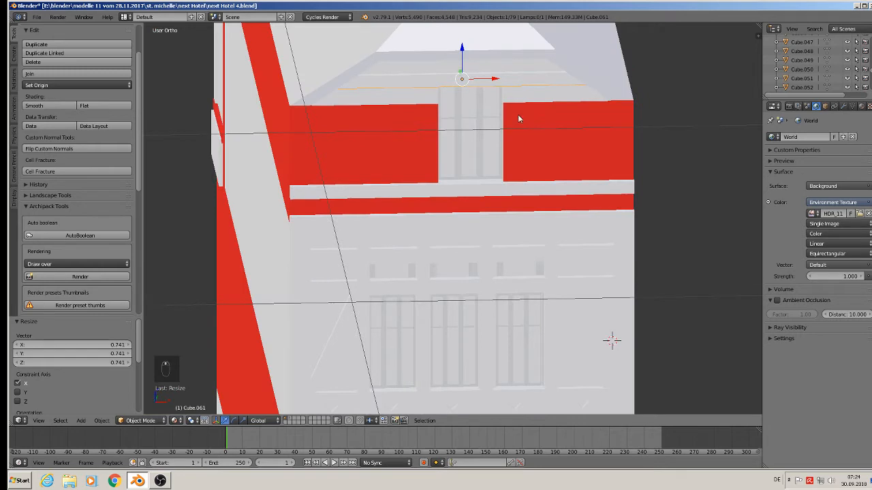
pyautogui.hotkey('shift', 'd')
pyautogui.rightClick(457, 142)
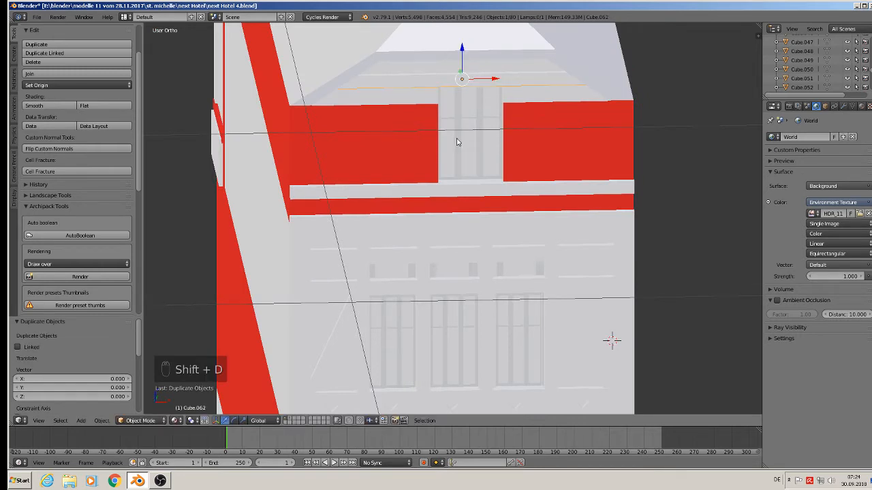
pyautogui.write('ry')
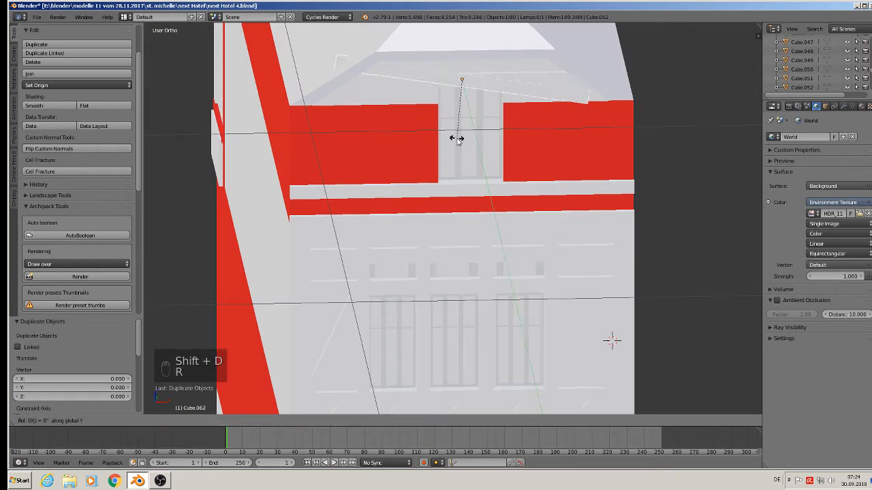
pyautogui.write('90')
pyautogui.press('Return')
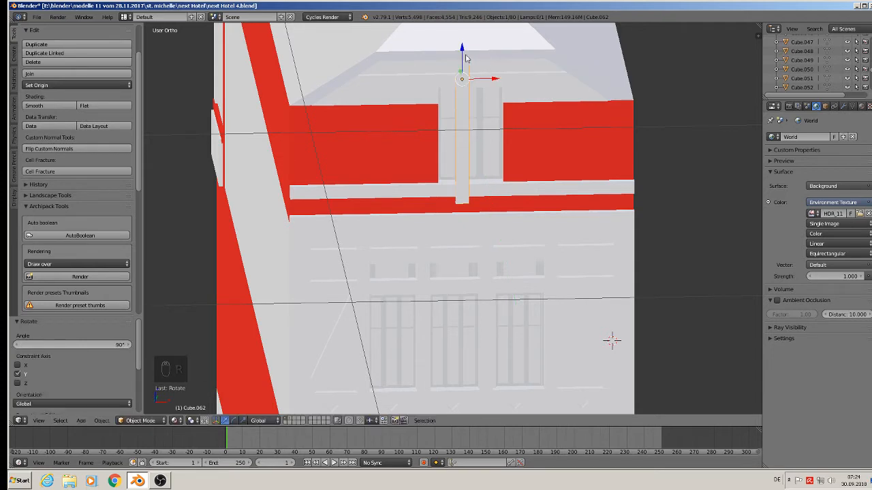
# Step: Move the new post beside the central window and scale it to 0.639 along Z
pyautogui.moveTo(465, 57); pyautogui.dragTo(463, 121)
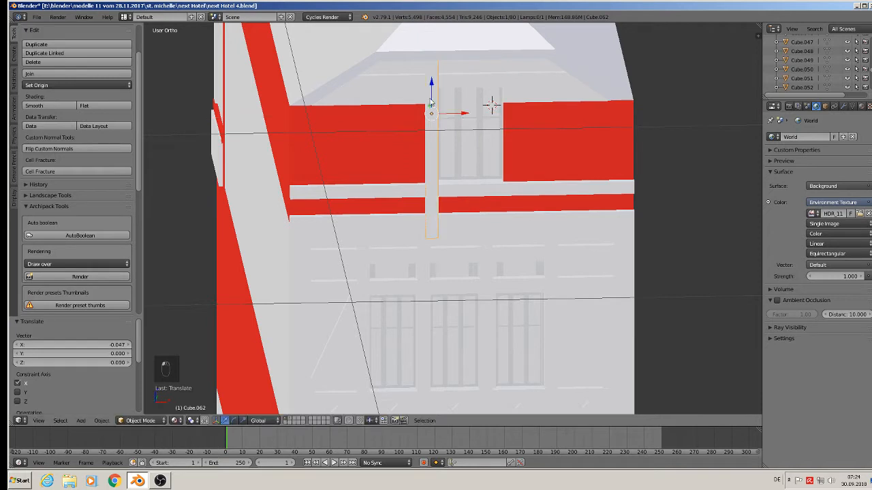
pyautogui.moveTo(432, 92); pyautogui.dragTo(433, 143)
pyautogui.press('s')
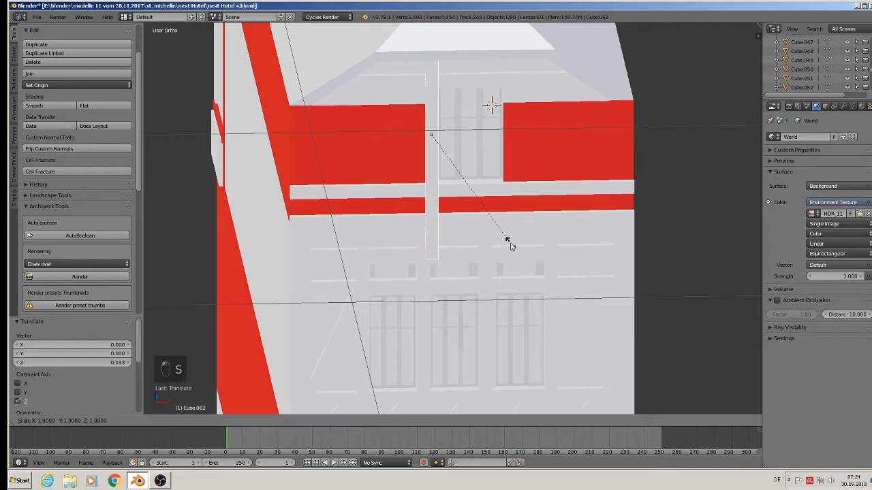
pyautogui.press('z')
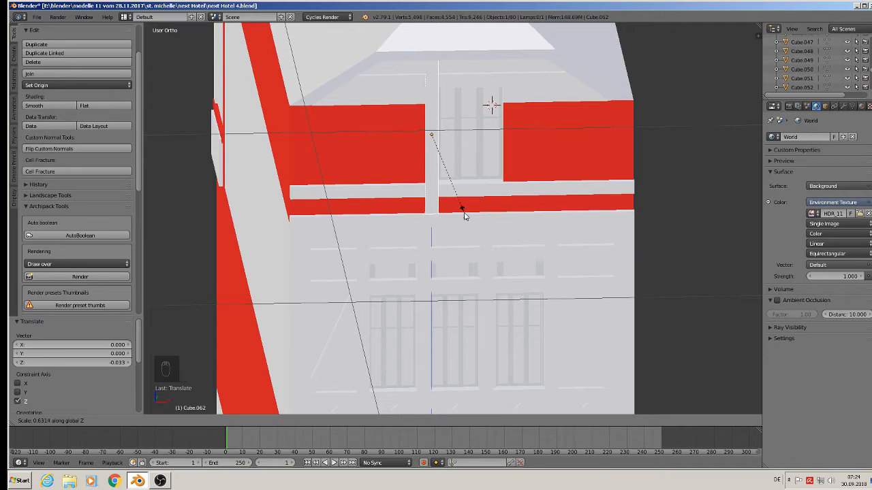
pyautogui.click(464, 217)
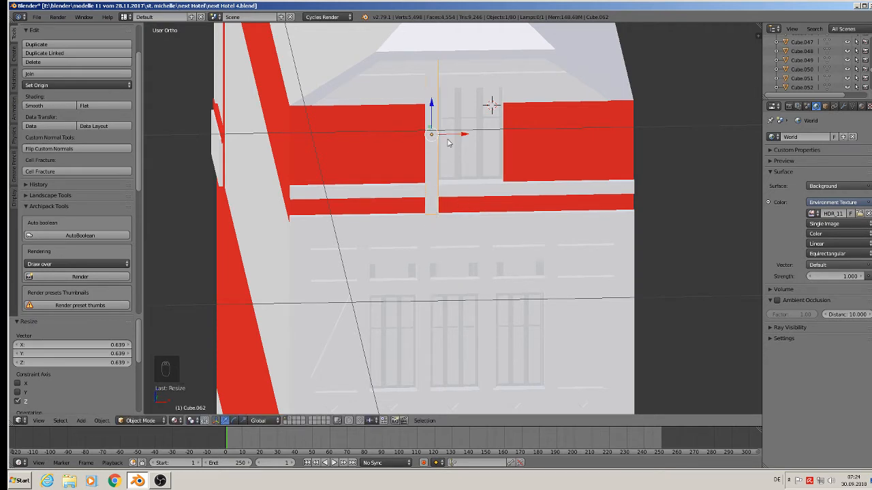
# Step: Duplicate the post along X three times, placing copies right of the central window and between the right and left panels
pyautogui.hotkey('shift', 'd')
pyautogui.press('x')
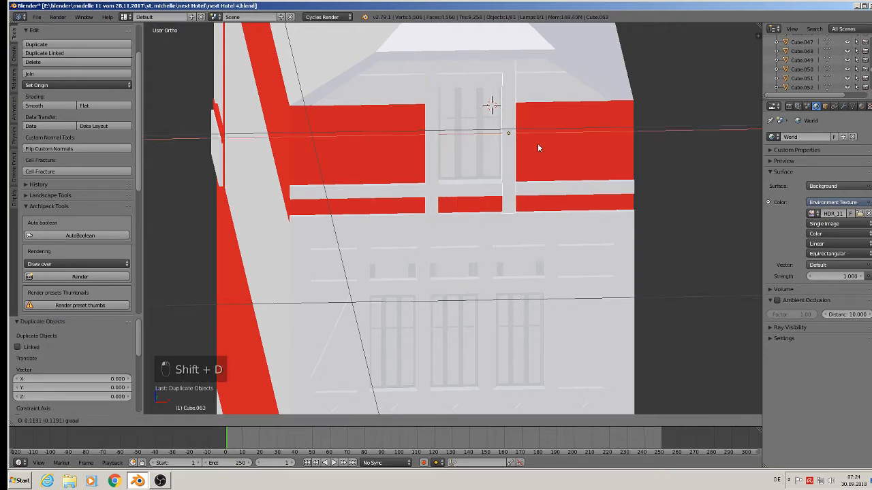
pyautogui.moveTo(538, 145); pyautogui.dragTo(538, 145)
pyautogui.hotkey('shift', 'd')
pyautogui.rightClick(538, 144)
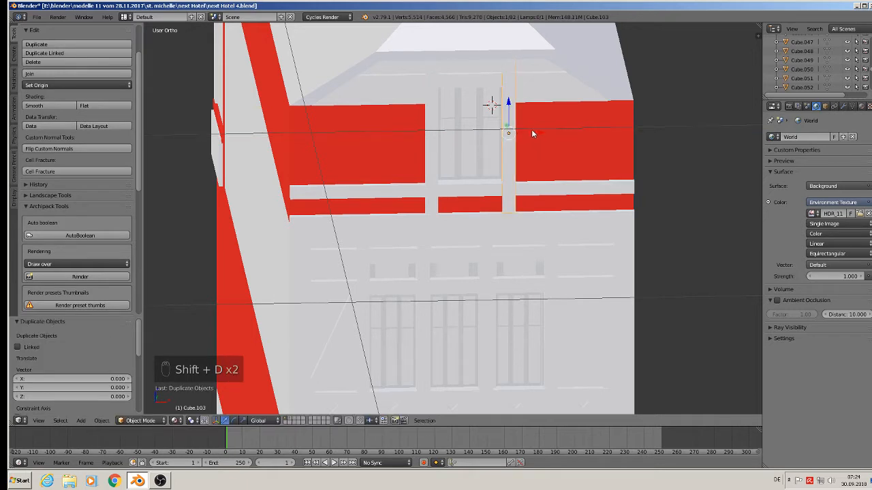
pyautogui.press('g')
pyautogui.press('x')
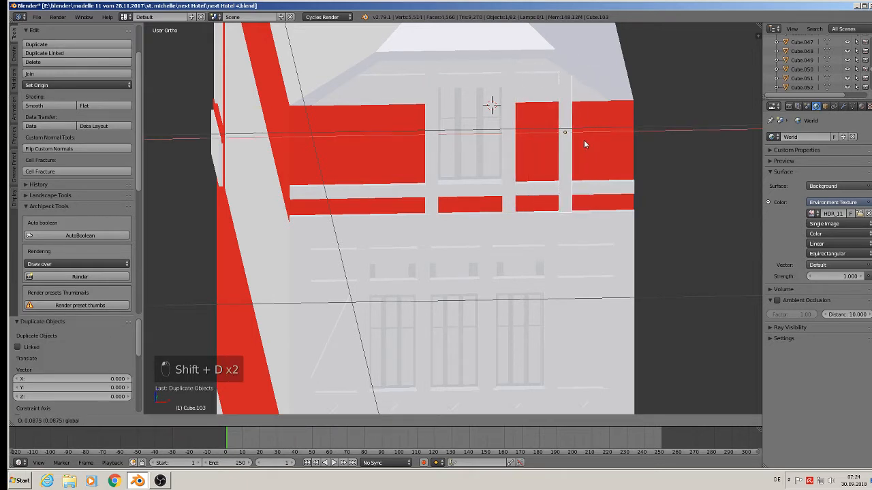
pyautogui.click(593, 144)
pyautogui.hotkey('shift', 'd')
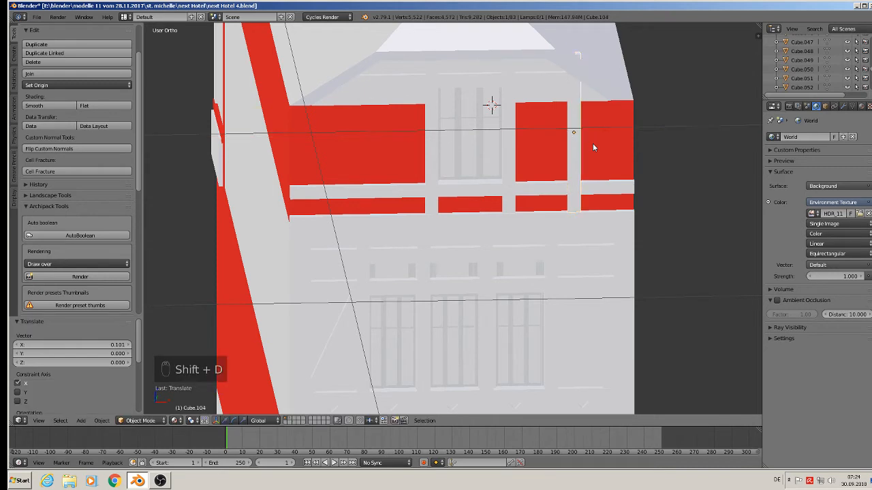
pyautogui.press('x')
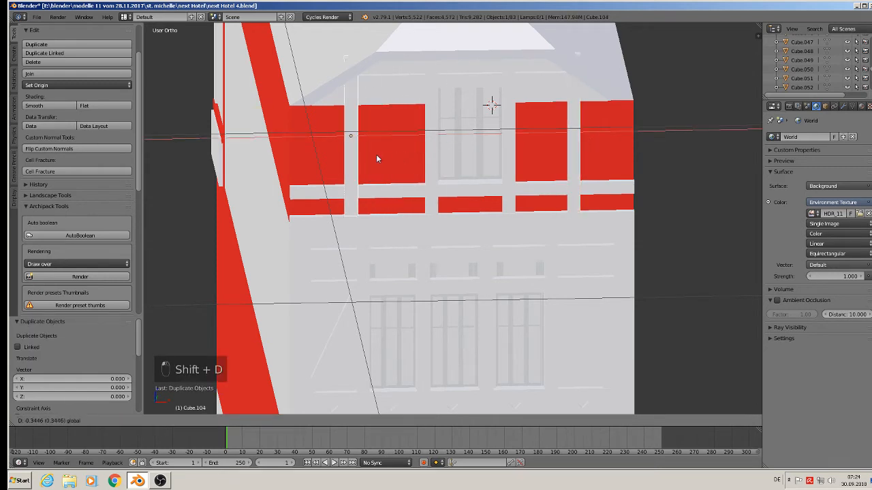
pyautogui.click(383, 155)
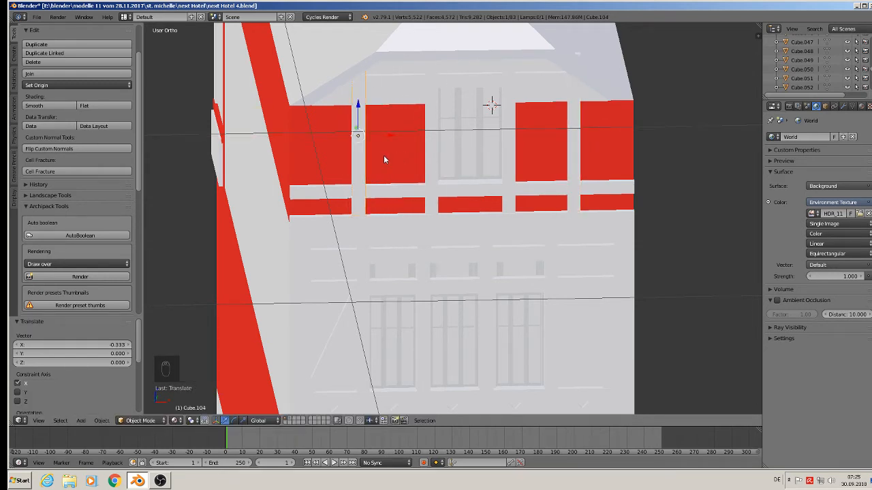
# Step: Shorten the post between the right-hand panels by scaling it along Z, then deselect
pyautogui.rightClick(578, 135)
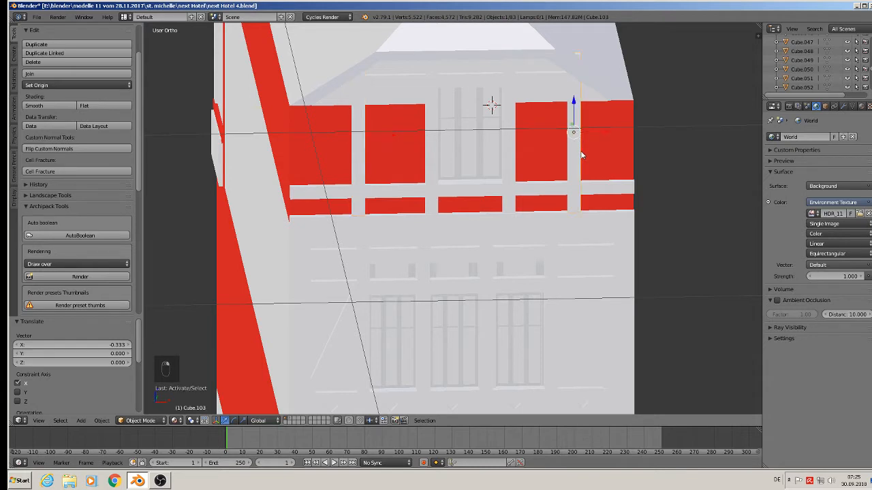
pyautogui.press('s')
pyautogui.press('z')
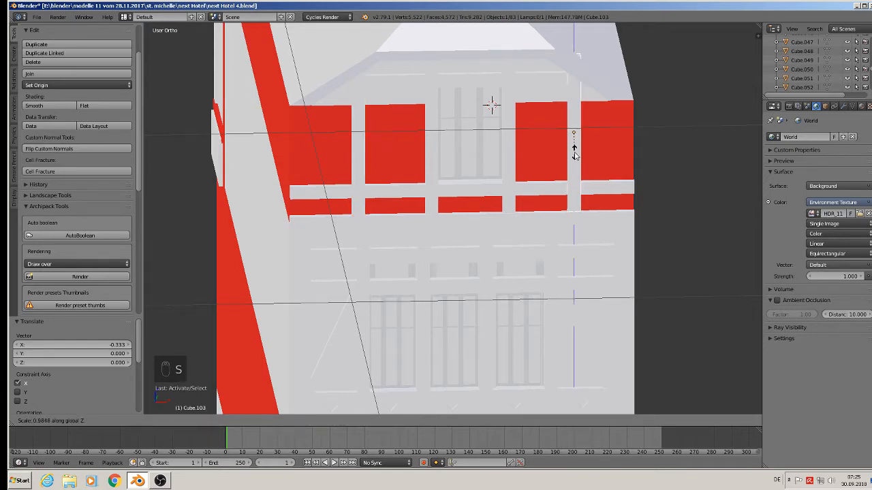
pyautogui.click(574, 156)
pyautogui.moveTo(574, 103); pyautogui.dragTo(575, 109)
pyautogui.press('a')
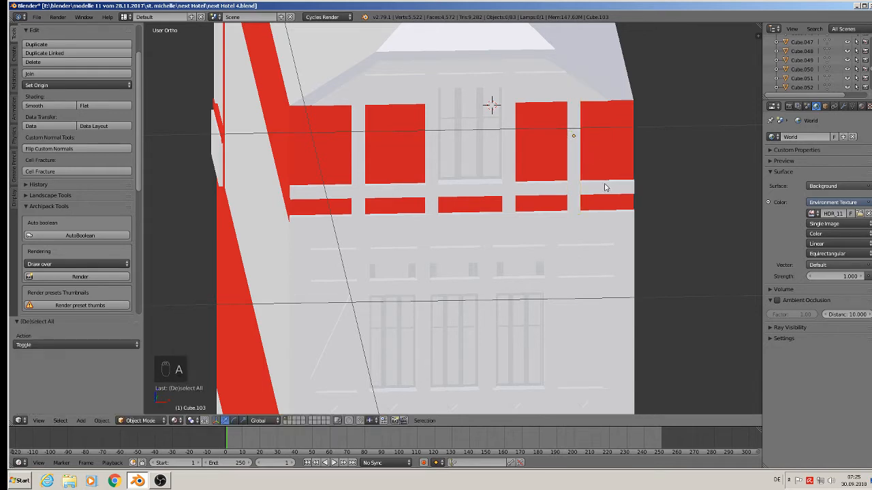
# Step: Duplicate that post along X to the facade's right corner and scale the copy along Z
pyautogui.rightClick(578, 154)
pyautogui.moveTo(619, 137)
pyautogui.mouseDown(button='middle')
pyautogui.moveTo(601, 132)
pyautogui.moveTo(625, 141)
pyautogui.mouseUp(button='middle')
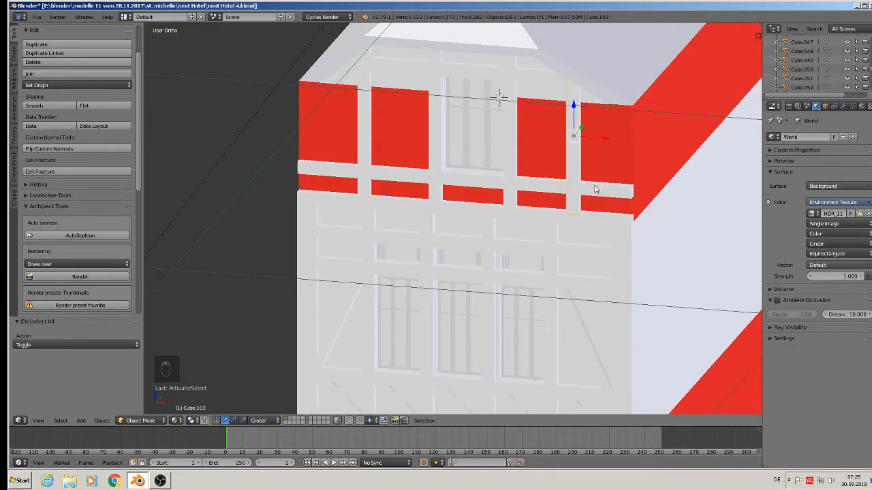
pyautogui.hotkey('shift', 'd')
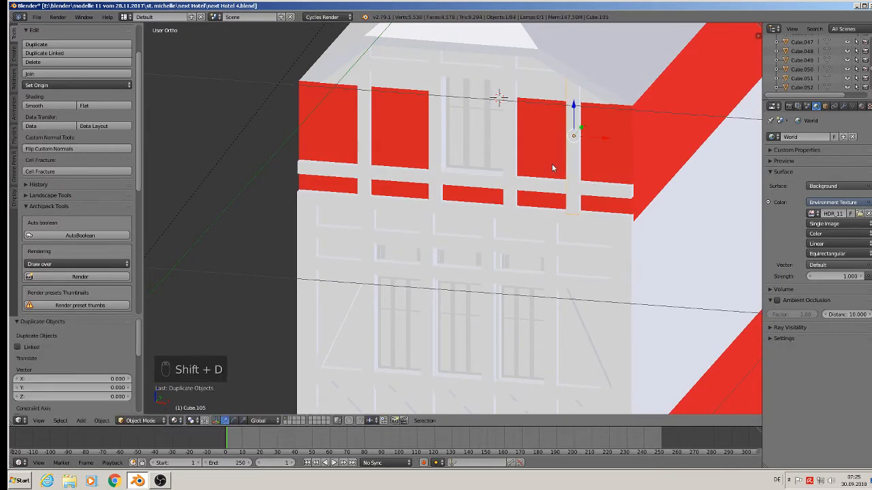
pyautogui.press('x')
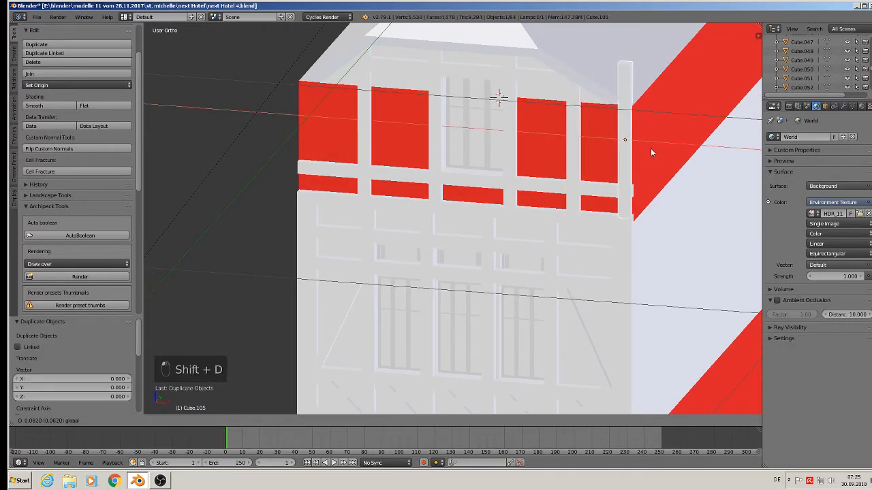
pyautogui.click(650, 148)
pyautogui.press('s')
pyautogui.press('z')
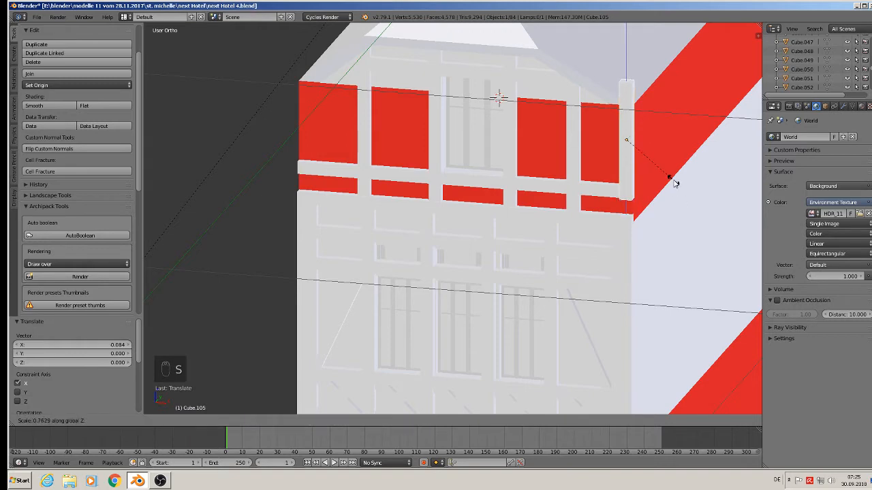
pyautogui.click(673, 181)
# Step: Nudge the corner post into place with small moves along Z, Y and X
pyautogui.moveTo(630, 113); pyautogui.dragTo(635, 135)
pyautogui.moveTo(650, 179); pyautogui.dragTo(679, 207, button='middle')
pyautogui.moveTo(642, 179); pyautogui.dragTo(665, 186, button='middle')
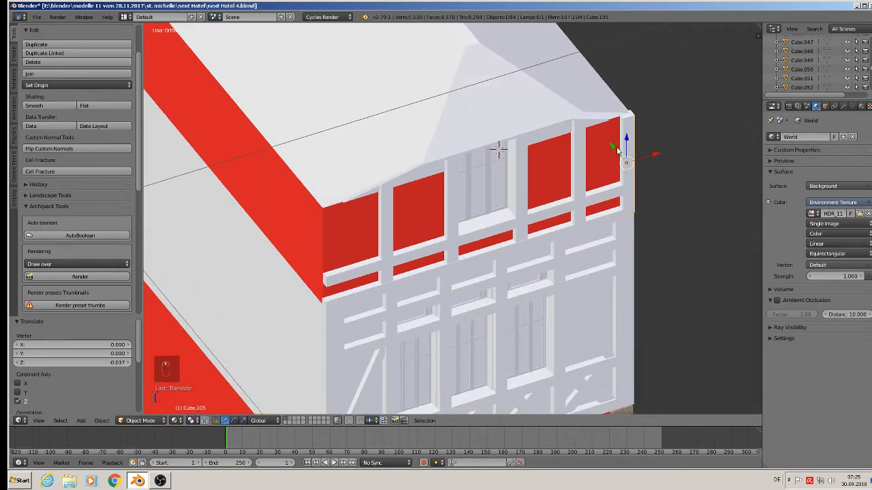
pyautogui.moveTo(617, 151); pyautogui.dragTo(611, 145)
pyautogui.moveTo(638, 179); pyautogui.dragTo(591, 175, button='middle')
pyautogui.click(664, 160)
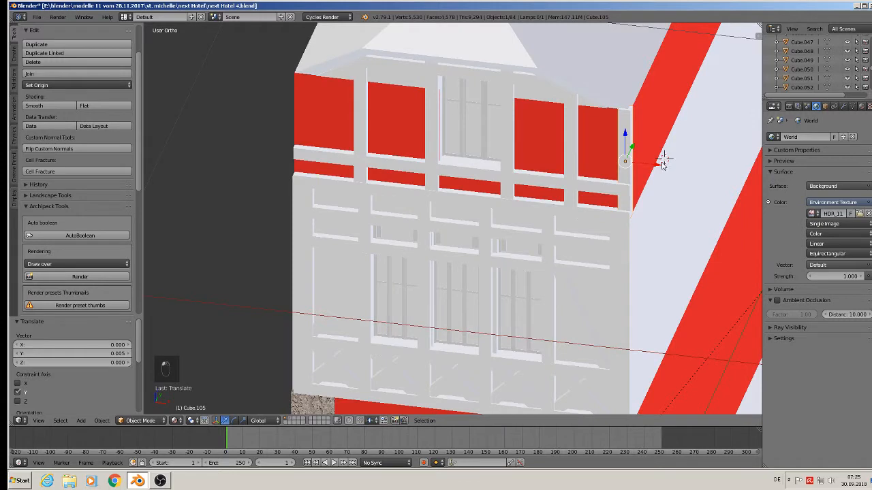
pyautogui.moveTo(664, 164); pyautogui.dragTo(662, 167)
pyautogui.scroll(-1, 660, 168)
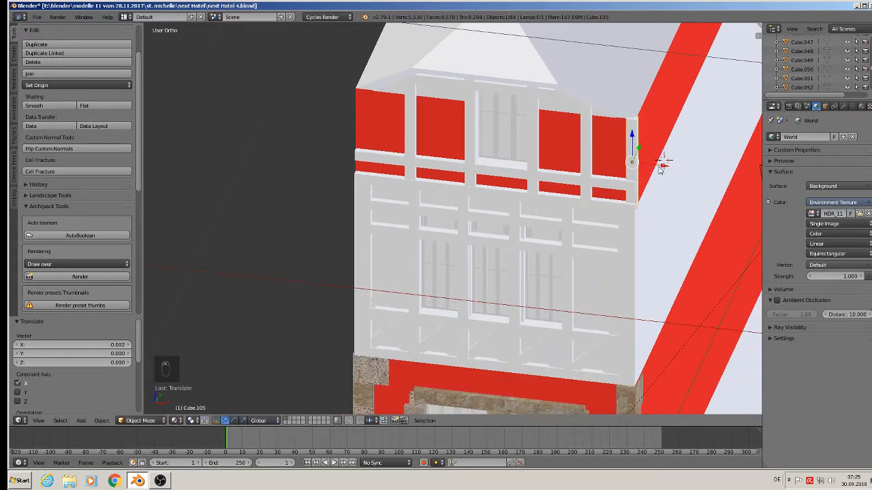
# Step: Duplicate the corner post along X to the facade's left corner
pyautogui.hotkey('shift', 'd')
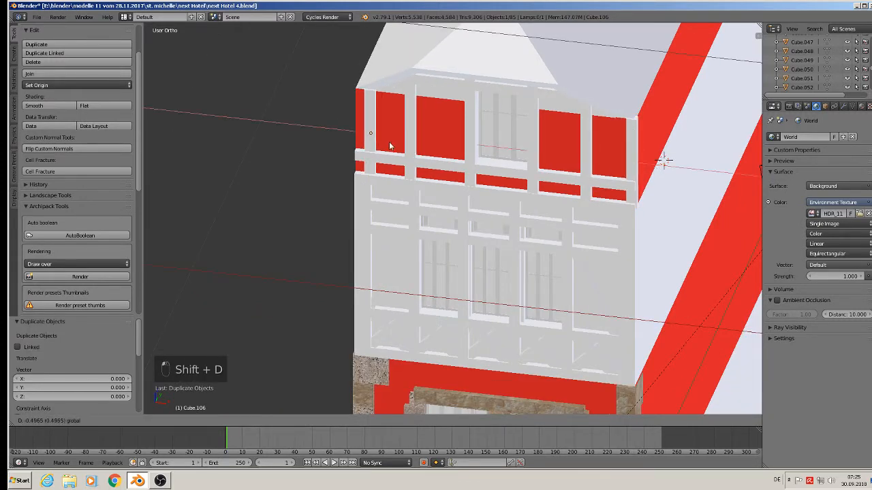
pyautogui.click(382, 141)
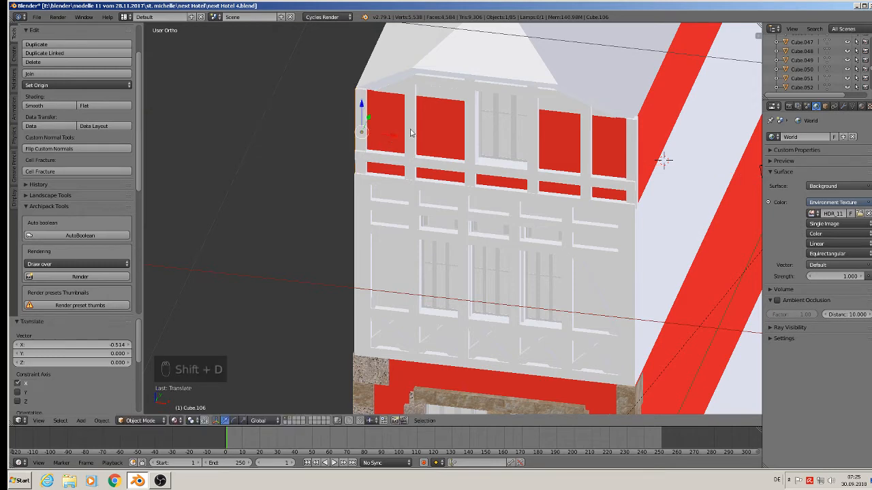
pyautogui.moveTo(417, 139); pyautogui.dragTo(443, 154, button='middle')
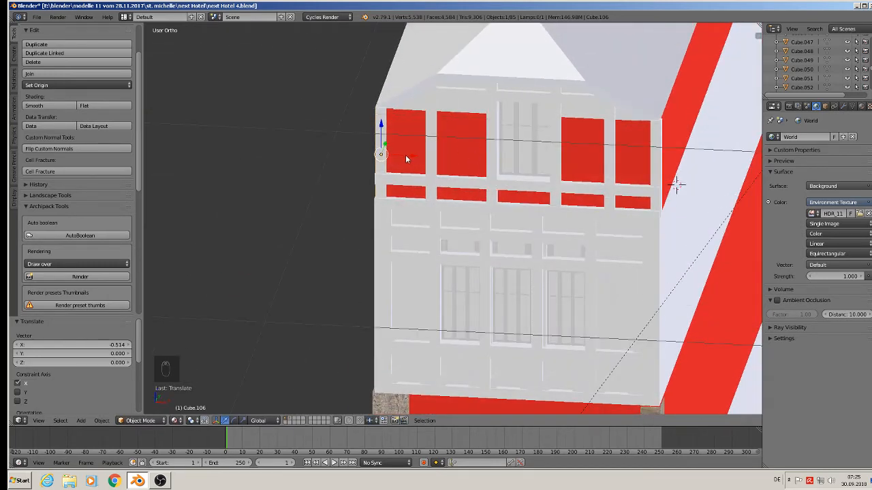
# Step: Nudge the left corner post along X, then duplicate it into the second upper panel as a brace rotated -30° about Y
pyautogui.moveTo(406, 155)
pyautogui.mouseDown()
pyautogui.moveTo(463, 170)
pyautogui.moveTo(403, 165)
pyautogui.mouseUp()
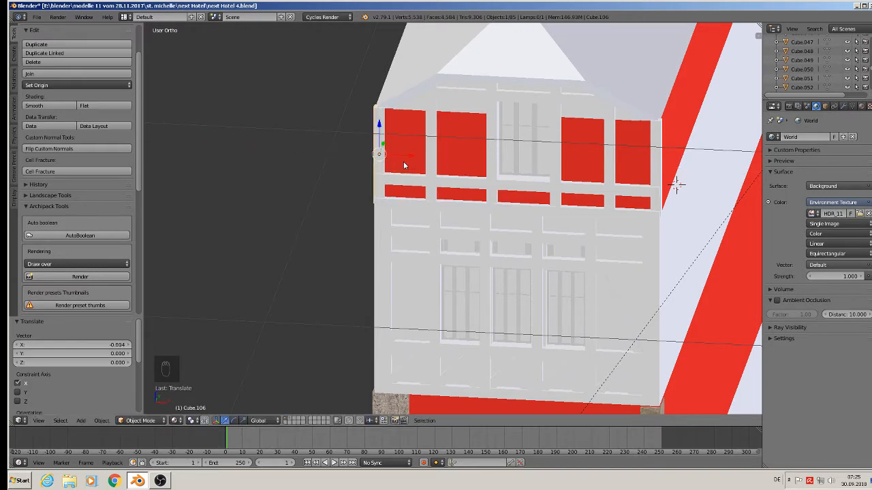
pyautogui.hotkey('shift', 'd')
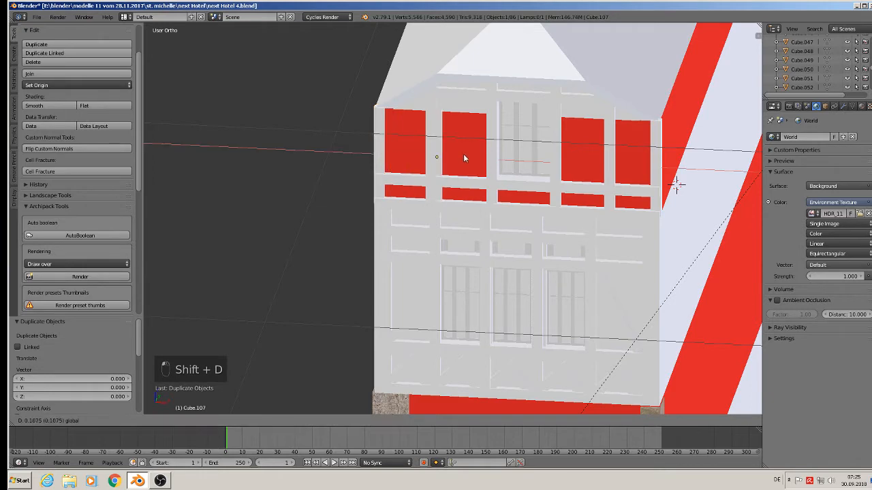
pyautogui.press('z')
pyautogui.click(464, 126)
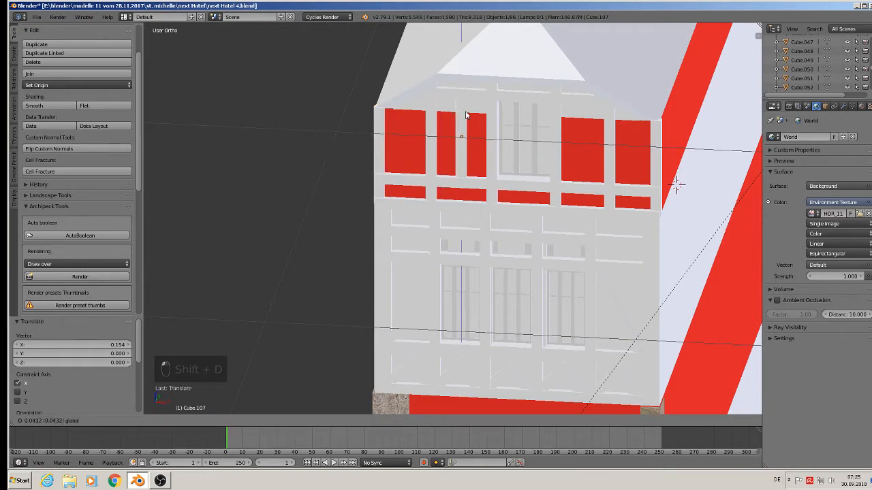
pyautogui.moveTo(492, 183); pyautogui.dragTo(502, 188, button='middle')
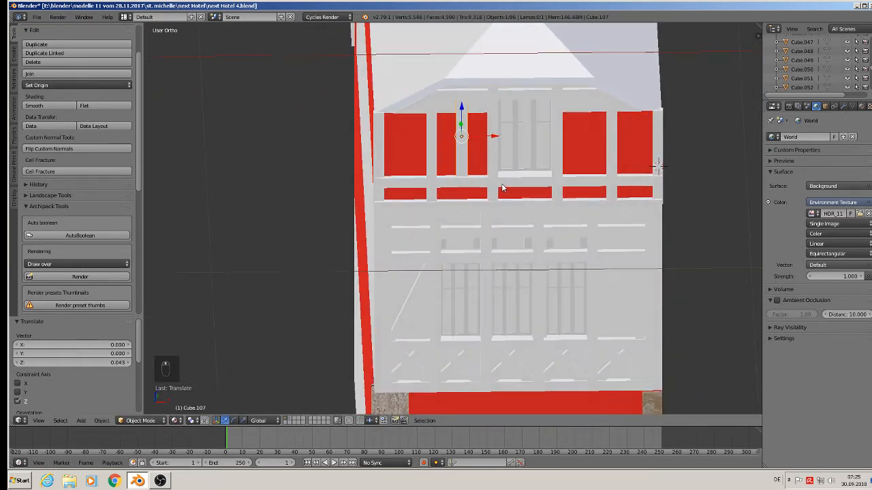
pyautogui.press('r')
pyautogui.press('y')
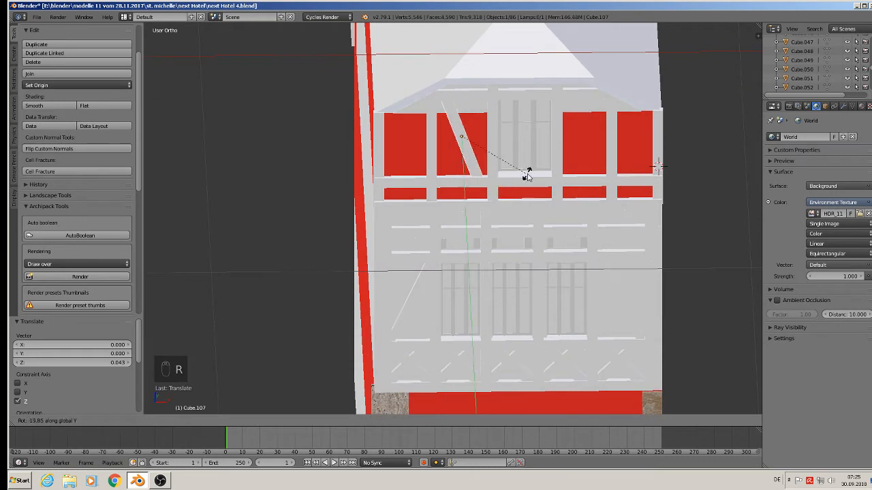
pyautogui.click(534, 164)
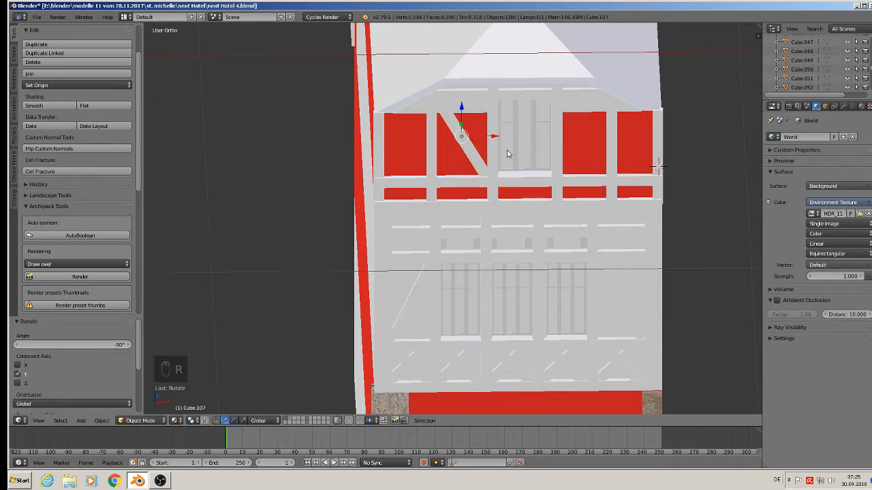
# Step: Duplicate the brace along X into the fourth upper panel and rotate it 61° about Y, then deselect
pyautogui.hotkey('shift', 'd')
pyautogui.press('x')
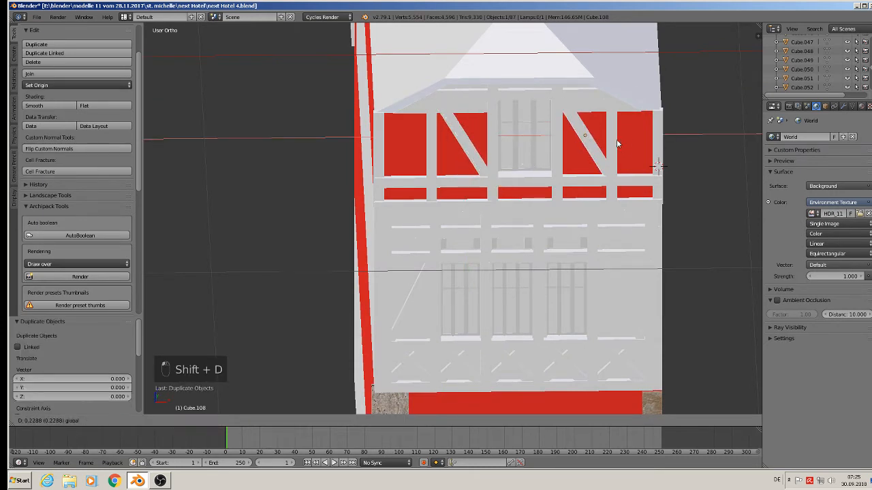
pyautogui.click(619, 140)
pyautogui.press('r')
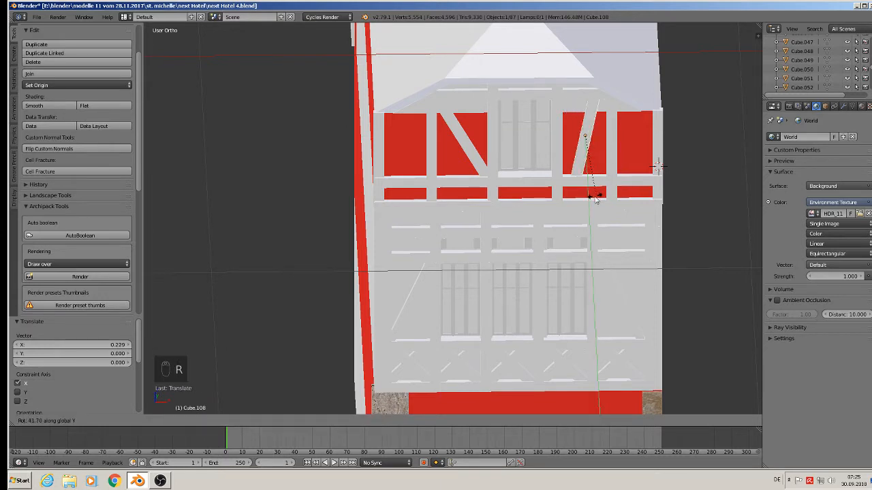
pyautogui.click(575, 205)
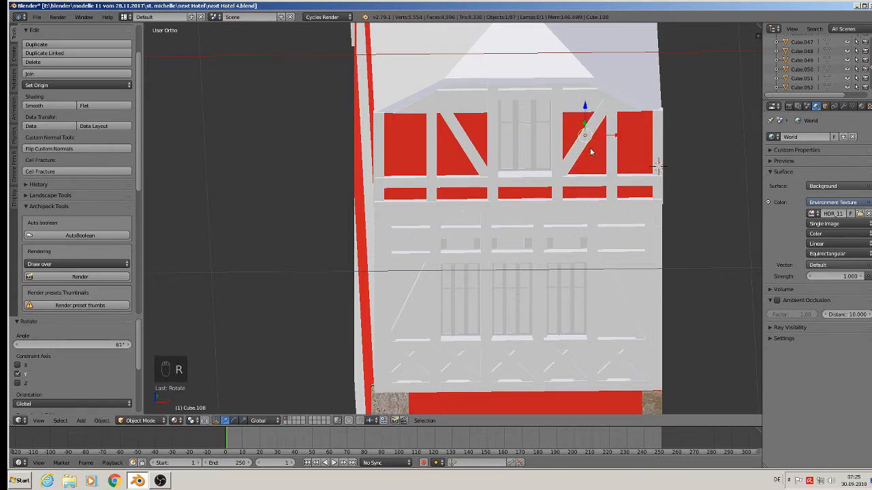
pyautogui.moveTo(589, 147); pyautogui.dragTo(541, 215, button='middle')
pyautogui.press('a')
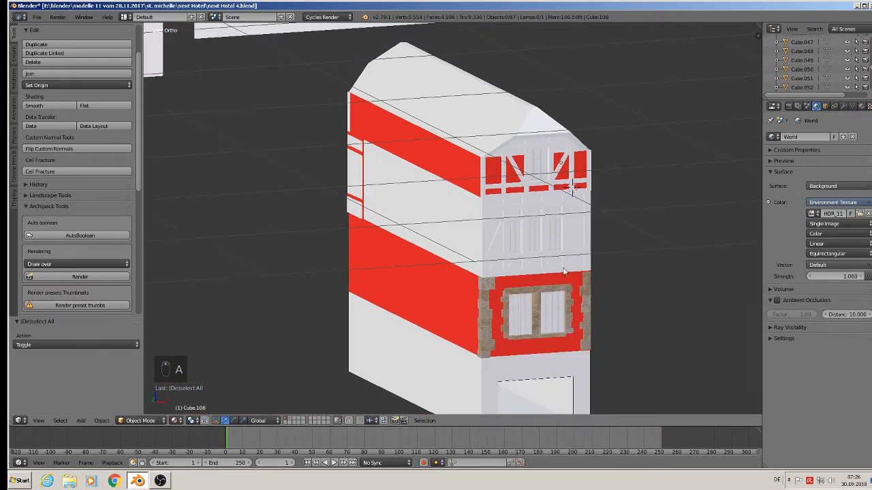
# Step: Select the building mesh and in Edit Mode extrude the doorway's bottom edge and fill it with a face
pyautogui.keyDown('shift'); pyautogui.moveTo(532, 338); pyautogui.dragTo(494, 171, button='middle'); pyautogui.keyUp('shift')
pyautogui.scroll(5, 511, 218)
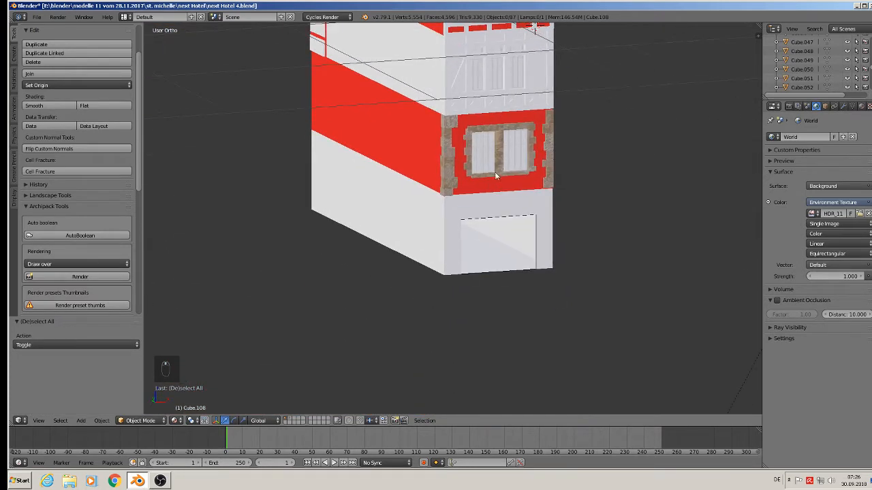
pyautogui.rightClick(513, 230)
pyautogui.keyDown('shift'); pyautogui.moveTo(513, 230); pyautogui.dragTo(525, 278, button='middle'); pyautogui.keyUp('shift')
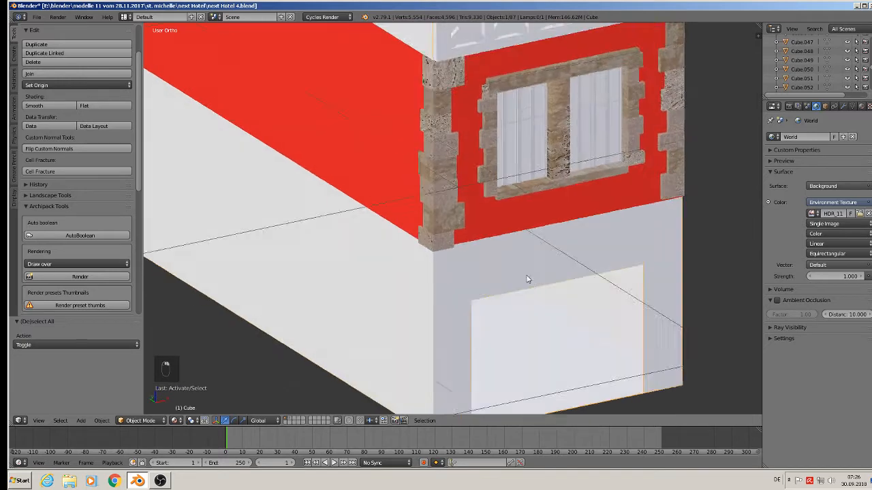
pyautogui.scroll(-4, 533, 279)
pyautogui.scroll(2, 516, 255)
pyautogui.scroll(1, 516, 255)
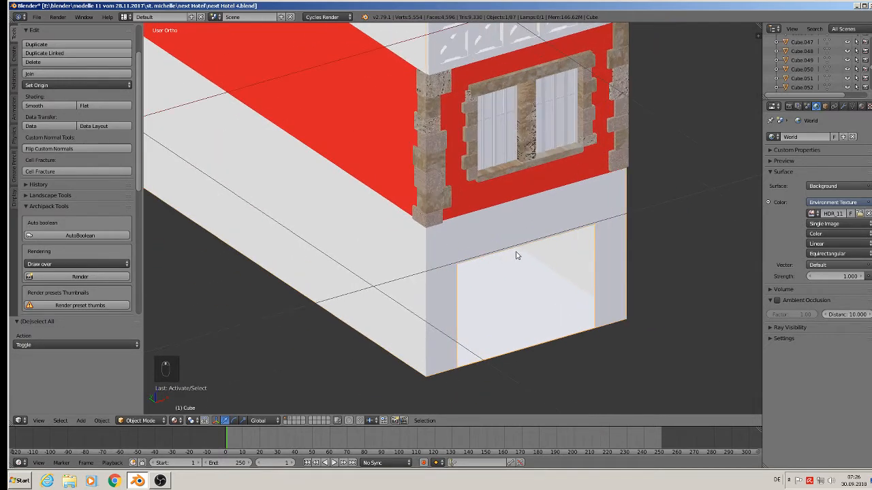
pyautogui.press('Tab')
pyautogui.scroll(2, 510, 258)
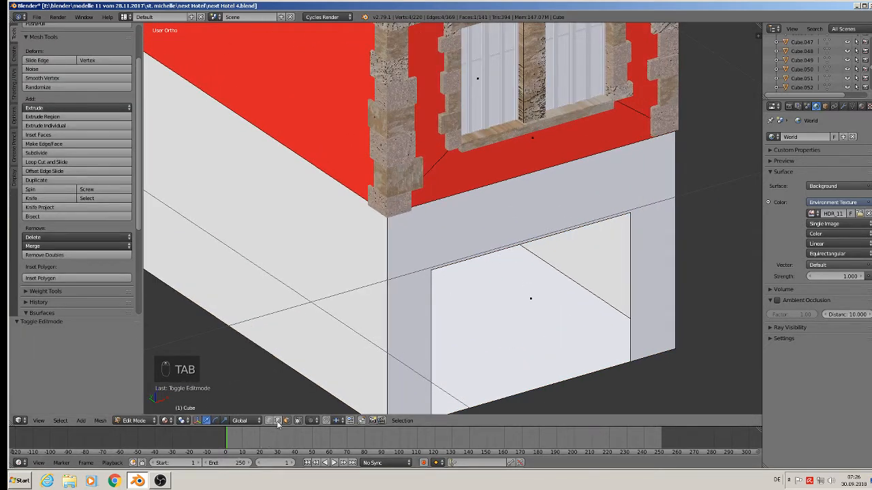
pyautogui.keyDown('alt'); pyautogui.rightClick(513, 253); pyautogui.keyUp('alt')
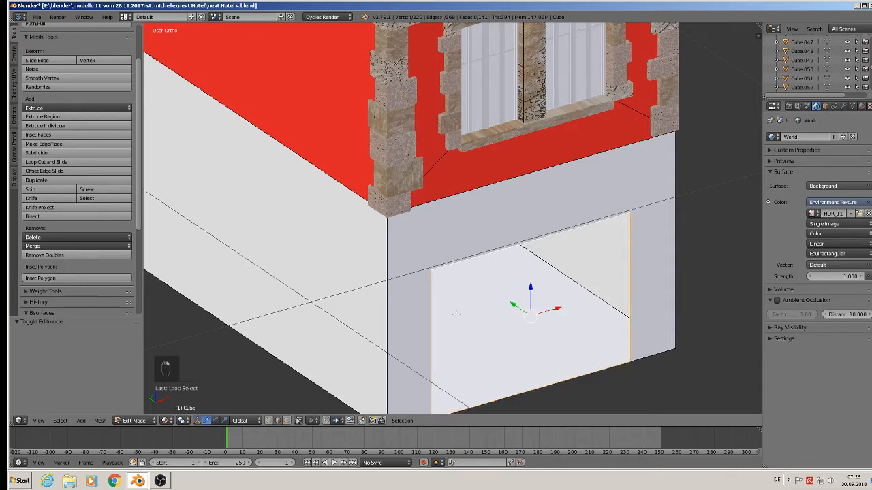
pyautogui.scroll(-2, 467, 324)
pyautogui.scroll(2, 461, 331)
pyautogui.keyDown('shift'); pyautogui.rightClick(469, 396); pyautogui.keyUp('shift')
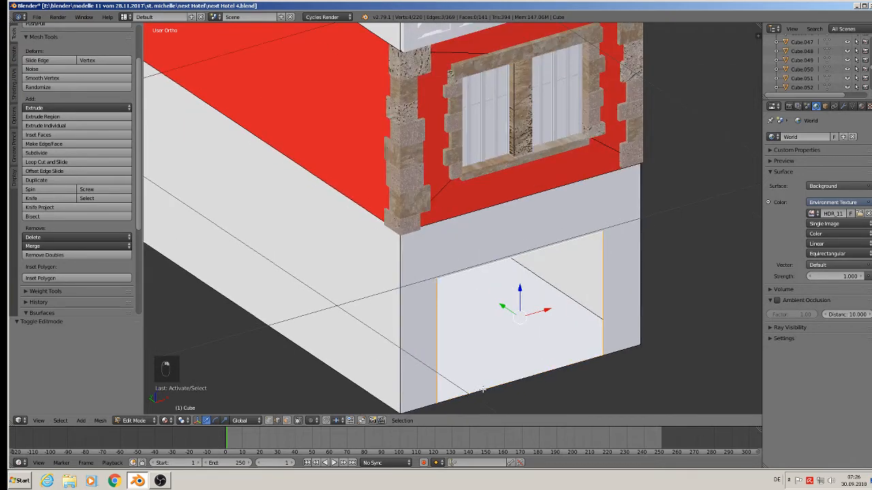
pyautogui.press('e')
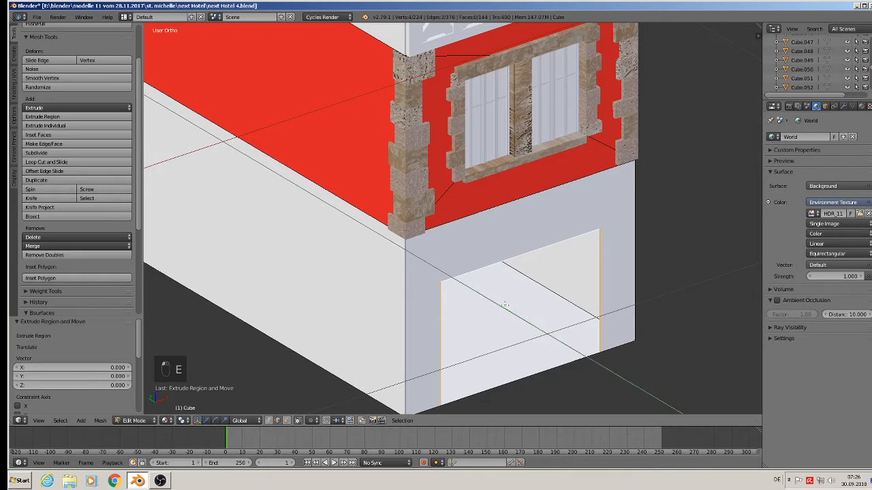
pyautogui.click(470, 286)
pyautogui.press('f')
pyautogui.press('a')
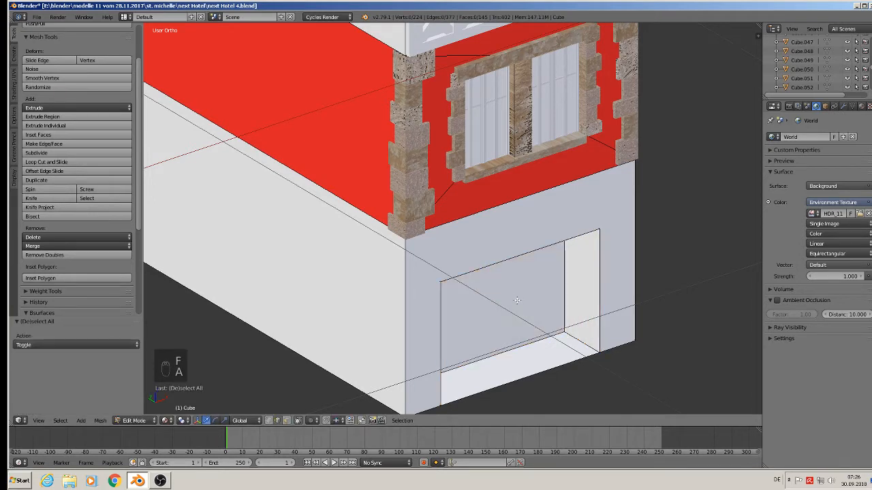
pyautogui.scroll(-3, 538, 307)
pyautogui.keyDown('shift'); pyautogui.moveTo(555, 322); pyautogui.dragTo(592, 351, button='middle'); pyautogui.keyUp('shift')
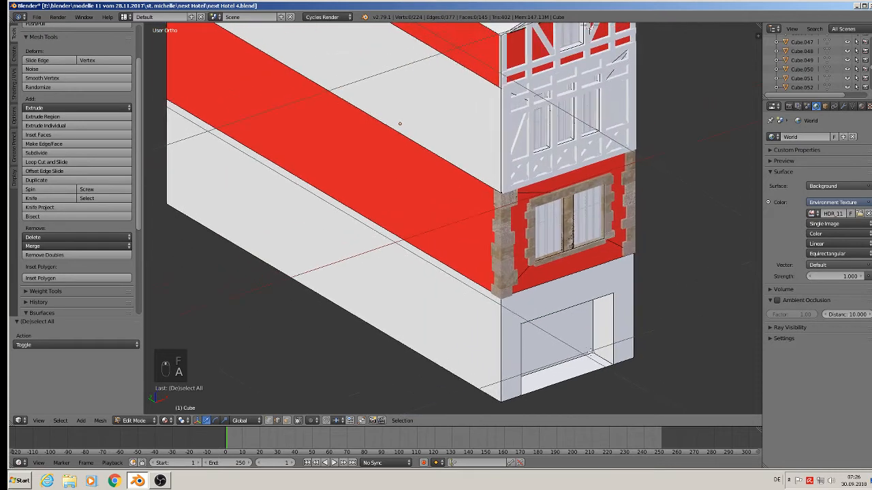
# Step: Save the file and return to Object Mode
pyautogui.click(37, 17)
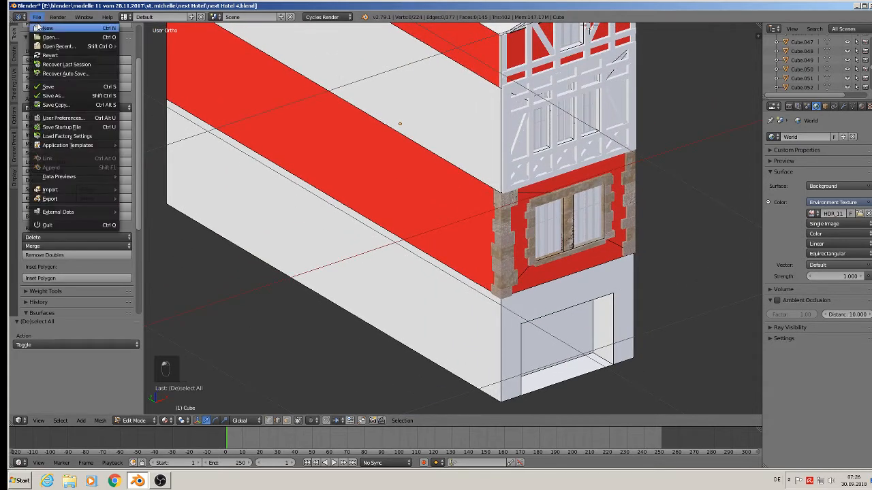
pyautogui.click(38, 89)
pyautogui.scroll(-4, 300, 109)
pyautogui.keyDown('shift'); pyautogui.moveTo(364, 113); pyautogui.dragTo(329, 114, button='middle'); pyautogui.keyUp('shift')
pyautogui.scroll(1, 348, 192)
pyautogui.press('Tab')
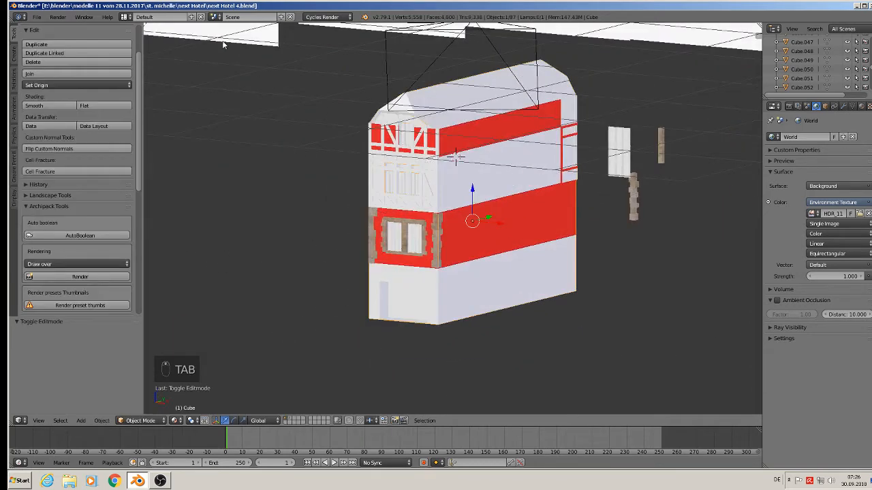
# Step: Save the file as next Hotel 5.blend
pyautogui.click(37, 17)
pyautogui.click(49, 98)
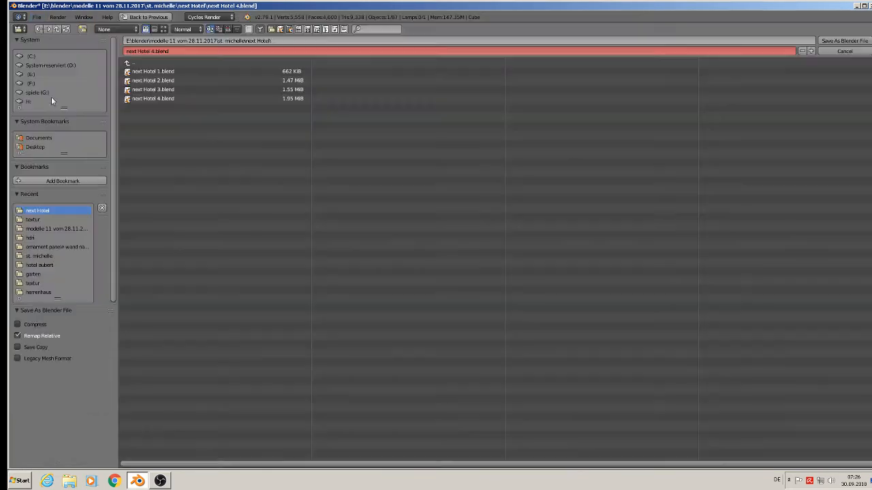
pyautogui.click(158, 51)
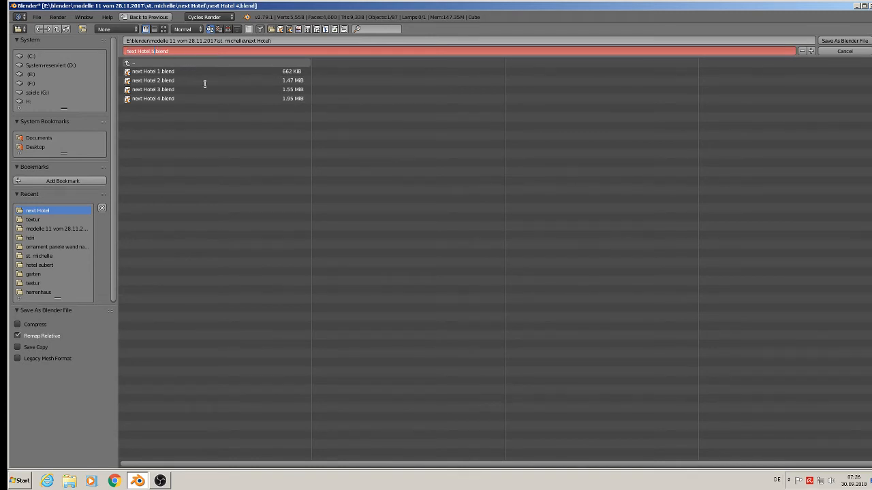
pyautogui.click(844, 41)
# Step: Duplicate the stone quoin strip at the right corner down to the ground floor's right corner
pyautogui.scroll(2, 491, 173)
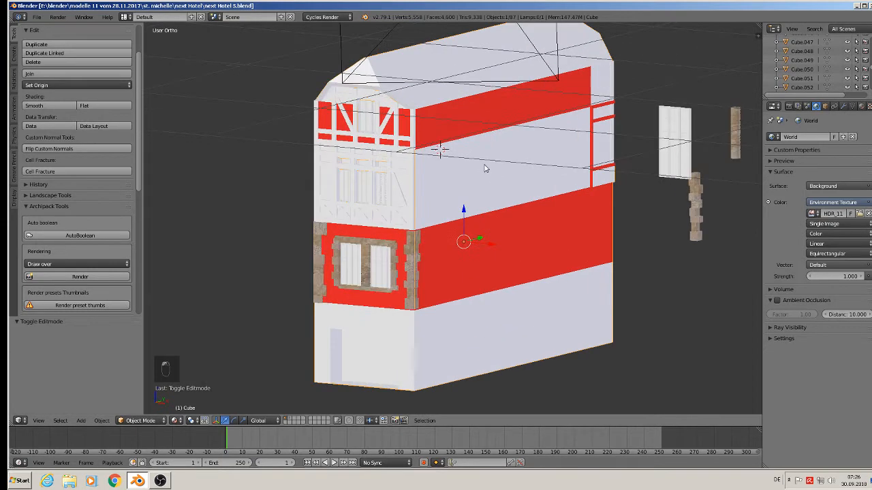
pyautogui.scroll(-4, 484, 166)
pyautogui.scroll(-4, 485, 137)
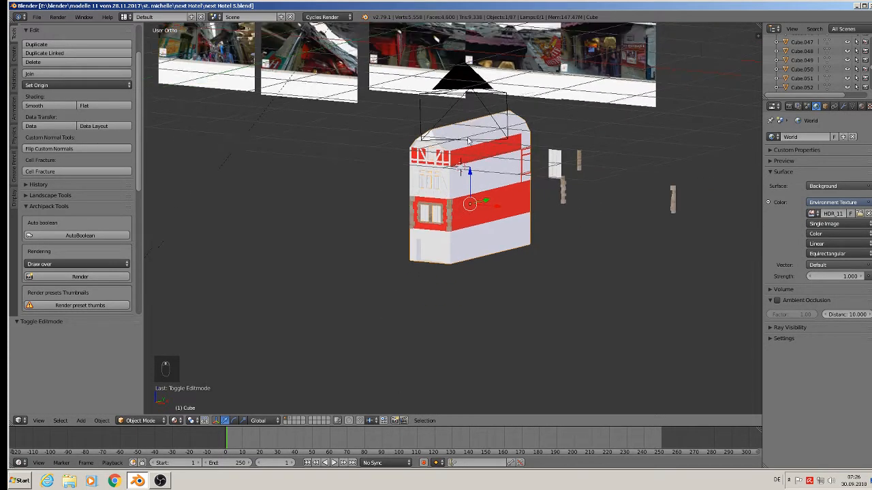
pyautogui.scroll(6, 458, 220)
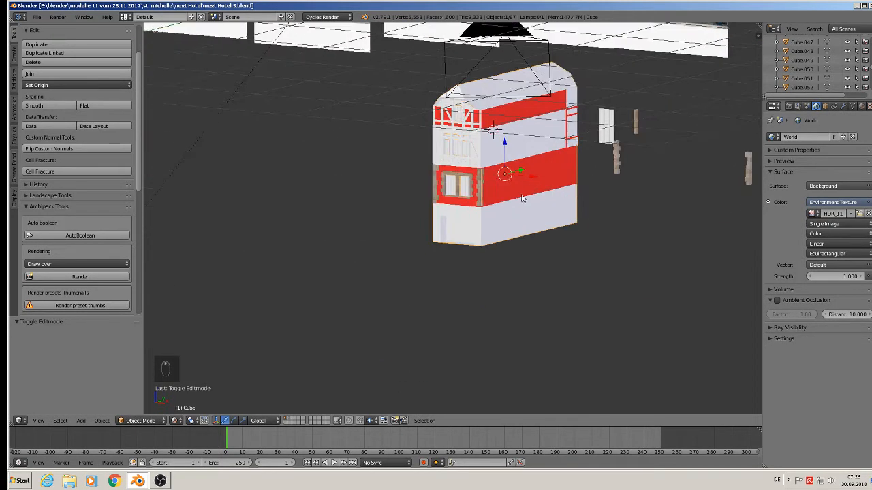
pyautogui.scroll(4, 521, 215)
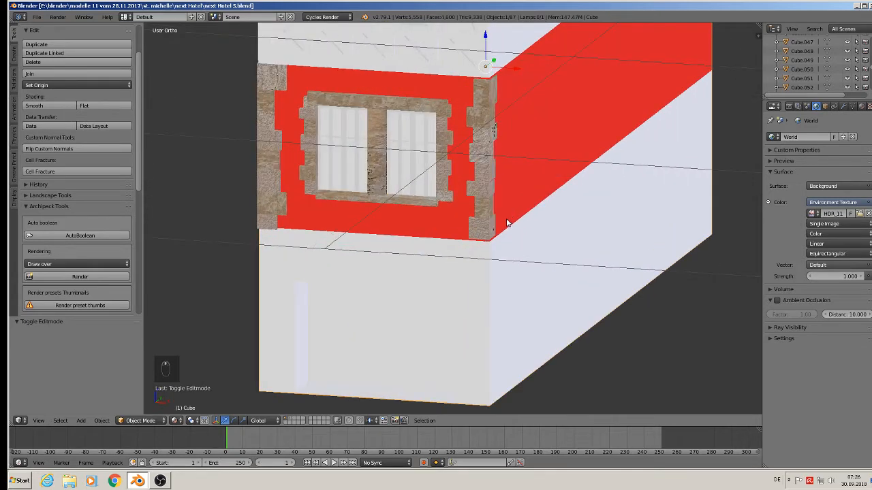
pyautogui.scroll(1, 559, 225)
pyautogui.rightClick(526, 177)
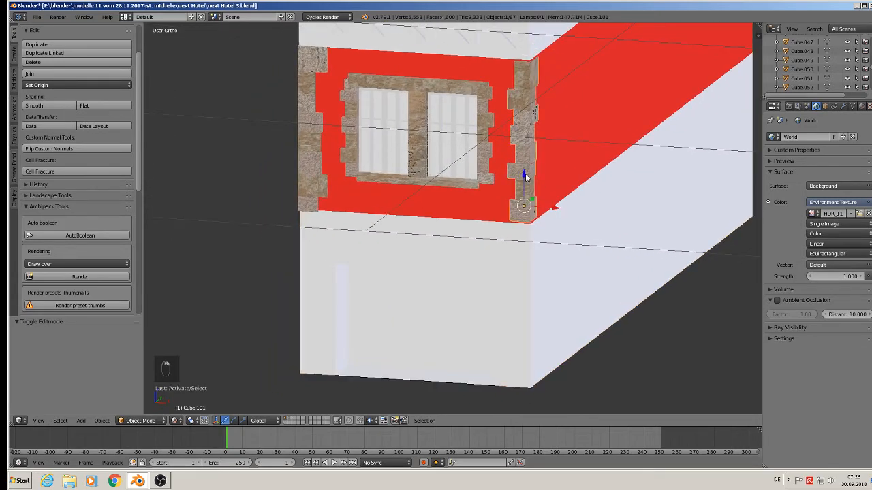
pyautogui.hotkey('shift', 'd')
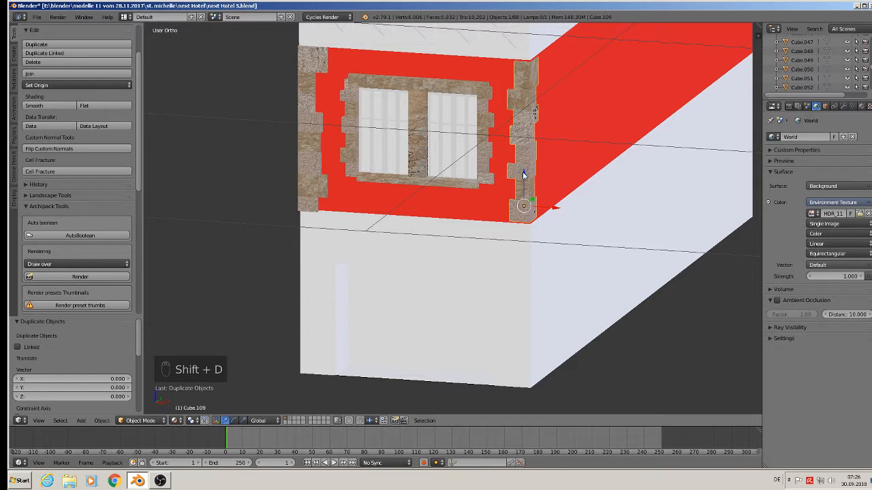
pyautogui.click(543, 337)
# Step: Duplicate the left stone quoin strip down to the ground floor's left side
pyautogui.rightClick(308, 156)
pyautogui.hotkey('shift', 'd')
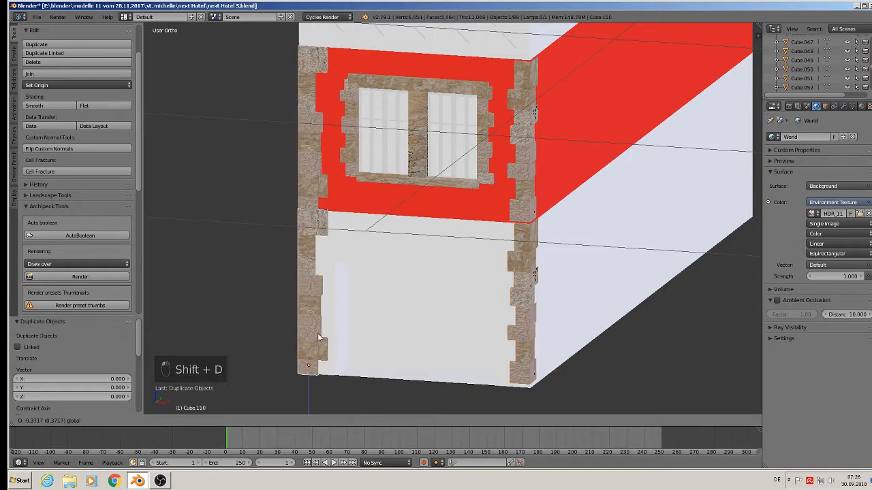
pyautogui.click(319, 340)
pyautogui.moveTo(320, 337); pyautogui.dragTo(474, 348, button='middle')
# Step: Lower the right ground-floor quoin slightly along Z and scale it to about 0.944, then deselect
pyautogui.rightClick(536, 352)
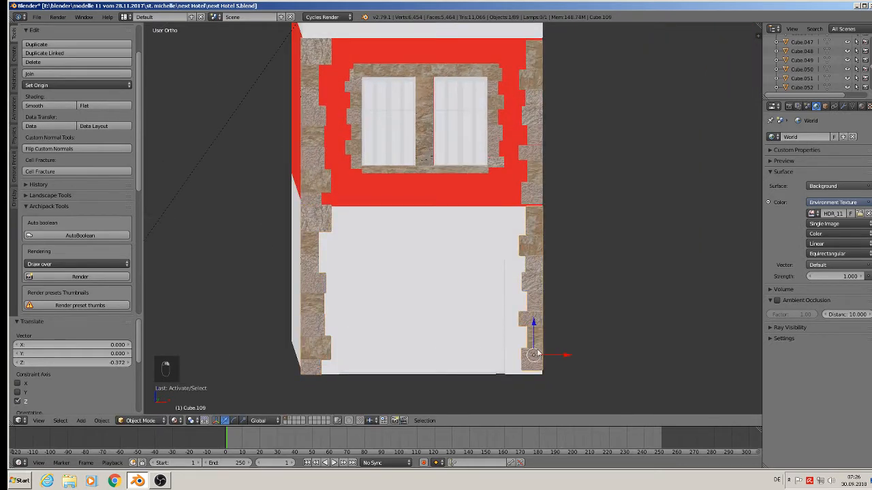
pyautogui.press('s')
pyautogui.press('Escape')
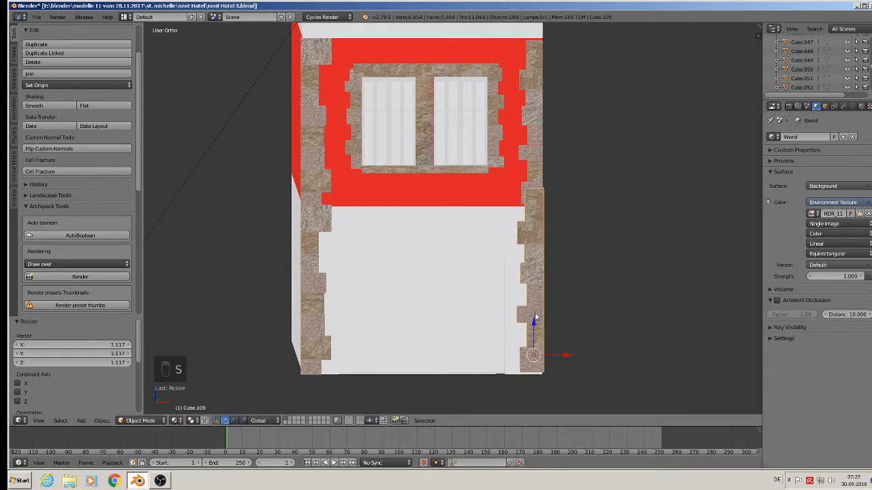
pyautogui.moveTo(534, 326); pyautogui.dragTo(534, 334)
pyautogui.press('s')
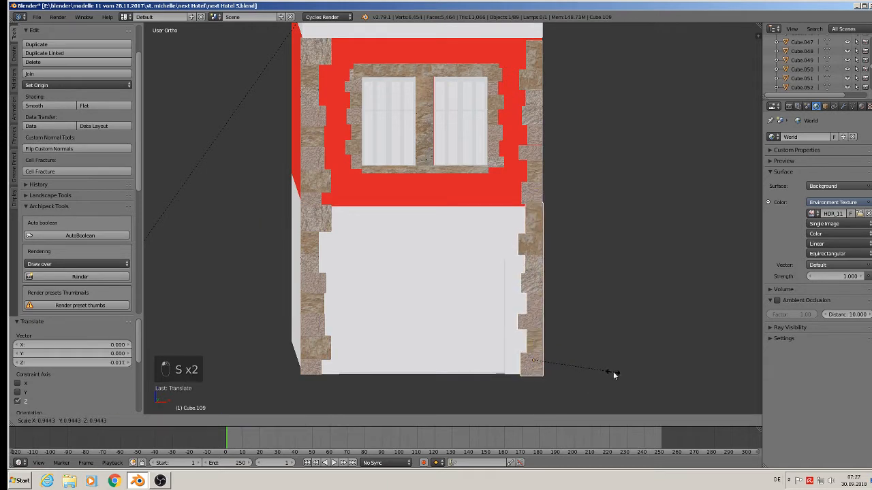
pyautogui.click(613, 371)
pyautogui.press('a')
pyautogui.moveTo(612, 371); pyautogui.dragTo(565, 365, button='middle')
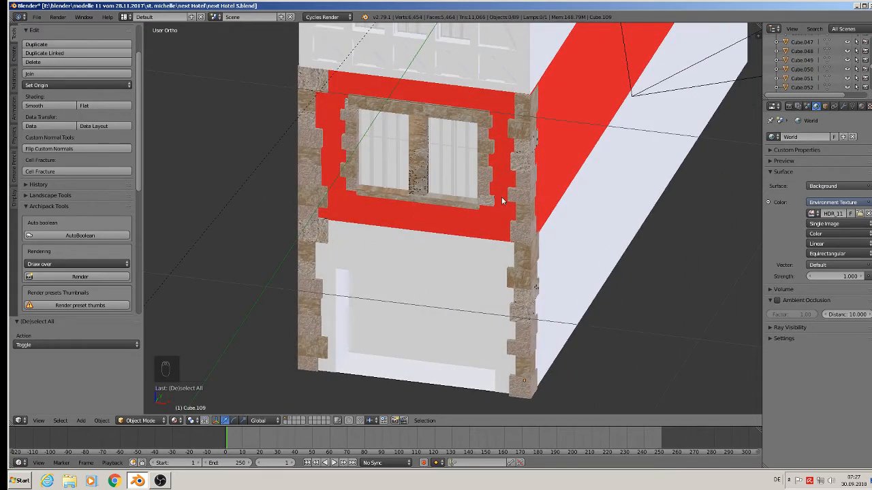
pyautogui.scroll(-4, 504, 160)
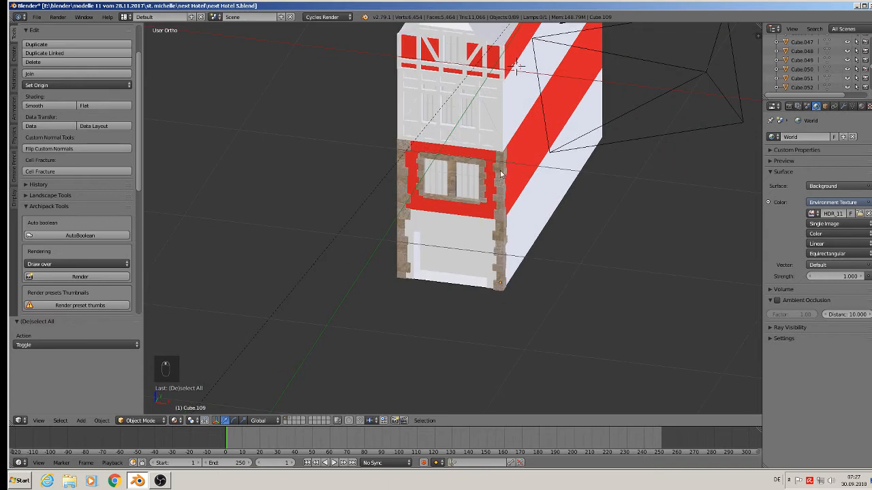
# Step: Save the file
pyautogui.keyDown('shift'); pyautogui.moveTo(501, 171); pyautogui.dragTo(498, 342, button='middle'); pyautogui.keyUp('shift')
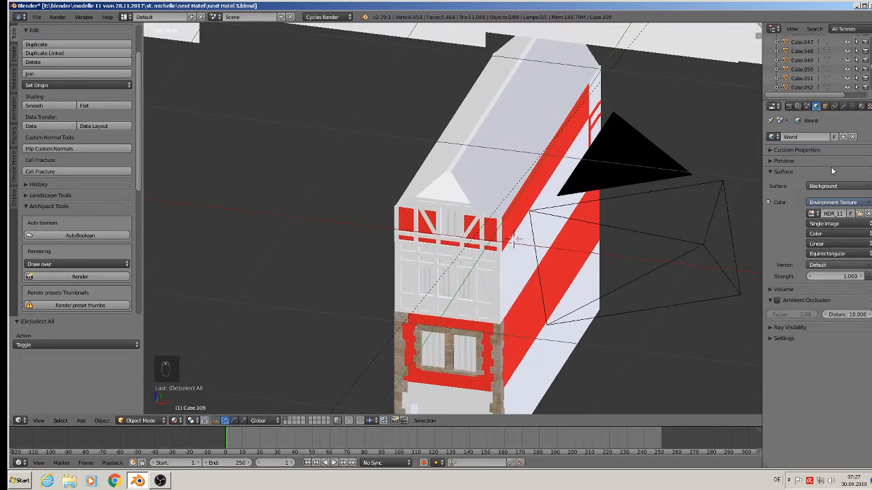
pyautogui.click(36, 17)
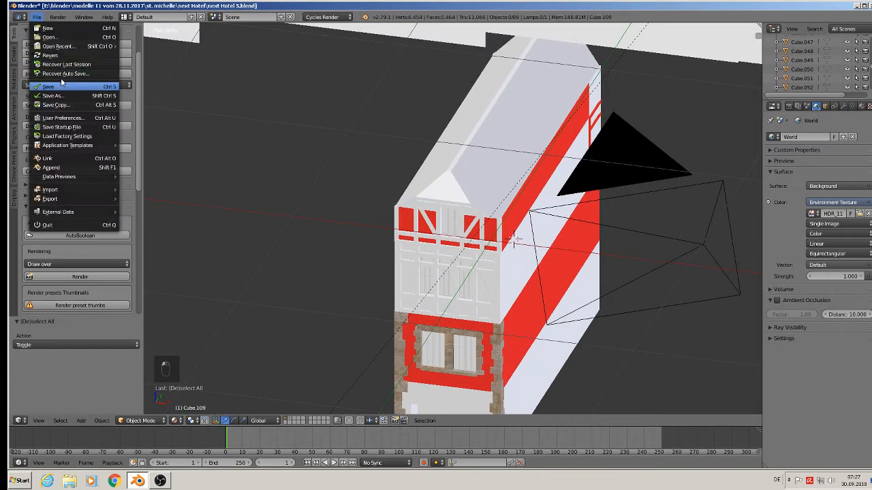
pyautogui.click(61, 87)
# Step: Select the roof object and add a new material slot with a new material
pyautogui.click(861, 106)
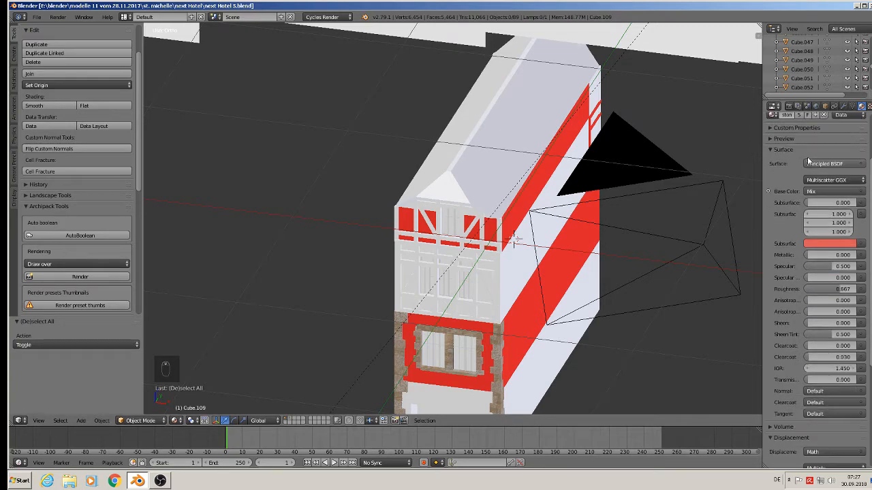
pyautogui.click(817, 160)
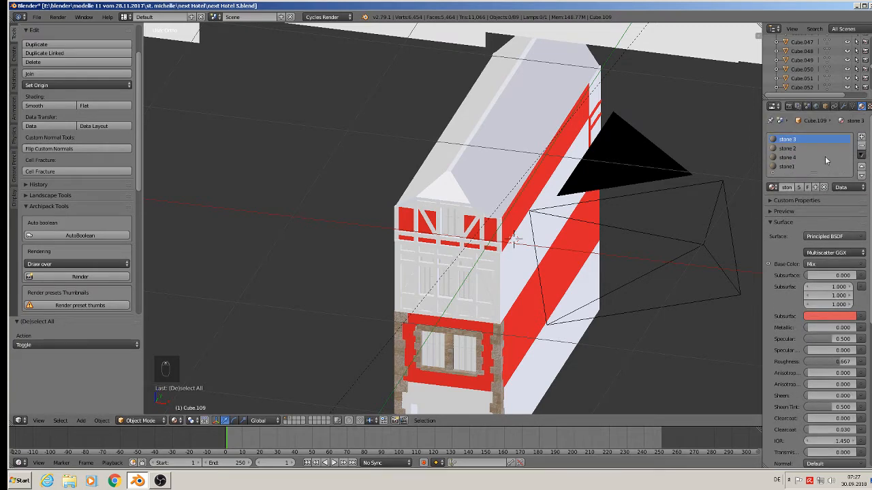
pyautogui.rightClick(509, 143)
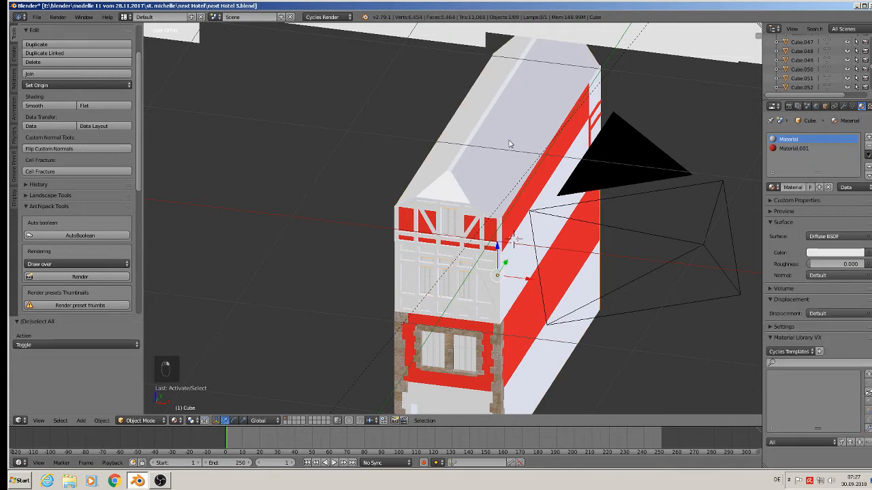
pyautogui.click(868, 138)
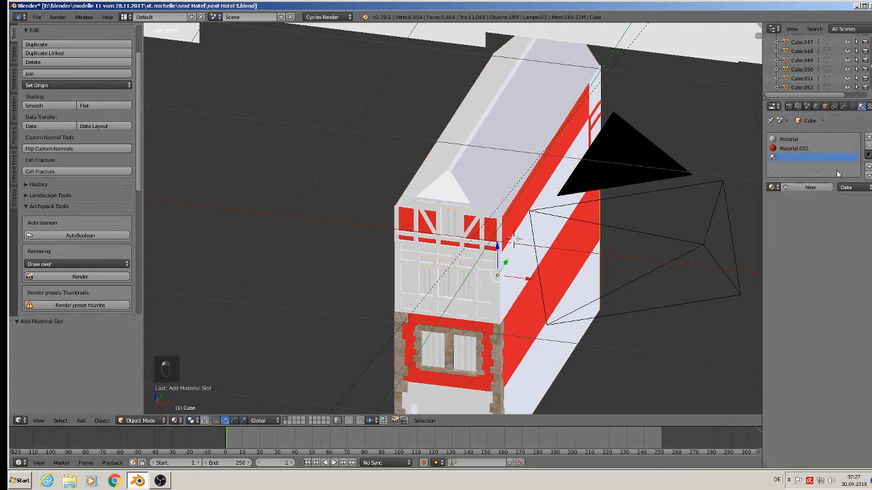
pyautogui.click(796, 186)
pyautogui.click(795, 186)
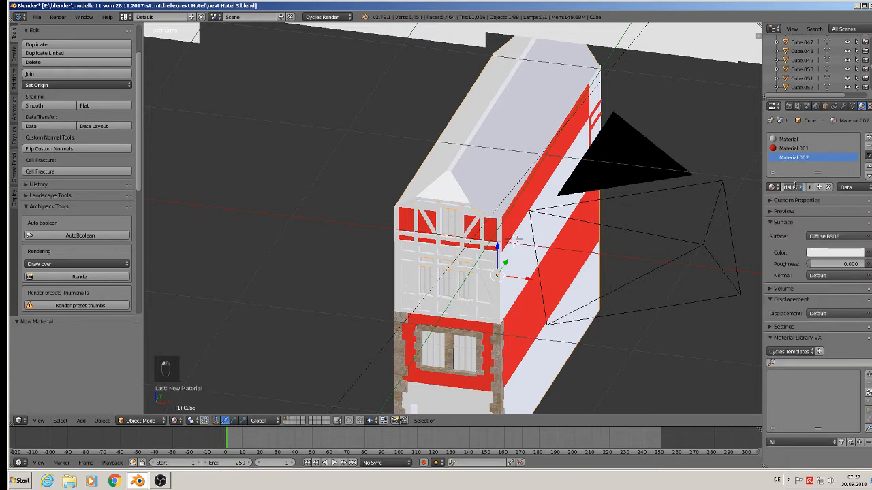
# Step: Rename the new material to roof
pyautogui.click(771, 187)
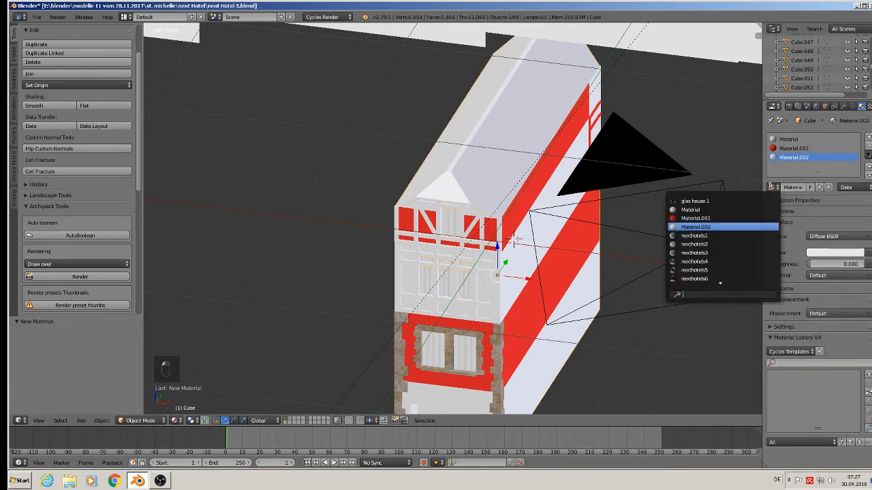
pyautogui.write('m')
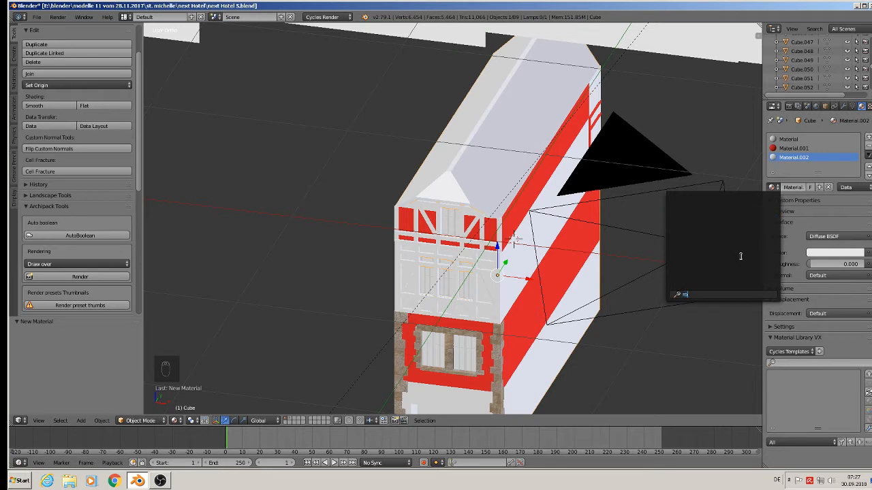
pyautogui.doubleClick(789, 187)
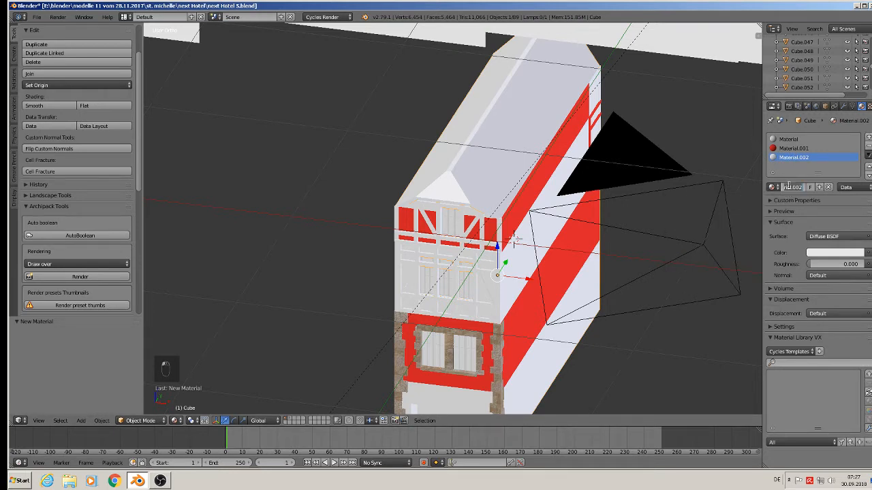
pyautogui.write('oof')
pyautogui.press('Return')
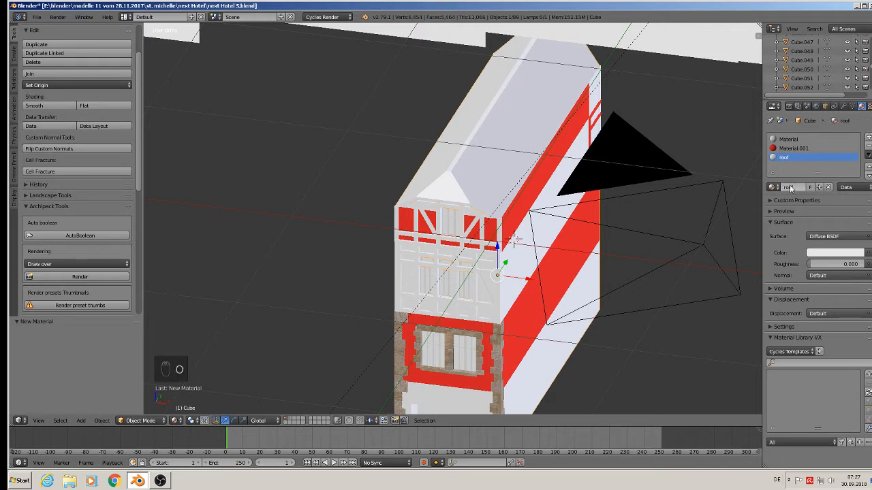
# Step: Minimize the open windows and launch a second Blender instance
pyautogui.click(857, 6)
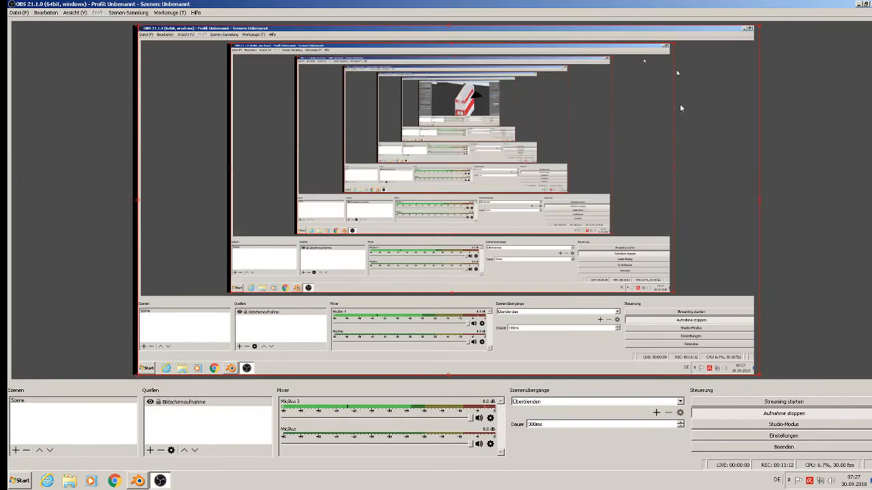
pyautogui.click(859, 6)
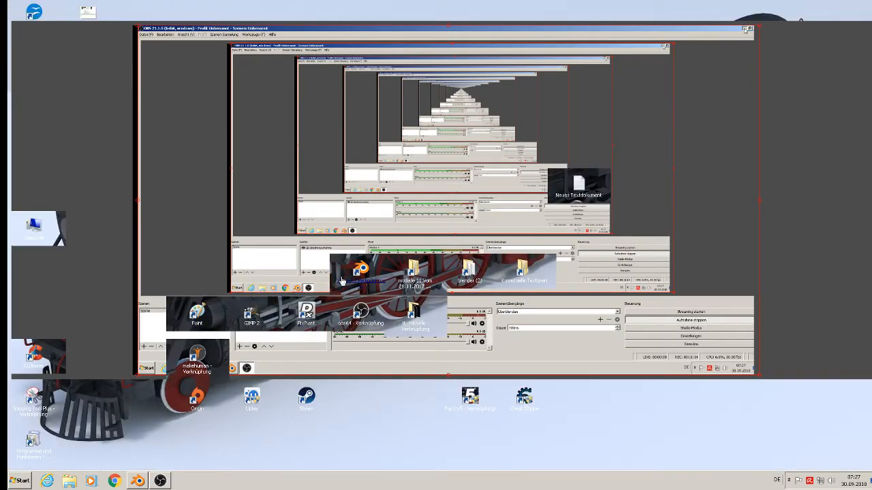
pyautogui.doubleClick(374, 286)
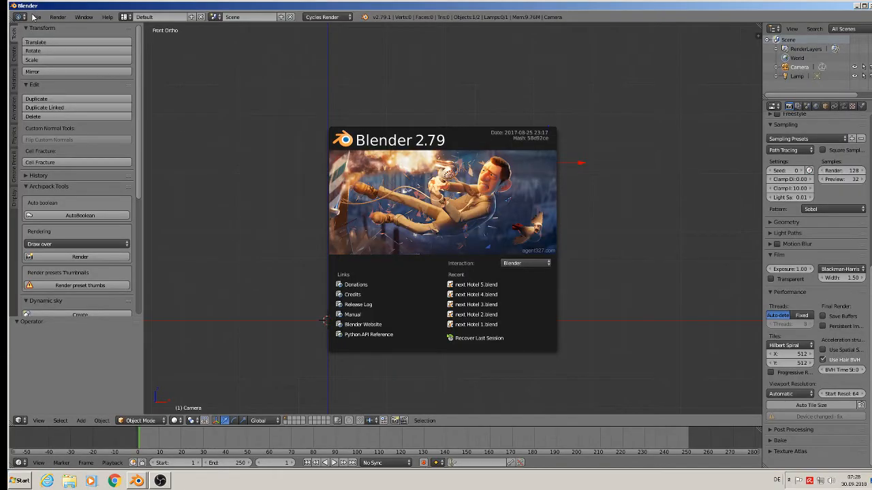
# Step: Open next house2.blend from the next house folder
pyautogui.click(32, 17)
pyautogui.click(36, 17)
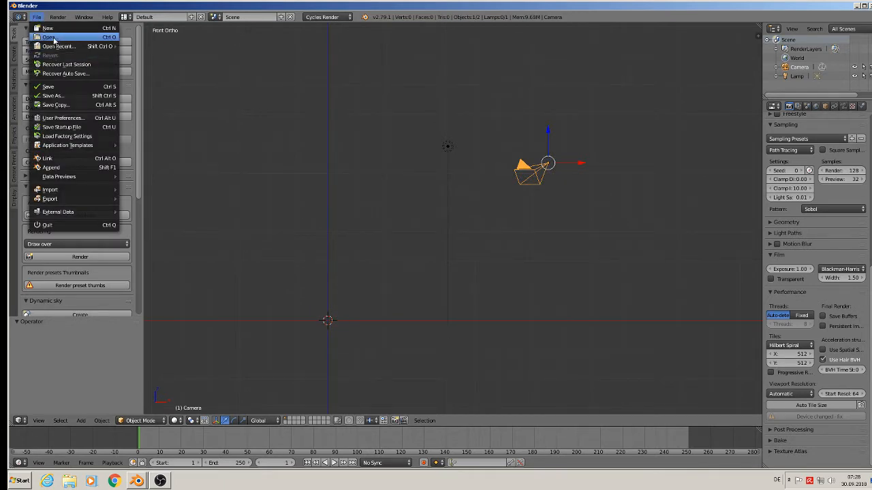
pyautogui.click(53, 38)
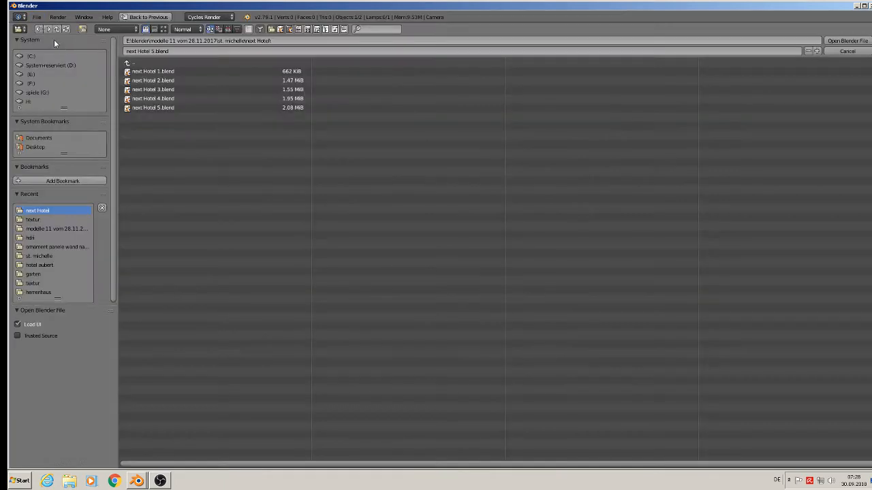
pyautogui.click(132, 62)
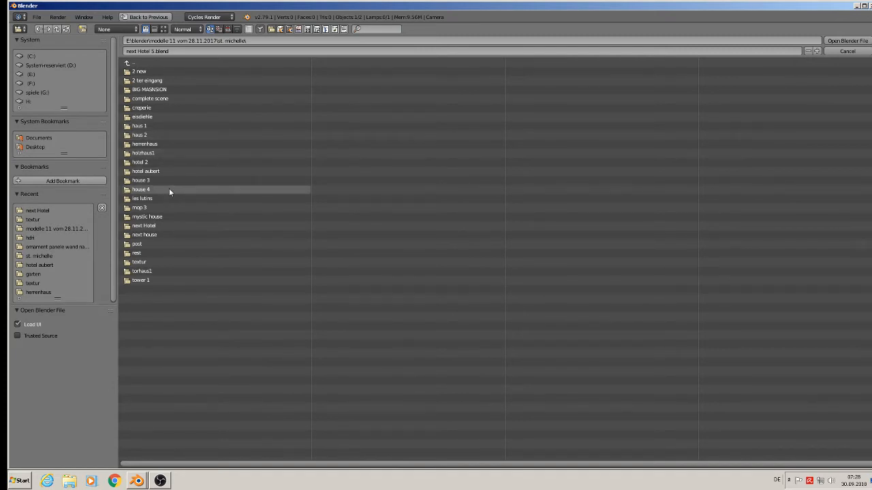
pyautogui.click(174, 234)
pyautogui.click(176, 80)
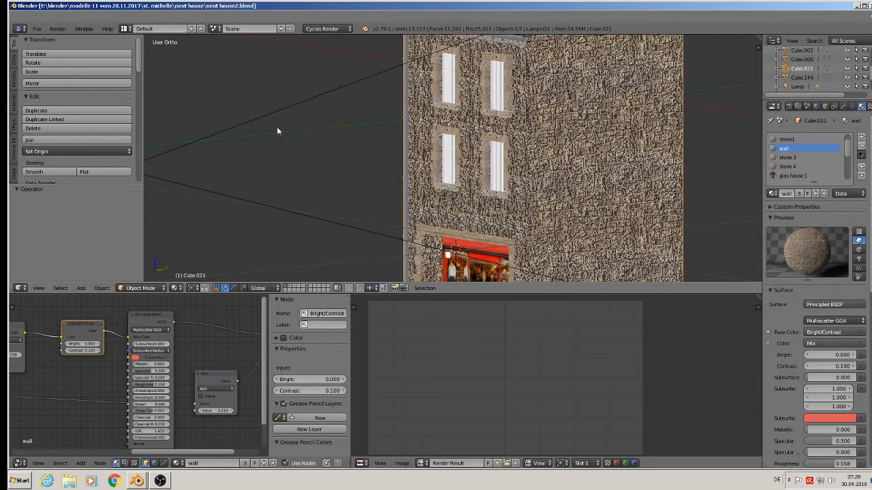
# Step: Select the rooftiles material on the house object
pyautogui.scroll(-3, 617, 174)
pyautogui.scroll(2, 588, 59)
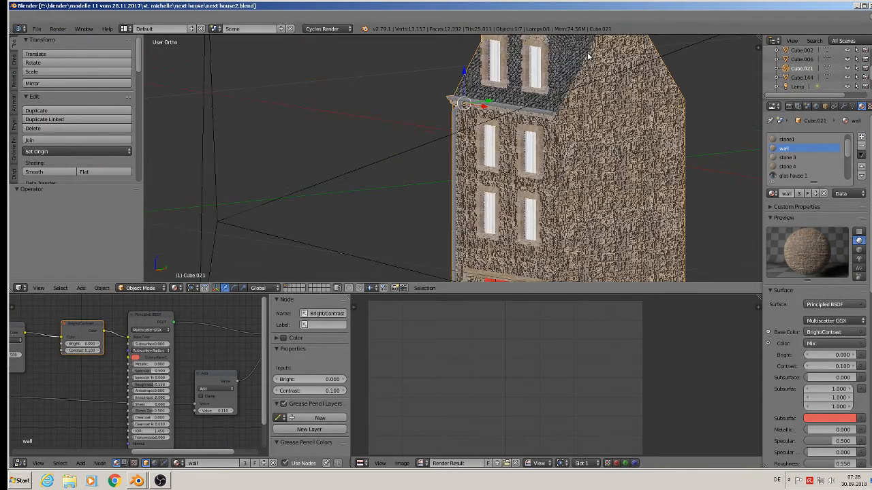
pyautogui.scroll(2, 621, 77)
pyautogui.scroll(-2, 661, 133)
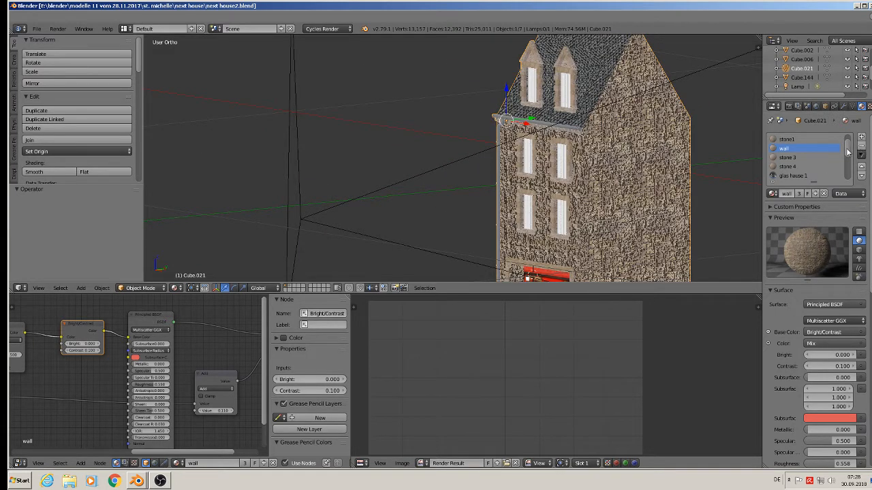
pyautogui.scroll(-3, 848, 157)
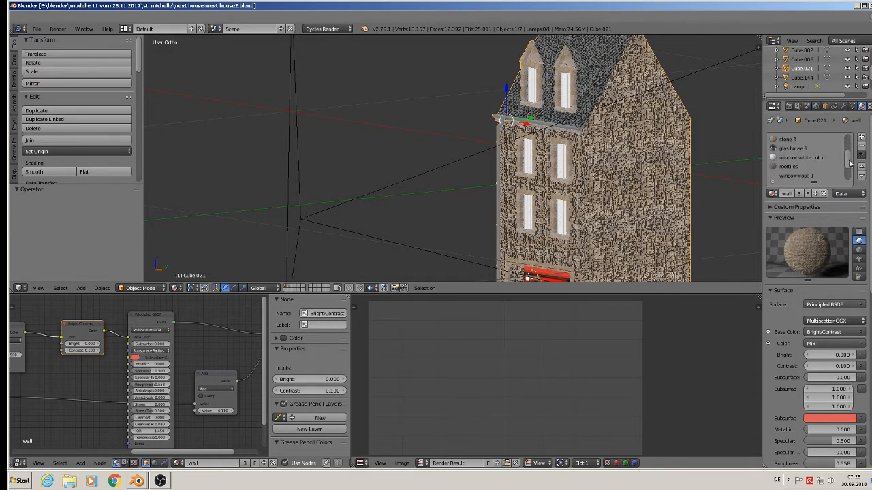
pyautogui.click(788, 166)
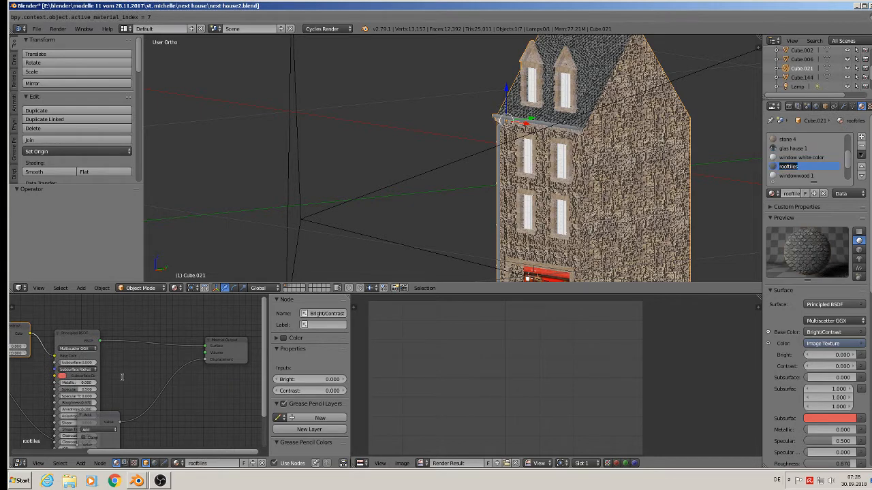
# Step: Widen the node editor, select all rooftiles nodes and copy them
pyautogui.scroll(-3, 146, 327)
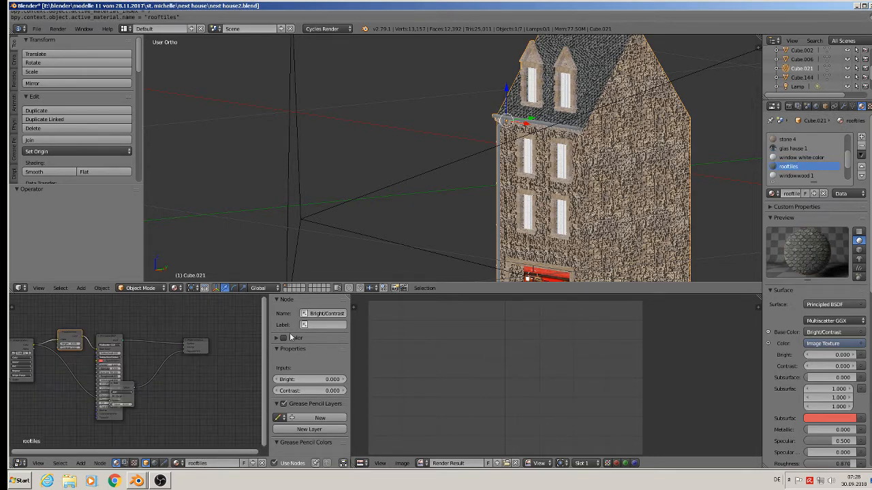
pyautogui.moveTo(352, 345); pyautogui.dragTo(579, 351)
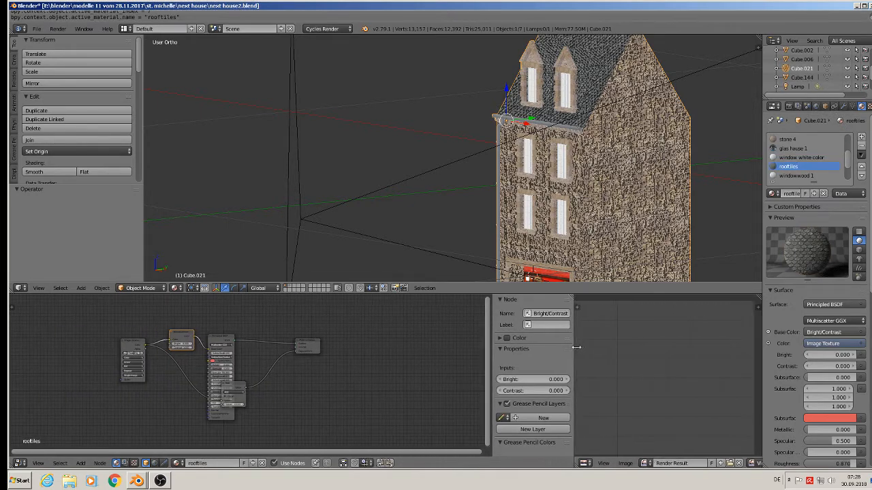
pyautogui.scroll(1, 372, 361)
pyautogui.moveTo(202, 393); pyautogui.dragTo(247, 367)
pyautogui.moveTo(318, 384); pyautogui.dragTo(384, 376, button='middle')
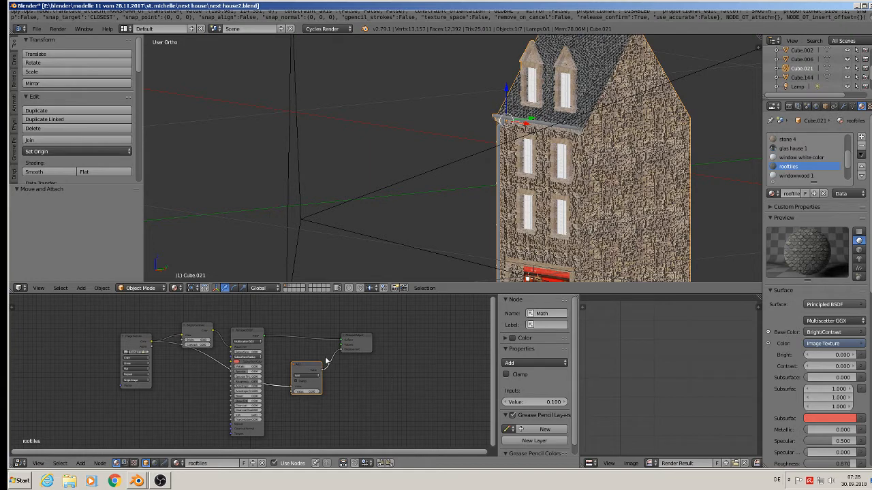
pyautogui.press('a')
pyautogui.press('a')
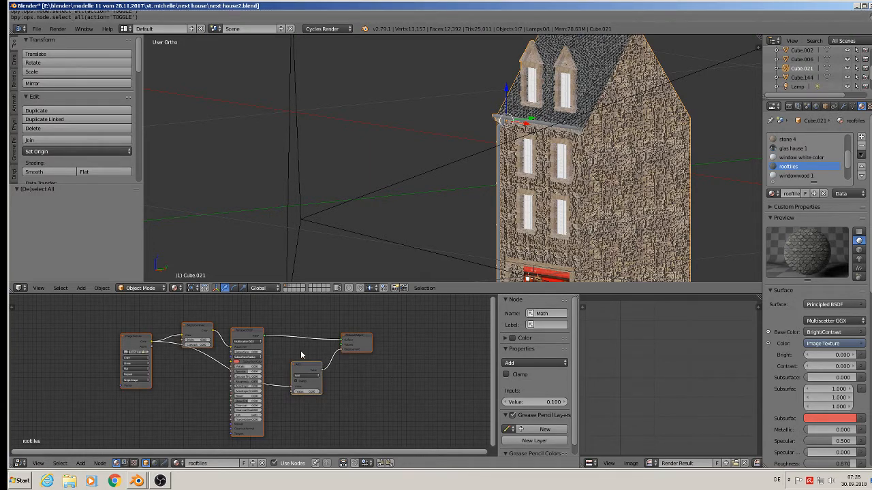
pyautogui.hotkey('ctrl', 'c')
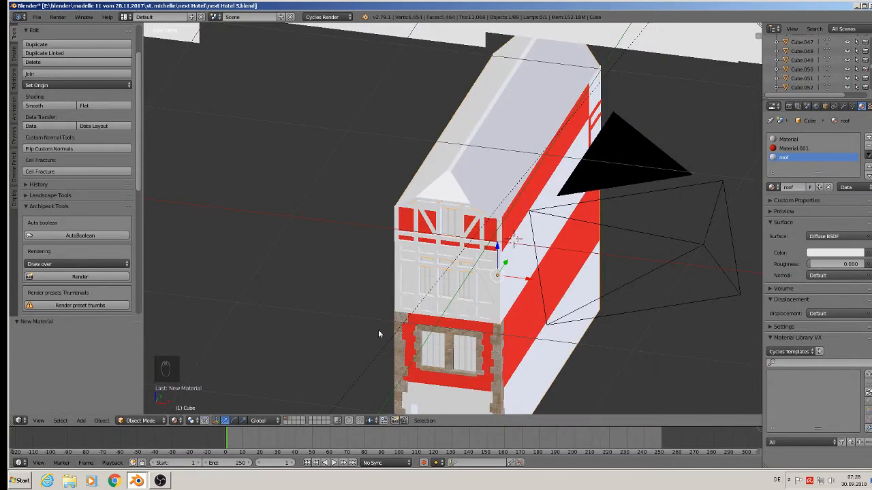
# Step: Turn the hotel file's lower area into a node editor for the roof material and try pasting the nodes
pyautogui.scroll(-3, 378, 330)
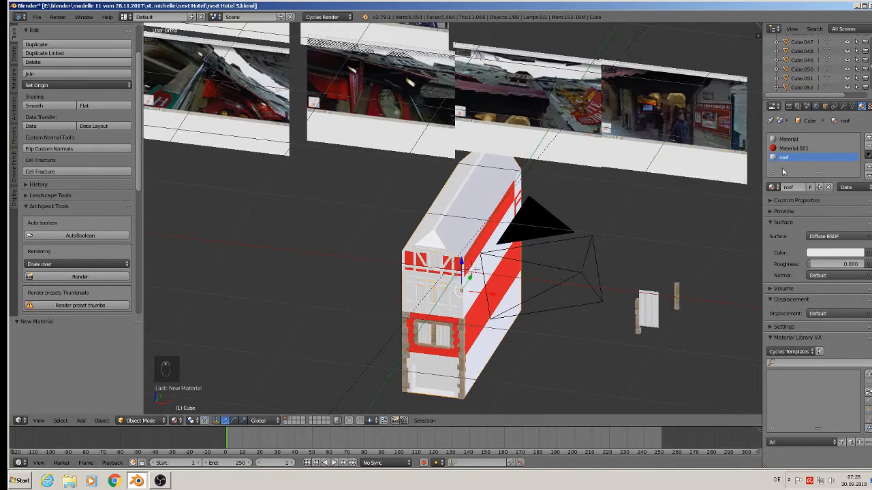
pyautogui.moveTo(259, 415); pyautogui.dragTo(259, 283)
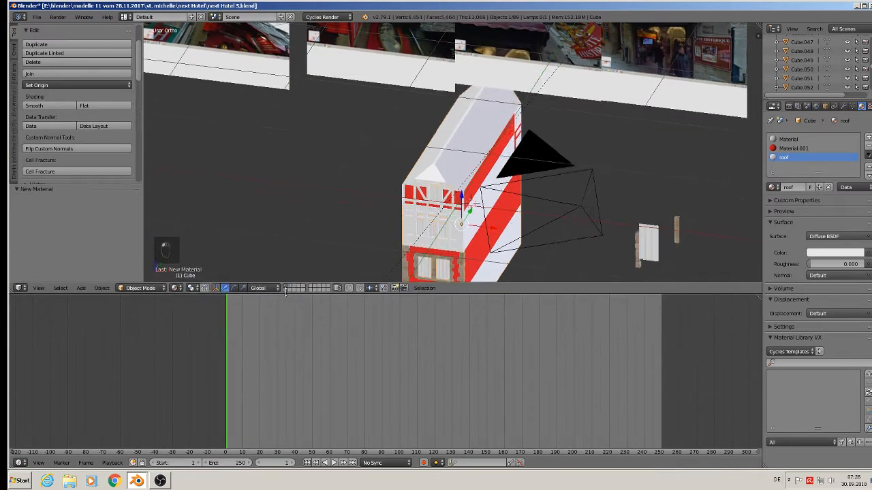
pyautogui.click(20, 463)
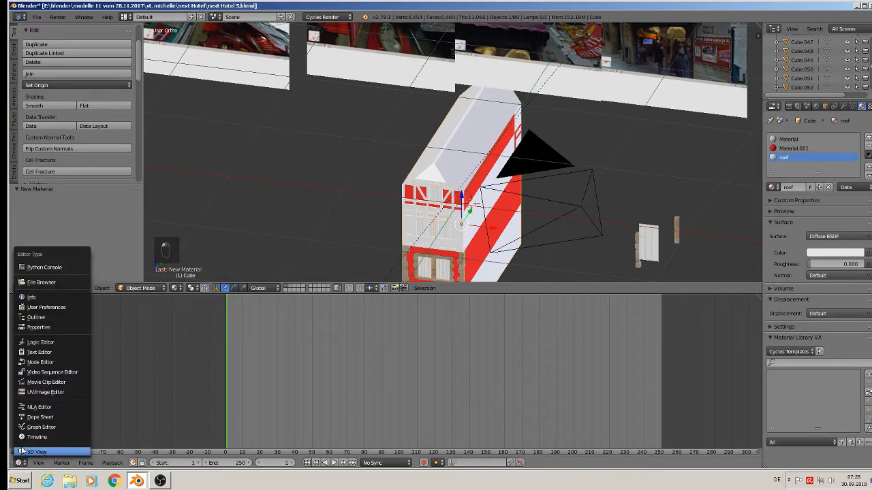
pyautogui.click(34, 362)
pyautogui.scroll(2, 372, 359)
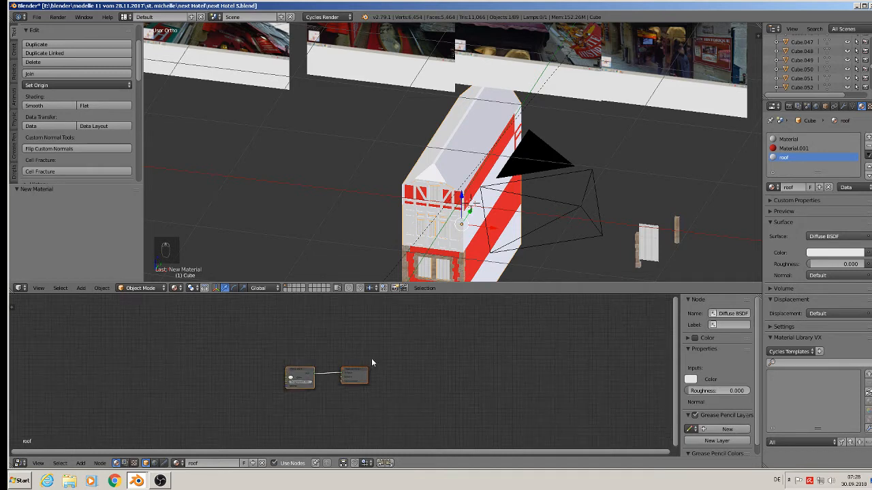
pyautogui.hotkey('ctrl', 'v')
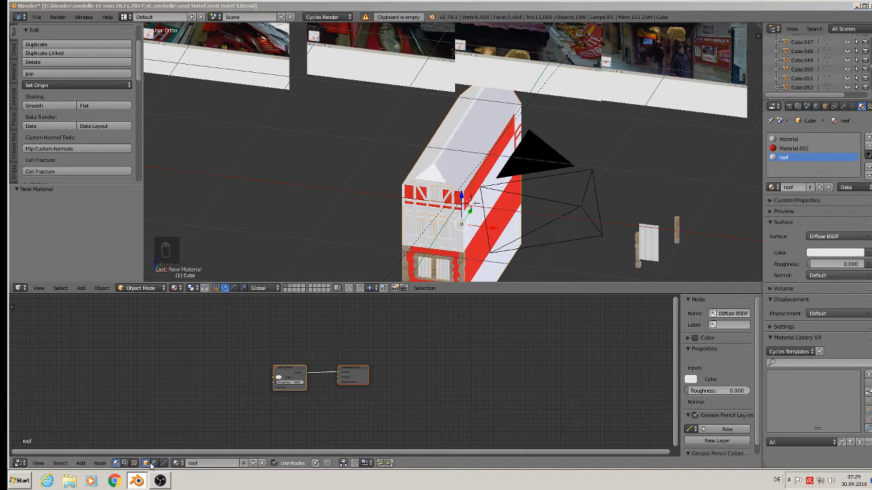
# Step: Copy the rooftiles nodes again in the house2 file and return to the hotel file
pyautogui.hotkey('alt', 'Tab')
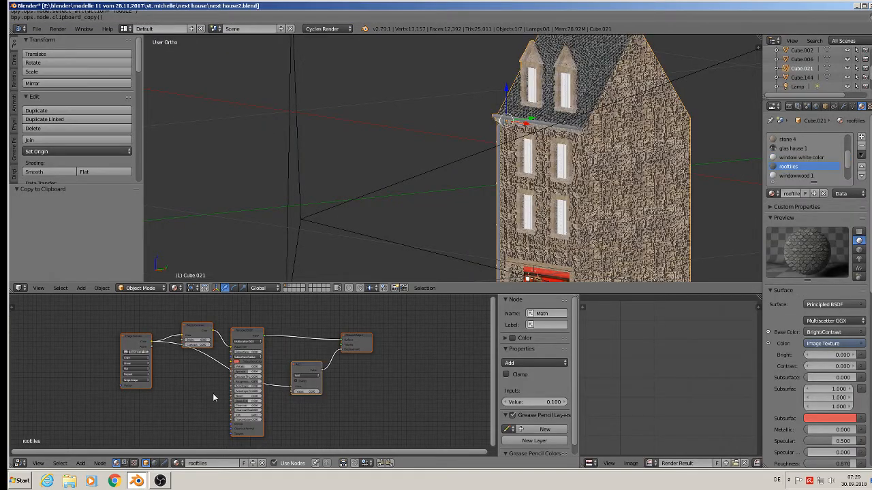
pyautogui.hotkey('ctrl', 'c')
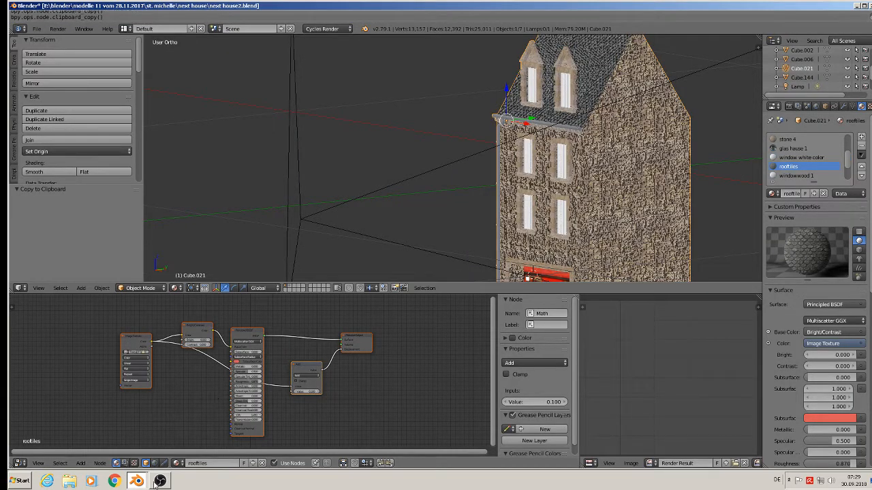
pyautogui.hotkey('alt', 'Tab')
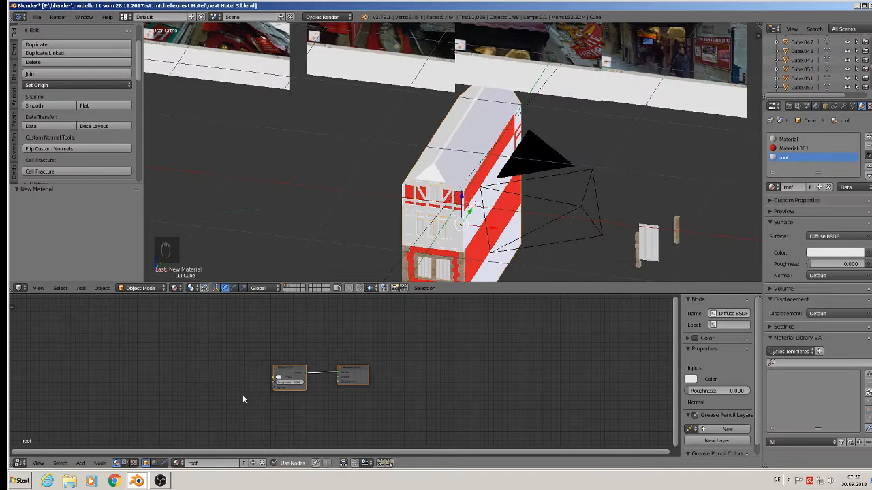
# Step: Try pasting the nodes again, then split the node editor into two and hide the left one's sidebar
pyautogui.hotkey('ctrl', 'v')
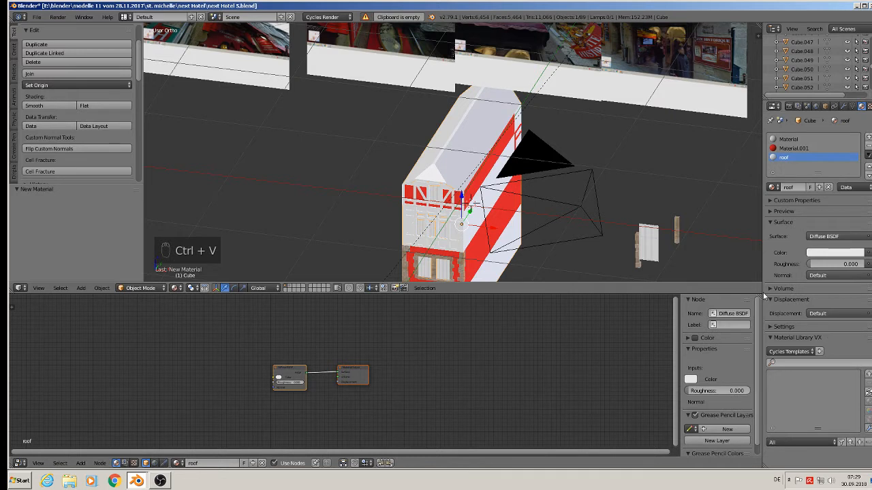
pyautogui.moveTo(759, 297); pyautogui.dragTo(402, 333)
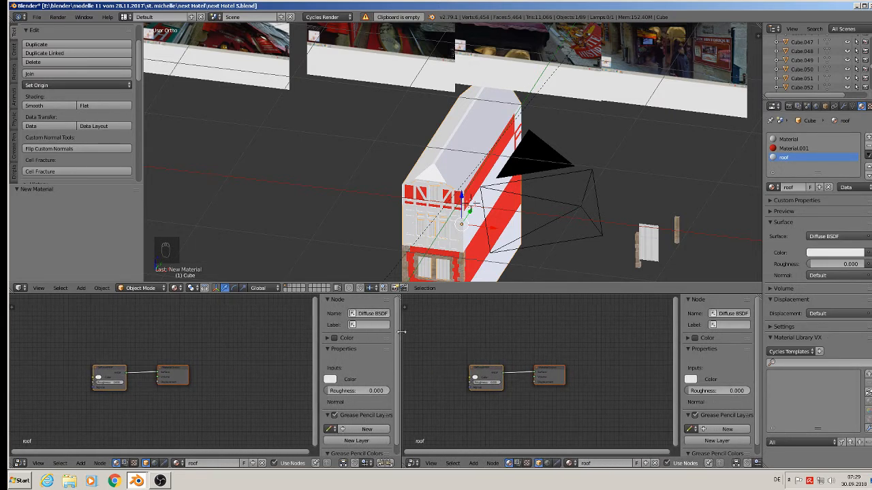
pyautogui.press('n')
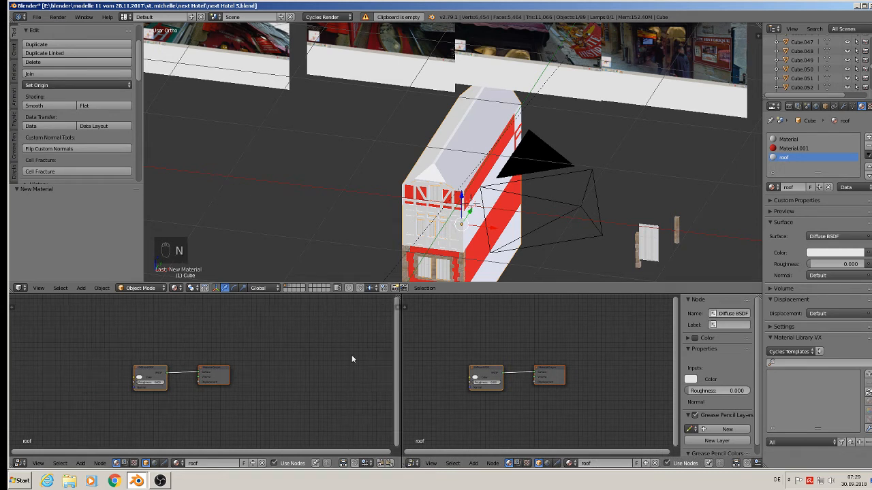
# Step: Link the rooftiles material from next house2.blend in the next house folder into the hotel file
pyautogui.click(36, 17)
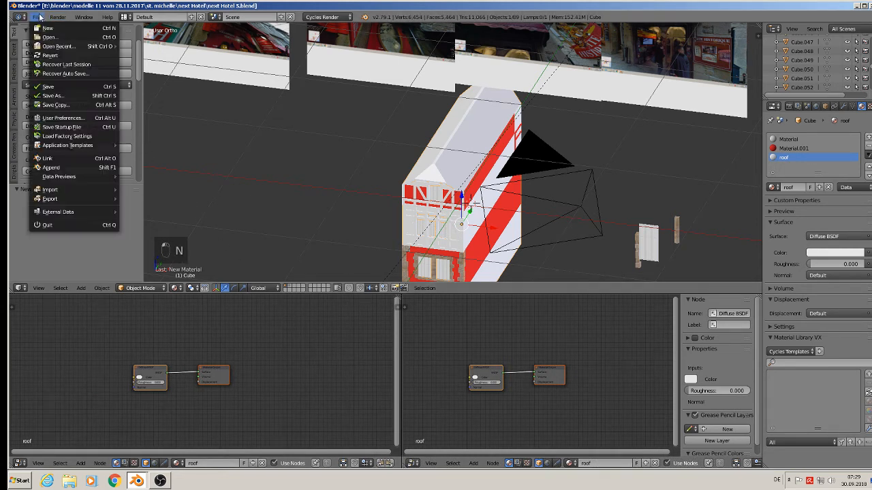
pyautogui.click(62, 159)
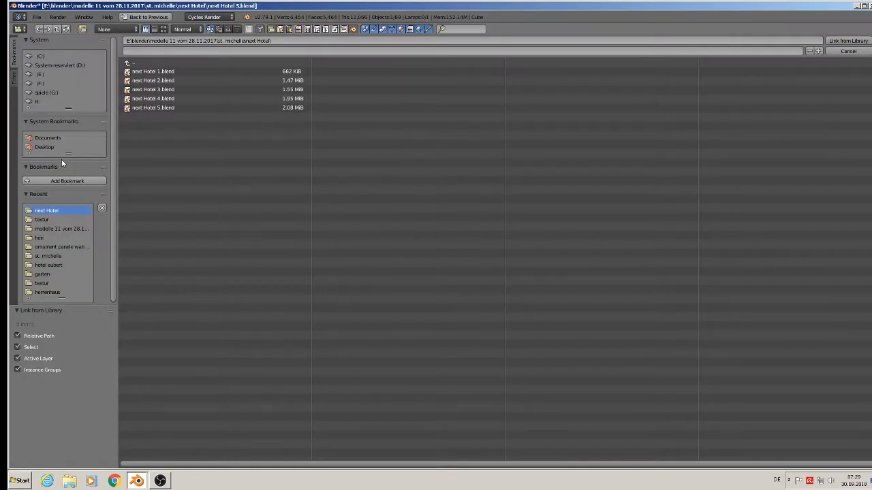
pyautogui.click(131, 63)
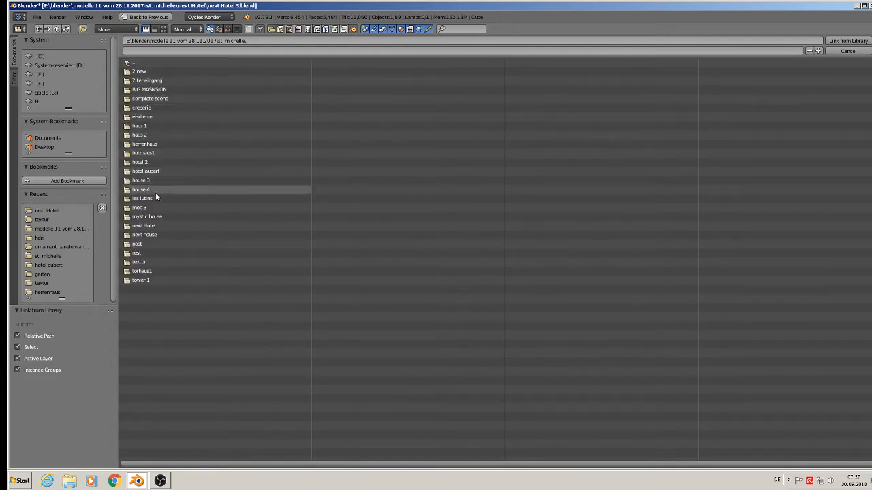
pyautogui.click(153, 232)
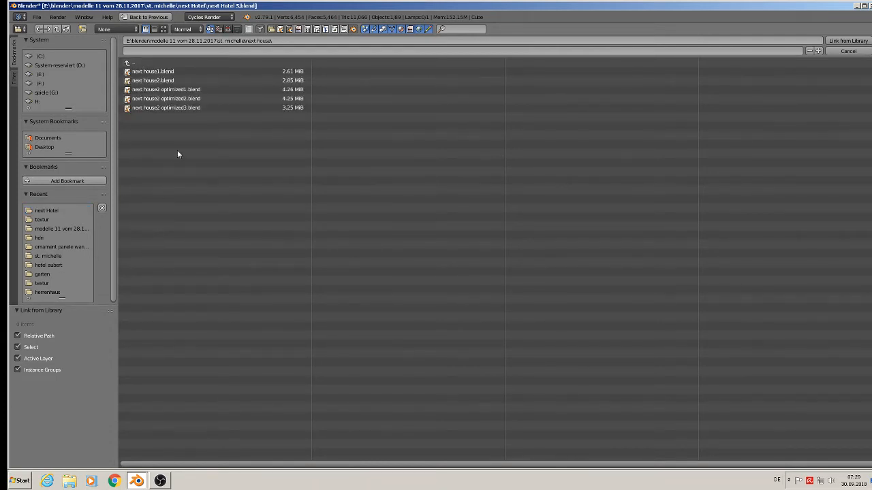
pyautogui.click(167, 80)
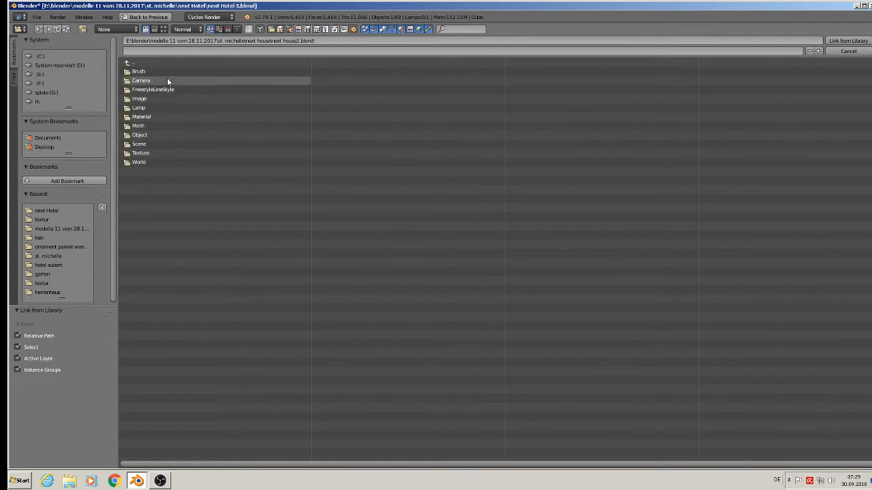
pyautogui.click(149, 116)
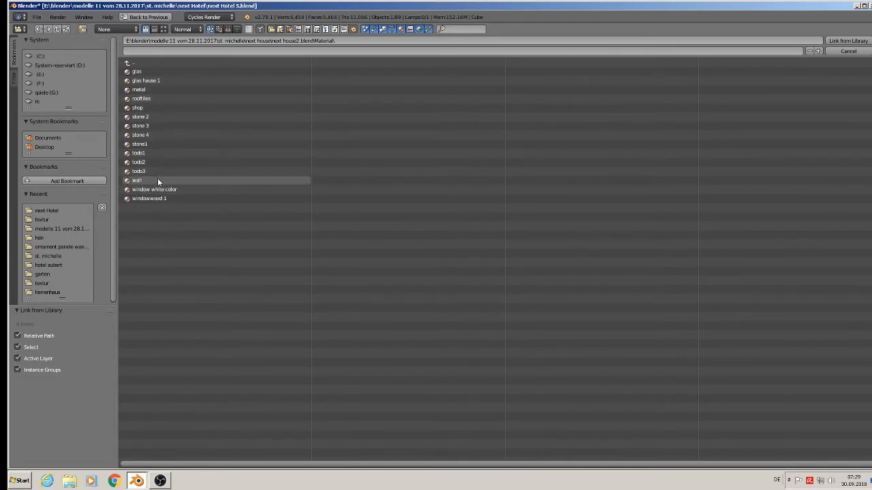
pyautogui.doubleClick(155, 96)
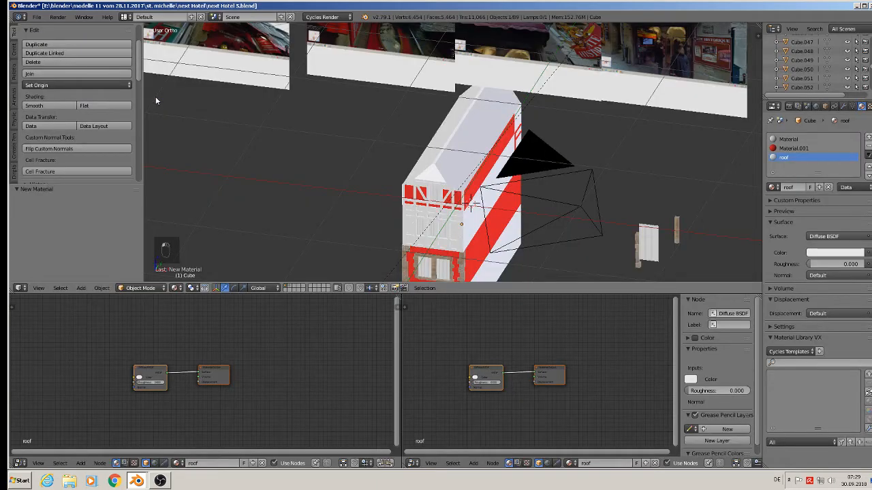
# Step: Assign the linked rooftiles material to the roof material slot
pyautogui.click(772, 187)
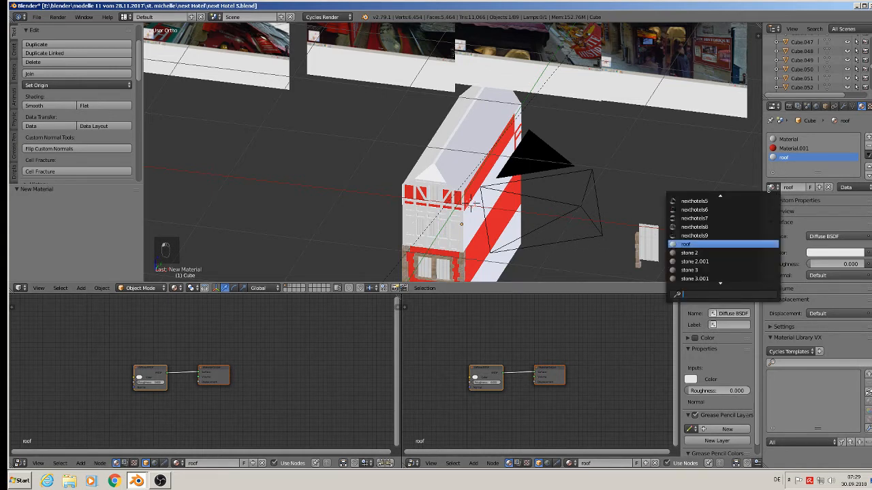
pyautogui.scroll(-6, 731, 281)
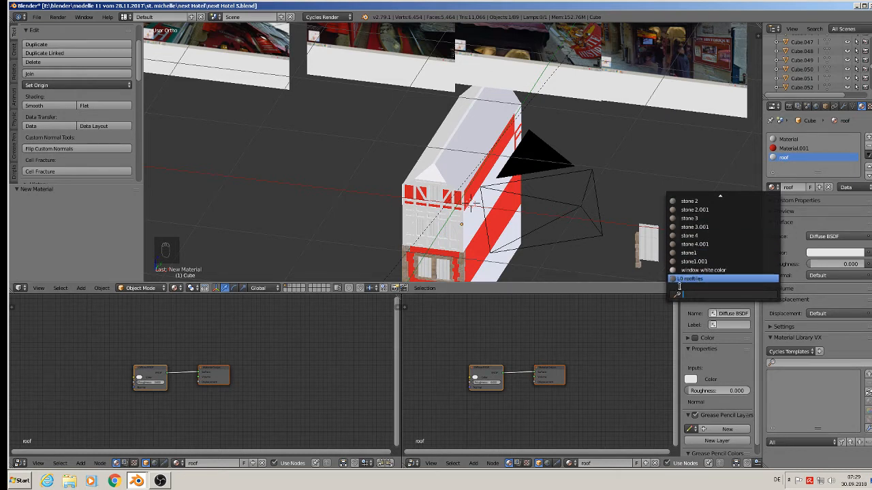
pyautogui.click(684, 280)
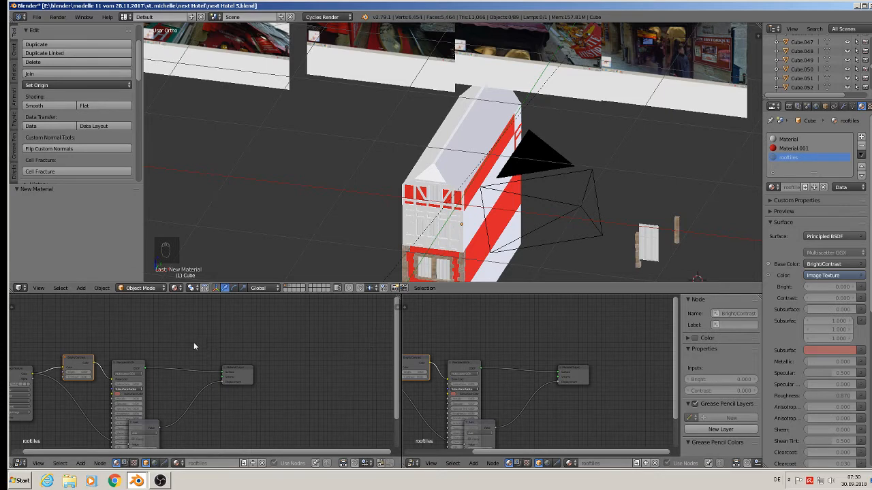
pyautogui.moveTo(287, 370); pyautogui.dragTo(401, 344, button='middle')
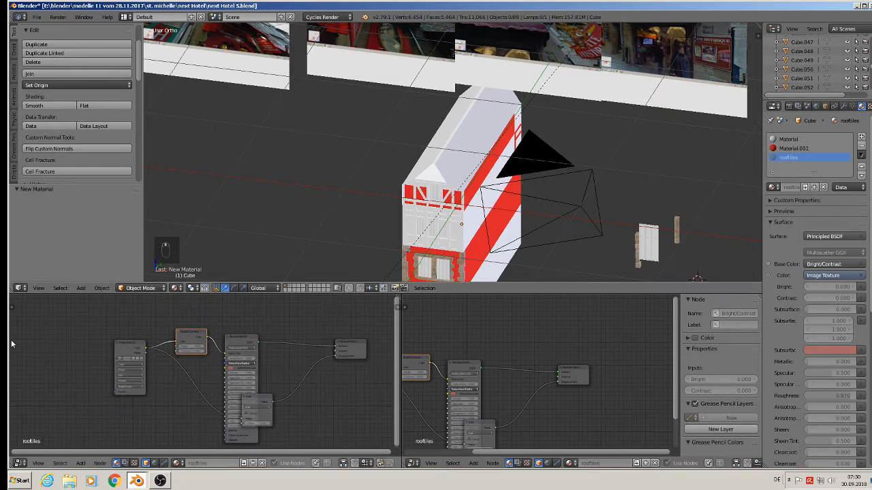
pyautogui.press('Tab')
pyautogui.press('Tab')
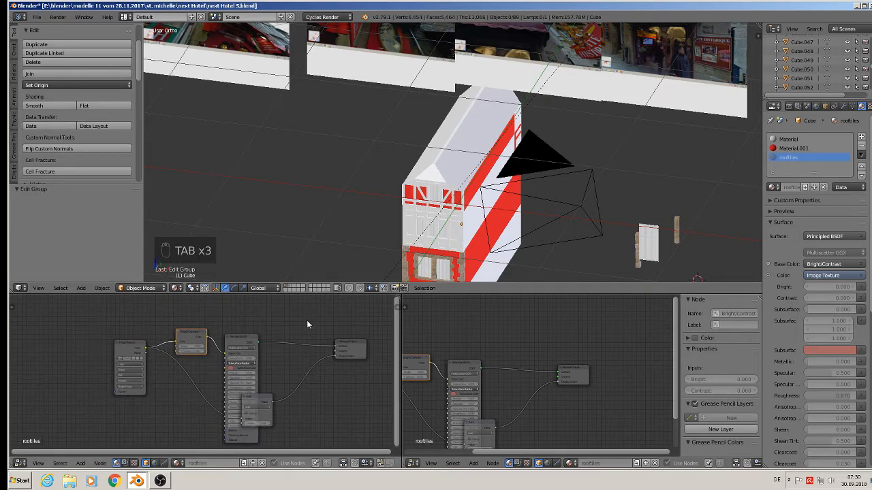
pyautogui.scroll(3, 306, 320)
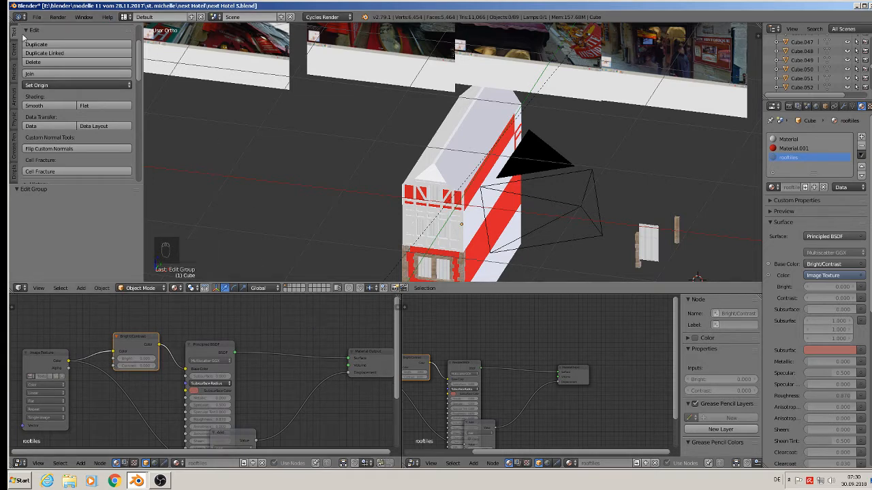
# Step: Append the rooftiles material from next house2.blend into the hotel file
pyautogui.click(37, 17)
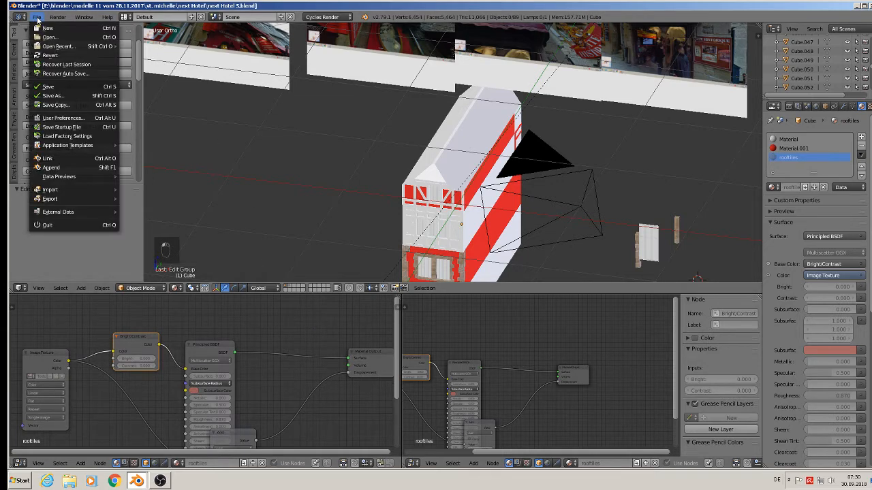
pyautogui.click(52, 167)
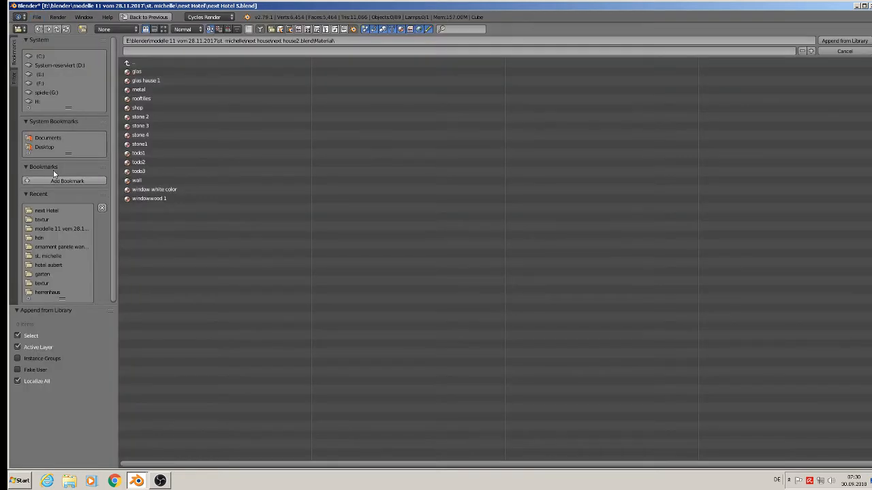
pyautogui.doubleClick(159, 98)
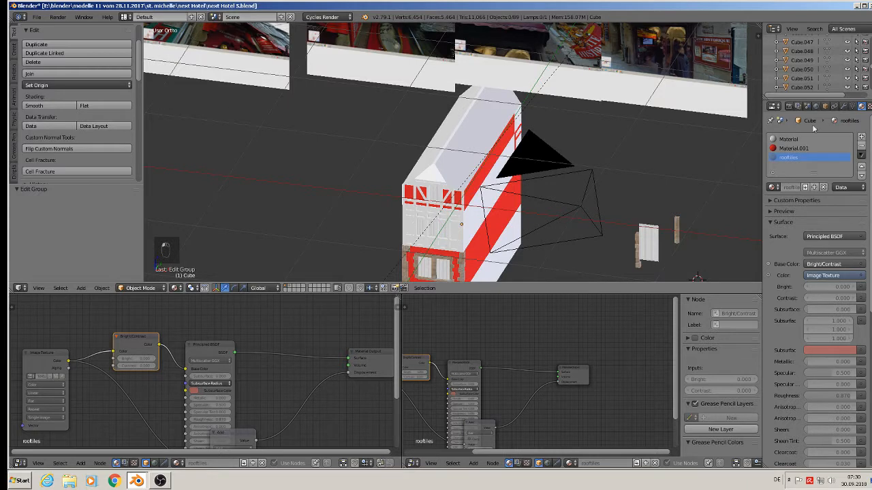
# Step: Switch the roof slot's material to the appended local rooftiles material
pyautogui.click(772, 187)
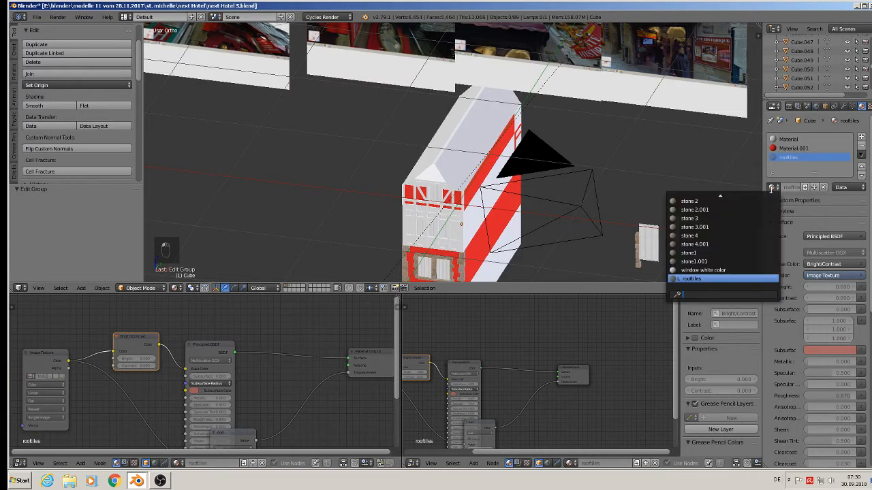
pyautogui.click(747, 279)
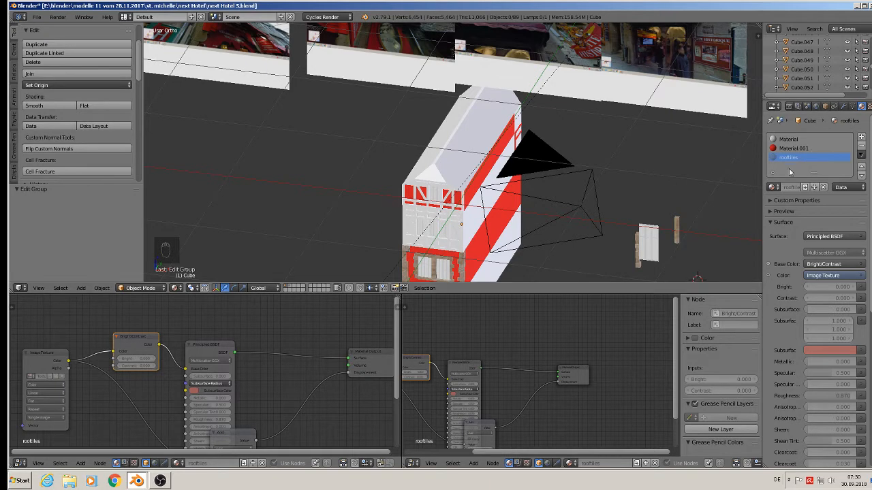
pyautogui.click(199, 348)
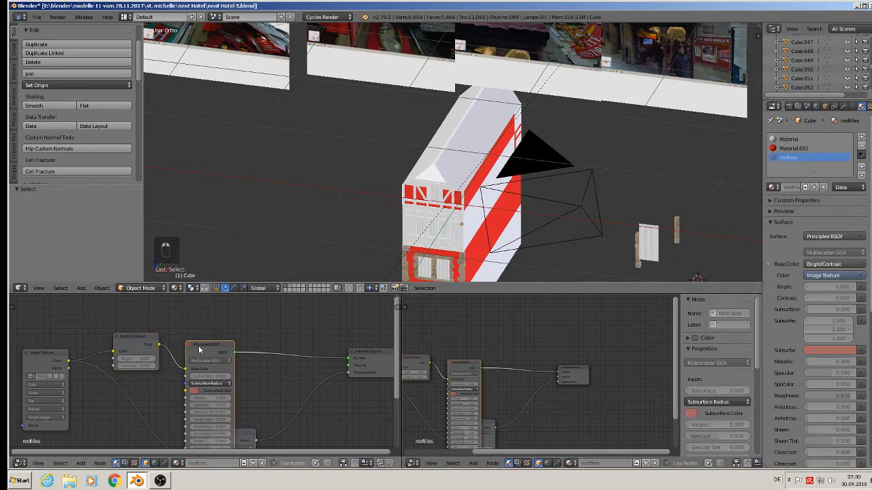
pyautogui.click(809, 148)
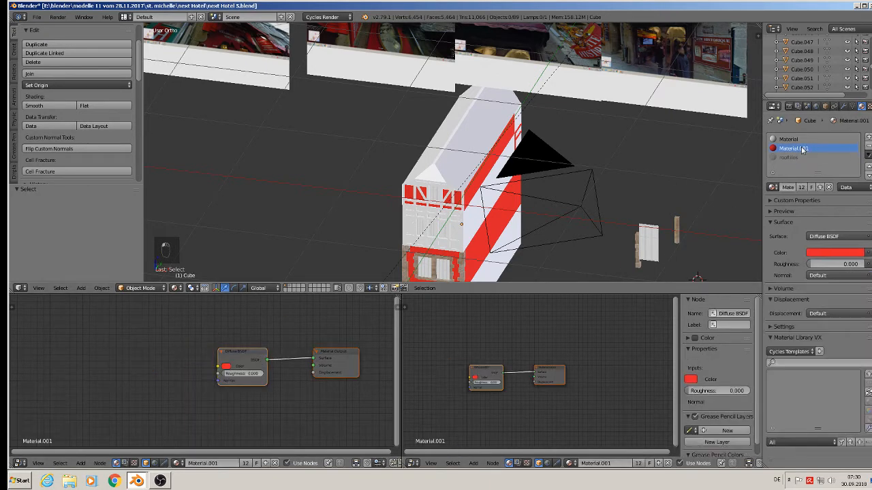
pyautogui.click(804, 158)
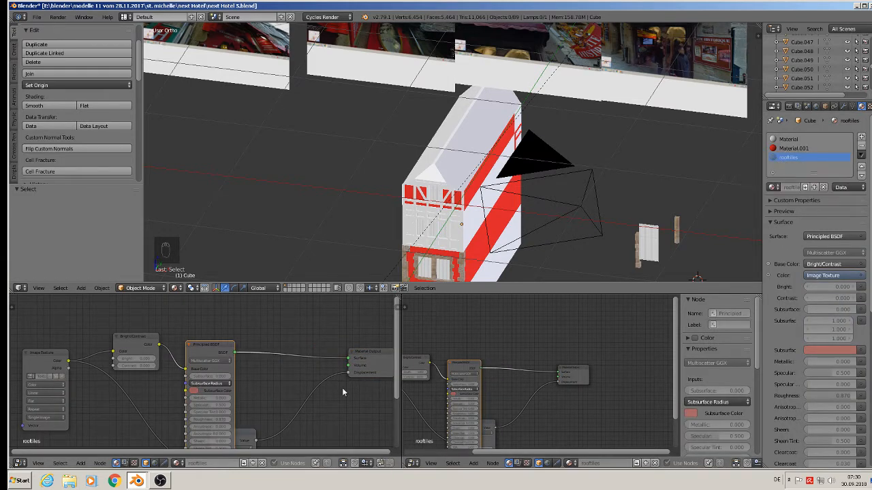
# Step: Enter Edit Mode on the hotel and select the faces of its pitched roof
pyautogui.scroll(2, 454, 158)
pyautogui.press('Tab')
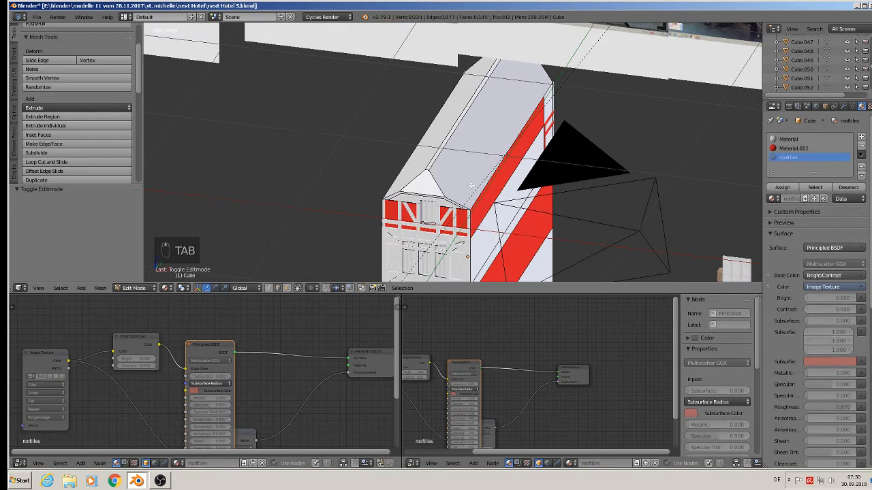
pyautogui.moveTo(475, 179); pyautogui.dragTo(231, 338, button='middle')
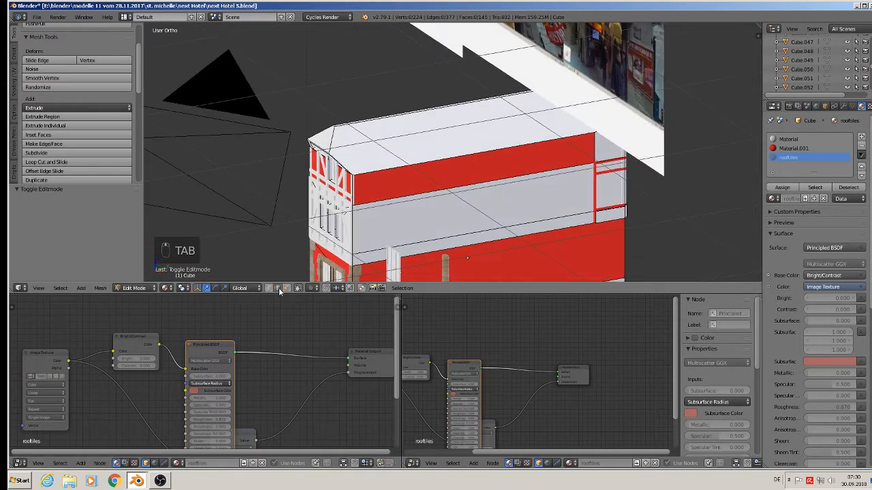
pyautogui.rightClick(453, 136)
pyautogui.moveTo(454, 136); pyautogui.dragTo(491, 135, button='middle')
pyautogui.keyDown('shift'); pyautogui.rightClick(441, 126); pyautogui.keyUp('shift')
pyautogui.keyDown('shift'); pyautogui.rightClick(467, 117); pyautogui.keyUp('shift')
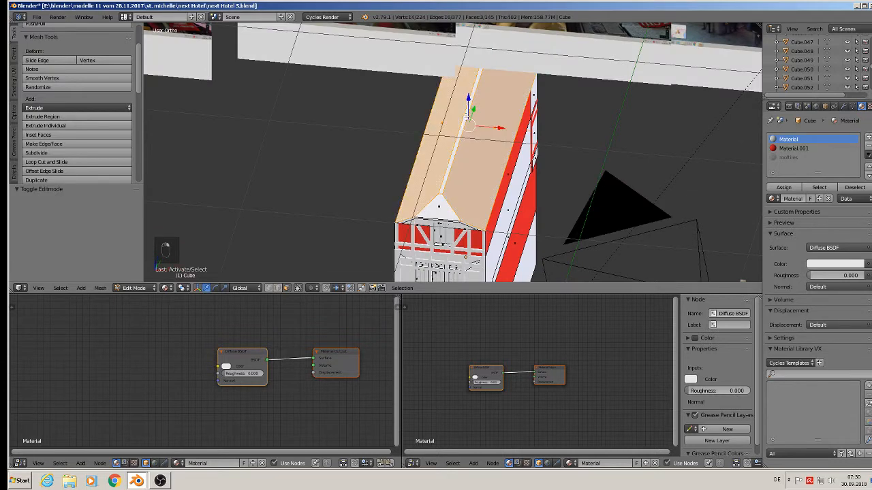
pyautogui.keyDown('shift'); pyautogui.rightClick(437, 205); pyautogui.keyUp('shift')
pyautogui.moveTo(471, 204); pyautogui.dragTo(439, 145, button='middle')
pyautogui.keyDown('shift'); pyautogui.rightClick(355, 147); pyautogui.keyUp('shift')
pyautogui.moveTo(355, 147); pyautogui.dragTo(427, 181, button='middle')
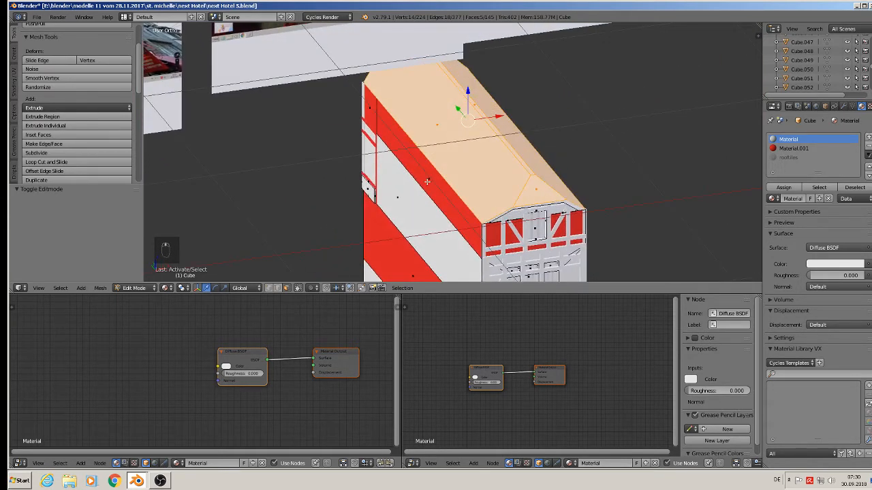
# Step: Mark seams on the selected roof and unwrap it
pyautogui.click(15, 91)
pyautogui.click(66, 170)
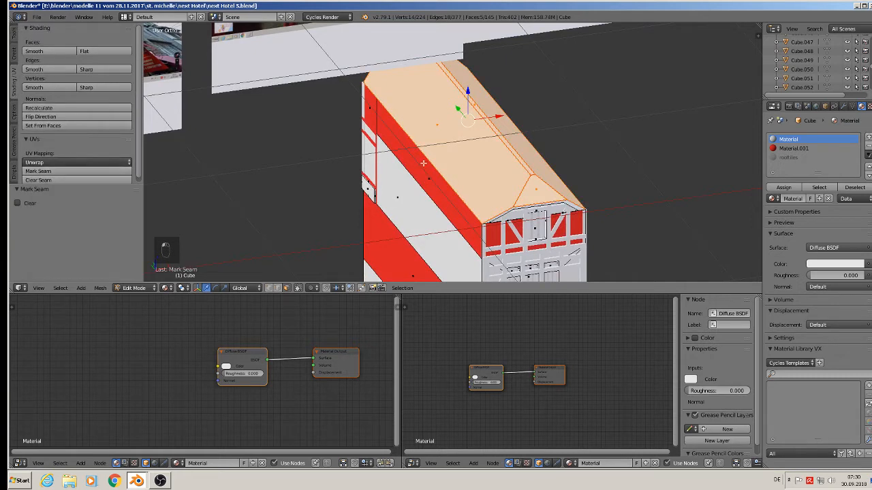
pyautogui.press('u')
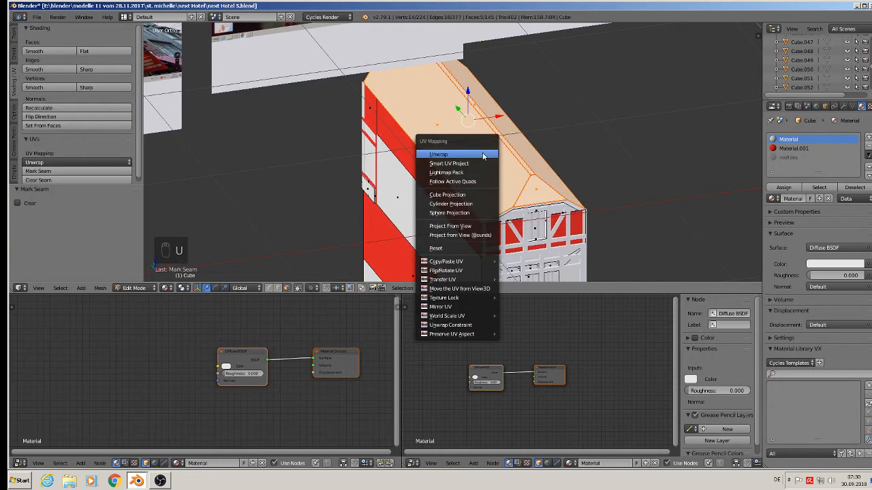
pyautogui.click(482, 156)
# Step: Turn the right lower editor into a UV/Image Editor and assign the rooftiles material to the selected roof faces
pyautogui.click(413, 464)
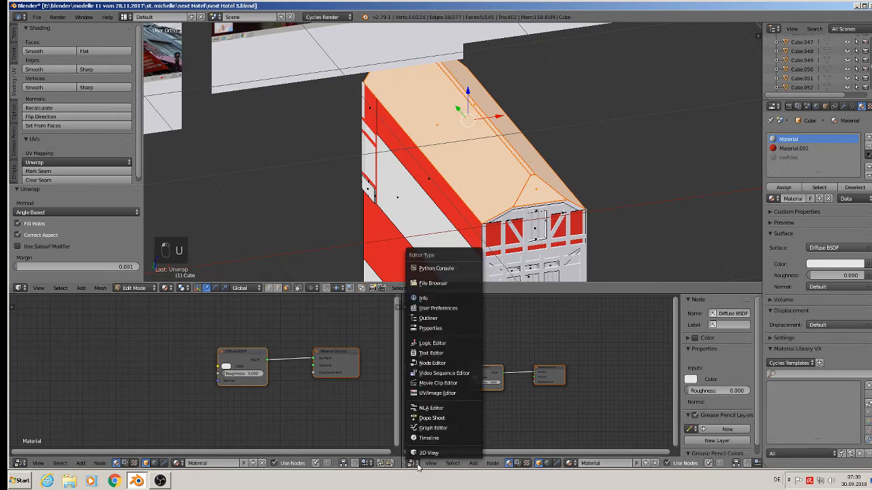
pyautogui.click(439, 393)
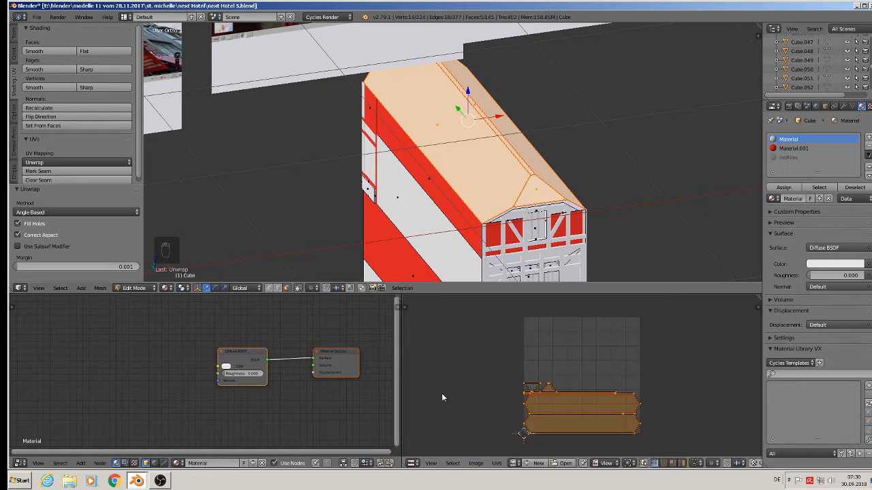
pyautogui.click(811, 157)
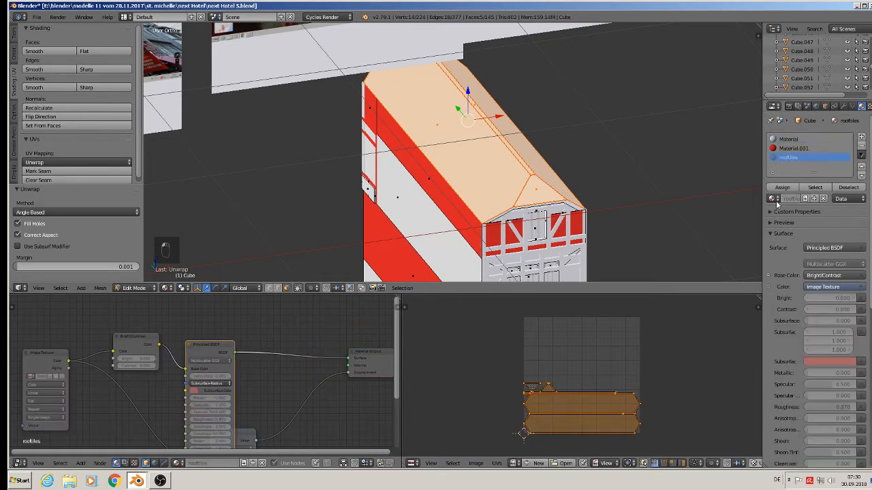
pyautogui.click(784, 188)
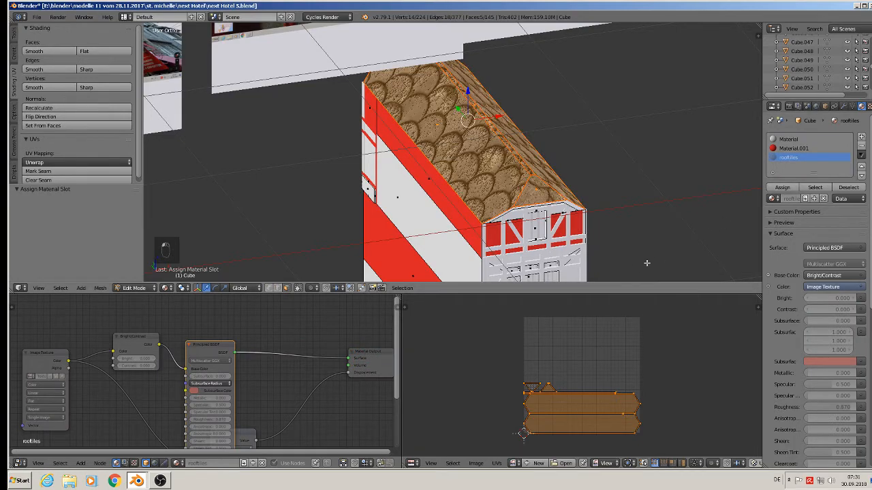
pyautogui.moveTo(619, 264); pyautogui.dragTo(509, 170, button='middle')
pyautogui.moveTo(485, 220); pyautogui.dragTo(455, 194, button='middle')
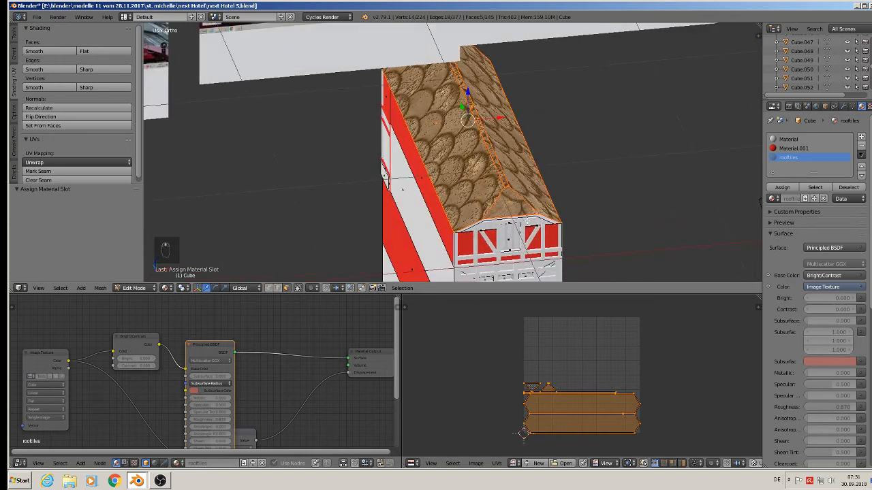
# Step: Select a face of the pitched roof and rotate its UVs 180°
pyautogui.rightClick(435, 97)
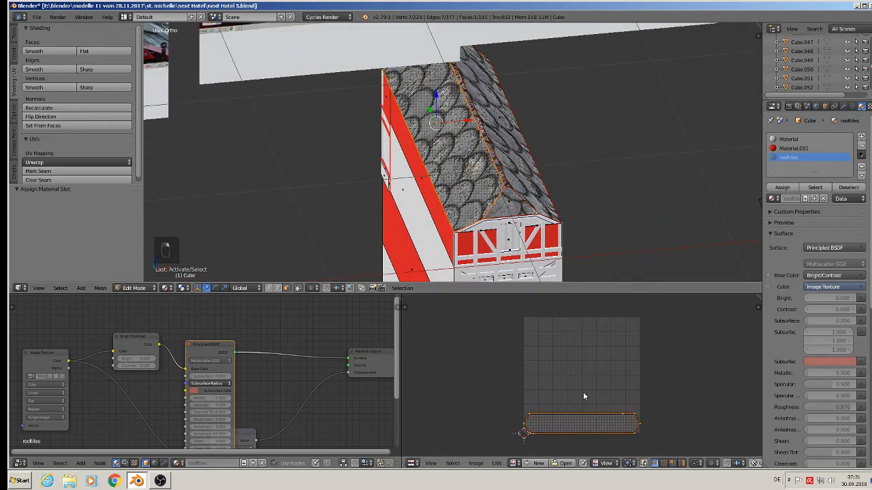
pyautogui.write('r180')
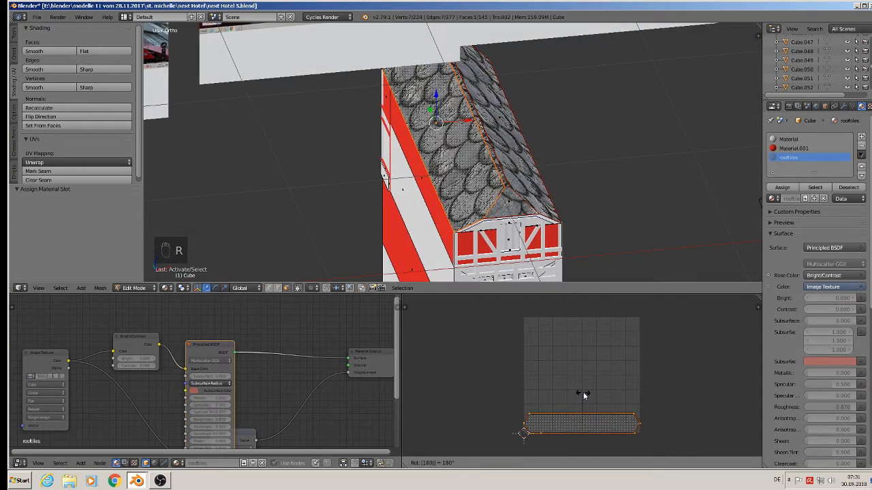
pyautogui.press('Return')
# Step: Select the small end face of the roof and rotate its UVs 180° as well
pyautogui.moveTo(492, 139); pyautogui.dragTo(375, 126, button='middle')
pyautogui.rightClick(540, 143)
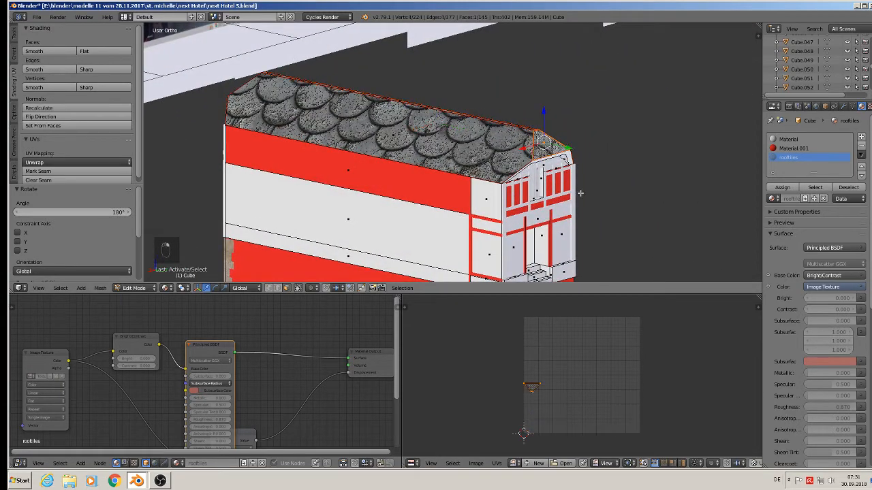
pyautogui.write('r180')
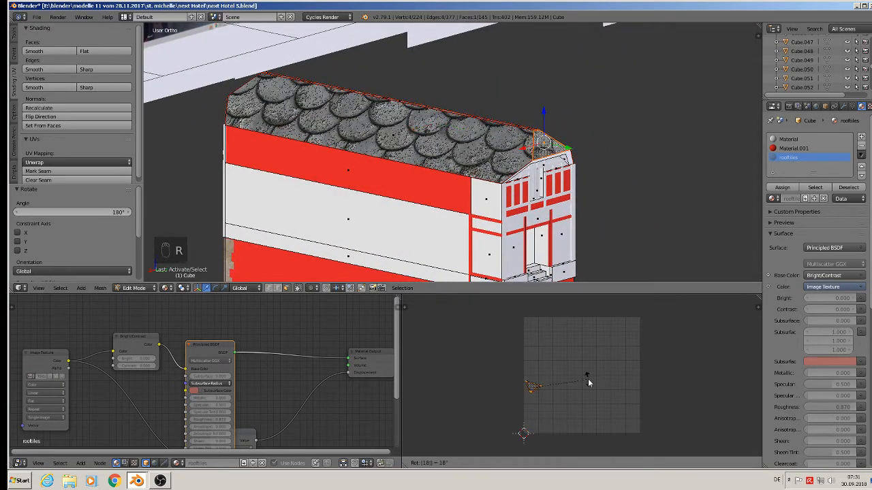
pyautogui.press('Return')
pyautogui.scroll(-3, 476, 104)
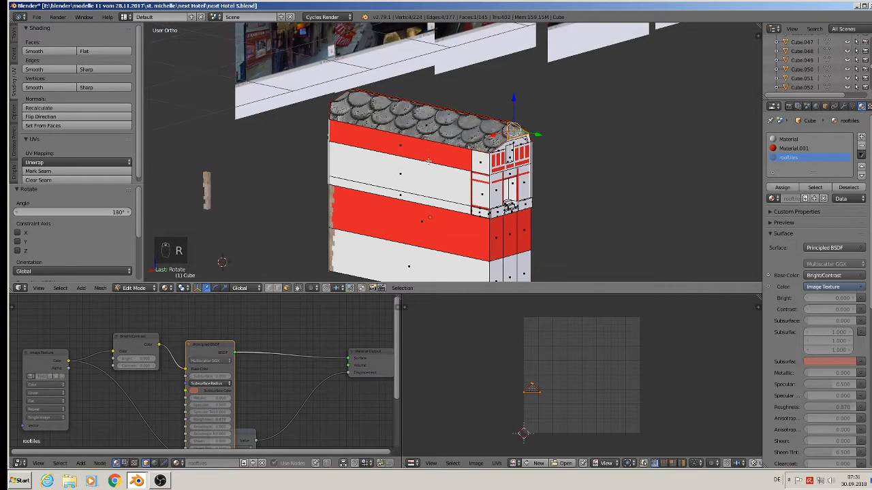
pyautogui.keyDown('shift'); pyautogui.moveTo(441, 138); pyautogui.dragTo(609, 161, button='middle'); pyautogui.keyUp('shift')
pyautogui.scroll(3, 609, 161)
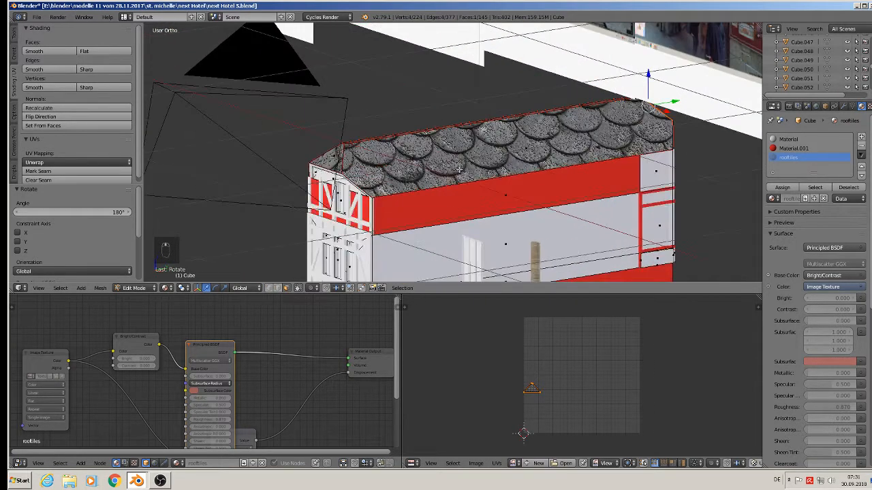
pyautogui.scroll(-2, 202, 390)
# Step: Move the rooftiles material's nodes aside in the node editor to make room
pyautogui.moveTo(205, 389); pyautogui.dragTo(320, 327, button='middle')
pyautogui.moveTo(227, 370); pyautogui.dragTo(290, 390, button='middle')
pyautogui.click(81, 464)
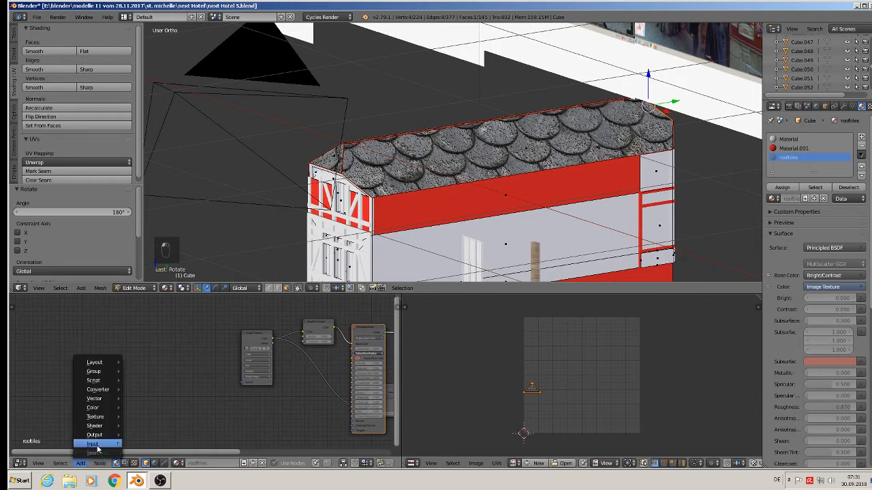
pyautogui.moveTo(96, 444)
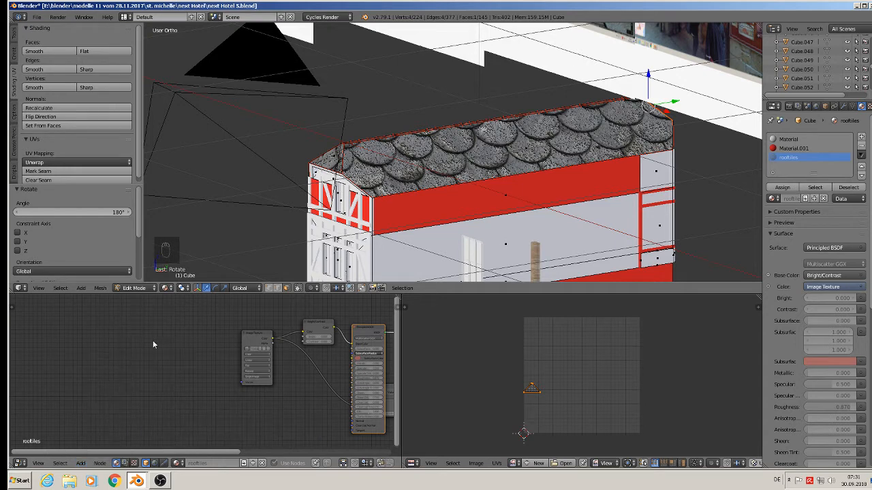
pyautogui.moveTo(121, 348); pyautogui.dragTo(131, 350)
pyautogui.scroll(-1, 293, 354)
pyautogui.moveTo(304, 368); pyautogui.dragTo(111, 363, button='middle')
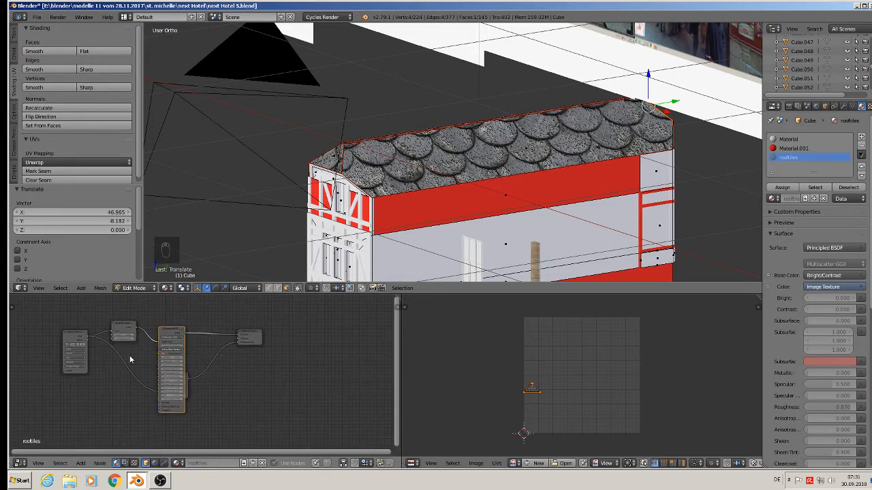
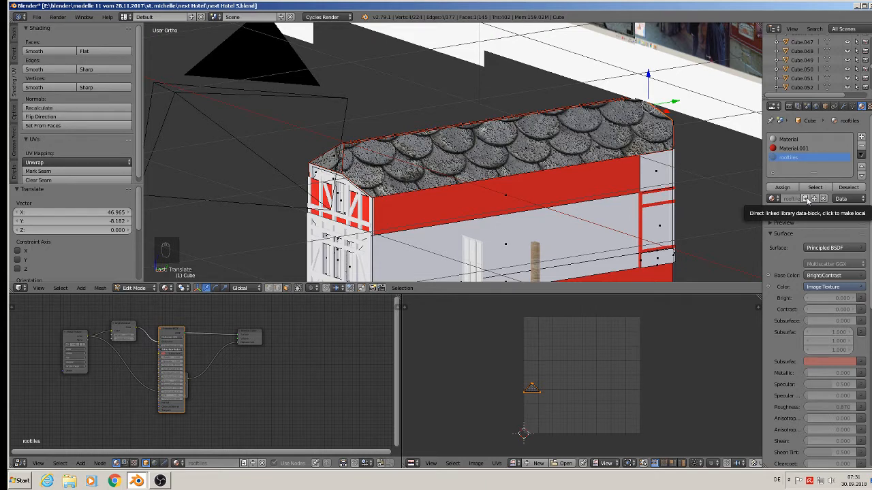
# Step: Make the linked rooftiles material local and undo several recent changes
pyautogui.click(806, 199)
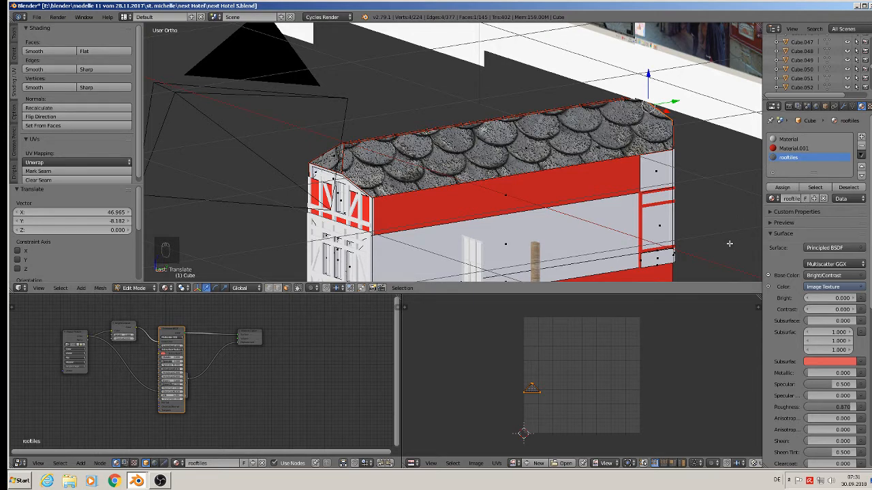
pyautogui.hotkey('ctrl', 'z')
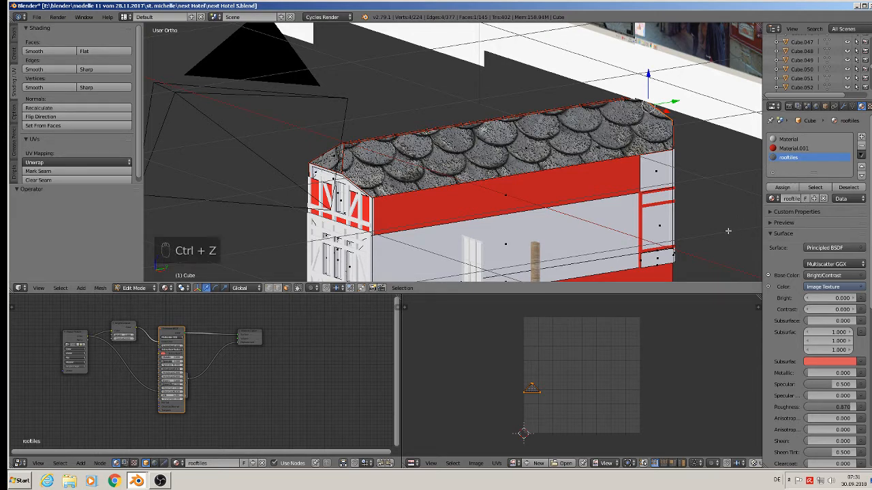
pyautogui.hotkey('ctrl', 'z')
pyautogui.hotkey('ctrl', 'z')
pyautogui.hotkey('ctrl', 'z')
pyautogui.hotkey('ctrl', 'z')
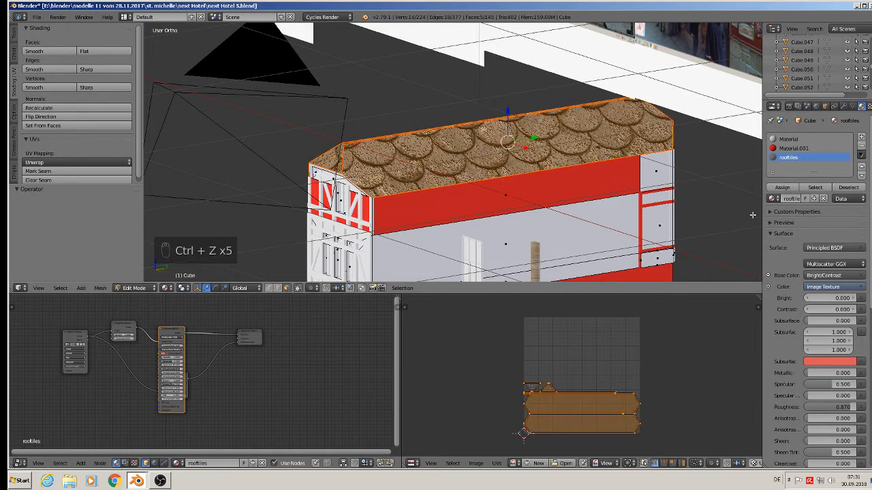
pyautogui.press('z')
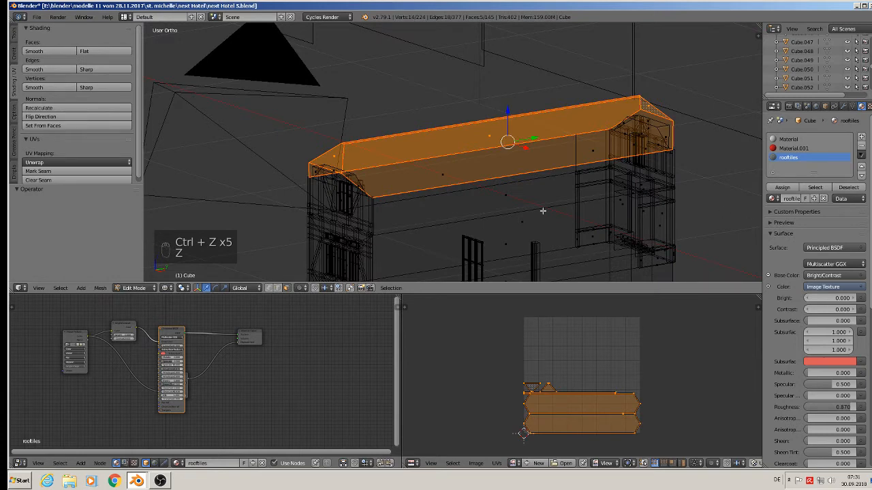
pyautogui.click(165, 288)
pyautogui.click(197, 235)
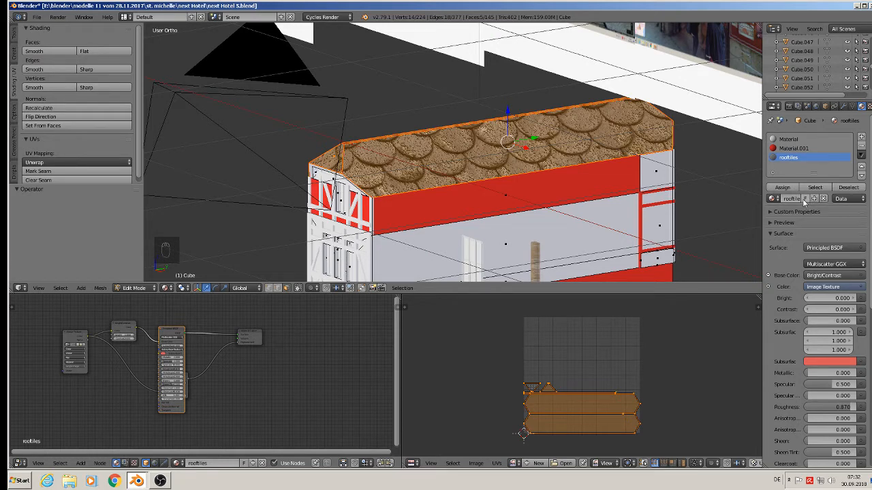
# Step: Reposition the rooftiles material's shader and math nodes to clear space left of the Image Texture node
pyautogui.scroll(1, 102, 364)
pyautogui.moveTo(109, 366); pyautogui.dragTo(227, 358, button='middle')
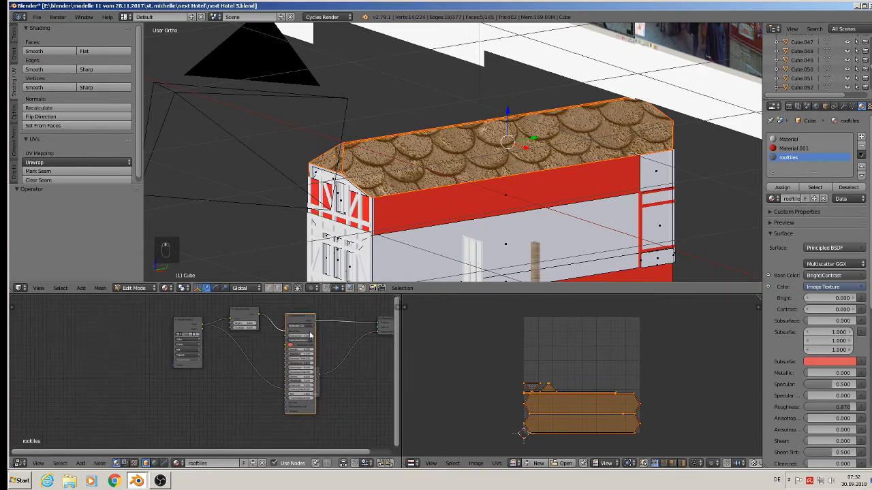
pyautogui.moveTo(302, 316); pyautogui.dragTo(282, 319)
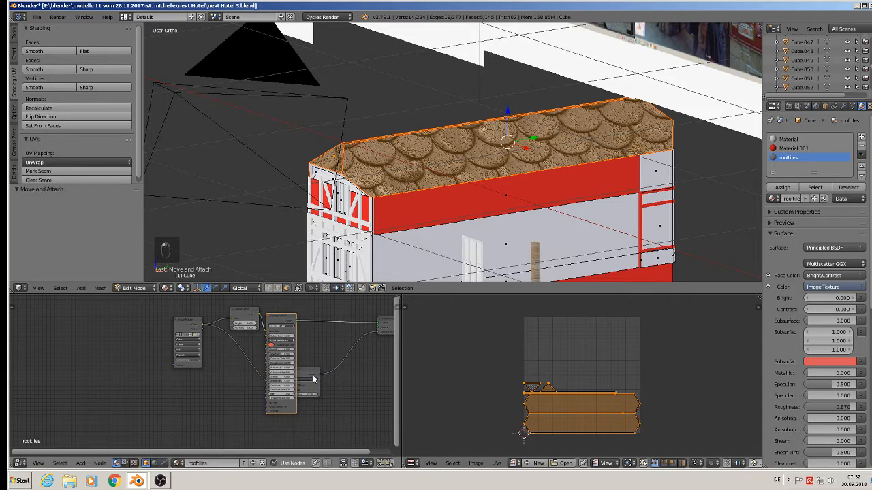
pyautogui.moveTo(299, 378); pyautogui.dragTo(347, 365)
pyautogui.moveTo(185, 371); pyautogui.dragTo(252, 402, button='middle')
pyautogui.scroll(1, 200, 373)
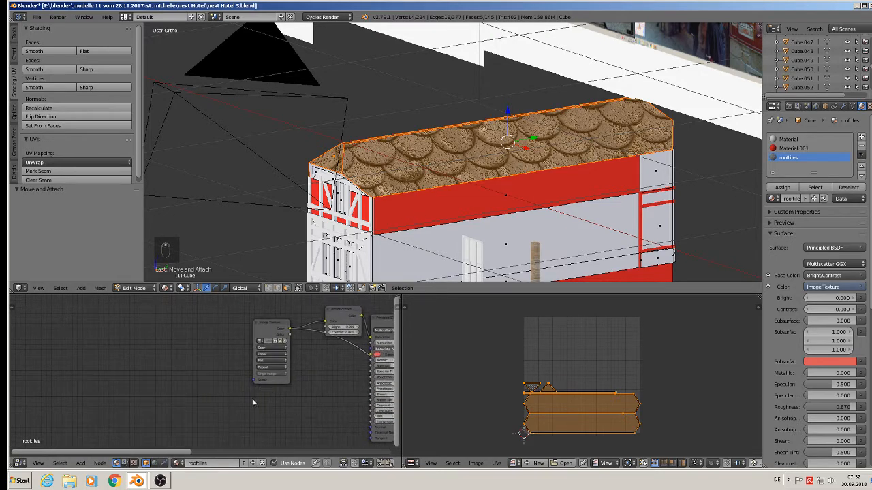
# Step: Add a Texture Coordinate node to the rooftiles node tree
pyautogui.click(81, 463)
pyautogui.moveTo(96, 443)
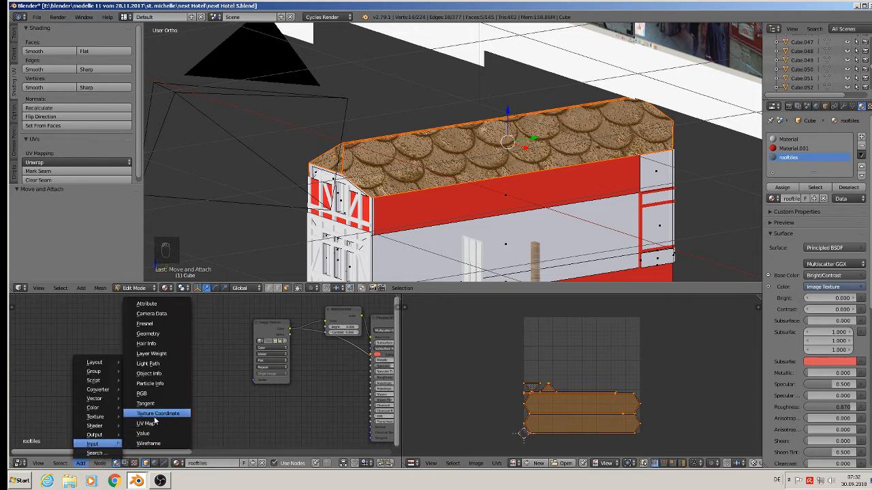
pyautogui.click(157, 413)
pyautogui.click(99, 373)
# Step: Add a Mapping node between the Texture Coordinate and Image Texture nodes
pyautogui.click(80, 463)
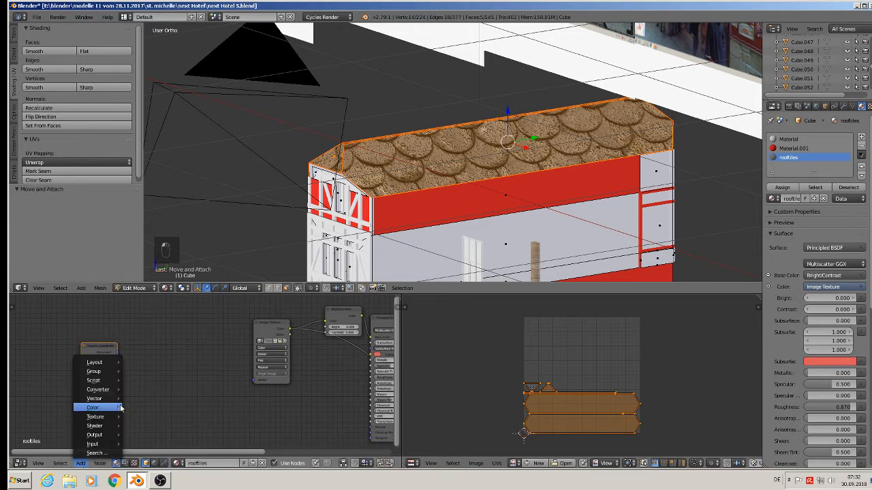
pyautogui.moveTo(106, 399)
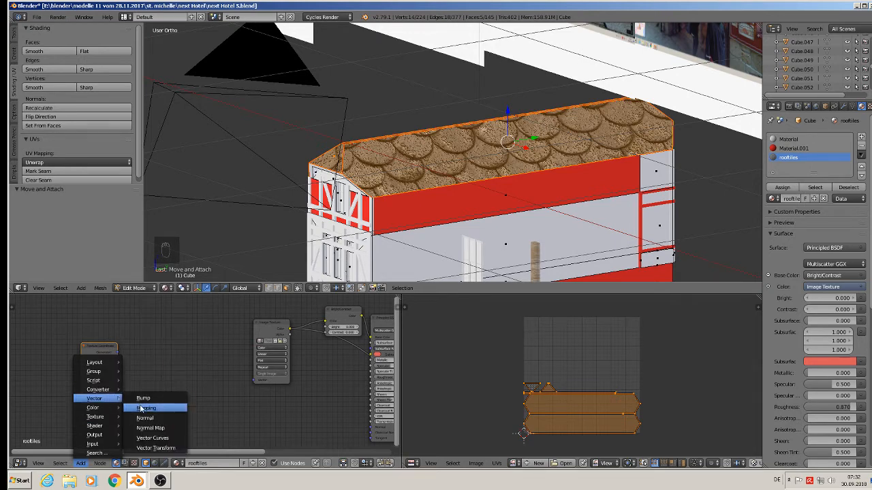
pyautogui.click(146, 408)
pyautogui.click(125, 368)
pyautogui.scroll(1, 122, 368)
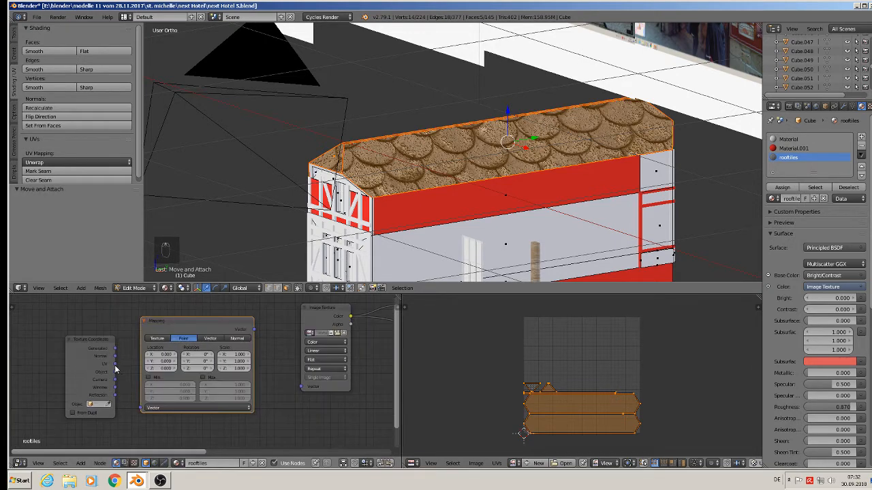
# Step: Link the Texture Coordinate UV output through the Mapping node, set to Texture, into the Image Texture's Vector input
pyautogui.moveTo(114, 363); pyautogui.dragTo(141, 408)
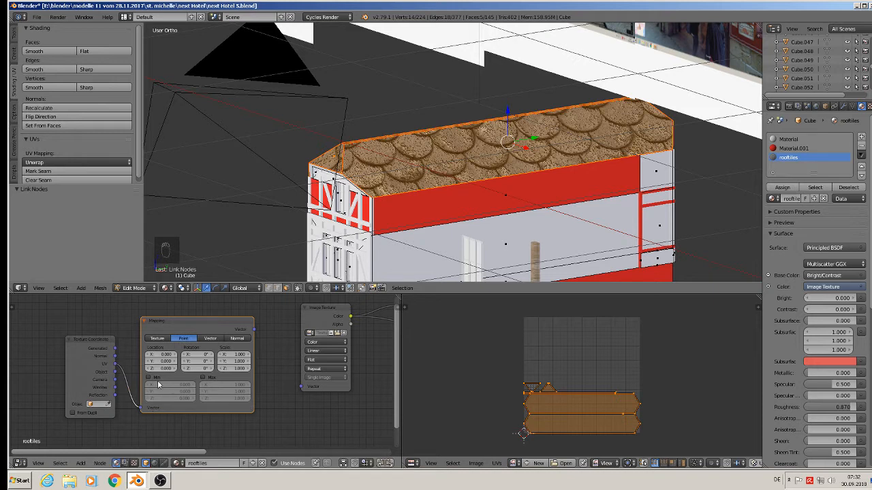
pyautogui.click(157, 338)
pyautogui.moveTo(255, 329); pyautogui.dragTo(305, 388)
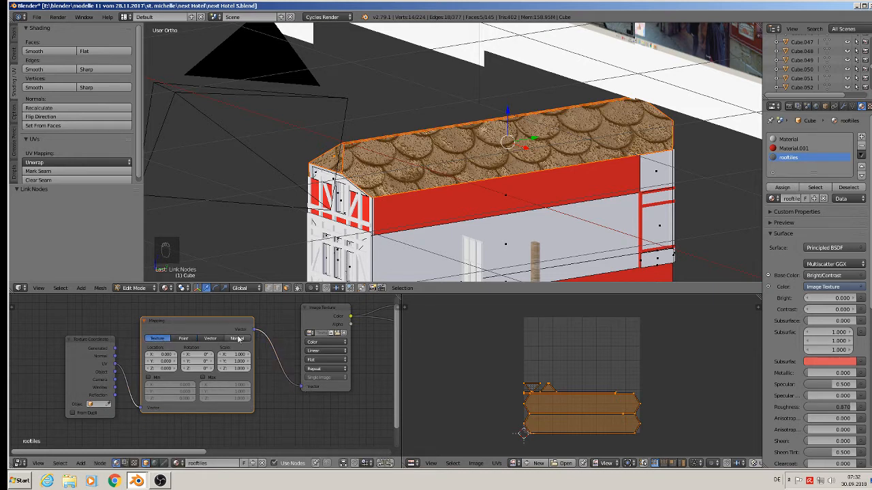
# Step: Set the Mapping node's X and Y scale to 0.2
pyautogui.moveTo(229, 351); pyautogui.dragTo(221, 363)
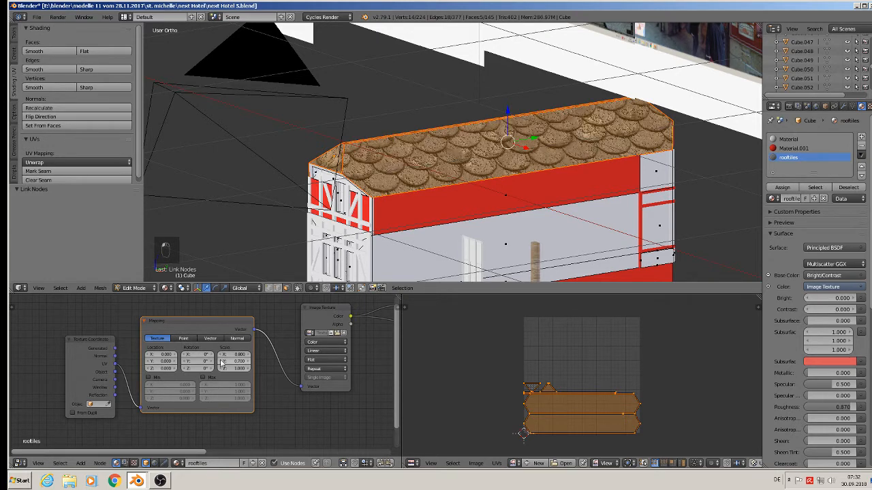
pyautogui.click(230, 361)
pyautogui.write('0.2')
pyautogui.press('Return')
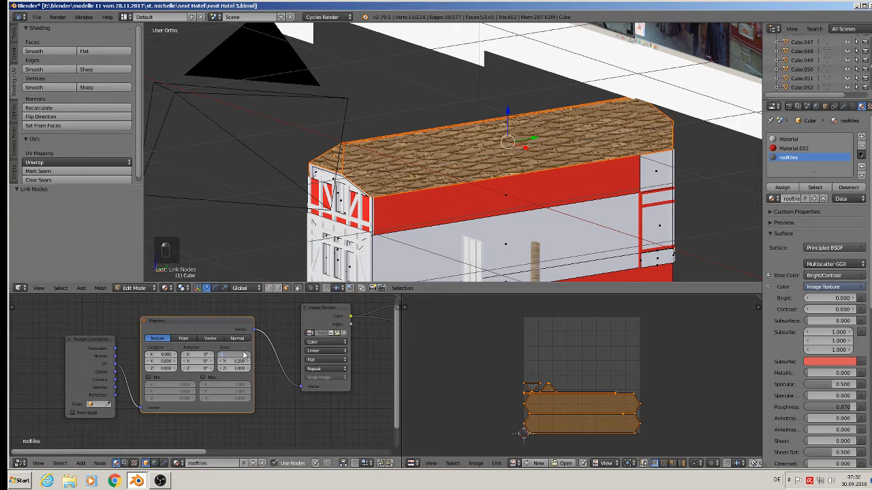
pyautogui.press('Return')
# Step: Deselect all roof faces and leave Edit Mode
pyautogui.press('a')
pyautogui.press('a')
pyautogui.press('a')
pyautogui.press('a')
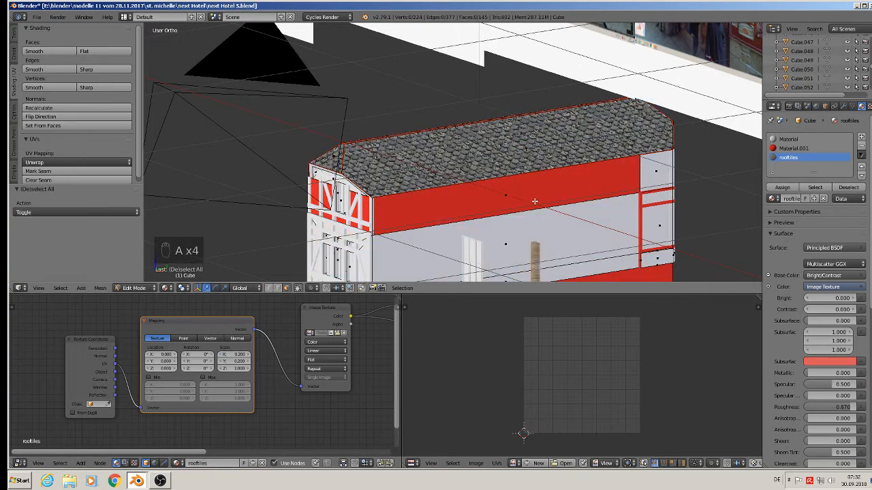
pyautogui.moveTo(525, 189); pyautogui.dragTo(463, 206, button='middle')
pyautogui.press('Tab')
pyautogui.scroll(-2, 558, 179)
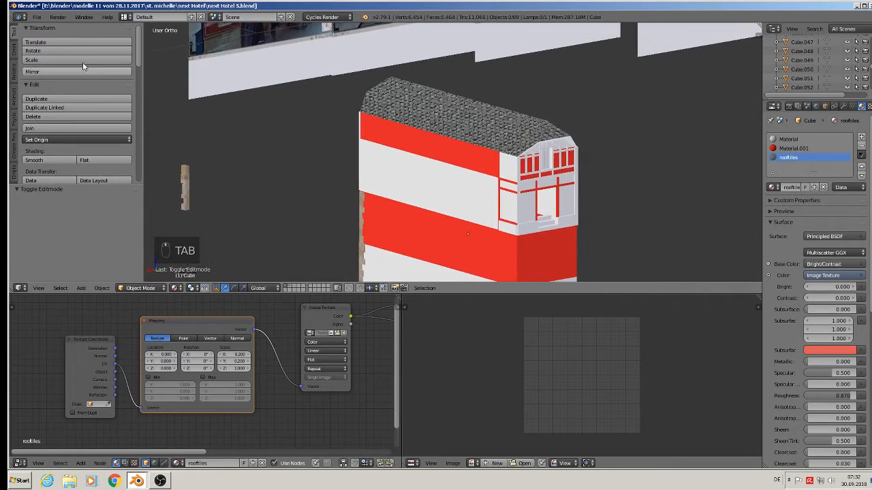
# Step: Save the hotel file
pyautogui.click(36, 17)
pyautogui.click(60, 87)
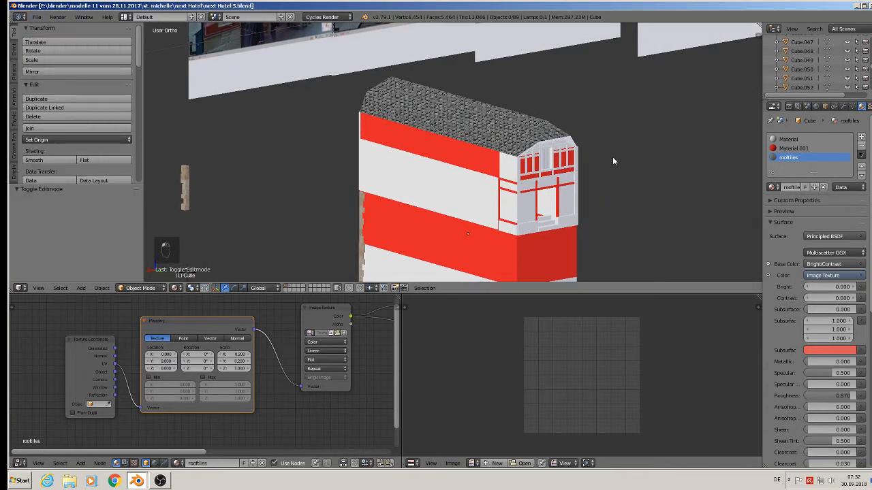
pyautogui.scroll(2, 608, 154)
pyautogui.keyDown('shift'); pyautogui.moveTo(565, 214); pyautogui.dragTo(502, 134, button='middle'); pyautogui.keyUp('shift')
pyautogui.scroll(-3, 501, 133)
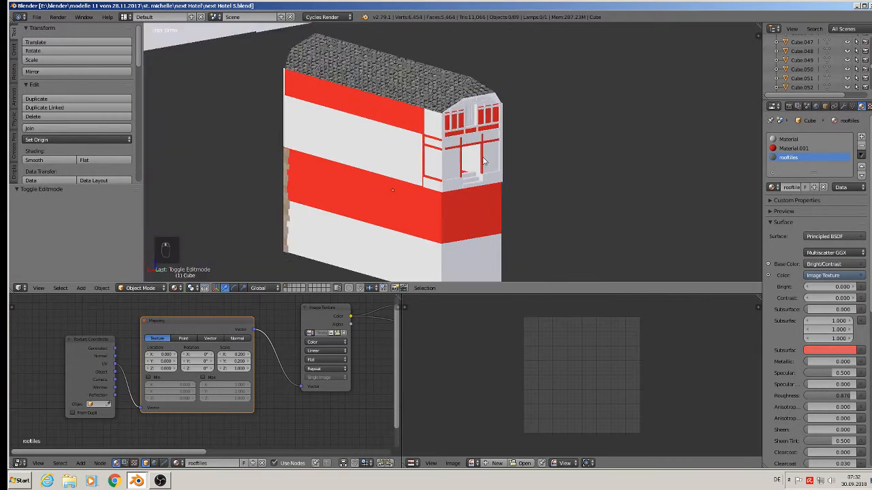
pyautogui.moveTo(497, 204); pyautogui.dragTo(522, 148, button='middle')
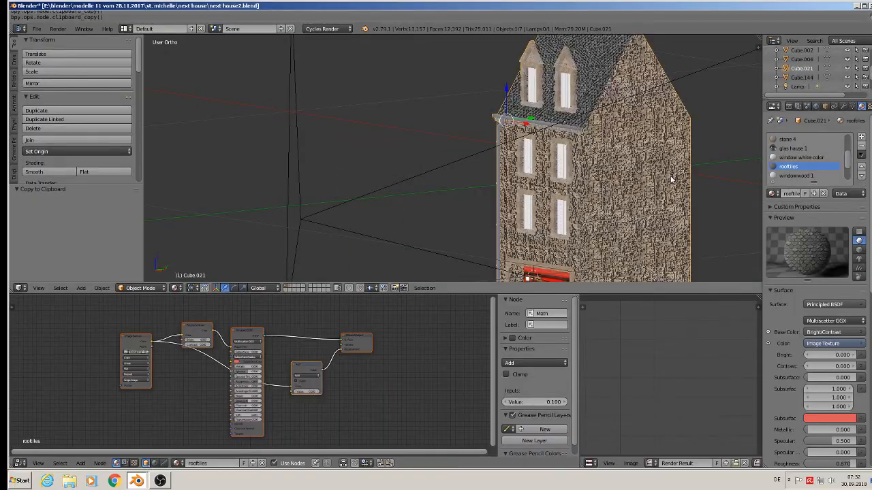
# Step: Inspect the stone house's roof and gutter in the next house2 file
pyautogui.scroll(5, 620, 184)
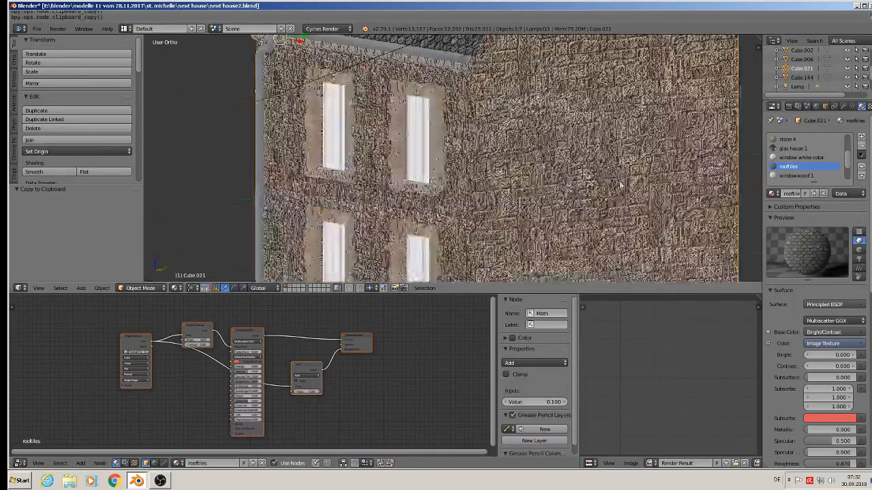
pyautogui.scroll(2, 620, 184)
pyautogui.moveTo(576, 189); pyautogui.dragTo(471, 216, button='middle')
pyautogui.scroll(-6, 613, 206)
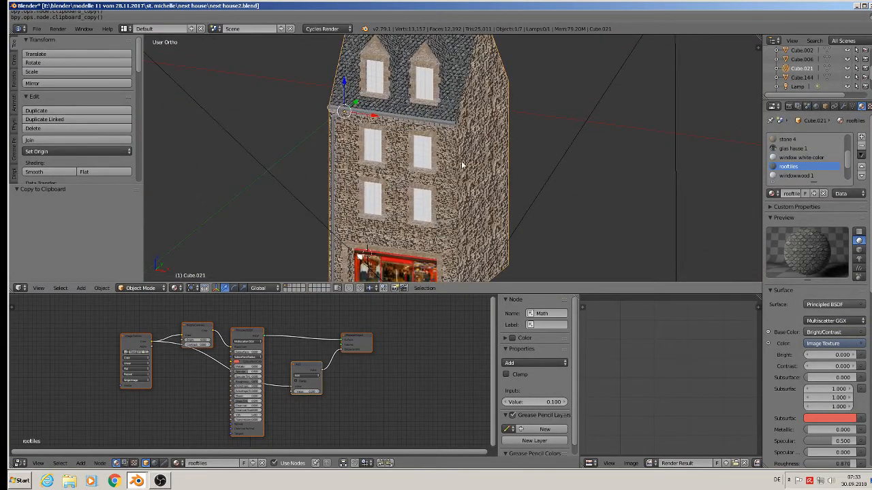
pyautogui.moveTo(462, 166)
pyautogui.mouseDown(button='middle')
pyautogui.moveTo(483, 203)
pyautogui.moveTo(444, 175)
pyautogui.moveTo(455, 170)
pyautogui.mouseUp(button='middle')
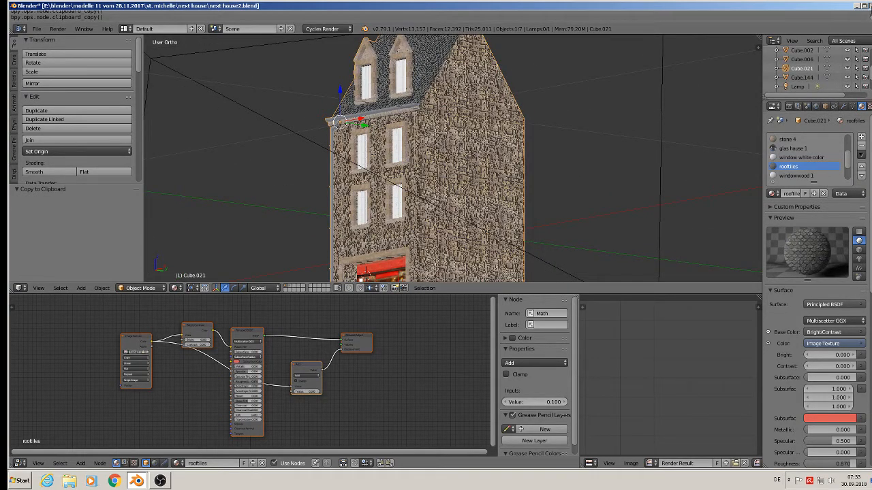
pyautogui.hotkey('alt', 'F4')
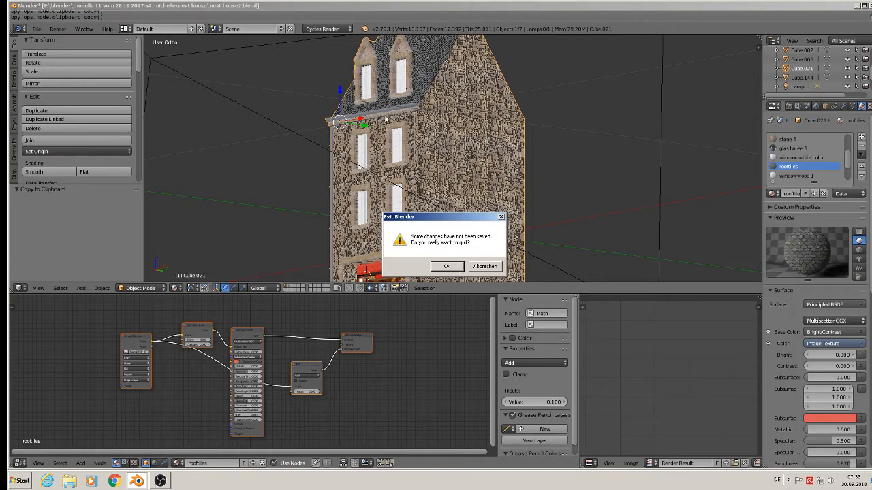
pyautogui.click(485, 266)
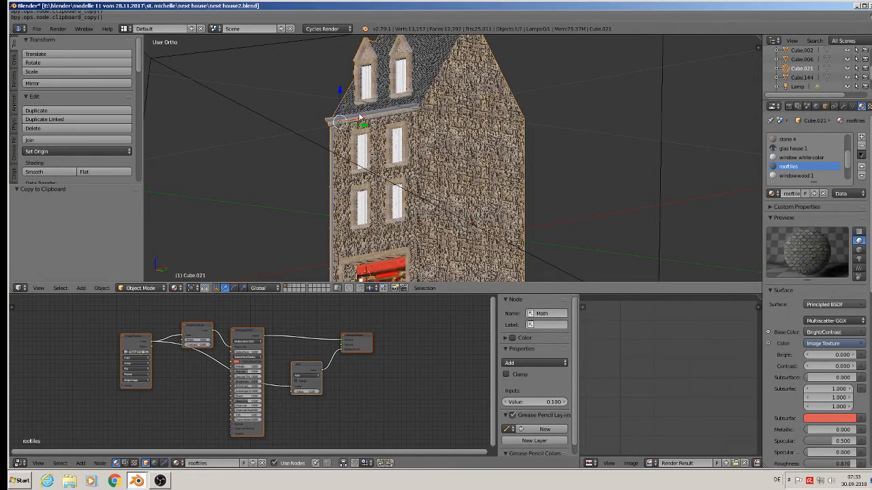
# Step: Select the stone house object and enter its Edit Mode near the roof gutter
pyautogui.moveTo(359, 117); pyautogui.dragTo(346, 147, button='middle')
pyautogui.rightClick(347, 148)
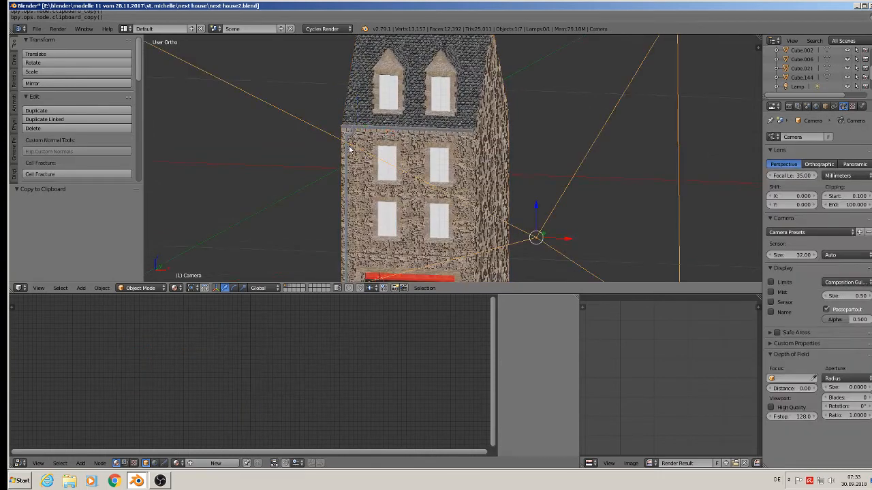
pyautogui.rightClick(346, 153)
pyautogui.press('Tab')
pyautogui.scroll(5, 361, 128)
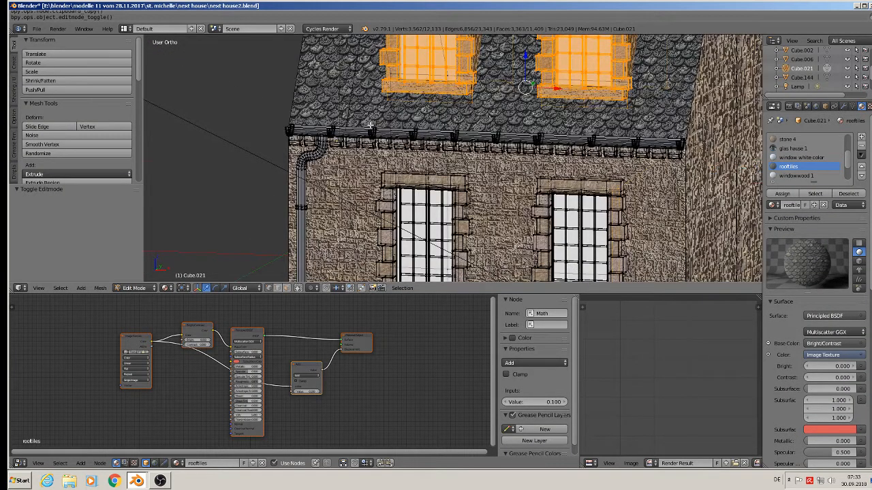
pyautogui.scroll(3, 325, 136)
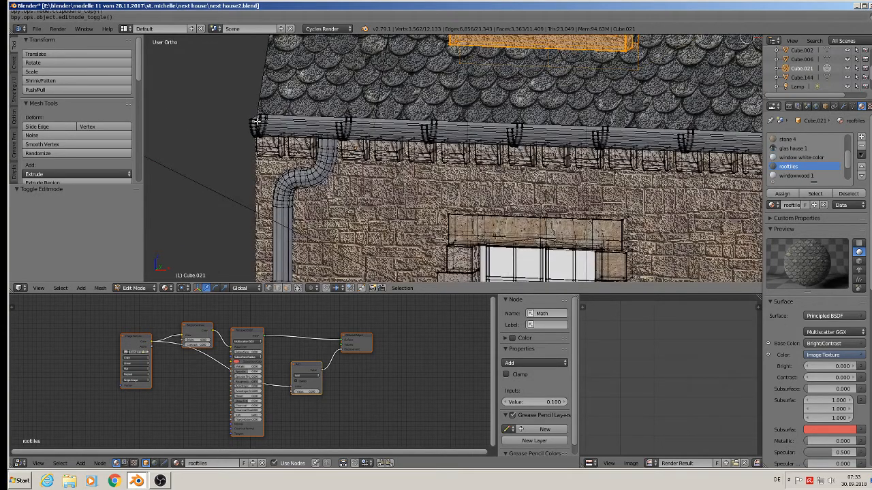
pyautogui.press('l')
pyautogui.press('l')
pyautogui.press('l')
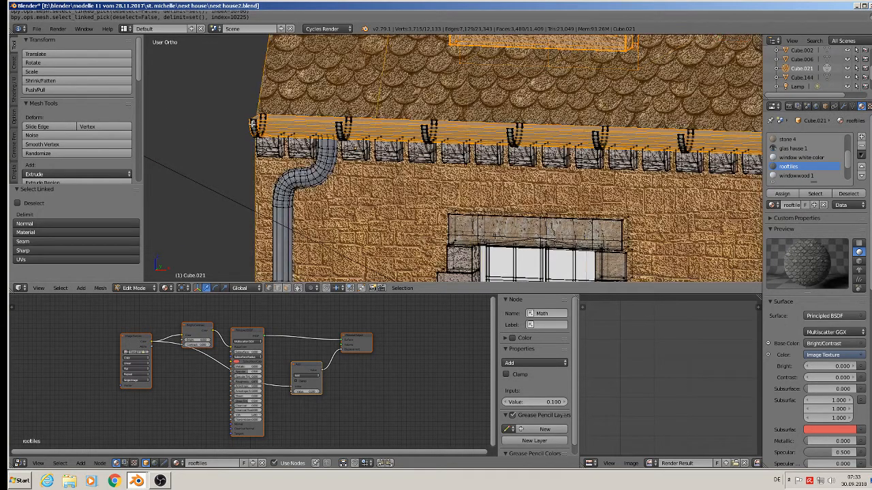
pyautogui.press('a')
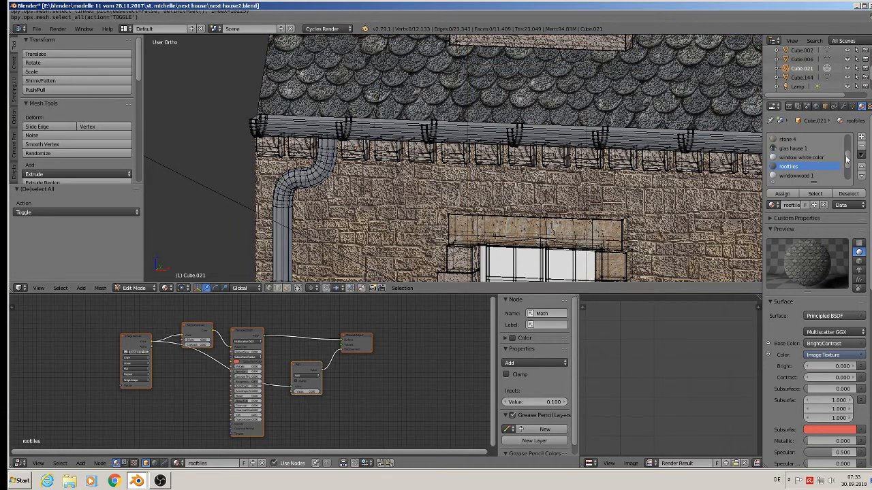
# Step: Select all faces of the stone house that use the metal material, the gutter and downpipe
pyautogui.moveTo(847, 160); pyautogui.dragTo(849, 183)
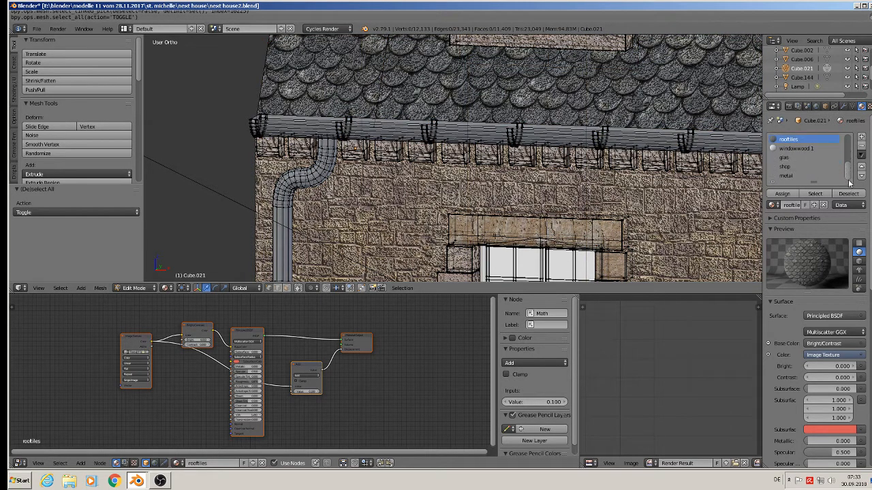
pyautogui.click(799, 177)
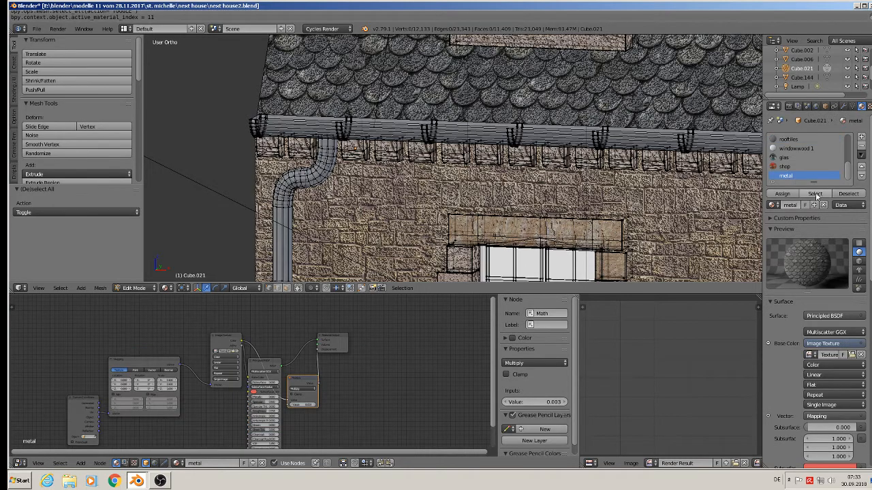
pyautogui.click(815, 195)
pyautogui.scroll(-5, 439, 131)
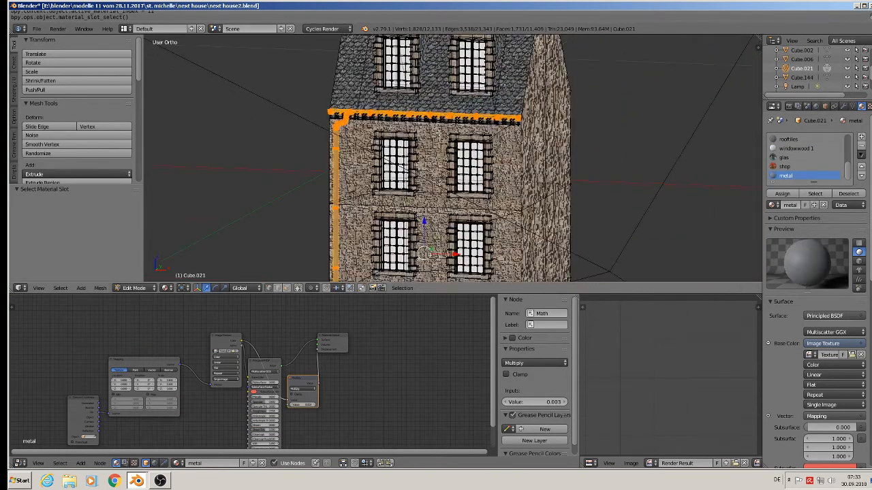
# Step: Duplicate the selected gutter faces, separate them into their own object, and leave Edit Mode
pyautogui.hotkey('shift', 'd')
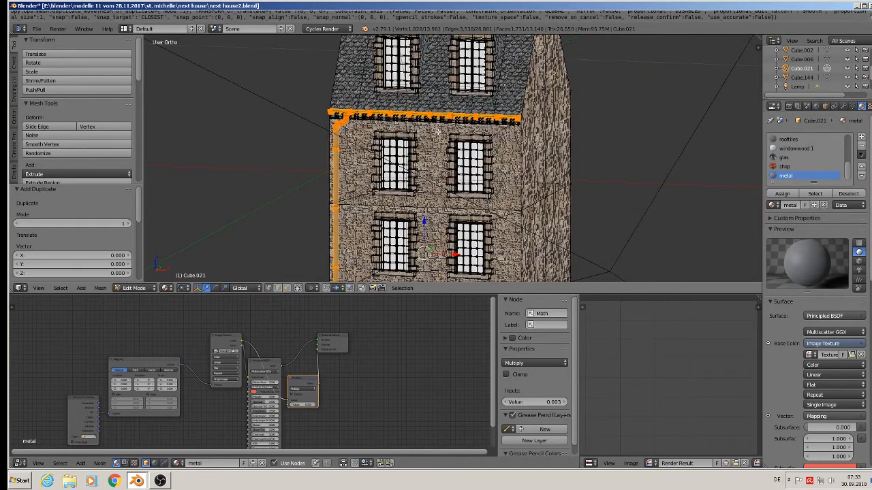
pyautogui.press('p')
pyautogui.click(436, 135)
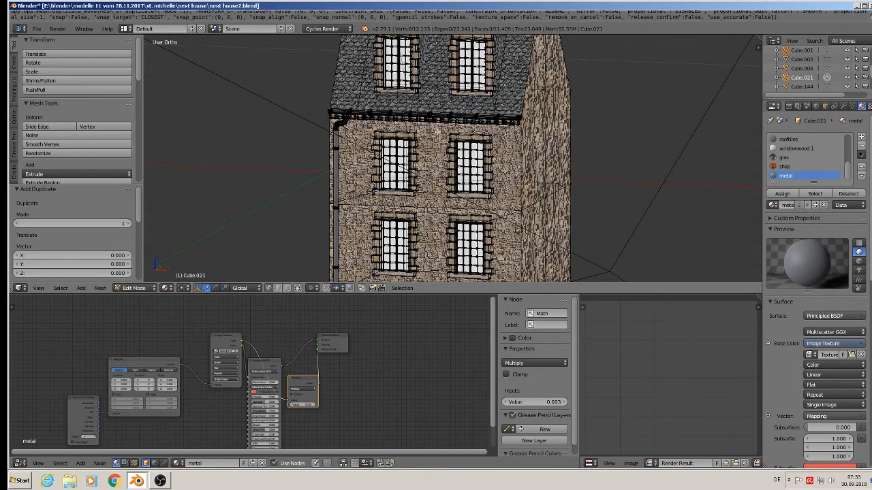
pyautogui.press('Tab')
# Step: Move the separated gutter object slightly along X and copy it to the buffer
pyautogui.rightClick(349, 117)
pyautogui.moveTo(384, 120); pyautogui.dragTo(258, 134)
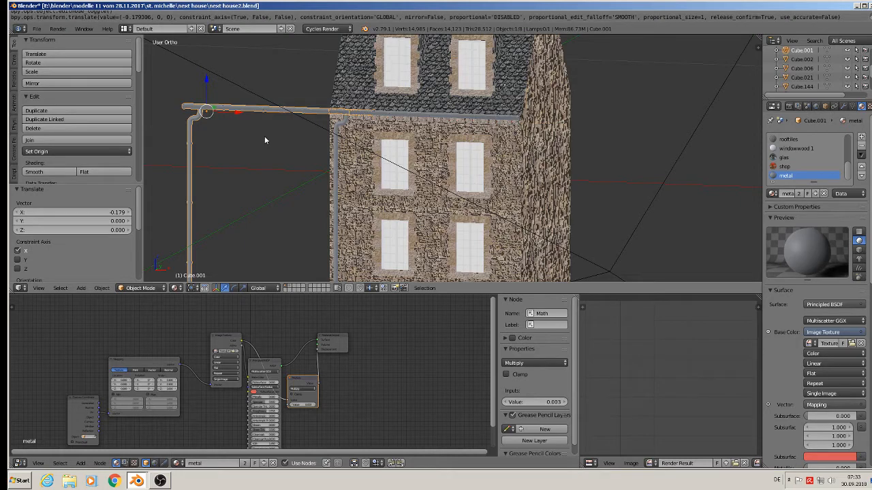
pyautogui.hotkey('ctrl', 'c')
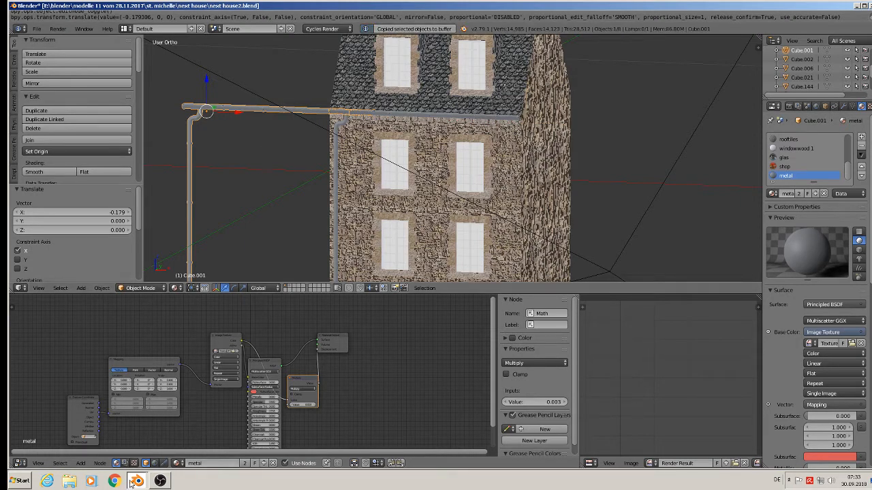
# Step: Switch to the hotel file and paste the copied gutter object into the scene
pyautogui.hotkey('alt', 'Tab')
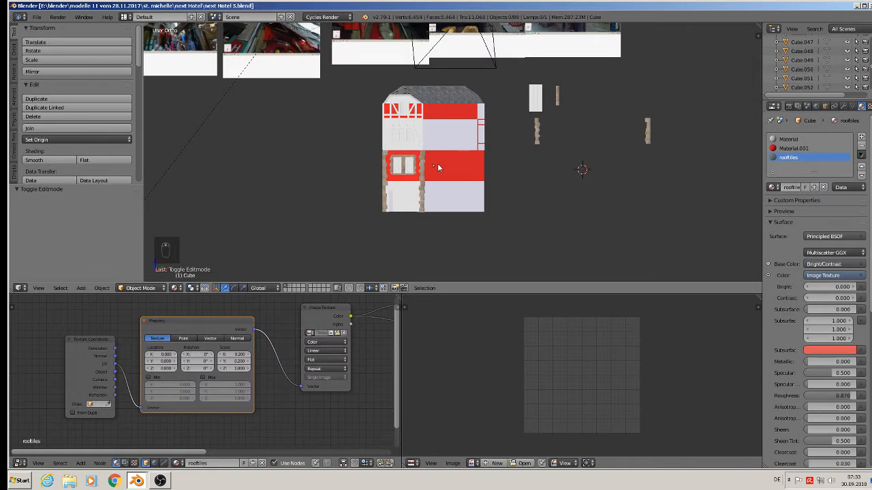
pyautogui.hotkey('ctrl', 'v')
pyautogui.scroll(-5, 429, 153)
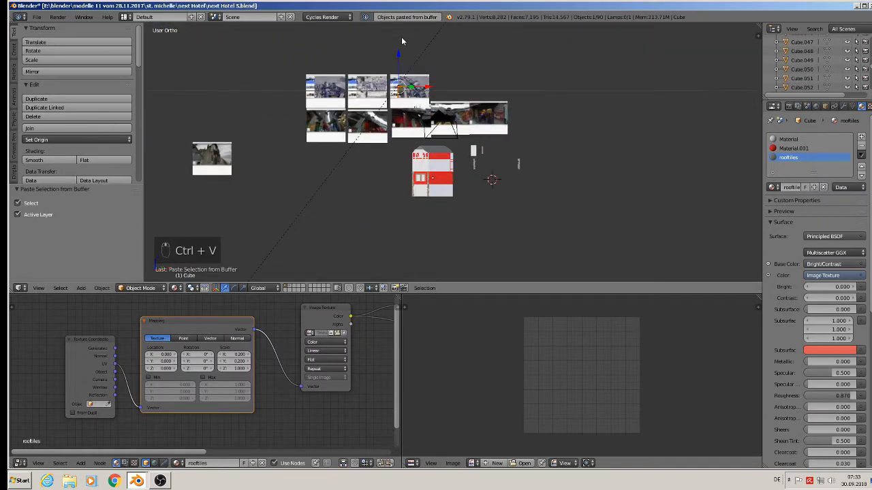
# Step: Move the pasted gutter down along Z and along X to the hotel's front facade
pyautogui.moveTo(400, 56); pyautogui.dragTo(400, 140)
pyautogui.scroll(4, 412, 183)
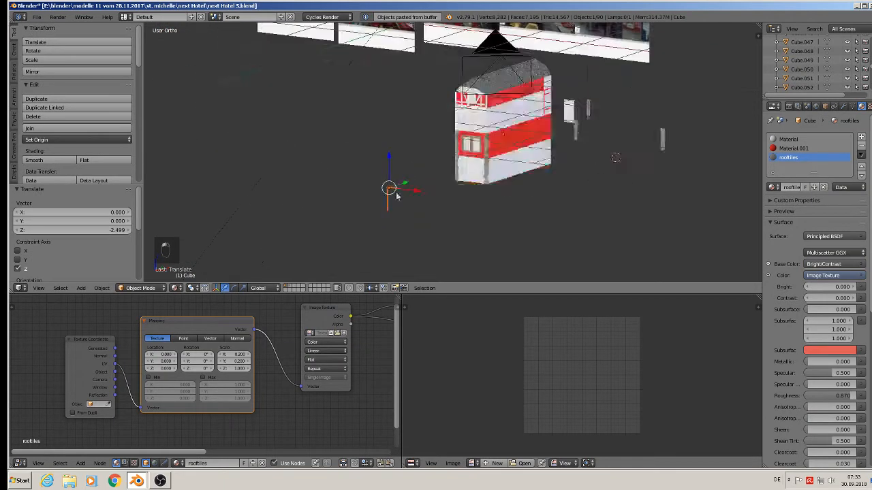
pyautogui.moveTo(411, 182); pyautogui.dragTo(709, 75)
pyautogui.keyDown('shift'); pyautogui.moveTo(708, 75); pyautogui.dragTo(491, 237, button='middle'); pyautogui.keyUp('shift')
pyautogui.moveTo(479, 216); pyautogui.dragTo(510, 205)
pyautogui.moveTo(507, 207); pyautogui.dragTo(523, 222, button='middle')
pyautogui.moveTo(509, 230); pyautogui.dragTo(385, 157)
# Step: Scale the gutter uniformly by about 2.2 to fit the hotel, then deselect everything
pyautogui.press('s')
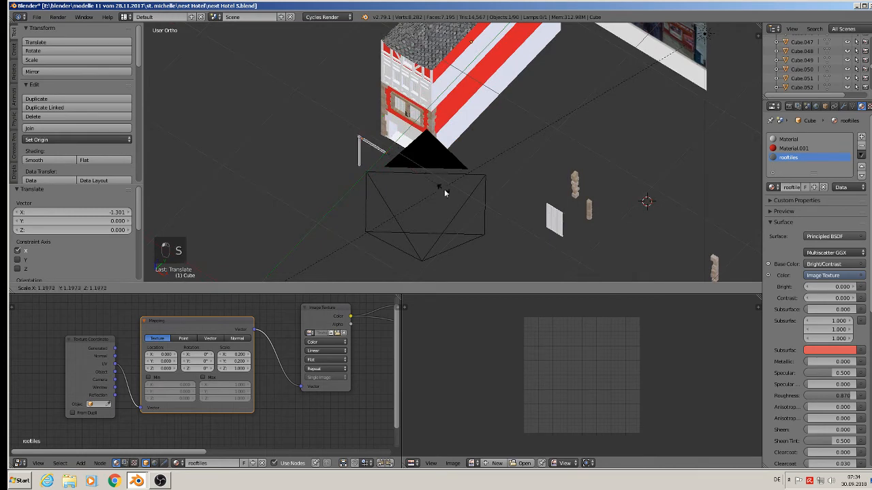
pyautogui.click(487, 260)
pyautogui.moveTo(468, 239); pyautogui.dragTo(512, 177, button='middle')
pyautogui.scroll(2, 470, 180)
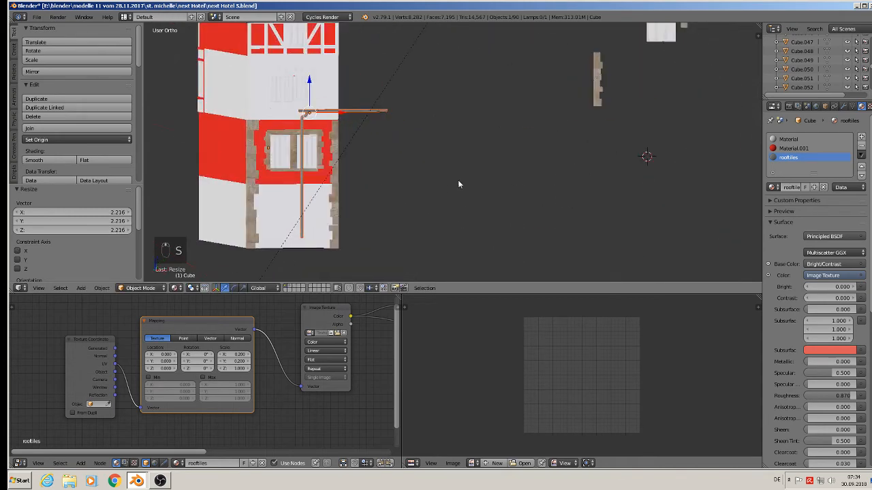
pyautogui.moveTo(457, 180); pyautogui.dragTo(425, 194, button='middle')
pyautogui.moveTo(405, 163); pyautogui.dragTo(545, 206, button='middle')
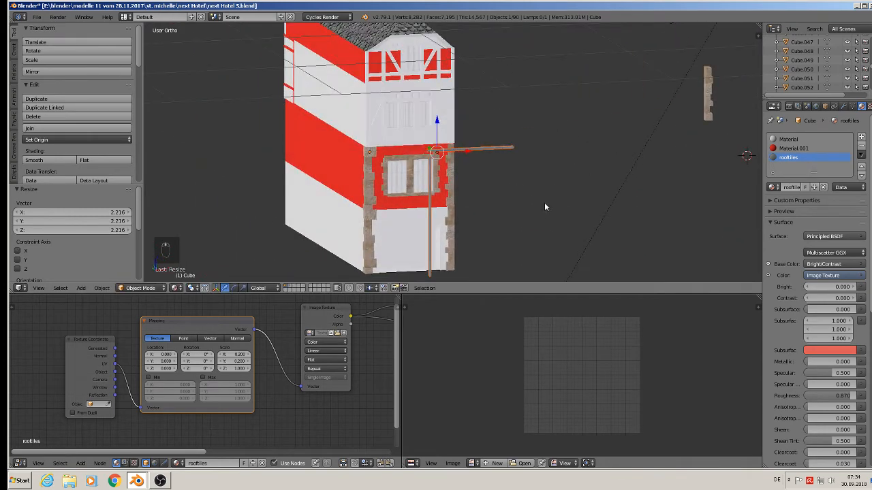
pyautogui.press('a')
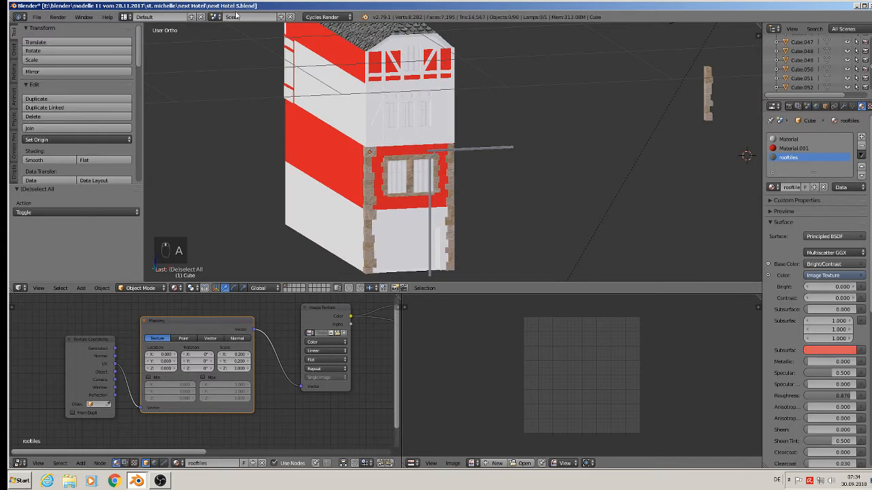
# Step: Browse the st. michelle model folder in the file explorer to review the other house thumbnails
pyautogui.click(36, 17)
pyautogui.click(49, 88)
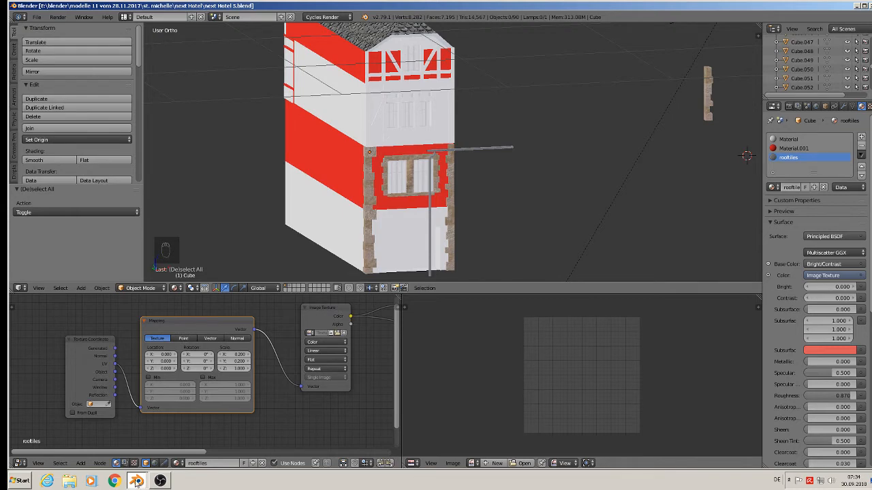
pyautogui.click(69, 481)
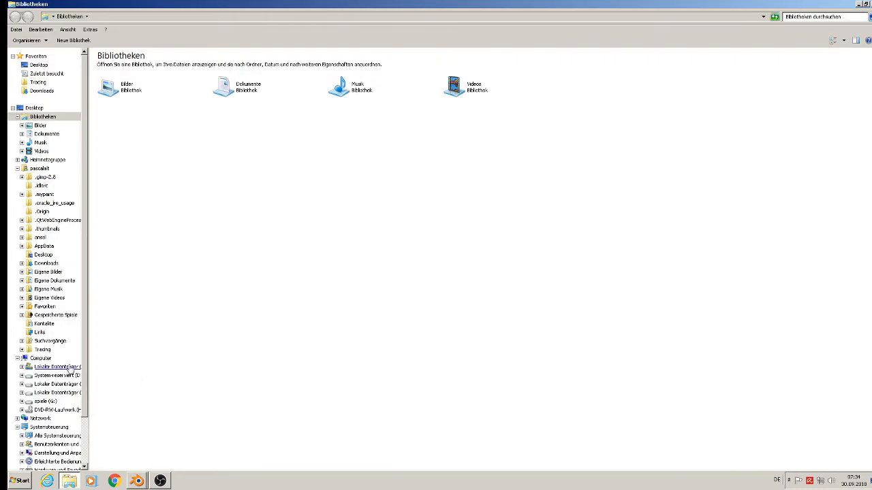
pyautogui.click(71, 385)
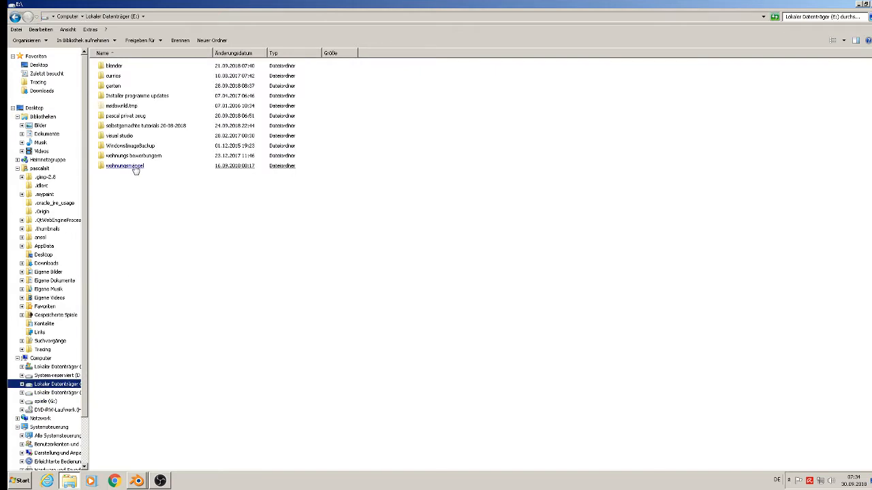
pyautogui.doubleClick(120, 67)
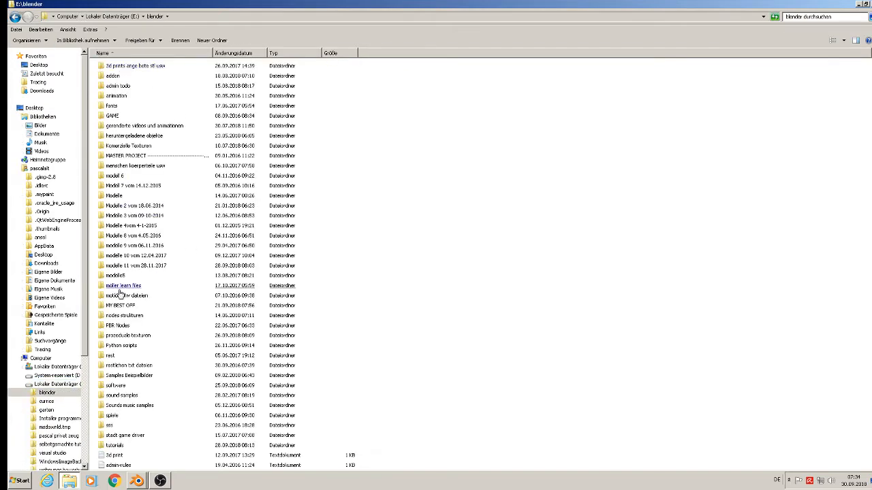
pyautogui.doubleClick(136, 265)
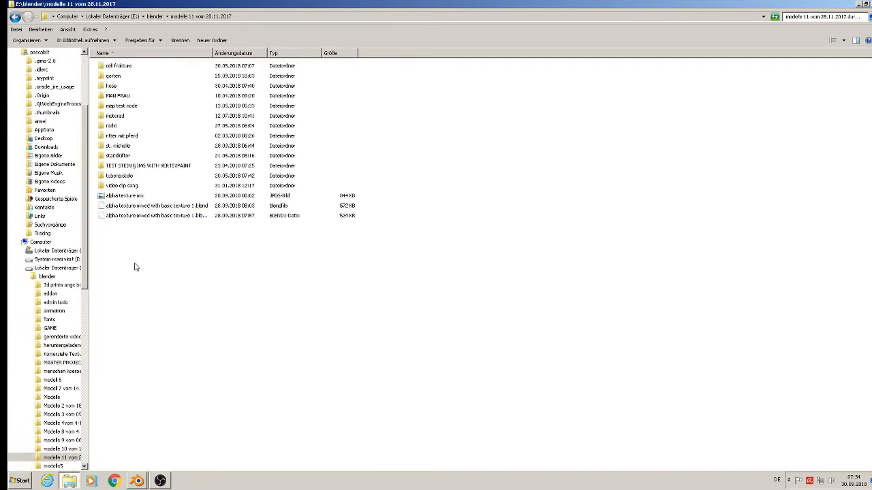
pyautogui.doubleClick(131, 149)
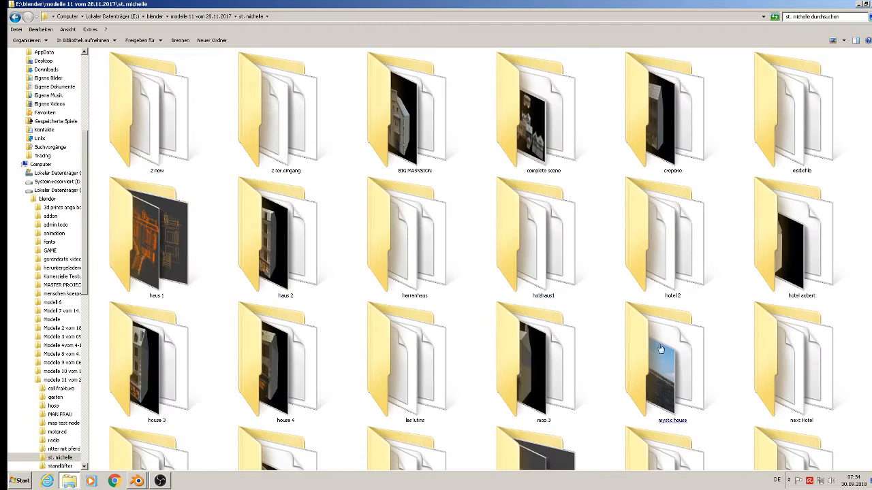
pyautogui.scroll(-10, 653, 349)
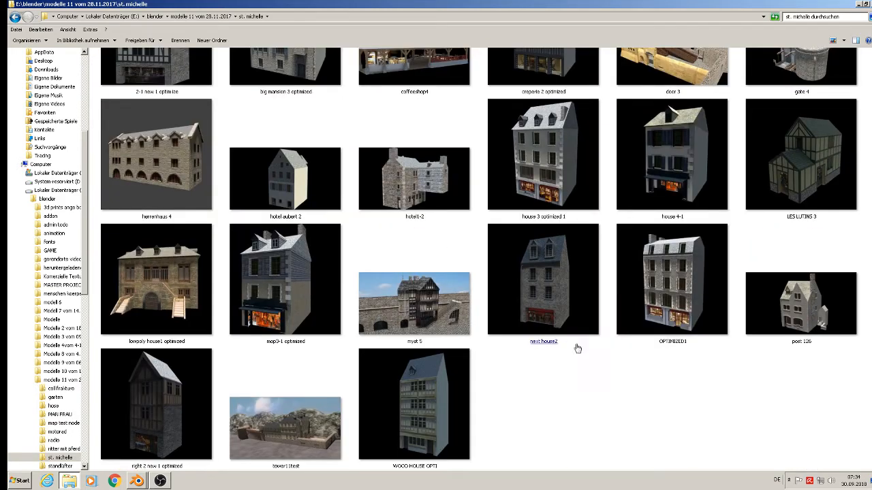
pyautogui.click(670, 258)
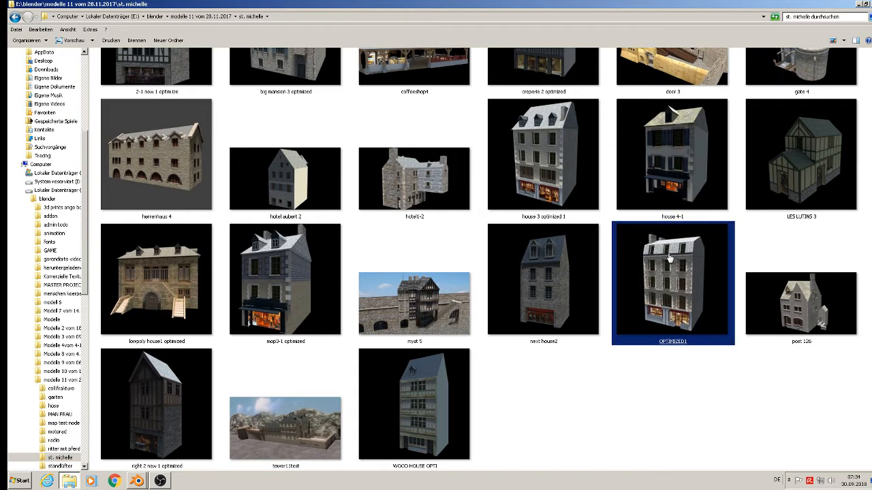
pyautogui.click(831, 332)
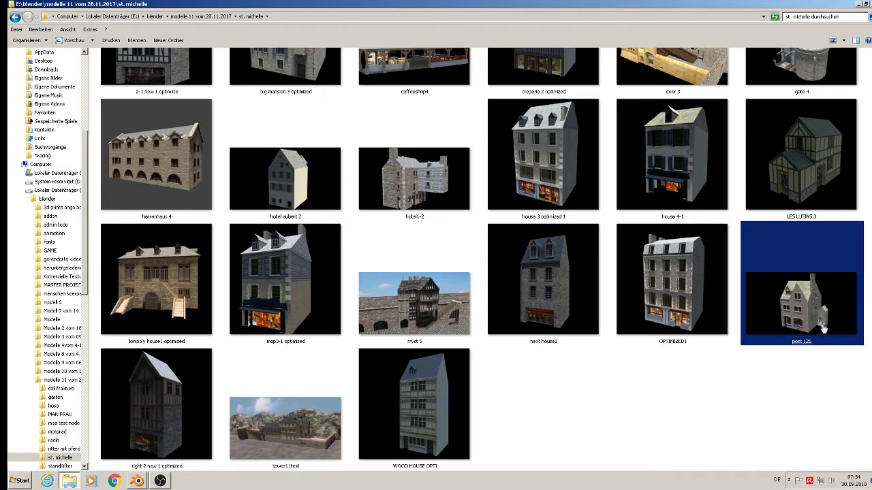
pyautogui.click(136, 418)
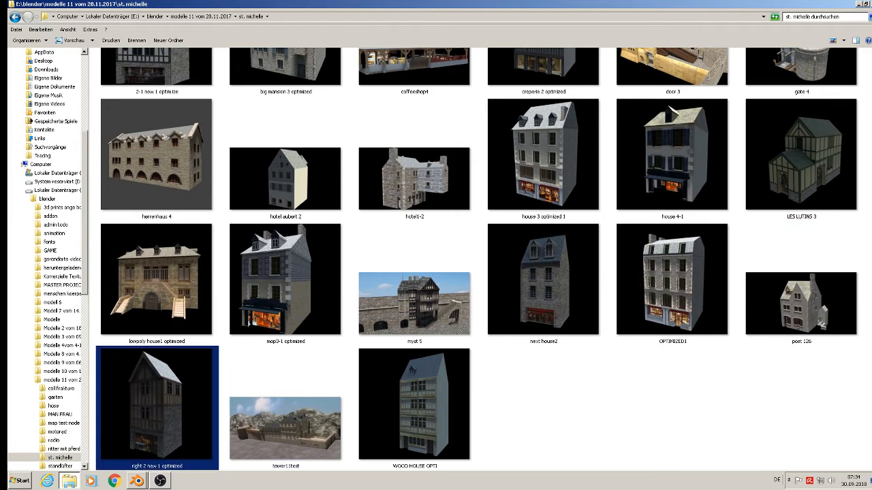
pyautogui.click(860, 5)
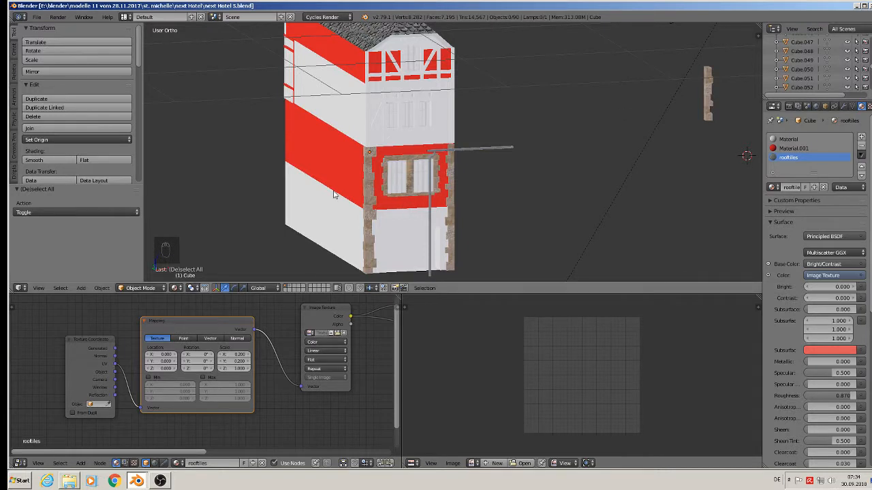
# Step: Append the putz material from 2-1 new 1.blend in the 2 new folder into the hotel file
pyautogui.click(36, 18)
pyautogui.click(47, 164)
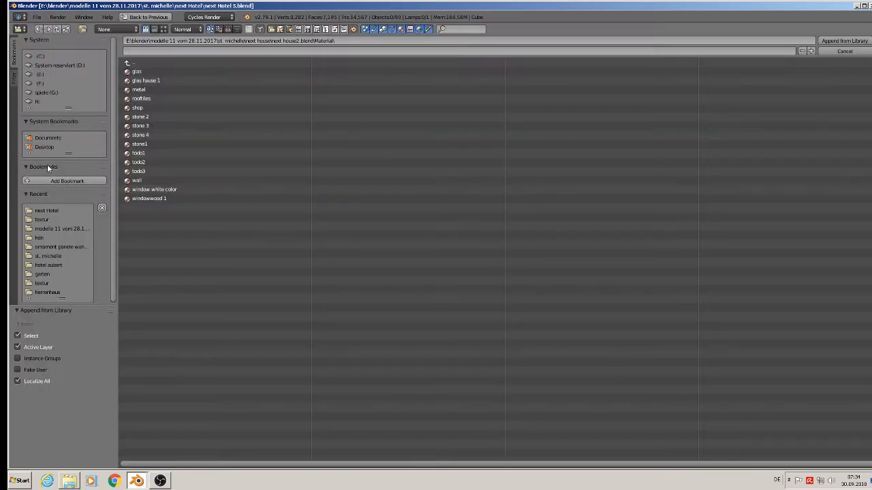
pyautogui.click(130, 62)
pyautogui.click(131, 59)
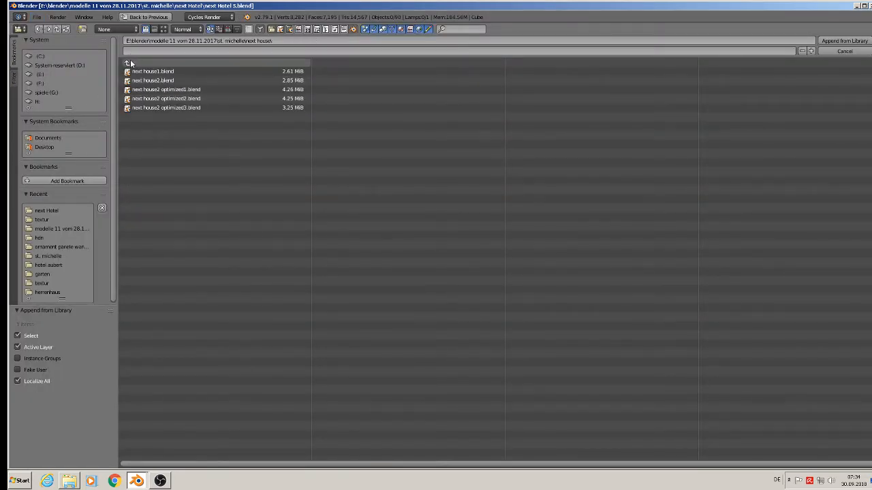
pyautogui.click(131, 60)
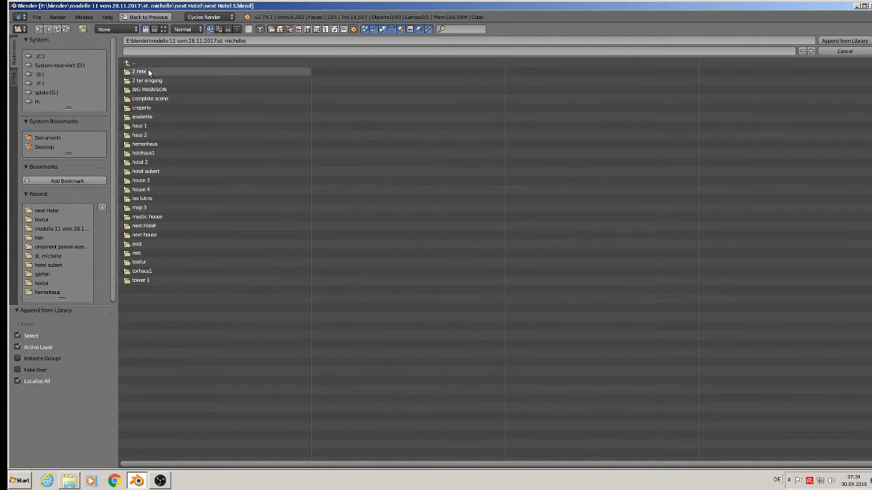
pyautogui.click(143, 71)
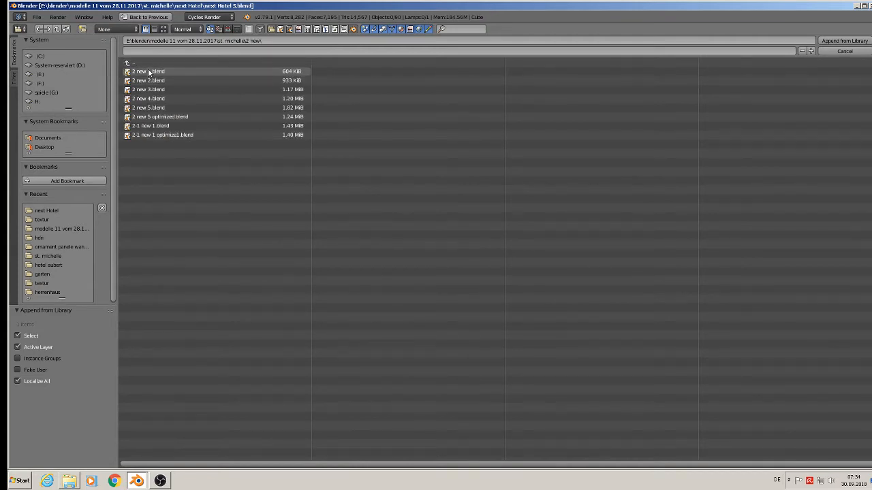
pyautogui.click(161, 126)
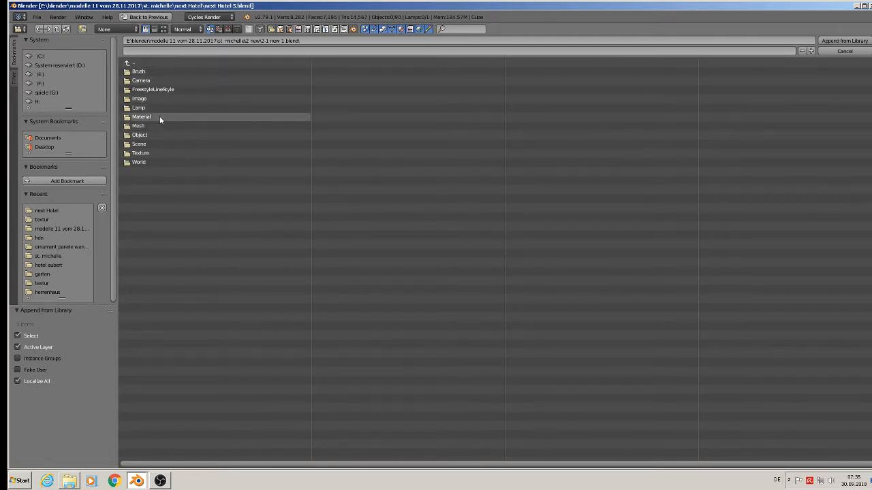
pyautogui.click(149, 118)
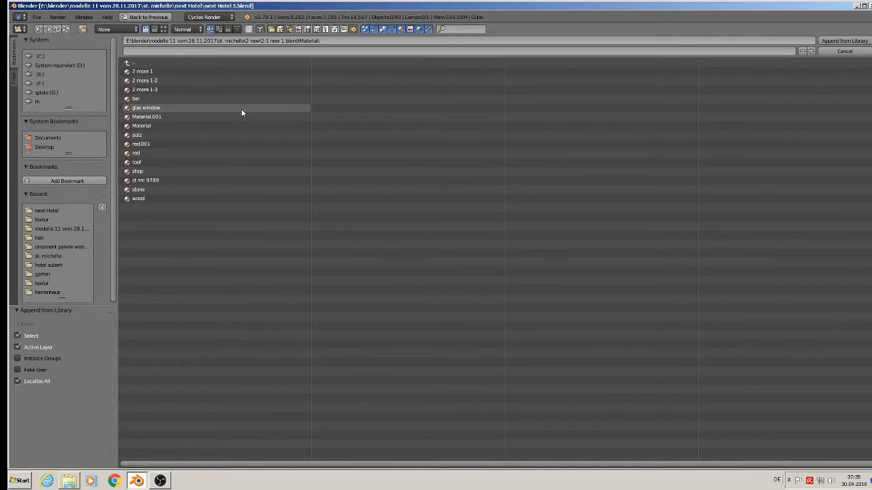
pyautogui.doubleClick(167, 136)
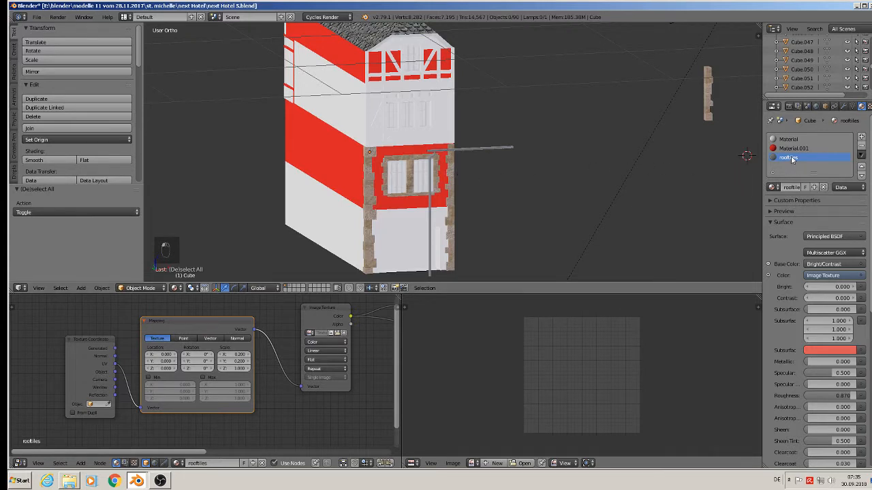
# Step: Add a new material slot to the cube and set it to the putz material
pyautogui.scroll(-2, 301, 366)
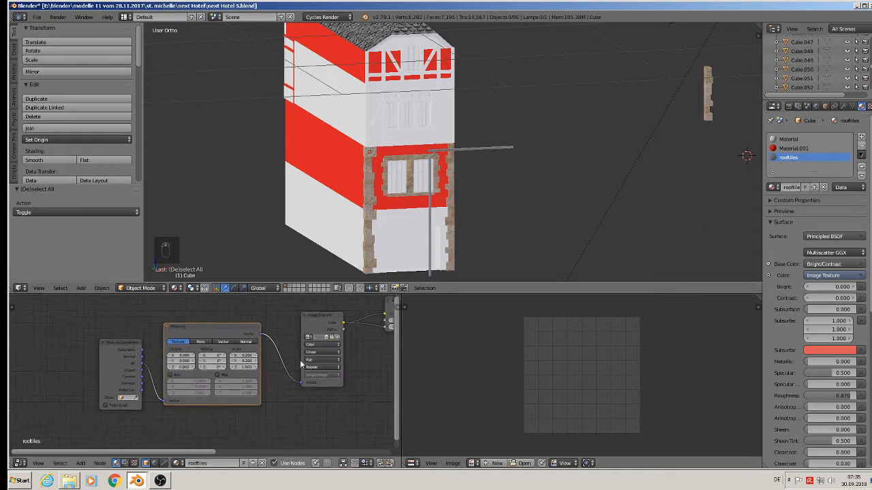
pyautogui.click(772, 187)
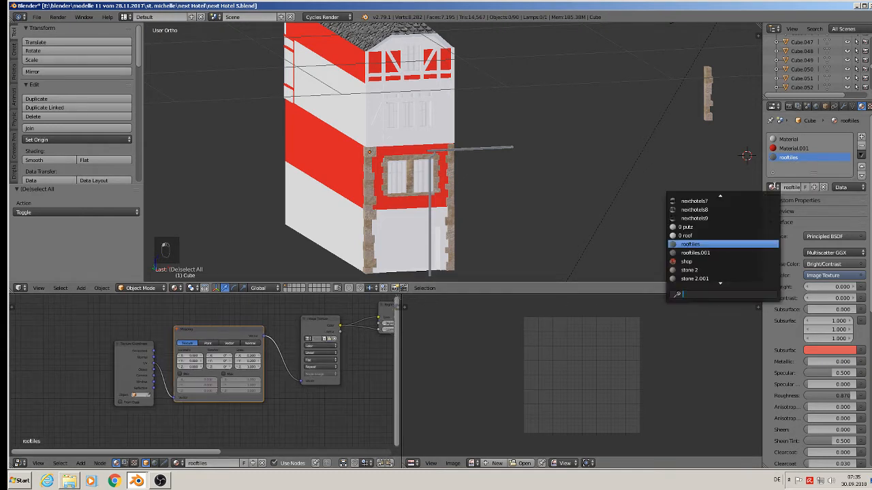
pyautogui.click(861, 136)
pyautogui.click(773, 187)
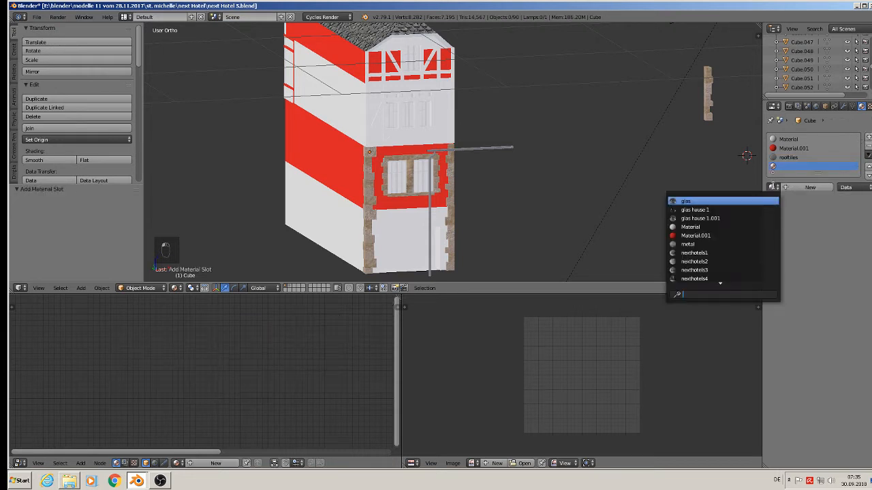
pyautogui.scroll(-10, 730, 266)
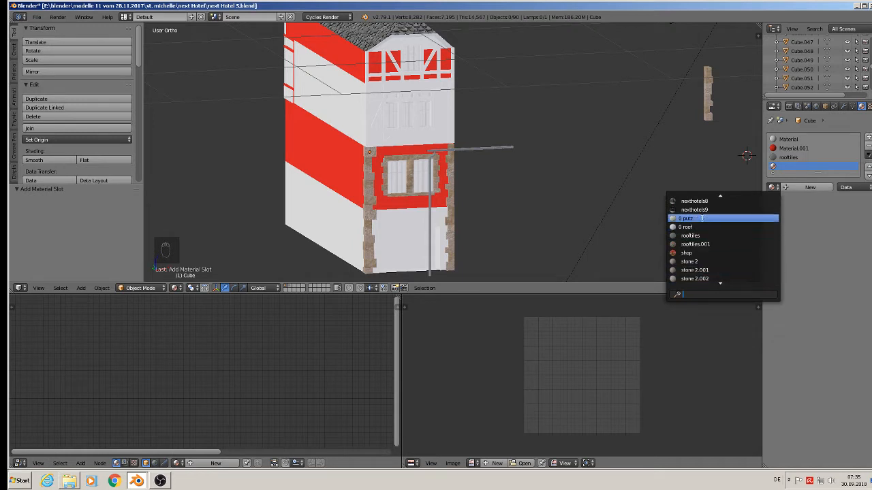
pyautogui.click(704, 217)
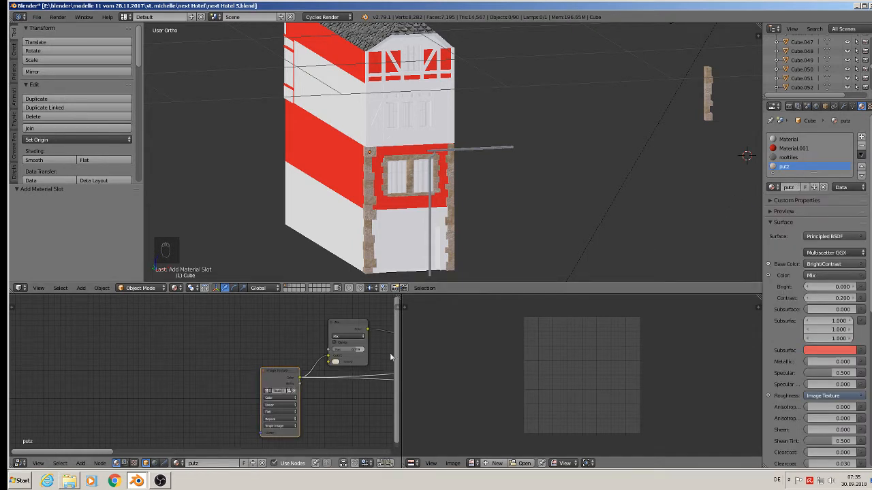
pyautogui.moveTo(353, 346); pyautogui.dragTo(216, 333, button='middle')
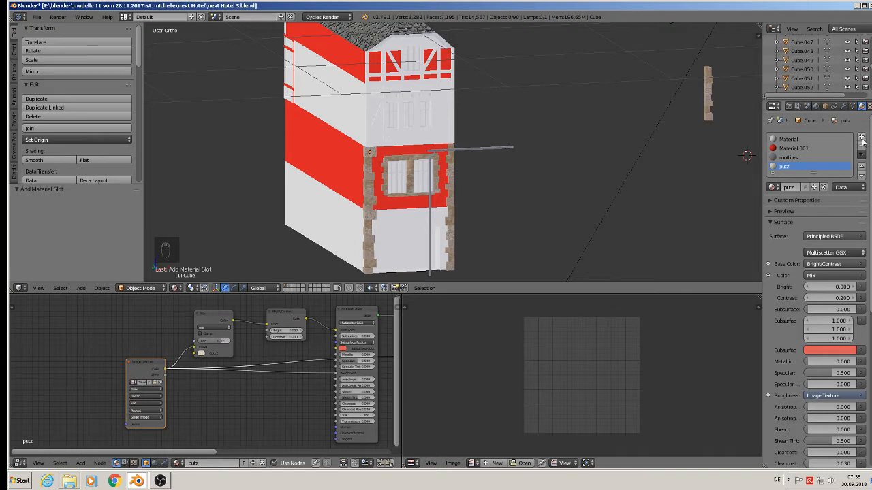
pyautogui.rightClick(379, 102)
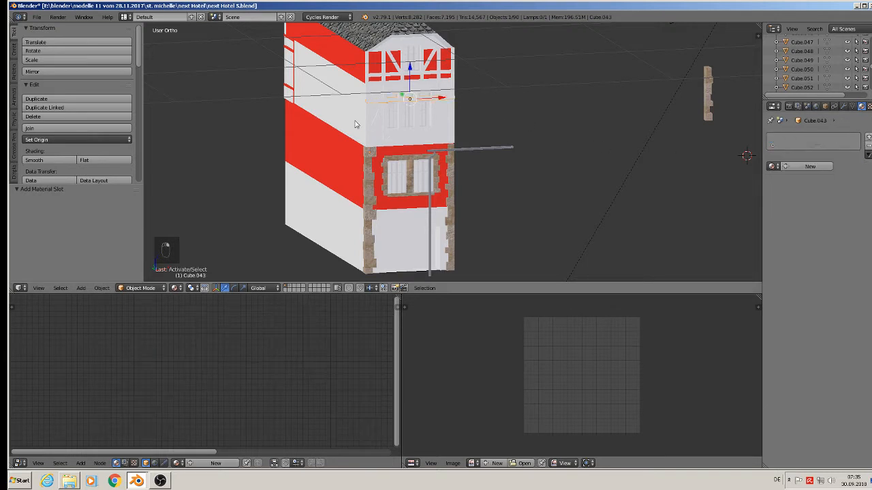
pyautogui.rightClick(355, 123)
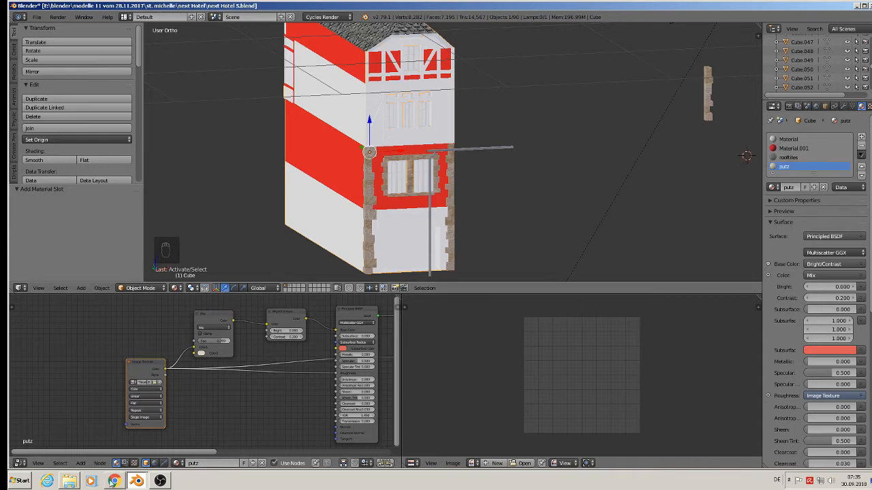
# Step: Append the stone material from 2-1 new 1.blend into the hotel file
pyautogui.click(38, 17)
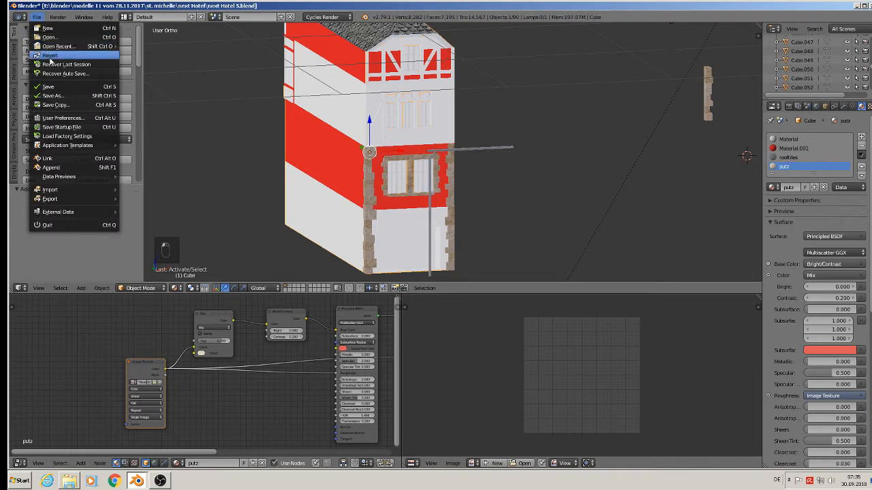
pyautogui.click(53, 167)
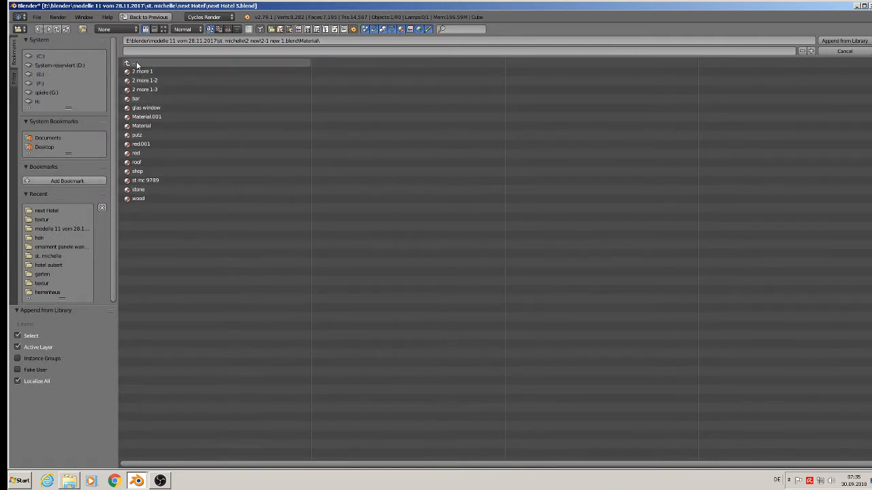
pyautogui.doubleClick(162, 194)
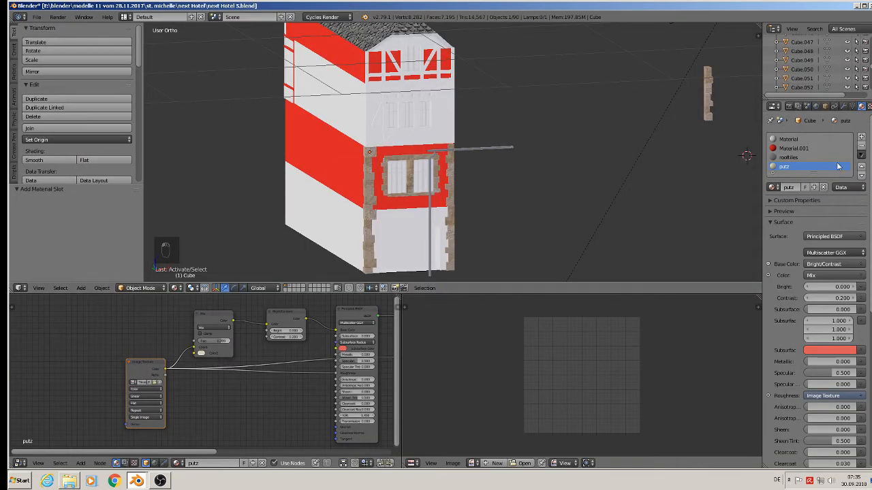
# Step: Add another material slot to the cube and set it to the stone material
pyautogui.moveTo(814, 173); pyautogui.dragTo(815, 206)
pyautogui.click(860, 137)
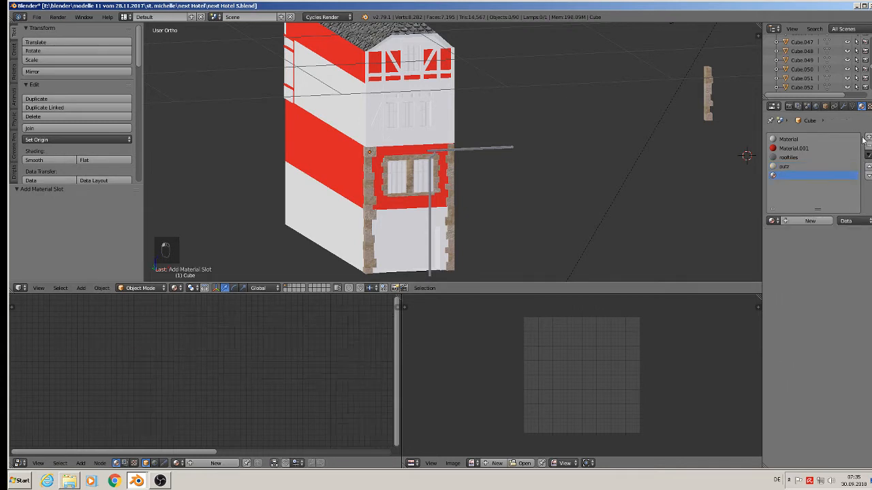
pyautogui.click(774, 221)
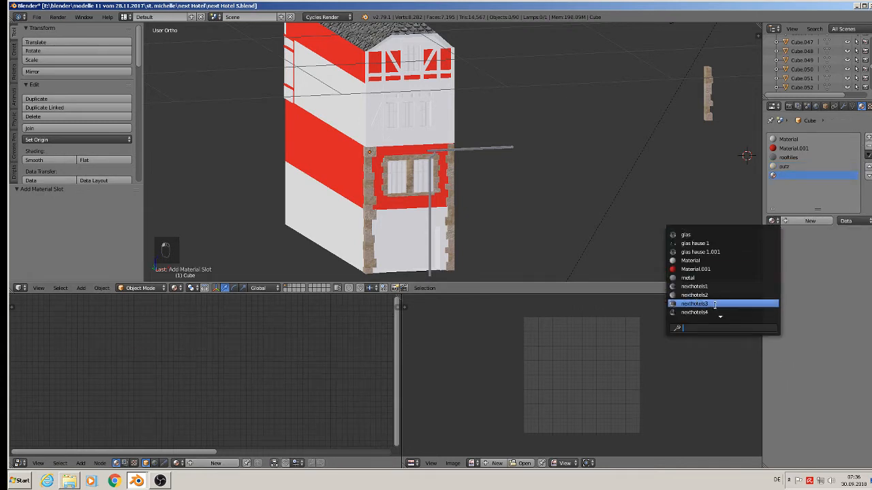
pyautogui.scroll(-10, 716, 310)
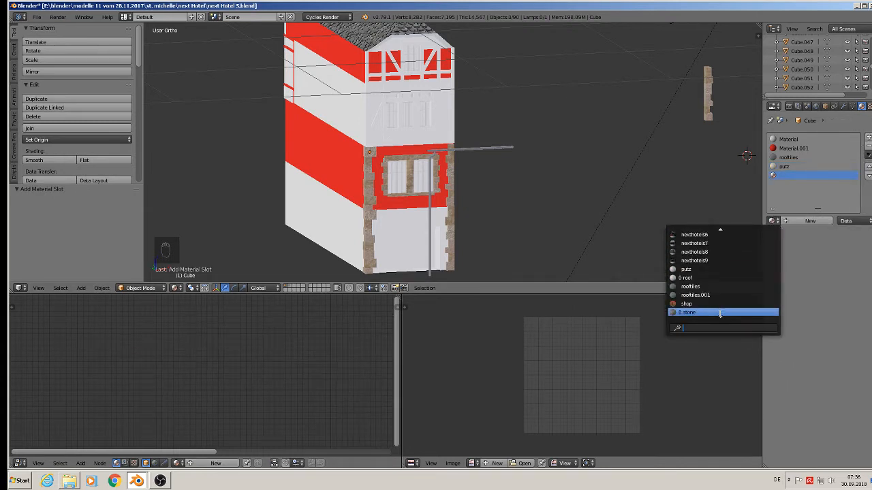
pyautogui.scroll(-1, 720, 314)
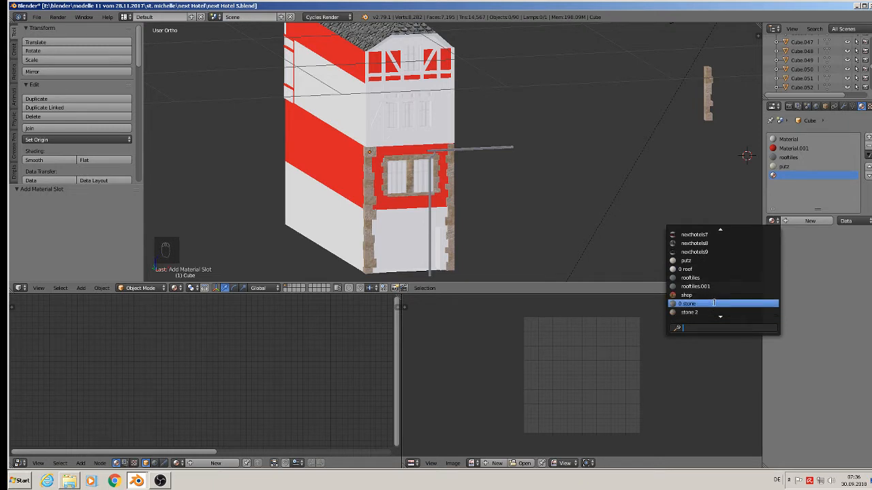
pyautogui.click(714, 303)
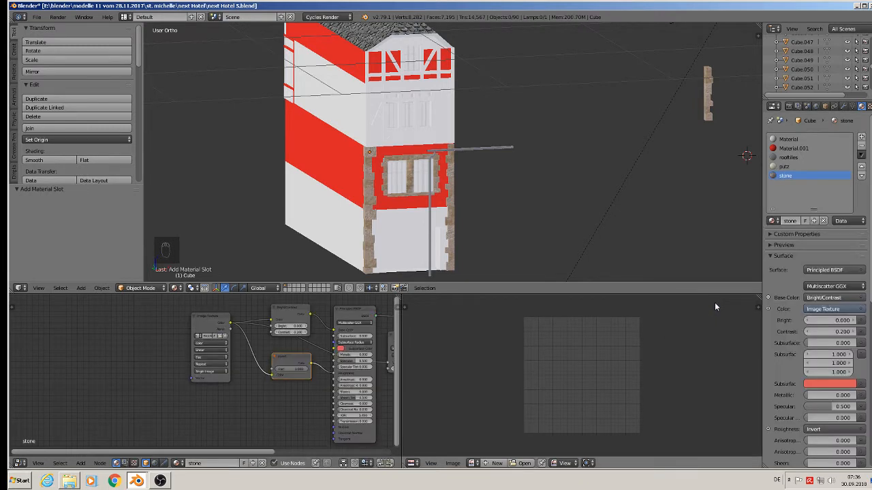
# Step: In Edit Mode, select the ground-floor facade face in front view and assign the stone material to it
pyautogui.moveTo(518, 191); pyautogui.dragTo(415, 149, button='middle')
pyautogui.scroll(3, 470, 208)
pyautogui.scroll(2, 422, 164)
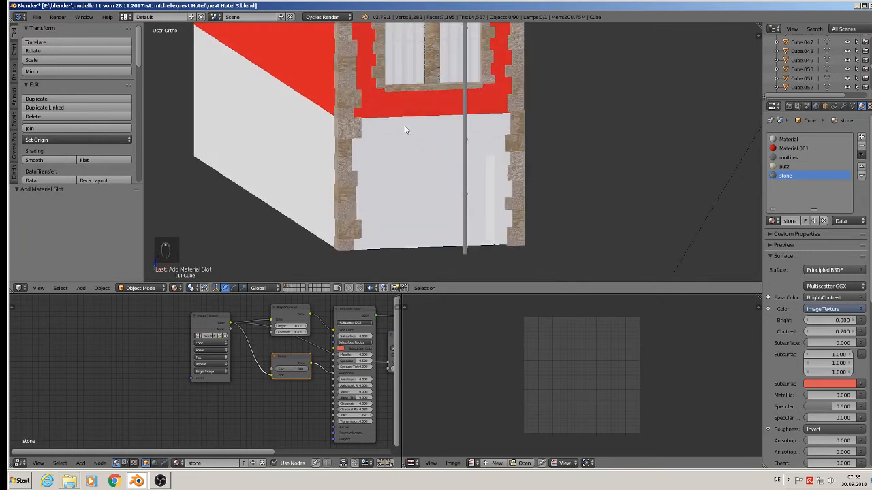
pyautogui.keyDown('shift'); pyautogui.rightClick(407, 130); pyautogui.keyUp('shift')
pyautogui.press('Tab')
pyautogui.keyDown('shift'); pyautogui.moveTo(414, 145); pyautogui.dragTo(448, 181, button='middle'); pyautogui.keyUp('shift')
pyautogui.rightClick(413, 180)
pyautogui.press('KP_1')
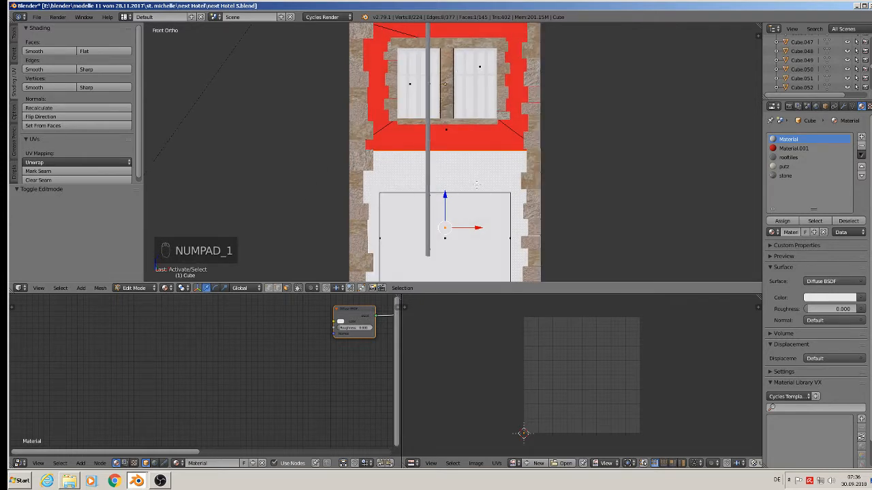
pyautogui.click(785, 176)
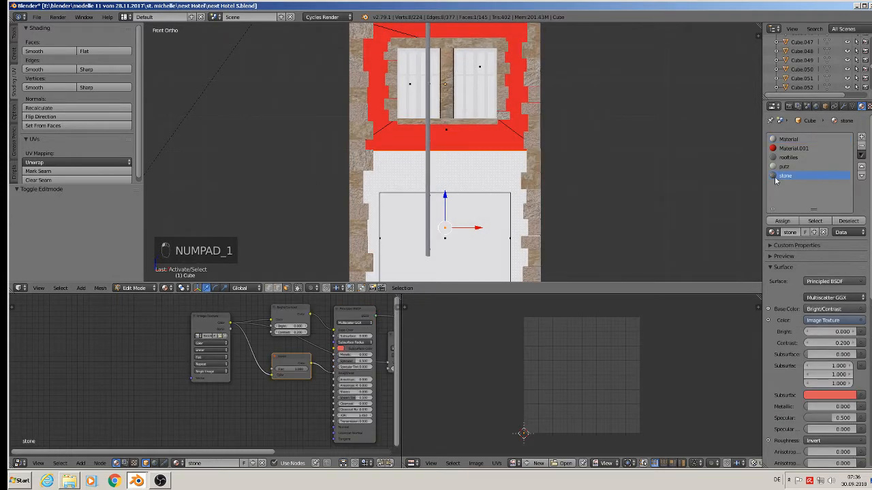
pyautogui.click(782, 222)
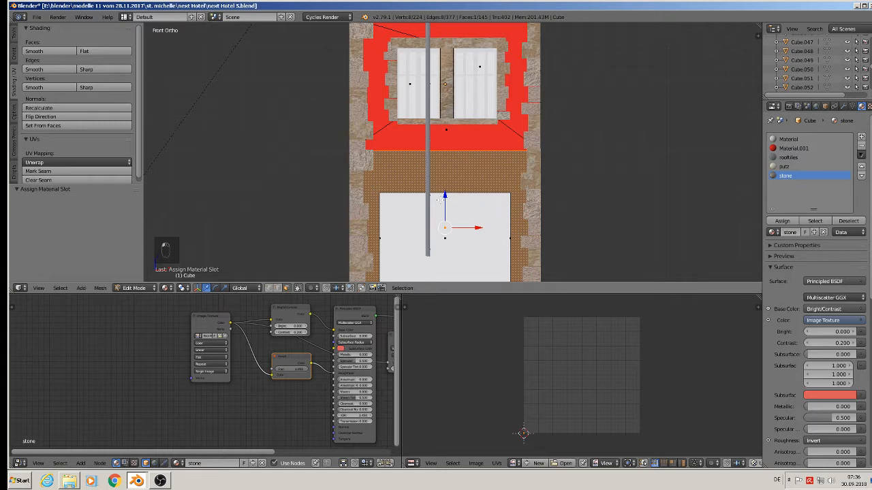
# Step: Project the face's UVs from view and scale them by about 7.1 in the UV editor
pyautogui.press('u')
pyautogui.click(442, 272)
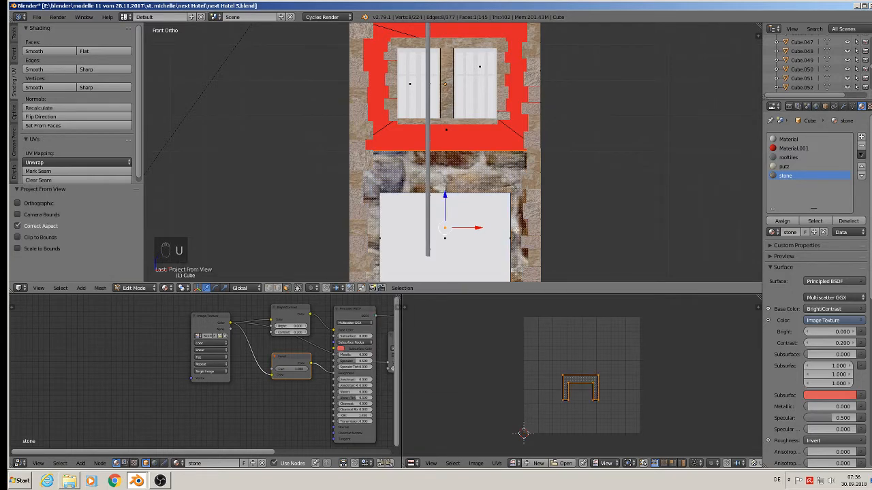
pyautogui.keyDown('shift'); pyautogui.moveTo(444, 268); pyautogui.dragTo(420, 183, button='middle'); pyautogui.keyUp('shift')
pyautogui.moveTo(317, 345); pyautogui.dragTo(231, 361, button='middle')
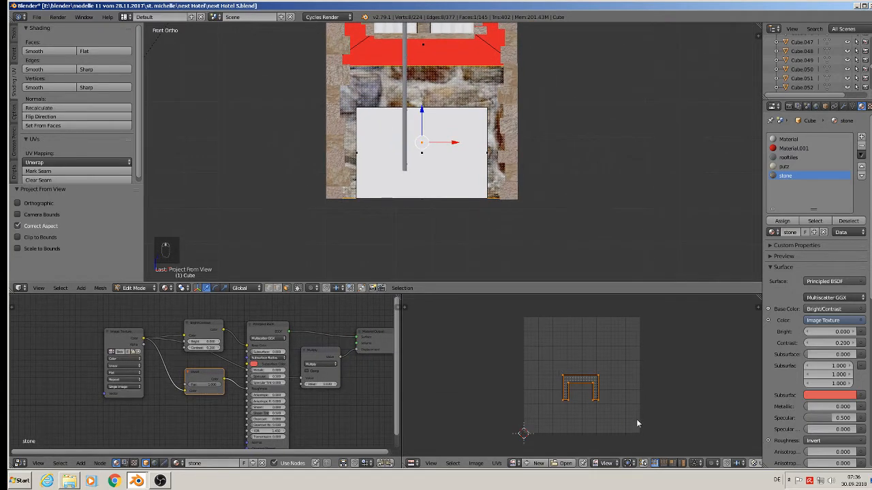
pyautogui.press('s')
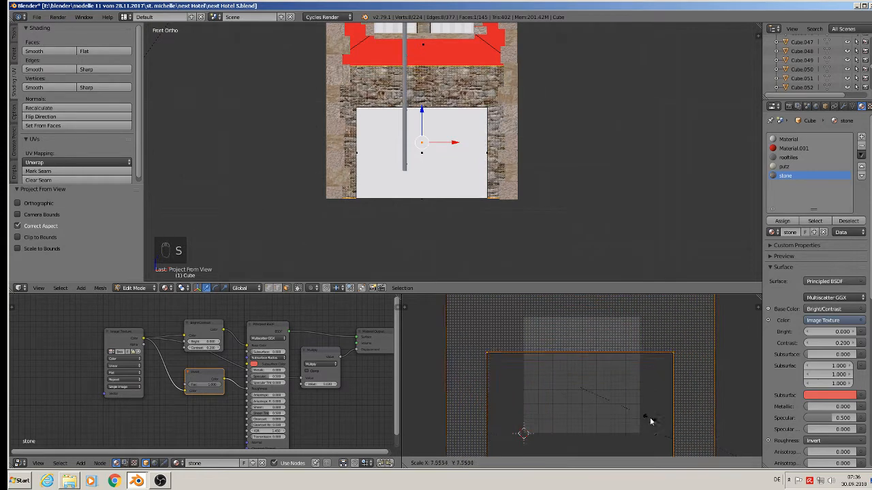
pyautogui.click(625, 404)
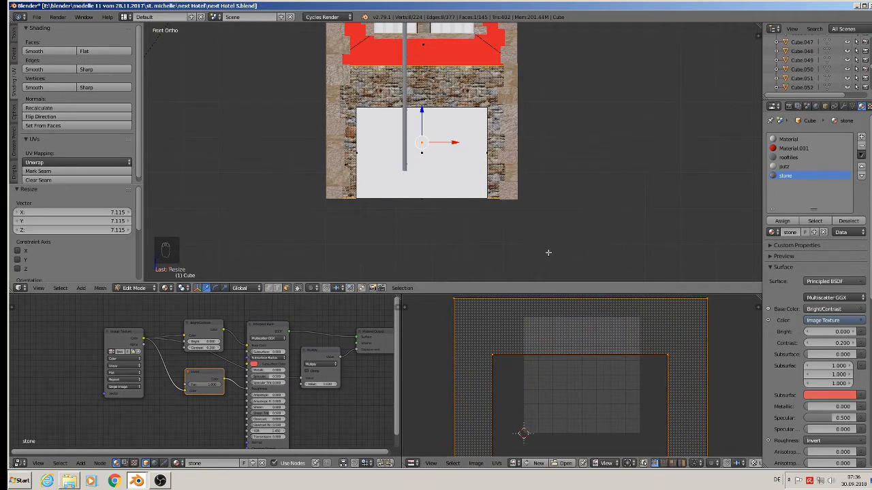
# Step: Select the red faces surrounding the ground-floor windows and assign the stone material to them
pyautogui.keyDown('shift'); pyautogui.scroll(3, 549, 156); pyautogui.keyUp('shift')
pyautogui.press('a')
pyautogui.keyDown('shift'); pyautogui.moveTo(493, 147); pyautogui.dragTo(471, 200, button='middle'); pyautogui.keyUp('shift')
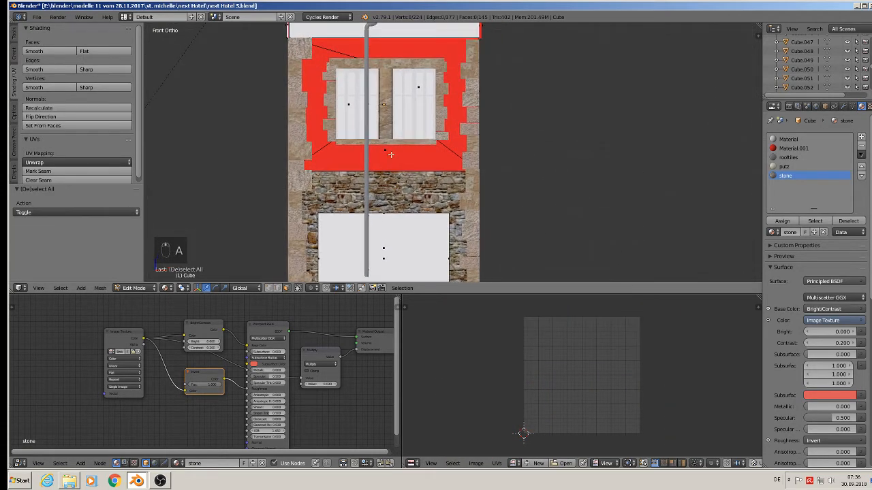
pyautogui.rightClick(388, 157)
pyautogui.keyDown('shift'); pyautogui.rightClick(317, 93); pyautogui.keyUp('shift')
pyautogui.keyDown('shift'); pyautogui.rightClick(340, 59); pyautogui.keyUp('shift')
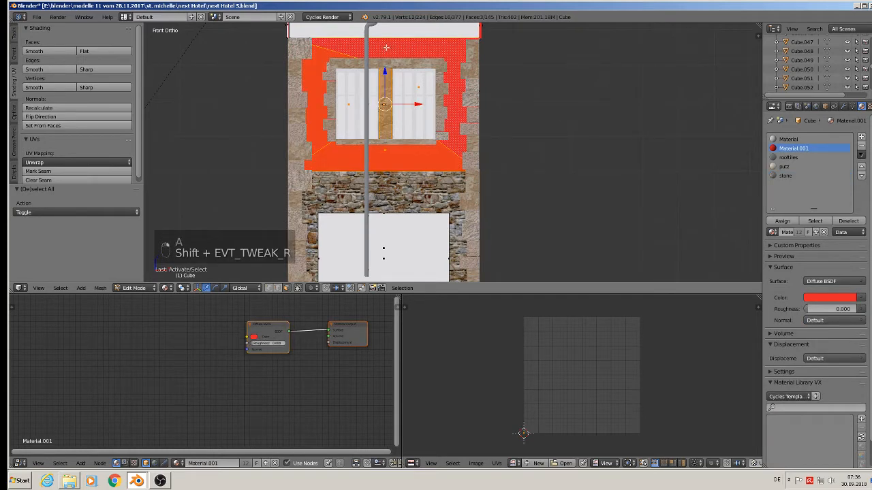
pyautogui.click(785, 176)
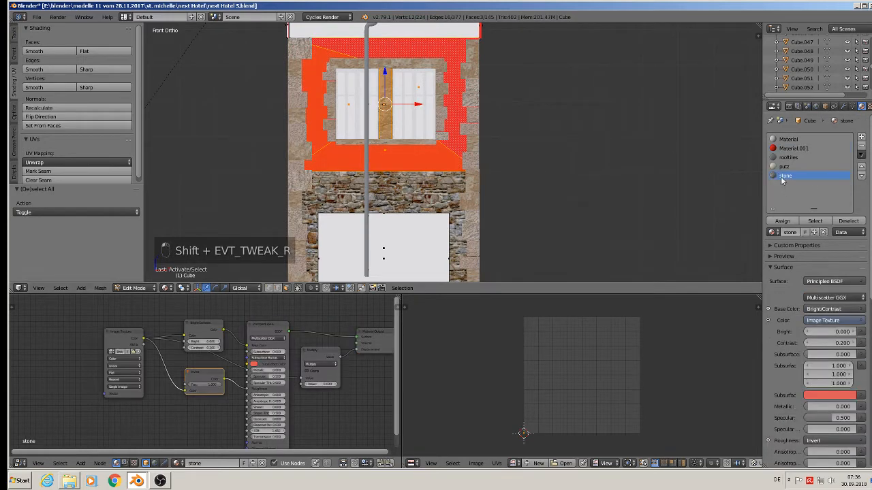
pyautogui.click(781, 221)
# Step: Project those faces' UVs from view, scale them by about 4.5, and leave Edit Mode
pyautogui.press('u')
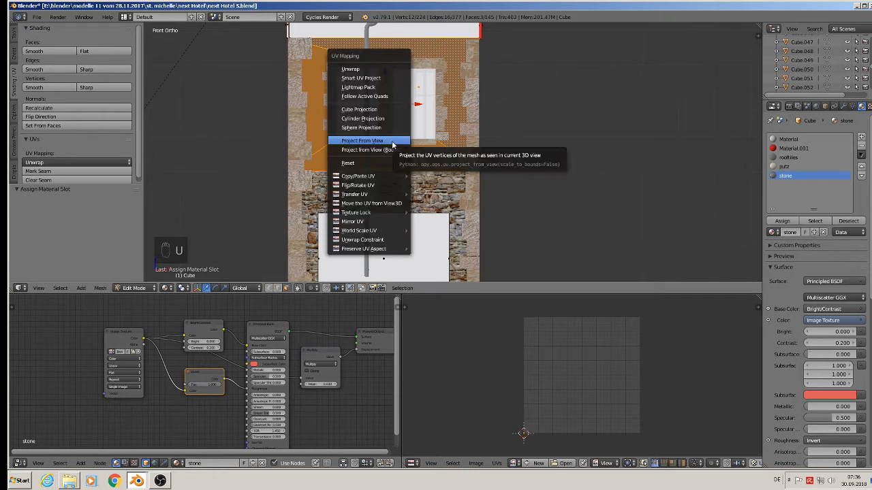
pyautogui.click(392, 145)
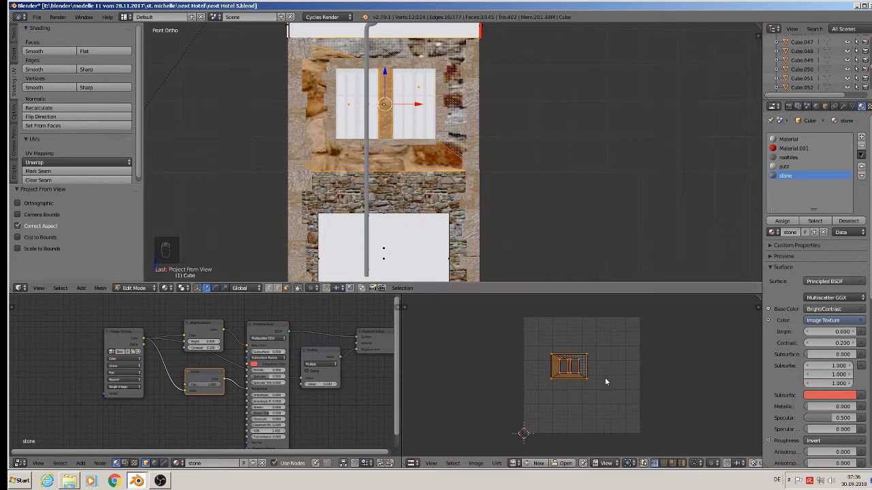
pyautogui.press('s')
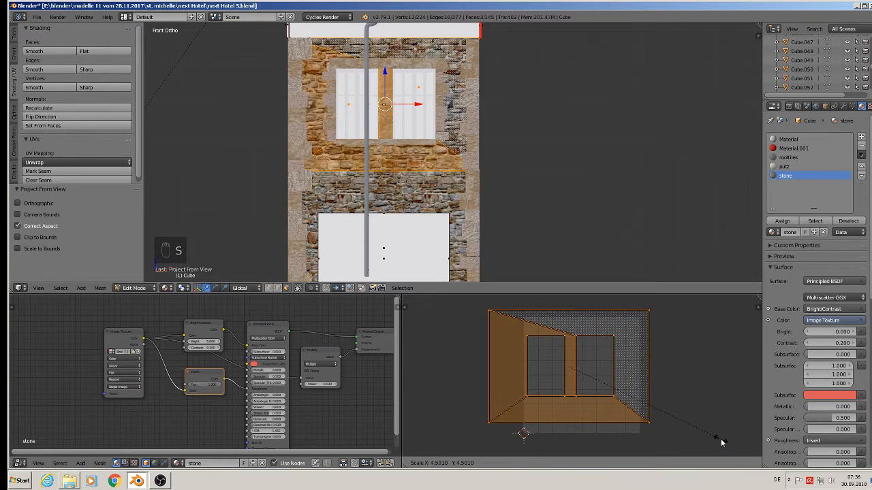
pyautogui.click(722, 443)
pyautogui.press('Tab')
# Step: In Edit Mode, select the first-floor infill faces between the timber beams in front view and assign the putz material to them
pyautogui.scroll(-3, 549, 201)
pyautogui.moveTo(549, 201); pyautogui.dragTo(510, 177, button='middle')
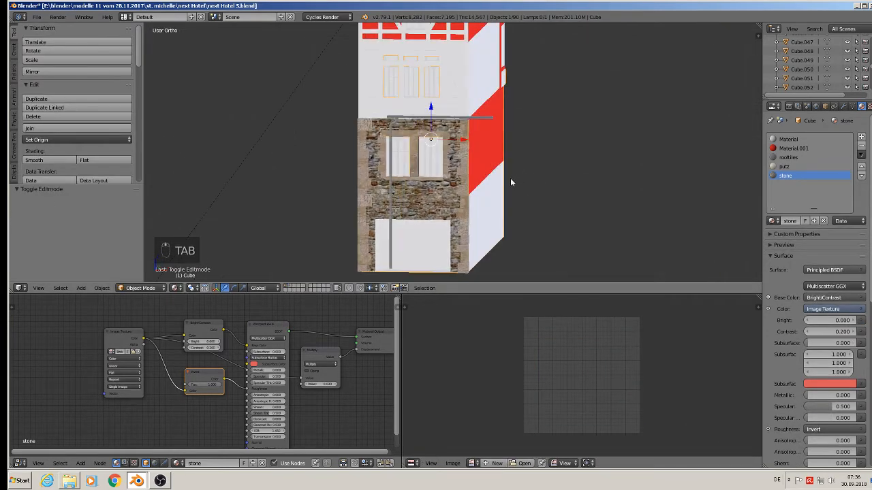
pyautogui.keyDown('shift'); pyautogui.moveTo(442, 116); pyautogui.dragTo(440, 196, button='middle'); pyautogui.keyUp('shift')
pyautogui.scroll(2, 443, 186)
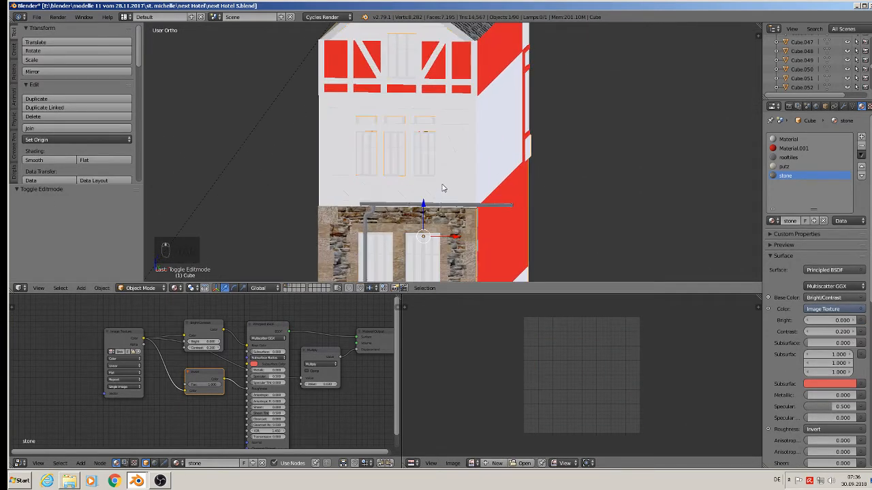
pyautogui.scroll(2, 453, 144)
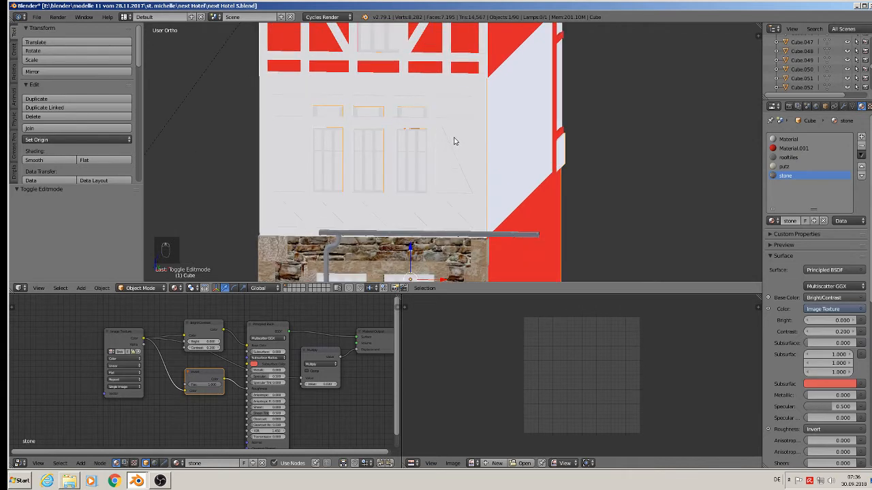
pyautogui.press('Tab')
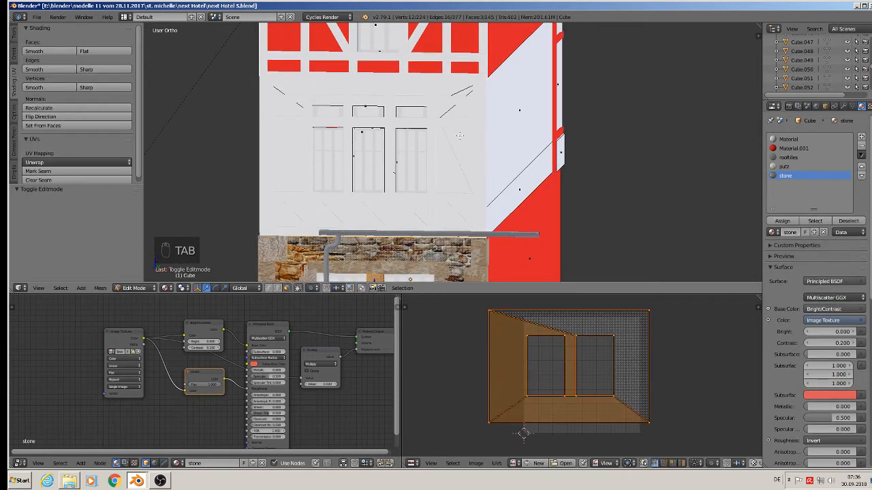
pyautogui.rightClick(321, 84)
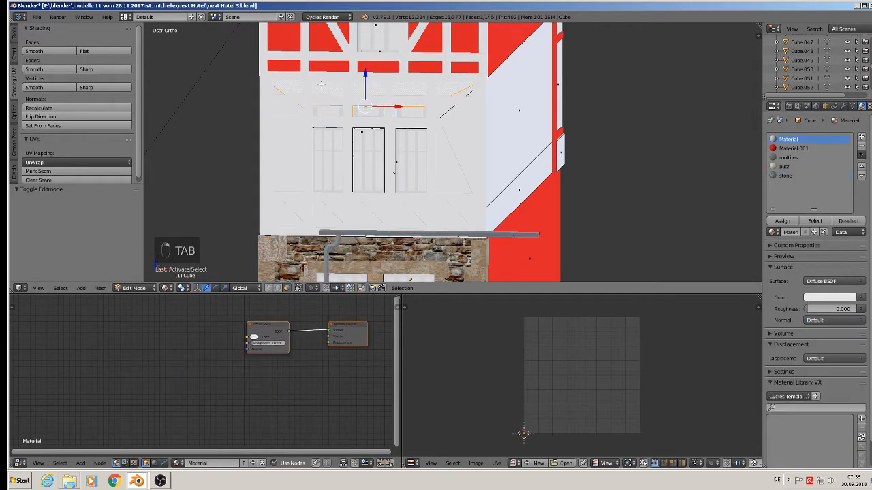
pyautogui.keyDown('shift'); pyautogui.rightClick(281, 159); pyautogui.keyUp('shift')
pyautogui.keyDown('shift'); pyautogui.rightClick(444, 163); pyautogui.keyUp('shift')
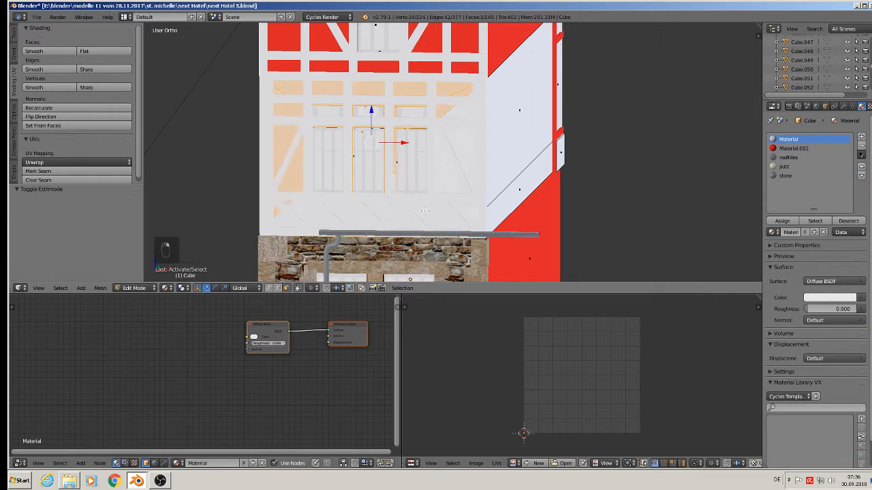
pyautogui.keyDown('shift'); pyautogui.rightClick(385, 214); pyautogui.keyUp('shift')
pyautogui.keyDown('shift'); pyautogui.rightClick(336, 216); pyautogui.keyUp('shift')
pyautogui.moveTo(460, 212); pyautogui.dragTo(507, 217, button='middle')
pyautogui.press('KP_1')
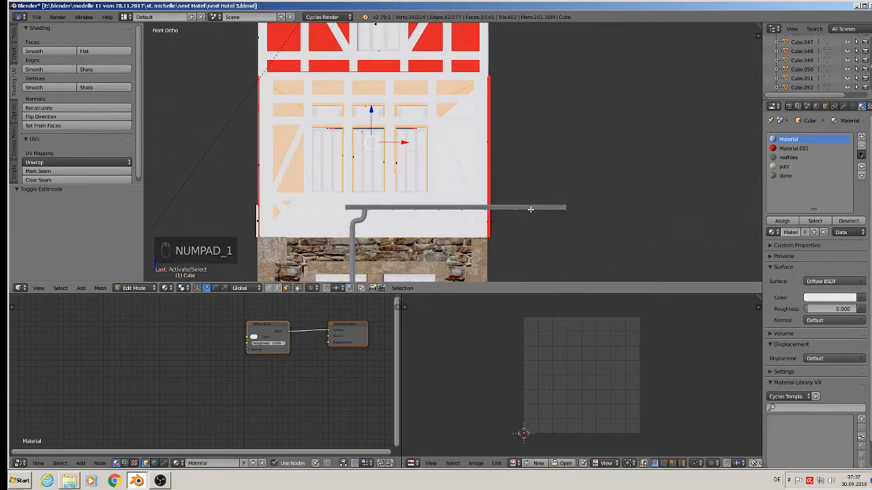
pyautogui.click(784, 167)
pyautogui.click(782, 221)
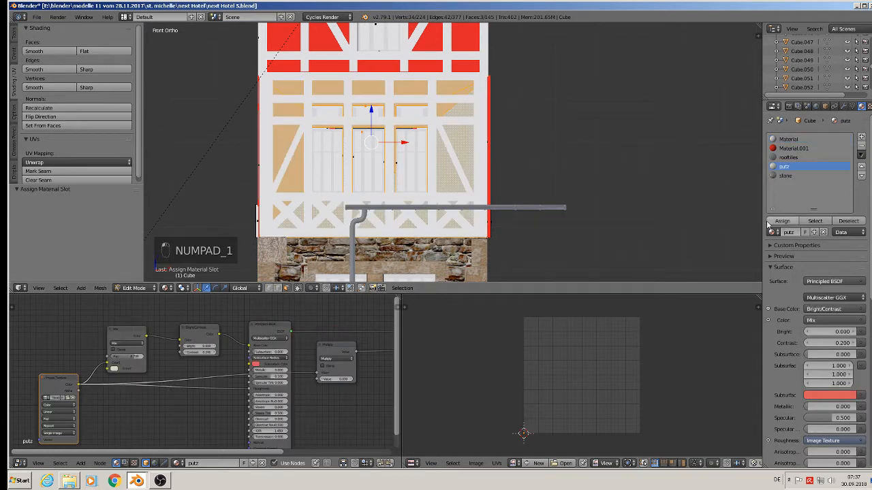
# Step: Project those faces' UVs from view, scale them by about 3.1, and leave Edit Mode
pyautogui.press('u')
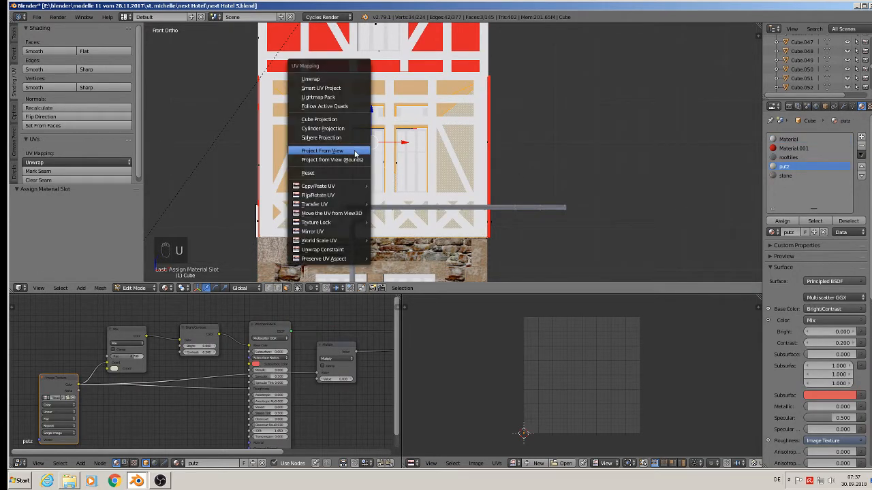
pyautogui.click(322, 150)
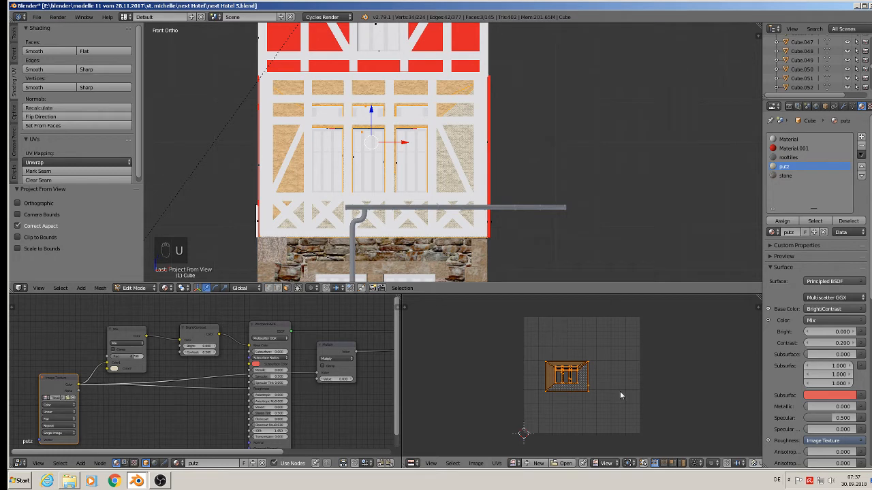
pyautogui.press('s')
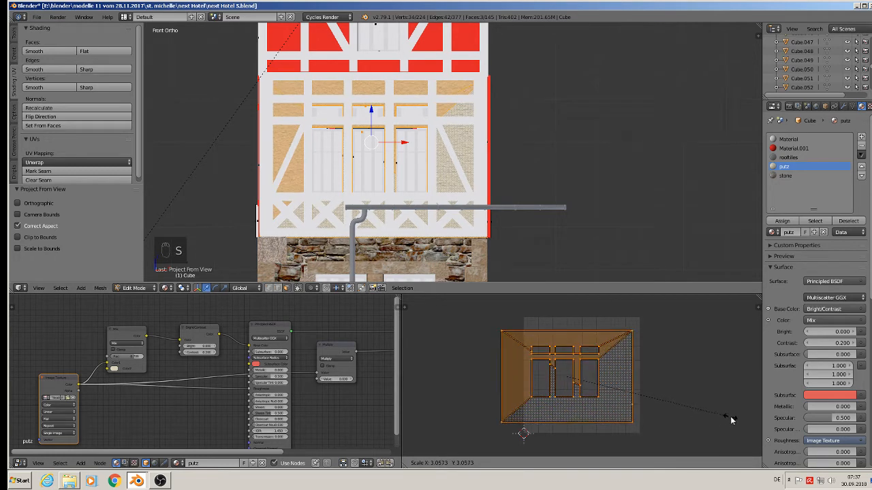
pyautogui.click(409, 418)
pyautogui.press('Tab')
# Step: In Edit Mode, select the upper-floor infill faces around the gable window and project their UVs from front view
pyautogui.moveTo(445, 152); pyautogui.dragTo(450, 243, button='middle')
pyautogui.scroll(-2, 403, 178)
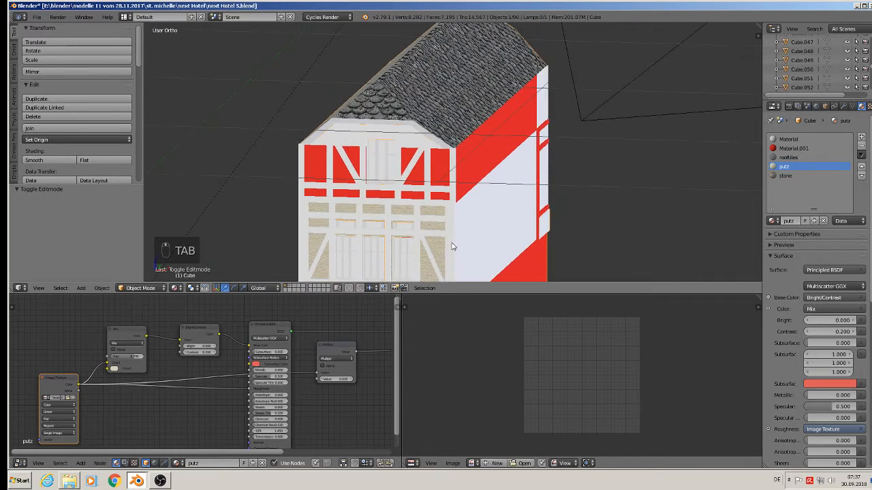
pyautogui.moveTo(421, 199); pyautogui.dragTo(436, 194, button='middle')
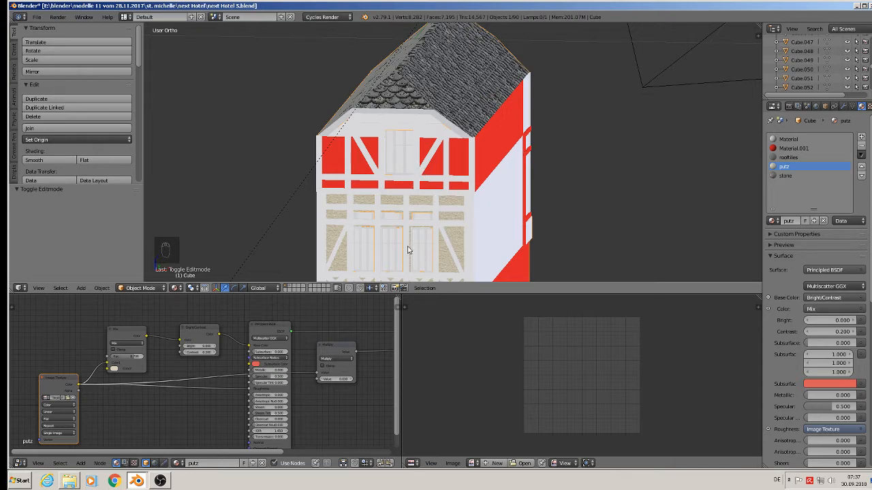
pyautogui.scroll(3, 353, 151)
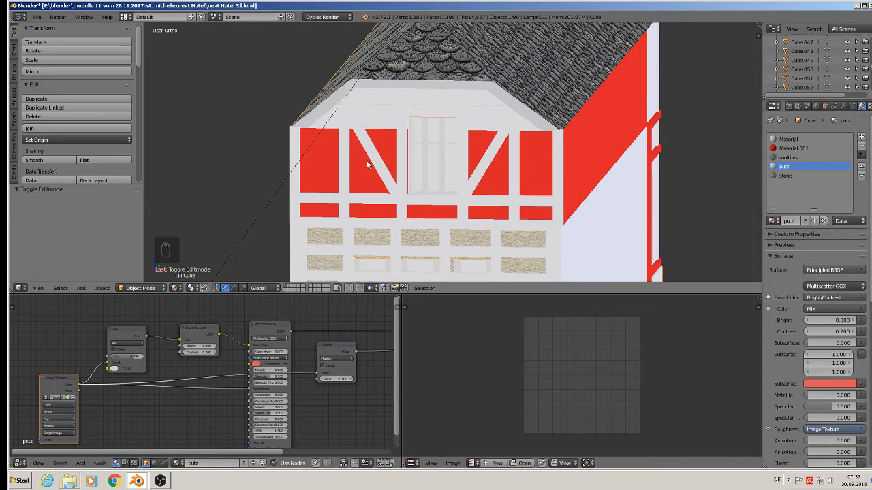
pyautogui.press('Tab')
pyautogui.rightClick(338, 162)
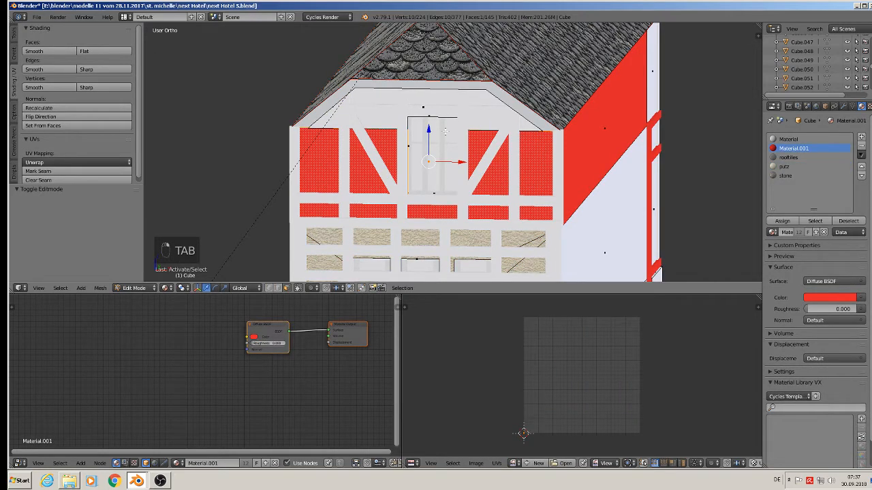
pyautogui.moveTo(465, 129); pyautogui.dragTo(492, 133, button='middle')
pyautogui.keyDown('shift'); pyautogui.rightClick(426, 105); pyautogui.keyUp('shift')
pyautogui.press('KP_1')
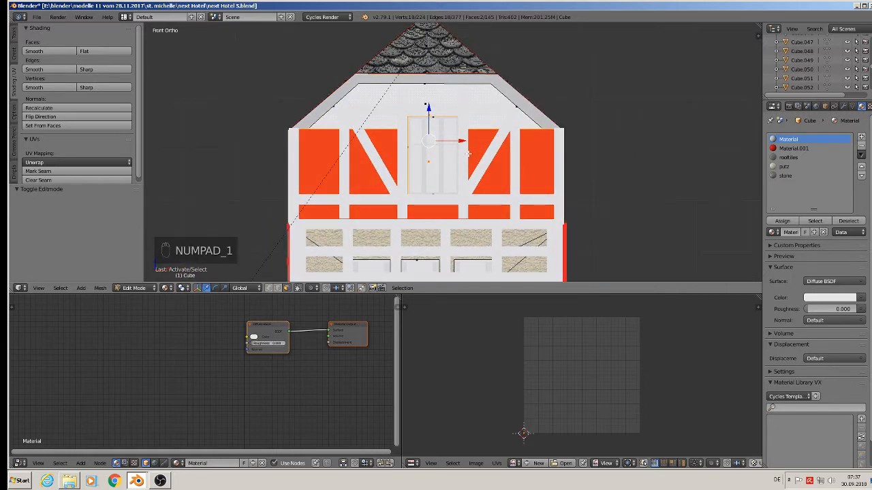
pyautogui.press('u')
pyautogui.click(468, 154)
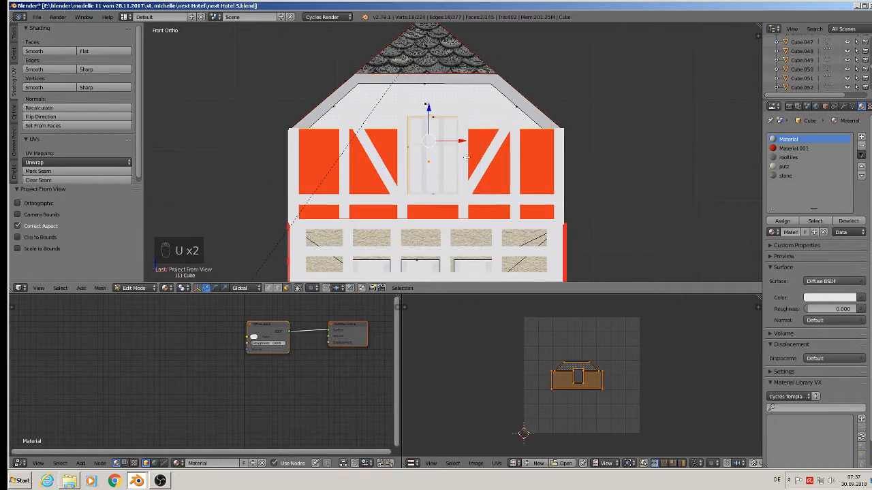
# Step: Assign the putz material to those faces and scale their UVs by about 4.1
pyautogui.click(783, 166)
pyautogui.click(782, 220)
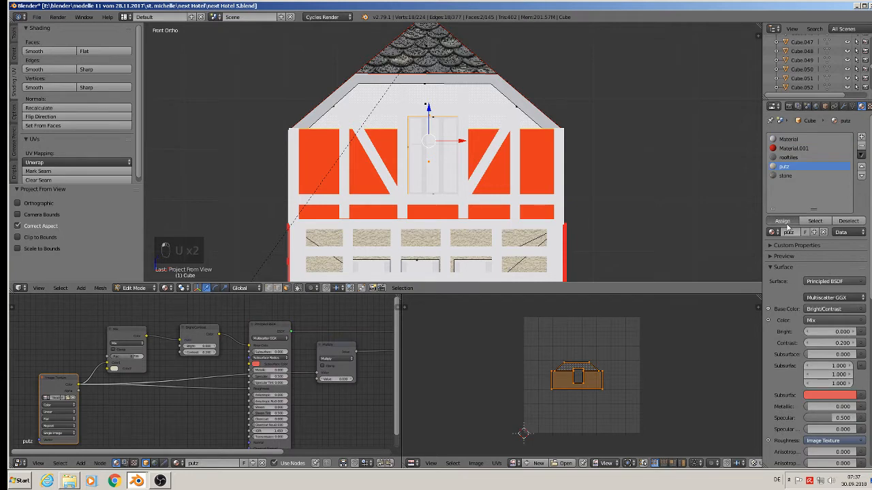
pyautogui.press('s')
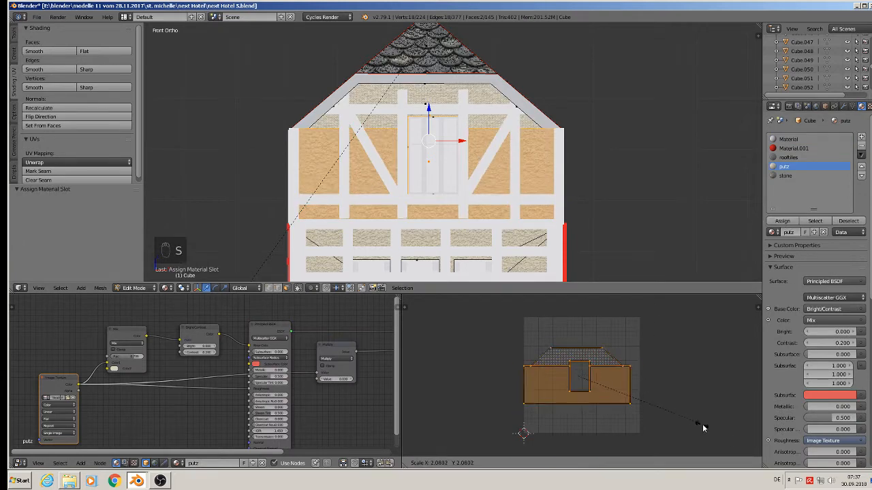
pyautogui.click(461, 306)
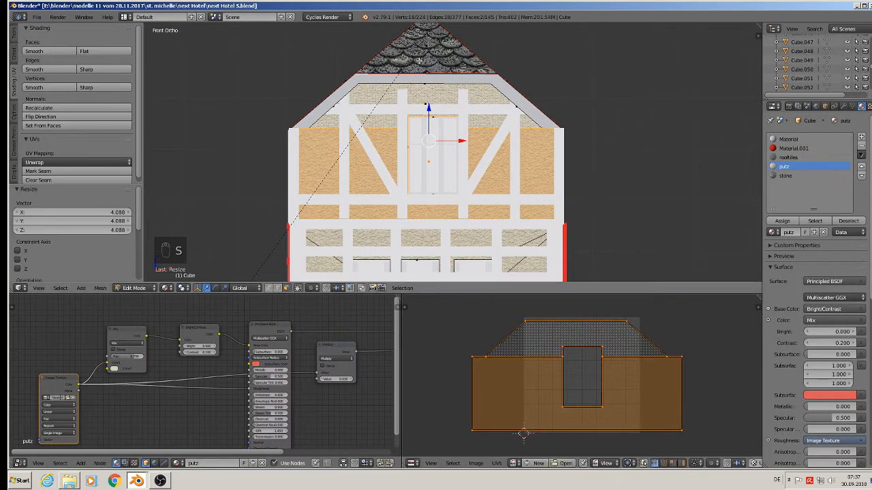
# Step: Select the inner reveal faces of the ground-floor doorway and mark them as a seam
pyautogui.press('a')
pyautogui.scroll(-3, 571, 176)
pyautogui.scroll(-1, 571, 176)
pyautogui.keyDown('shift'); pyautogui.moveTo(571, 179); pyautogui.dragTo(541, 78, button='middle'); pyautogui.keyUp('shift')
pyautogui.scroll(-2, 547, 112)
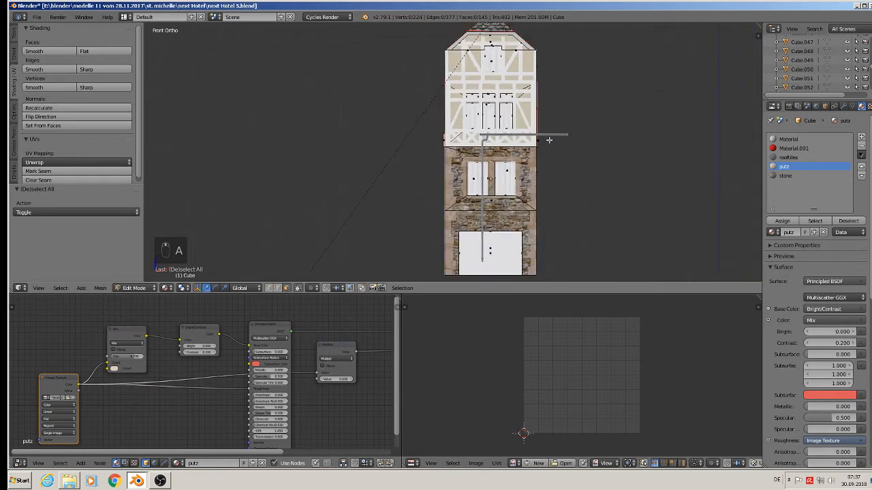
pyautogui.moveTo(549, 139); pyautogui.dragTo(510, 168, button='middle')
pyautogui.scroll(3, 511, 169)
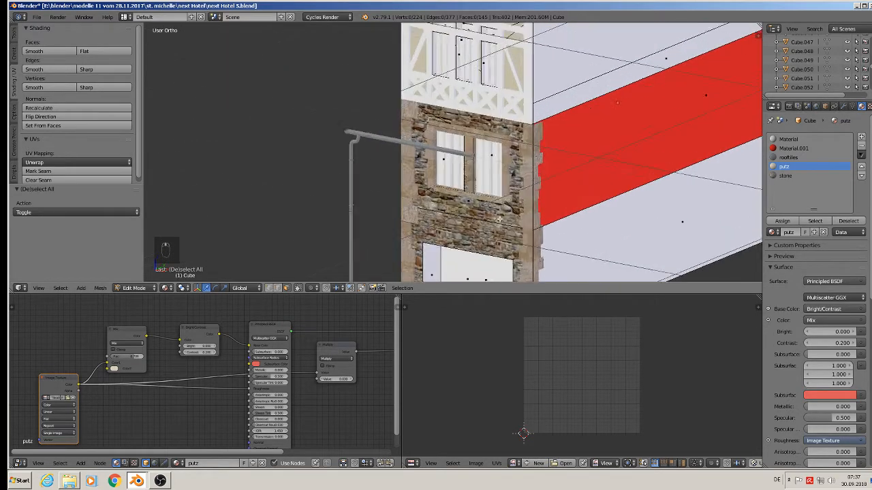
pyautogui.keyDown('shift'); pyautogui.moveTo(461, 274); pyautogui.dragTo(460, 136, button='middle'); pyautogui.keyUp('shift')
pyautogui.scroll(2, 461, 137)
pyautogui.rightClick(414, 165)
pyautogui.moveTo(414, 164); pyautogui.dragTo(547, 119, button='middle')
pyautogui.keyDown('shift'); pyautogui.rightClick(464, 78); pyautogui.keyUp('shift')
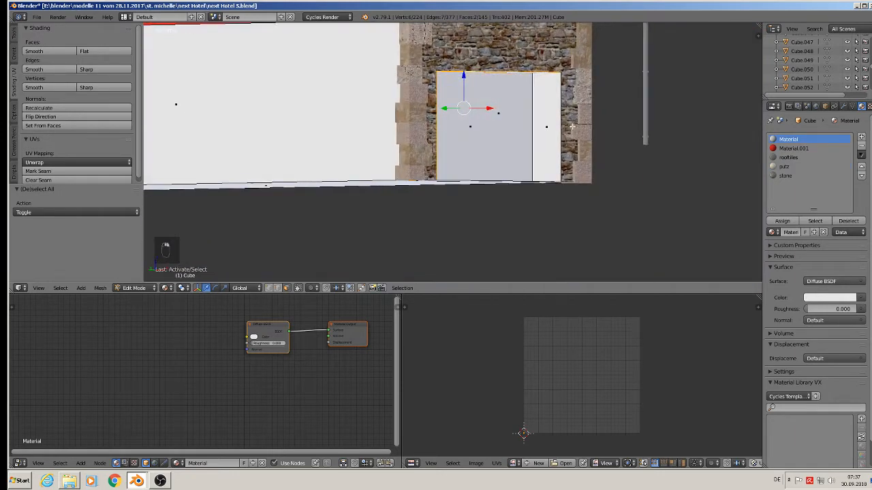
pyautogui.keyDown('shift'); pyautogui.rightClick(546, 120); pyautogui.keyUp('shift')
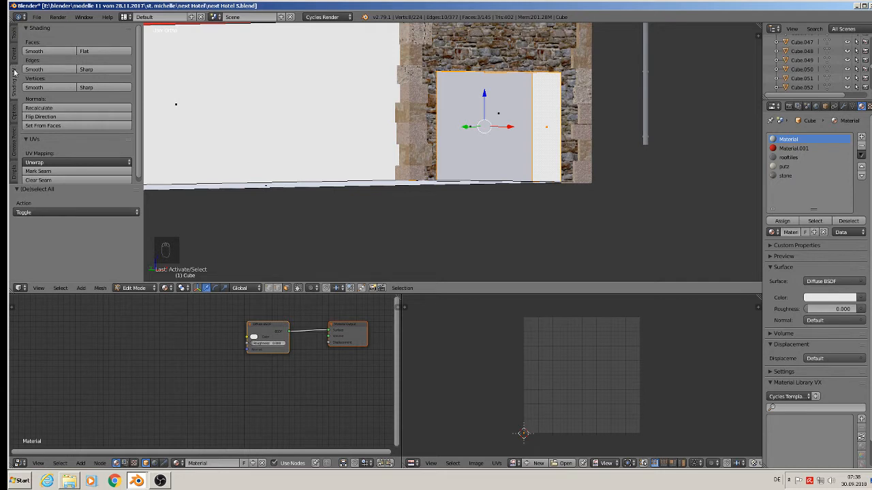
pyautogui.click(62, 171)
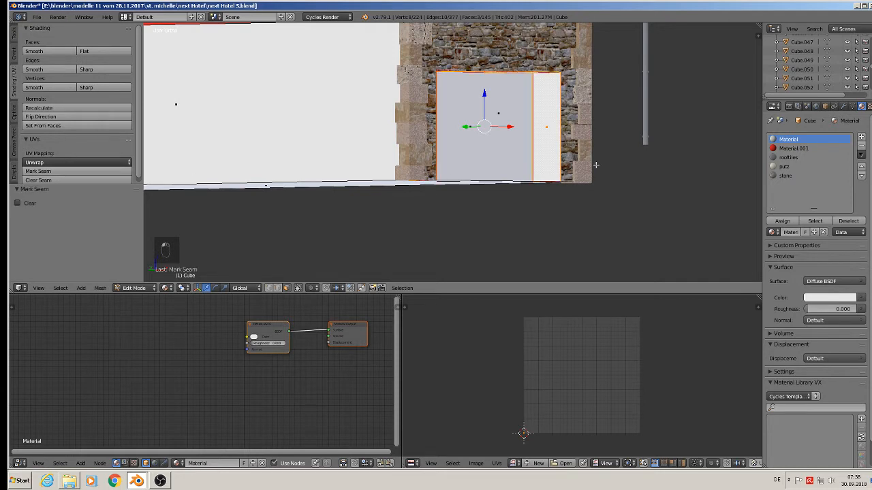
# Step: Unwrap the doorway reveal faces and assign the stone material to them
pyautogui.press('u')
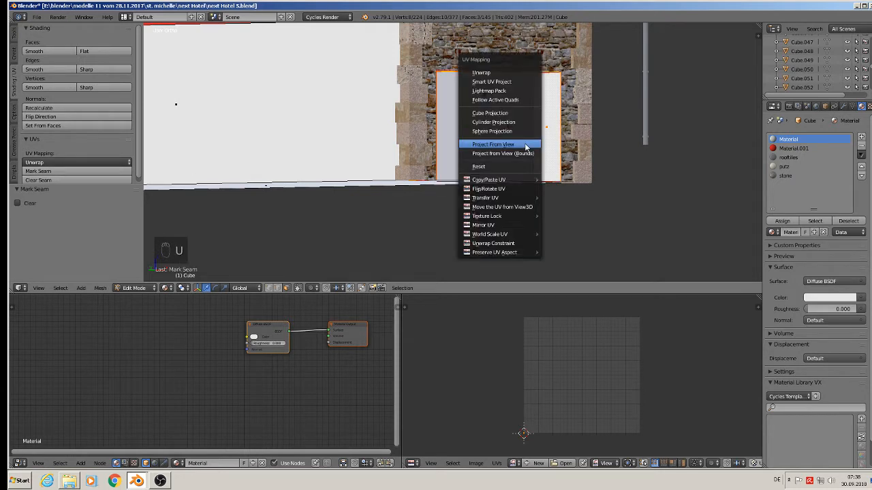
pyautogui.click(509, 77)
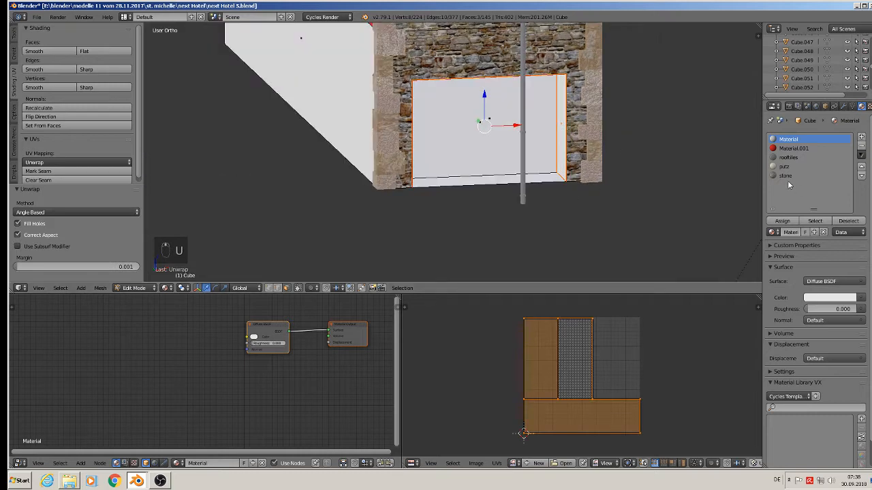
pyautogui.click(785, 177)
pyautogui.click(784, 223)
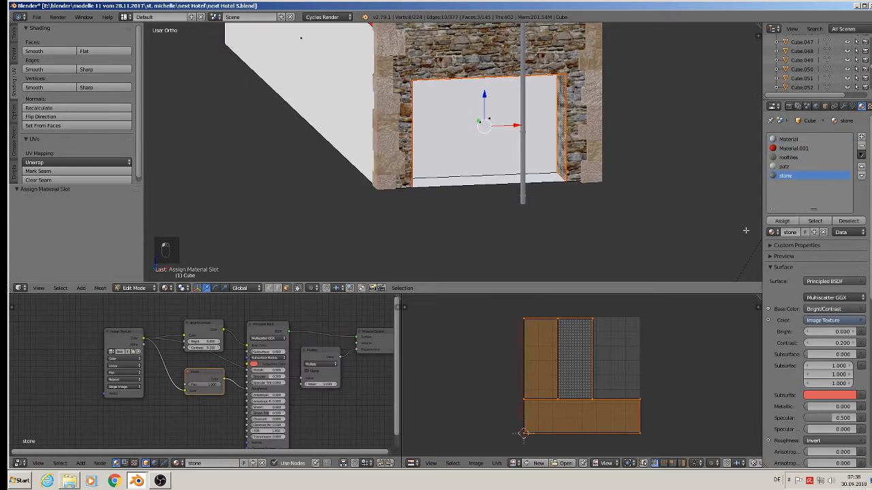
# Step: Scale the reveal faces' UVs by about 1.5 and leave Edit Mode
pyautogui.moveTo(562, 128); pyautogui.dragTo(466, 109, button='middle')
pyautogui.press('s')
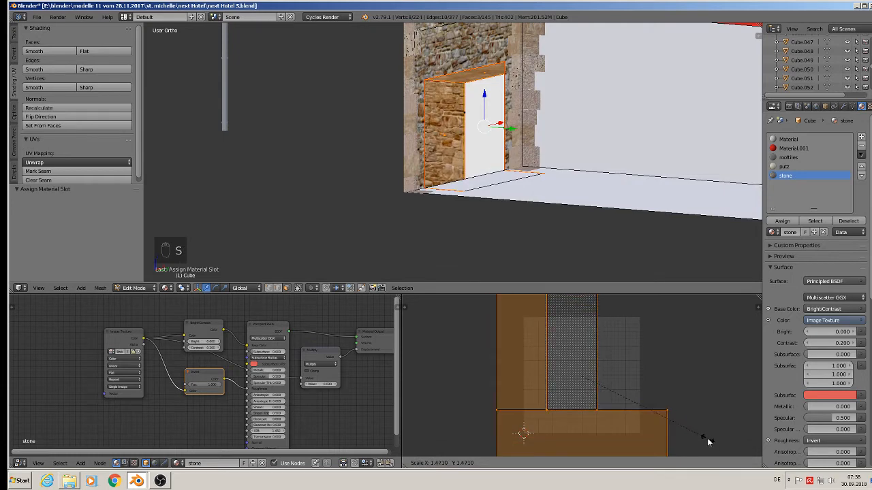
pyautogui.click(706, 385)
pyautogui.press('a')
pyautogui.moveTo(565, 211); pyautogui.dragTo(625, 230, button='middle')
pyautogui.press('a')
pyautogui.press('a')
pyautogui.press('Tab')
# Step: Save the blend file
pyautogui.scroll(-3, 602, 216)
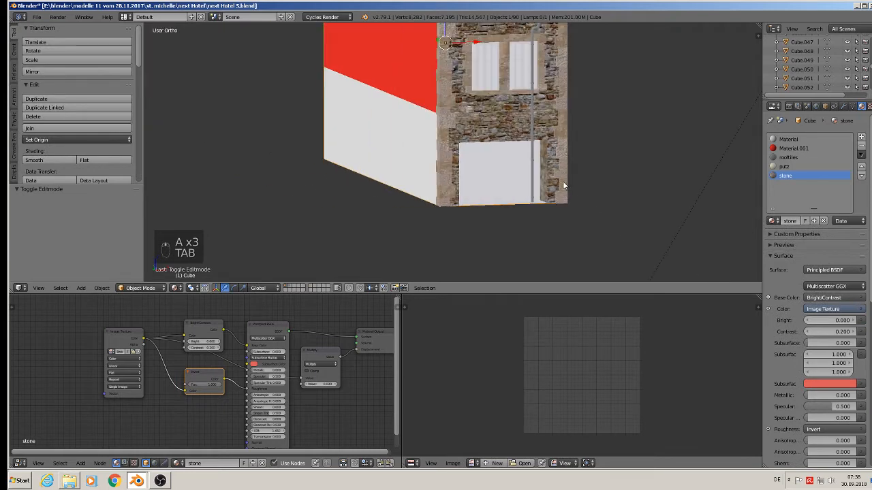
pyautogui.keyDown('shift'); pyautogui.moveTo(562, 186); pyautogui.dragTo(545, 226, button='middle'); pyautogui.keyUp('shift')
pyautogui.scroll(-1, 519, 240)
pyautogui.keyDown('shift'); pyautogui.moveTo(480, 239); pyautogui.dragTo(439, 277, button='middle'); pyautogui.keyUp('shift')
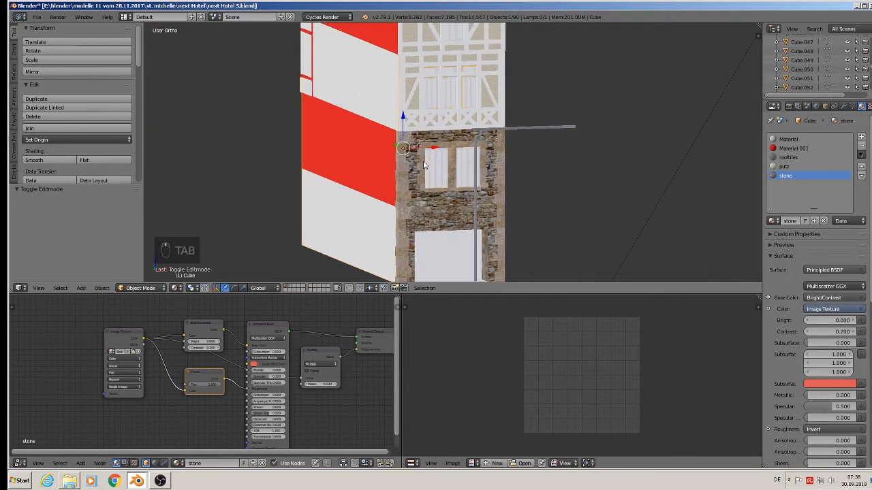
pyautogui.click(37, 17)
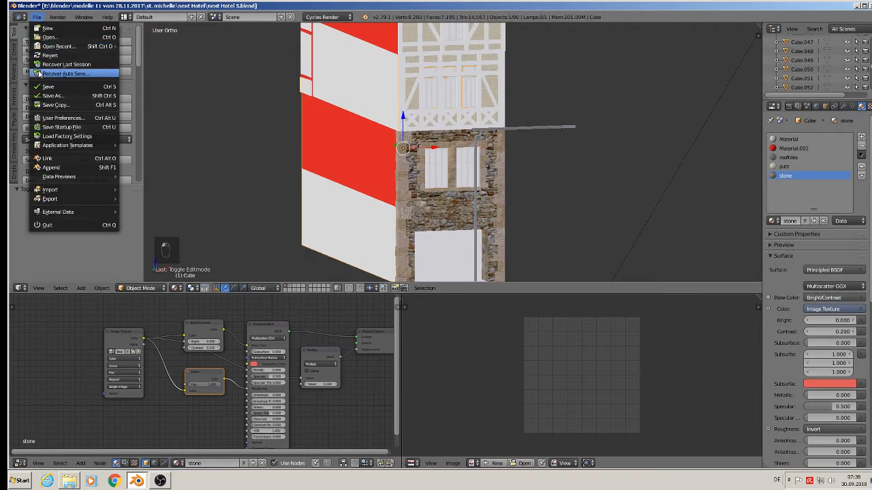
pyautogui.click(43, 86)
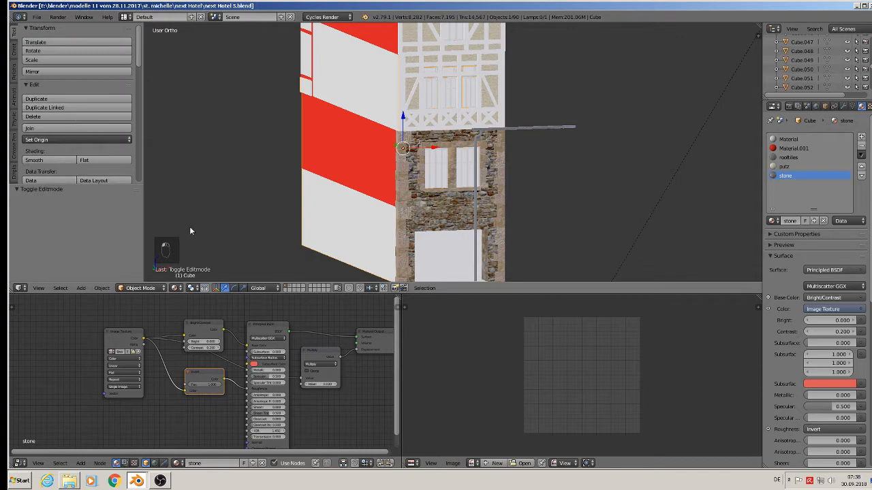
# Step: Append the wood material from the 2-1 new 1 house file into the hotel scene
pyautogui.click(68, 481)
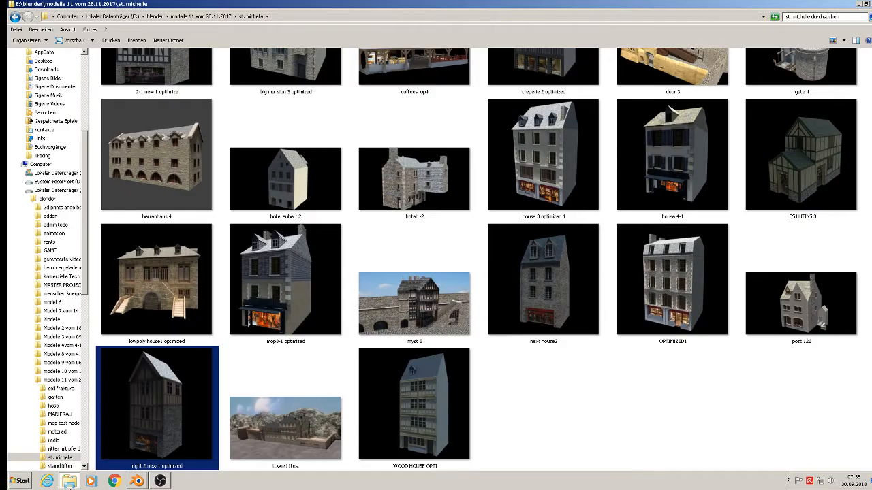
pyautogui.click(405, 386)
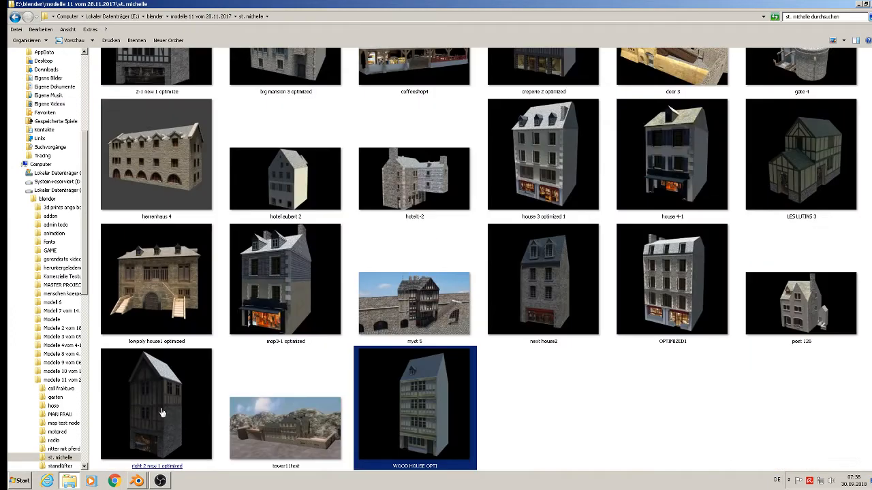
pyautogui.click(161, 414)
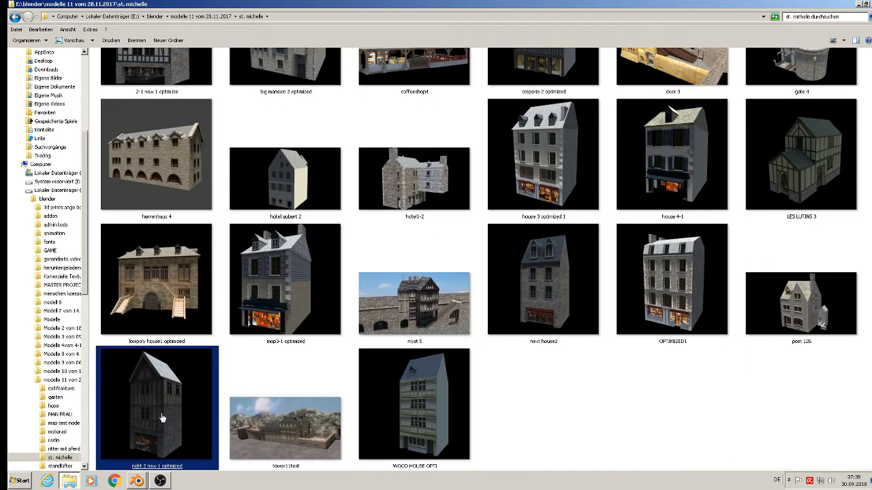
pyautogui.click(141, 481)
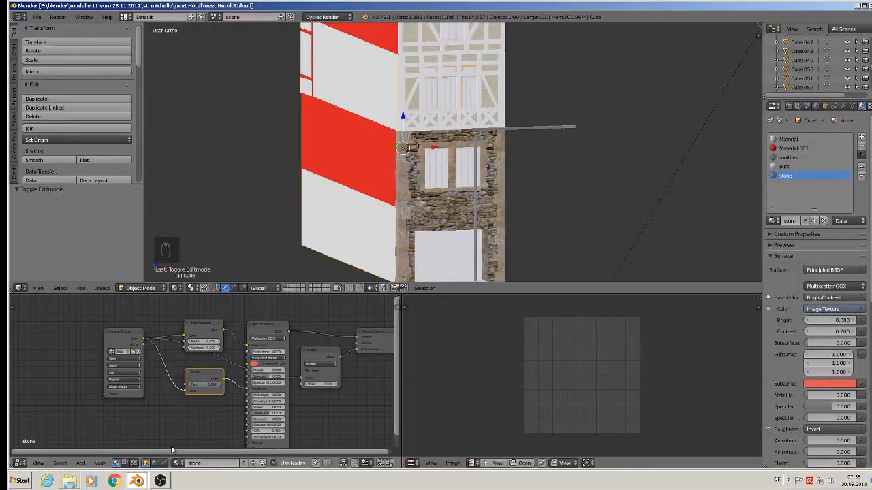
pyautogui.click(36, 16)
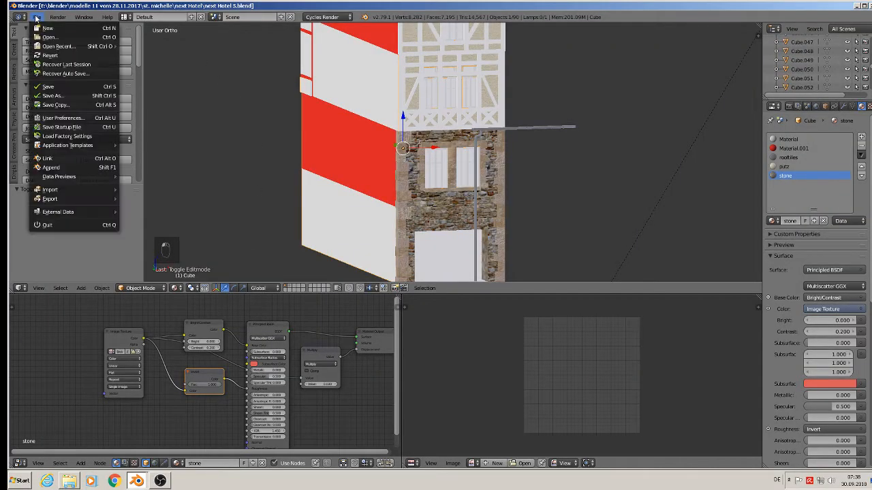
pyautogui.click(54, 167)
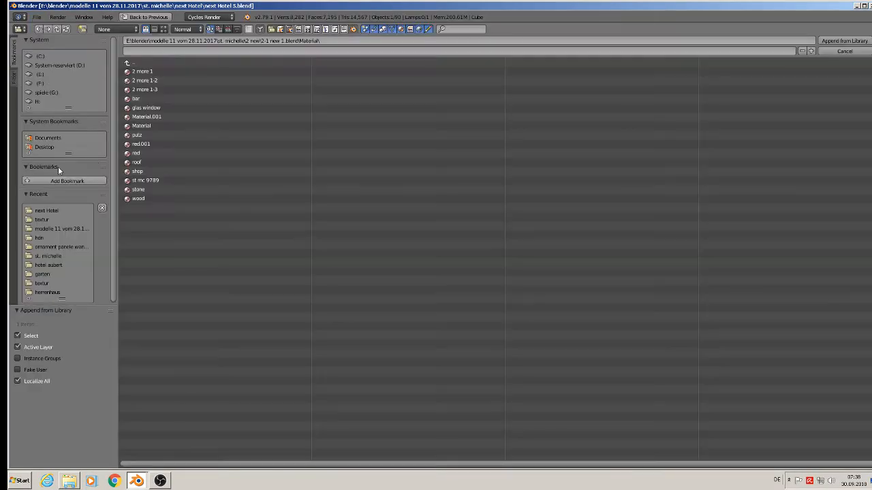
pyautogui.doubleClick(140, 198)
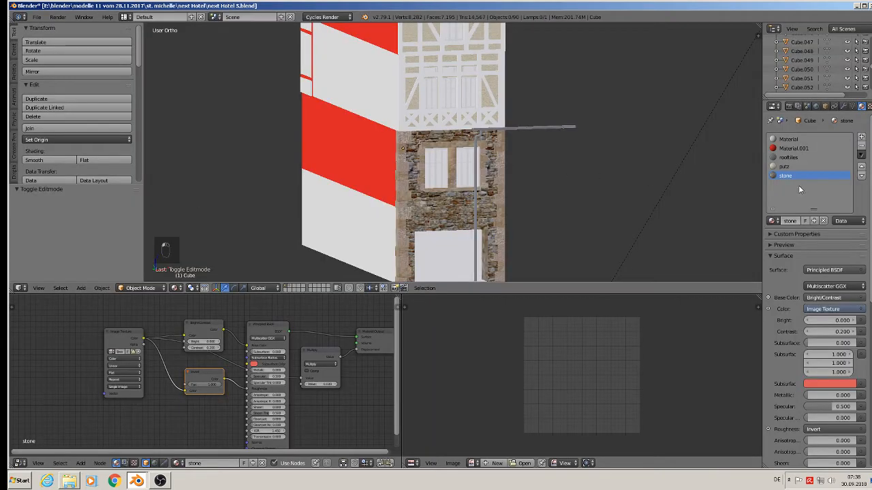
# Step: Add a new material slot to the facade cube and assign the wood material to it
pyautogui.click(862, 139)
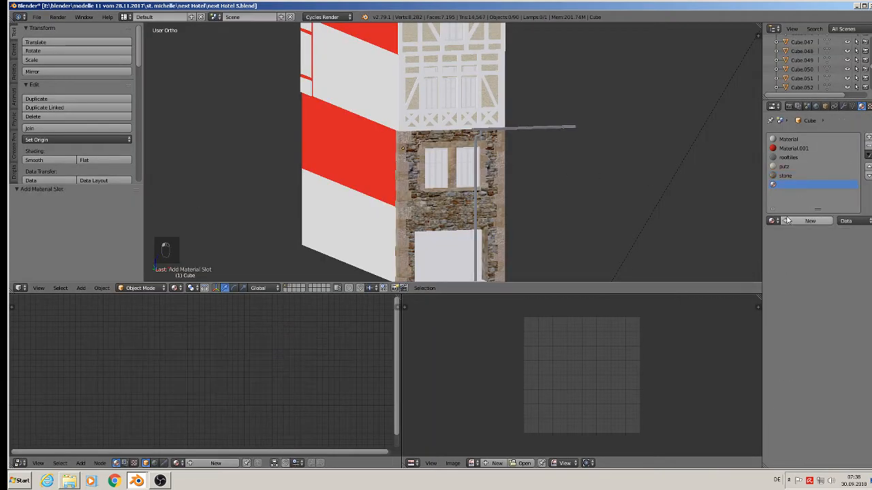
pyautogui.click(772, 221)
pyautogui.scroll(-20, 753, 311)
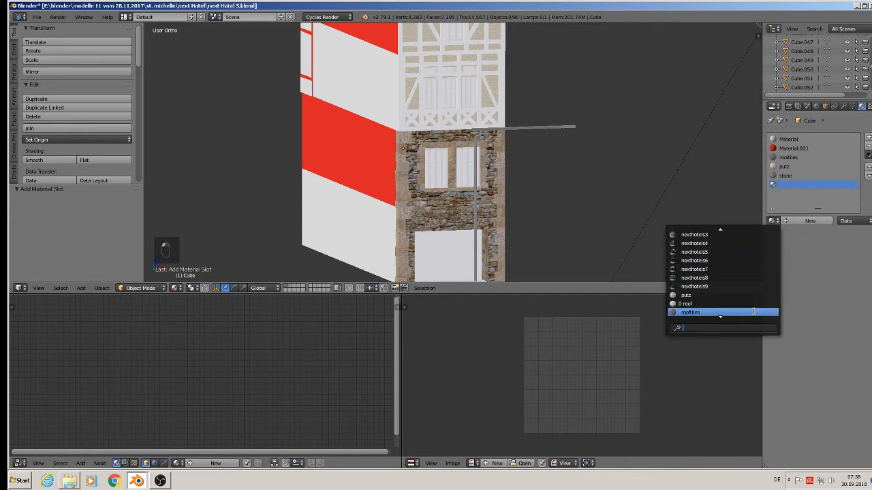
pyautogui.scroll(-3, 747, 308)
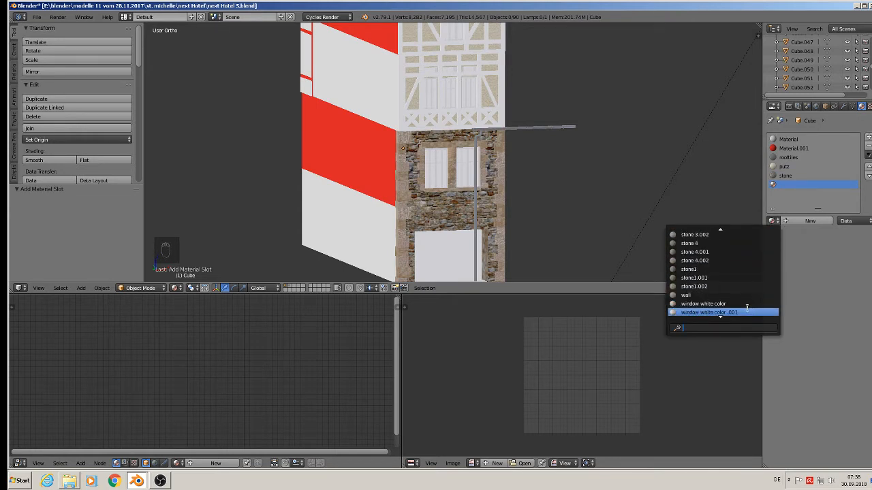
pyautogui.click(741, 308)
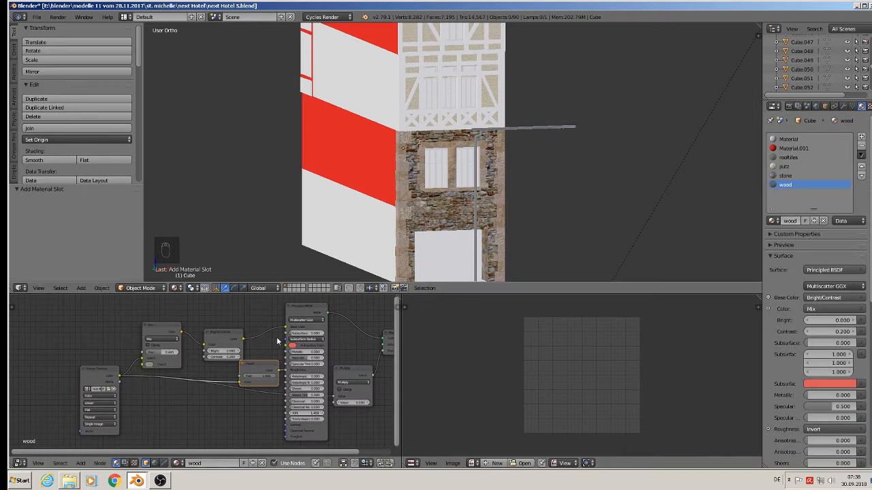
# Step: Select the vertical corner beam on the upper facade and assign the wood material to it
pyautogui.scroll(5, 544, 102)
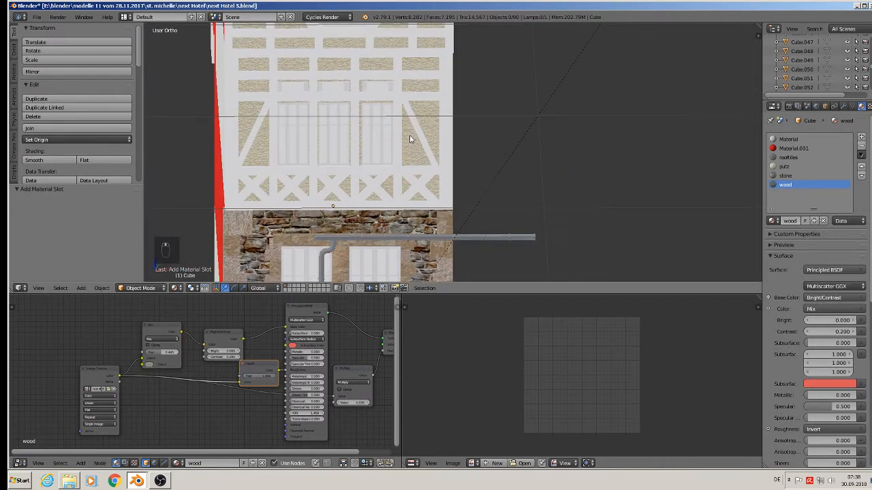
pyautogui.keyDown('shift'); pyautogui.moveTo(409, 135); pyautogui.dragTo(464, 171, button='middle'); pyautogui.keyUp('shift')
pyautogui.rightClick(287, 170)
pyautogui.moveTo(287, 170)
pyautogui.mouseDown(button='middle')
pyautogui.moveTo(297, 171)
pyautogui.moveTo(287, 163)
pyautogui.mouseUp(button='middle')
pyautogui.press('KP_1')
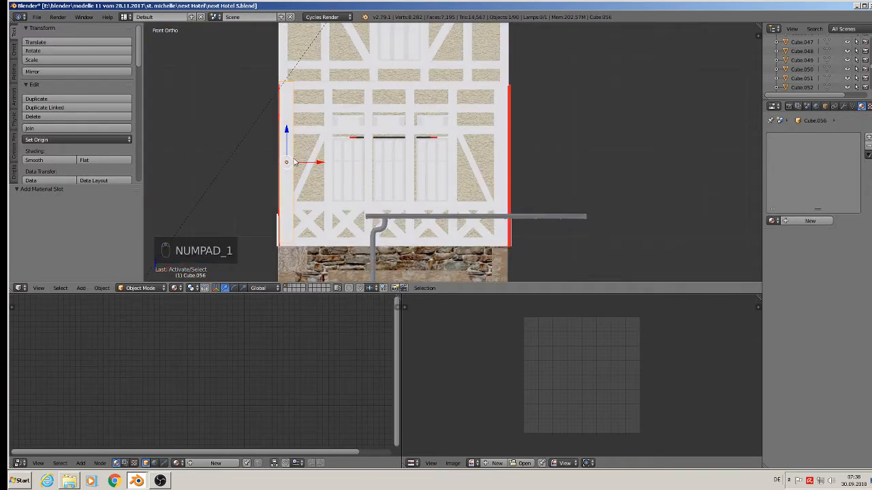
pyautogui.click(774, 221)
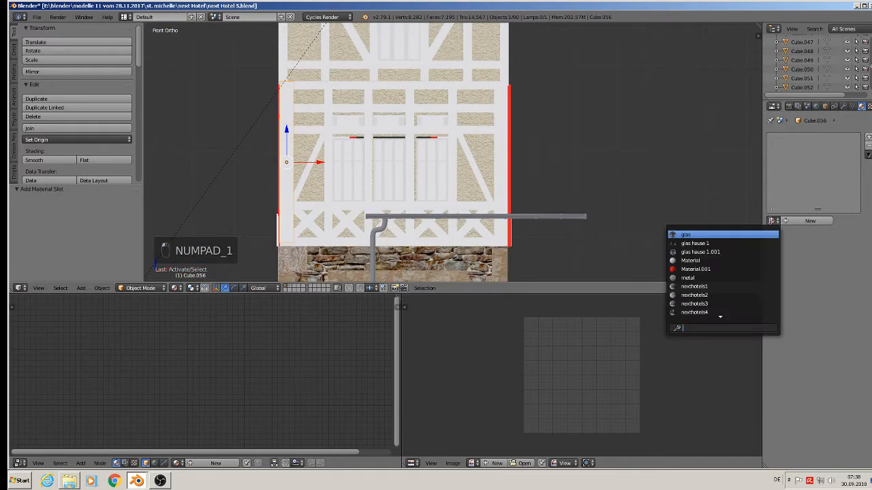
pyautogui.write('w')
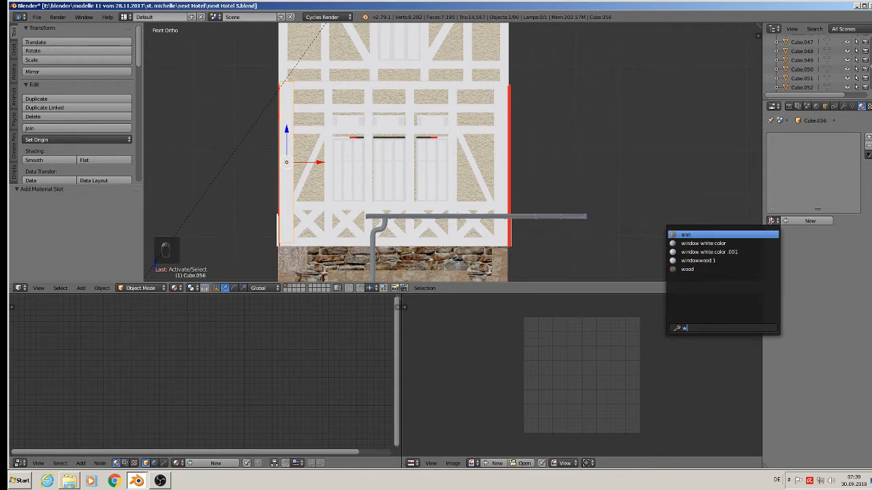
pyautogui.click(723, 270)
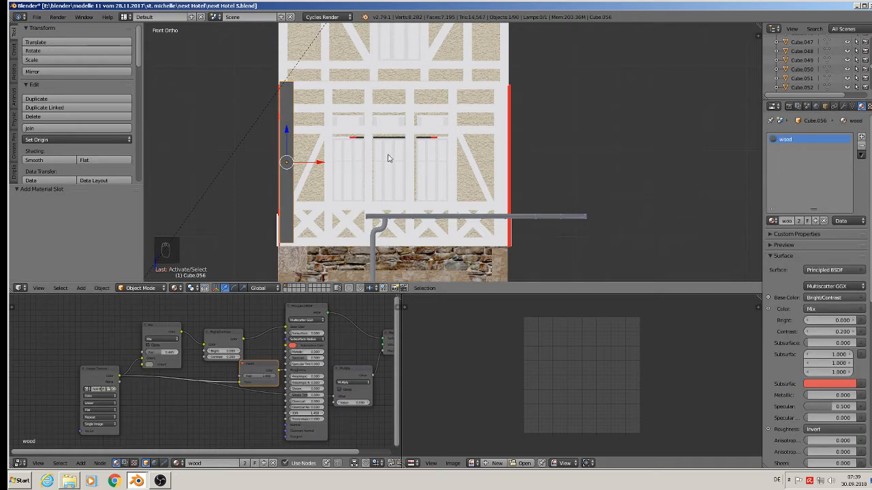
# Step: Enter Edit Mode on the beam and apply a Cube Projection to its UVs
pyautogui.press('Tab')
pyautogui.press('u')
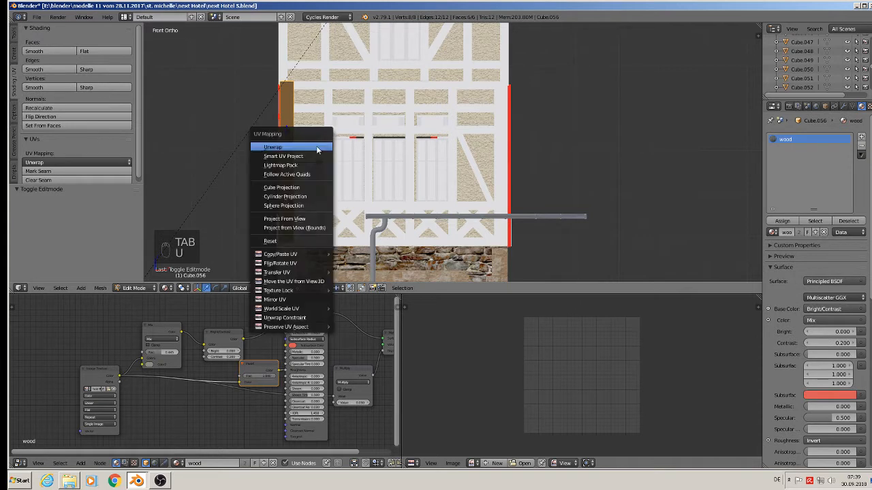
pyautogui.click(318, 185)
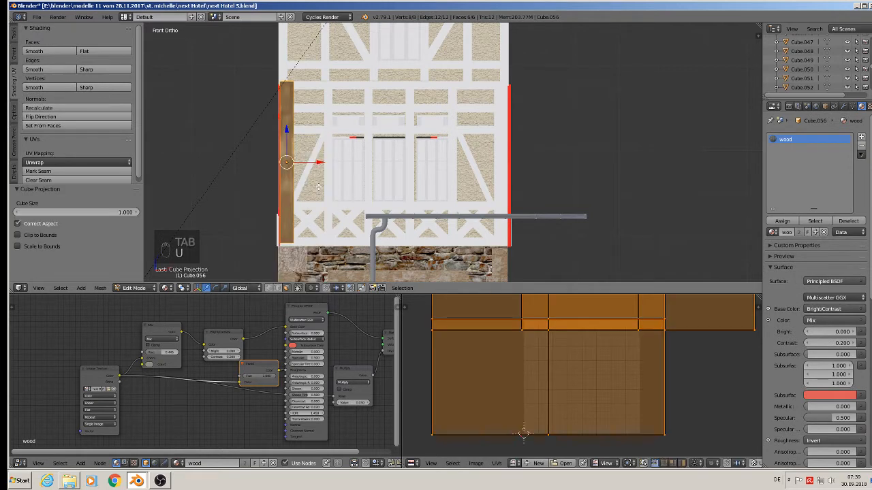
pyautogui.scroll(-3, 650, 398)
pyautogui.scroll(3, 648, 391)
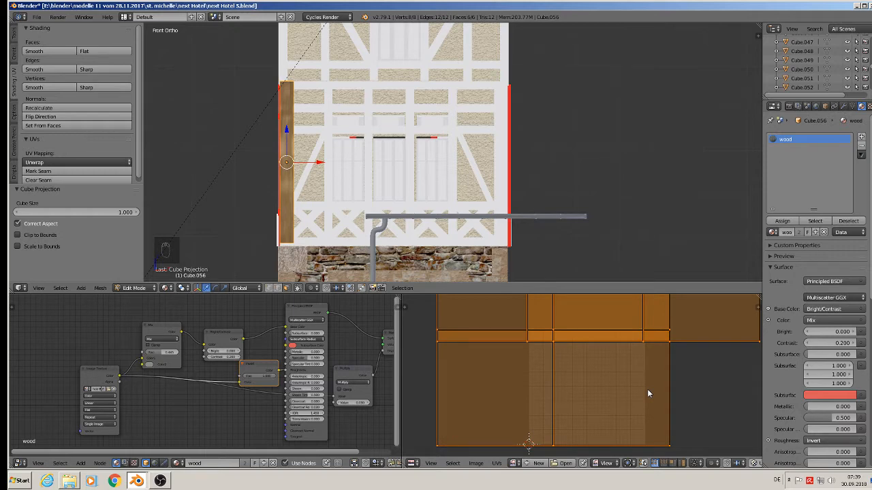
# Step: Project the beam's UVs from the front view
pyautogui.moveTo(270, 160); pyautogui.dragTo(296, 167, button='middle')
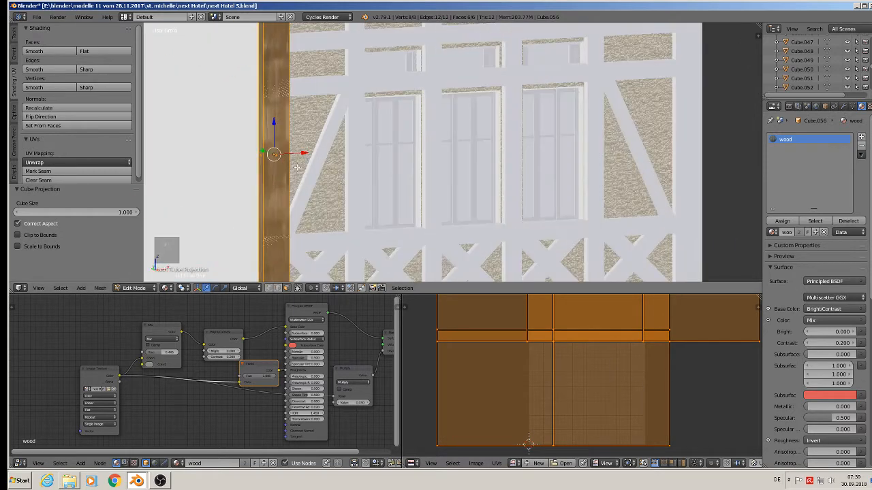
pyautogui.press('KP_1')
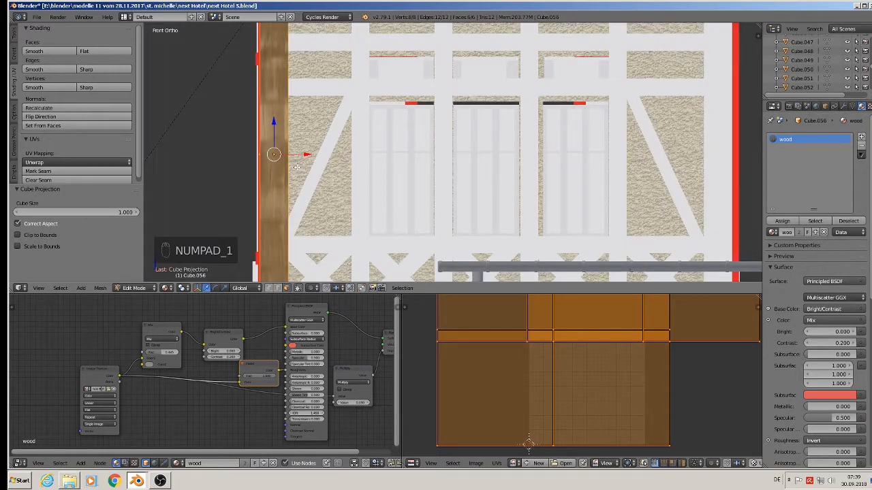
pyautogui.press('u')
pyautogui.press('u')
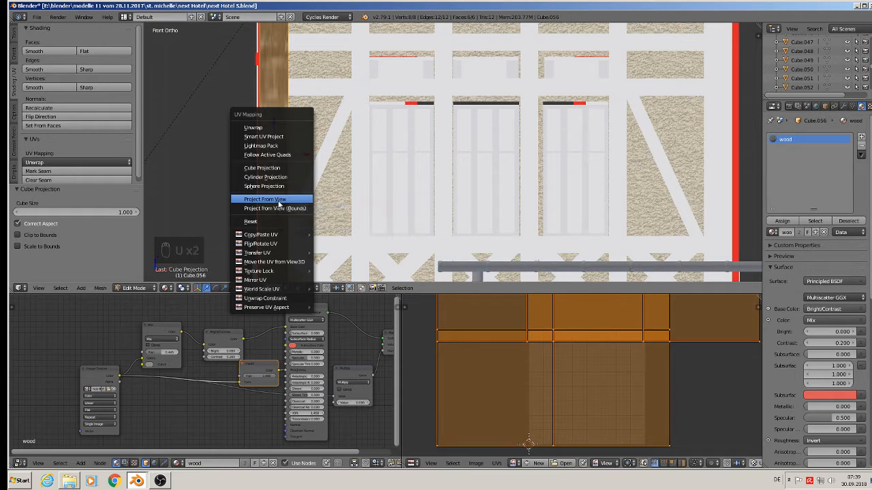
pyautogui.click(278, 200)
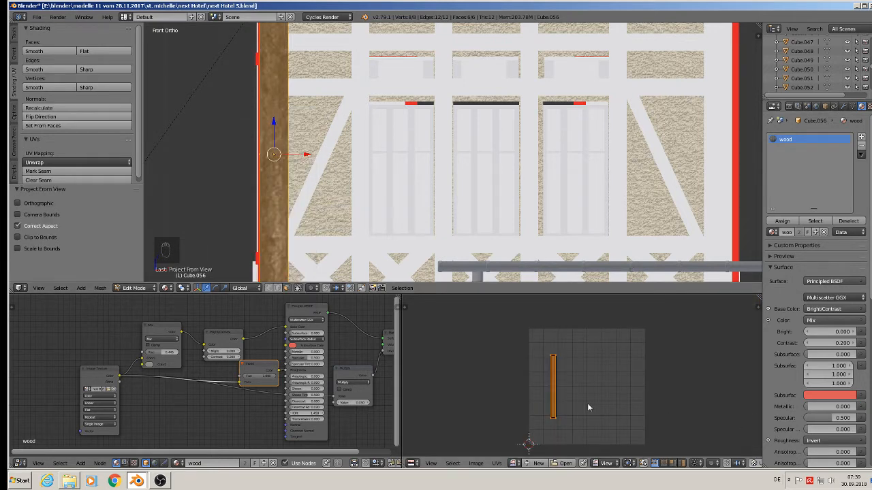
# Step: Show the holz Bretter viele grau.jpg image in the UV editor
pyautogui.scroll(-2, 587, 407)
pyautogui.scroll(4, 616, 455)
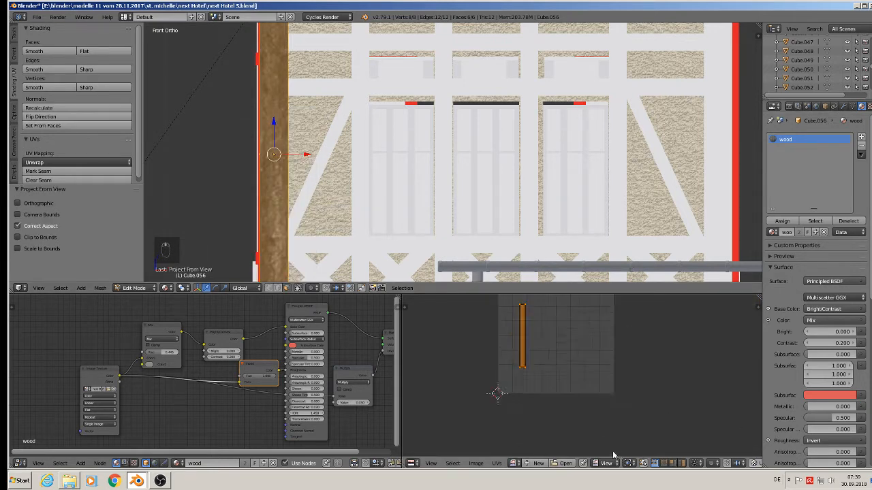
pyautogui.click(515, 463)
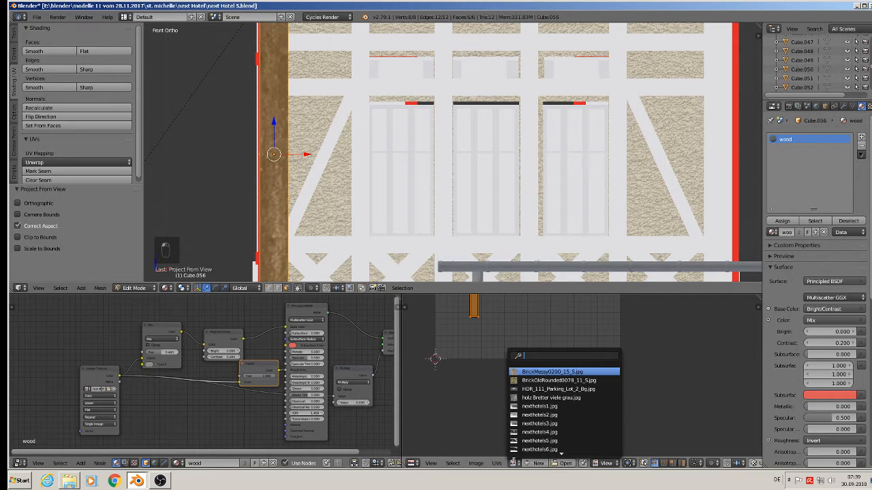
pyautogui.click(555, 397)
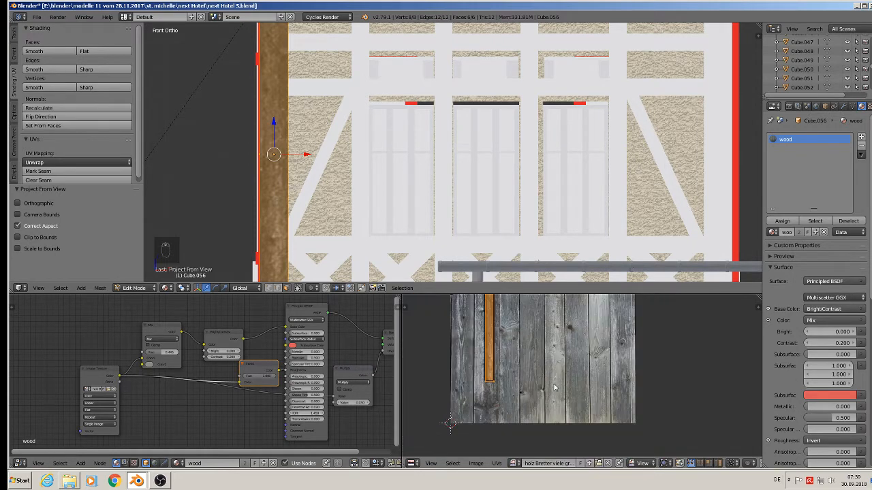
# Step: Scale the beam's UVs by about 1.78 and move them slightly over the planks image
pyautogui.scroll(-2, 522, 356)
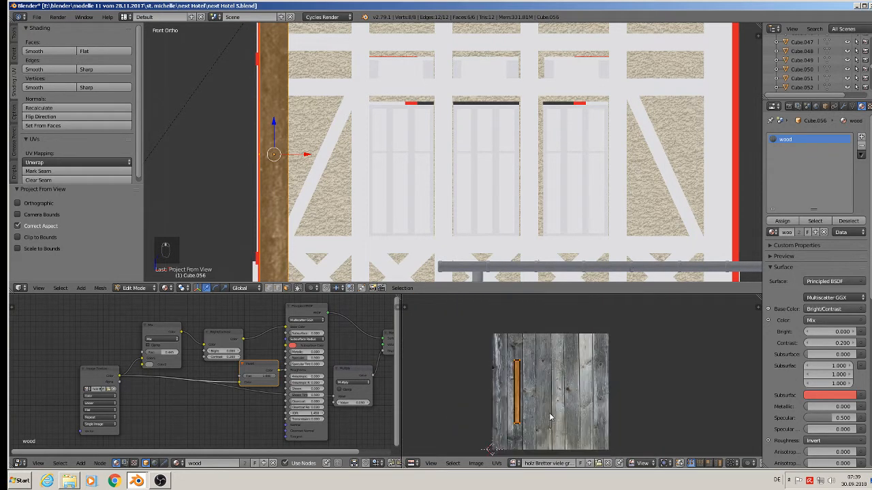
pyautogui.press('s')
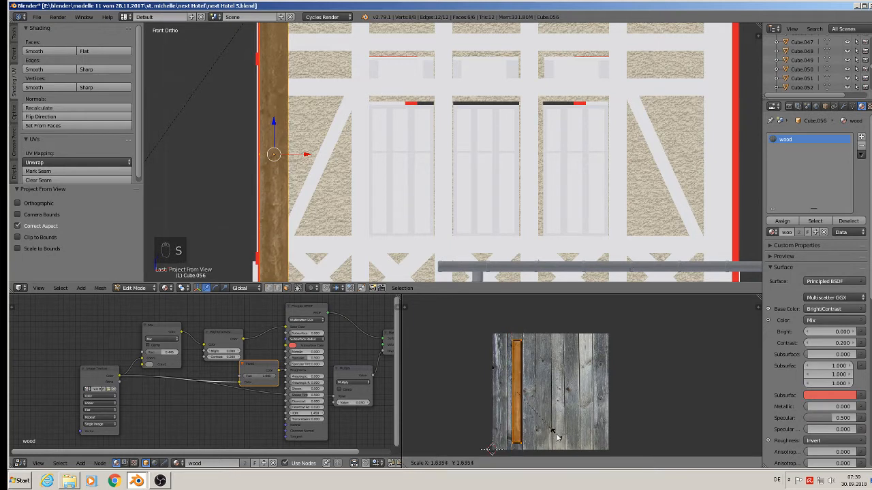
pyautogui.click(562, 441)
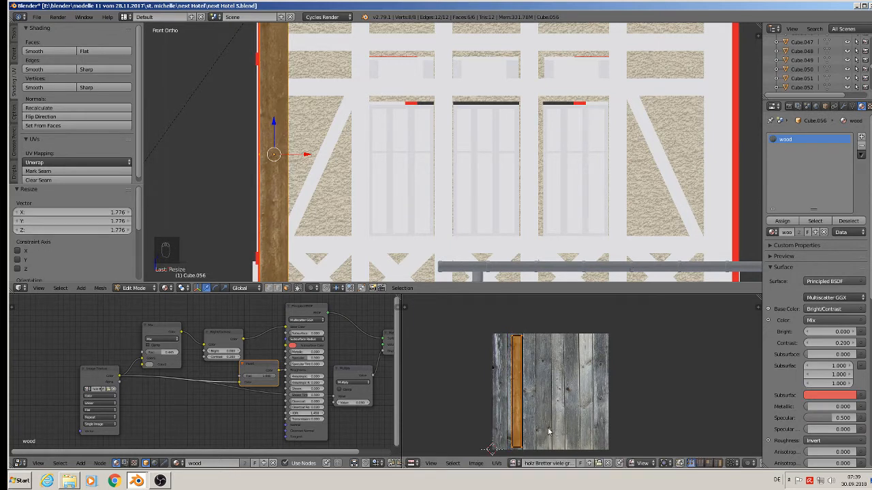
pyautogui.press('g')
pyautogui.click(545, 433)
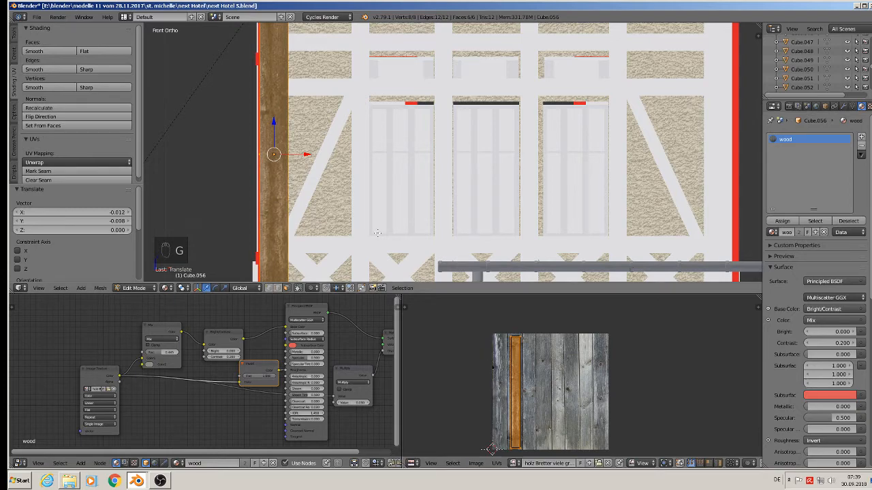
pyautogui.scroll(-3, 368, 185)
pyautogui.keyDown('shift'); pyautogui.moveTo(367, 186); pyautogui.dragTo(317, 145, button='middle'); pyautogui.keyUp('shift')
pyautogui.press('Tab')
pyautogui.press('Tab')
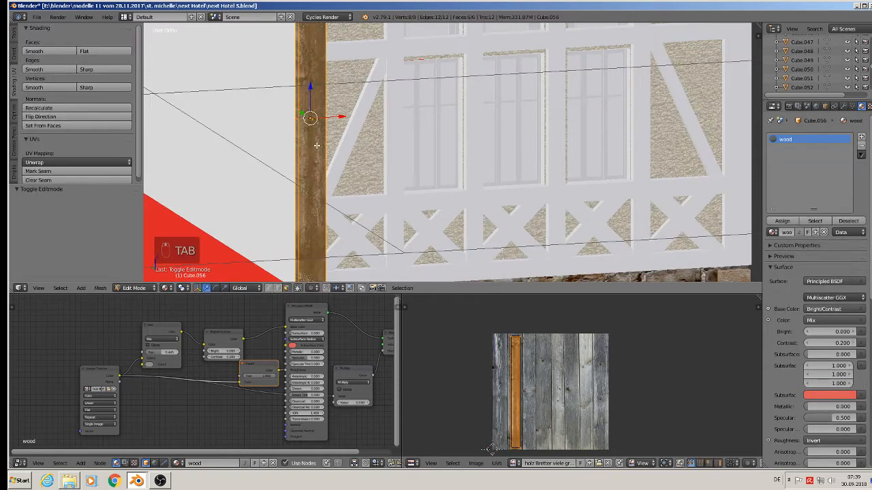
# Step: Unwrap the beam with Smart UV Project using default settings
pyautogui.press('u')
pyautogui.click(305, 87)
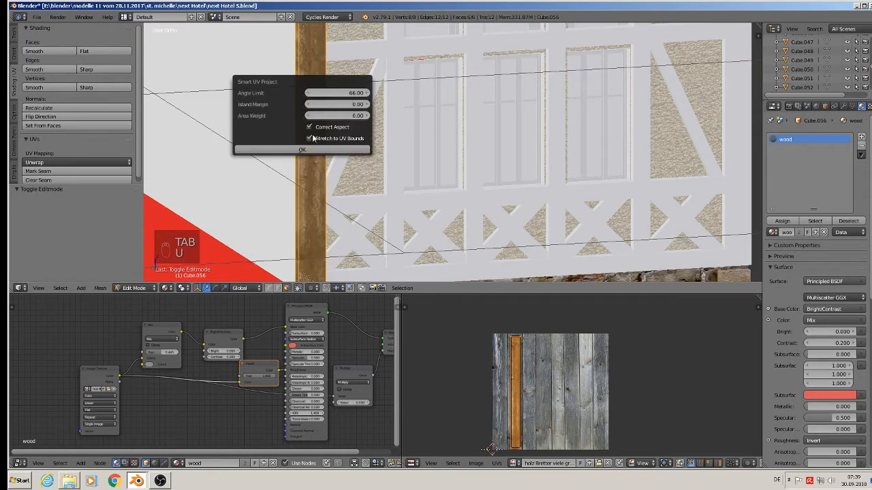
pyautogui.click(315, 150)
# Step: Apply a Cylinder Projection to the beam's UVs
pyautogui.moveTo(332, 163); pyautogui.dragTo(341, 178, button='middle')
pyautogui.press('u')
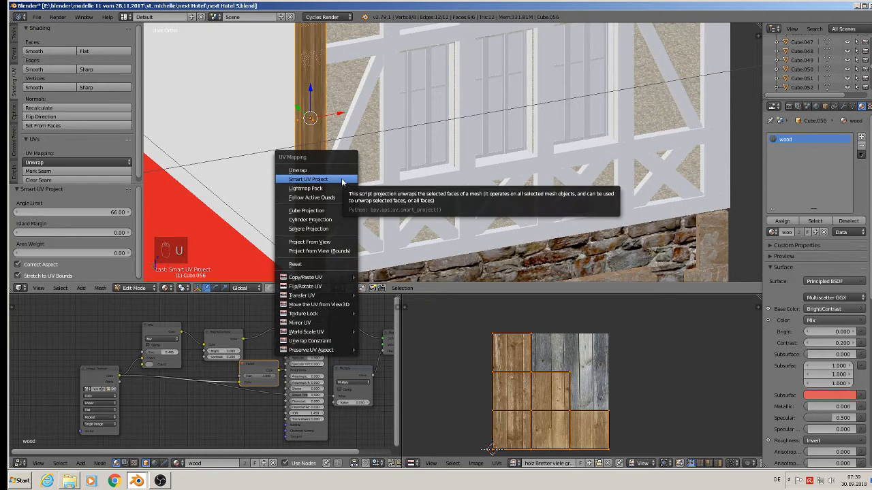
pyautogui.click(343, 219)
# Step: Project the beam's UVs from the current angled view
pyautogui.press('u')
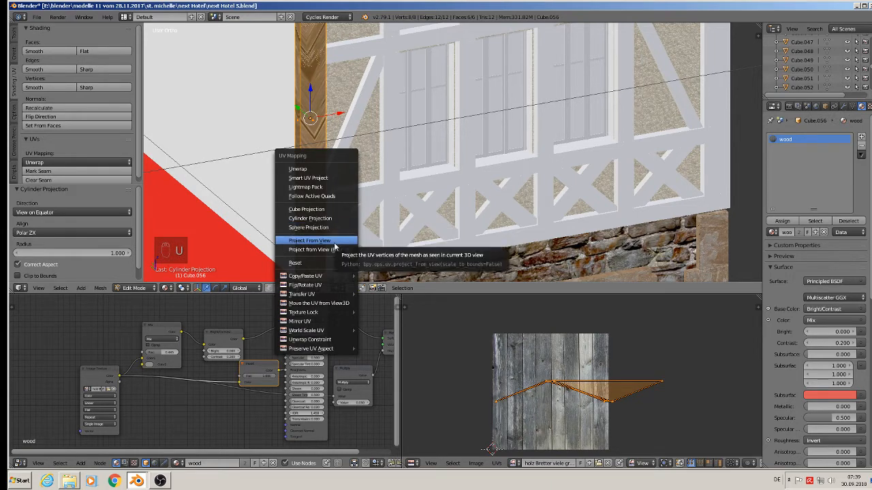
pyautogui.click(334, 242)
pyautogui.moveTo(334, 242); pyautogui.dragTo(306, 234, button='middle')
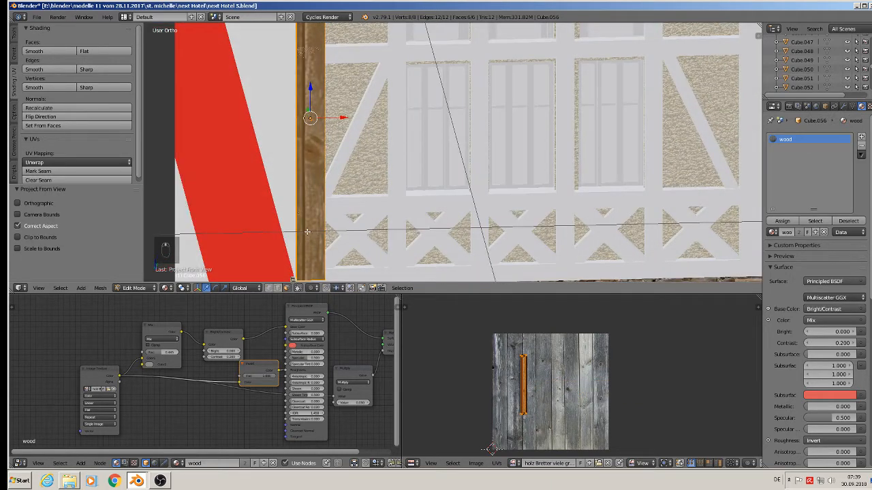
# Step: Project the beam's UVs from the front view, then move them and scale them by about 2.85 over the planks image
pyautogui.press('KP_1')
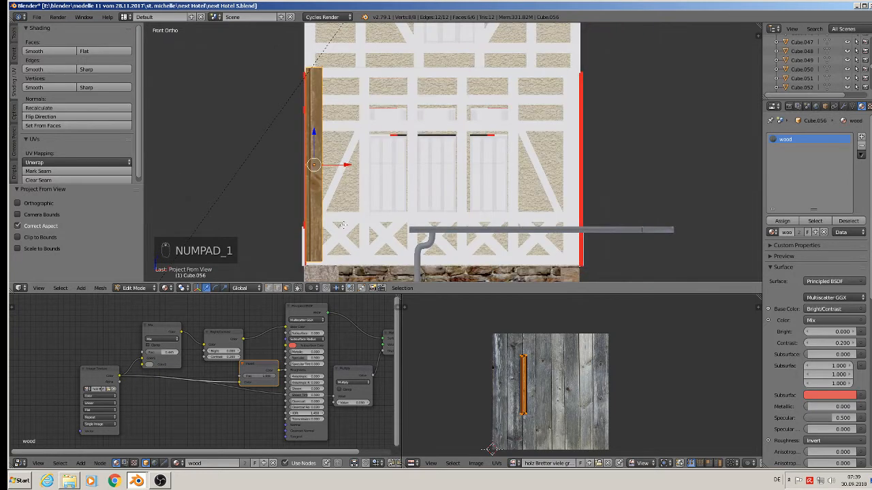
pyautogui.press('u')
pyautogui.press('u')
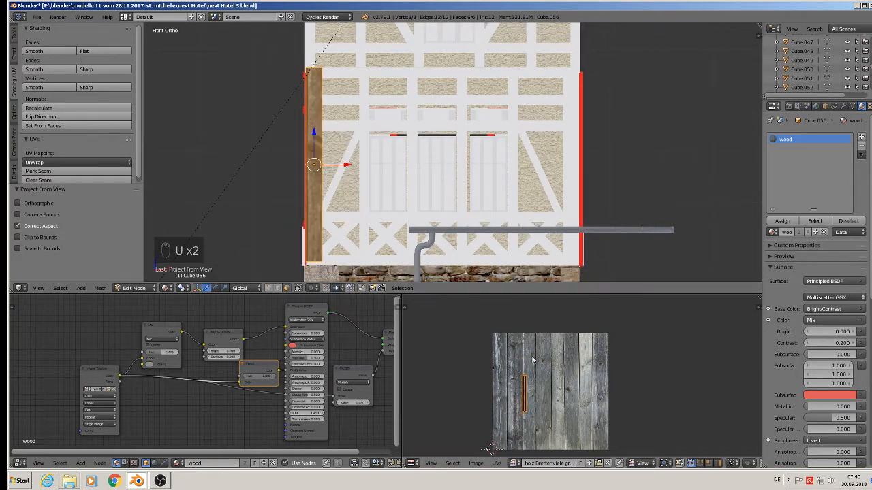
pyautogui.press('g')
pyautogui.click(528, 392)
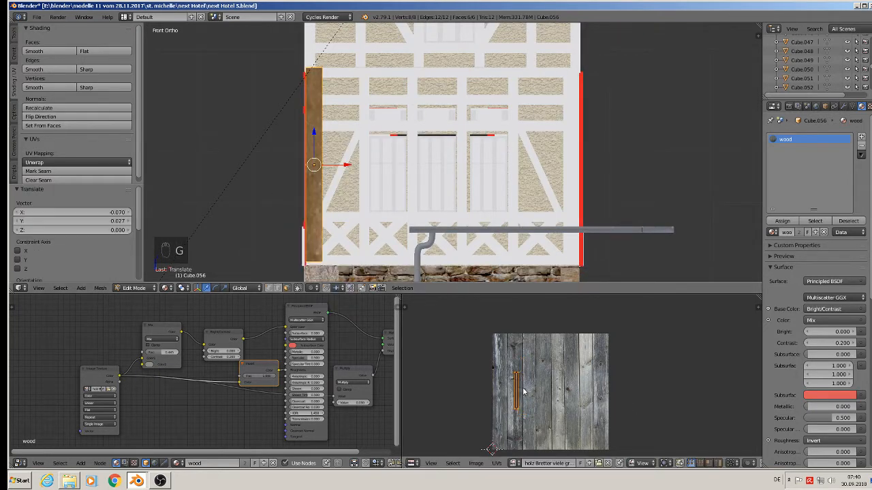
pyautogui.press('s')
pyautogui.click(561, 418)
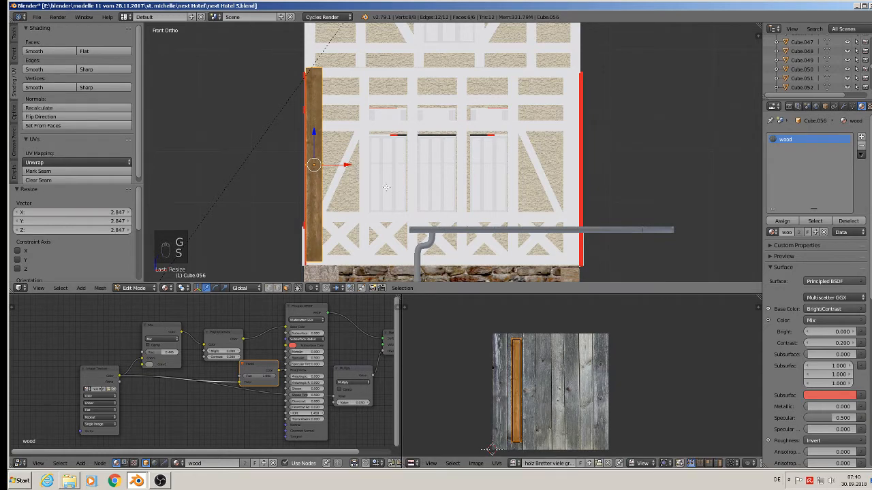
# Step: Leave edit mode and assign the wood material to the two vertical posts at the left of the windows
pyautogui.press('Tab')
pyautogui.rightClick(366, 160)
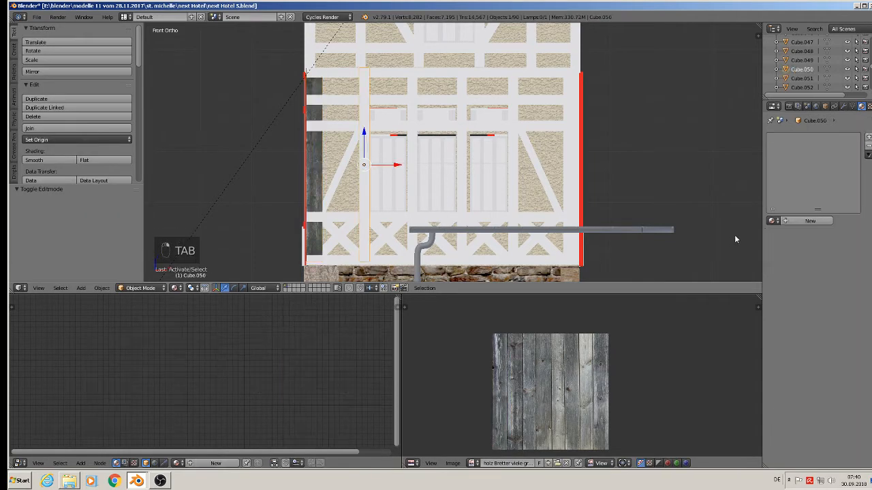
pyautogui.click(772, 221)
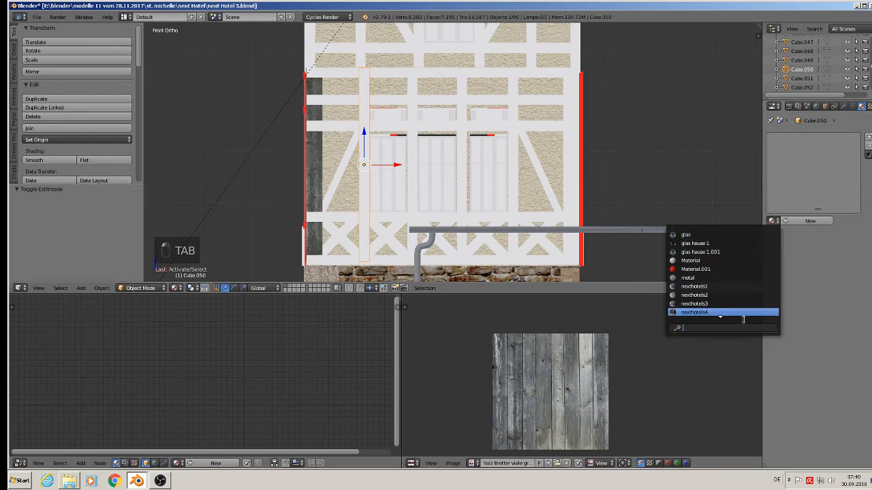
pyautogui.write('w')
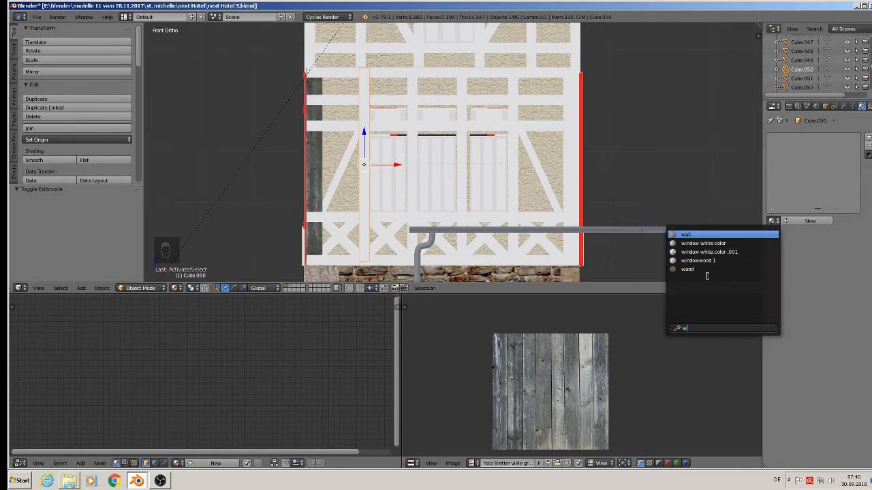
pyautogui.click(702, 272)
pyautogui.rightClick(417, 159)
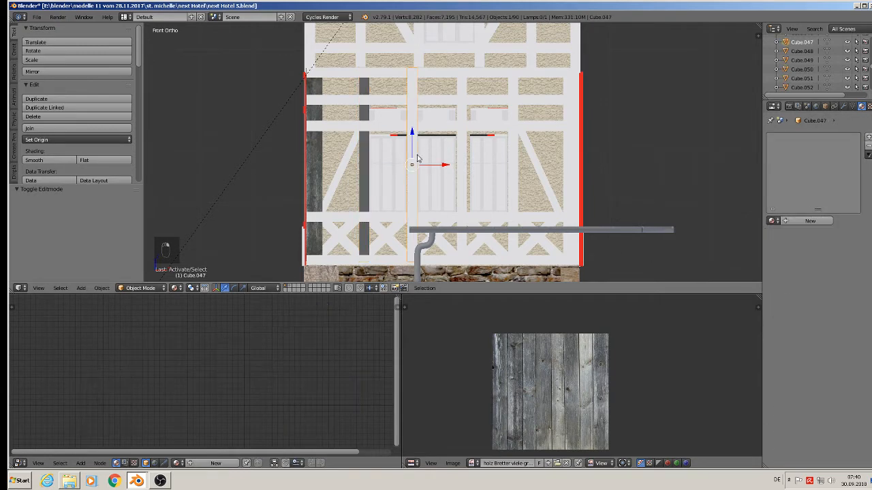
pyautogui.click(772, 221)
pyautogui.write('w')
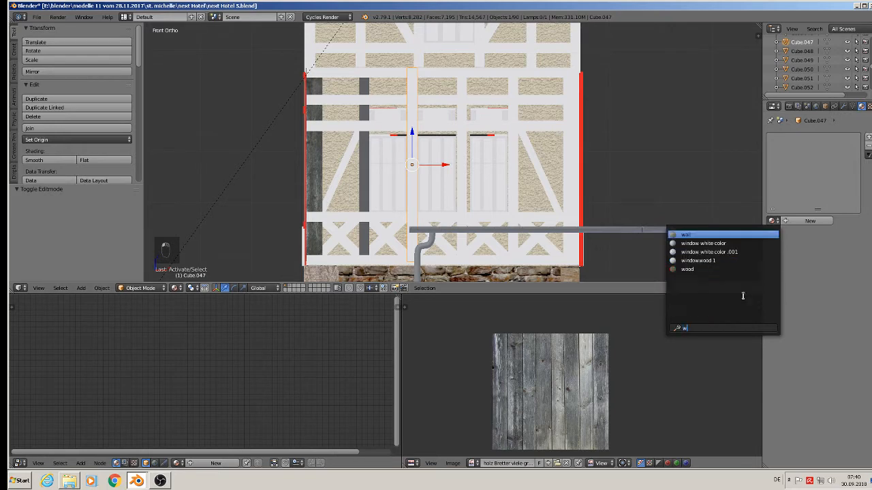
pyautogui.click(699, 270)
# Step: Assign the wood material to the two vertical posts between and right of the windows
pyautogui.rightClick(463, 166)
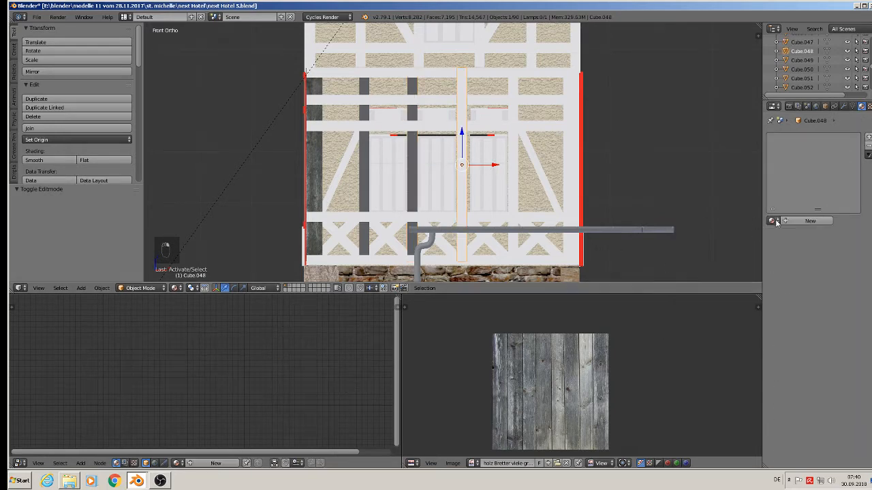
pyautogui.click(772, 220)
pyautogui.write('w')
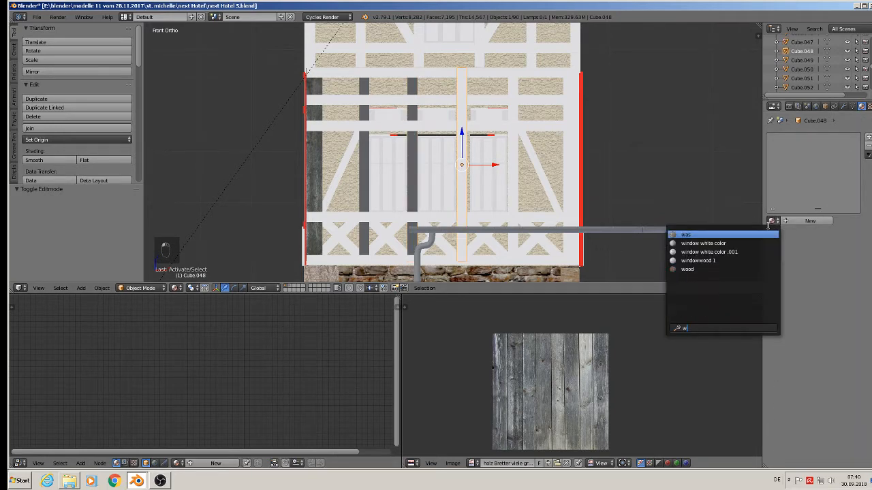
pyautogui.click(689, 270)
pyautogui.rightClick(512, 199)
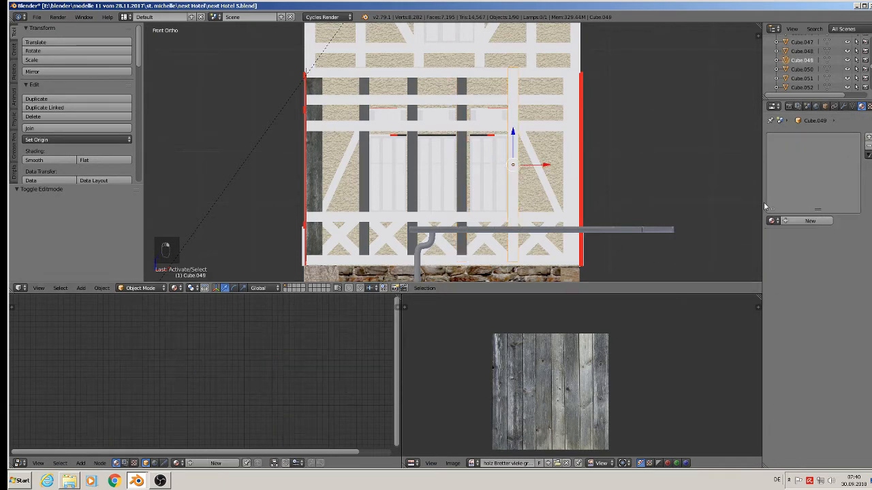
pyautogui.click(771, 221)
pyautogui.write('w')
pyautogui.click(746, 268)
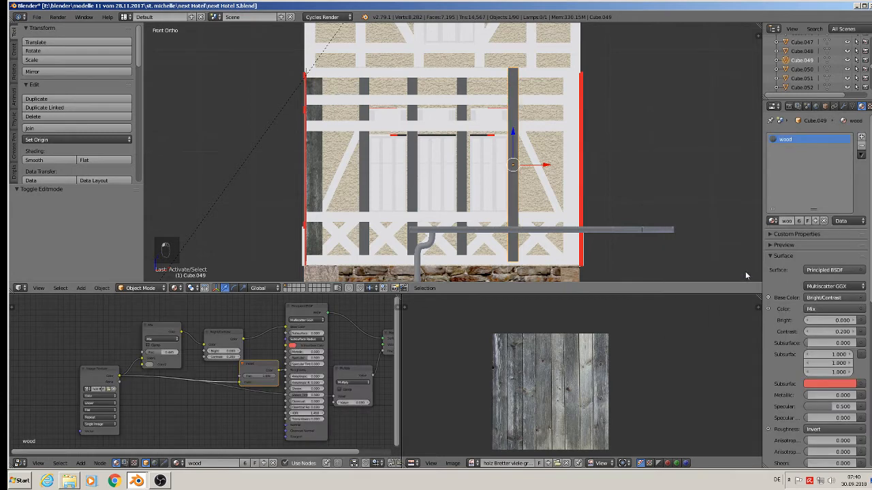
# Step: Assign the wood material to the rightmost vertical post and to the top horizontal beam
pyautogui.rightClick(572, 168)
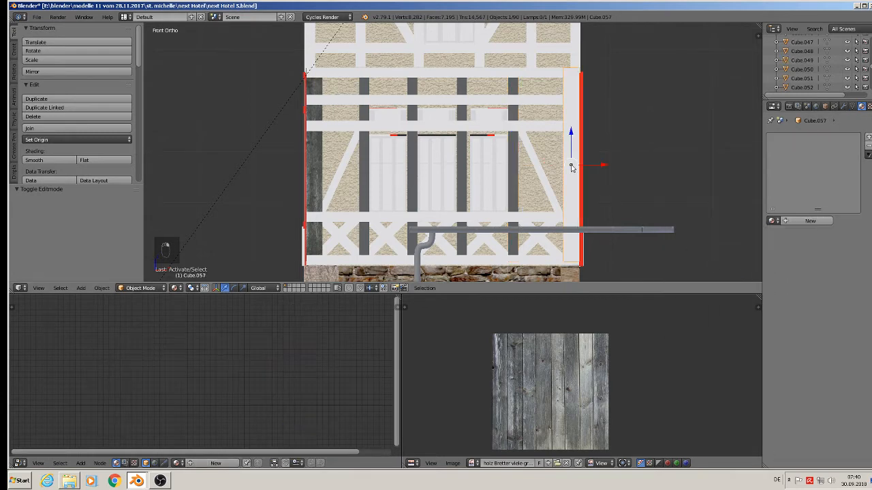
pyautogui.click(771, 220)
pyautogui.write('w')
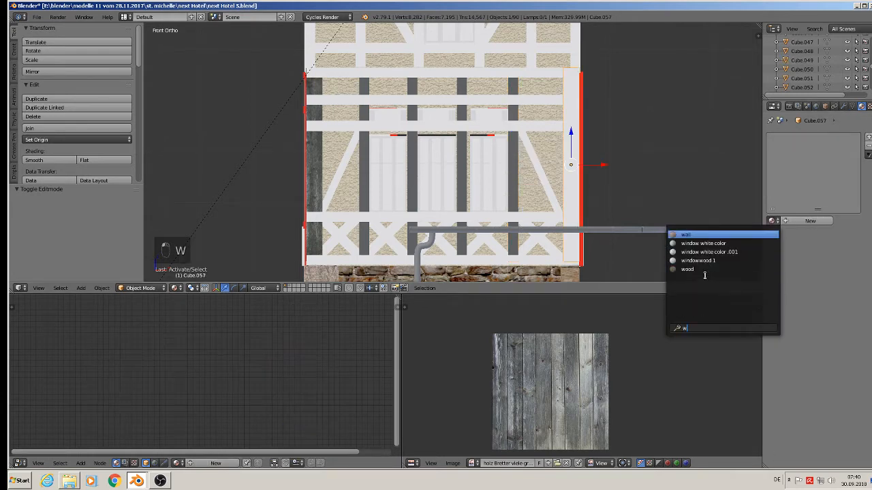
pyautogui.click(700, 270)
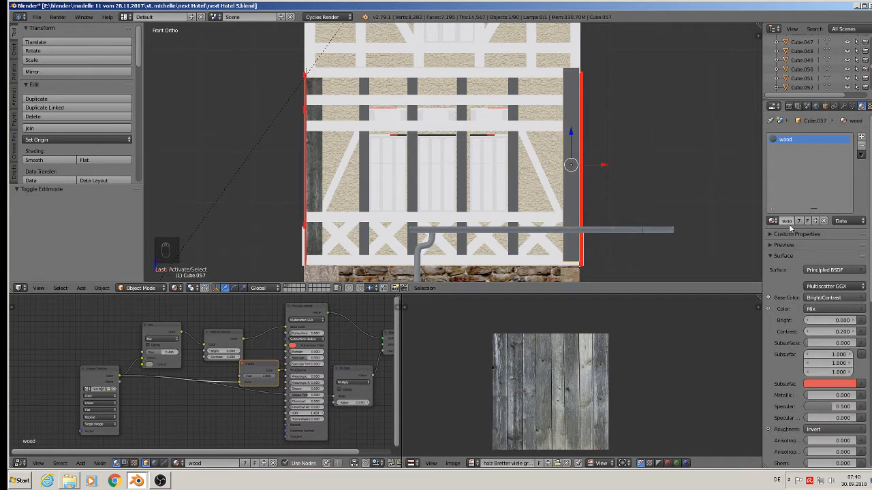
pyautogui.rightClick(367, 75)
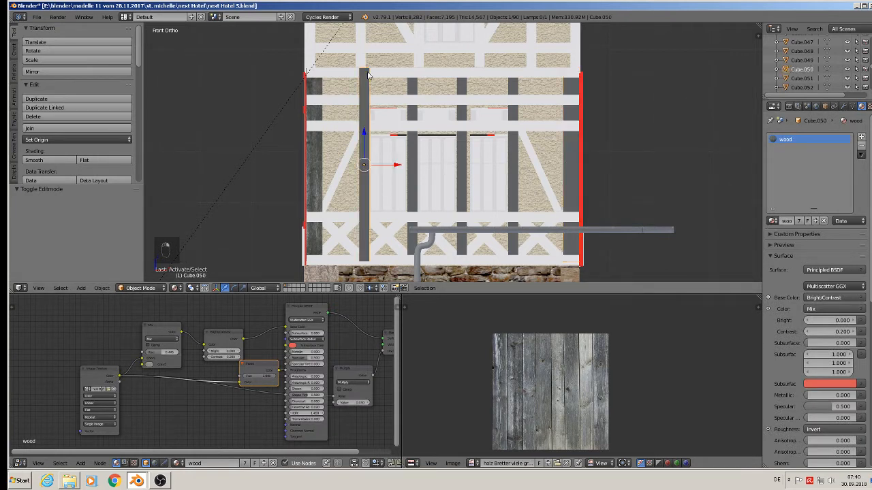
pyautogui.rightClick(401, 80)
pyautogui.press('w')
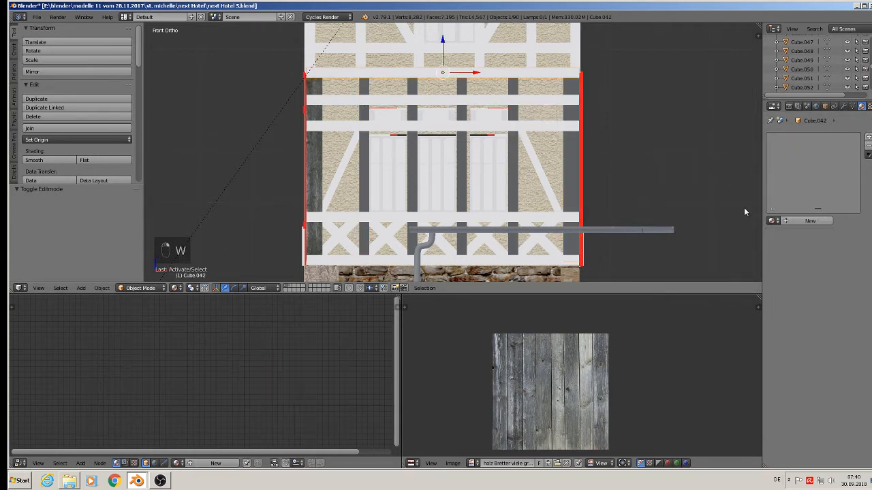
pyautogui.click(780, 221)
pyautogui.write('wood')
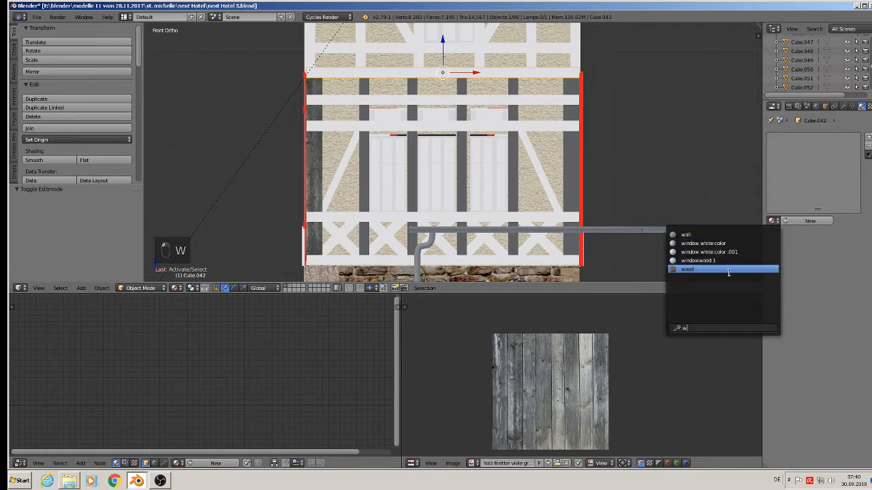
pyautogui.click(728, 269)
# Step: Assign the wood material to the two upper horizontal rails above the windows
pyautogui.rightClick(434, 106)
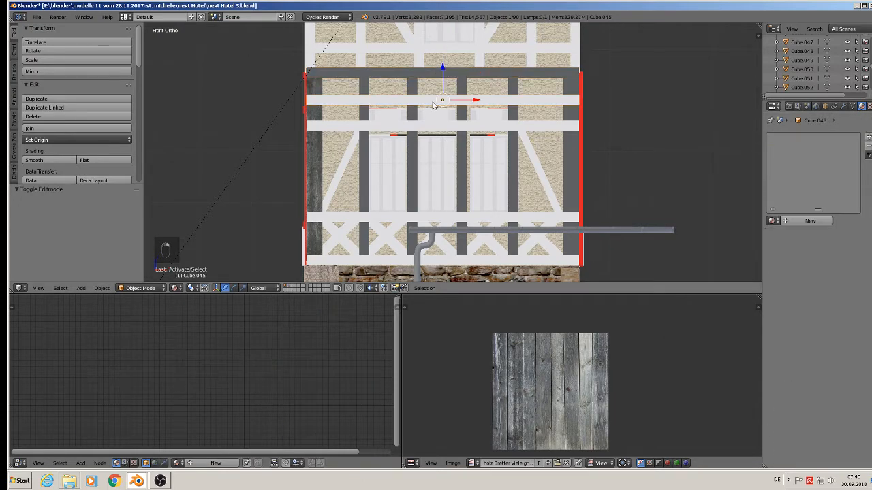
pyautogui.click(769, 221)
pyautogui.write('wood')
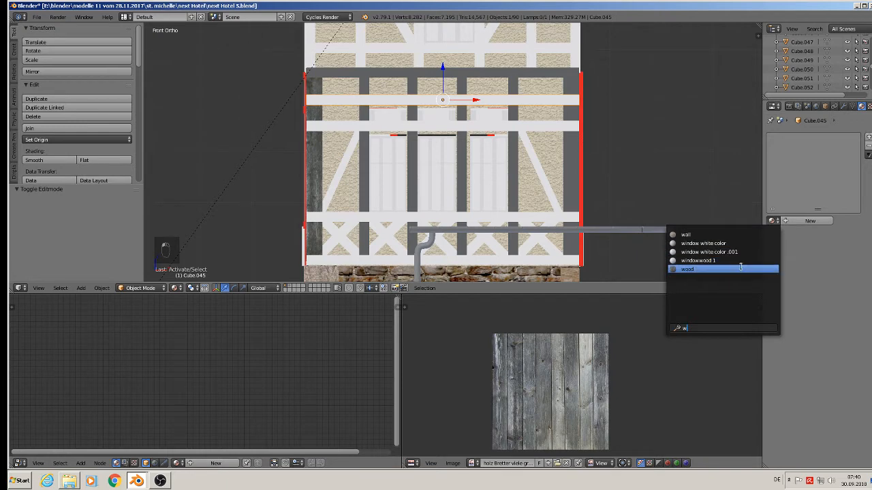
pyautogui.click(727, 267)
pyautogui.rightClick(429, 129)
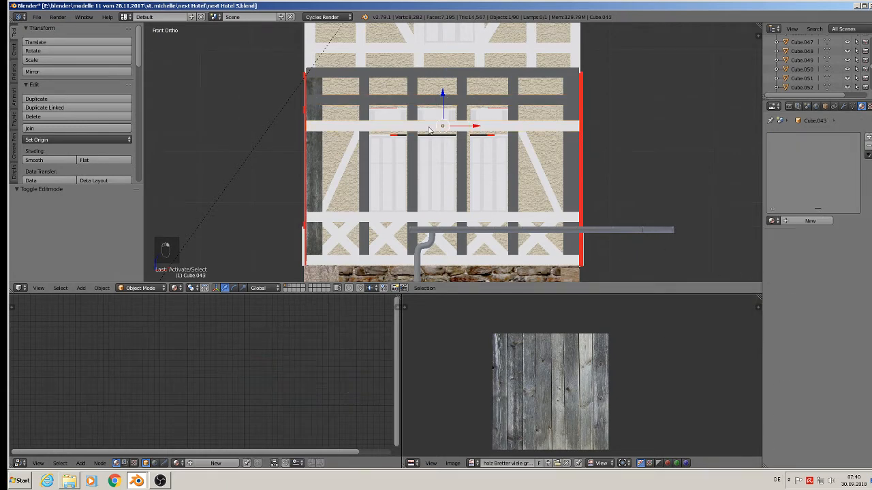
pyautogui.click(771, 221)
pyautogui.write('w')
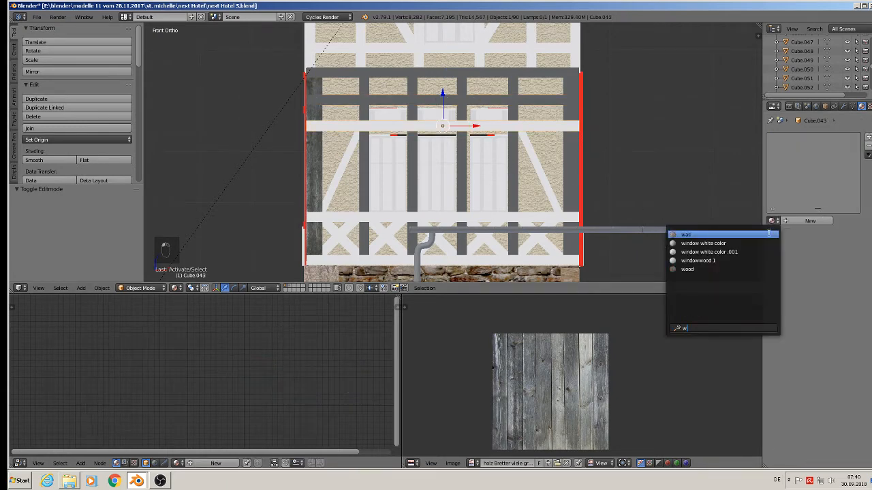
pyautogui.click(720, 269)
# Step: Assign the wood material to the horizontal rail below the windows and the left diagonal brace
pyautogui.rightClick(397, 214)
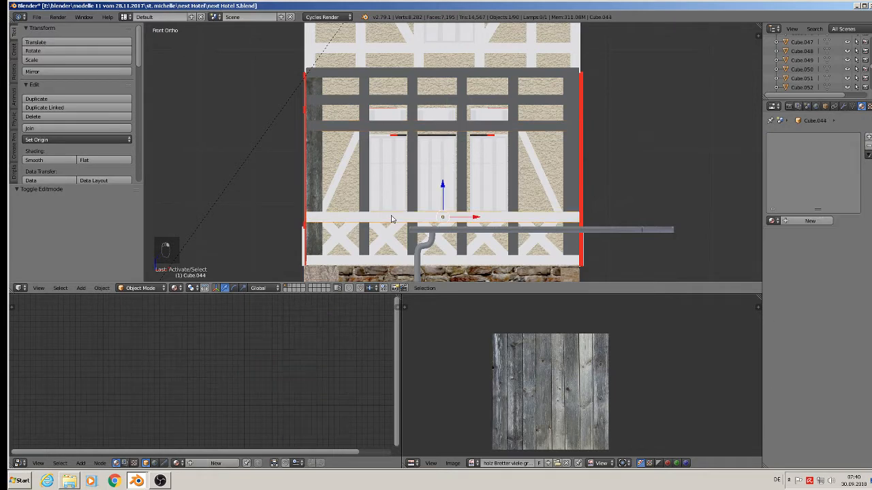
pyautogui.press('w')
pyautogui.click(773, 220)
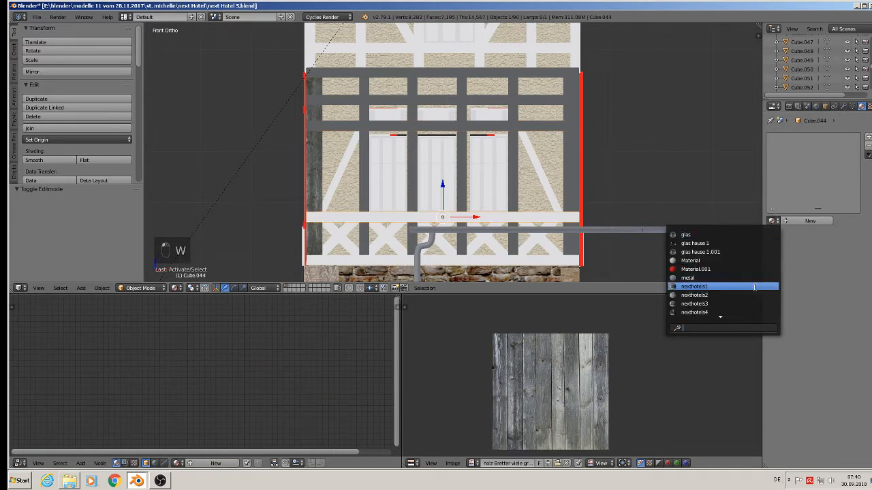
pyautogui.write('w')
pyautogui.click(702, 269)
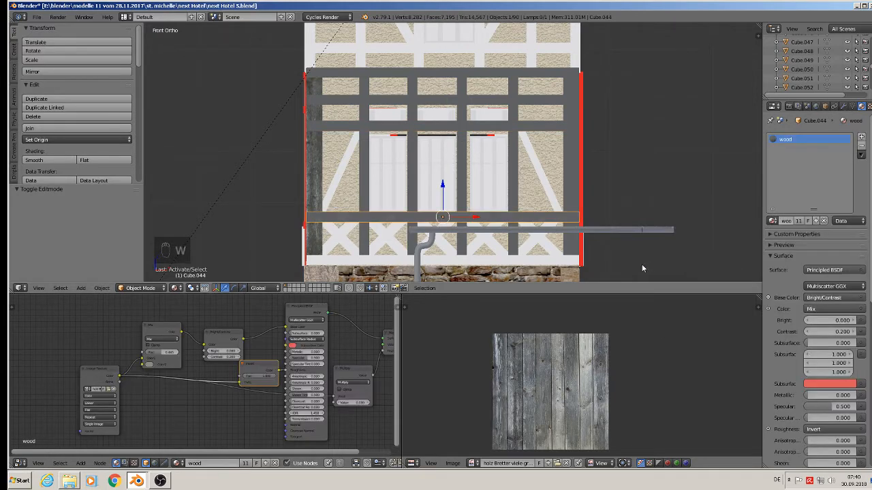
pyautogui.rightClick(342, 174)
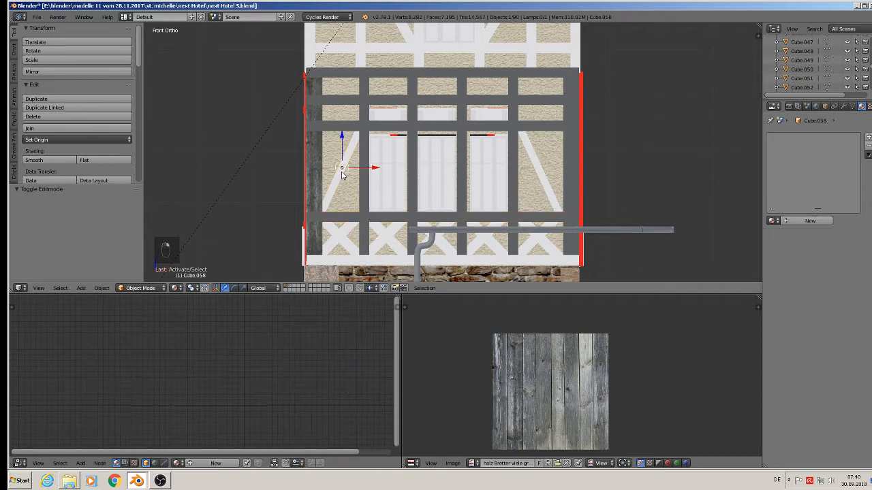
pyautogui.click(773, 220)
pyautogui.write('w')
pyautogui.click(722, 271)
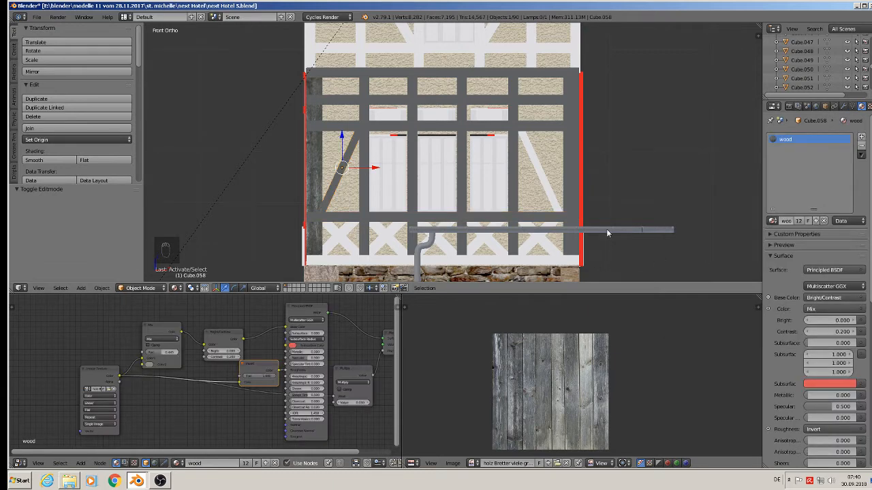
# Step: Assign the wood material to the right diagonal brace and the bottom sill beam
pyautogui.rightClick(550, 183)
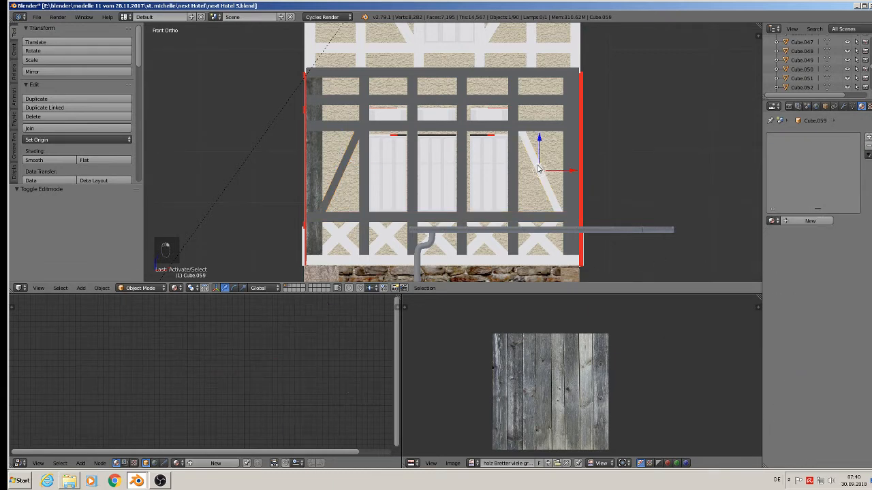
pyautogui.click(773, 221)
pyautogui.write('w')
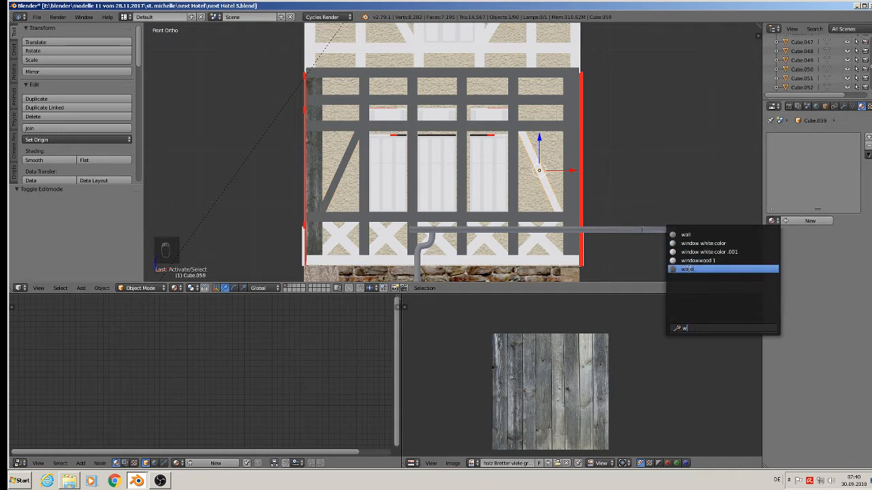
pyautogui.click(688, 269)
pyautogui.rightClick(354, 266)
pyautogui.press('w')
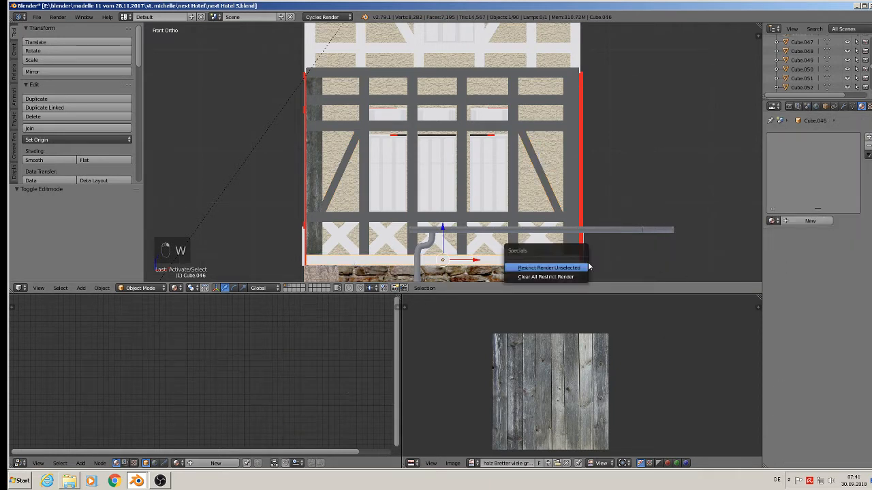
pyautogui.click(775, 221)
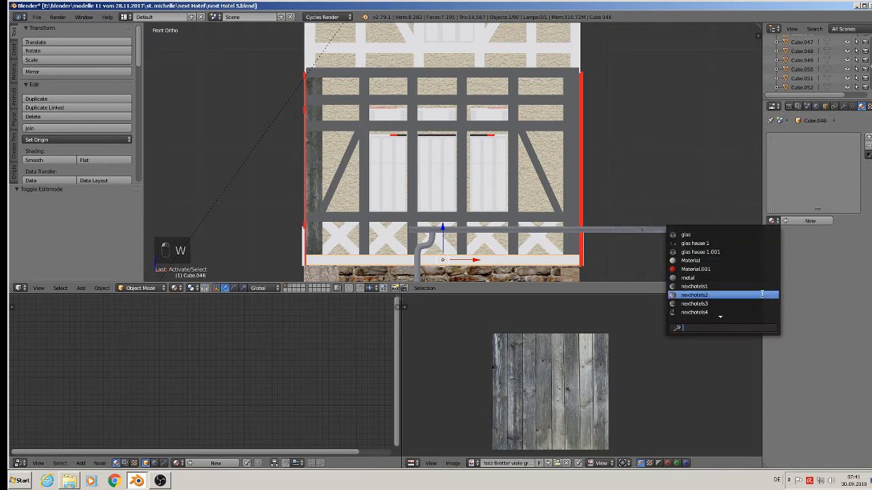
pyautogui.write('w')
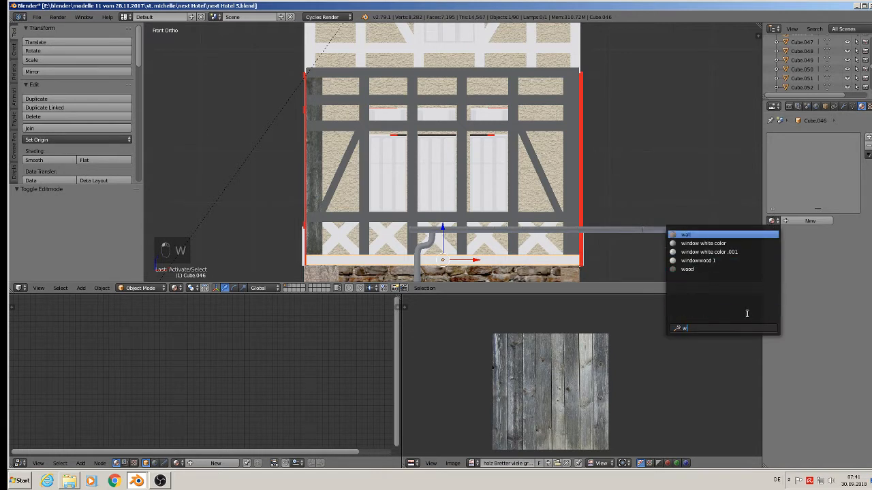
pyautogui.click(707, 269)
# Step: Assign the wood material to the two leftmost cross braces below the ground-floor windows
pyautogui.rightClick(349, 240)
pyautogui.press('w')
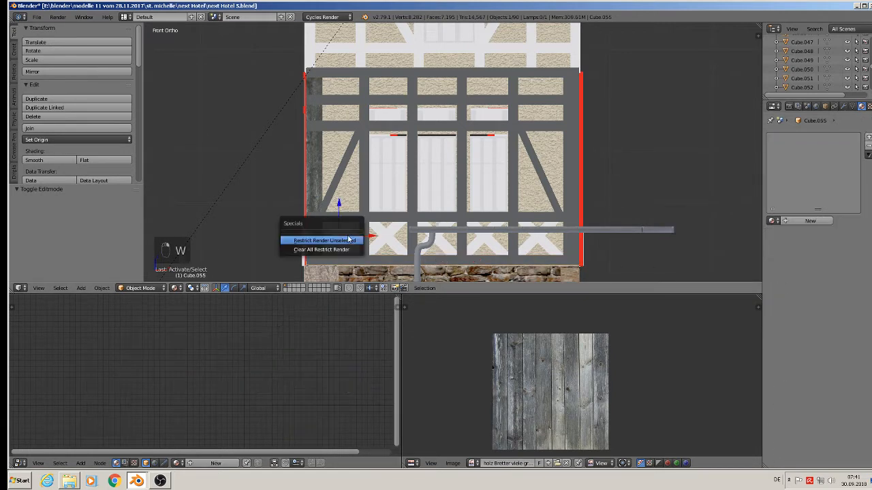
pyautogui.press('Escape')
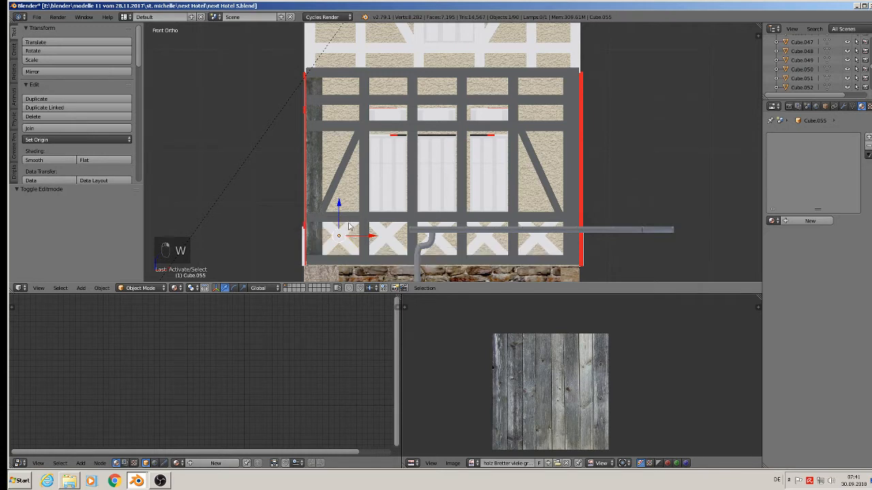
pyautogui.click(772, 221)
pyautogui.write('w')
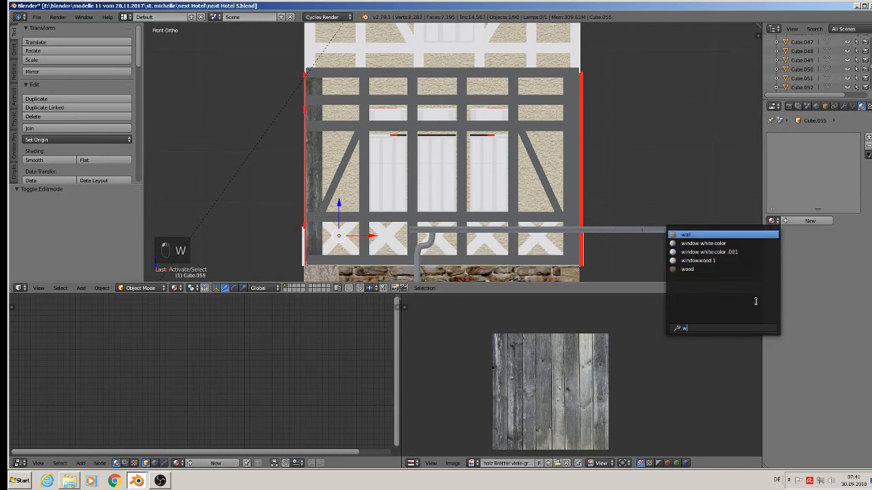
pyautogui.click(687, 269)
pyautogui.rightClick(386, 235)
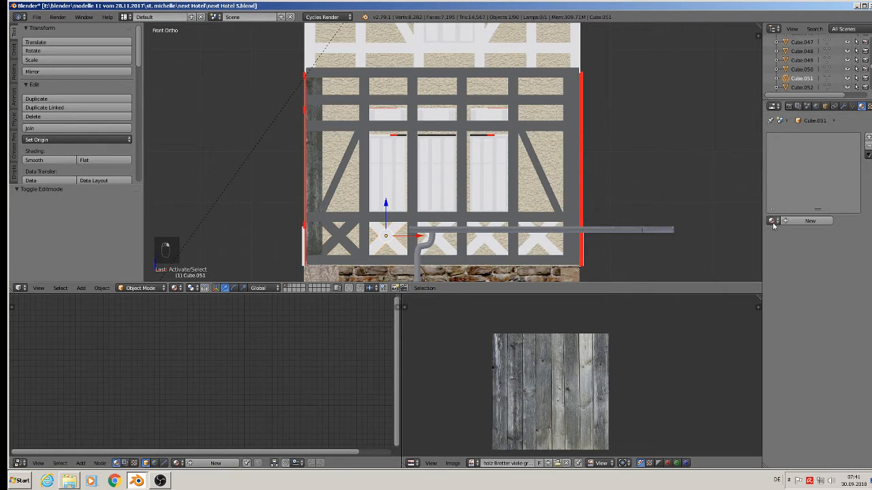
pyautogui.click(773, 221)
pyautogui.write('w')
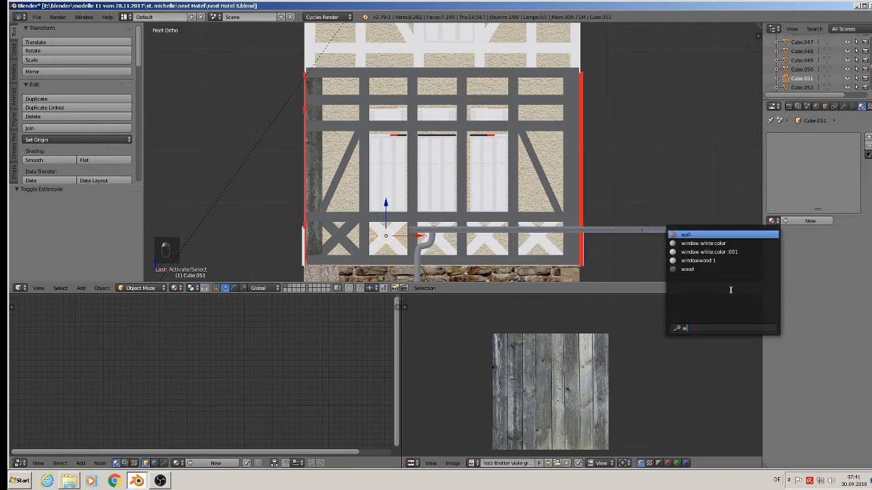
pyautogui.click(693, 268)
# Step: Assign the wood material to the remaining three cross braces below the windows
pyautogui.rightClick(442, 240)
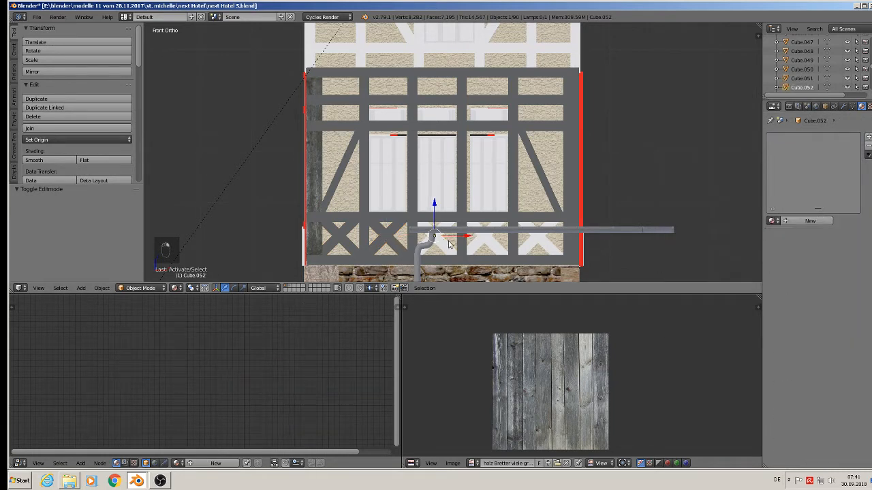
pyautogui.click(772, 220)
pyautogui.write('w')
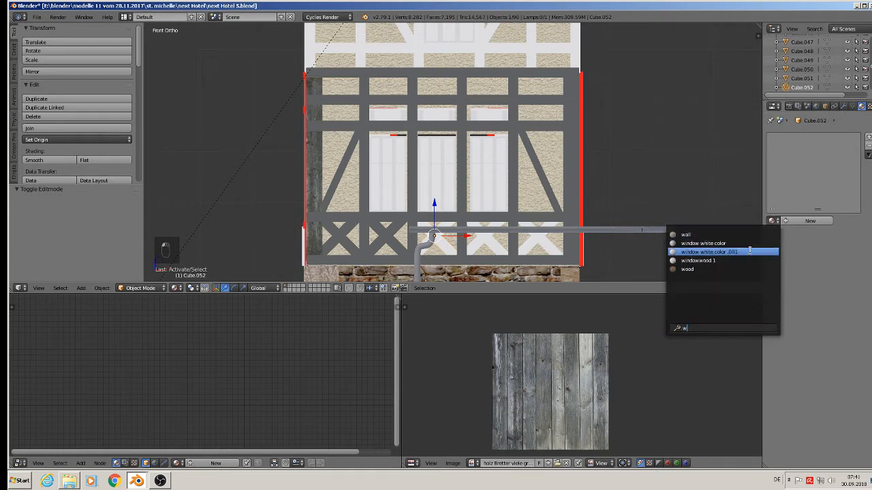
pyautogui.click(719, 269)
pyautogui.rightClick(480, 244)
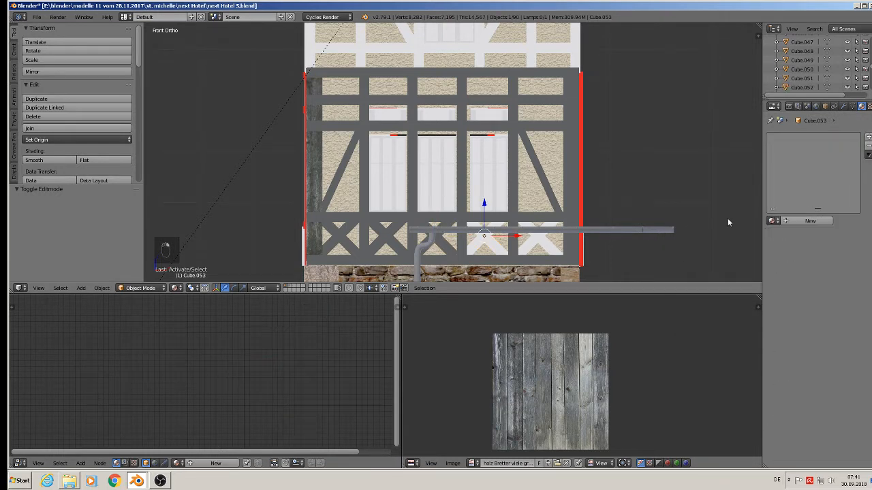
pyautogui.click(771, 221)
pyautogui.write('w')
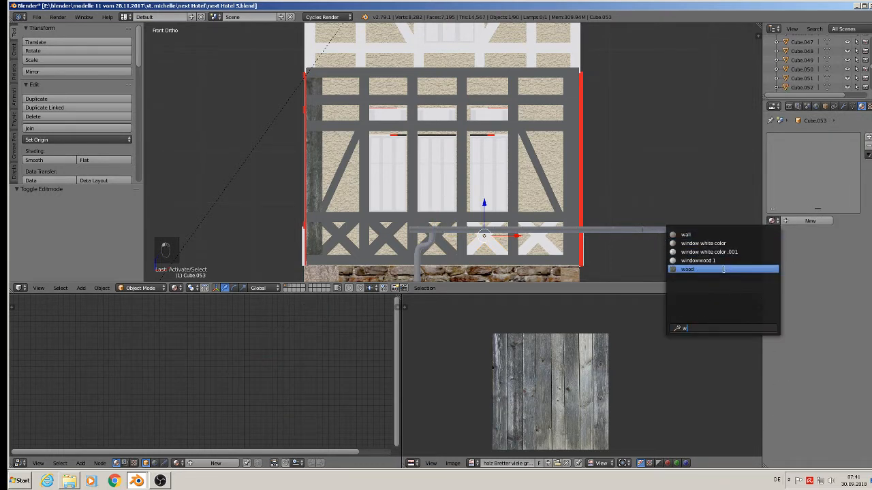
pyautogui.click(720, 269)
pyautogui.rightClick(535, 244)
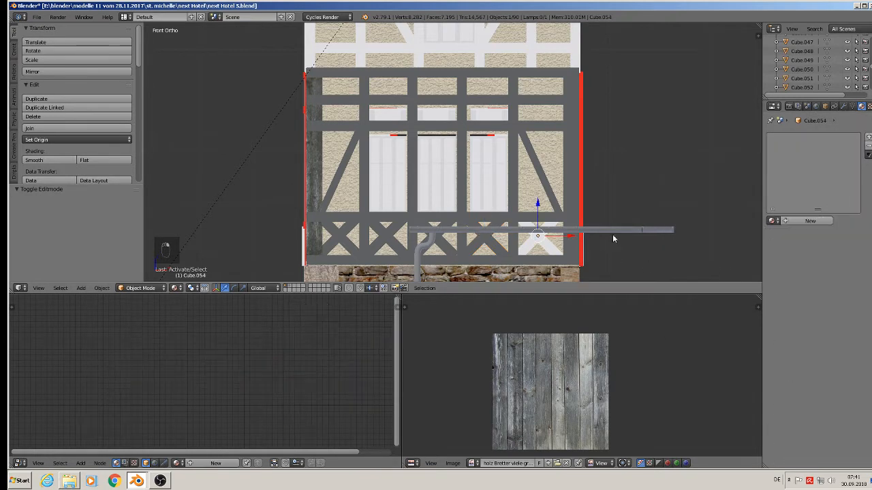
pyautogui.click(771, 221)
pyautogui.write('w')
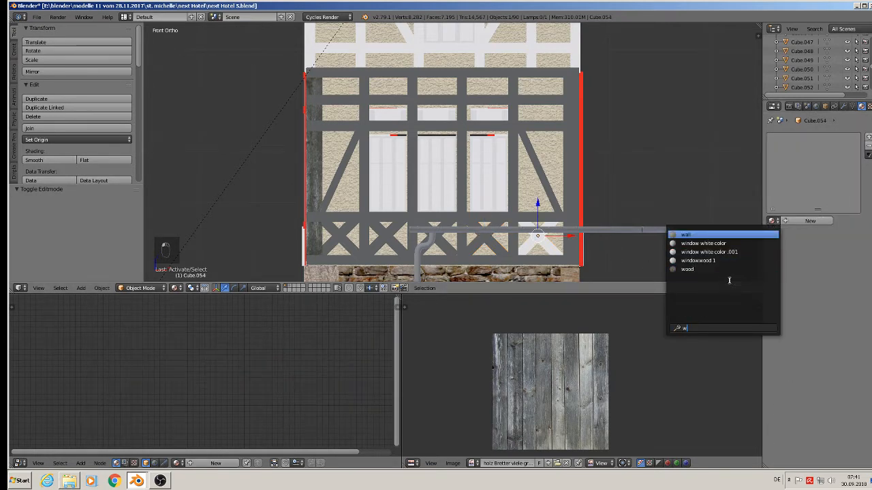
pyautogui.click(693, 269)
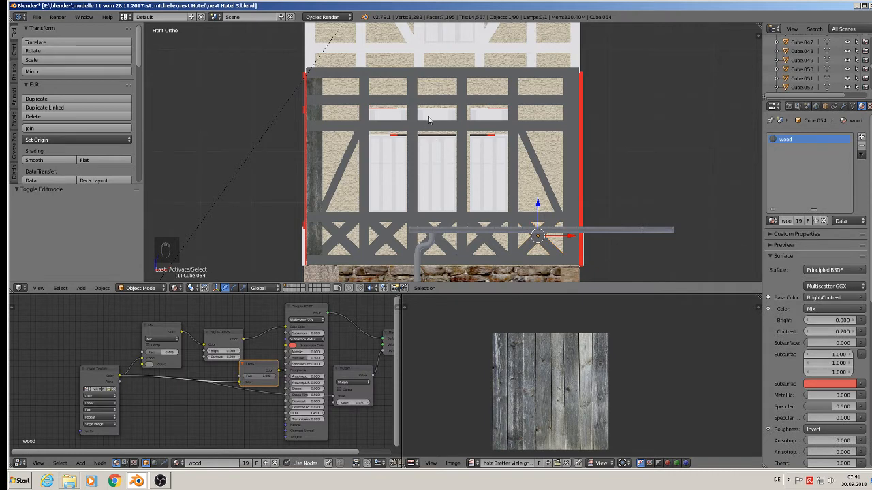
# Step: Assign the wood material to the gable's upper horizontal beam and the post right of the gable window
pyautogui.keyDown('shift'); pyautogui.moveTo(428, 114); pyautogui.dragTo(413, 142, button='middle'); pyautogui.keyUp('shift')
pyautogui.rightClick(399, 126)
pyautogui.moveTo(447, 92); pyautogui.dragTo(444, 102)
pyautogui.keyDown('shift'); pyautogui.moveTo(444, 102); pyautogui.dragTo(484, 174, button='middle'); pyautogui.keyUp('shift')
pyautogui.rightClick(457, 103)
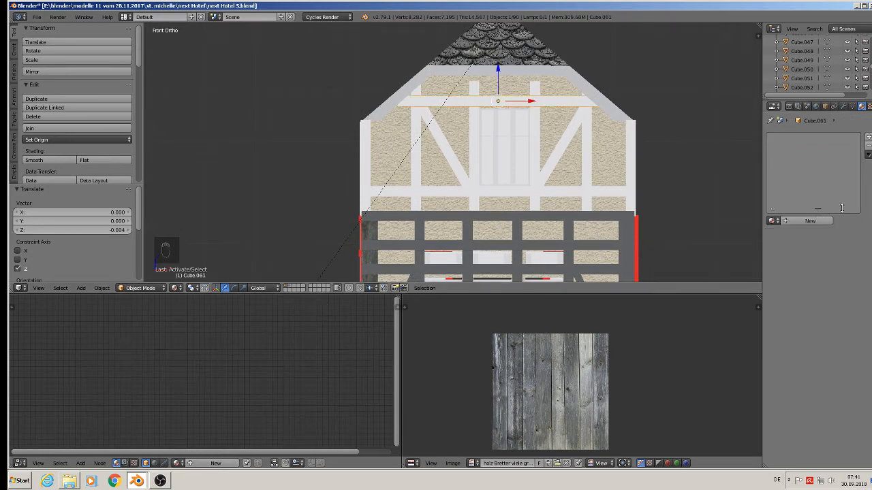
pyautogui.click(773, 221)
pyautogui.click(723, 267)
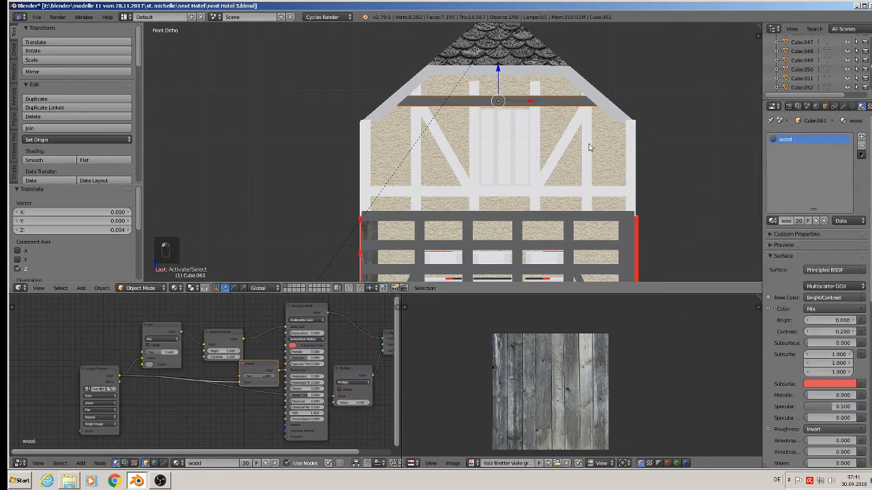
pyautogui.rightClick(537, 131)
pyautogui.click(772, 220)
pyautogui.write('w')
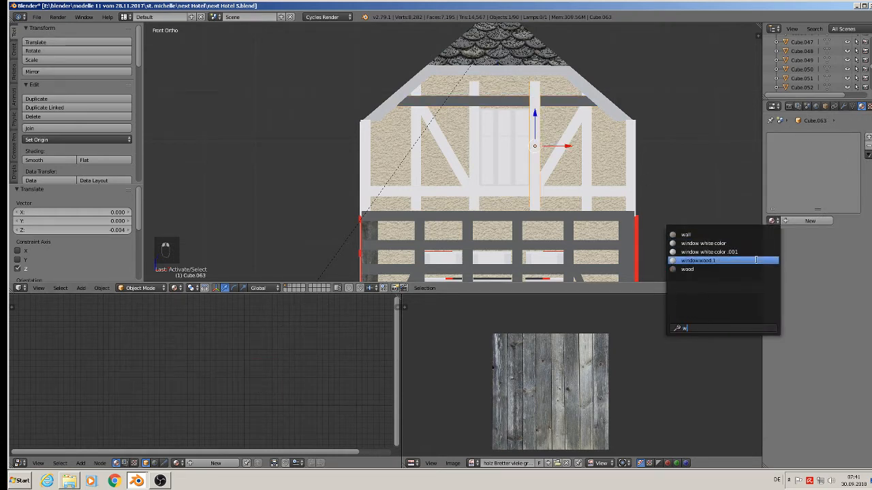
pyautogui.click(732, 269)
# Step: Assign the wood material to the post left of the gable window and the left diagonal brace
pyautogui.rightClick(477, 150)
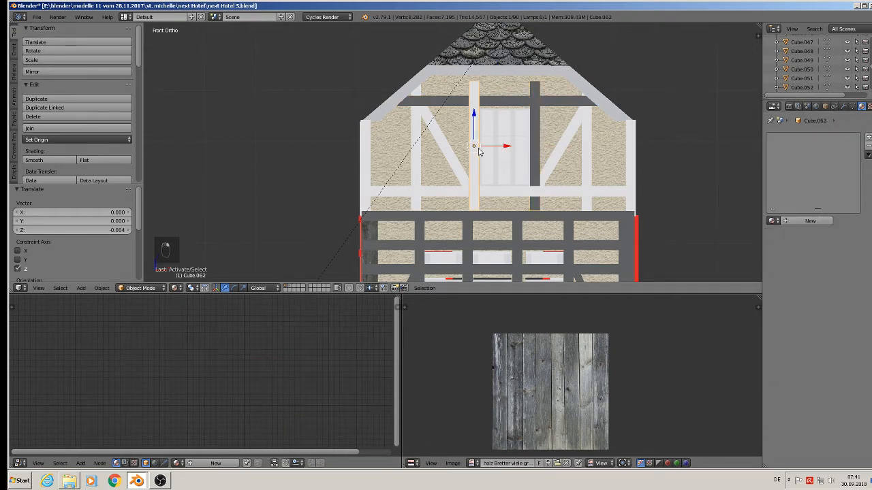
pyautogui.click(773, 221)
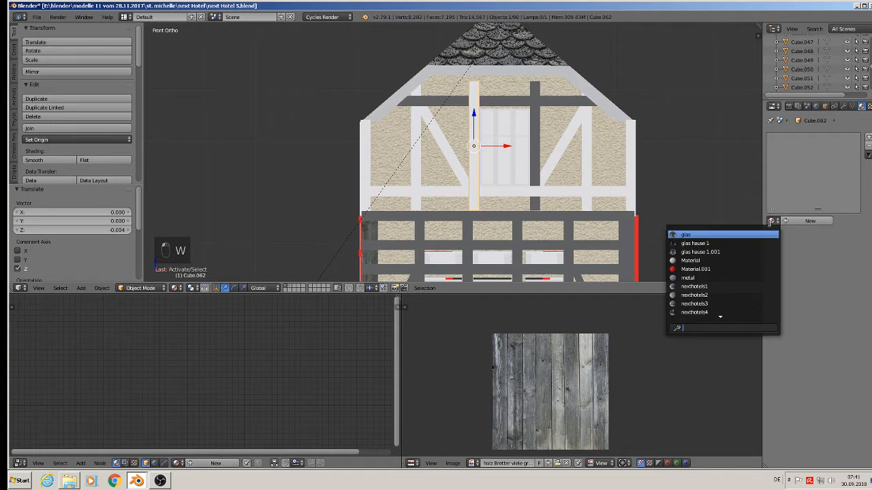
pyautogui.write('w')
pyautogui.click(687, 269)
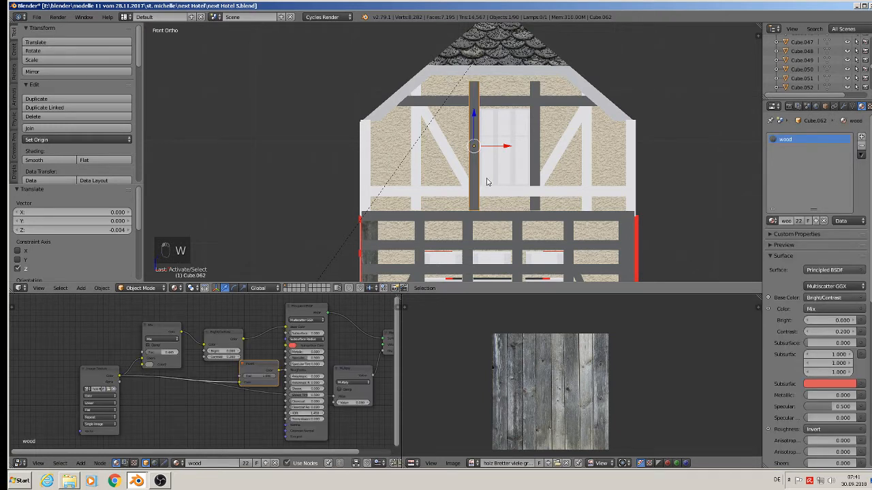
pyautogui.rightClick(444, 158)
pyautogui.click(771, 221)
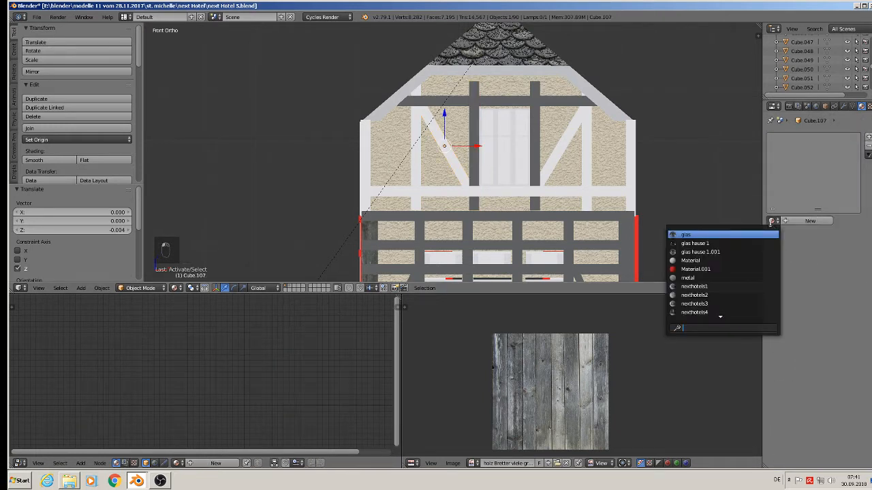
pyautogui.write('w')
pyautogui.click(734, 272)
# Step: Assign the wood material to the gable's right diagonal brace and the inner right vertical post
pyautogui.rightClick(564, 153)
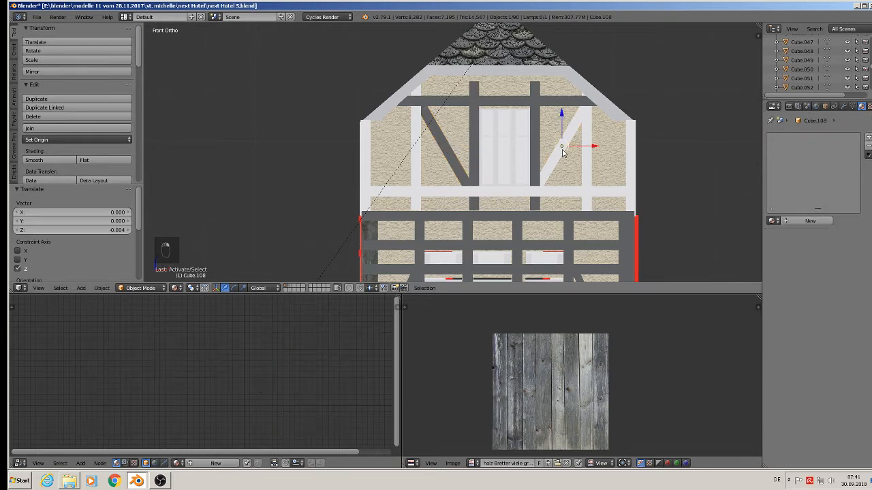
pyautogui.click(771, 221)
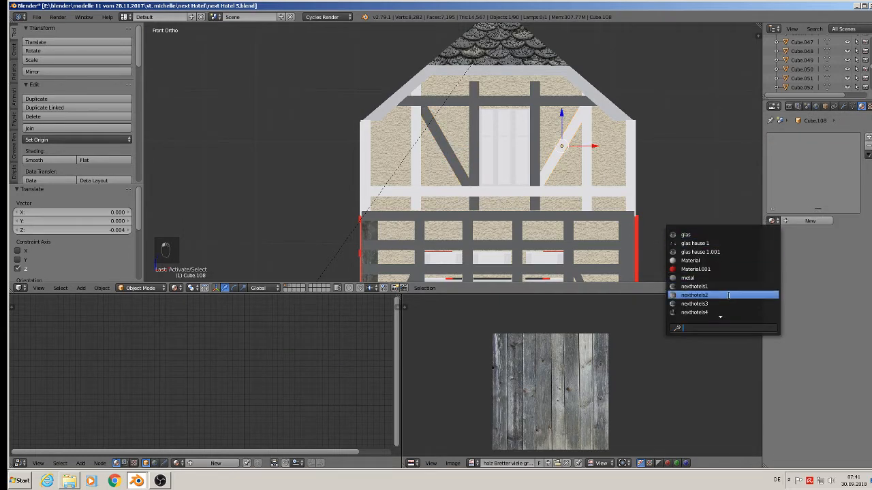
pyautogui.write('w')
pyautogui.click(686, 268)
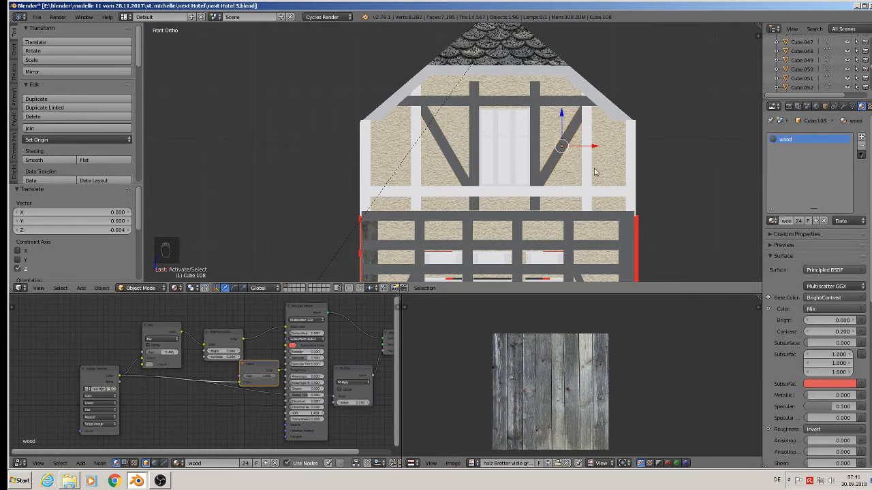
pyautogui.rightClick(588, 171)
pyautogui.click(771, 220)
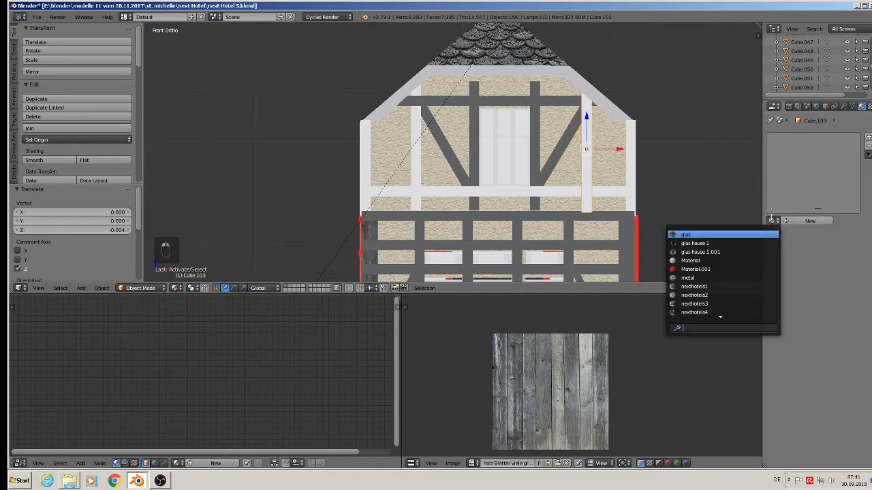
pyautogui.write('w')
pyautogui.click(708, 266)
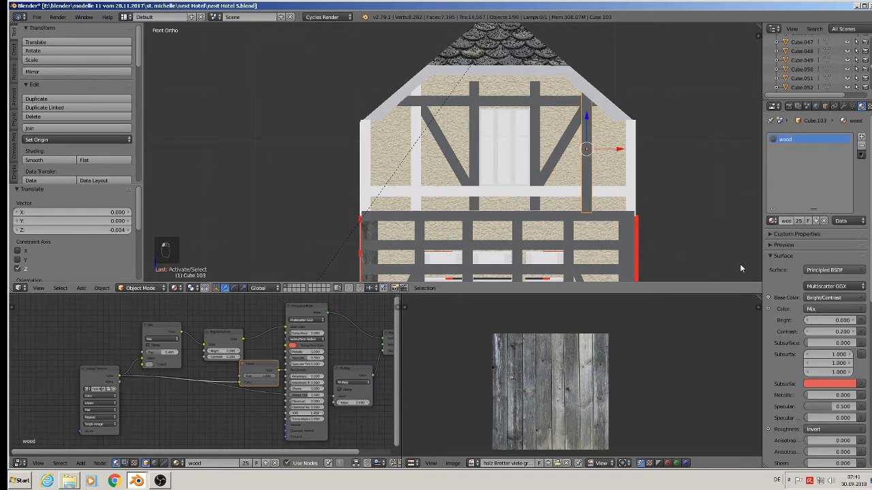
# Step: Assign the wood material to the gable's right and left corner posts
pyautogui.rightClick(629, 162)
pyautogui.click(772, 221)
pyautogui.write('w')
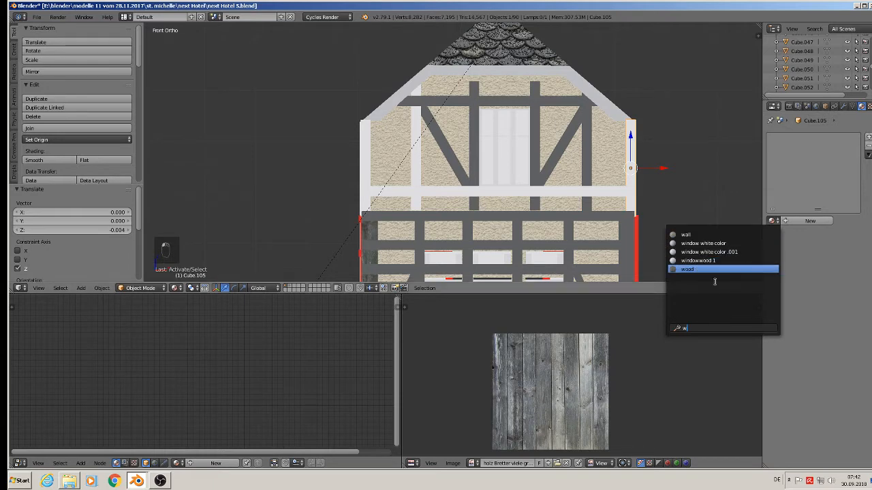
pyautogui.click(708, 270)
pyautogui.rightClick(368, 171)
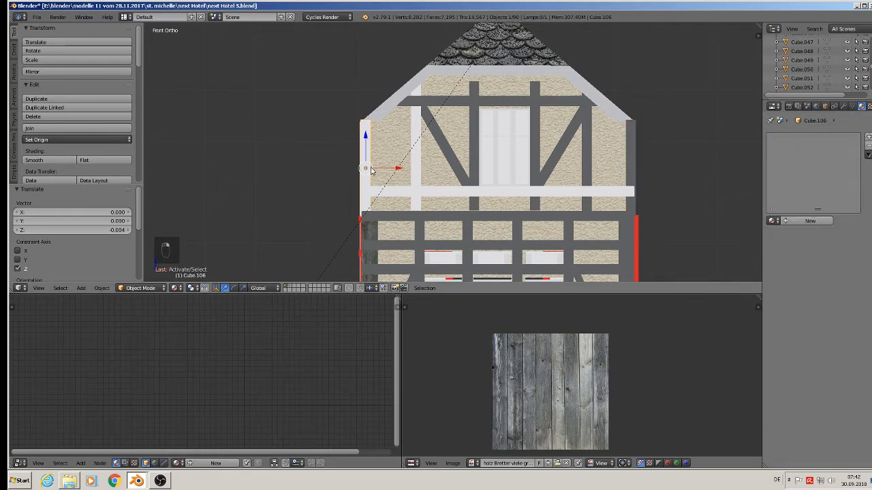
pyautogui.click(772, 220)
pyautogui.write('w')
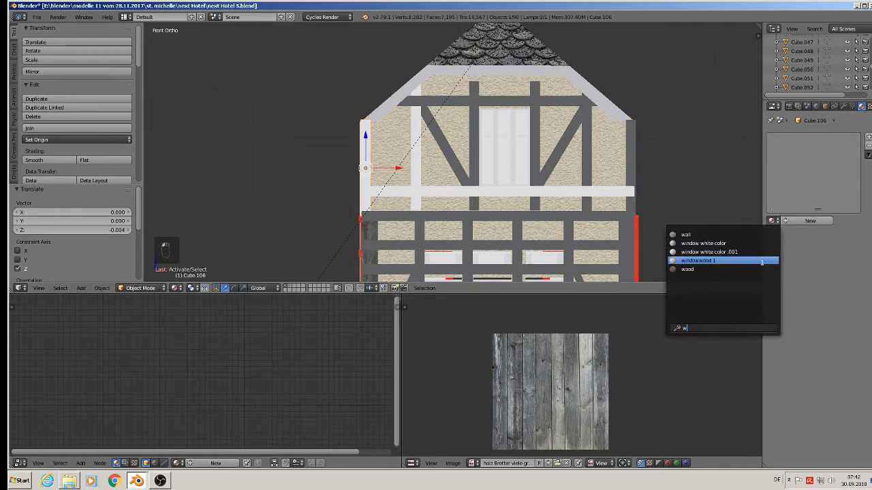
pyautogui.click(722, 270)
# Step: Assign the wood material to the inner left gable post and the horizontal rail below the gable
pyautogui.rightClick(416, 173)
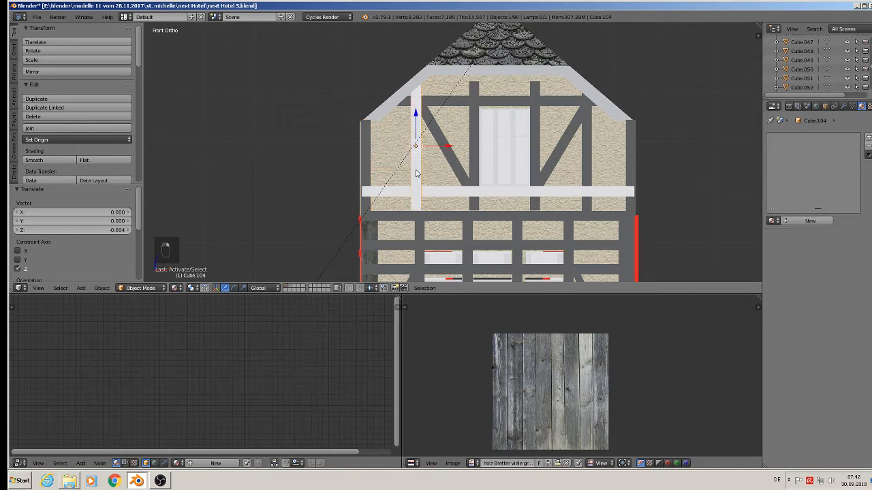
pyautogui.click(772, 221)
pyautogui.write('w')
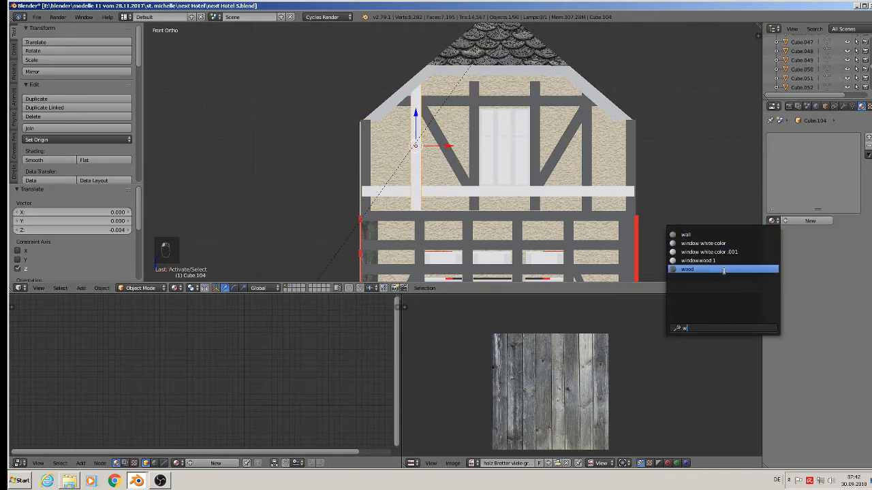
pyautogui.click(721, 269)
pyautogui.rightClick(449, 190)
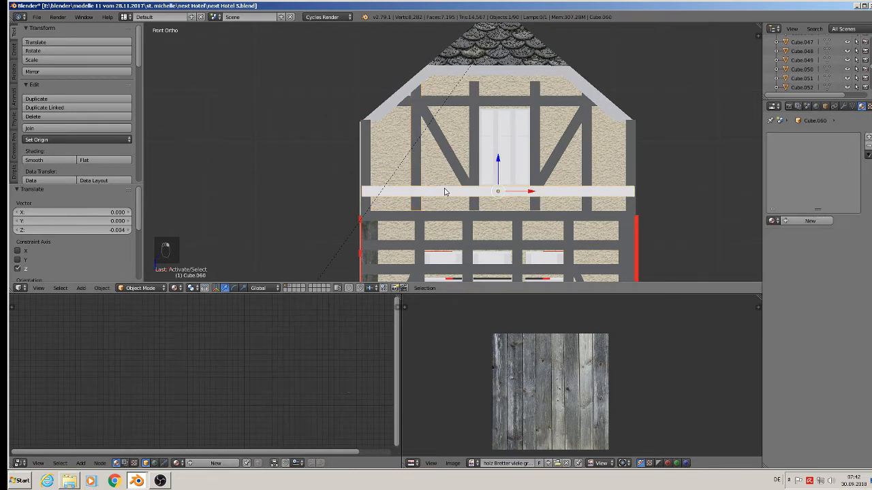
pyautogui.click(771, 221)
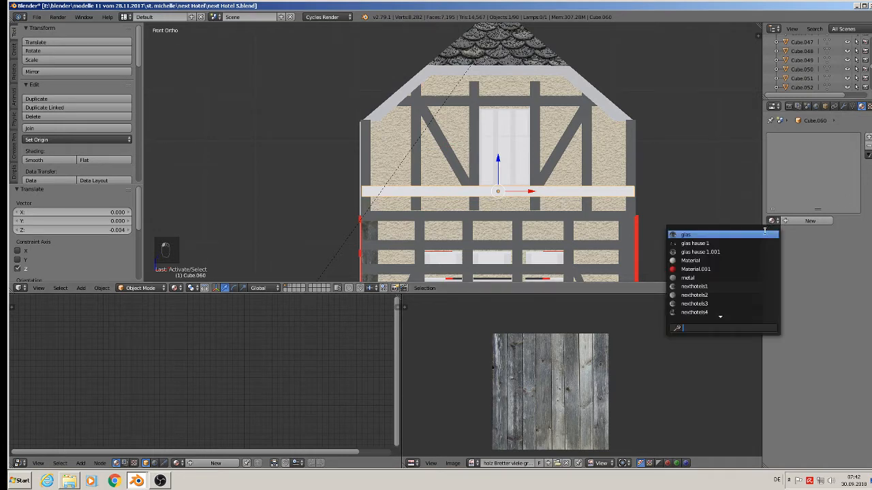
pyautogui.write('w')
pyautogui.click(743, 268)
# Step: Save the blend file
pyautogui.scroll(-4, 594, 171)
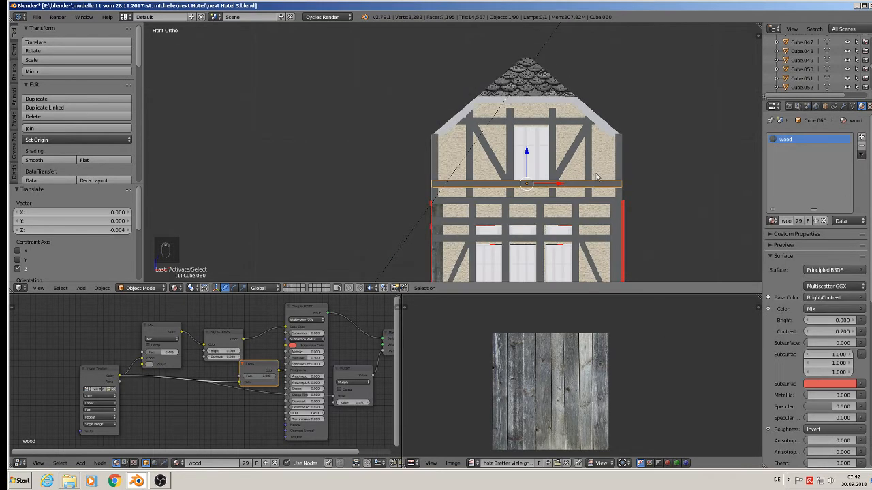
pyautogui.keyDown('shift'); pyautogui.moveTo(600, 180); pyautogui.dragTo(356, 190, button='middle'); pyautogui.keyUp('shift')
pyautogui.scroll(-3, 513, 91)
pyautogui.scroll(1, 385, 129)
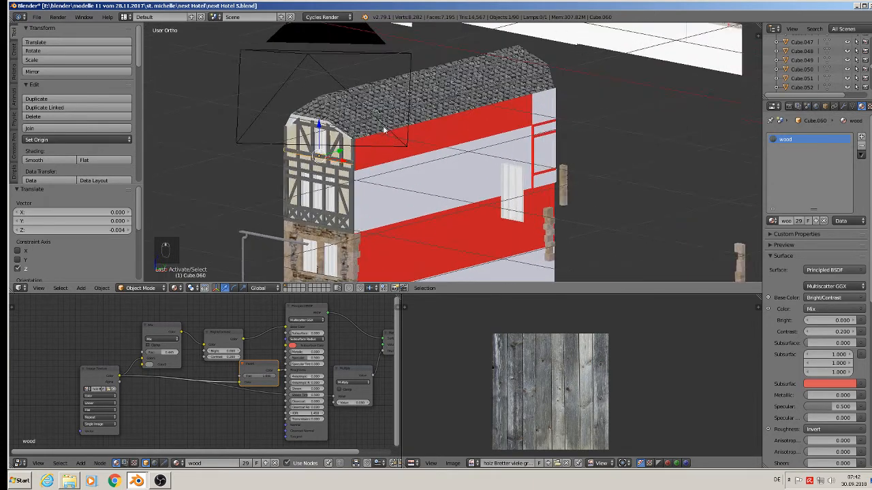
pyautogui.click(36, 16)
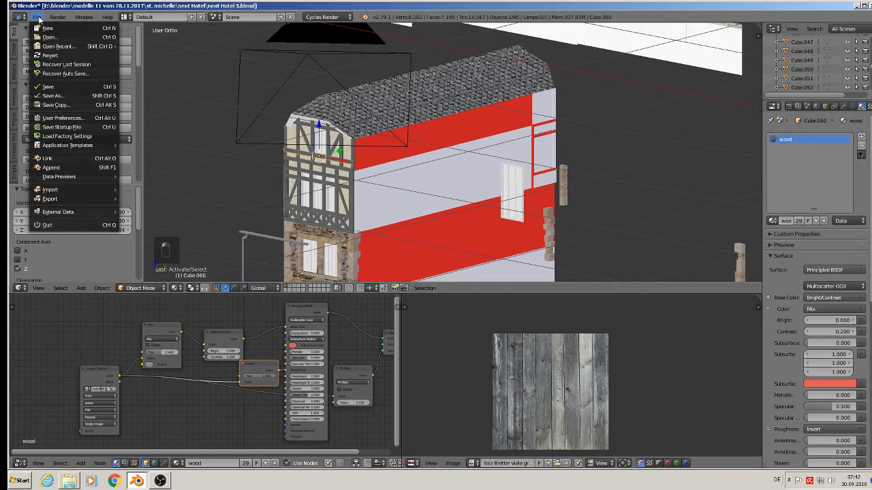
pyautogui.click(51, 87)
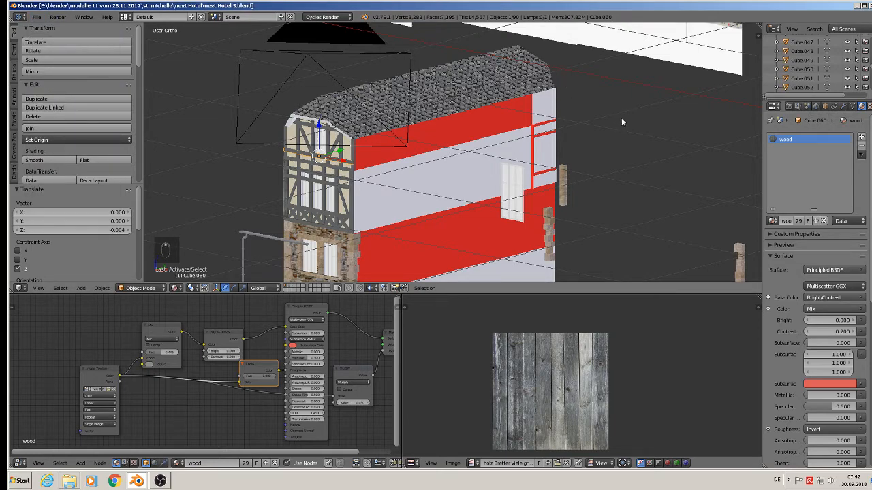
# Step: Assign the wood material to the two vertical posts flanking the upper-floor centre window
pyautogui.moveTo(621, 118); pyautogui.dragTo(463, 132, button='middle')
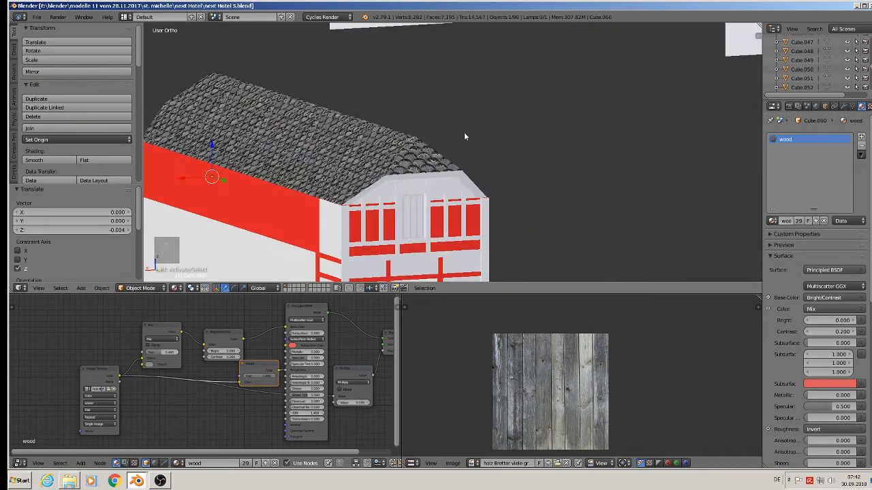
pyautogui.scroll(5, 413, 185)
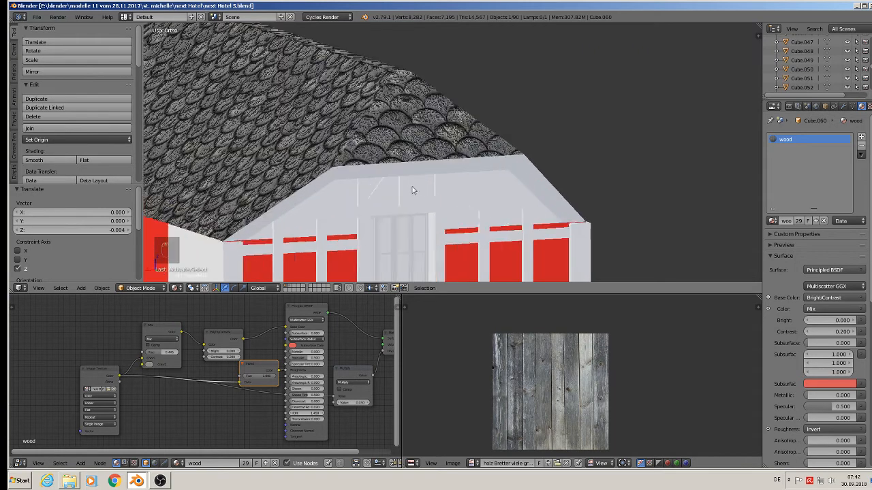
pyautogui.rightClick(362, 190)
pyautogui.press('KP_Decimal')
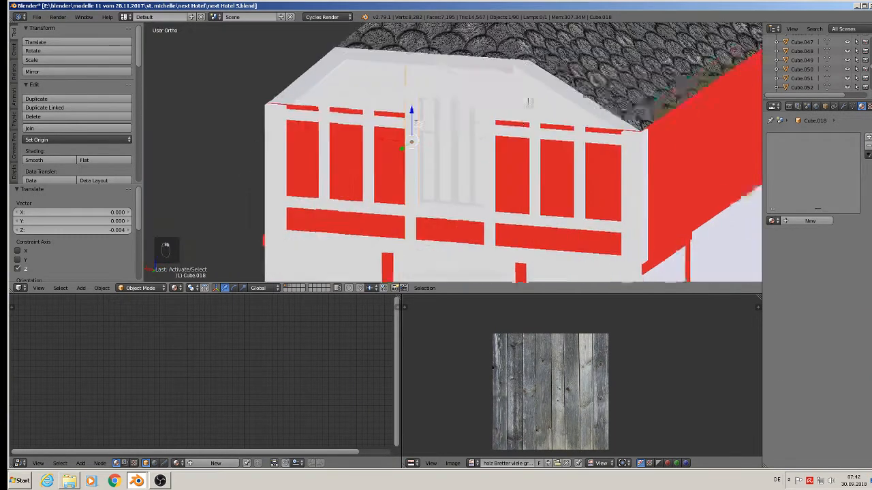
pyautogui.moveTo(528, 102); pyautogui.dragTo(800, 179, button='middle')
pyautogui.click(771, 221)
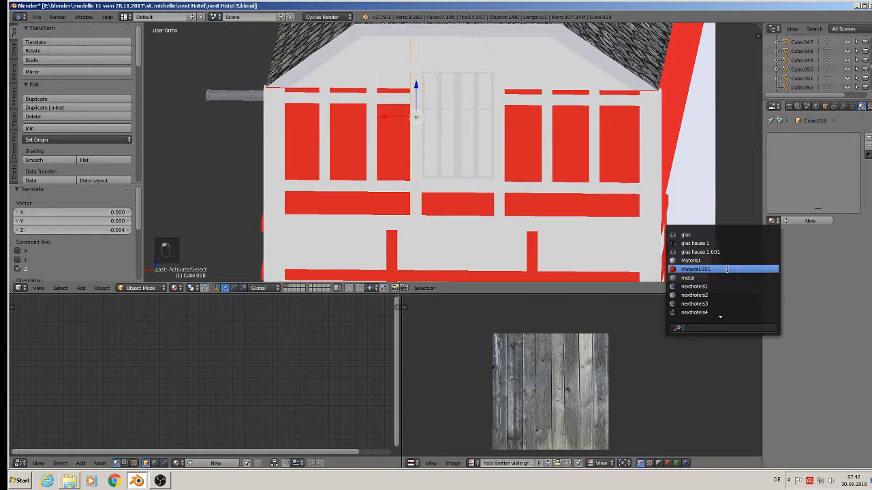
pyautogui.write('wood')
pyautogui.click(701, 270)
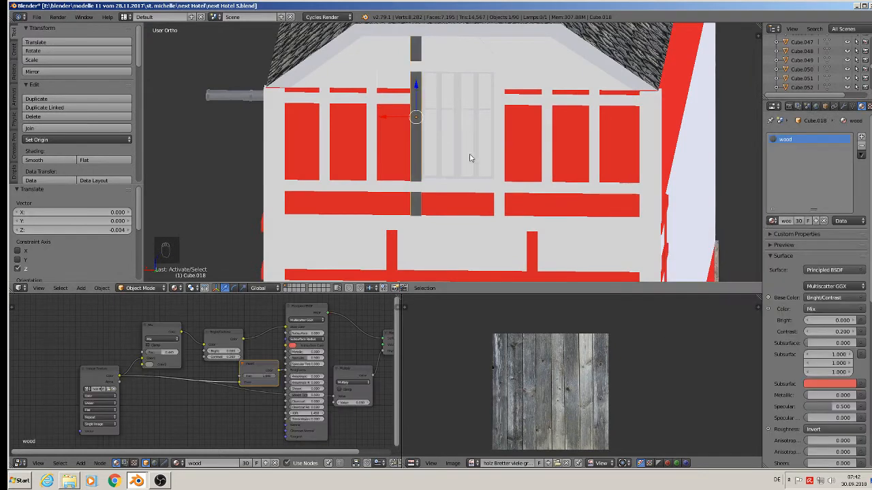
pyautogui.rightClick(500, 146)
pyautogui.click(772, 221)
pyautogui.write('w')
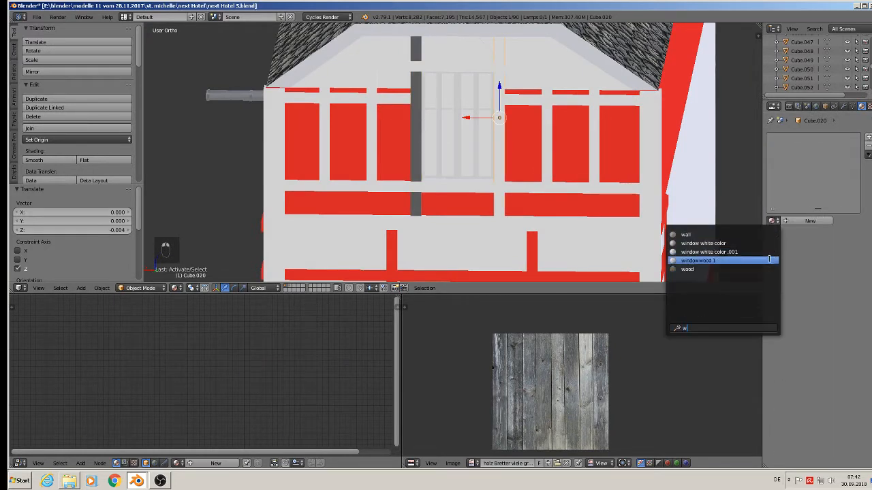
pyautogui.click(713, 270)
# Step: Assign the wood material to the horizontal beam below the gable and the rail beneath the upper windows
pyautogui.rightClick(469, 71)
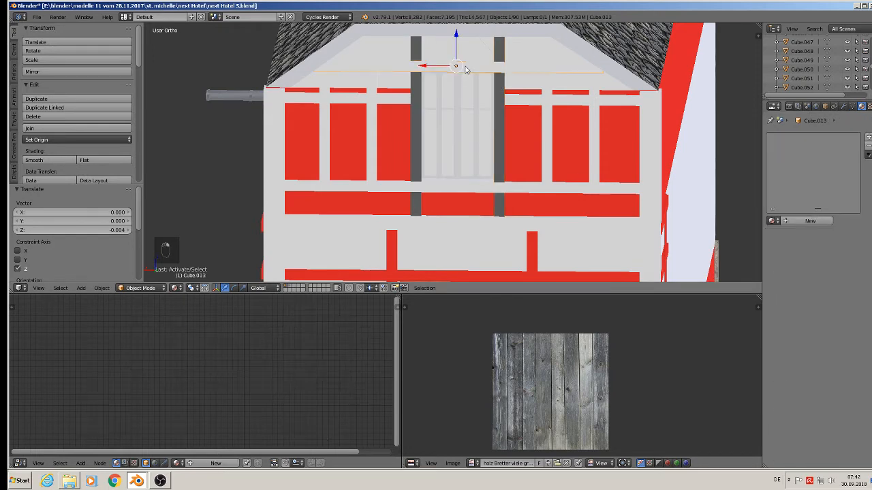
pyautogui.press('w')
pyautogui.click(772, 221)
pyautogui.write('w')
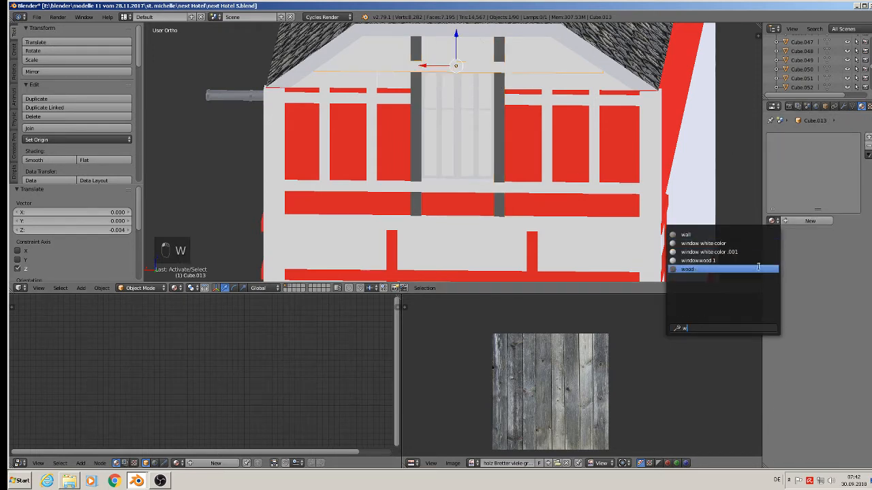
pyautogui.click(738, 271)
pyautogui.rightClick(536, 186)
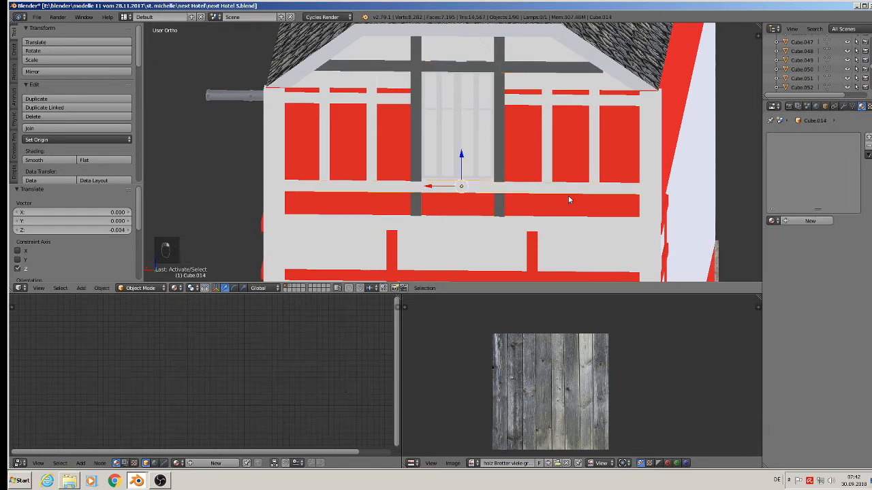
pyautogui.click(772, 221)
pyautogui.write('w')
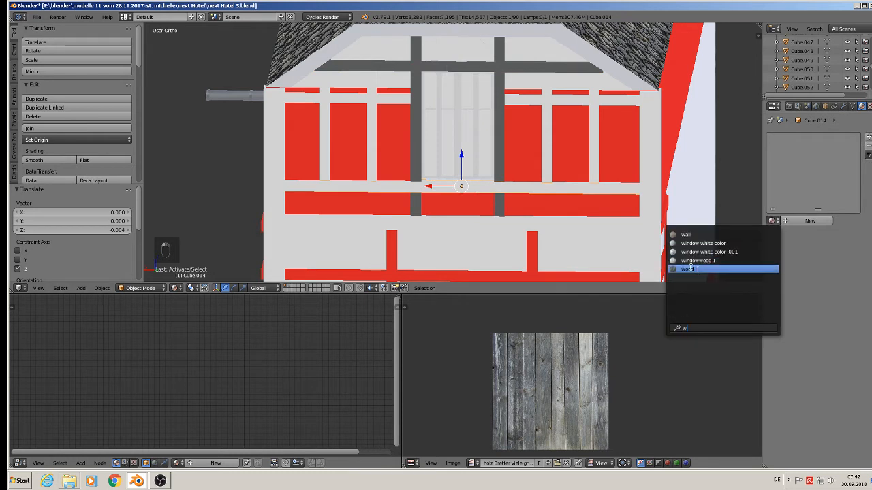
pyautogui.click(707, 269)
# Step: Assign the wood material to the short rail above the right upper windows and the post beside the window
pyautogui.rightClick(541, 102)
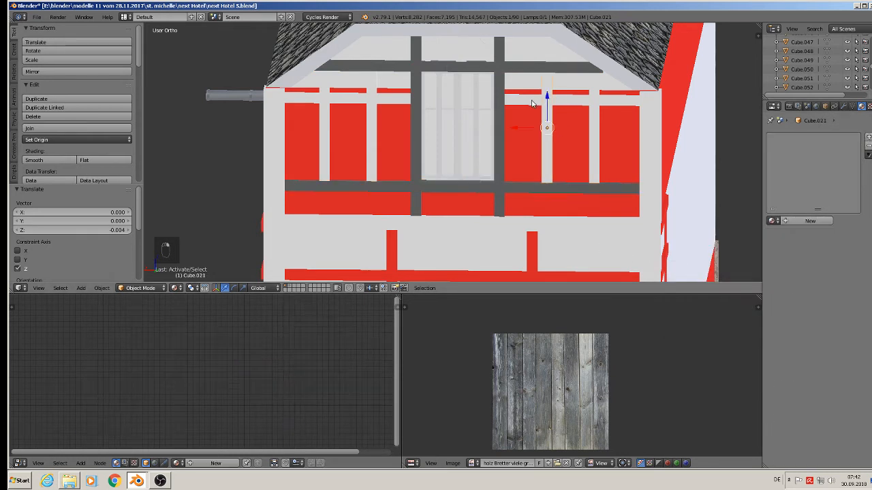
pyautogui.rightClick(532, 104)
pyautogui.click(772, 221)
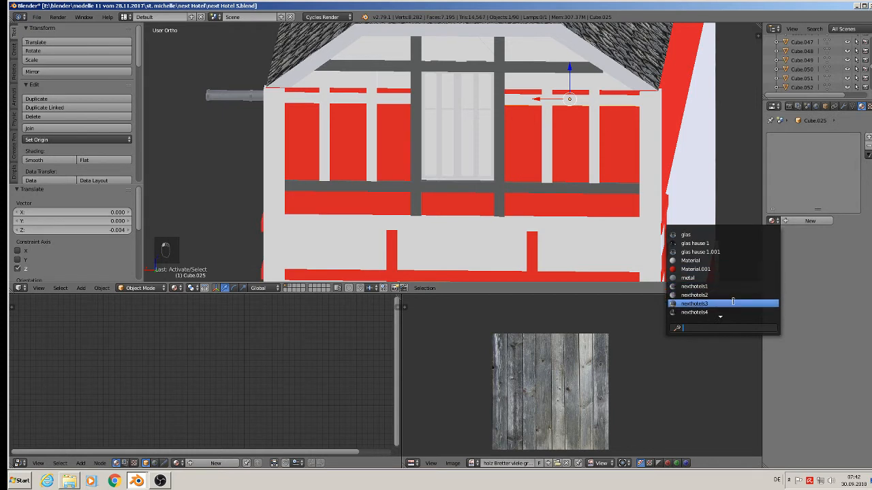
pyautogui.scroll(-3, 733, 301)
pyautogui.click(705, 269)
pyautogui.rightClick(549, 127)
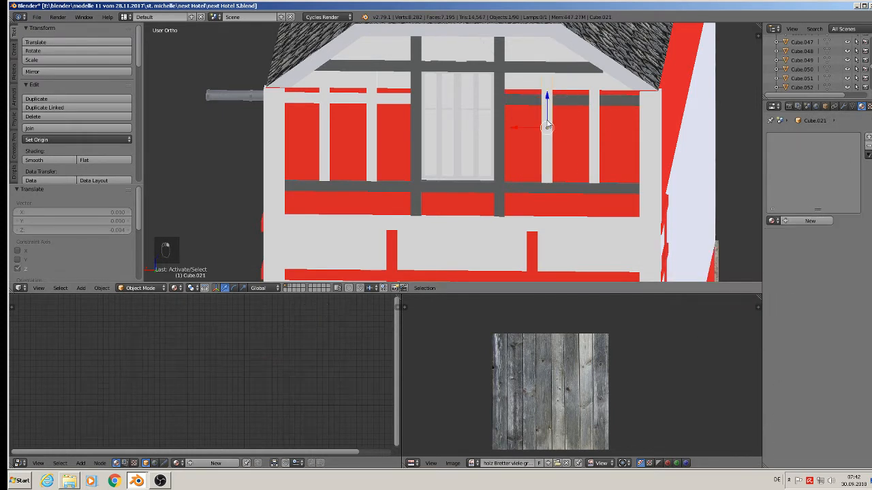
pyautogui.click(772, 221)
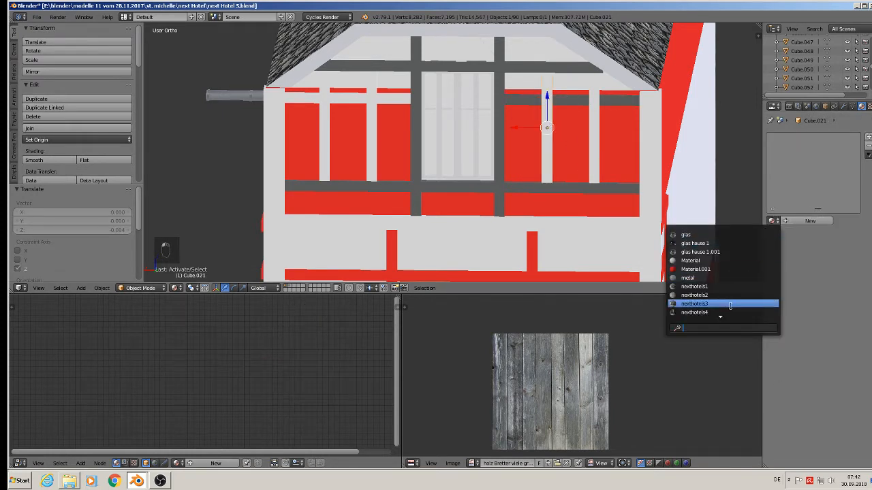
pyautogui.scroll(-3, 730, 304)
pyautogui.click(709, 269)
# Step: Assign the wood material to the outer right window post and the right corner post of the upper floor
pyautogui.rightClick(594, 131)
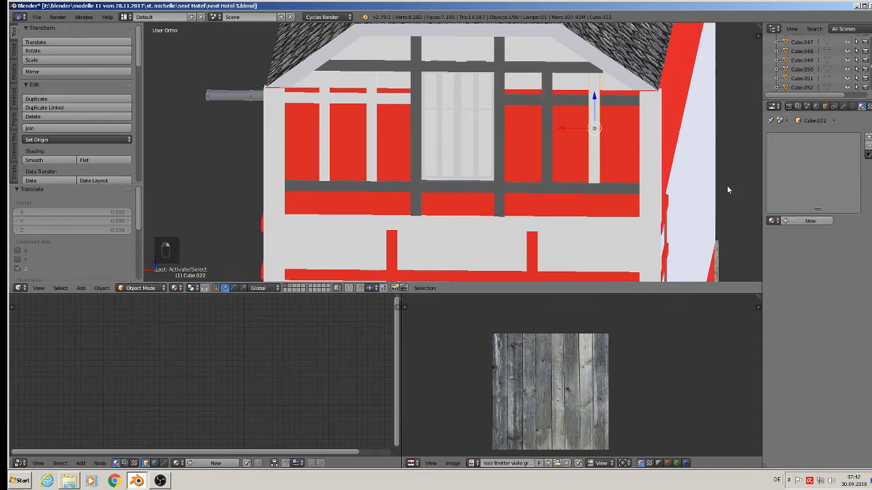
pyautogui.click(772, 220)
pyautogui.scroll(-3, 740, 306)
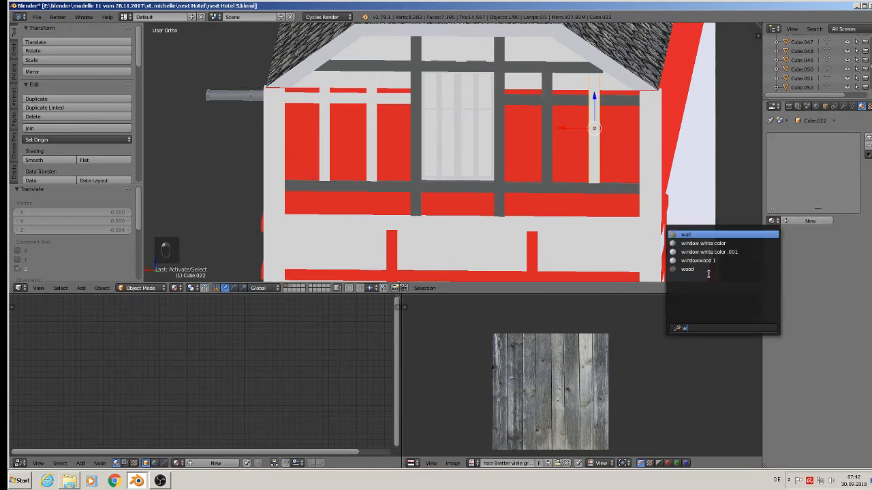
pyautogui.click(706, 271)
pyautogui.rightClick(647, 149)
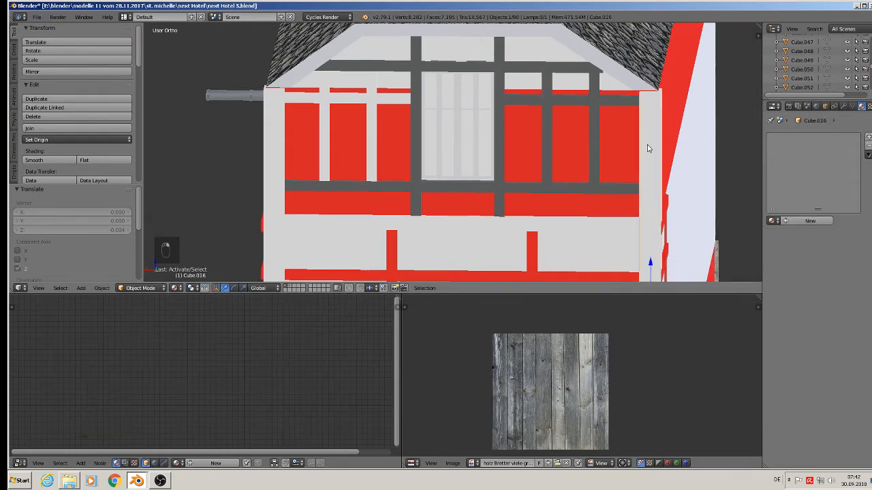
pyautogui.click(771, 220)
pyautogui.scroll(-3, 722, 272)
pyautogui.click(703, 268)
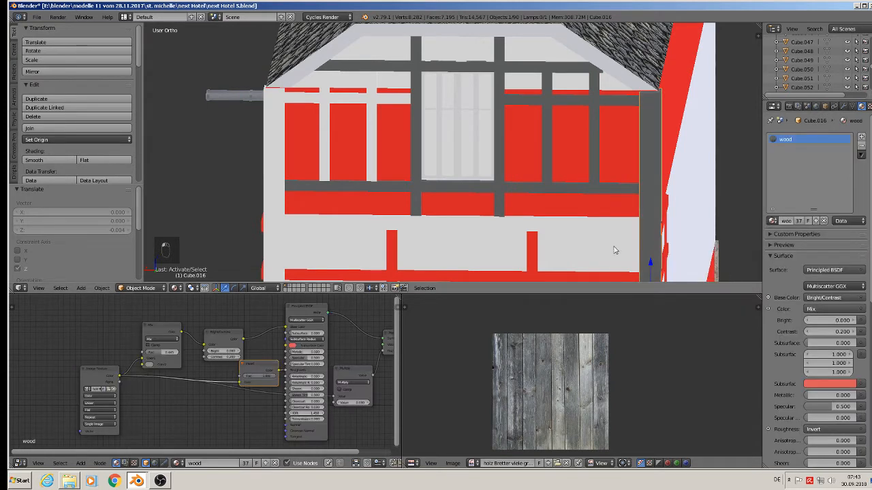
# Step: Assign the wood material to the left corner post and the short rail above the left upper windows
pyautogui.rightClick(267, 158)
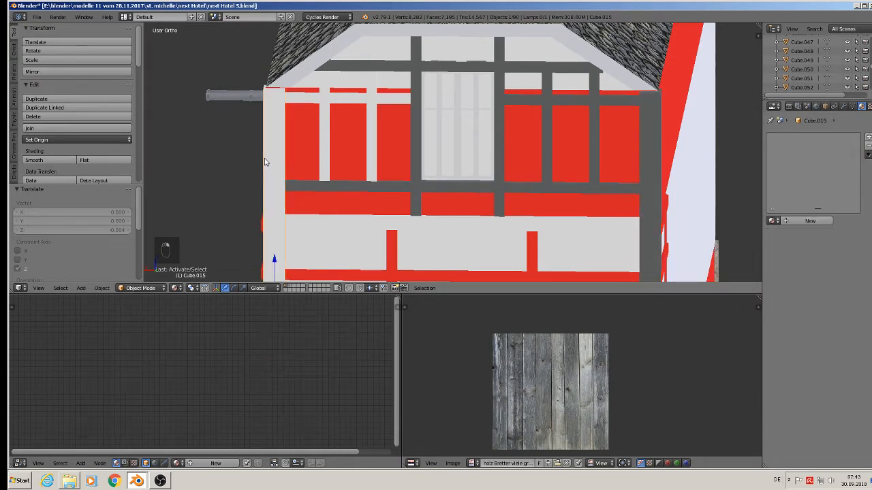
pyautogui.click(771, 220)
pyautogui.scroll(-3, 735, 298)
pyautogui.click(708, 269)
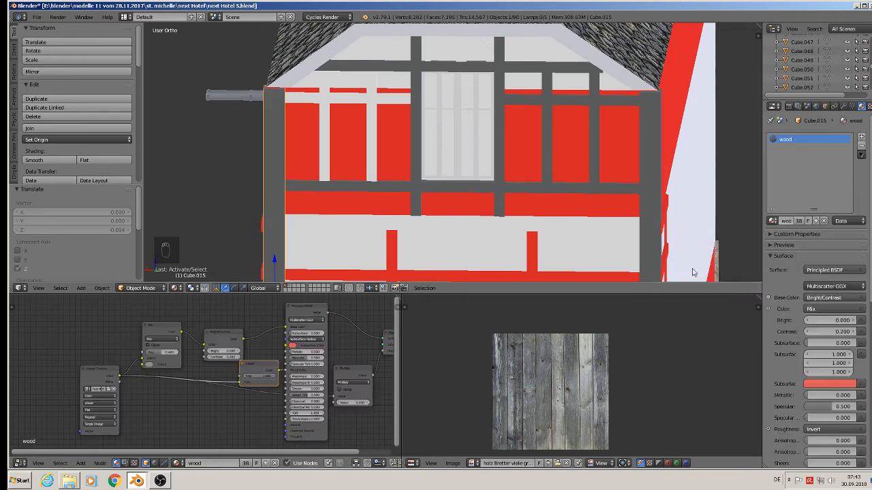
pyautogui.rightClick(342, 100)
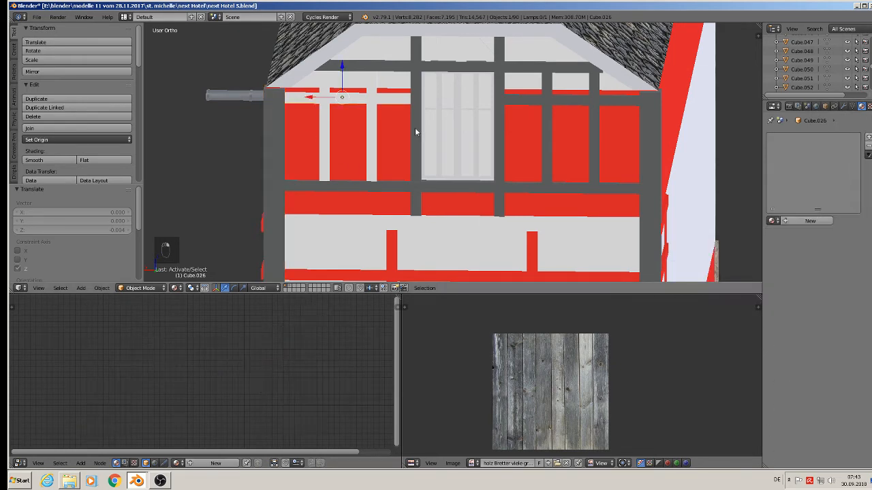
pyautogui.click(773, 220)
pyautogui.scroll(-3, 716, 272)
pyautogui.click(715, 270)
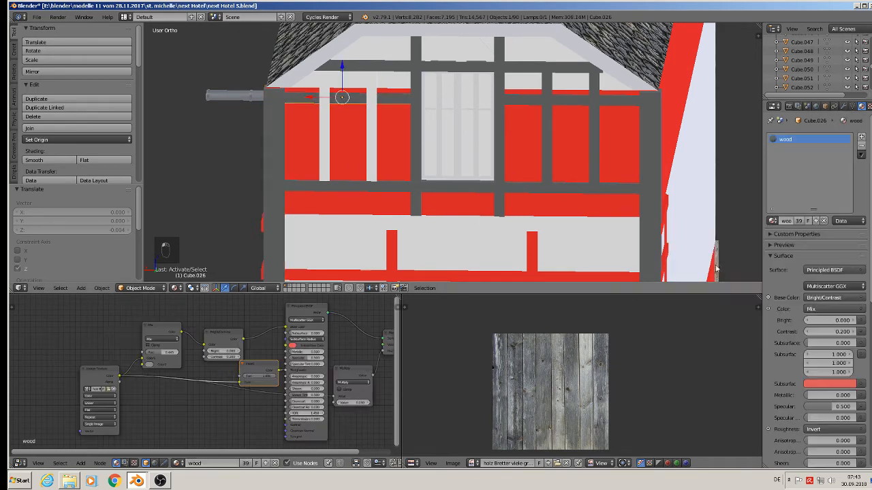
# Step: Assign the wood material to the two posts between the left upper-floor windows
pyautogui.rightClick(326, 137)
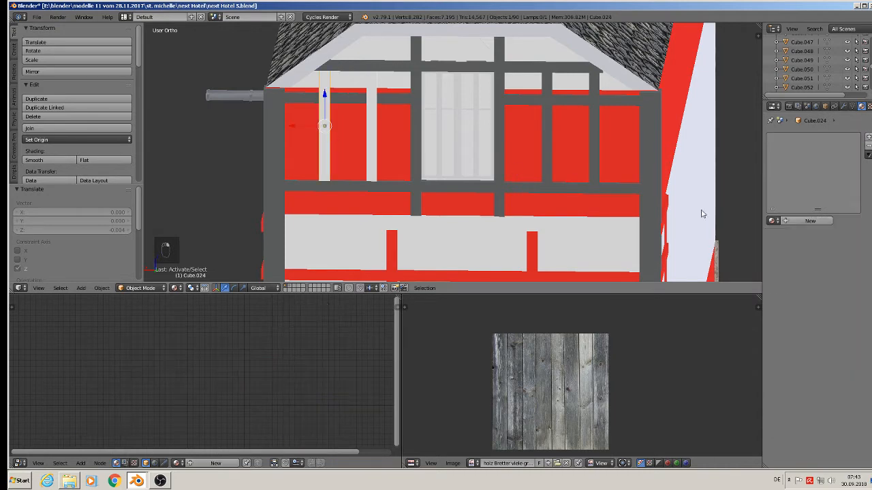
pyautogui.click(770, 221)
pyautogui.write('w')
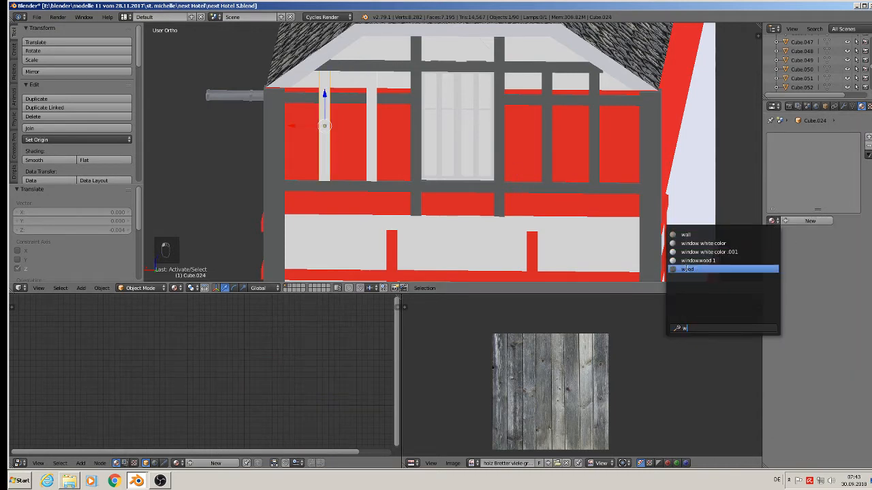
pyautogui.click(689, 269)
pyautogui.rightClick(369, 146)
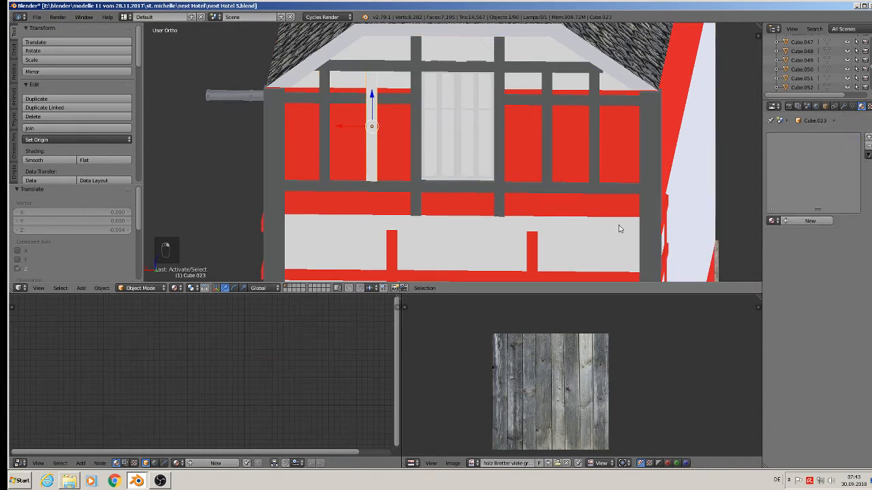
pyautogui.click(771, 222)
pyautogui.write('w')
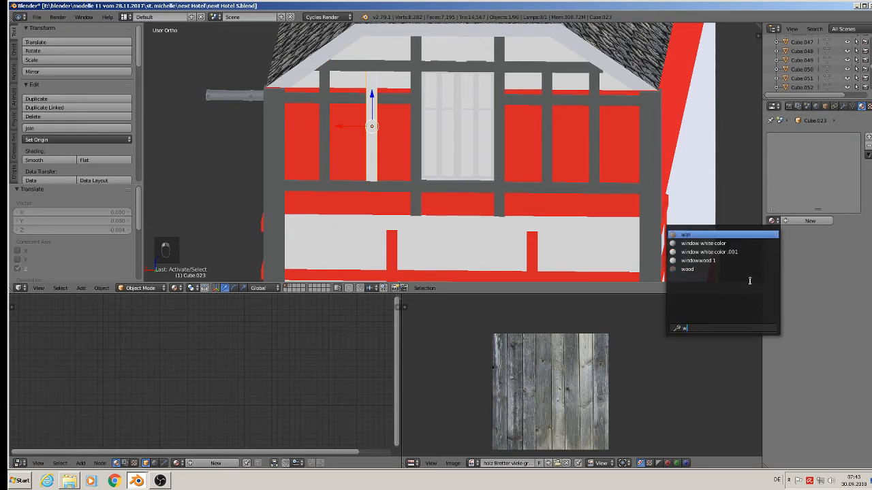
pyautogui.click(691, 269)
# Step: Assign the wood material to the ground-floor top rail and the horizontal beam above the entrance
pyautogui.rightClick(453, 219)
pyautogui.press('w')
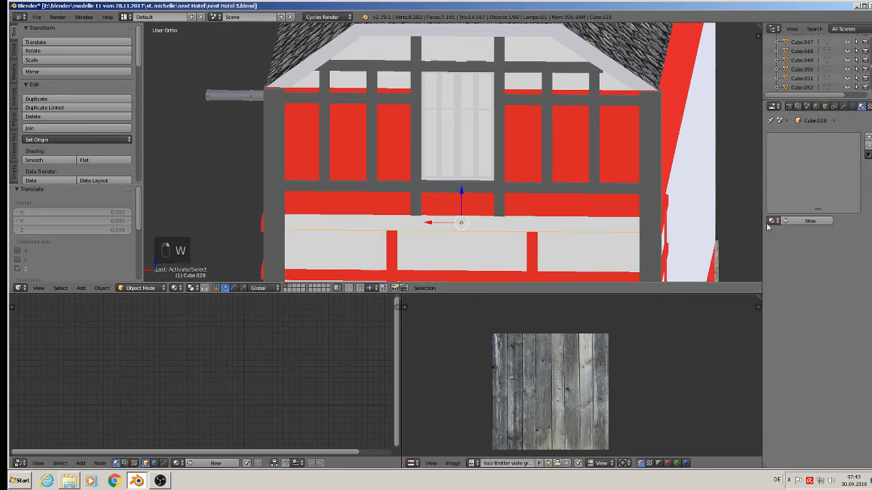
pyautogui.click(771, 221)
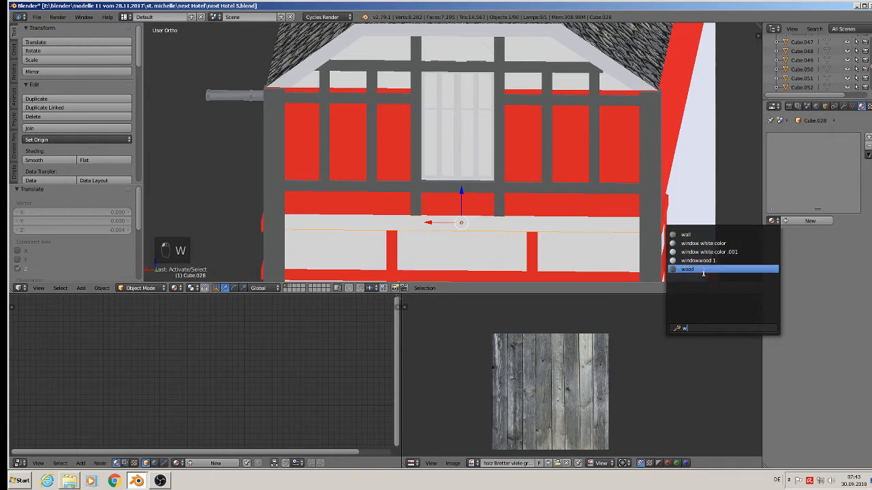
pyautogui.click(708, 269)
pyautogui.scroll(-2, 544, 213)
pyautogui.scroll(5, 582, 49)
pyautogui.scroll(-1, 582, 49)
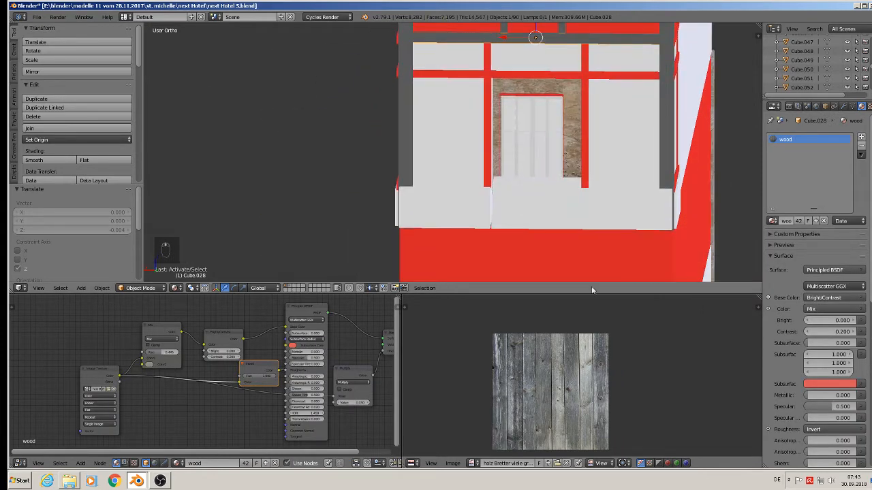
pyautogui.moveTo(599, 136); pyautogui.dragTo(608, 223, button='middle')
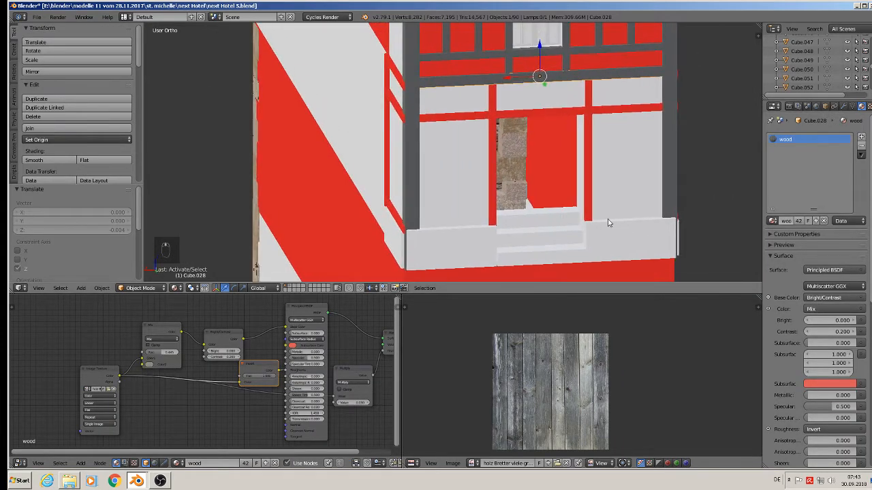
pyautogui.rightClick(486, 117)
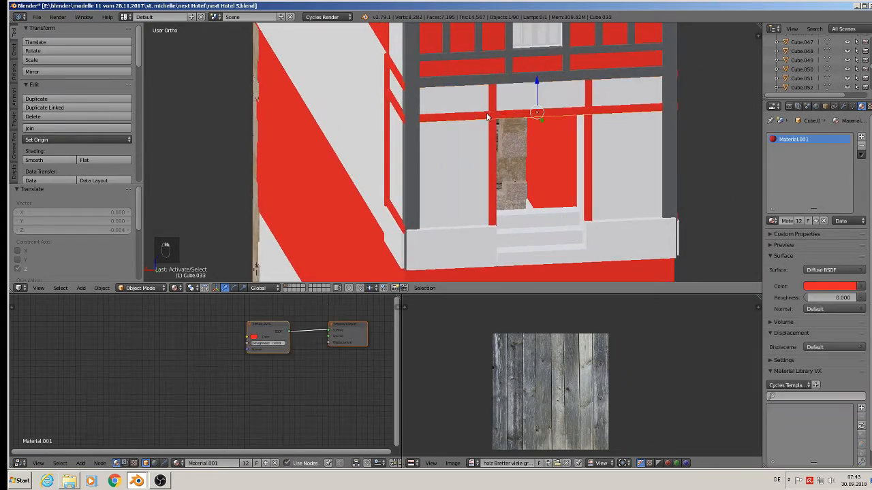
pyautogui.click(772, 220)
pyautogui.write('w')
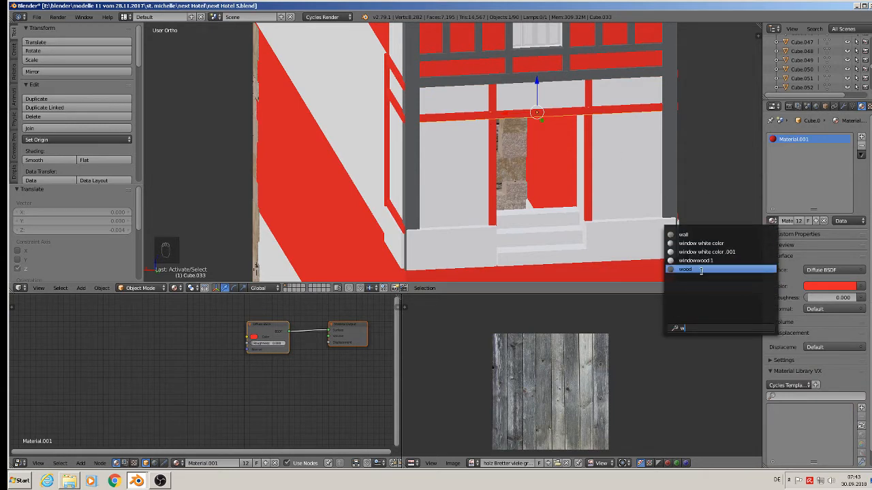
pyautogui.click(700, 270)
# Step: Assign the wood material to both vertical posts flanking the entrance opening
pyautogui.rightClick(492, 146)
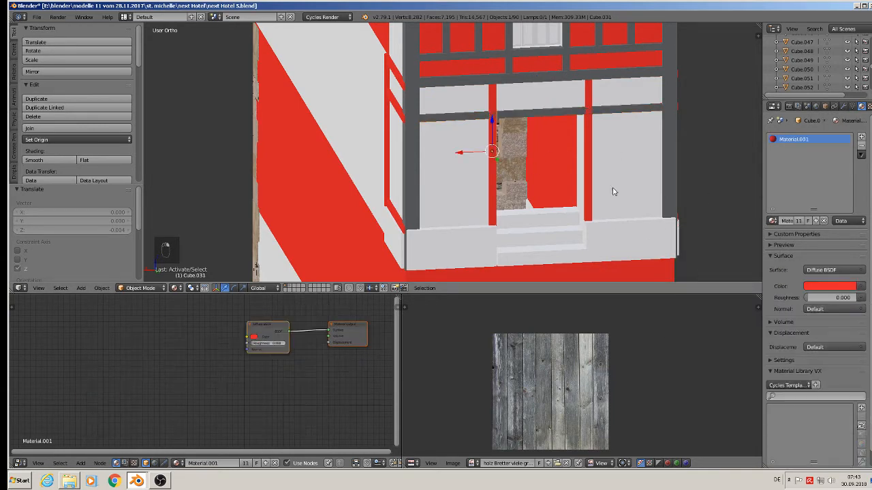
pyautogui.click(772, 221)
pyautogui.write('w')
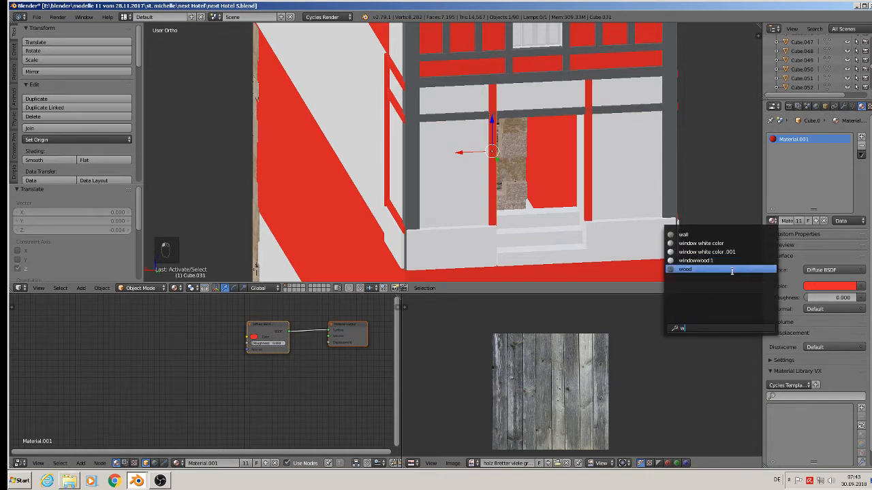
pyautogui.click(735, 270)
pyautogui.rightClick(589, 145)
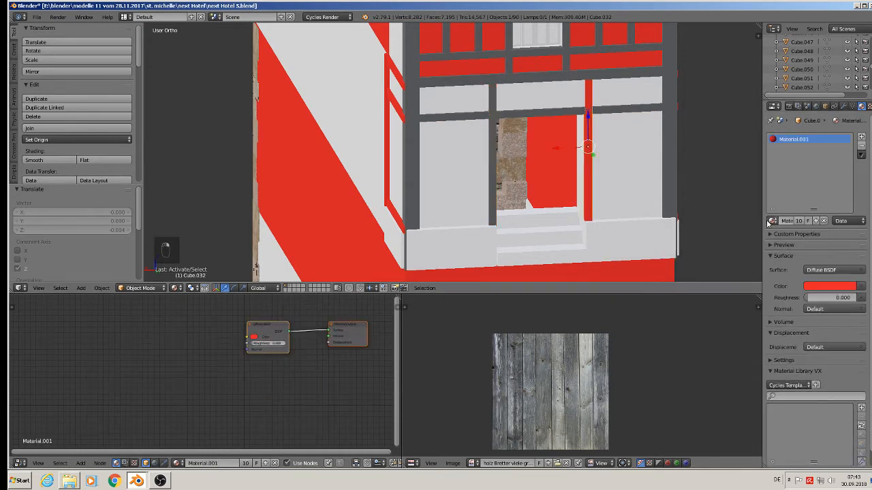
pyautogui.click(772, 221)
pyautogui.write('w')
pyautogui.click(696, 270)
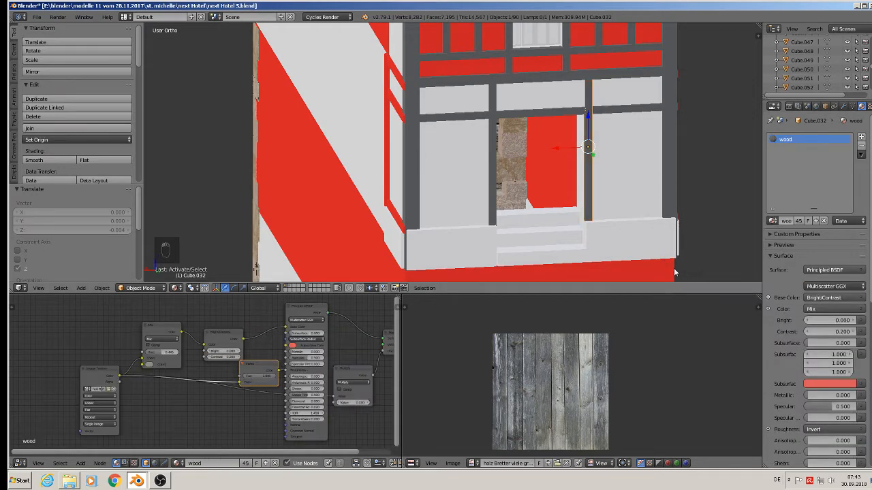
# Step: Assign the wood material to the short lower corner piece and the tall corner post of the left side wall
pyautogui.rightClick(396, 222)
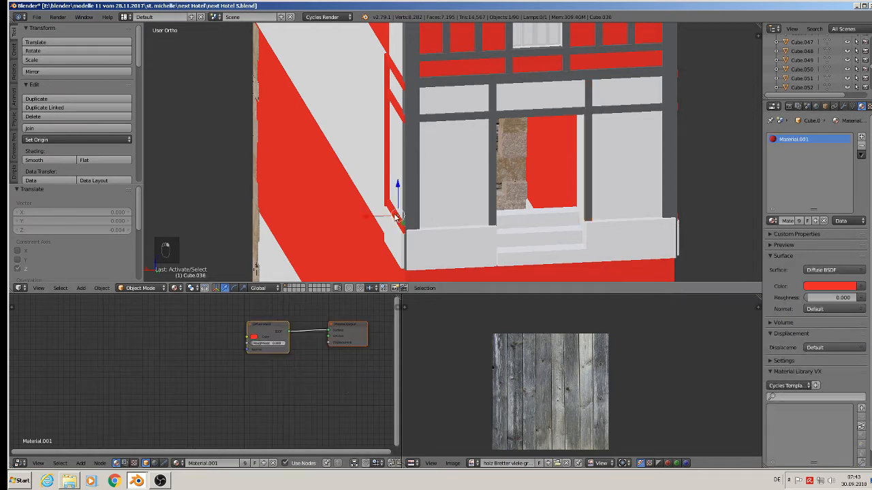
pyautogui.moveTo(396, 221); pyautogui.dragTo(452, 232, button='middle')
pyautogui.press('w')
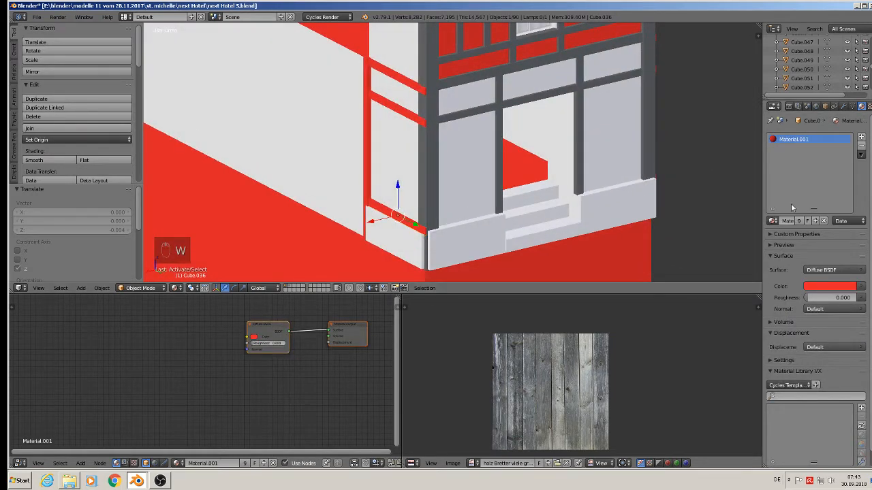
pyautogui.click(772, 221)
pyautogui.write('w')
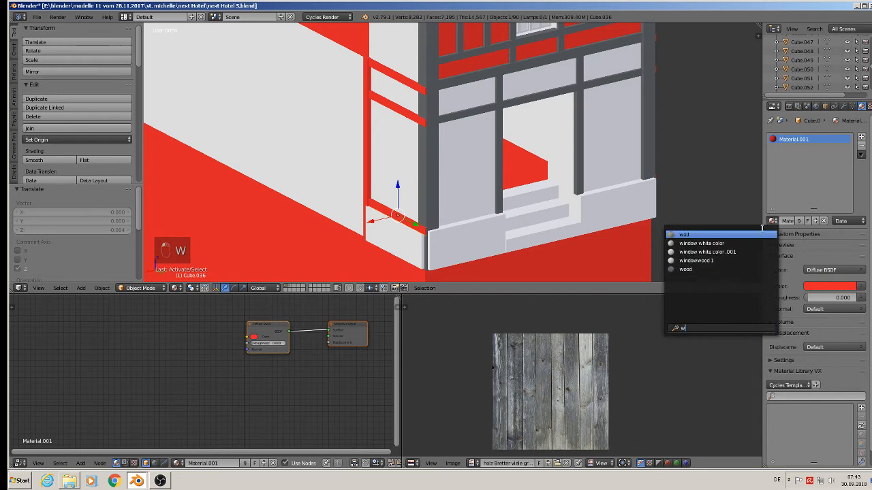
pyautogui.click(704, 271)
pyautogui.rightClick(373, 174)
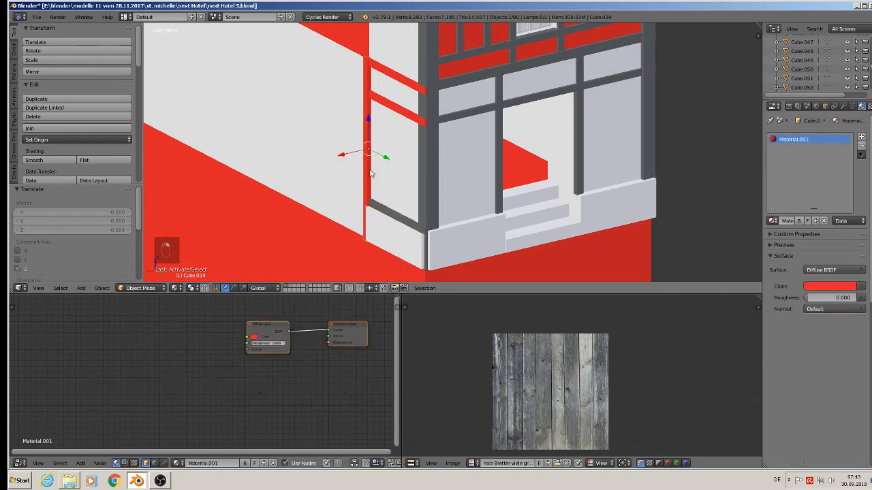
pyautogui.click(771, 221)
pyautogui.write('w')
pyautogui.click(702, 269)
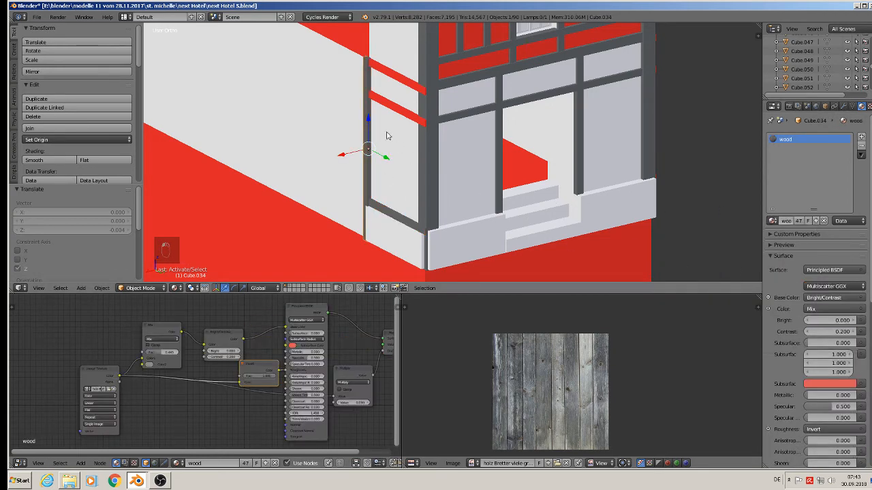
# Step: Assign the wood material to the two horizontal rails on the left side wall
pyautogui.rightClick(381, 108)
pyautogui.click(771, 221)
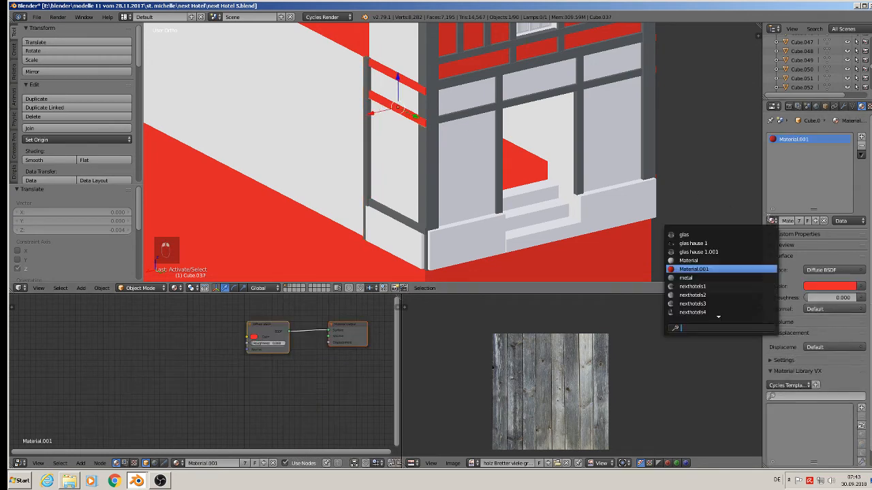
pyautogui.write('w')
pyautogui.click(695, 269)
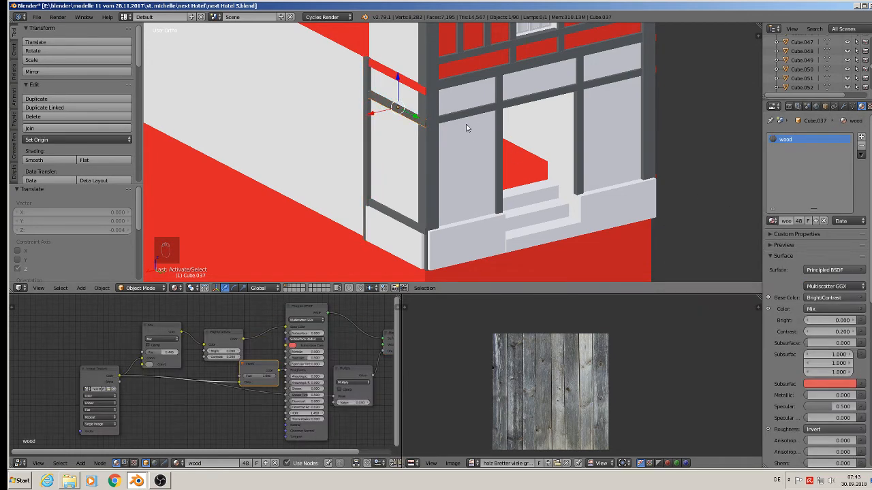
pyautogui.rightClick(400, 77)
pyautogui.click(772, 221)
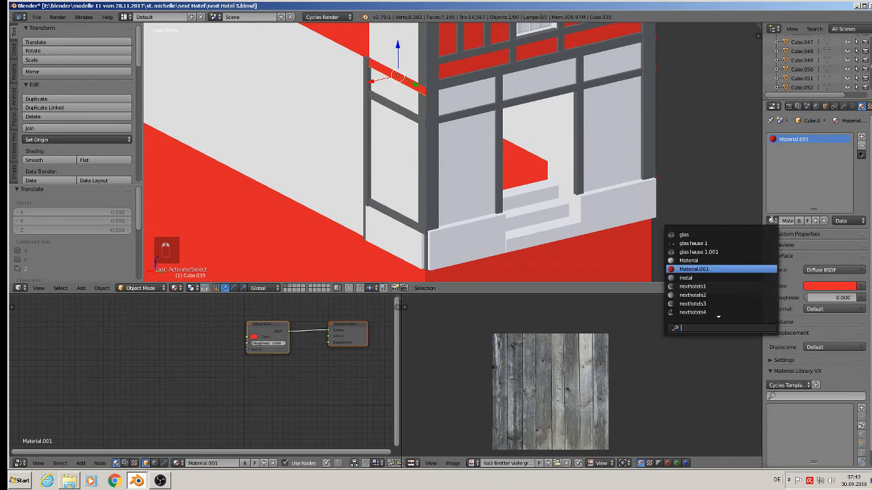
pyautogui.write('w')
pyautogui.click(736, 268)
# Step: Assign the wood material to the central post rising above the top gable beam
pyautogui.scroll(-1, 727, 97)
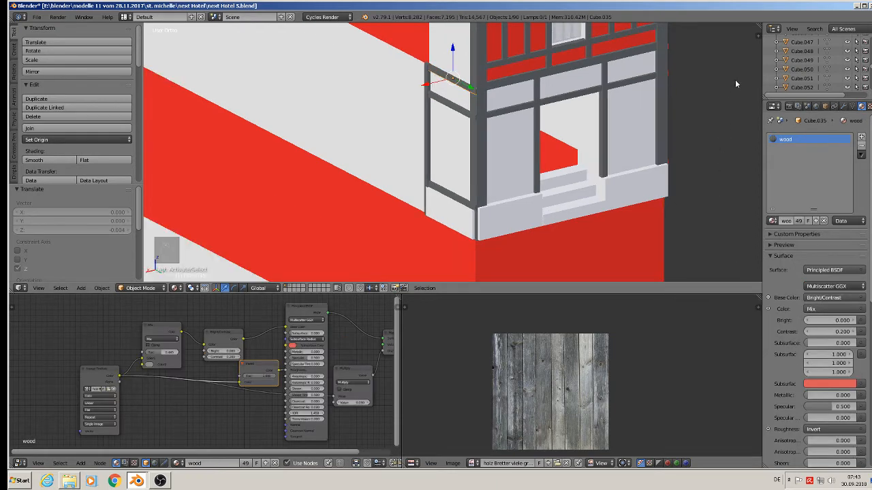
pyautogui.keyDown('shift'); pyautogui.moveTo(735, 79); pyautogui.dragTo(600, 138, button='middle'); pyautogui.keyUp('shift')
pyautogui.keyDown('shift'); pyautogui.moveTo(547, 105); pyautogui.dragTo(547, 160, button='middle'); pyautogui.keyUp('shift')
pyautogui.scroll(2, 467, 65)
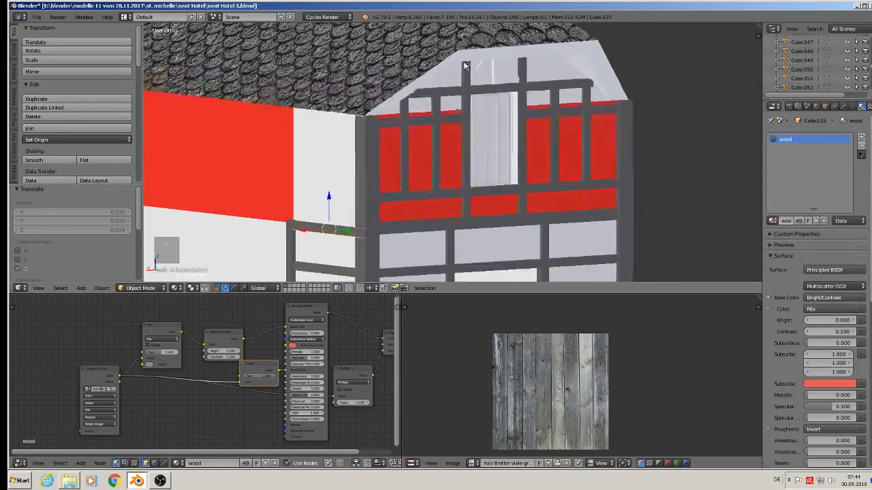
pyautogui.scroll(2, 494, 71)
pyautogui.rightClick(498, 72)
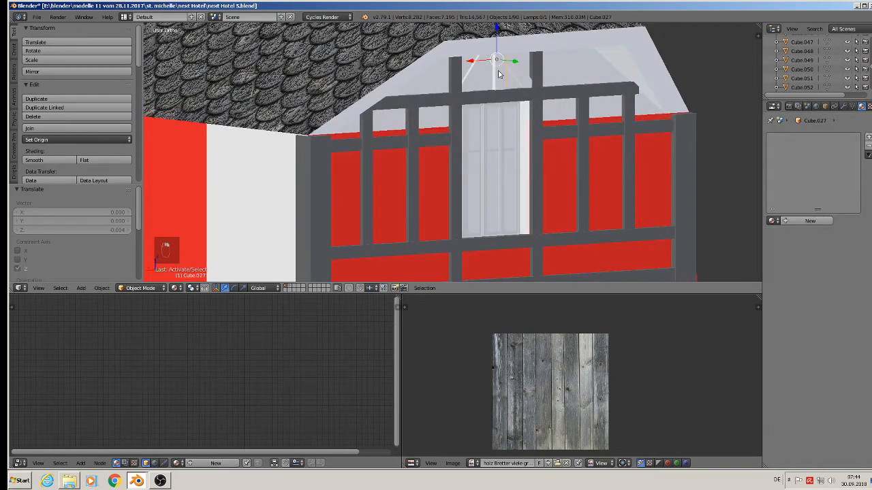
pyautogui.click(775, 220)
pyautogui.write('w')
pyautogui.click(726, 270)
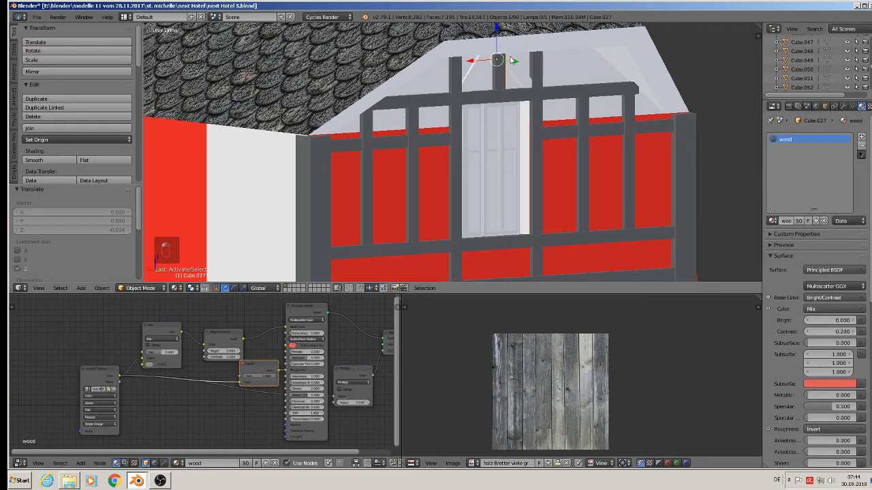
# Step: Assign the wood material to the two remaining short posts above the top gable beam
pyautogui.rightClick(561, 95)
pyautogui.click(774, 221)
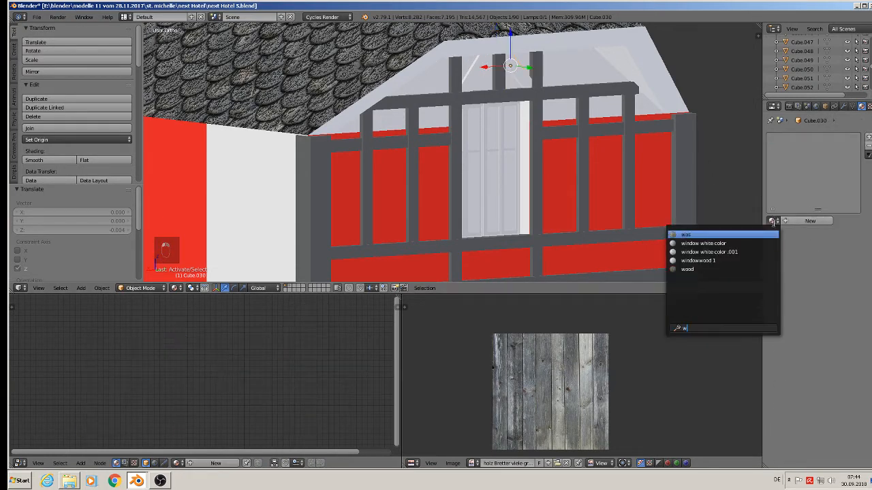
pyautogui.click(715, 268)
pyautogui.rightClick(474, 75)
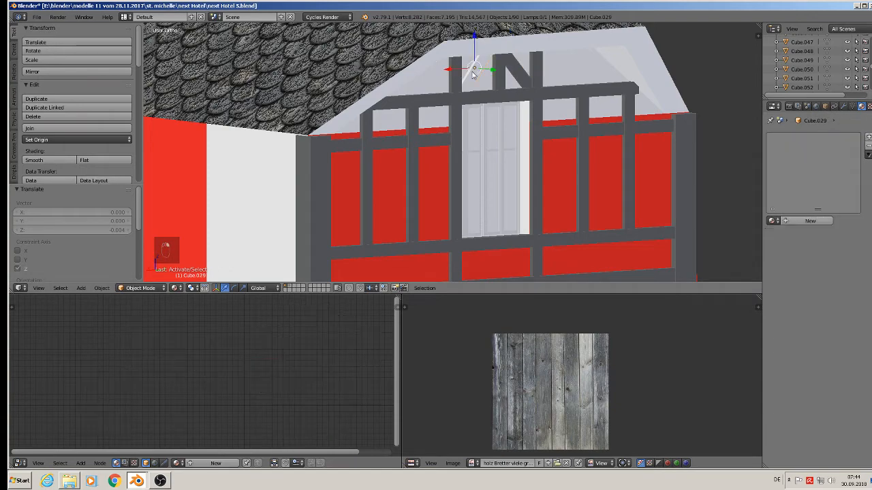
pyautogui.click(773, 222)
pyautogui.write('w')
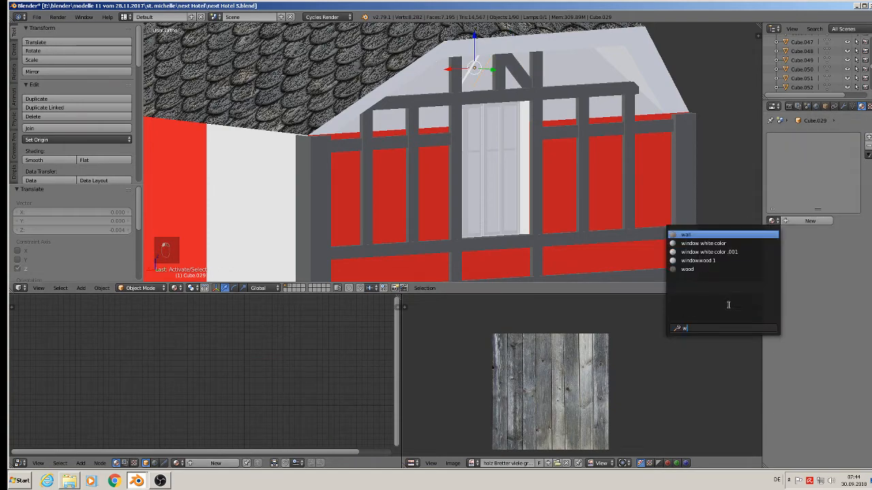
pyautogui.click(687, 269)
# Step: Assign the wood material to the top rail and middle rail of the right side wall
pyautogui.moveTo(643, 177); pyautogui.dragTo(393, 90, button='middle')
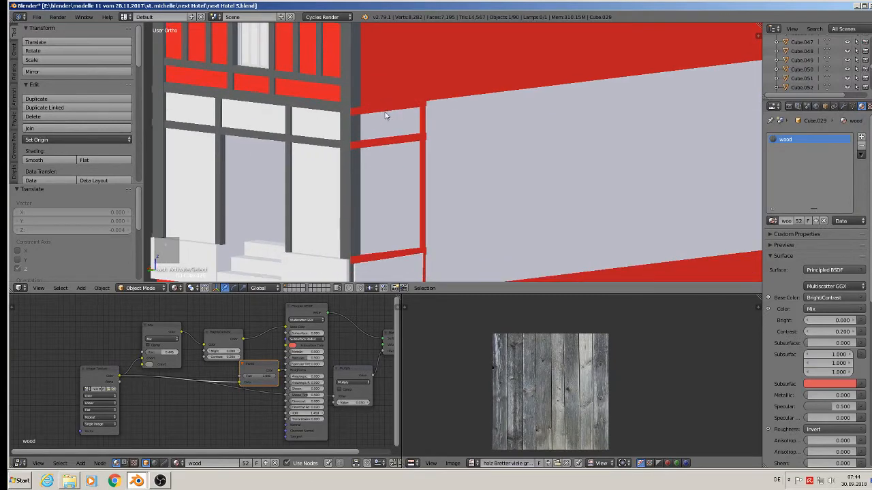
pyautogui.rightClick(385, 110)
pyautogui.click(772, 221)
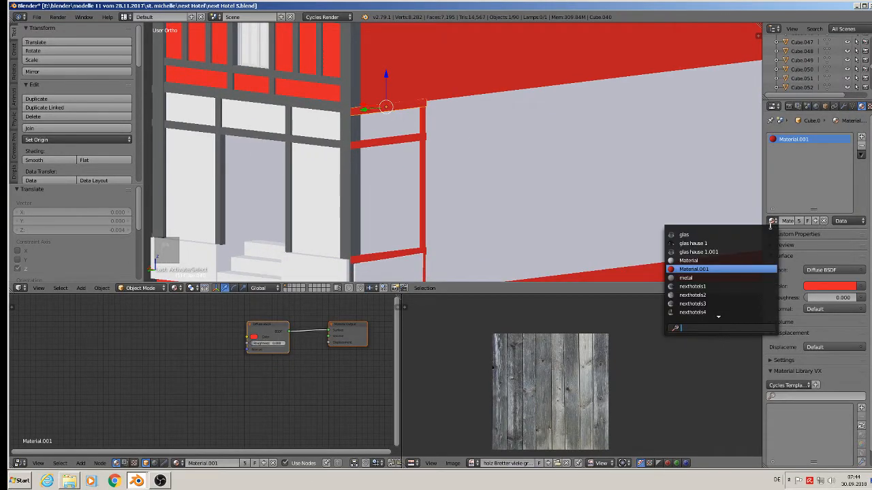
pyautogui.write('w')
pyautogui.click(721, 269)
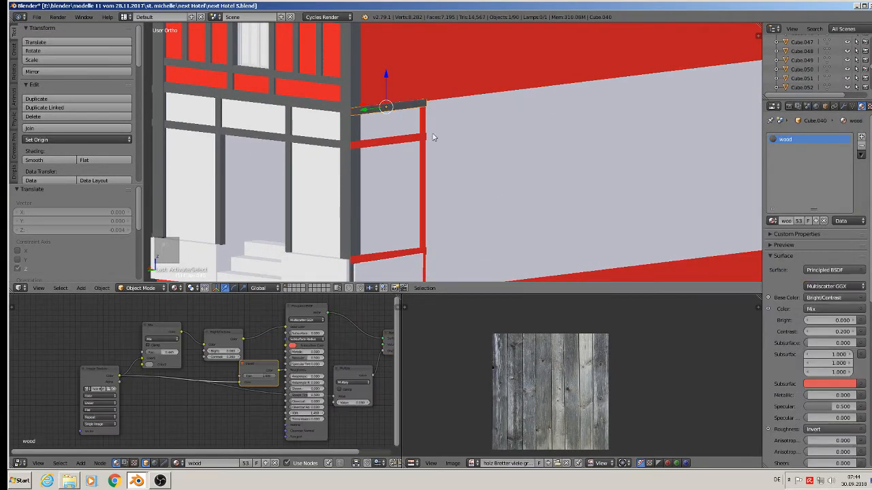
pyautogui.rightClick(400, 140)
pyautogui.click(772, 221)
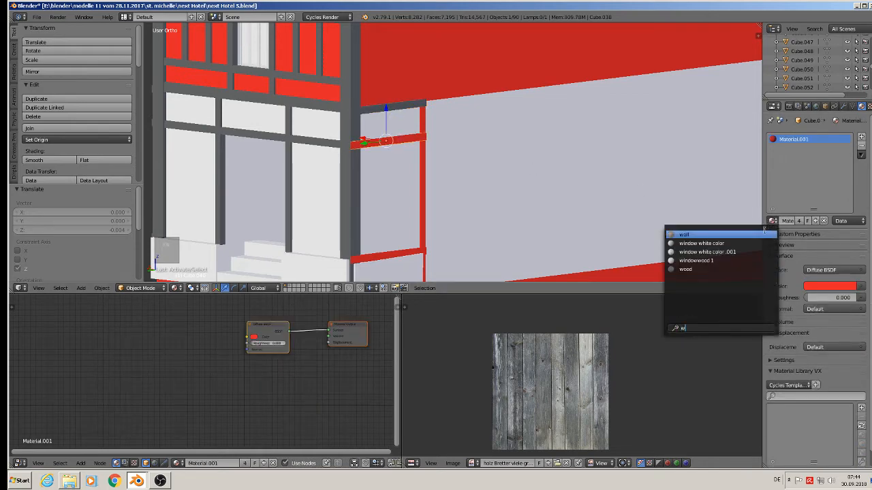
pyautogui.click(722, 271)
# Step: Assign the wood material to the right side wall's vertical post and its bottom rail
pyautogui.rightClick(424, 154)
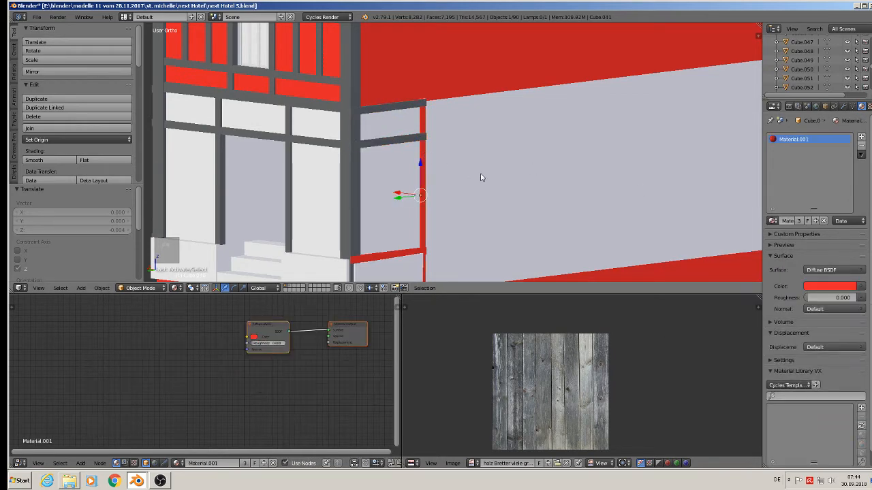
pyautogui.click(772, 220)
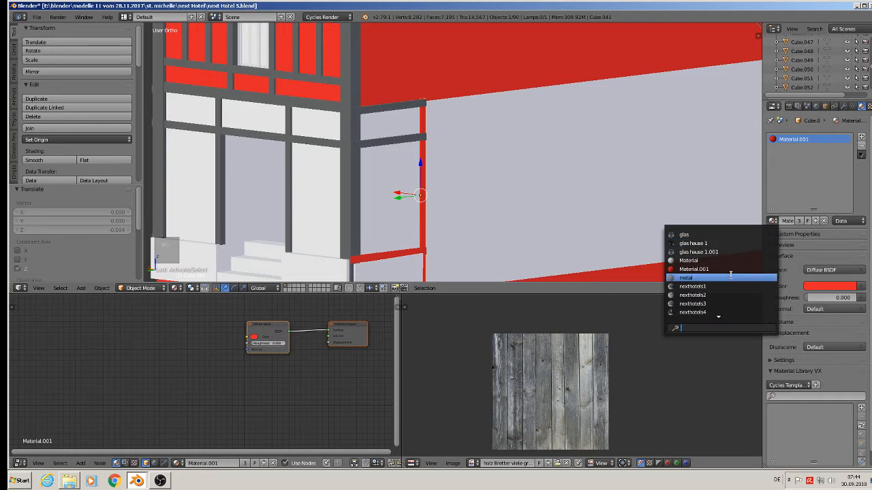
pyautogui.write('w')
pyautogui.click(691, 270)
pyautogui.keyDown('shift'); pyautogui.moveTo(485, 203); pyautogui.dragTo(504, 85, button='middle'); pyautogui.keyUp('shift')
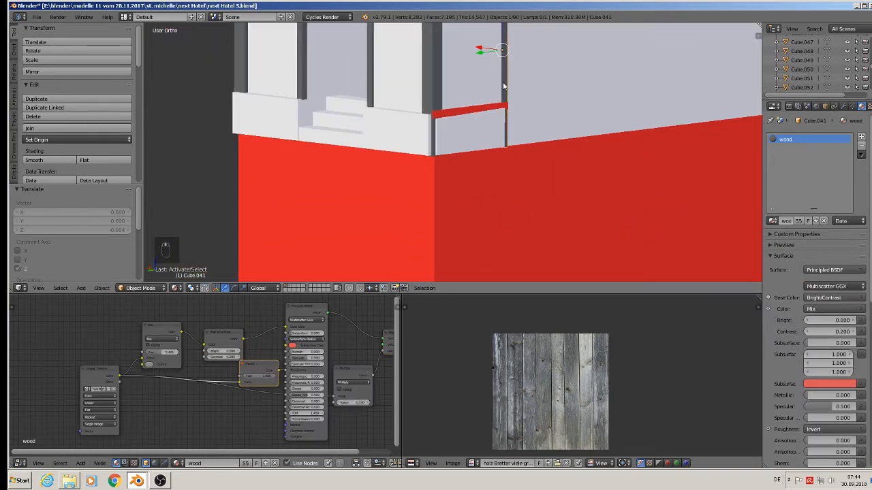
pyautogui.rightClick(470, 112)
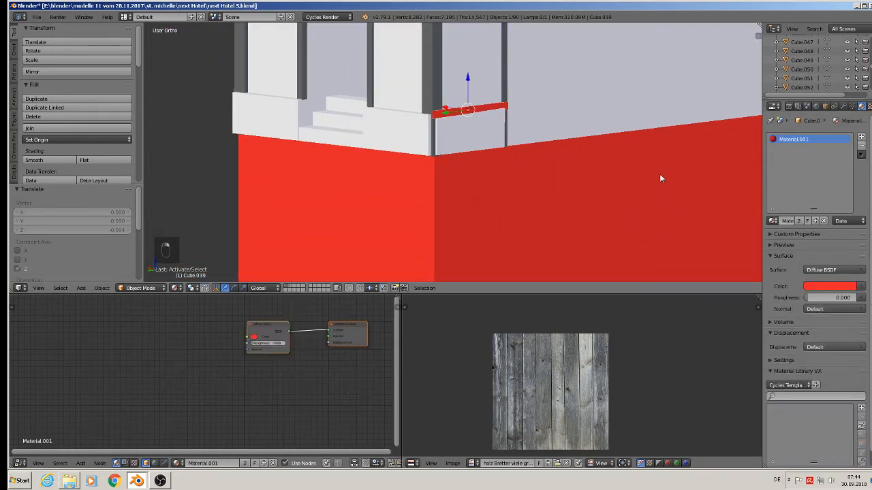
pyautogui.click(772, 220)
pyautogui.write('w')
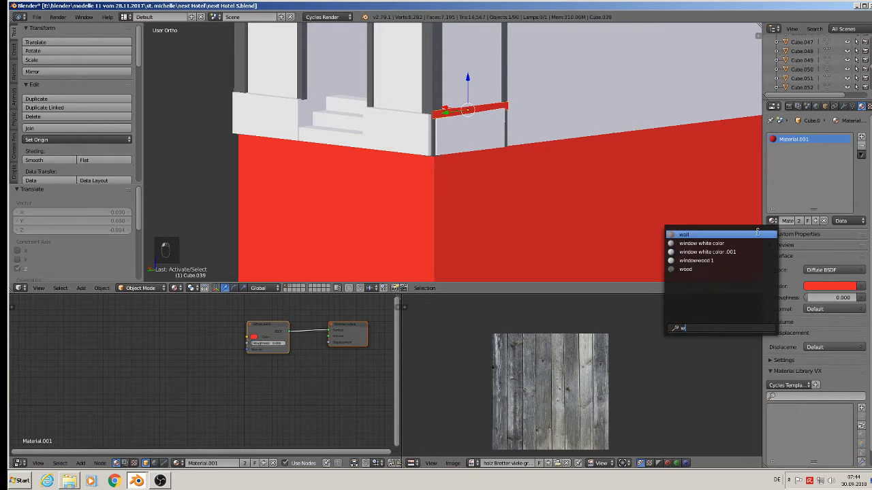
pyautogui.click(691, 270)
# Step: Duplicate the beam above the entrance and move the copy about 0.216 down to the opening's lower edge
pyautogui.moveTo(467, 123); pyautogui.dragTo(534, 187, button='middle')
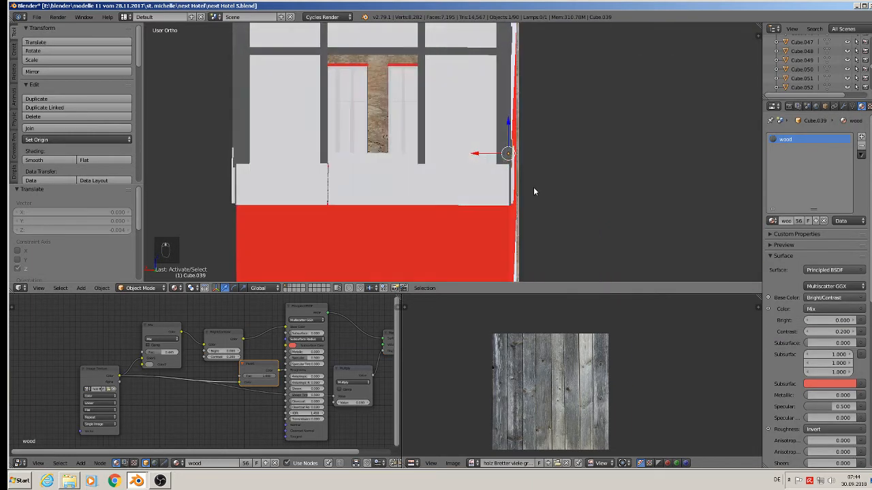
pyautogui.scroll(-1, 514, 182)
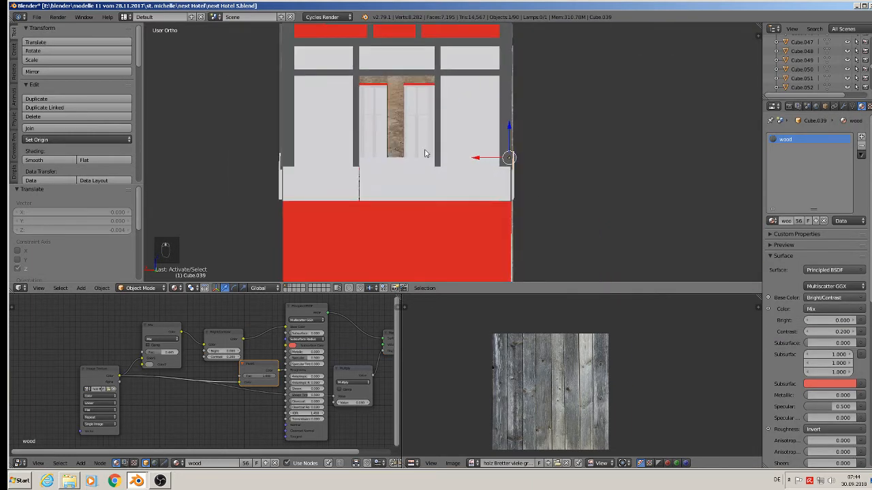
pyautogui.moveTo(495, 127); pyautogui.dragTo(463, 138, button='middle')
pyautogui.rightClick(441, 79)
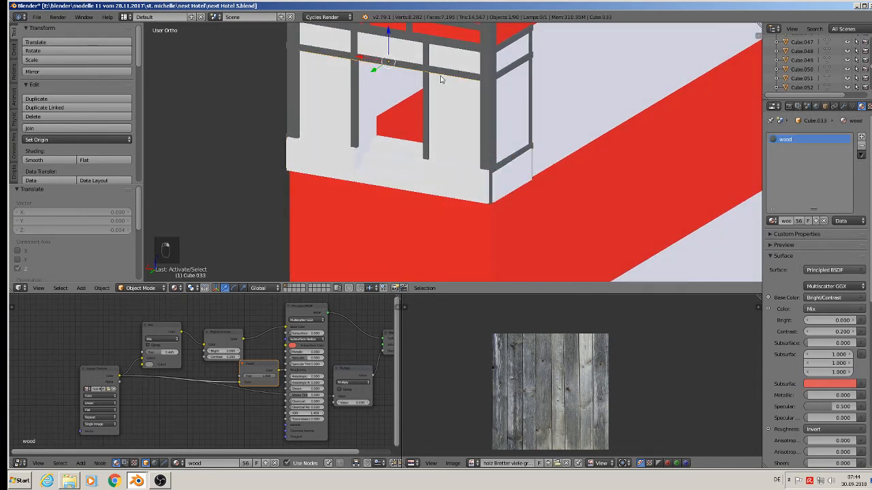
pyautogui.hotkey('shift', 'd')
pyautogui.click(410, 84)
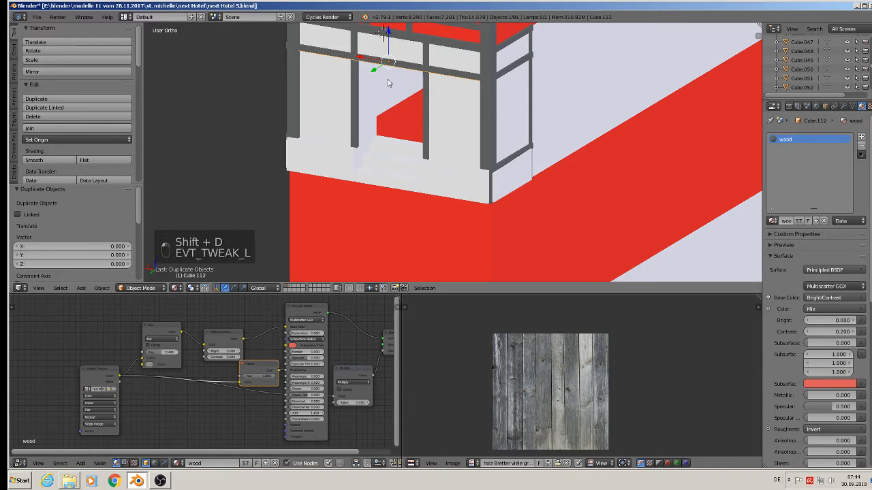
pyautogui.moveTo(384, 35); pyautogui.dragTo(374, 121)
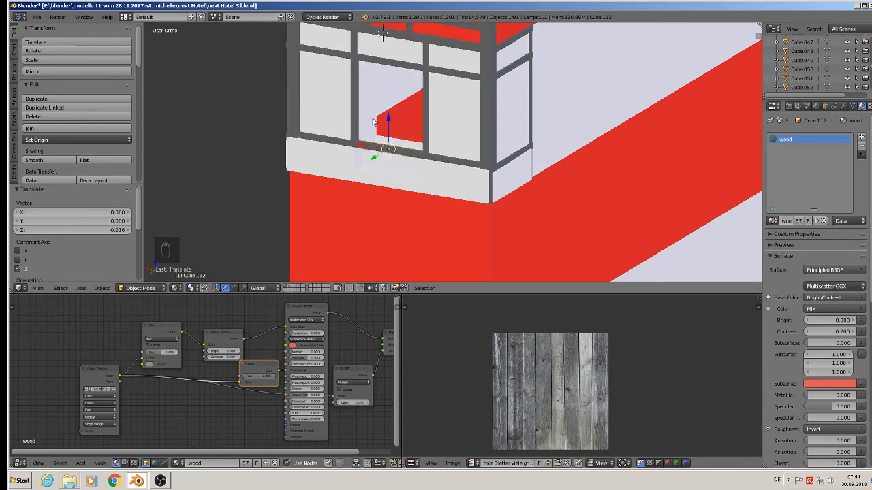
# Step: Scale the duplicated beam along X to 0.326 so it fits the entrance opening width
pyautogui.moveTo(374, 122); pyautogui.dragTo(502, 175, button='middle')
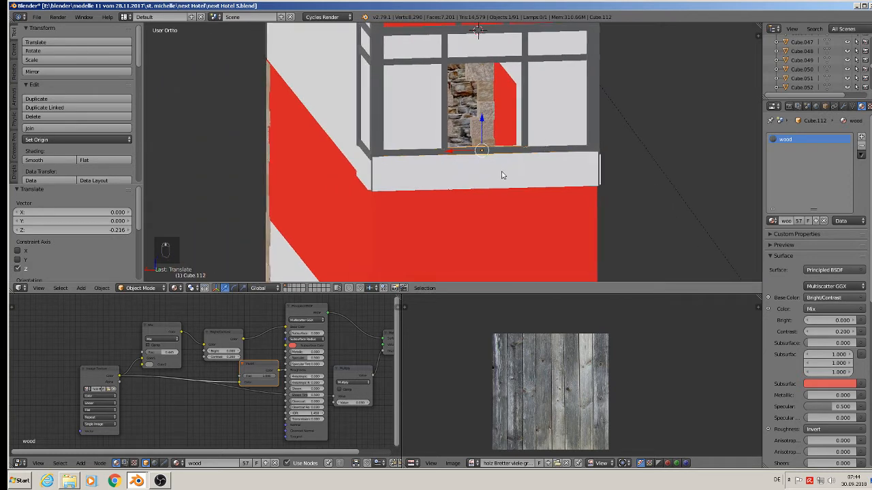
pyautogui.press('s')
pyautogui.click(487, 161)
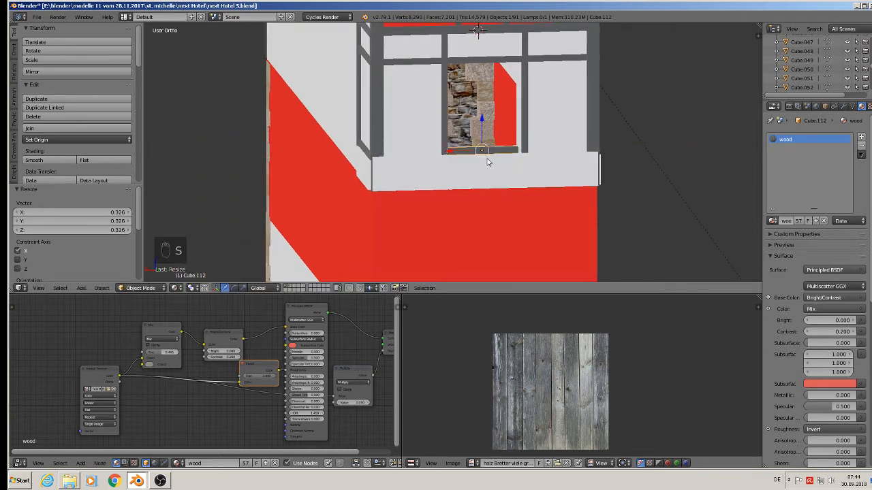
# Step: Move the beam under the left window opening and place a duplicate under the right window opening
pyautogui.moveTo(475, 152); pyautogui.dragTo(386, 147)
pyautogui.hotkey('shift', 'd')
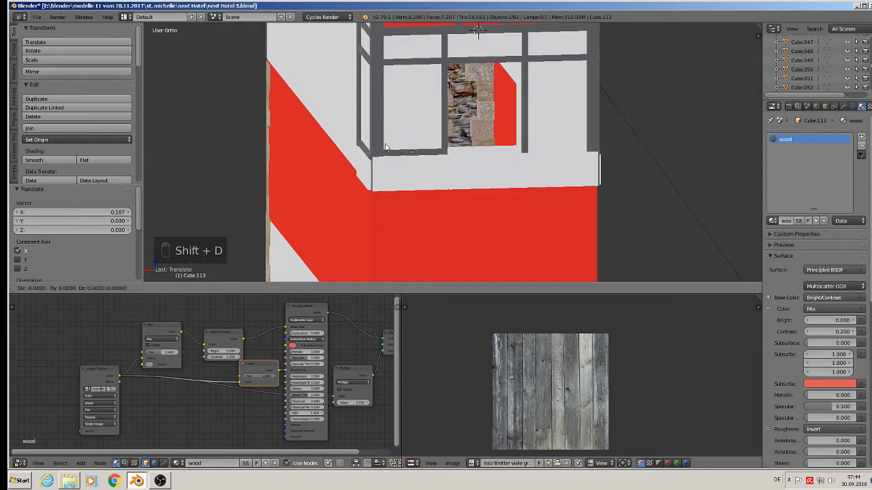
pyautogui.moveTo(458, 161); pyautogui.dragTo(524, 161)
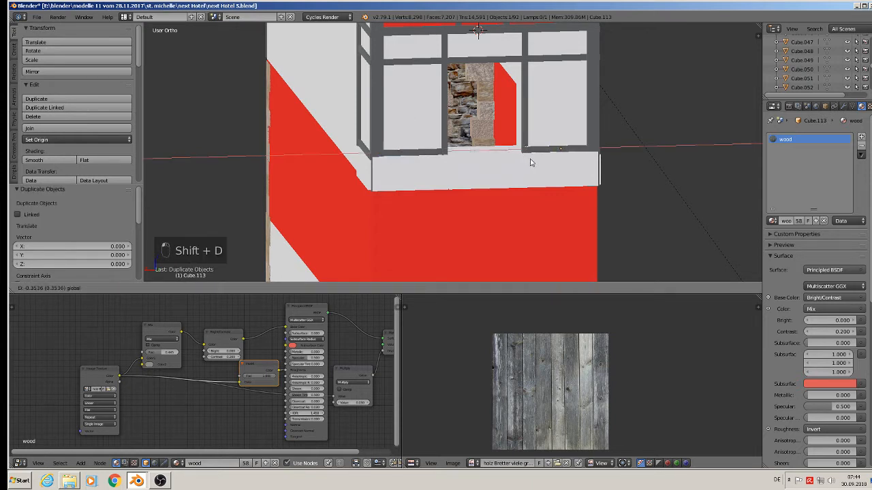
pyautogui.click(532, 163)
# Step: Select the facade mesh, enter Edit Mode in front view, and assign the wood material to the trim band face under the roof
pyautogui.scroll(-3, 531, 162)
pyautogui.press('a')
pyautogui.moveTo(476, 136); pyautogui.dragTo(431, 79, button='middle')
pyautogui.scroll(3, 464, 98)
pyautogui.scroll(4, 476, 87)
pyautogui.rightClick(507, 170)
pyautogui.press('Tab')
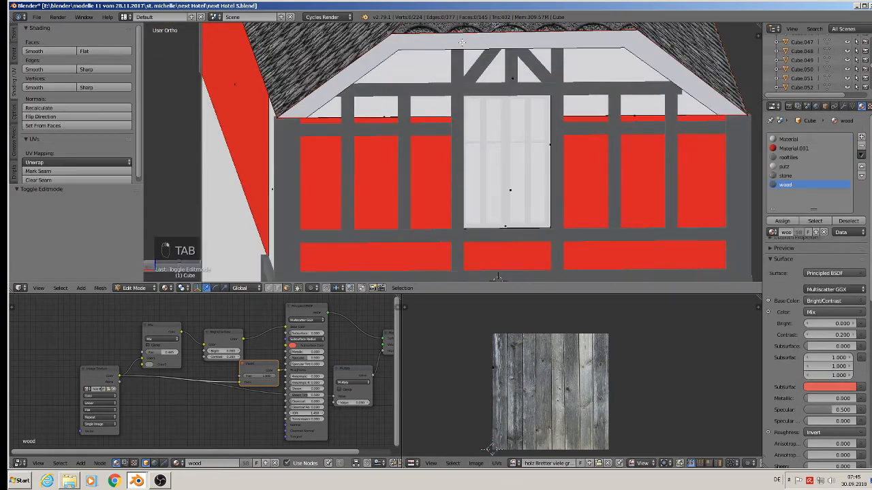
pyautogui.press('KP_1')
pyautogui.scroll(-8, 542, 108)
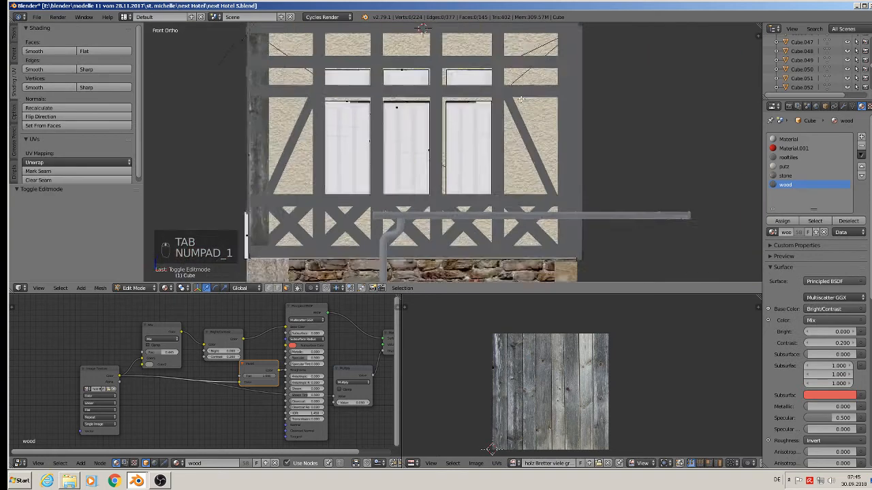
pyautogui.keyDown('shift'); pyautogui.moveTo(468, 39); pyautogui.dragTo(439, 169, button='middle'); pyautogui.keyUp('shift')
pyautogui.scroll(4, 418, 136)
pyautogui.scroll(2, 419, 136)
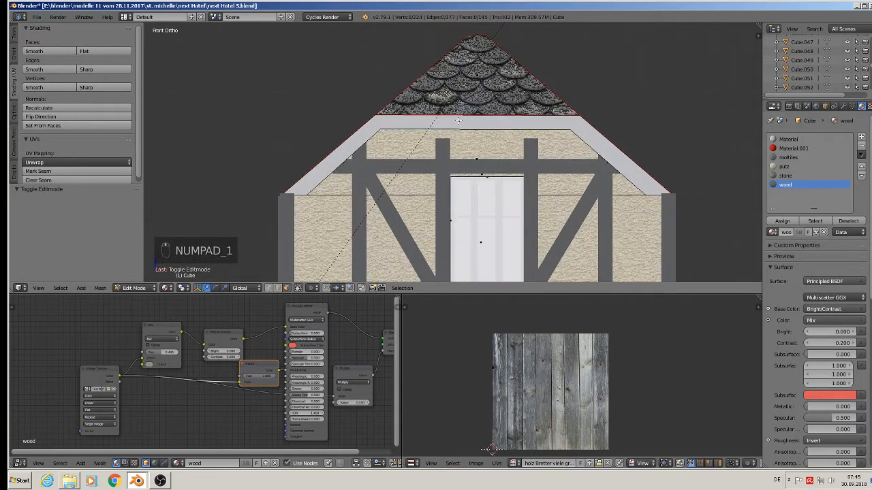
pyautogui.rightClick(436, 126)
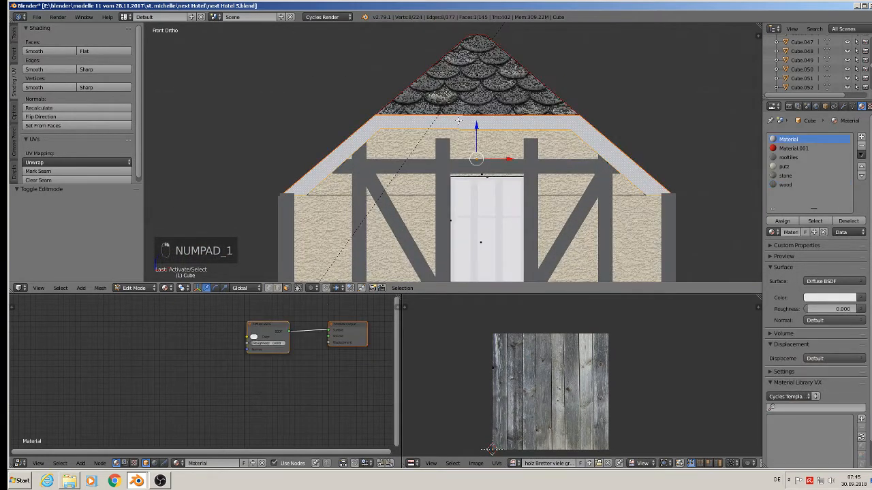
pyautogui.click(785, 184)
pyautogui.click(781, 221)
# Step: UV-unwrap the selected trim band with Project From View
pyautogui.scroll(-1, 595, 185)
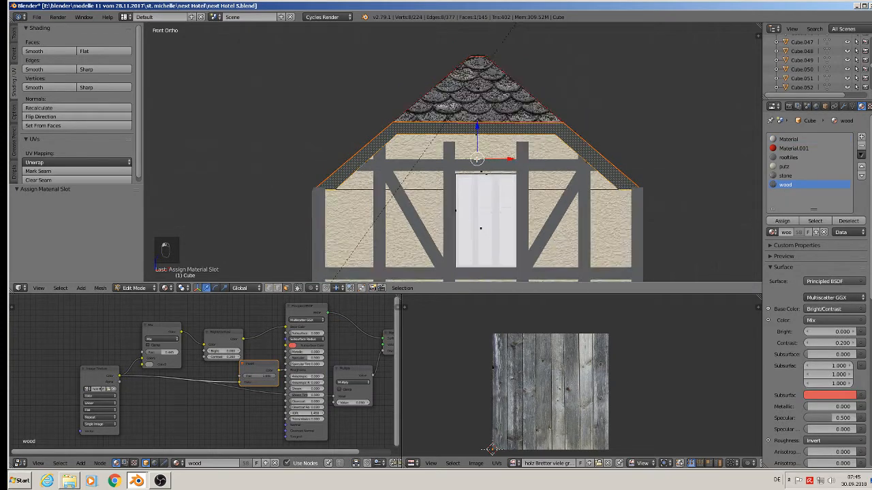
pyautogui.scroll(-1, 477, 164)
pyautogui.press('u')
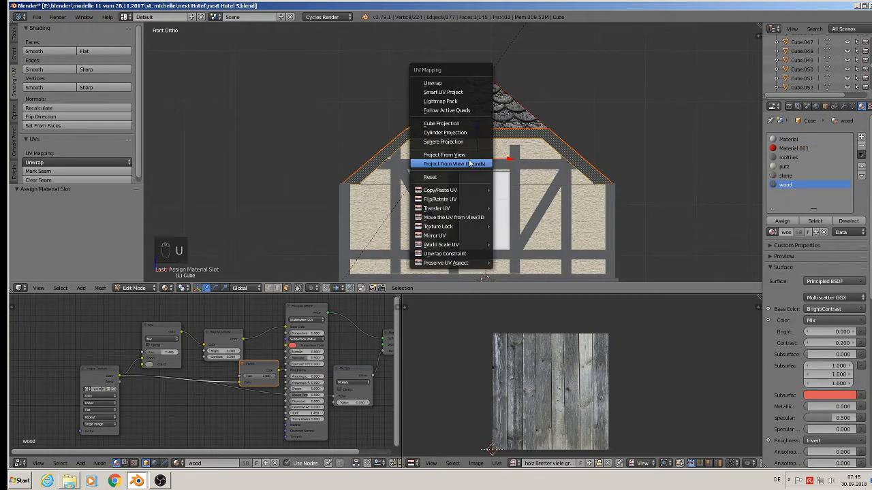
pyautogui.click(467, 154)
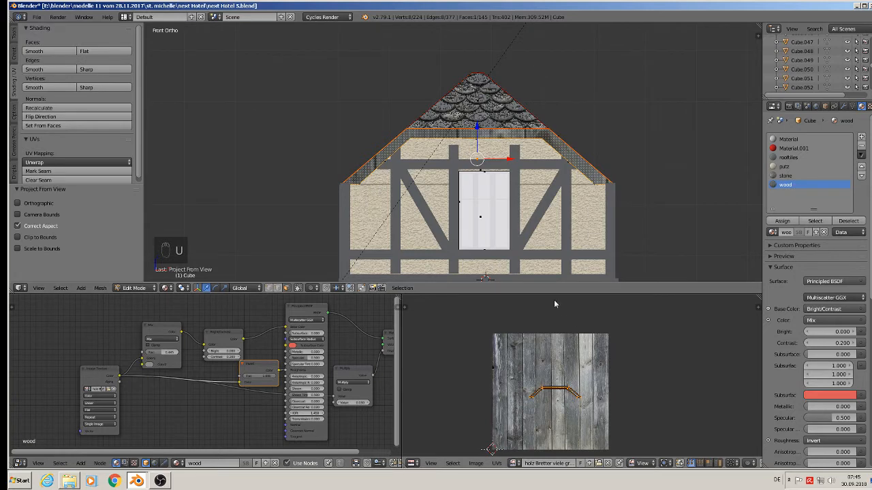
# Step: Run and confirm the Knife tool twice on the selected gable trim faces
pyautogui.scroll(2, 483, 155)
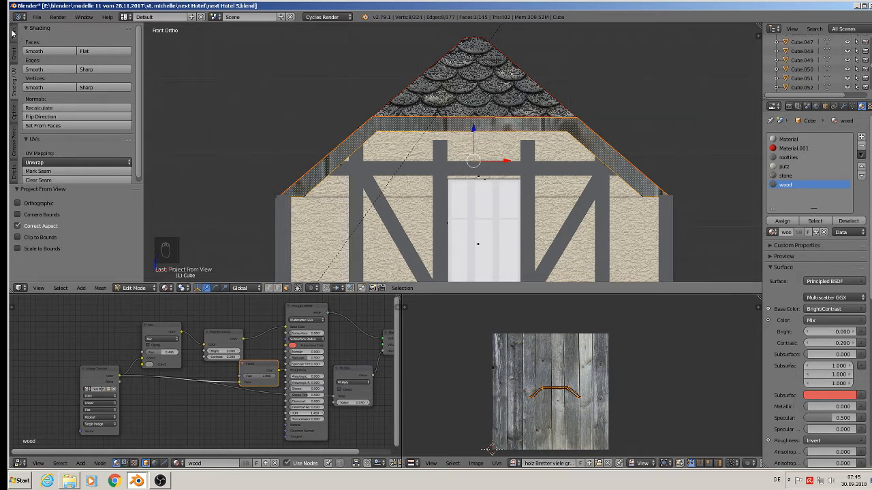
pyautogui.scroll(8, 53, 153)
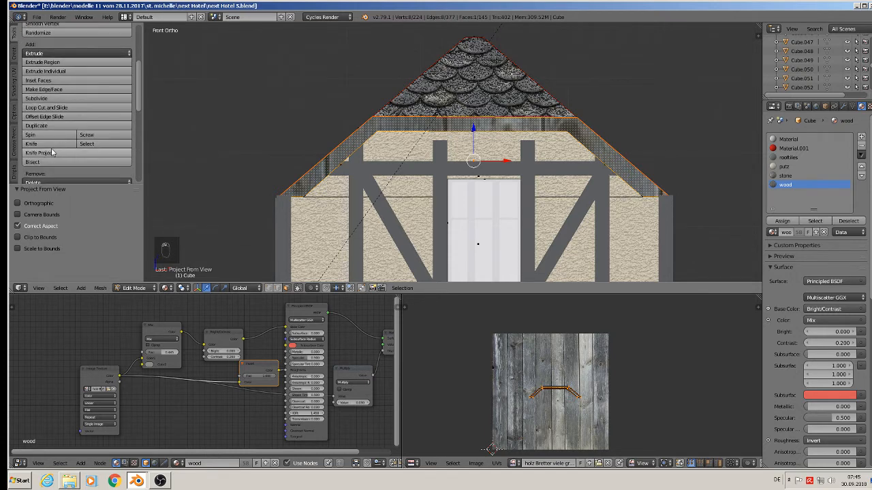
pyautogui.click(48, 143)
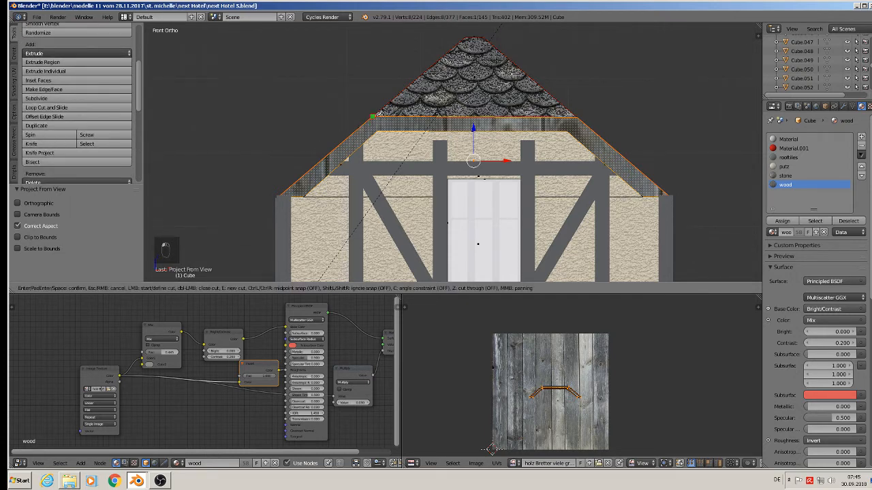
pyautogui.press('Return')
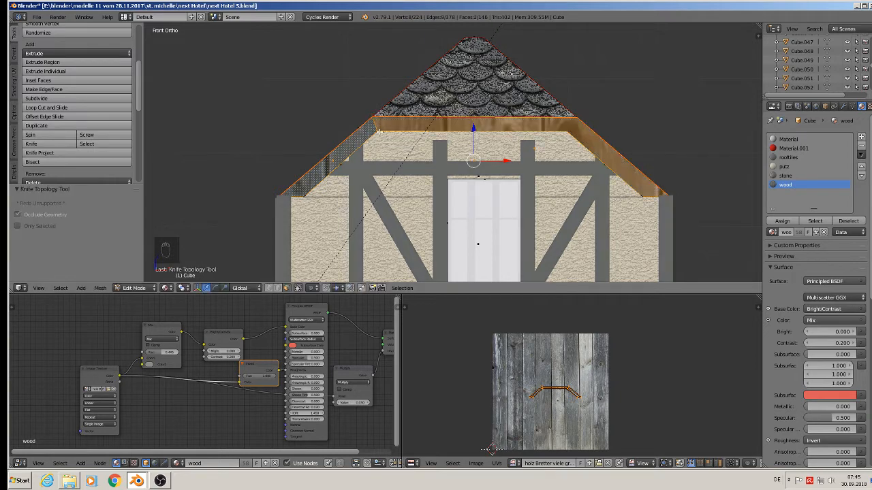
pyautogui.click(37, 143)
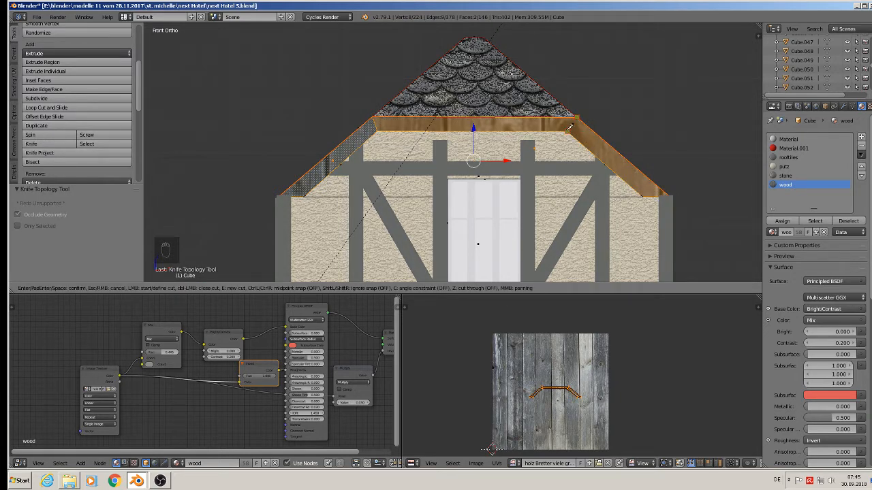
pyautogui.press('Return')
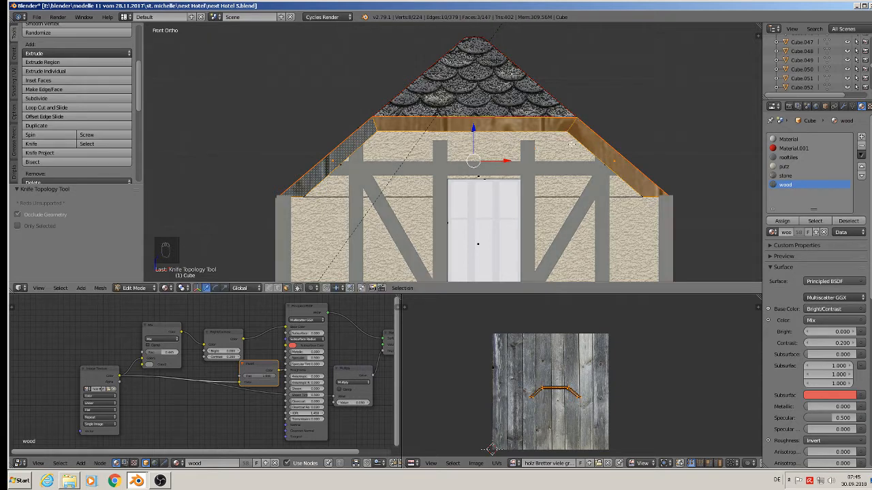
# Step: Rotate the right slanted trim face's UVs 52.6°, scale them about 3.07, and fine-tune the rotation by -1.89°
pyautogui.rightClick(611, 157)
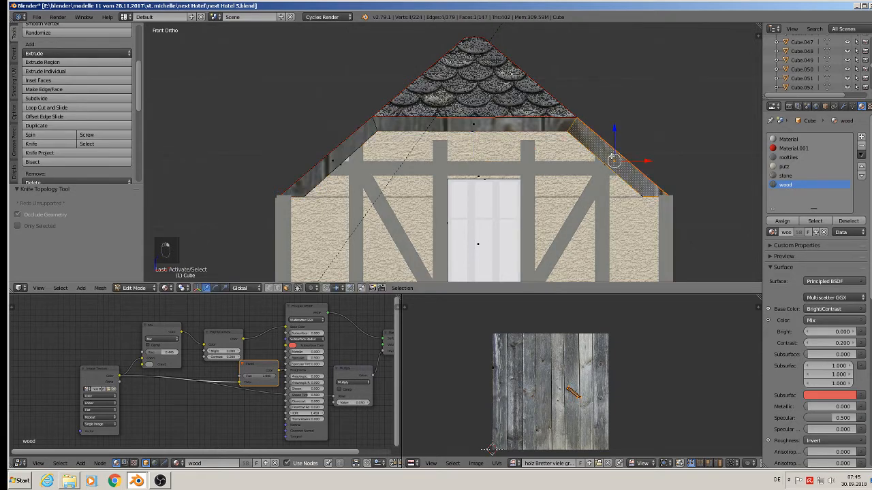
pyautogui.scroll(4, 579, 412)
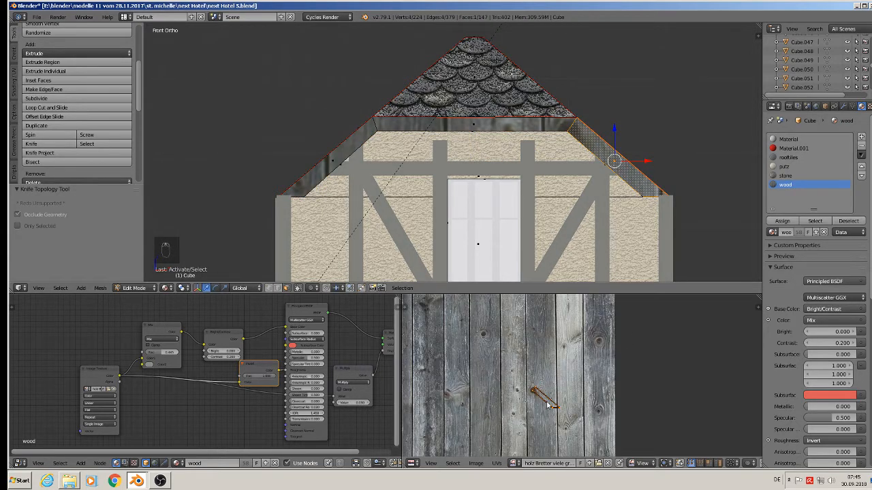
pyautogui.press('r')
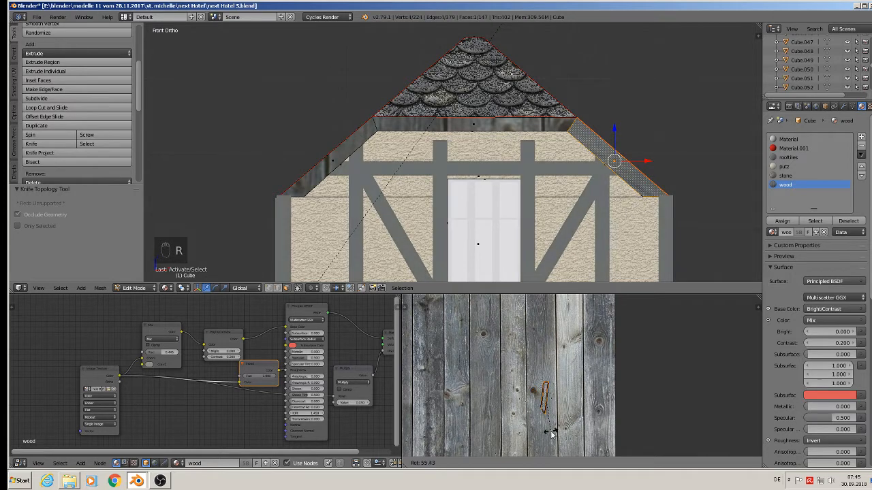
pyautogui.click(553, 431)
pyautogui.press('s')
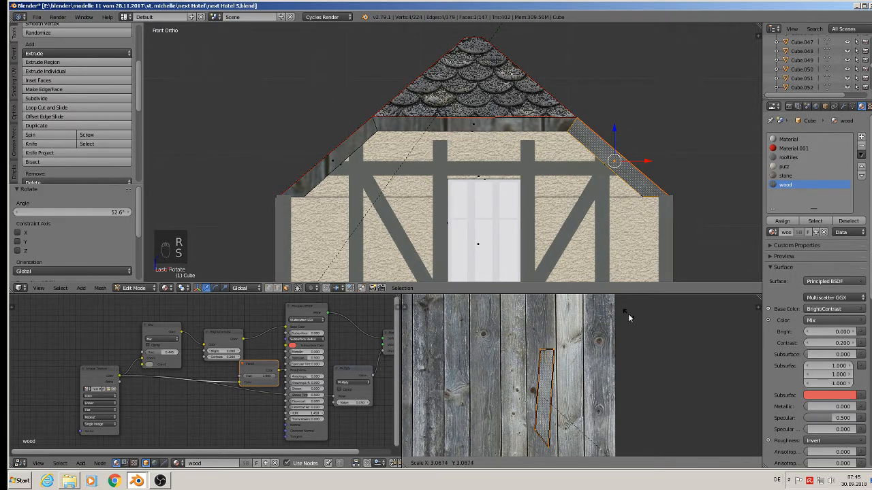
pyautogui.click(631, 317)
pyautogui.press('Tab')
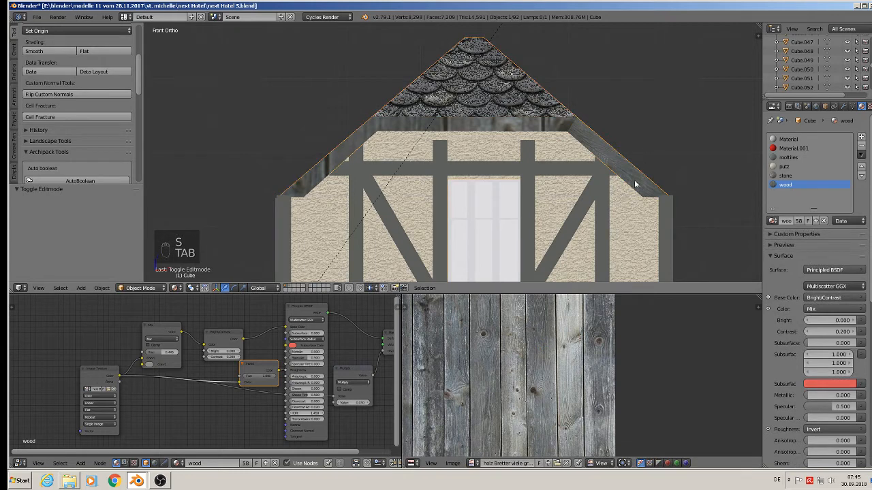
pyautogui.press('Tab')
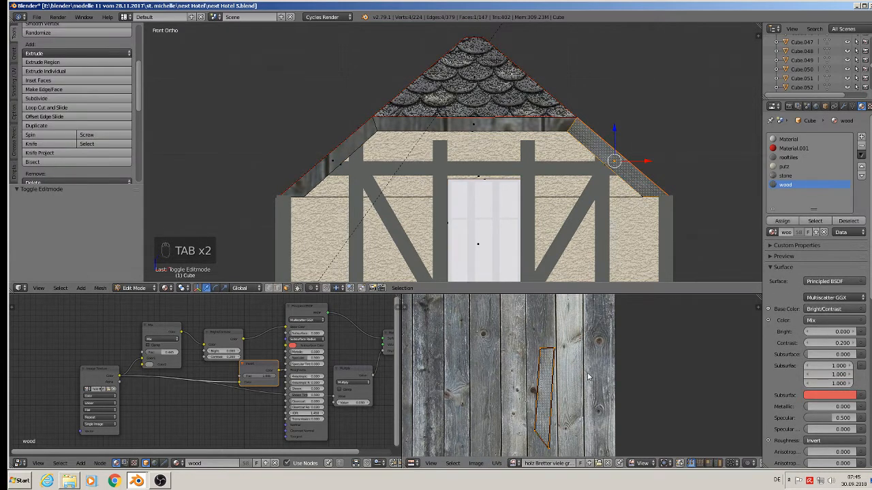
pyautogui.press('r')
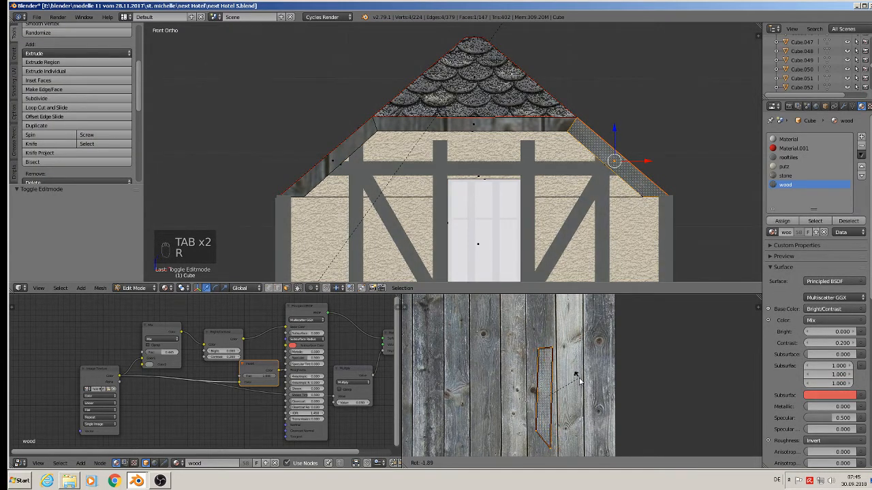
pyautogui.click(579, 382)
# Step: Rotate the top horizontal trim face's UVs 90° and scale them 2.835 along the planks
pyautogui.rightClick(489, 128)
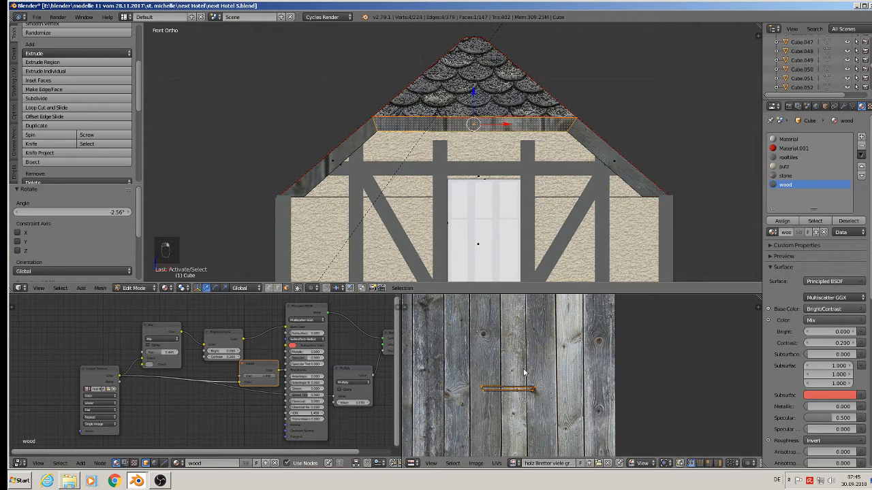
pyautogui.press('r')
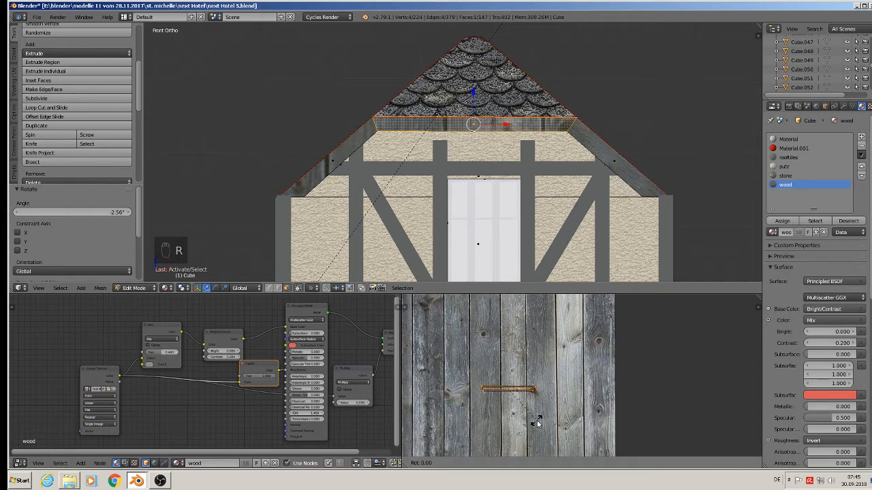
pyautogui.click(537, 420)
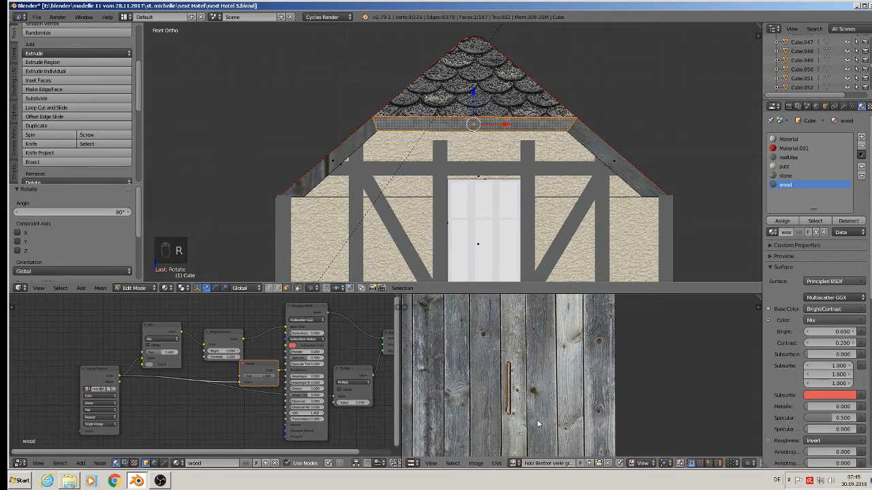
pyautogui.press('s')
pyautogui.click(584, 305)
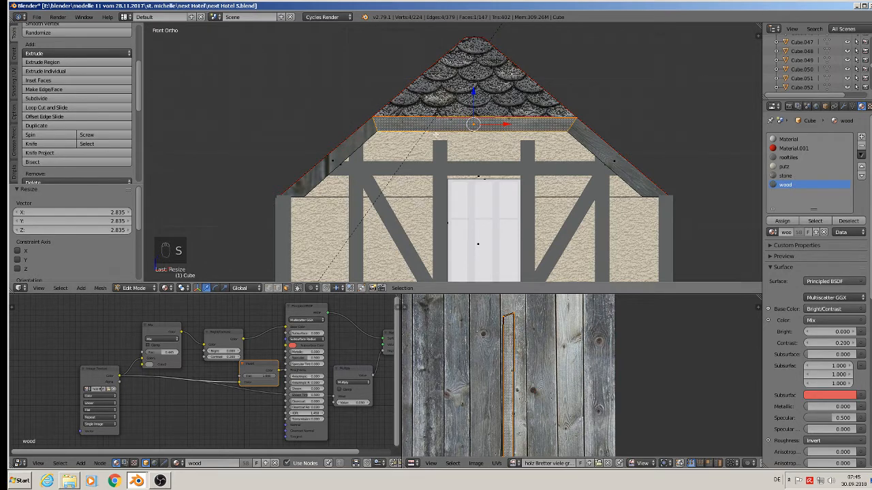
# Step: Rotate the left slanted trim face's UVs -47.9°, scale them 2.901, reposition them on the planks, and leave Edit Mode
pyautogui.rightClick(346, 158)
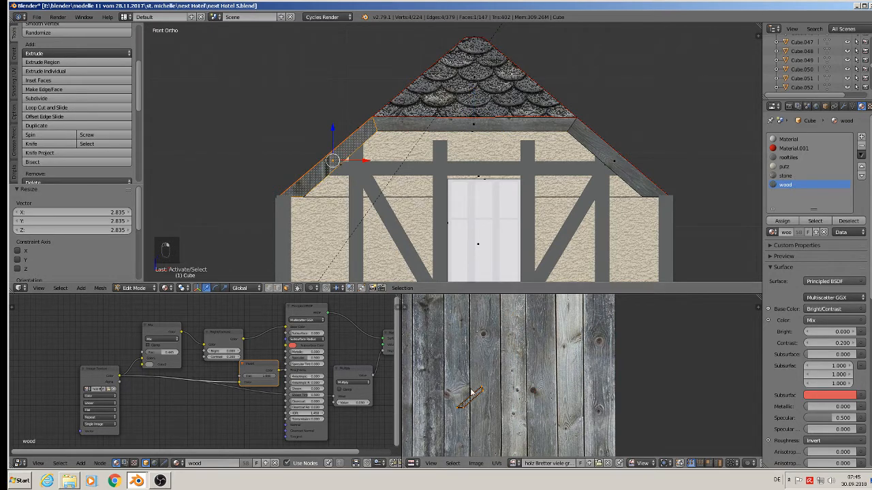
pyautogui.press('r')
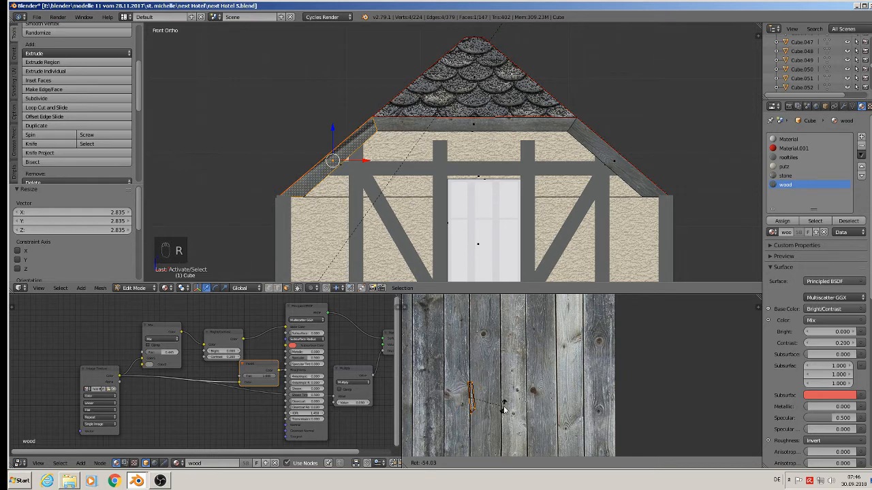
pyautogui.click(501, 412)
pyautogui.press('s')
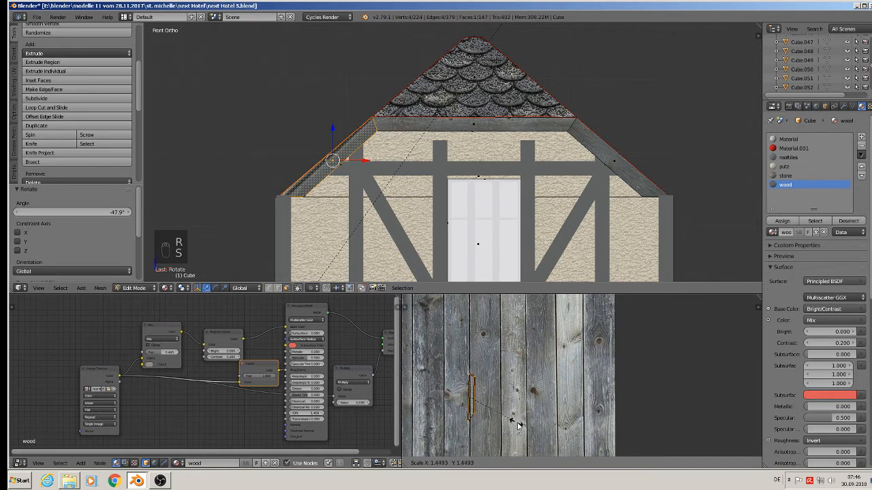
pyautogui.click(526, 293)
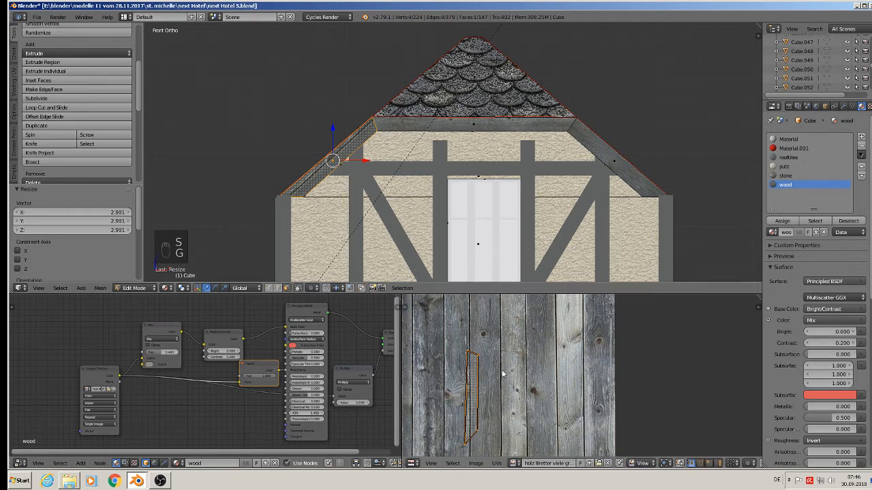
pyautogui.press('g')
pyautogui.press('g')
pyautogui.click(475, 369)
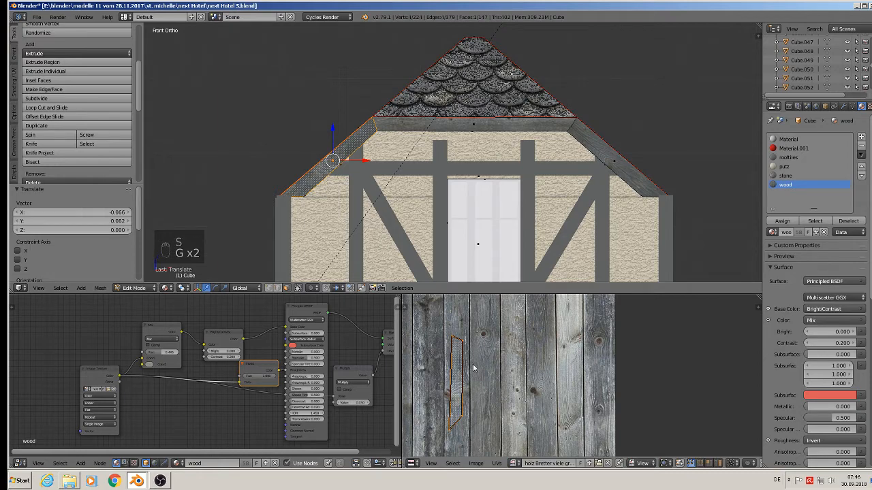
pyautogui.press('r')
pyautogui.click(543, 402)
pyautogui.press('Tab')
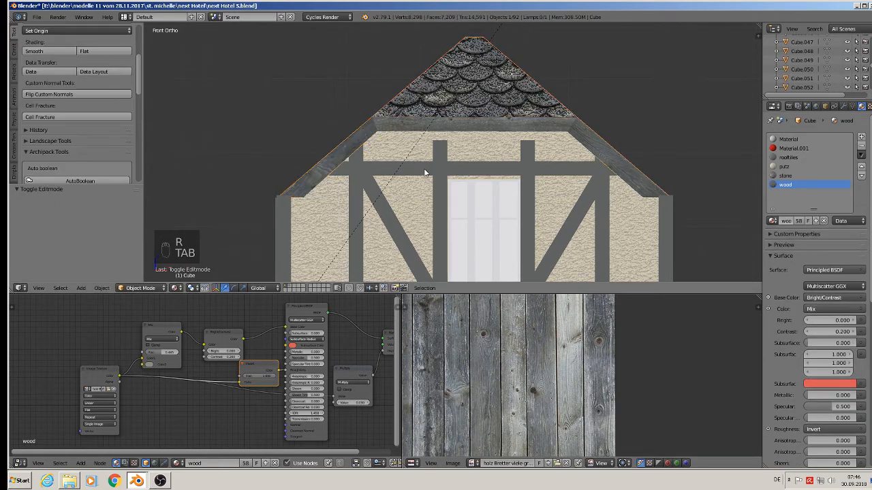
pyautogui.scroll(-3, 428, 170)
pyautogui.moveTo(444, 168); pyautogui.dragTo(490, 190, button='middle')
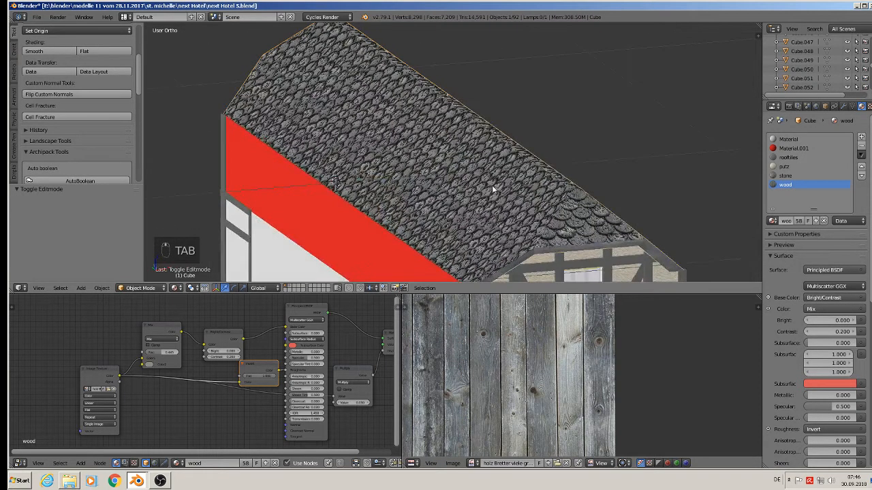
pyautogui.scroll(-2, 531, 204)
pyautogui.scroll(1, 573, 140)
pyautogui.scroll(-3, 573, 140)
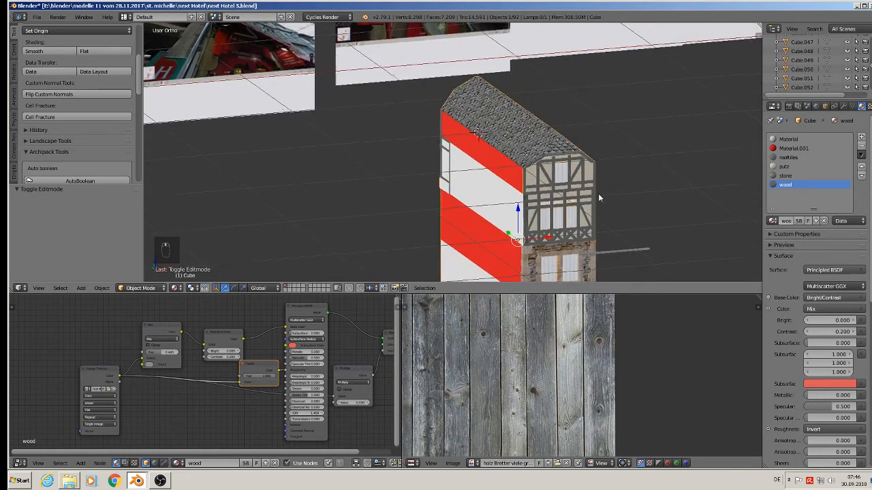
pyautogui.keyDown('shift'); pyautogui.moveTo(598, 194); pyautogui.dragTo(623, 108, button='middle'); pyautogui.keyUp('shift')
pyautogui.scroll(5, 595, 125)
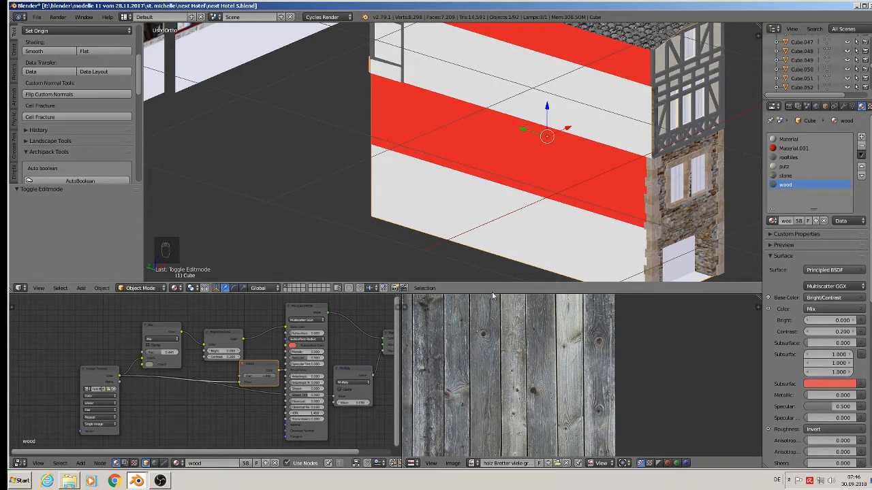
# Step: Select the horizontal beam below the gable, project its UVs from the front view, and rotate them 90°
pyautogui.click(37, 18)
pyautogui.click(41, 93)
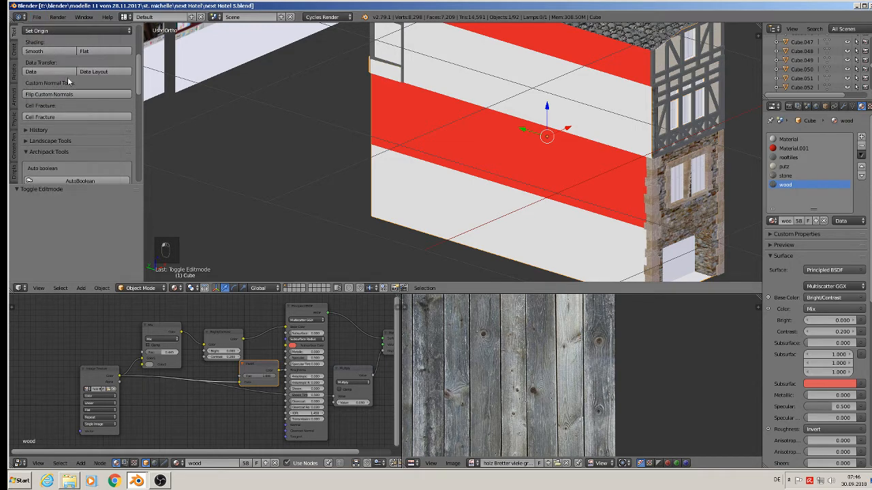
pyautogui.moveTo(685, 63); pyautogui.dragTo(613, 76, button='middle')
pyautogui.scroll(7, 508, 67)
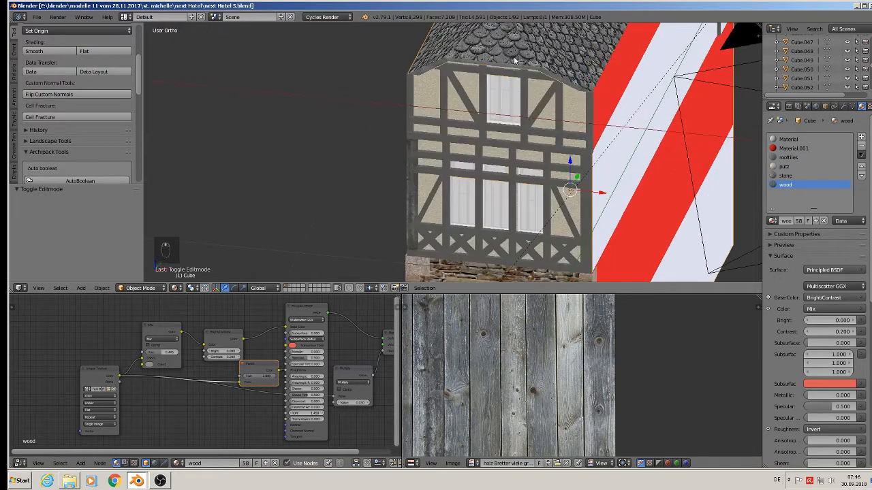
pyautogui.rightClick(469, 82)
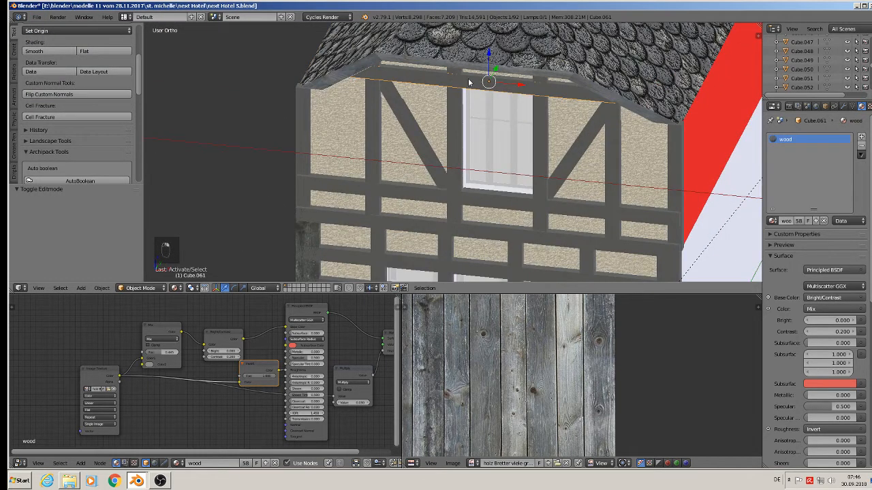
pyautogui.press('KP_1')
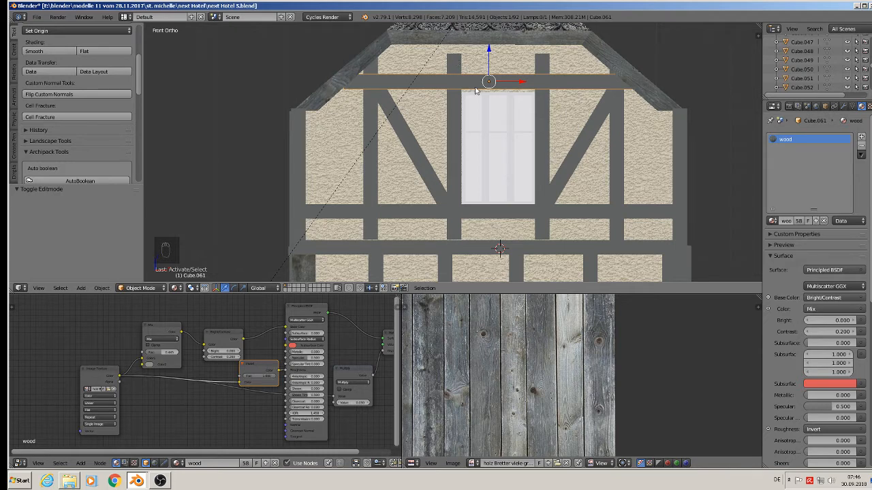
pyautogui.press('Tab')
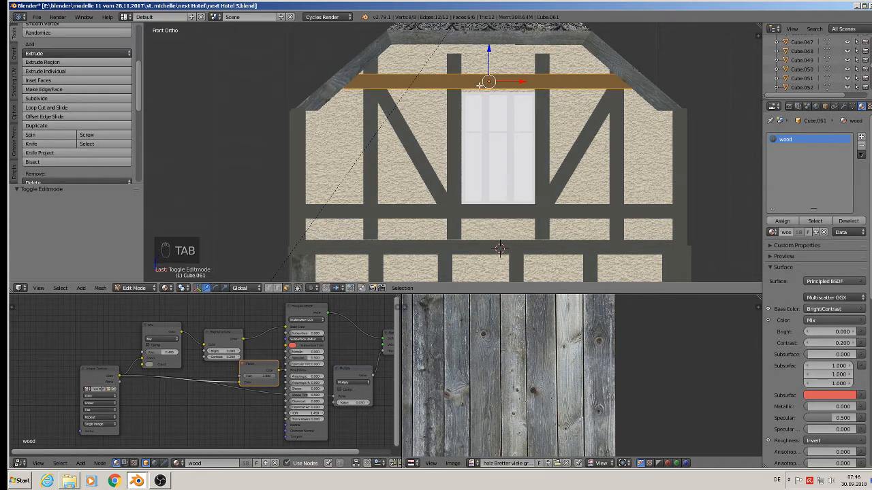
pyautogui.press('u')
pyautogui.click(461, 106)
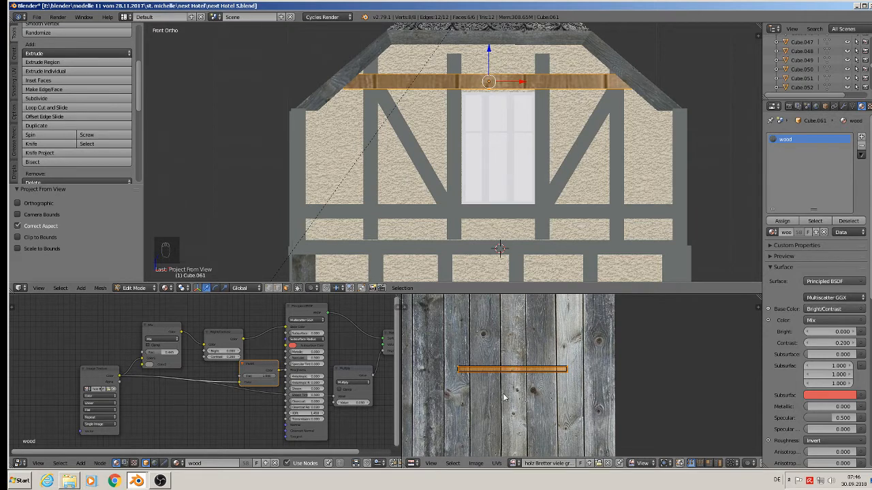
pyautogui.press('a')
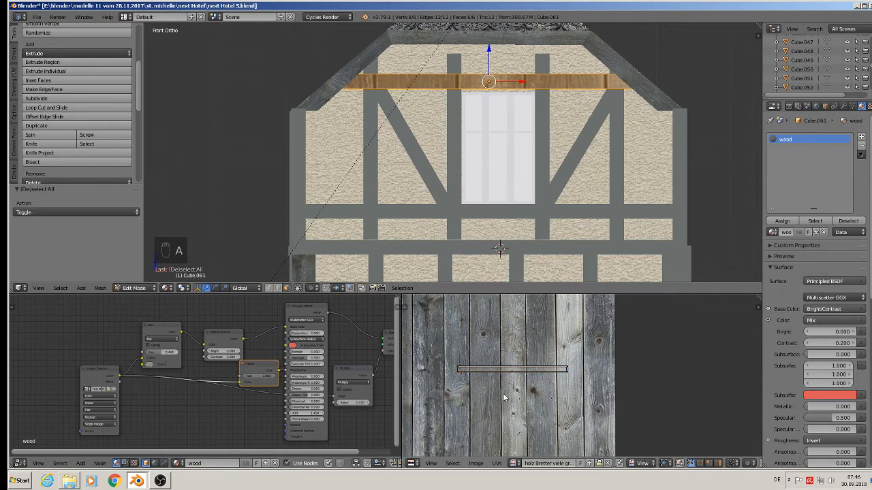
pyautogui.press('a')
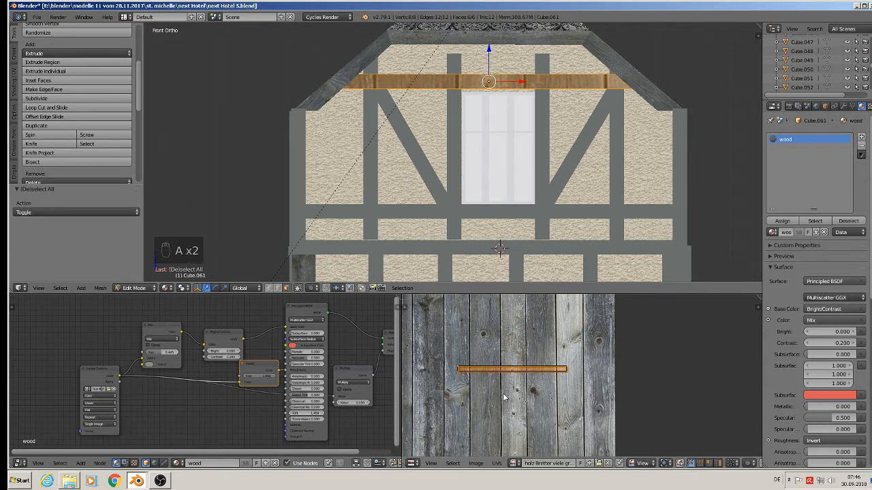
pyautogui.press('r')
pyautogui.press('9')
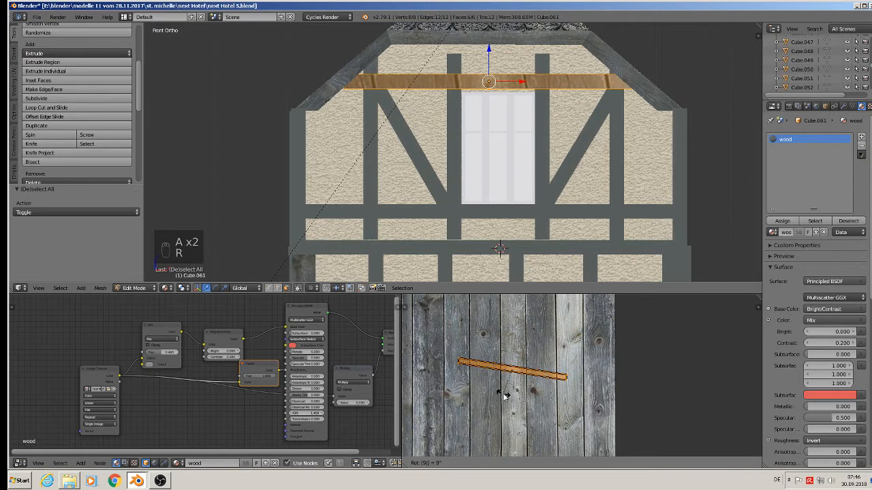
pyautogui.press('0')
pyautogui.click(504, 397)
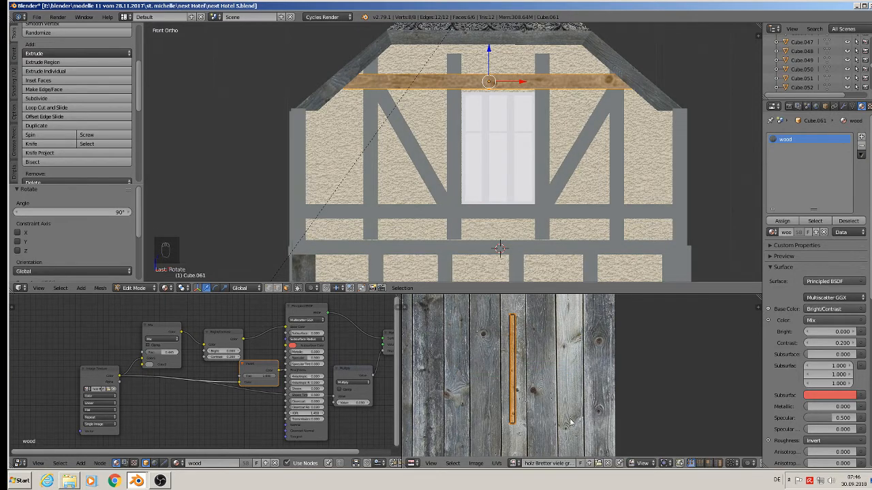
# Step: Scale the horizontal beam's UVs 1.682, reposition them on the planks, and leave Edit Mode
pyautogui.press('s')
pyautogui.click(611, 451)
pyautogui.scroll(-6, 599, 424)
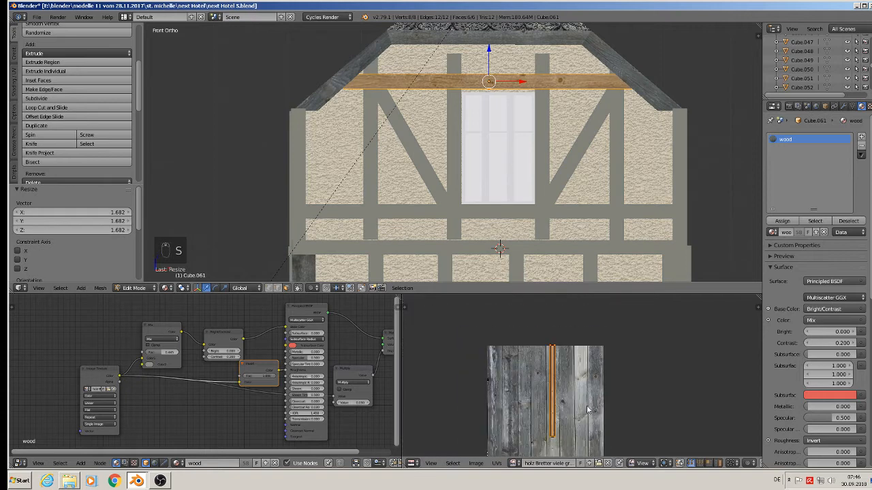
pyautogui.scroll(3, 583, 399)
pyautogui.press('g')
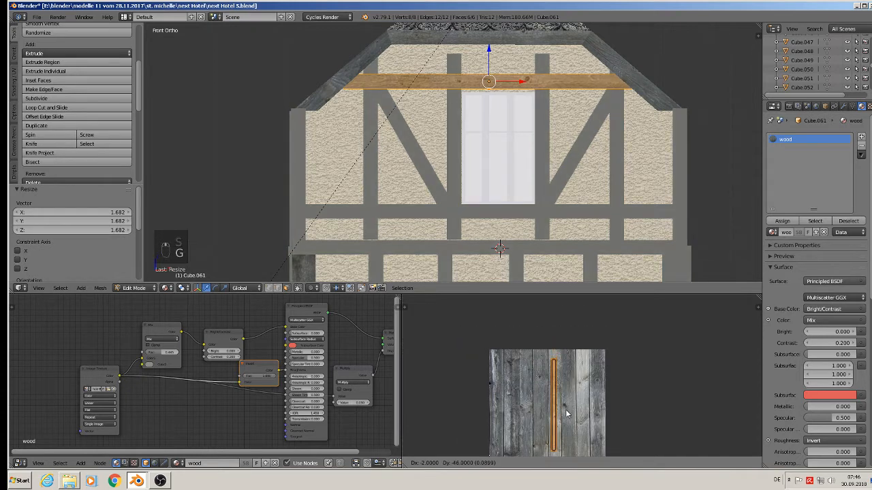
pyautogui.click(568, 413)
pyautogui.press('Tab')
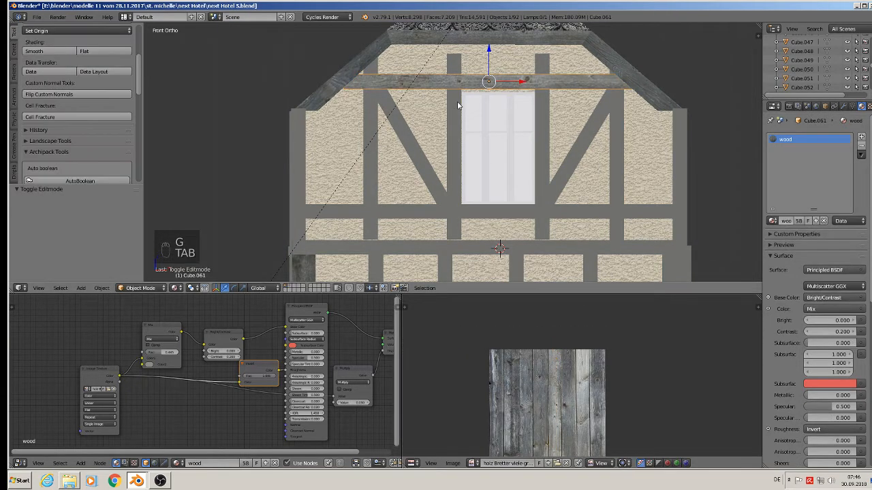
# Step: Move the top vertices of the post left of the window slightly upward to meet the gable trim
pyautogui.rightClick(453, 55)
pyautogui.press('Tab')
pyautogui.moveTo(453, 51); pyautogui.dragTo(468, 81, button='middle')
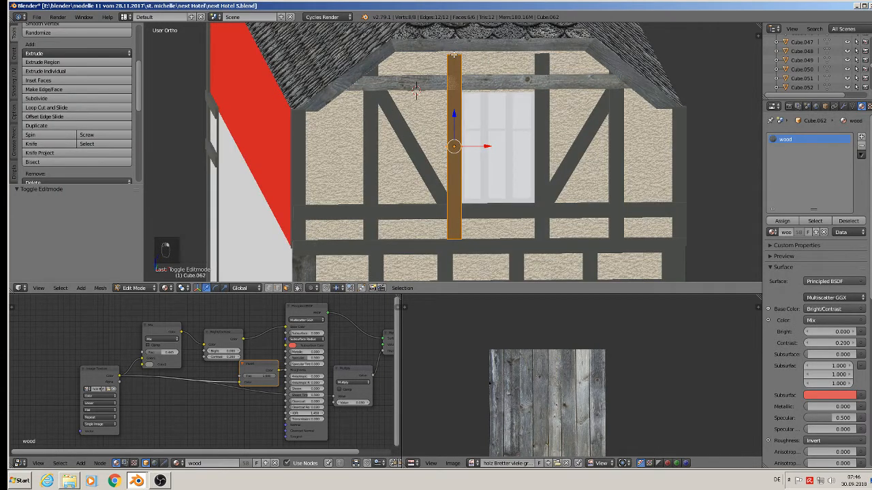
pyautogui.rightClick(455, 55)
pyautogui.moveTo(456, 42); pyautogui.dragTo(456, 35)
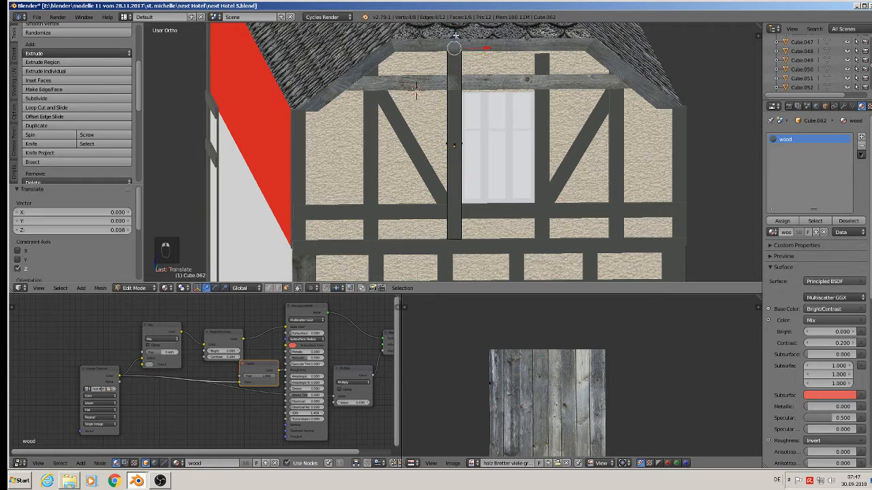
pyautogui.press('Tab')
# Step: Select the post right of the window and project its UVs from the front view
pyautogui.rightClick(543, 62)
pyautogui.press('Tab')
pyautogui.rightClick(542, 53)
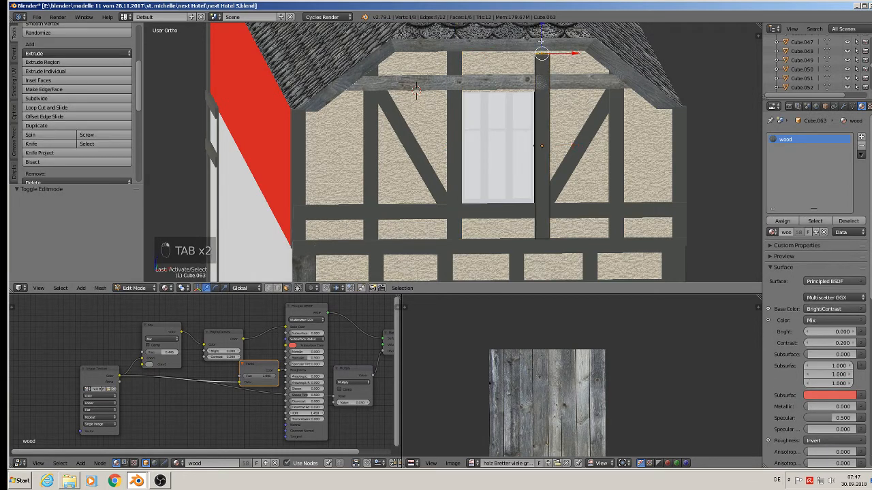
pyautogui.press('Tab')
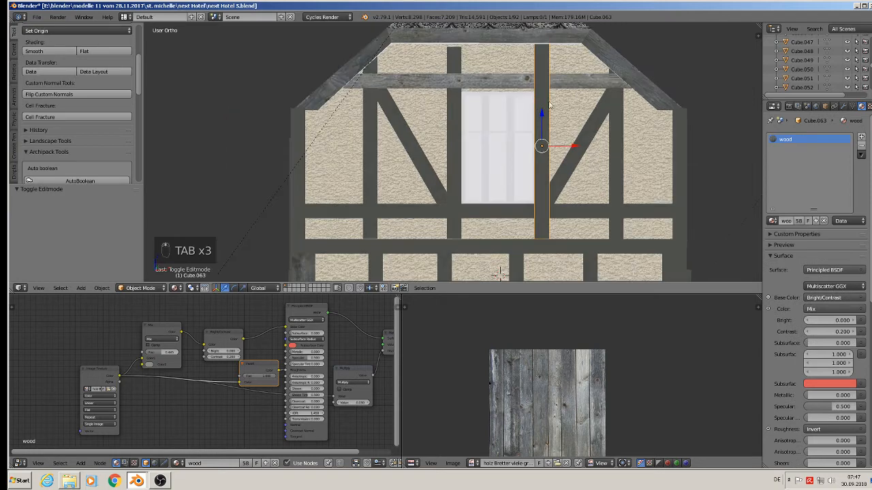
pyautogui.press('KP_1')
pyautogui.press('Tab')
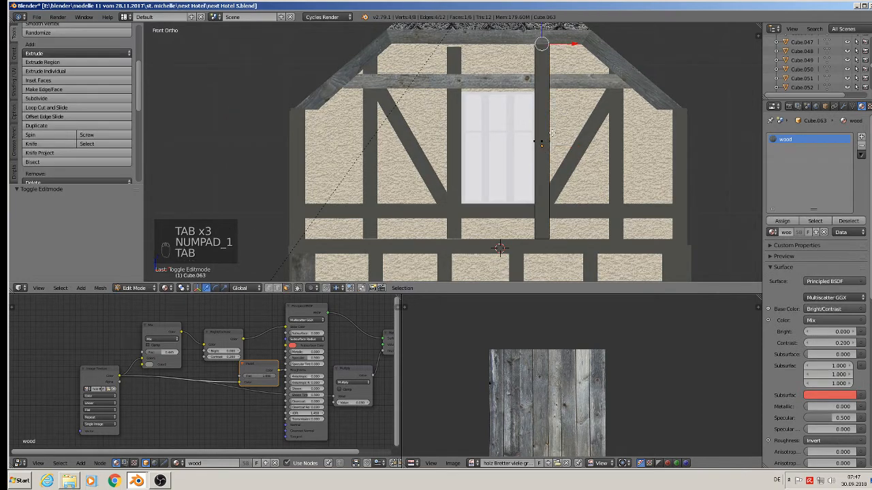
pyautogui.press('a')
pyautogui.press('a')
pyautogui.press('a')
pyautogui.press('u')
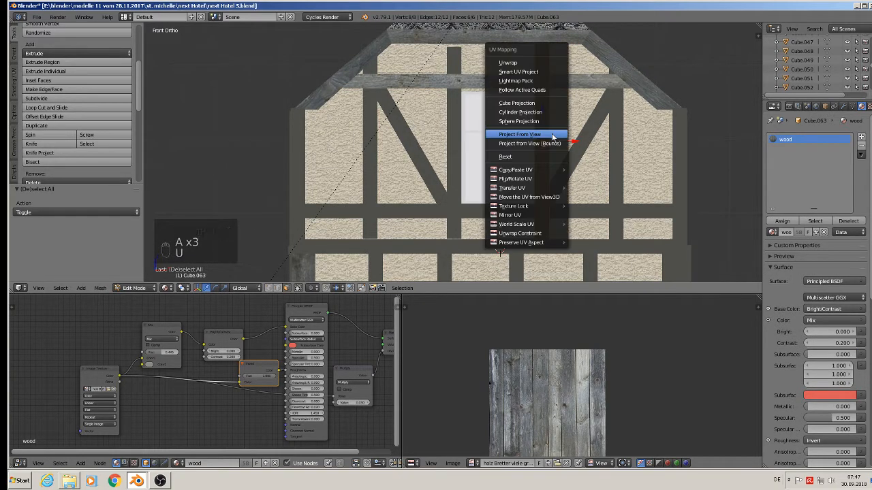
pyautogui.click(552, 134)
# Step: Scale the right window post's UVs 2.562, reposition them on the planks, and leave Edit Mode
pyautogui.press('s')
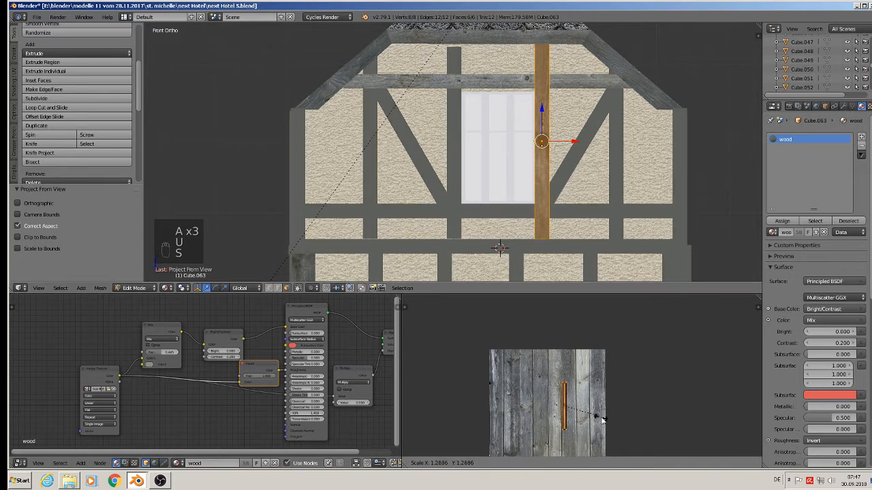
pyautogui.click(609, 442)
pyautogui.press('g')
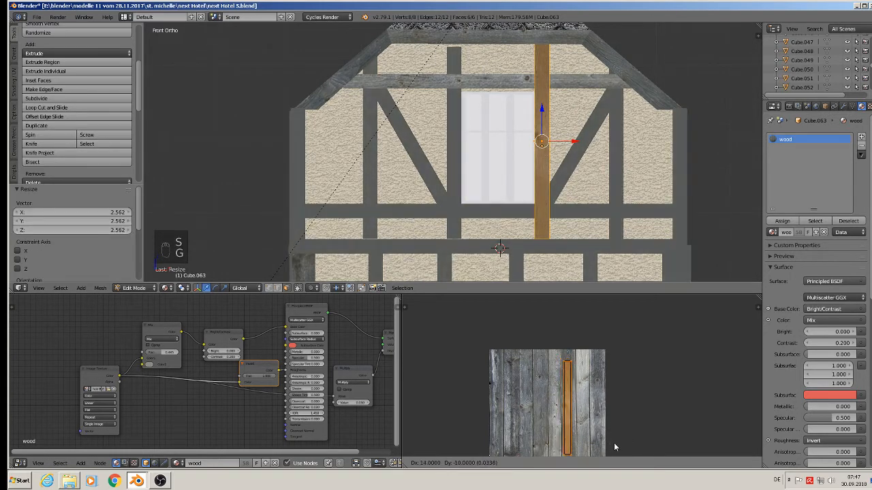
pyautogui.press('Tab')
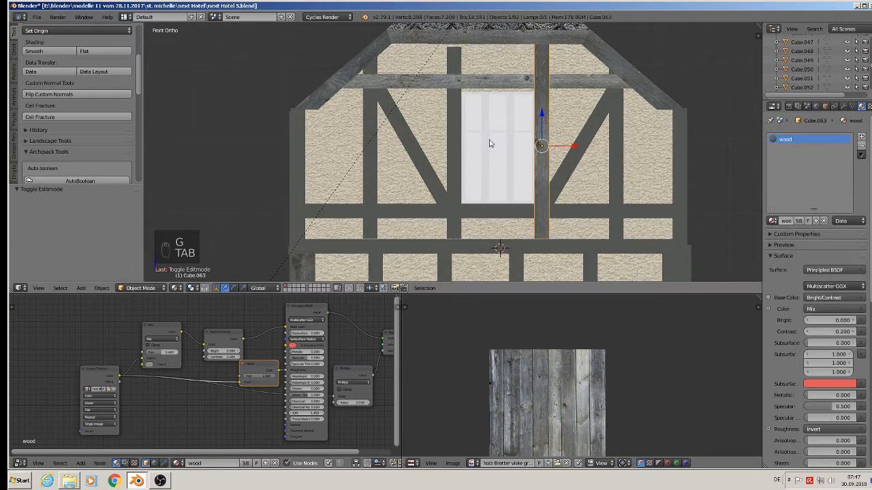
# Step: Select the post left of the window and project its UVs from the front view
pyautogui.rightClick(454, 138)
pyautogui.press('Tab')
pyautogui.press('g')
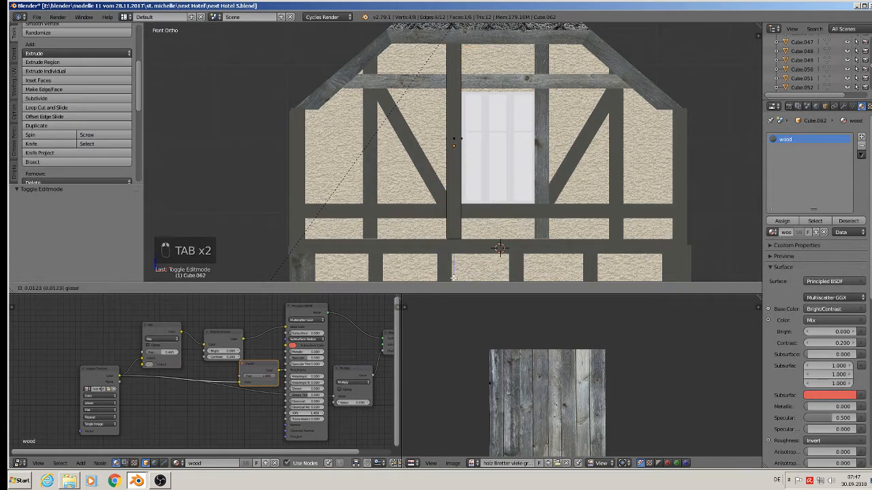
pyautogui.press('Tab')
pyautogui.press('a')
pyautogui.press('a')
pyautogui.press('a')
pyautogui.press('a')
pyautogui.press('a')
pyautogui.press('a')
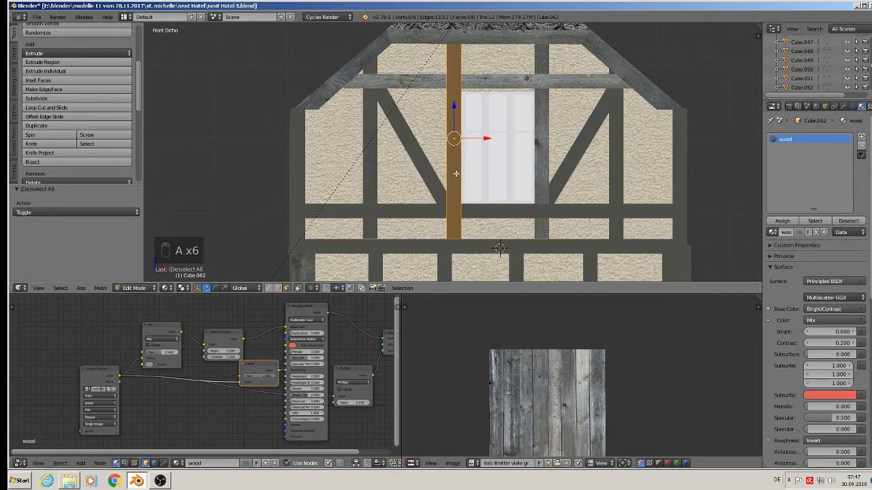
pyautogui.press('u')
pyautogui.click(458, 174)
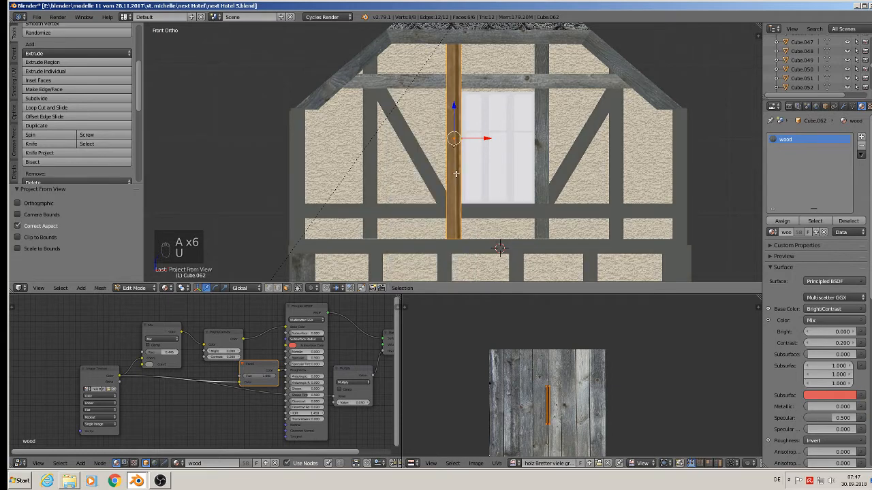
# Step: Scale the left window post's UVs 2.579, reposition them on the planks, and leave Edit Mode
pyautogui.press('s')
pyautogui.click(601, 460)
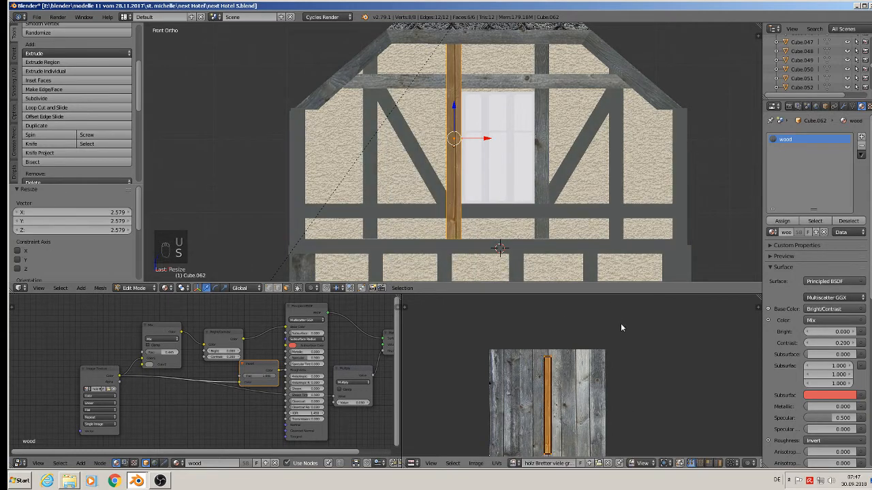
pyautogui.press('g')
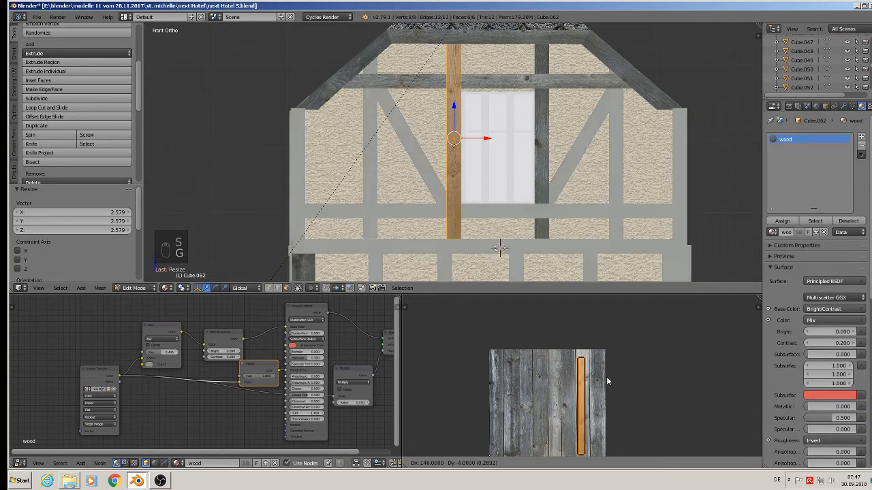
pyautogui.click(610, 379)
pyautogui.press('Tab')
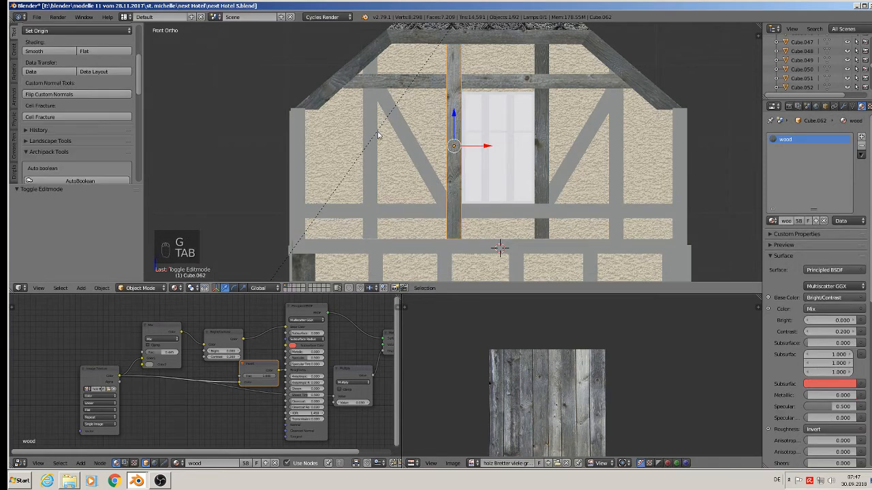
# Step: Select the leftmost gable post and project its UVs from the front view
pyautogui.rightClick(373, 136)
pyautogui.press('Tab')
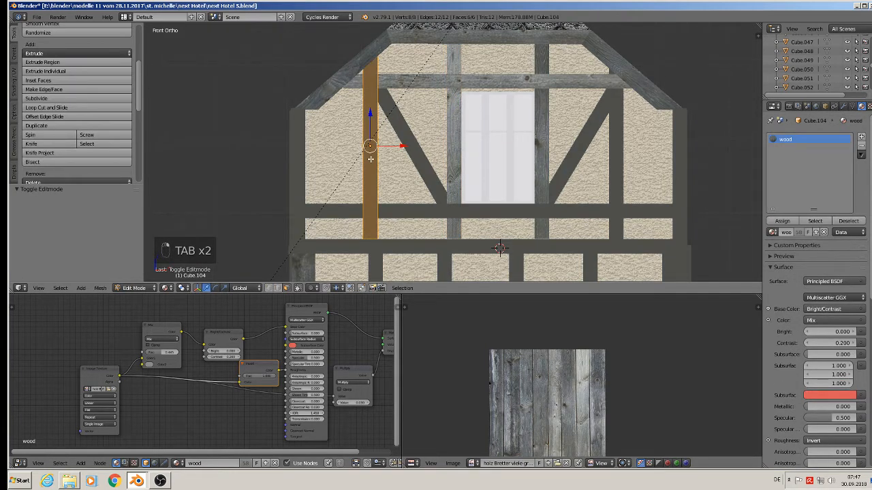
pyautogui.press('u')
pyautogui.click(371, 160)
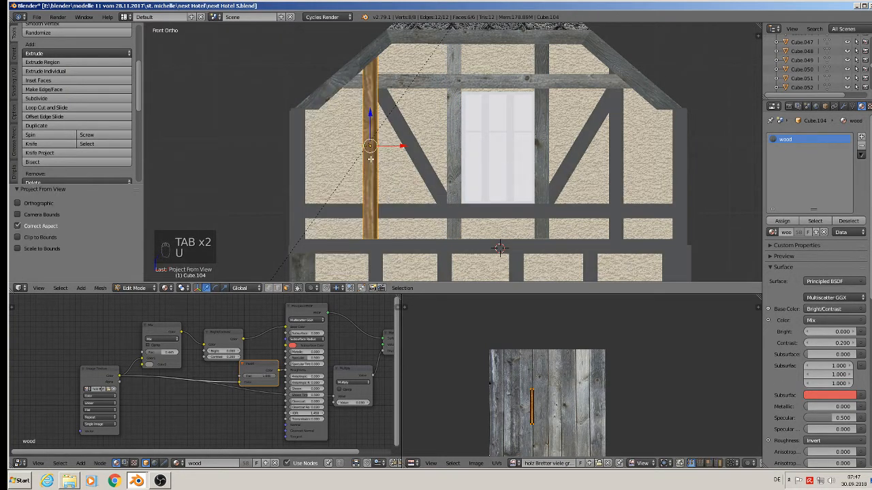
# Step: Scale the leftmost post's UVs 2.991, reposition them on the planks, and leave Edit Mode
pyautogui.press('s')
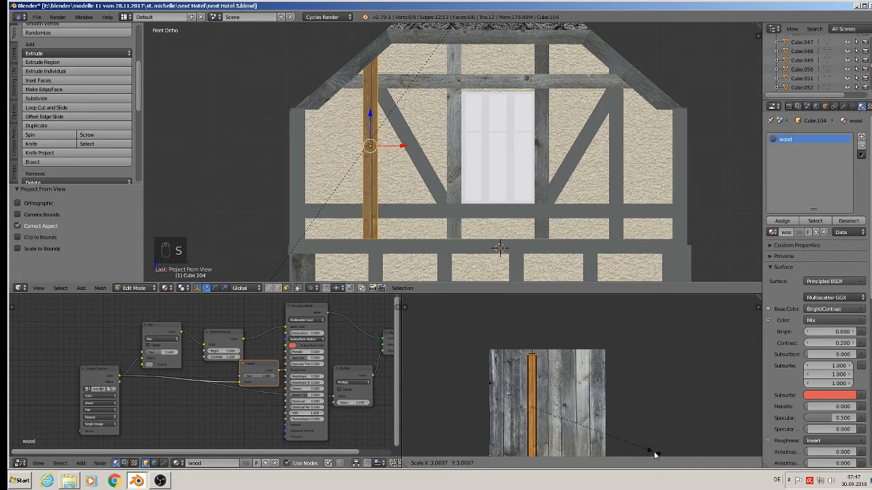
pyautogui.click(654, 455)
pyautogui.press('g')
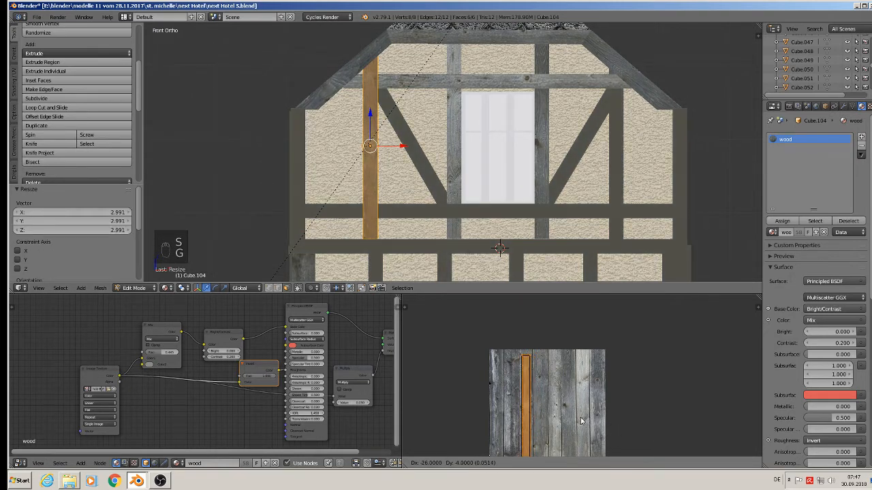
pyautogui.click(581, 420)
pyautogui.press('Tab')
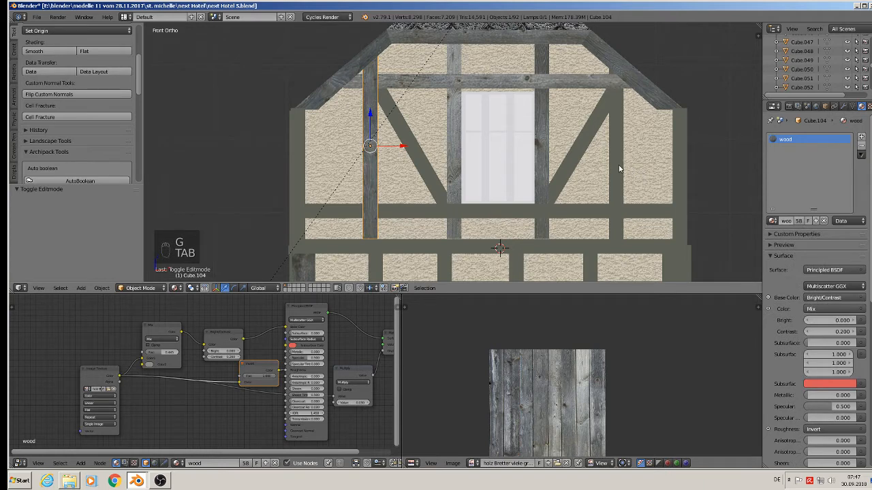
# Step: Select the post right of the window and project its UVs from the front view
pyautogui.rightClick(619, 169)
pyautogui.press('Tab')
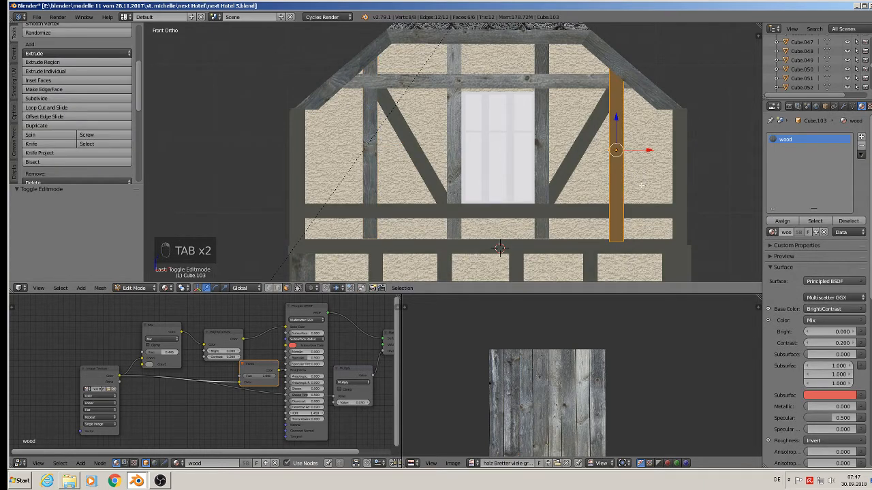
pyautogui.press('u')
pyautogui.click(644, 186)
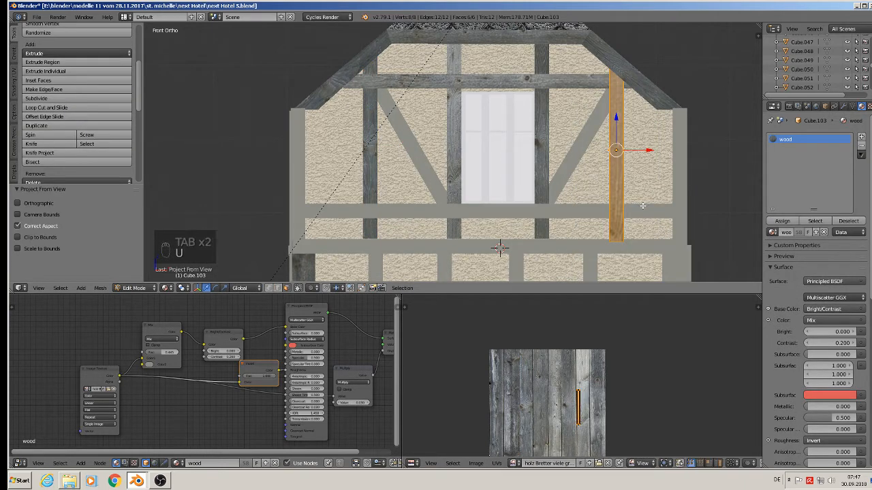
# Step: Scale the right window post's UVs 2.785, reposition them on the planks, and leave Edit Mode
pyautogui.press('s')
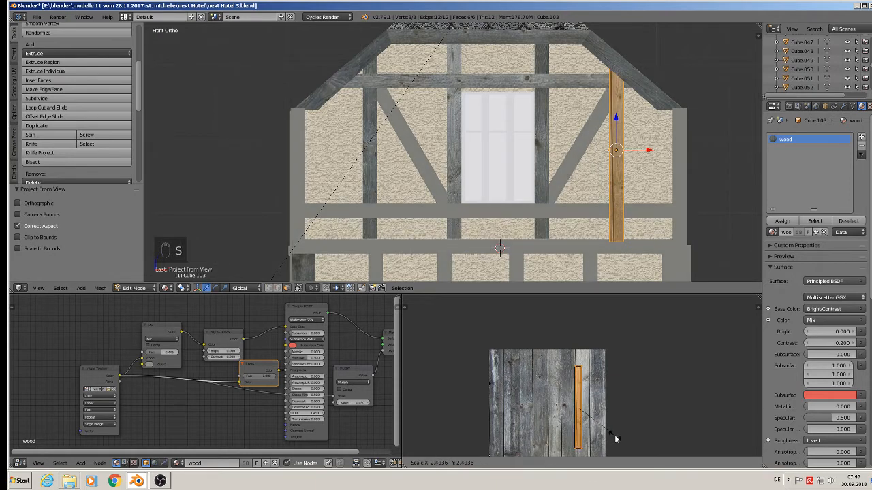
pyautogui.click(618, 446)
pyautogui.press('g')
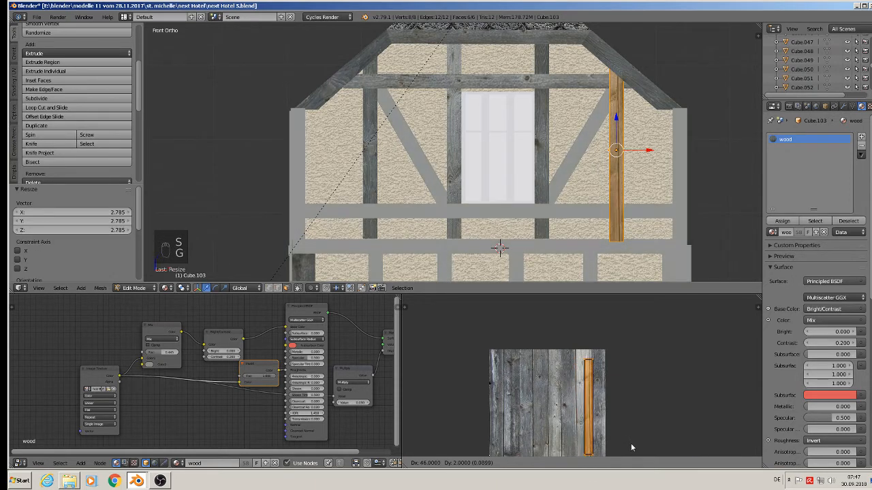
pyautogui.click(638, 382)
pyautogui.press('Tab')
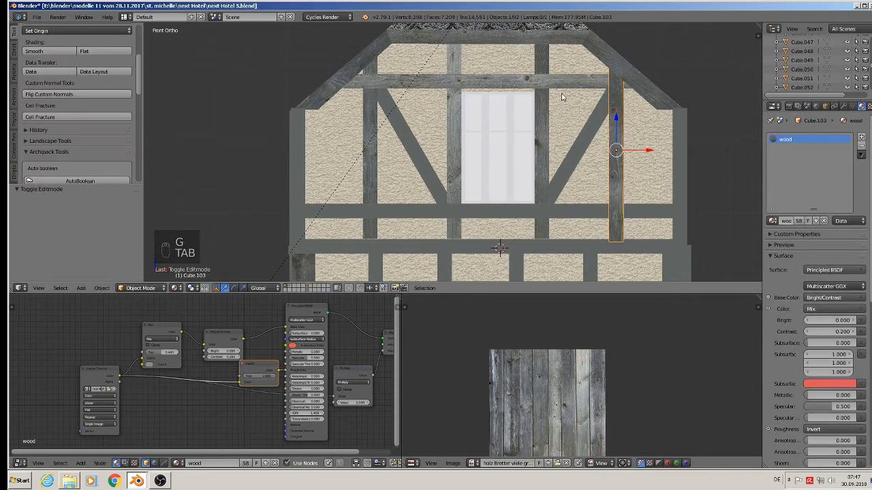
# Step: Select the diagonal brace right of the window and project its UVs from the front view
pyautogui.rightClick(577, 153)
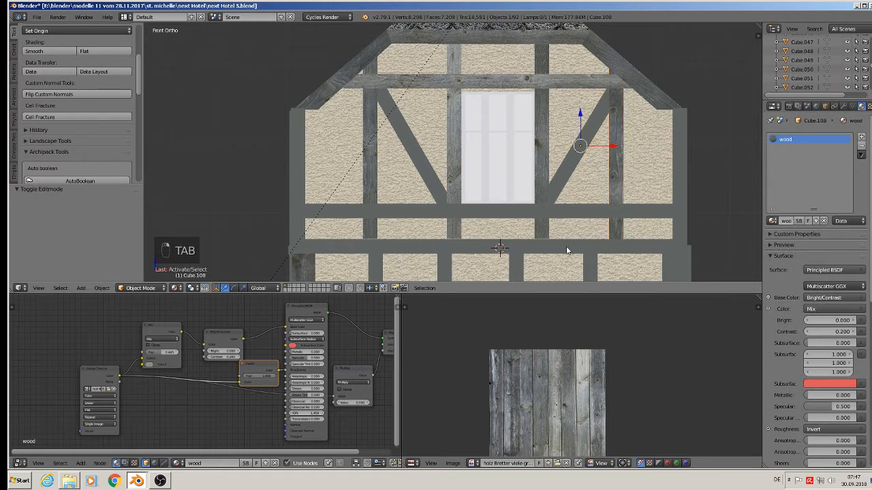
pyautogui.press('Tab')
pyautogui.press('u')
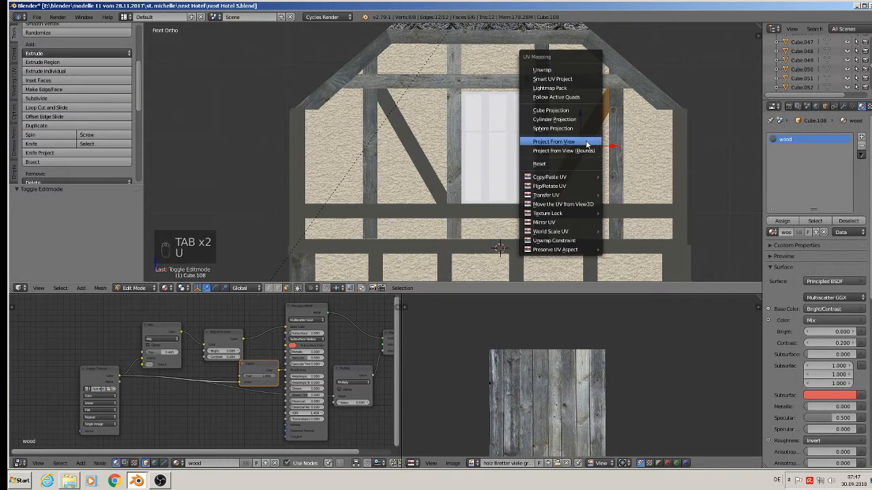
pyautogui.click(586, 143)
# Step: Rotate the right brace's UVs upright, scale them 3.297, reposition them on the planks, and leave Edit Mode
pyautogui.press('r')
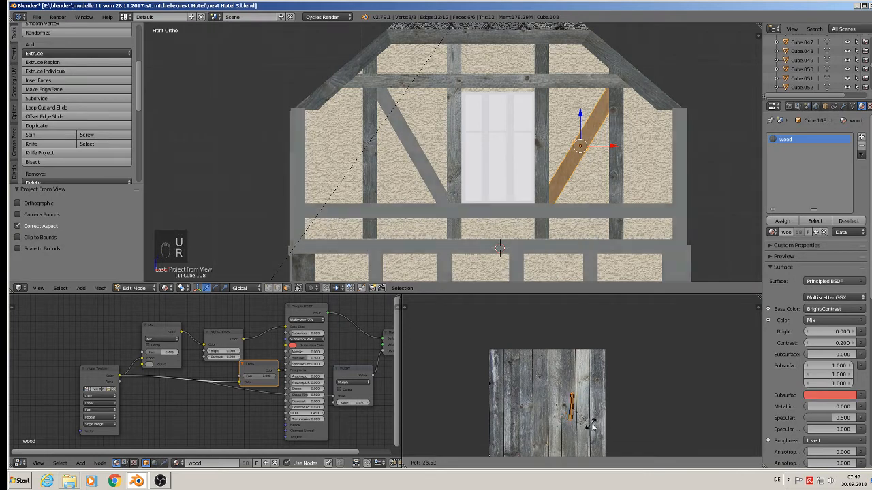
pyautogui.click(592, 425)
pyautogui.press('s')
pyautogui.click(599, 334)
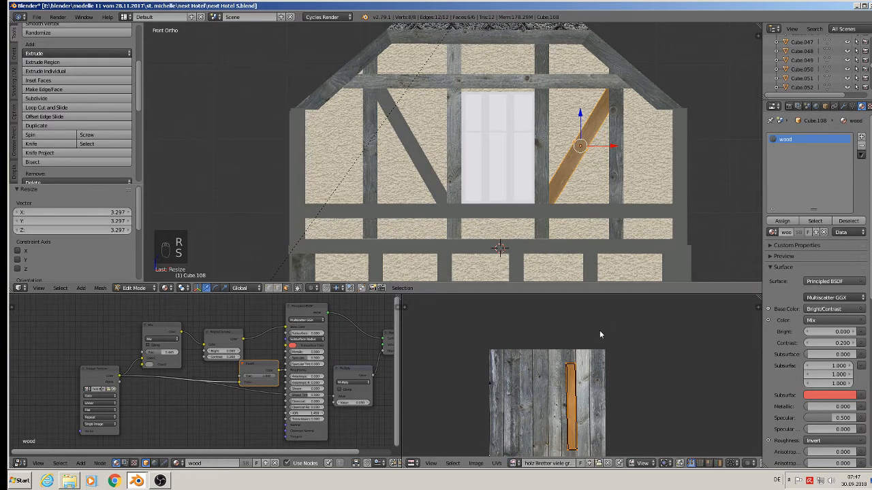
pyautogui.press('g')
pyautogui.click(531, 329)
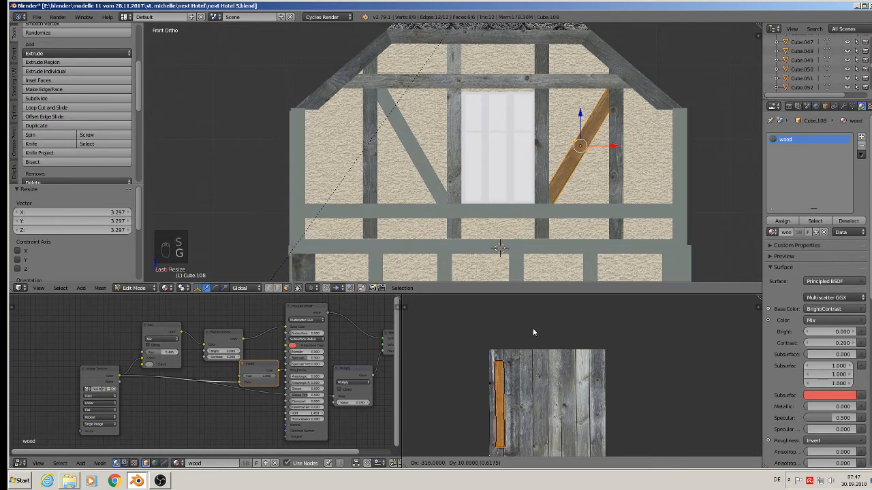
pyautogui.press('Tab')
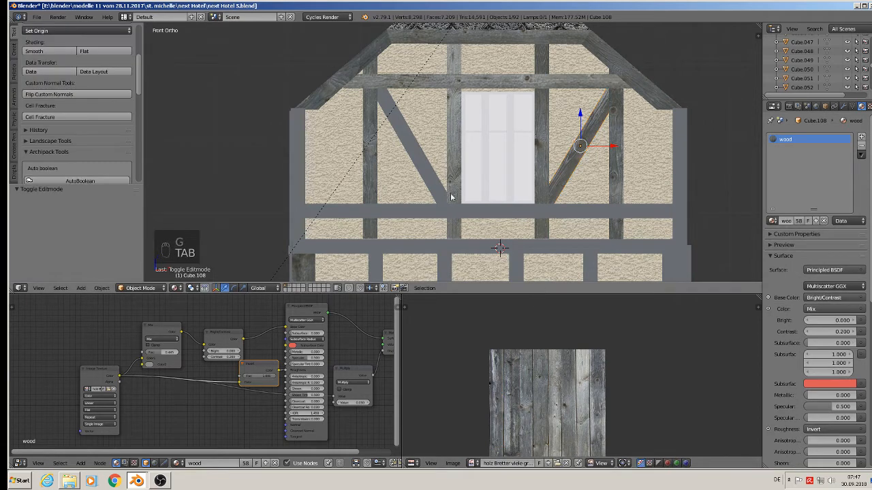
# Step: Select the diagonal brace left of the window and project its UVs from the front view
pyautogui.rightClick(409, 144)
pyautogui.press('Tab')
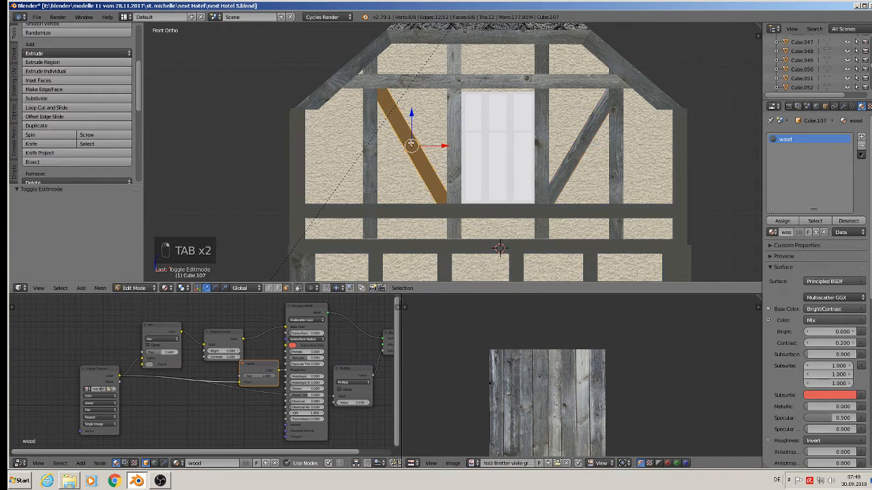
pyautogui.press('u')
pyautogui.click(412, 143)
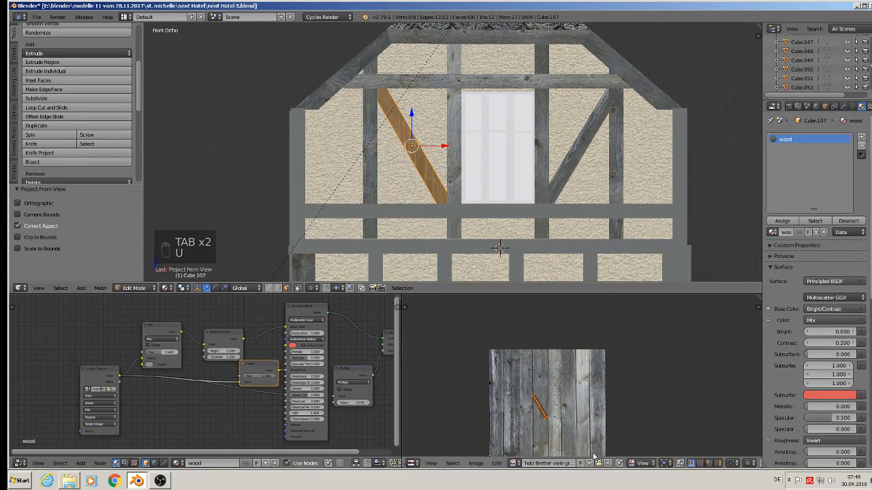
# Step: Rotate the left brace's UVs 32.9° and scale them 3.102
pyautogui.press('r')
pyautogui.click(567, 325)
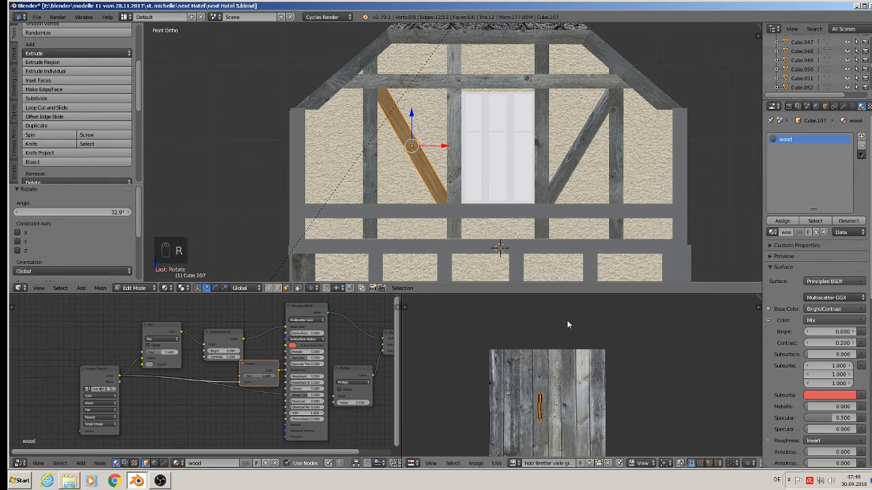
pyautogui.press('s')
pyautogui.click(655, 319)
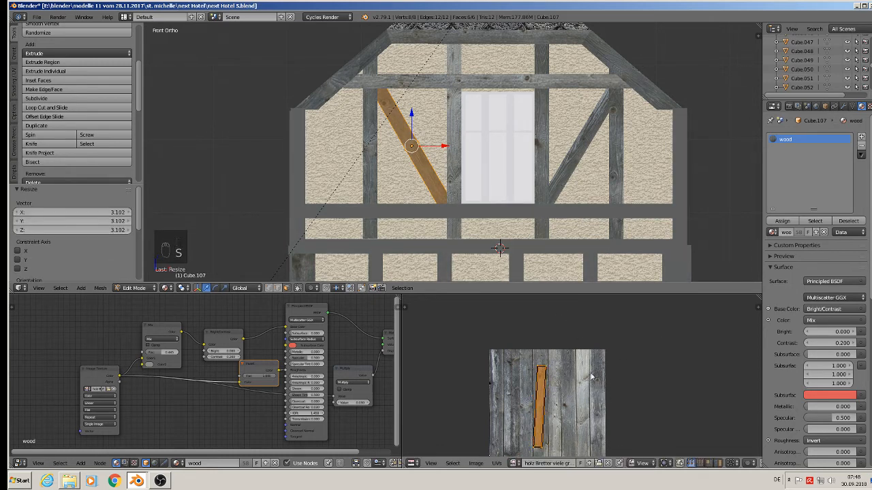
# Step: Rotate the left brace's UVs a further -2.93°, reposition them on the planks, and leave Edit Mode
pyautogui.press('r')
pyautogui.click(583, 432)
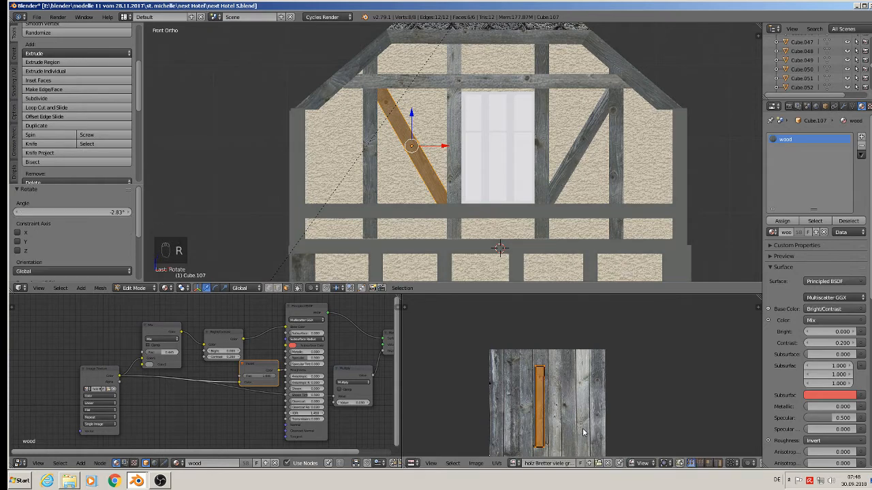
pyautogui.press('g')
pyautogui.click(553, 425)
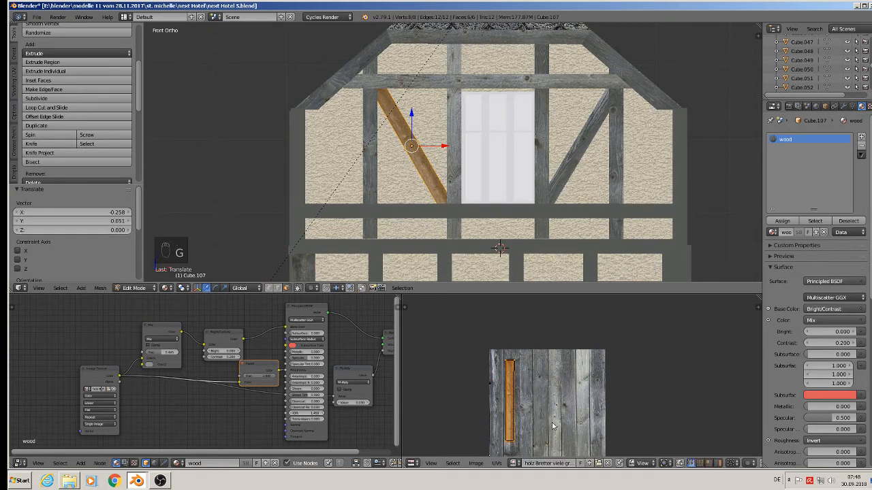
pyautogui.press('Tab')
# Step: Select the rightmost gable post and project its UVs from the front view
pyautogui.rightClick(681, 172)
pyautogui.press('Tab')
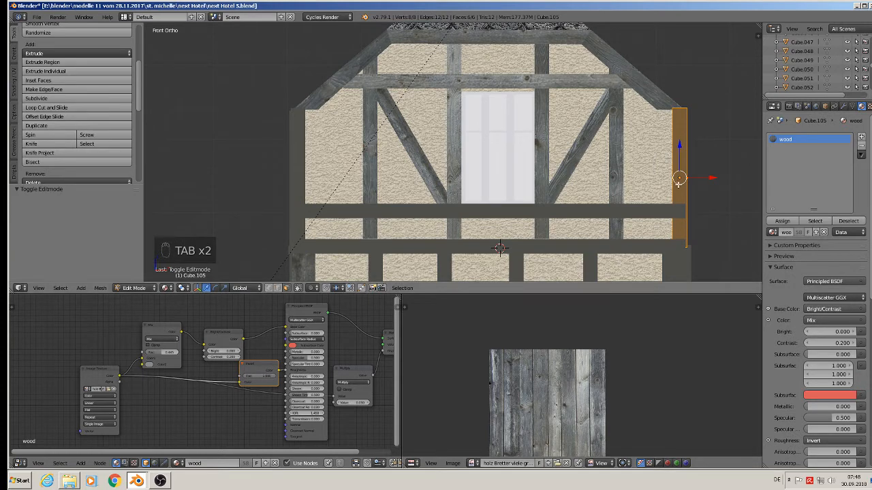
pyautogui.press('u')
pyautogui.click(674, 186)
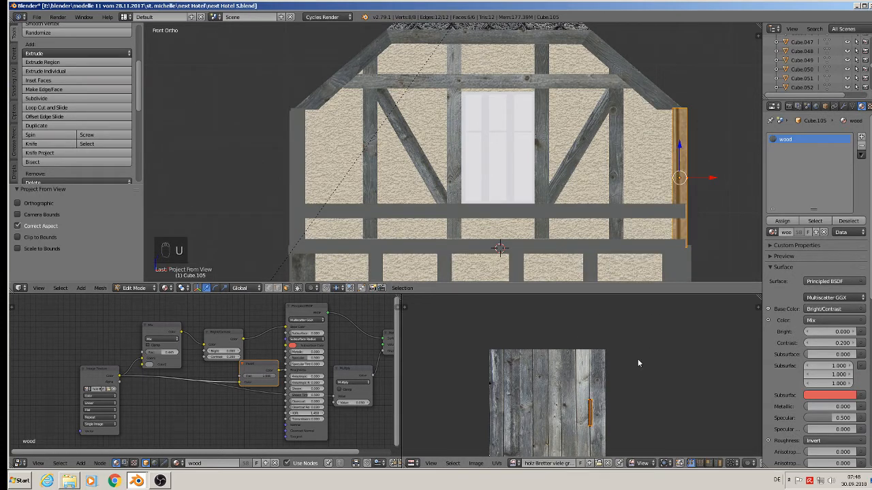
# Step: Scale the rightmost post's UVs 3.512, reposition them on the planks, and leave Edit Mode
pyautogui.press('s')
pyautogui.click(655, 444)
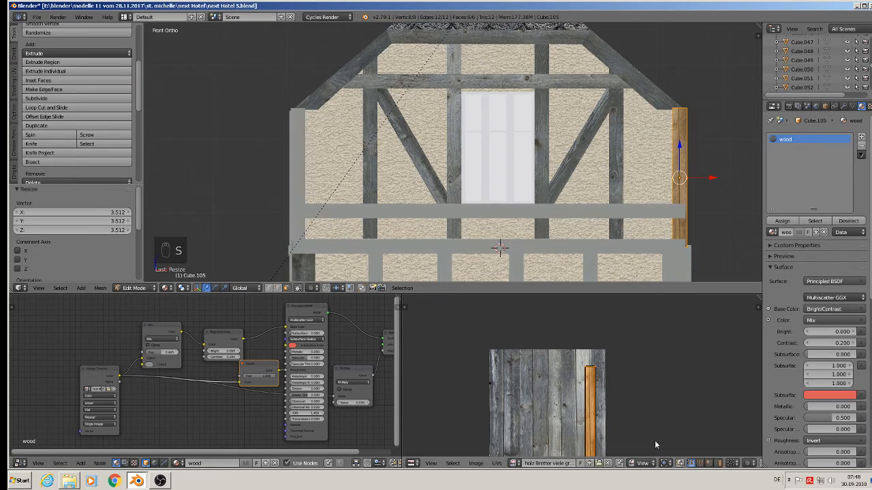
pyautogui.press('g')
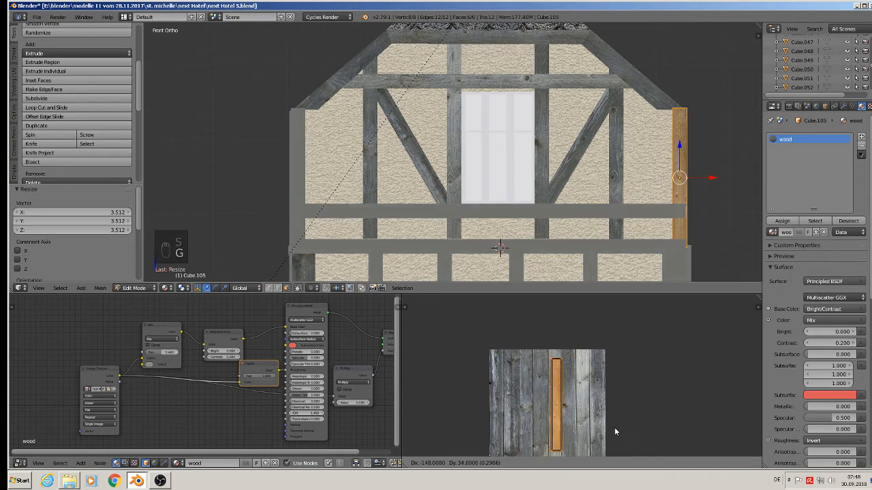
pyautogui.click(613, 427)
pyautogui.press('Tab')
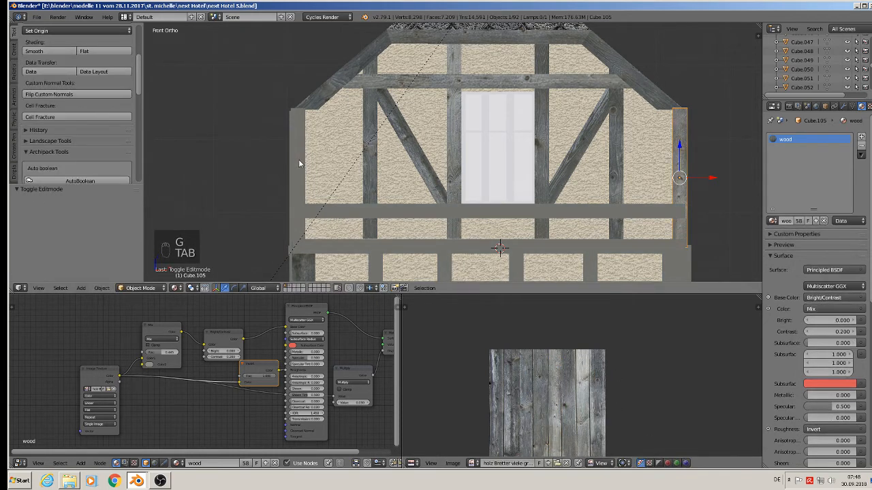
# Step: Select the leftmost gable post and project its UVs from the front view
pyautogui.rightClick(300, 165)
pyautogui.press('Tab')
pyautogui.press('u')
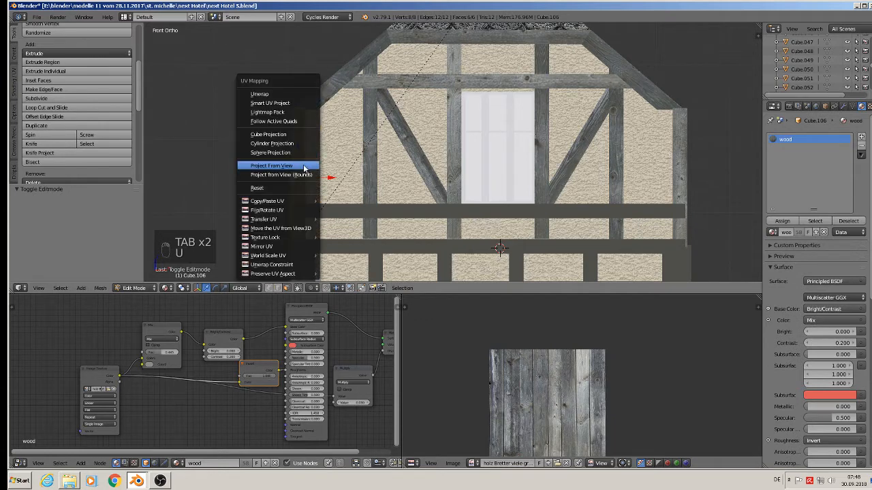
pyautogui.click(303, 166)
# Step: Scale the leftmost post's UVs 3.566, reposition them on the planks, and leave Edit Mode
pyautogui.press('s')
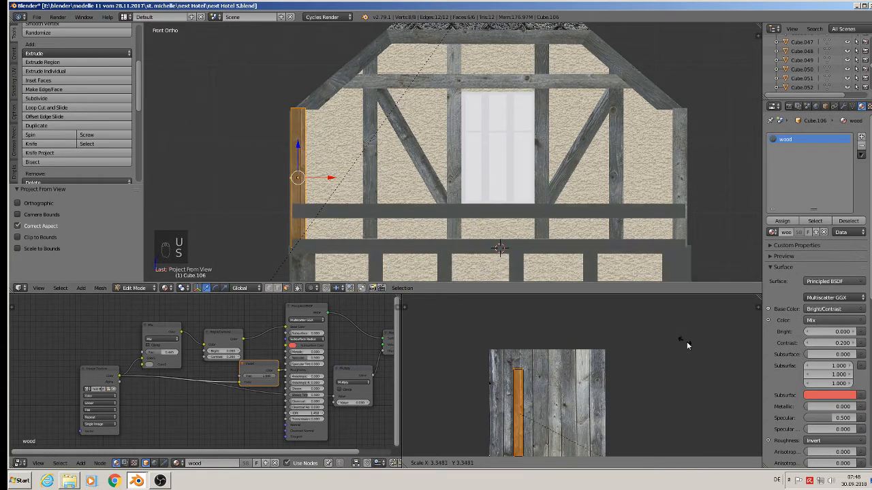
pyautogui.click(679, 358)
pyautogui.press('g')
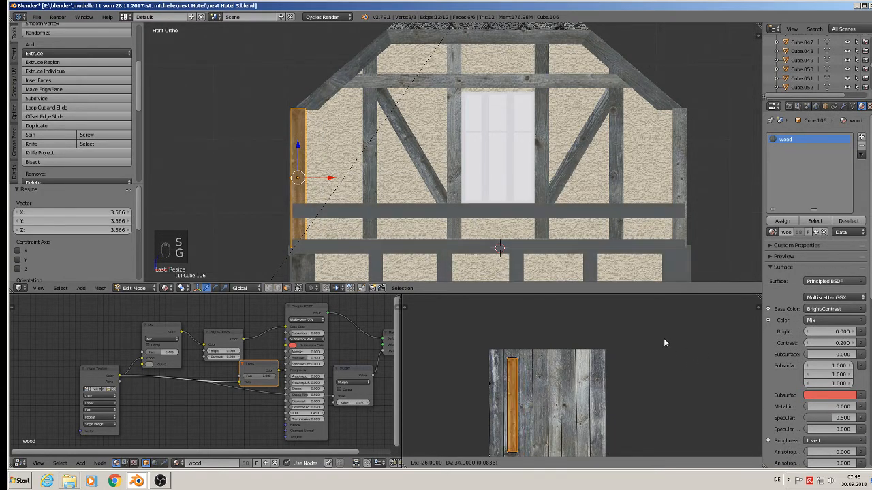
pyautogui.click(663, 338)
pyautogui.scroll(-3, 535, 243)
pyautogui.press('Tab')
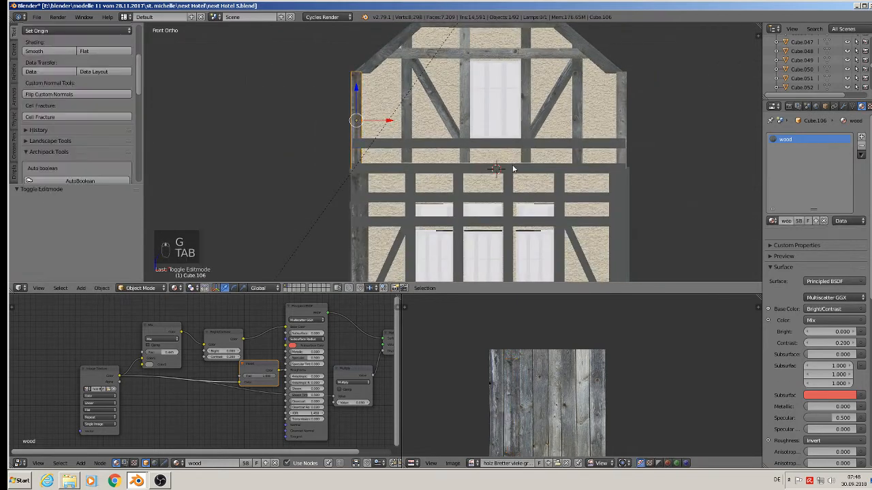
# Step: Select the horizontal beam below the gable window and project its UVs from the front view
pyautogui.rightClick(510, 176)
pyautogui.rightClick(431, 143)
pyautogui.press('Tab')
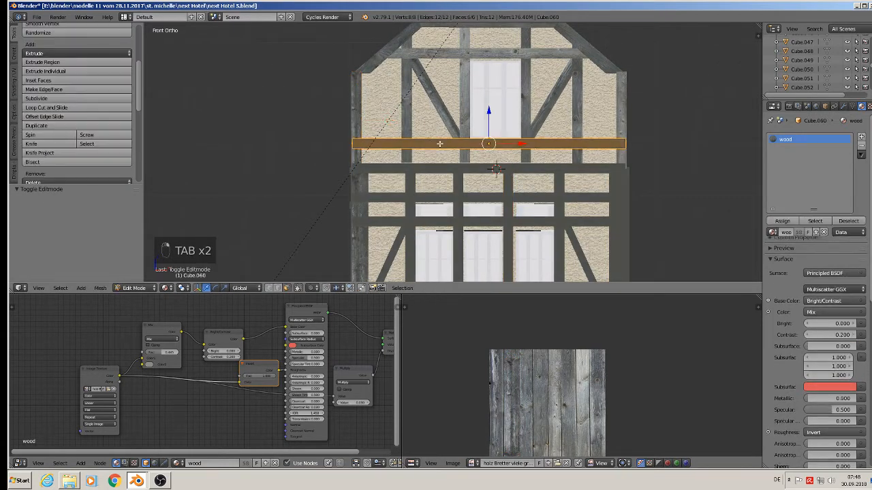
pyautogui.press('u')
pyautogui.click(442, 143)
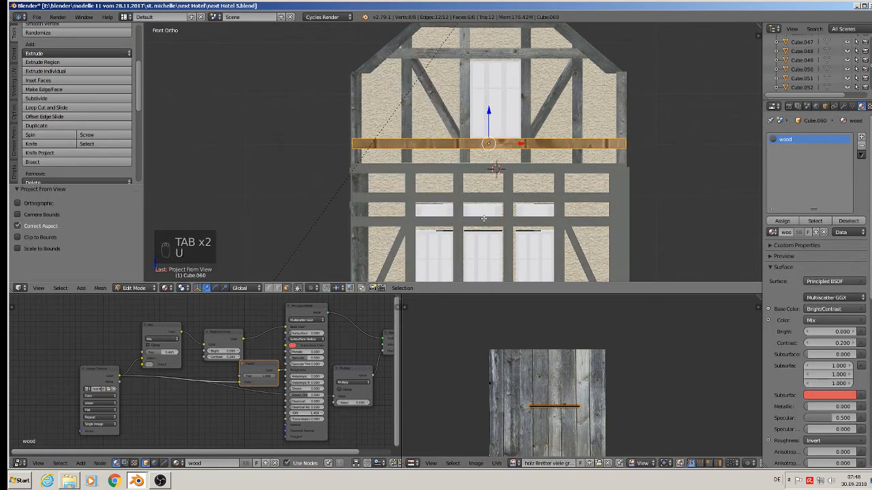
# Step: Rotate the beam's UVs 90° to run along the planks, scale them up, and leave Edit Mode
pyautogui.press('r')
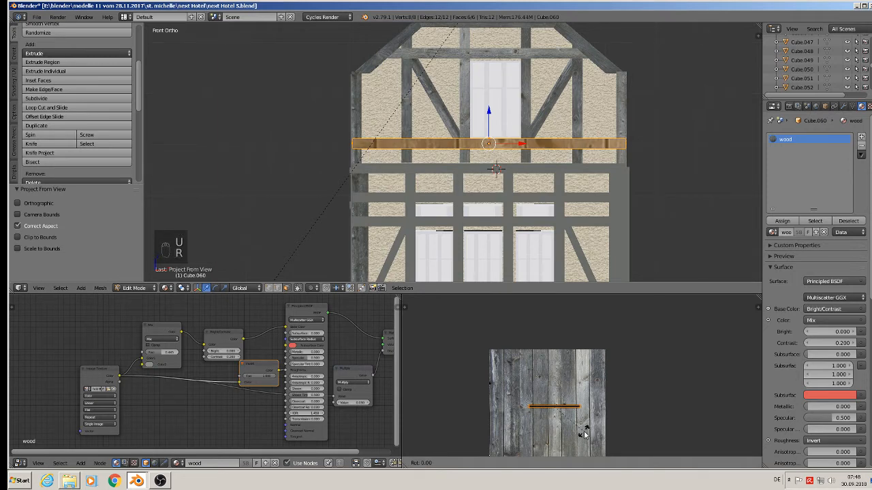
pyautogui.click(627, 305)
pyautogui.press('s')
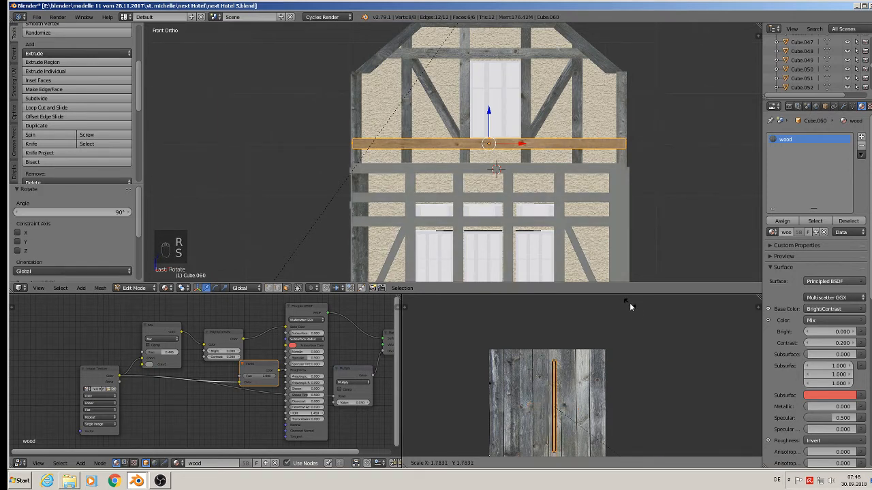
pyautogui.click(633, 316)
pyautogui.press('Tab')
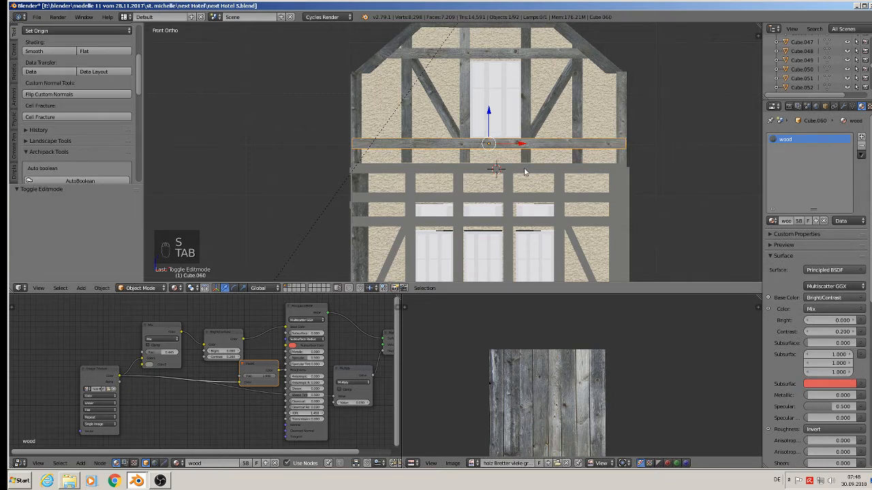
# Step: Deselect everything and zoom around the facade to inspect the textured timber frame
pyautogui.scroll(4, 524, 172)
pyautogui.press('a')
pyautogui.press('a')
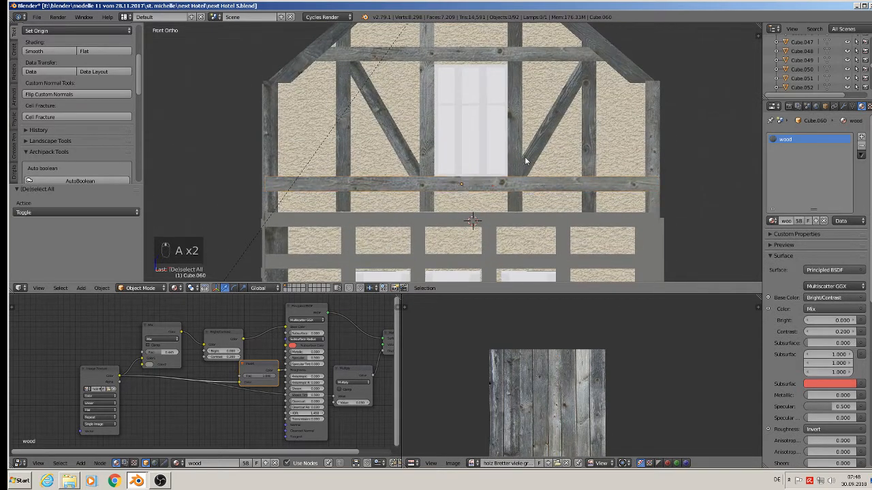
pyautogui.scroll(2, 525, 160)
pyautogui.scroll(-1, 486, 244)
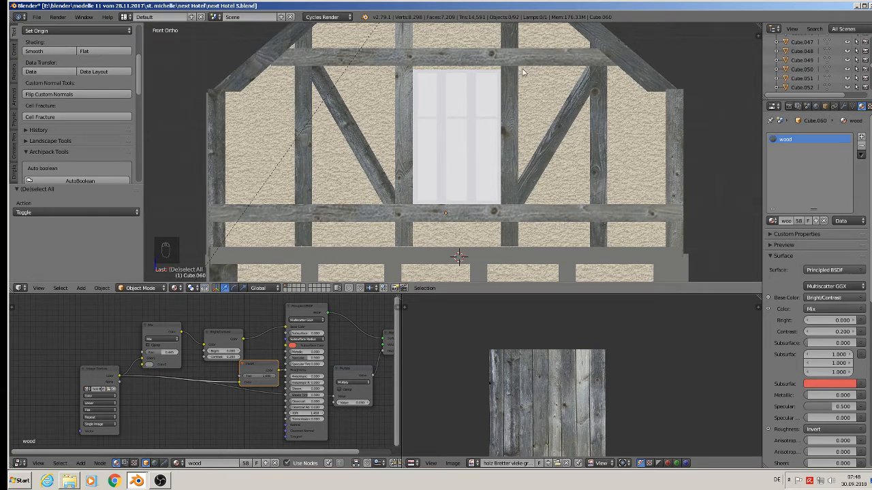
pyautogui.scroll(-3, 446, 187)
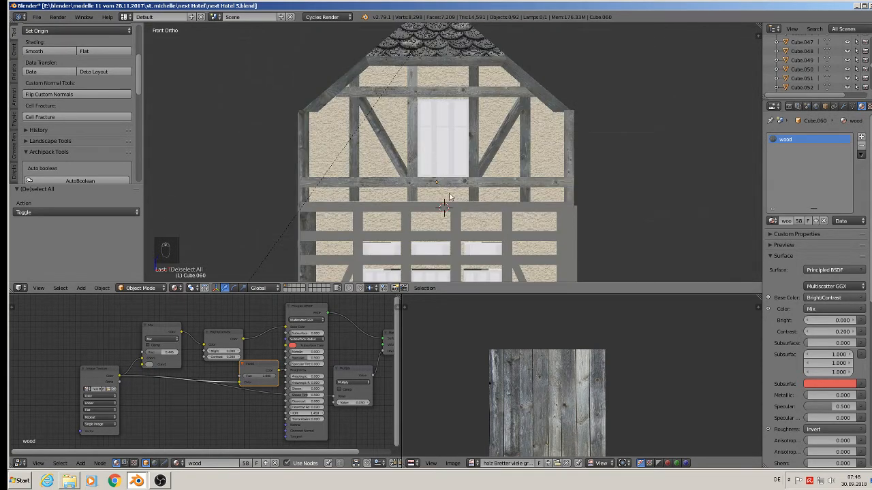
pyautogui.scroll(-3, 449, 197)
pyautogui.scroll(3, 476, 243)
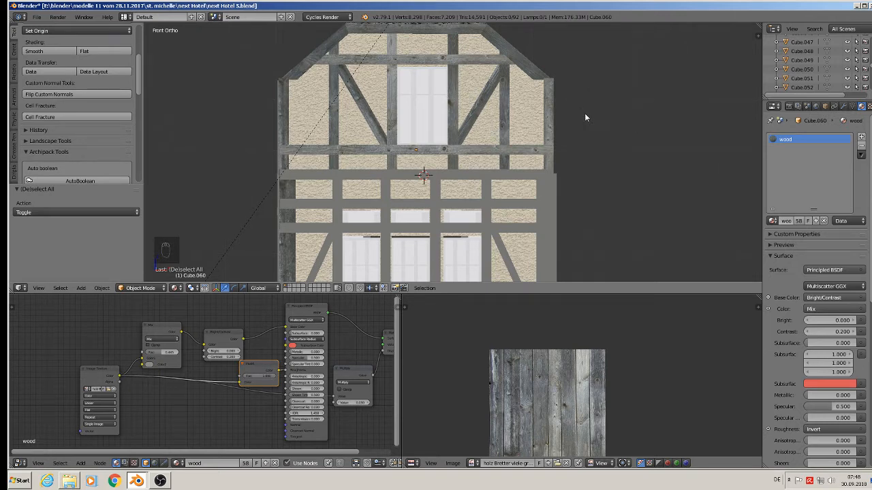
# Step: Select the horizontal beam above the upper window row and project its UVs from the front view
pyautogui.moveTo(584, 117); pyautogui.dragTo(594, 133, button='middle')
pyautogui.press('KP_1')
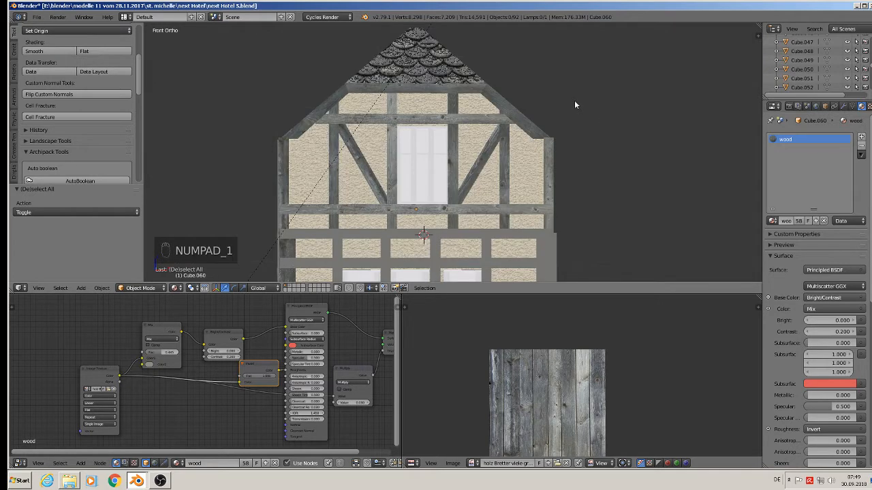
pyautogui.scroll(5, 443, 152)
pyautogui.keyDown('shift'); pyautogui.scroll(3, 386, 95); pyautogui.keyUp('shift')
pyautogui.scroll(2, 392, 123)
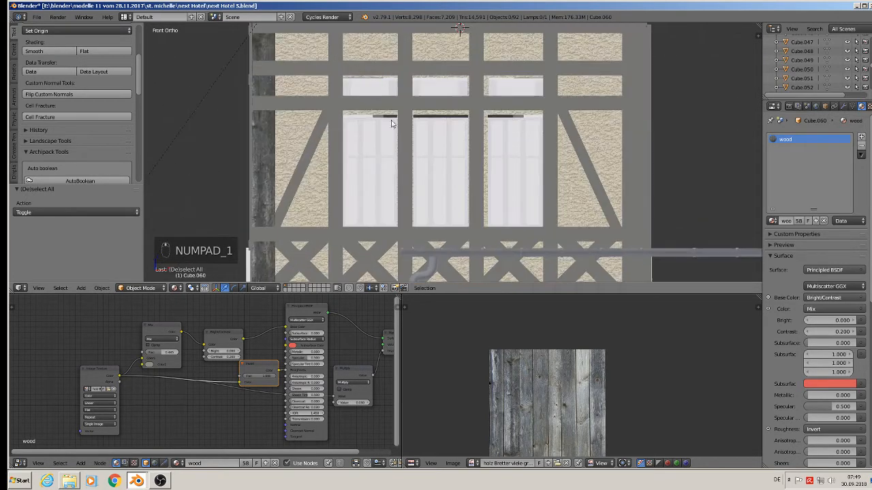
pyautogui.keyDown('shift'); pyautogui.scroll(2, 392, 83); pyautogui.keyUp('shift')
pyautogui.rightClick(391, 68)
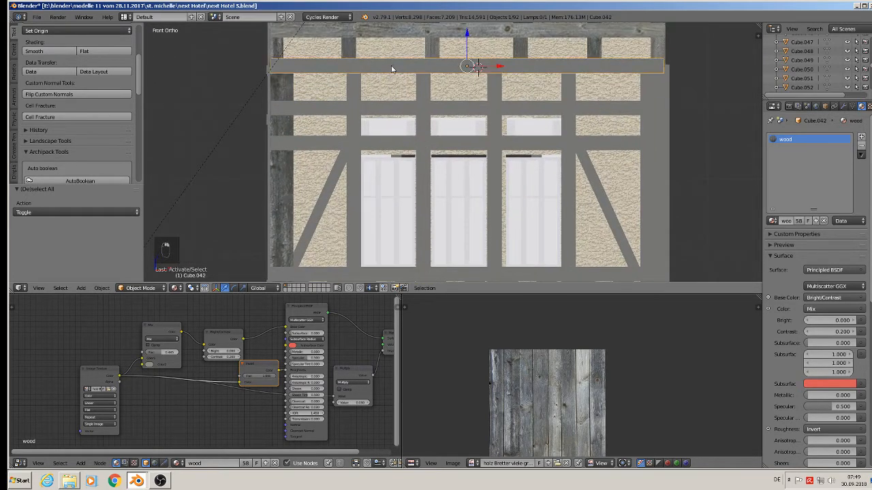
pyautogui.press('Tab')
pyautogui.press('u')
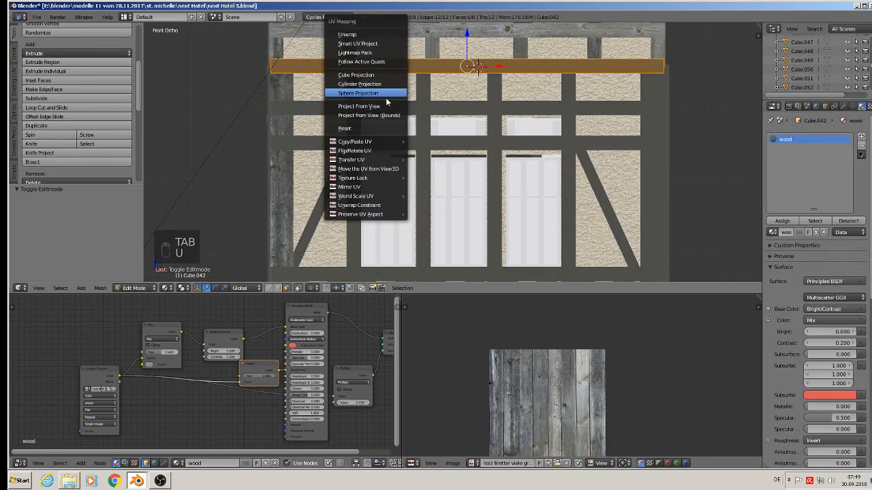
pyautogui.click(383, 104)
# Step: Rotate the beam's UVs 90°, scale them 1.444, and reposition them on the planks
pyautogui.write('r')
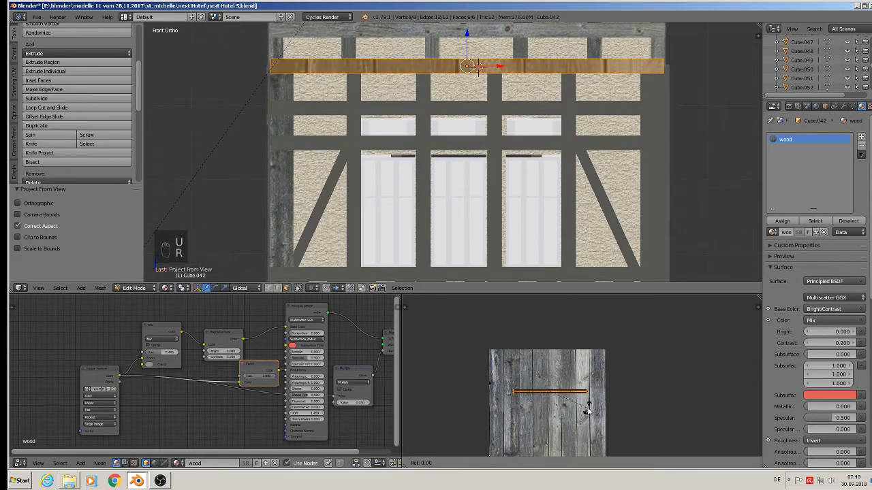
pyautogui.write('90')
pyautogui.press('Return')
pyautogui.press('s')
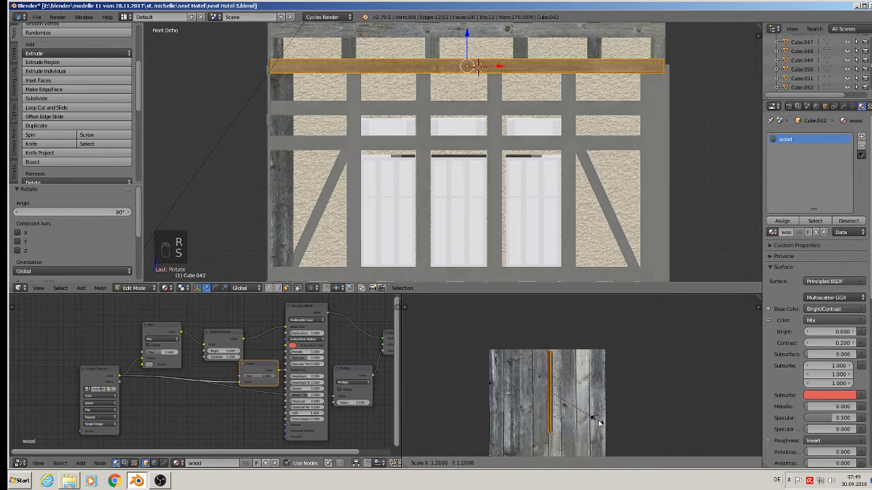
pyautogui.click(611, 429)
pyautogui.press('g')
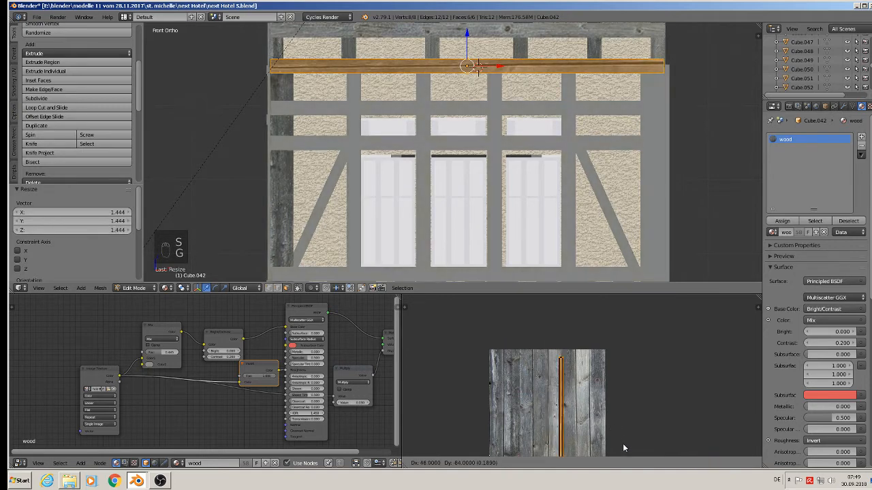
pyautogui.click(616, 439)
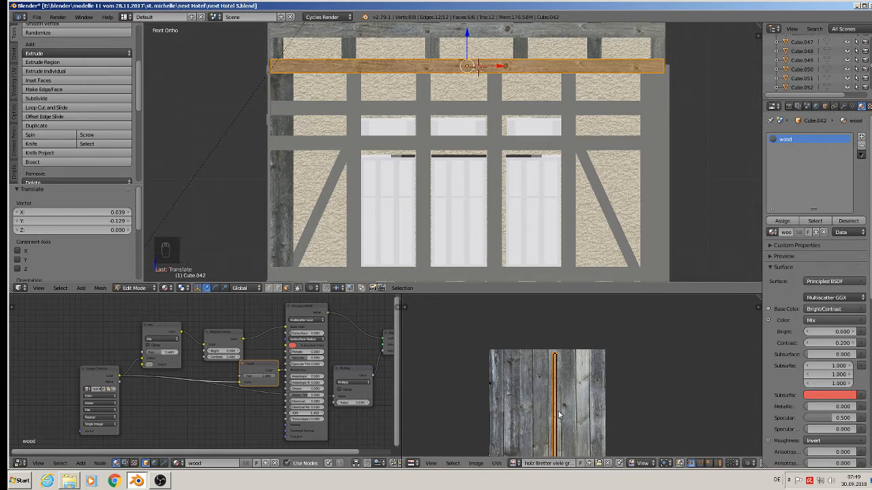
pyautogui.press('g')
pyautogui.click(530, 411)
# Step: Inspect the textured beam from an angle, return to the front view, and leave Edit Mode
pyautogui.moveTo(516, 124); pyautogui.dragTo(334, 123, button='middle')
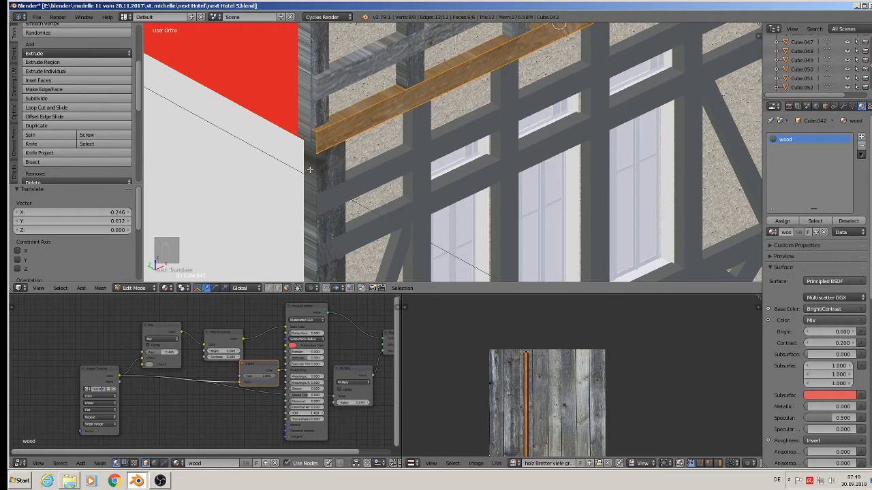
pyautogui.moveTo(634, 100); pyautogui.dragTo(749, 157, button='middle')
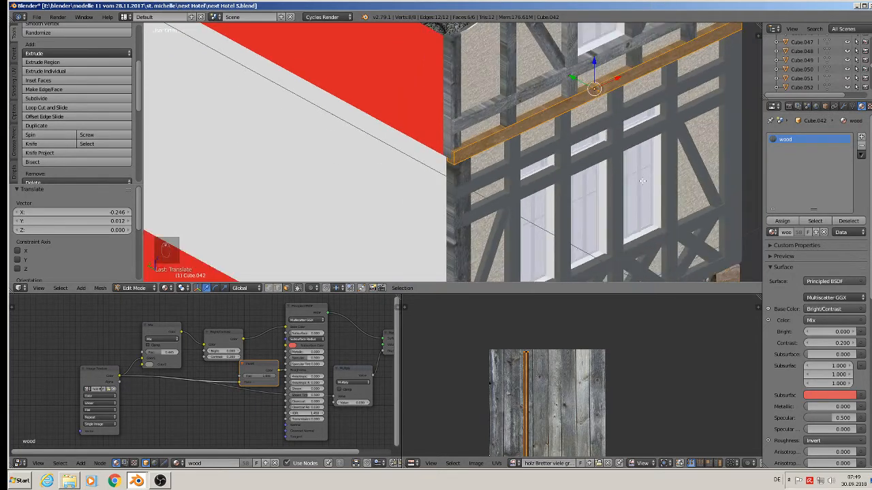
pyautogui.press('KP_1')
pyautogui.press('KP_1')
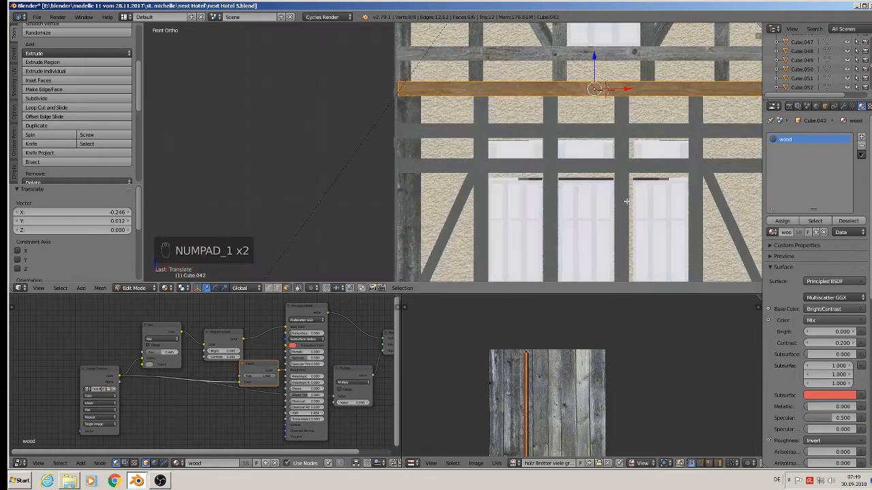
pyautogui.press('Tab')
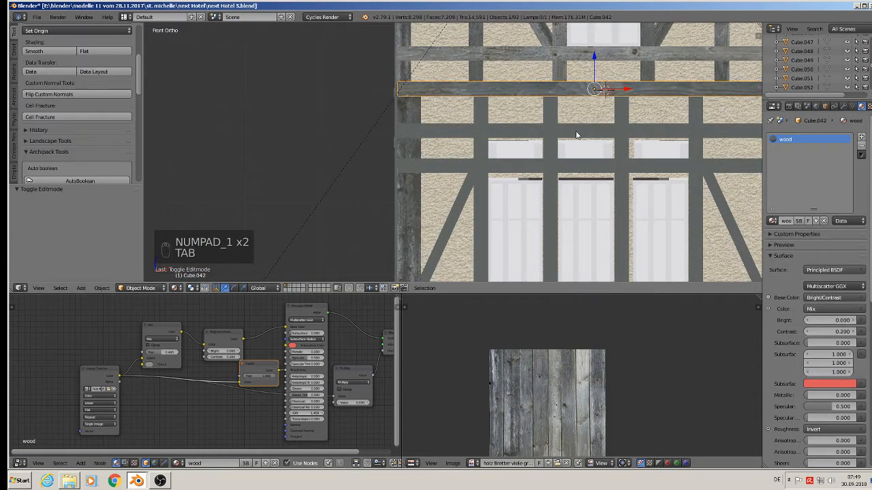
# Step: Select the horizontal beam just below it and project its UVs from the front view
pyautogui.rightClick(576, 132)
pyautogui.press('Tab')
pyautogui.keyDown('shift'); pyautogui.moveTo(639, 155); pyautogui.dragTo(522, 159, button='middle'); pyautogui.keyUp('shift')
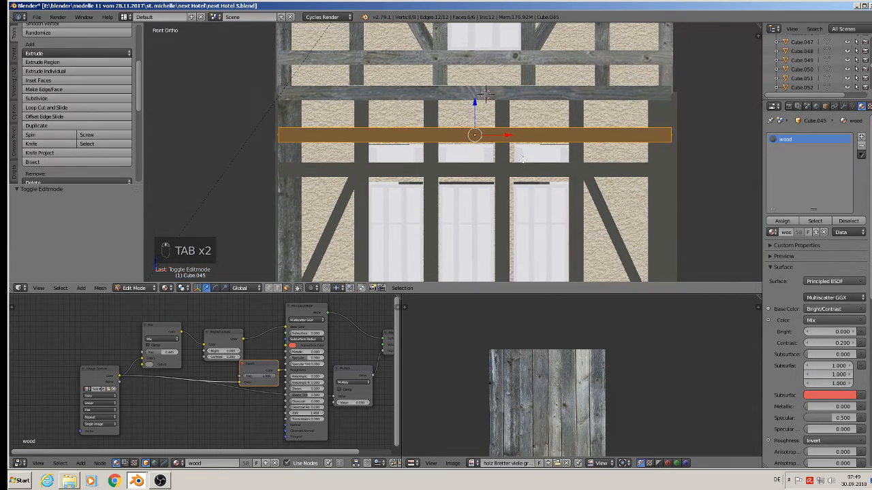
pyautogui.press('u')
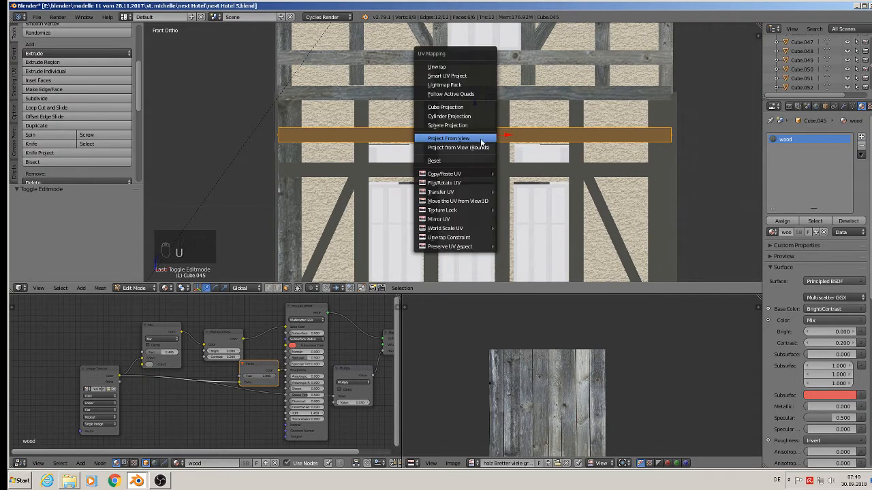
pyautogui.click(480, 146)
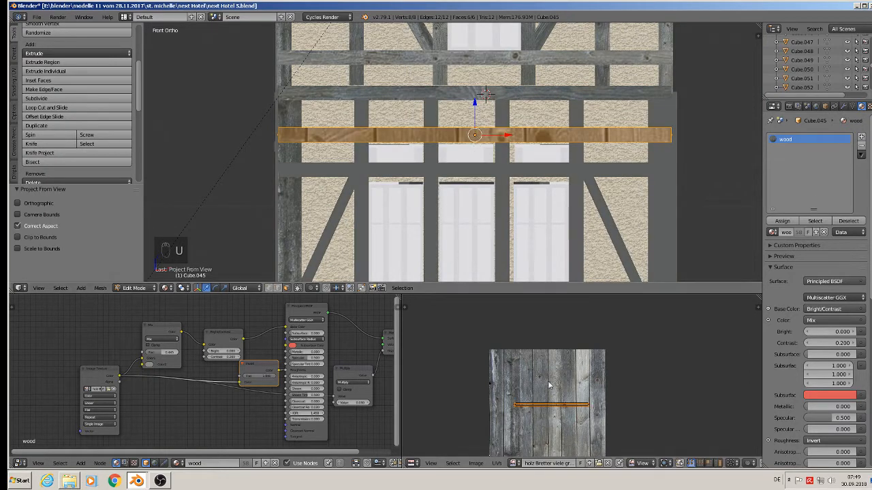
# Step: Rotate this beam's UVs 90°, scale them 1.388, reposition them on the planks, and leave Edit Mode
pyautogui.write('r90')
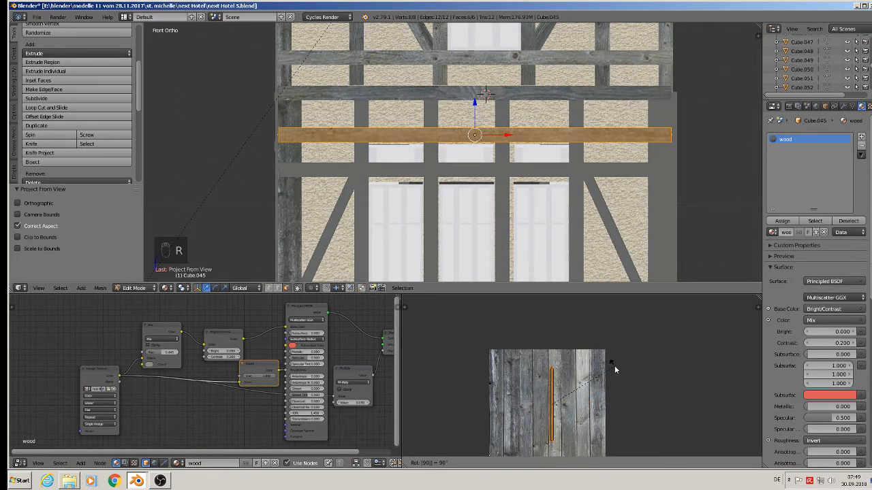
pyautogui.press('Return')
pyautogui.press('s')
pyautogui.click(640, 391)
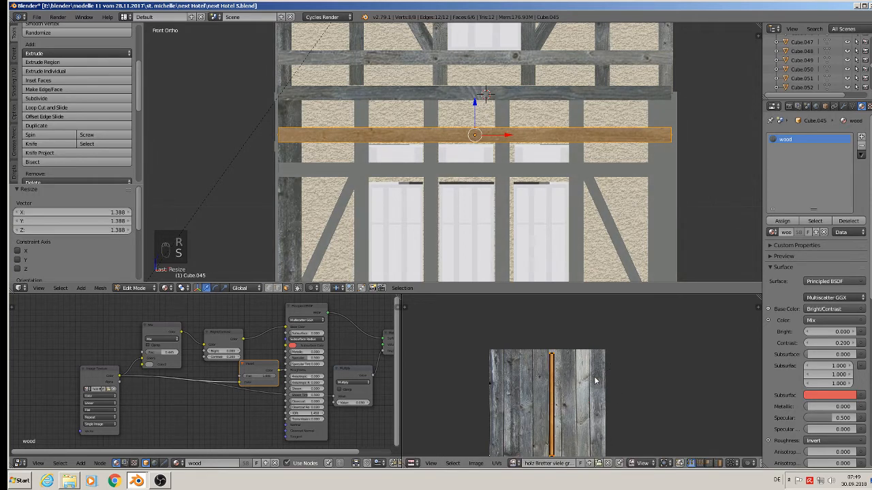
pyautogui.press('g')
pyautogui.click(552, 378)
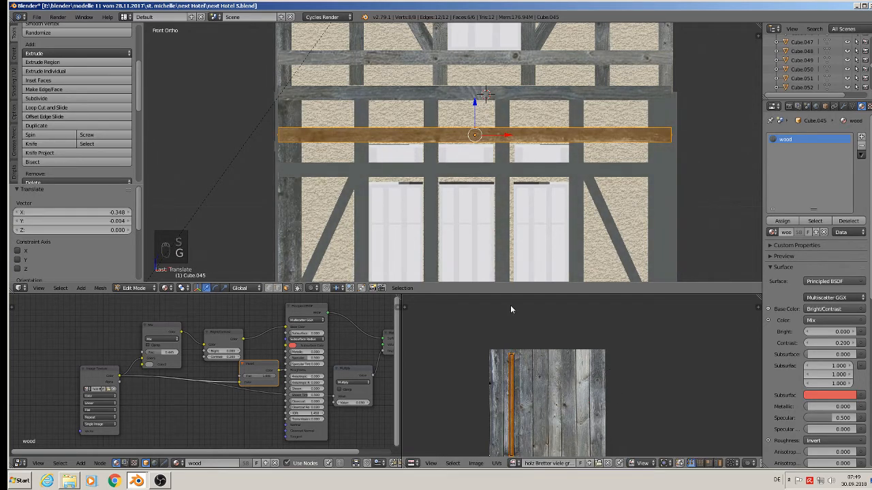
pyautogui.press('Tab')
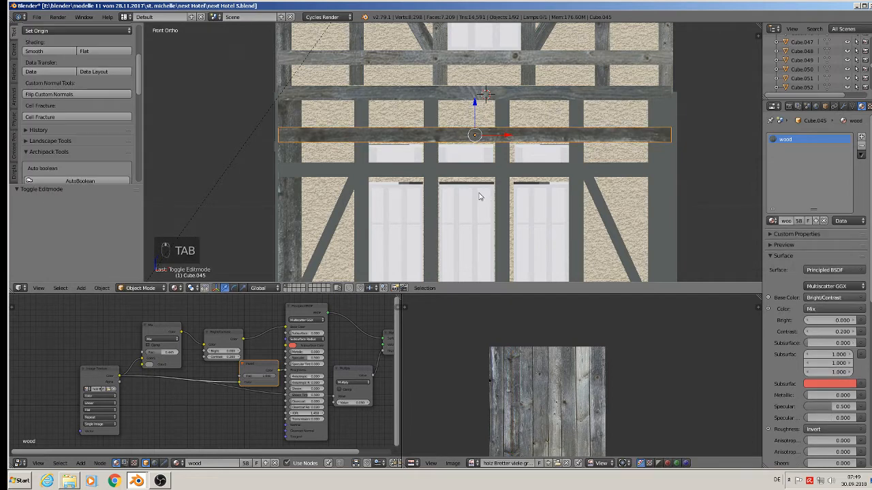
# Step: Select the beam above the lower windows and project its UVs from the front view
pyautogui.rightClick(464, 174)
pyautogui.press('Tab')
pyautogui.press('u')
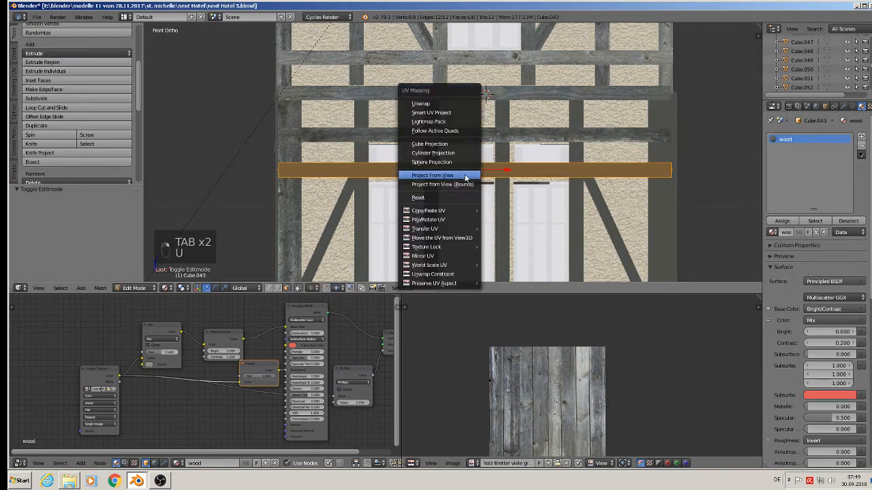
pyautogui.click(465, 177)
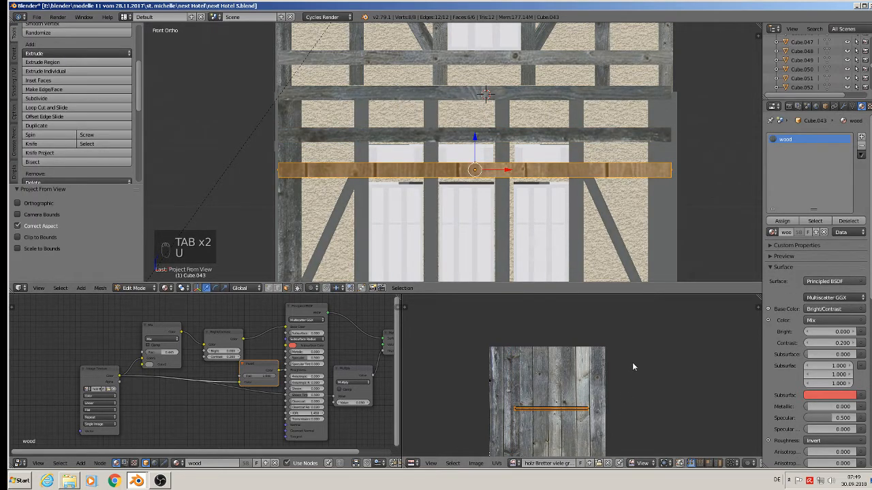
# Step: Rotate its UVs 90°, scale them 1.552, reposition them on the planks, and leave Edit Mode
pyautogui.write('r90')
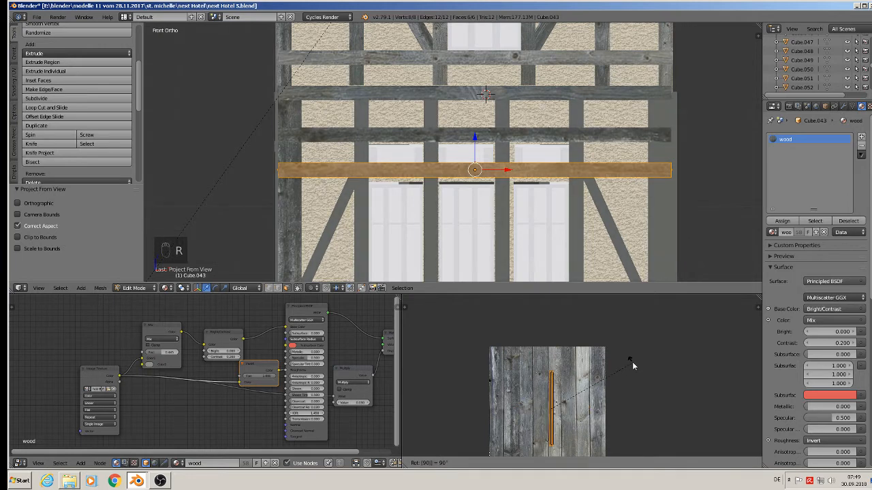
pyautogui.press('Return')
pyautogui.press('s')
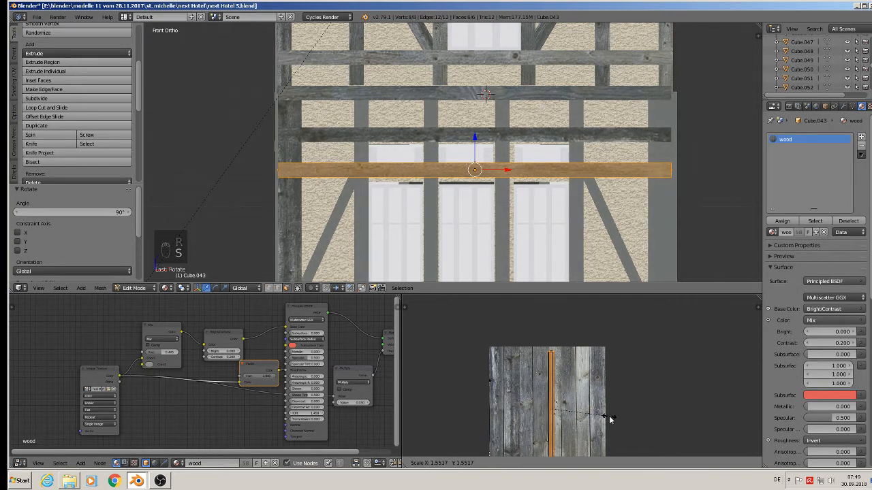
pyautogui.click(610, 419)
pyautogui.press('g')
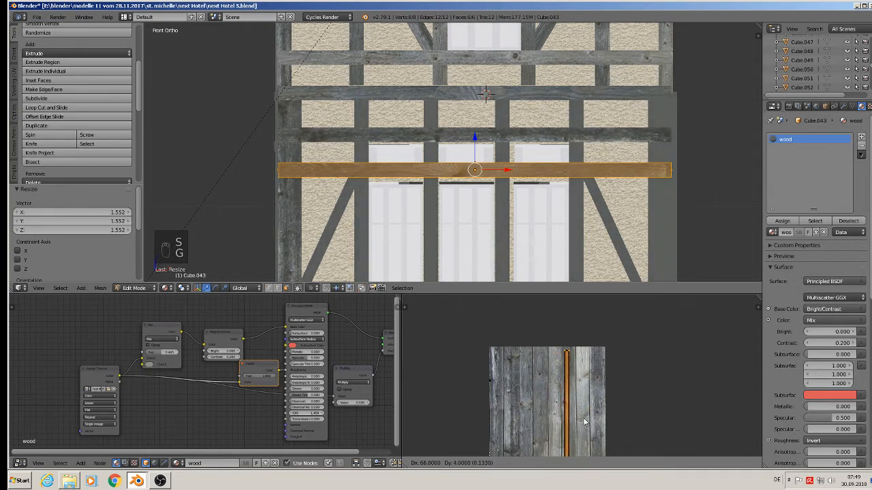
pyautogui.click(584, 422)
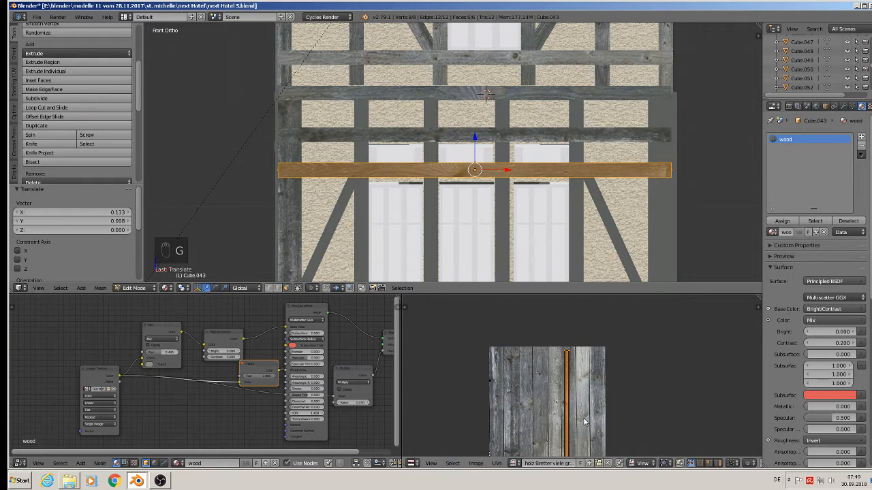
pyautogui.press('Tab')
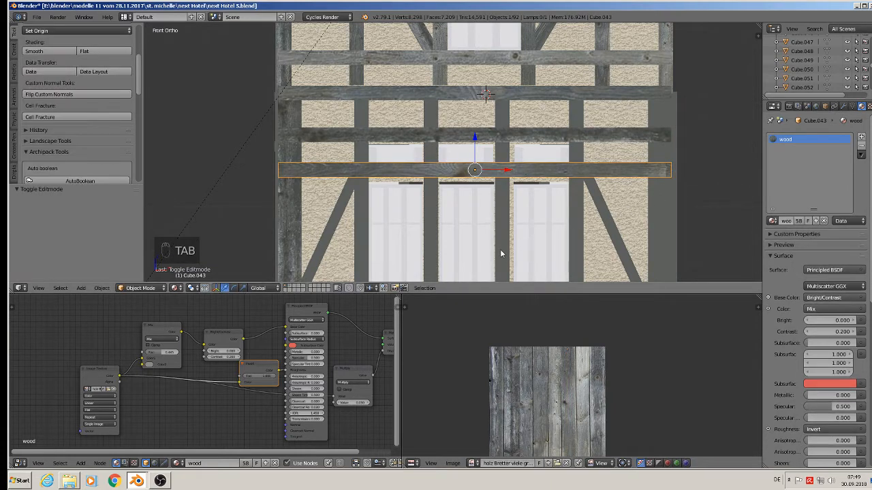
# Step: Select the vertical post left of the windows and project its UVs from the front view
pyautogui.keyDown('shift'); pyautogui.moveTo(480, 175); pyautogui.dragTo(482, 126, button='middle'); pyautogui.keyUp('shift')
pyautogui.rightClick(371, 181)
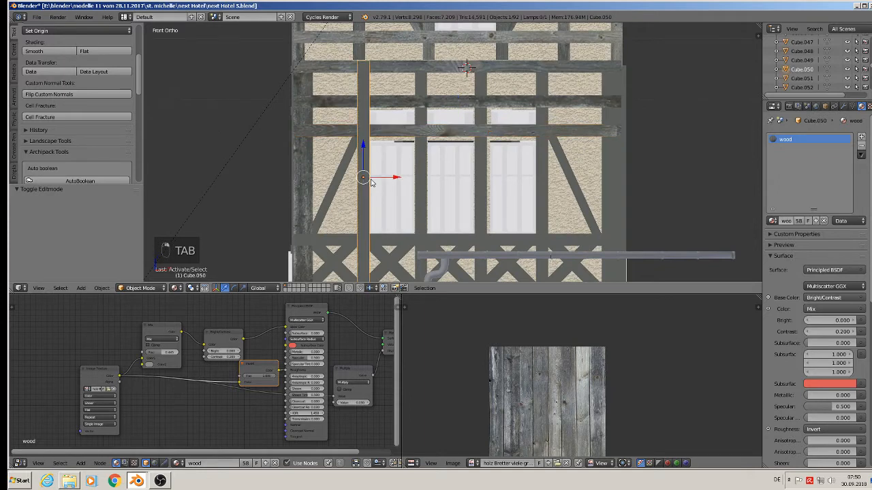
pyautogui.keyDown('shift'); pyautogui.moveTo(399, 217); pyautogui.dragTo(403, 198, button='middle'); pyautogui.keyUp('shift')
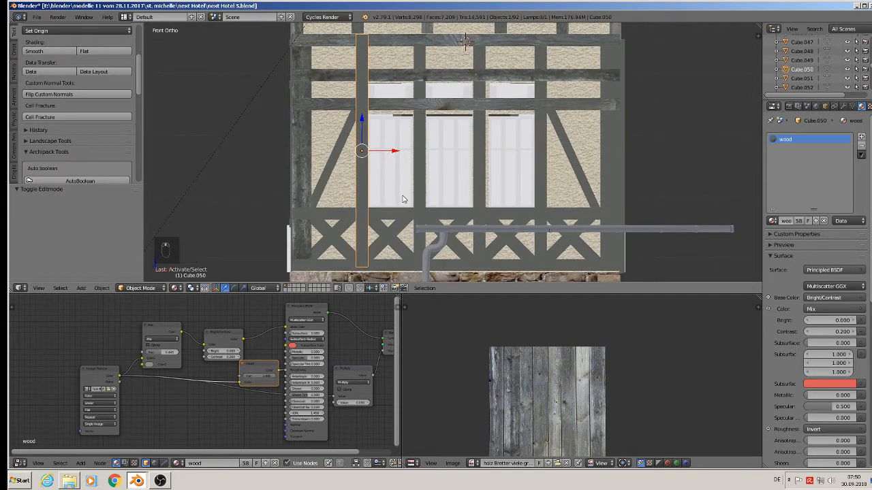
pyautogui.press('Tab')
pyautogui.press('u')
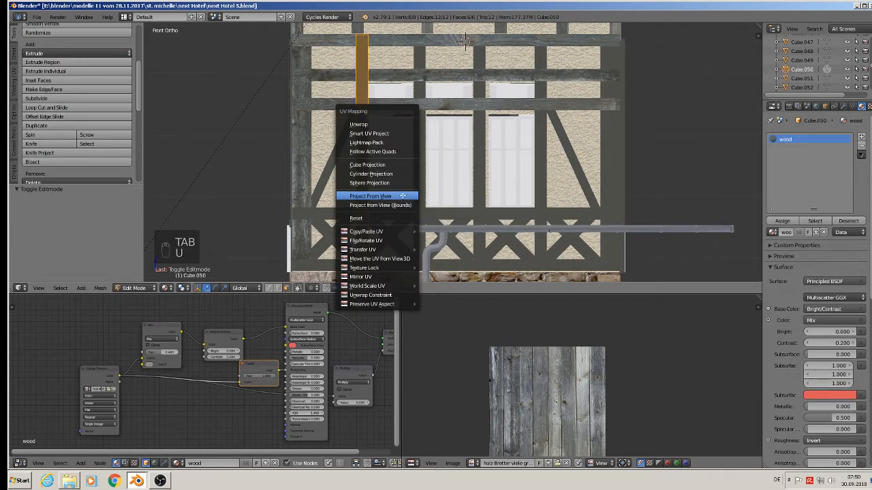
pyautogui.click(403, 195)
# Step: Scale the post's UVs 2.521 and leave Edit Mode
pyautogui.press('s')
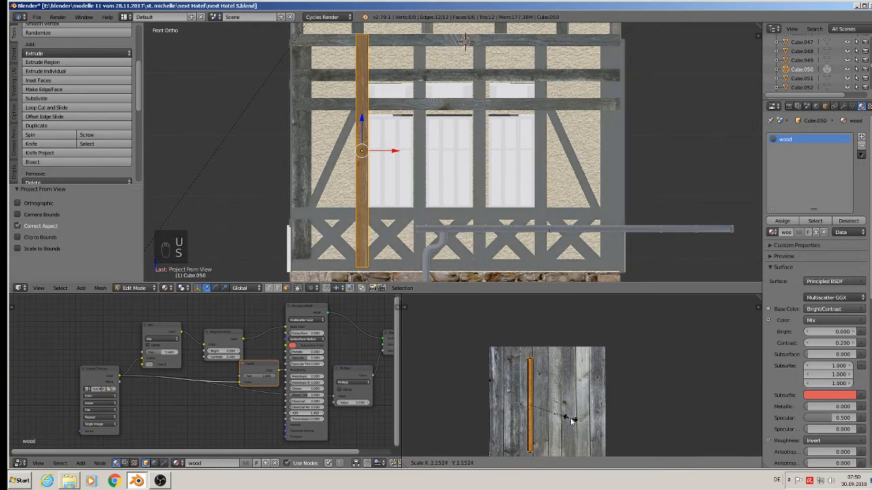
pyautogui.click(572, 421)
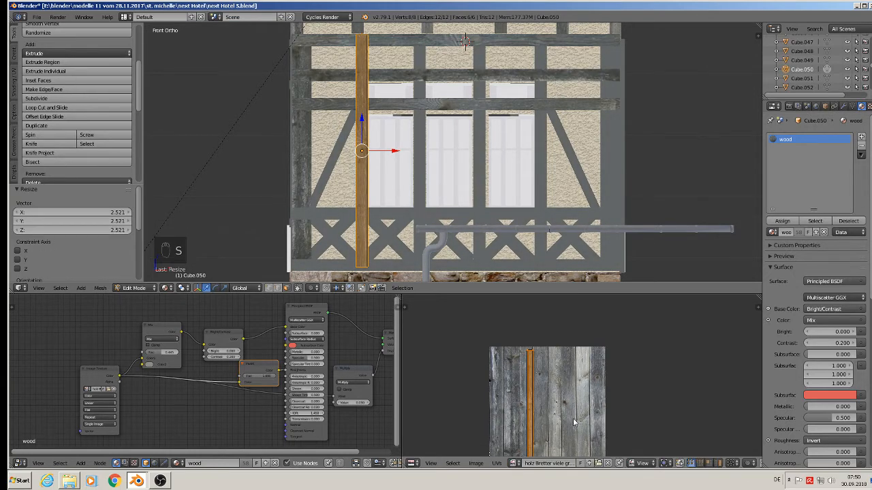
pyautogui.press('g')
pyautogui.press('Tab')
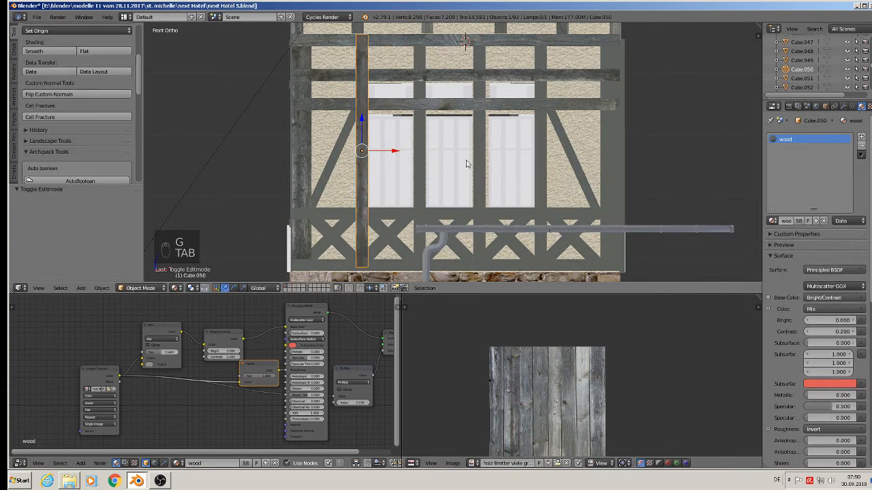
# Step: Select the post between the first two windows and project its UVs from the front view
pyautogui.rightClick(421, 158)
pyautogui.press('Tab')
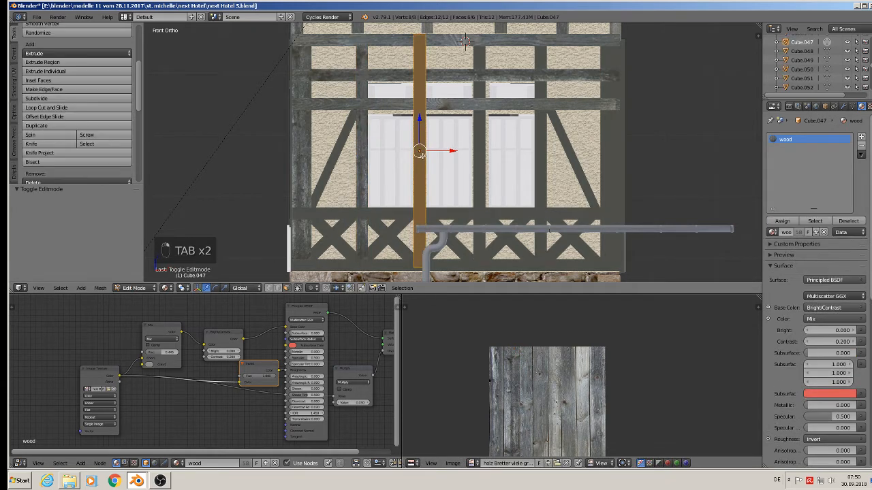
pyautogui.press('i')
pyautogui.rightClick(422, 155)
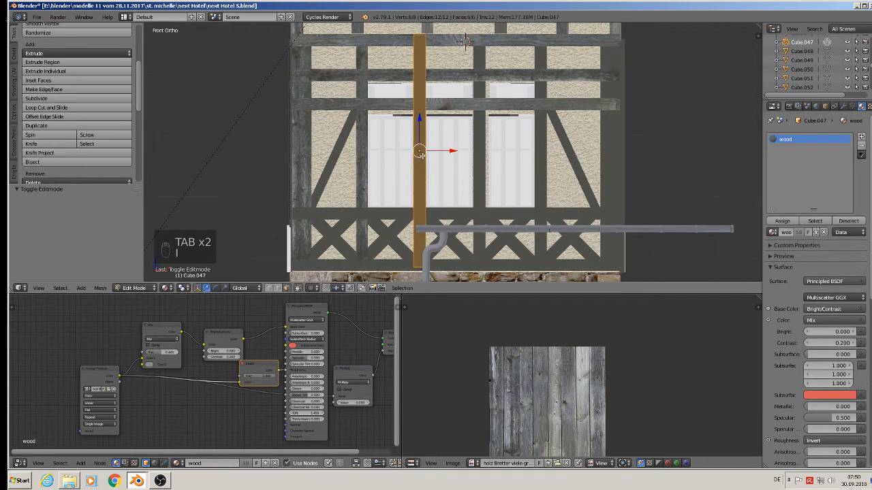
pyautogui.press('u')
pyautogui.click(408, 156)
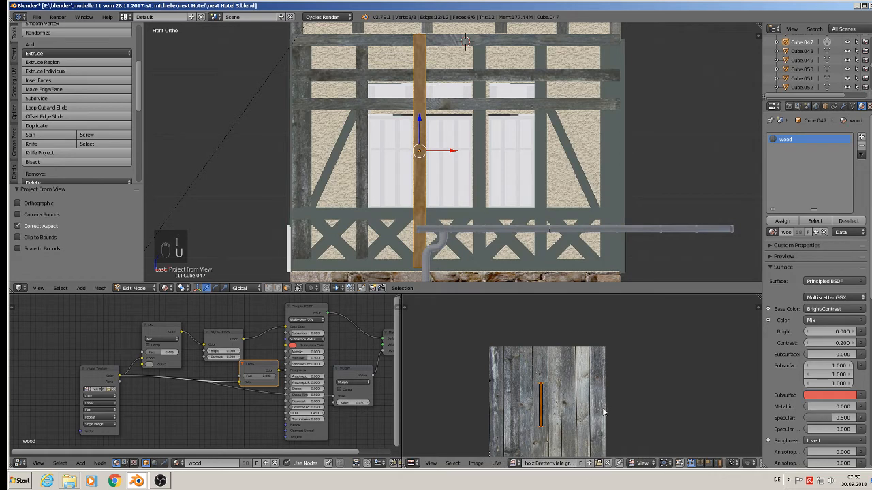
# Step: Scale the post's UVs 2.528, reposition them on the planks, and leave Edit Mode
pyautogui.press('s')
pyautogui.click(667, 321)
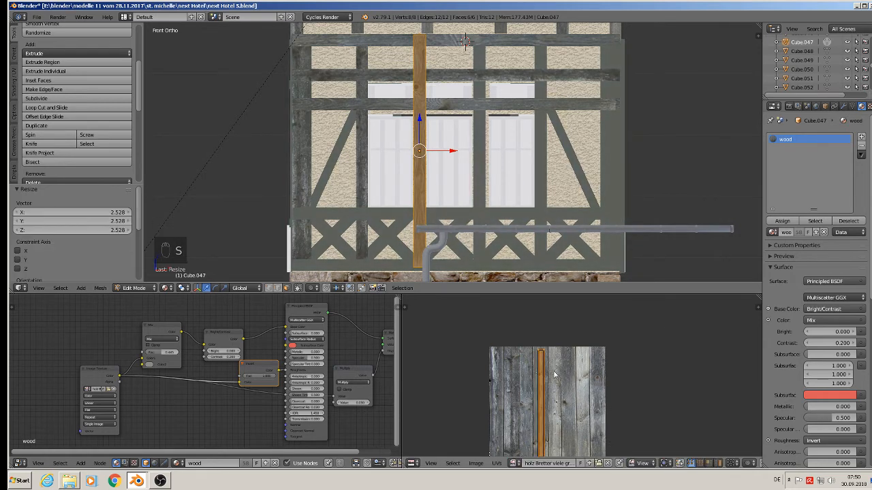
pyautogui.press('g')
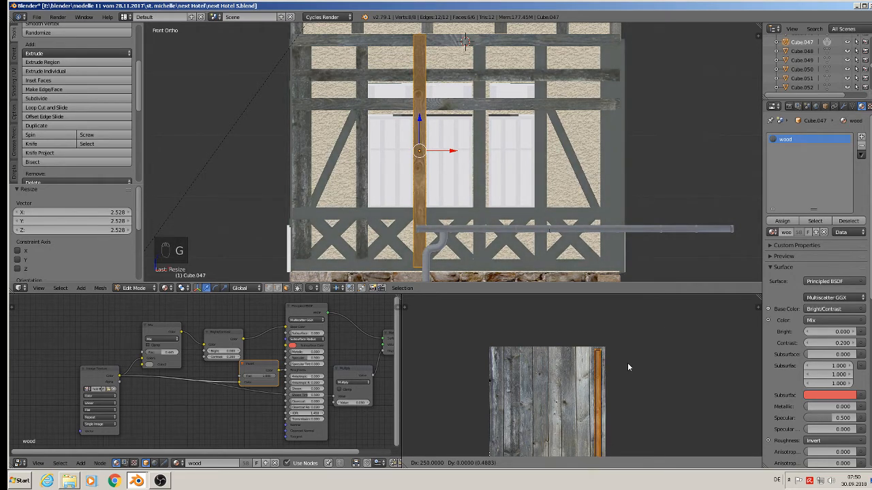
pyautogui.click(628, 367)
pyautogui.press('Tab')
# Step: Select the post between the second and third windows and project its UVs from the front view
pyautogui.rightClick(479, 155)
pyautogui.press('Tab')
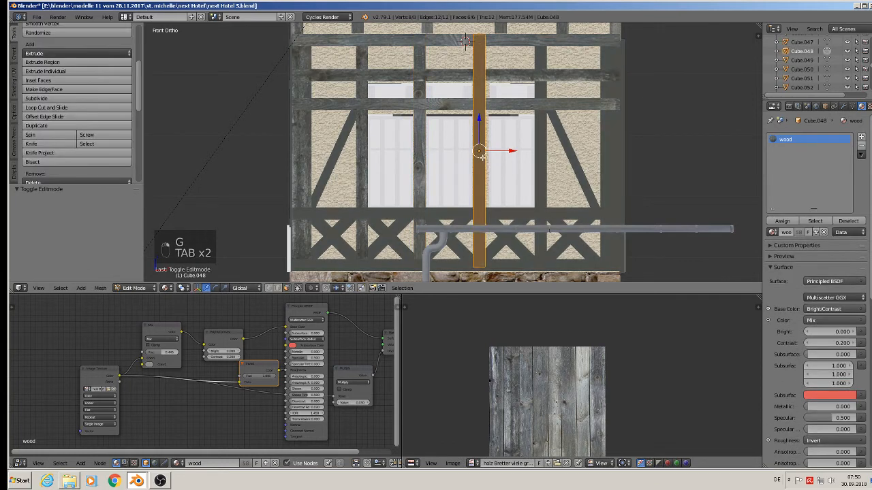
pyautogui.press('u')
pyautogui.click(480, 158)
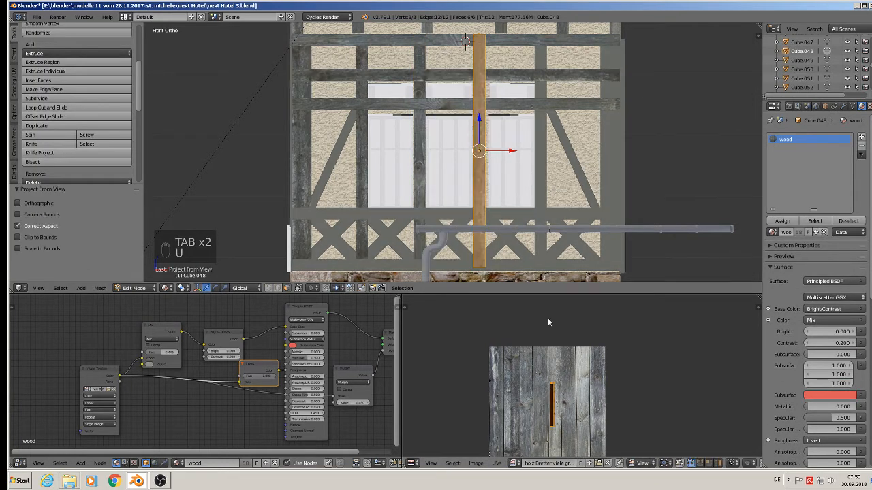
# Step: Scale this post's UVs 2.496, move them onto a plank, and leave Edit Mode
pyautogui.press('s')
pyautogui.click(648, 343)
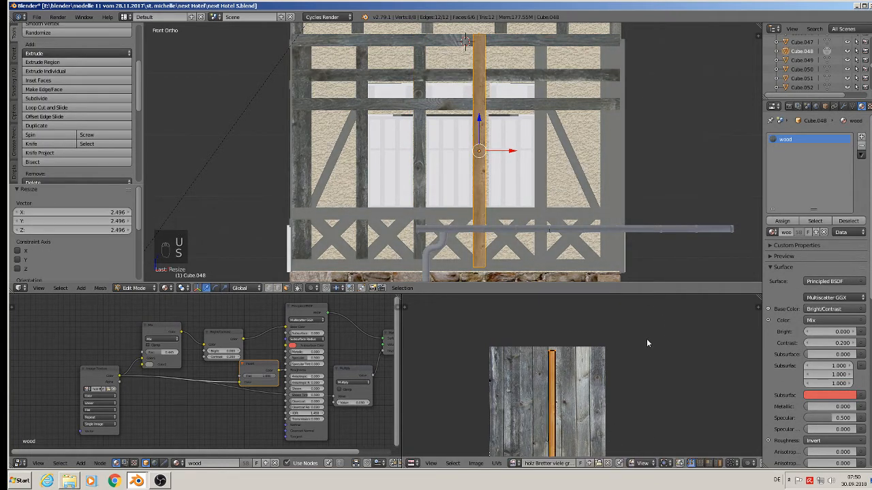
pyautogui.press('g')
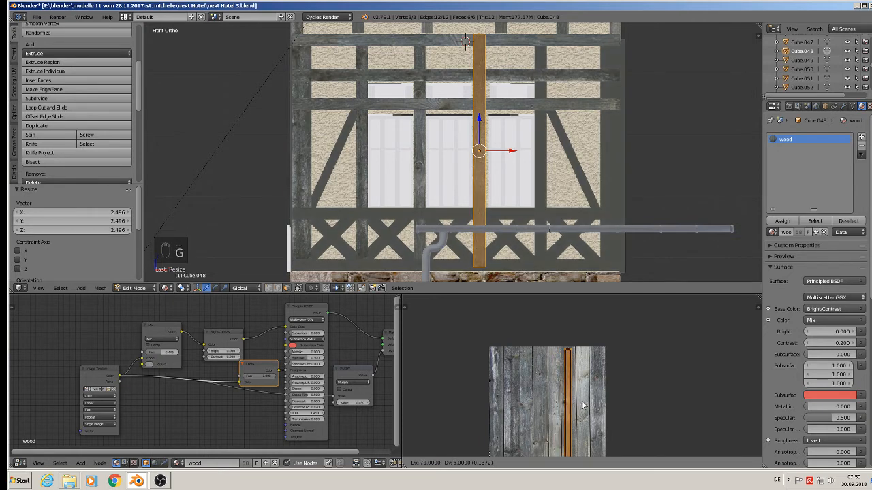
pyautogui.click(585, 403)
pyautogui.press('Tab')
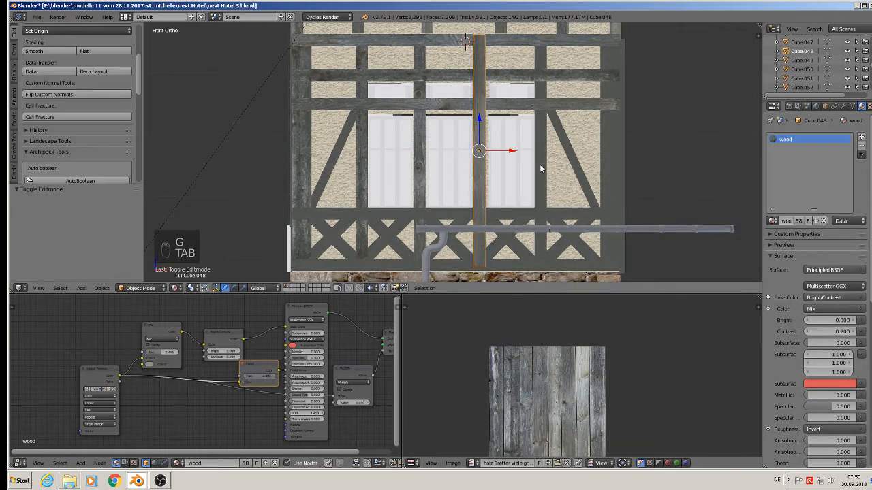
# Step: Select the post right of the windows and project its UVs from the front view
pyautogui.rightClick(540, 164)
pyautogui.press('Tab')
pyautogui.press('u')
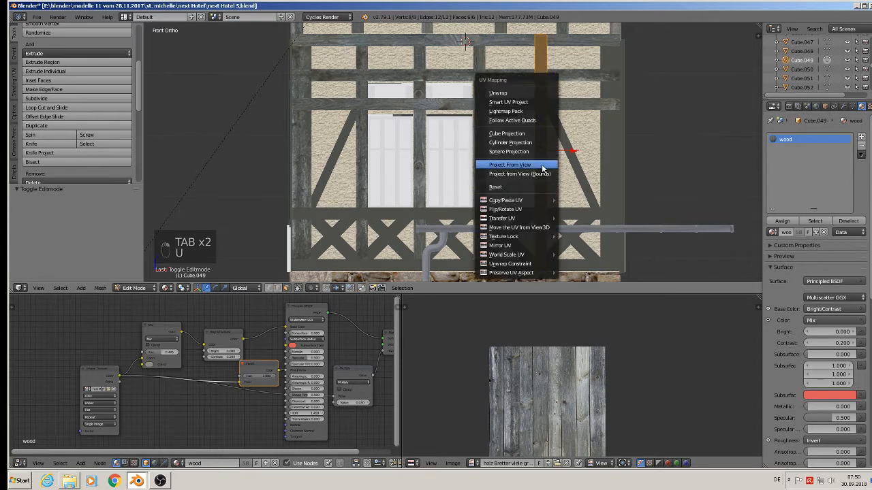
pyautogui.click(542, 165)
# Step: Scale the post's UVs 2.330, reposition them on the planks, and leave Edit Mode
pyautogui.press('s')
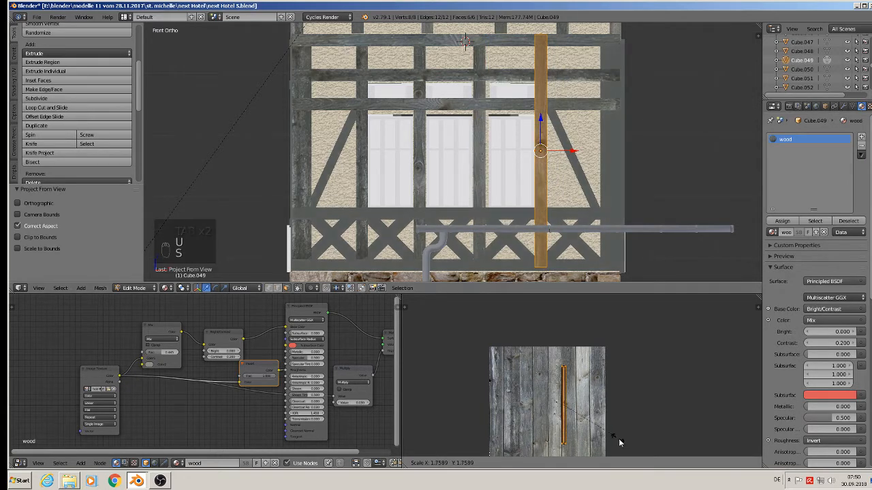
pyautogui.click(569, 463)
pyautogui.press('g')
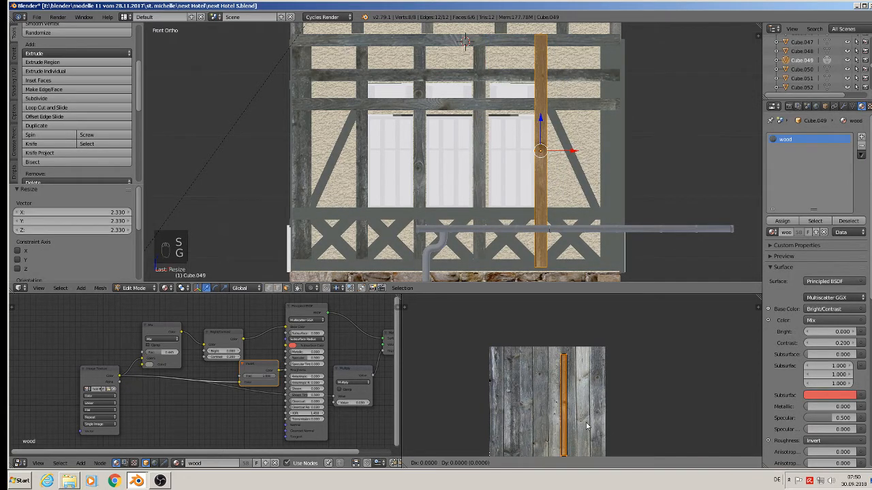
pyautogui.click(549, 426)
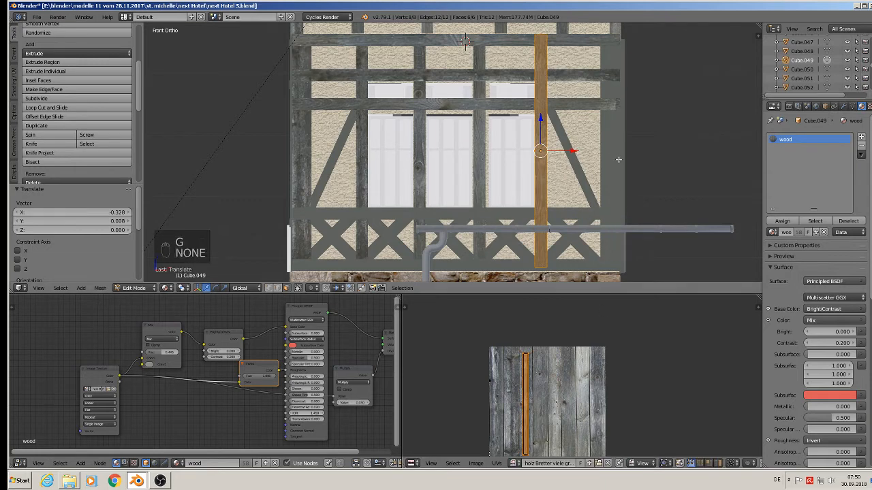
pyautogui.press('Tab')
# Step: Select the corner post at the right edge of the facade and project its UVs from the front view
pyautogui.rightClick(611, 152)
pyautogui.press('Tab')
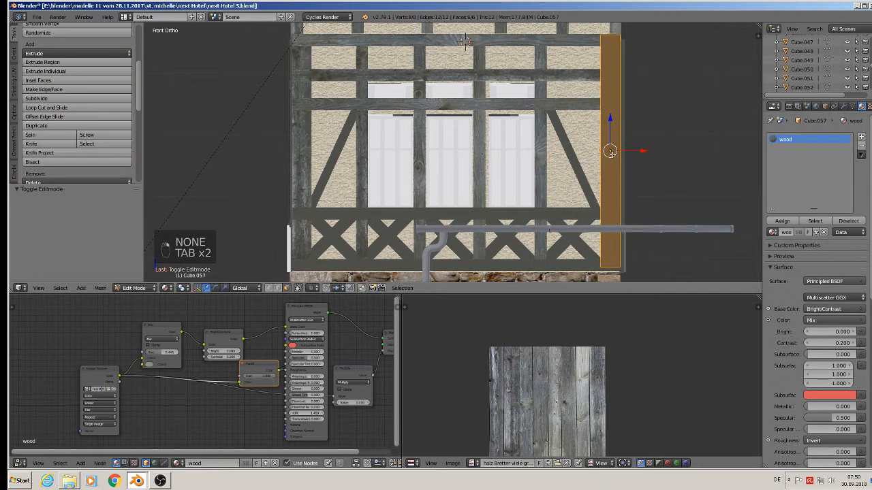
pyautogui.press('u')
pyautogui.click(613, 156)
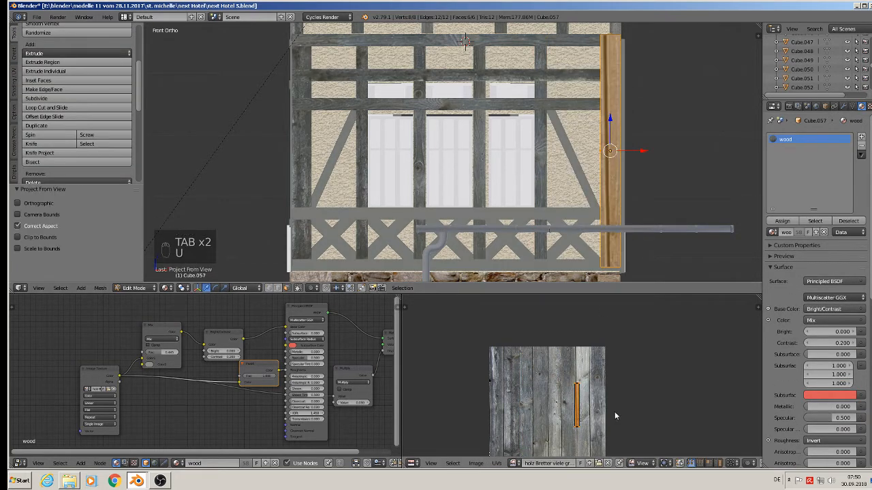
# Step: Scale the corner post's UVs 2.494, move them onto a plank, and leave Edit Mode
pyautogui.press('s')
pyautogui.click(657, 429)
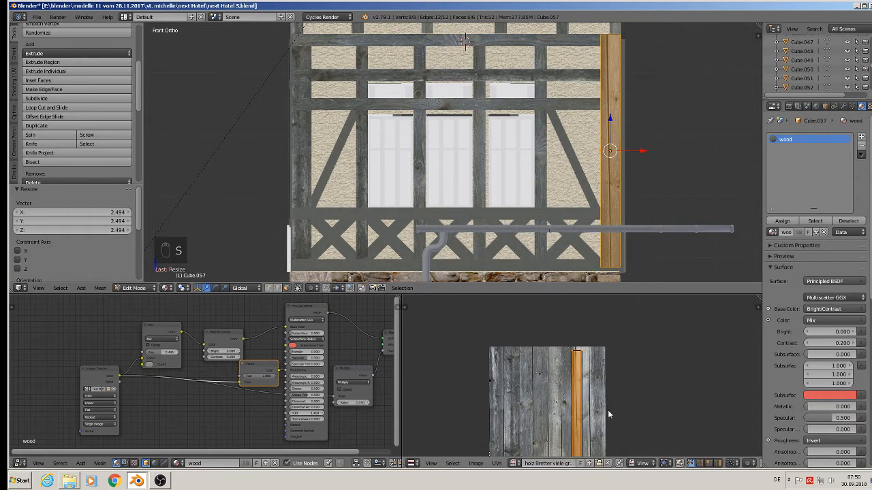
pyautogui.press('g')
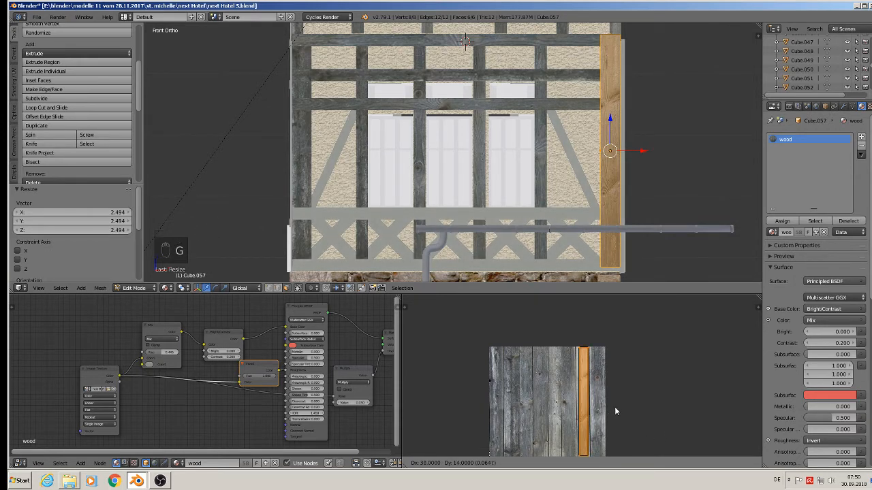
pyautogui.click(614, 408)
pyautogui.press('Tab')
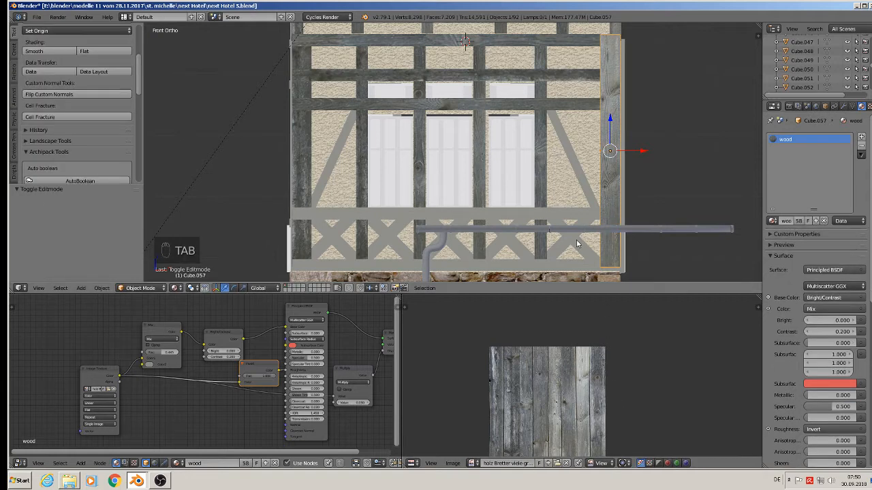
# Step: Select the diagonal brace left of the windows and project its UVs from the front view
pyautogui.rightClick(346, 216)
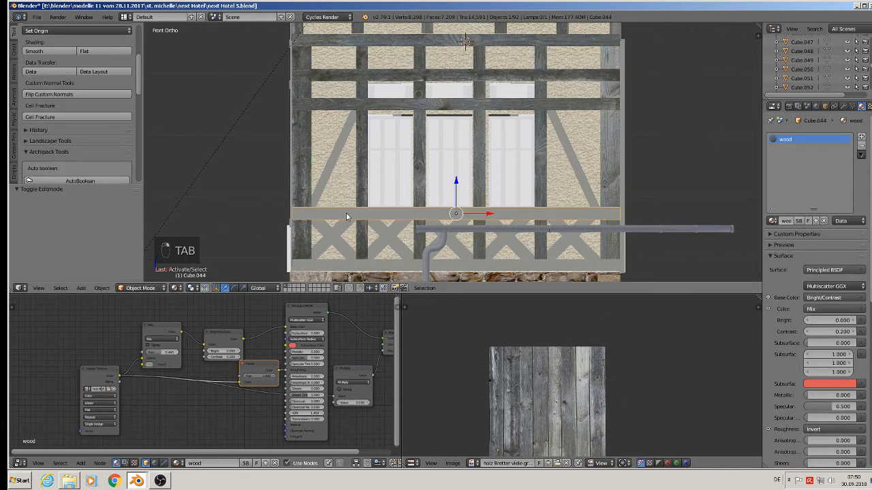
pyautogui.rightClick(329, 160)
pyautogui.press('Tab')
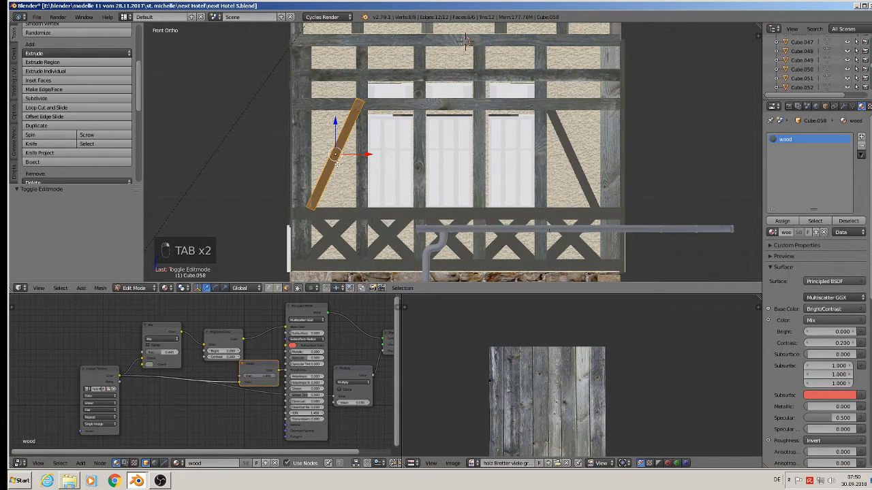
pyautogui.press('u')
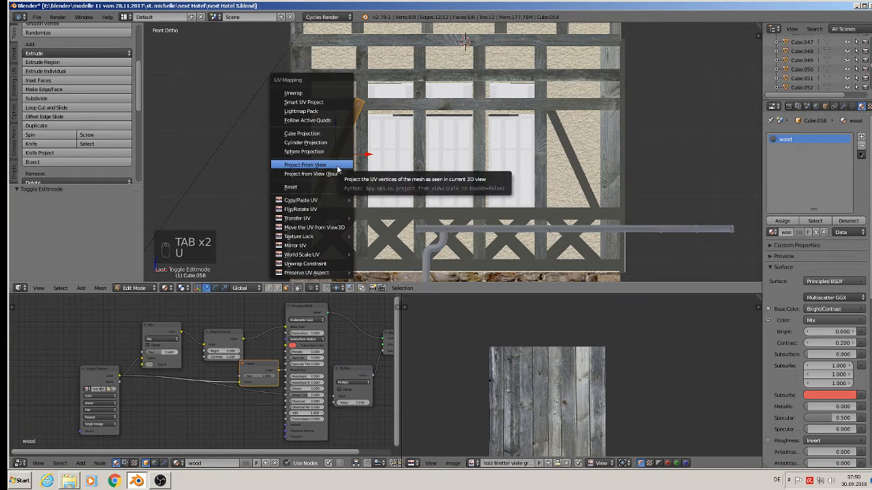
pyautogui.click(338, 168)
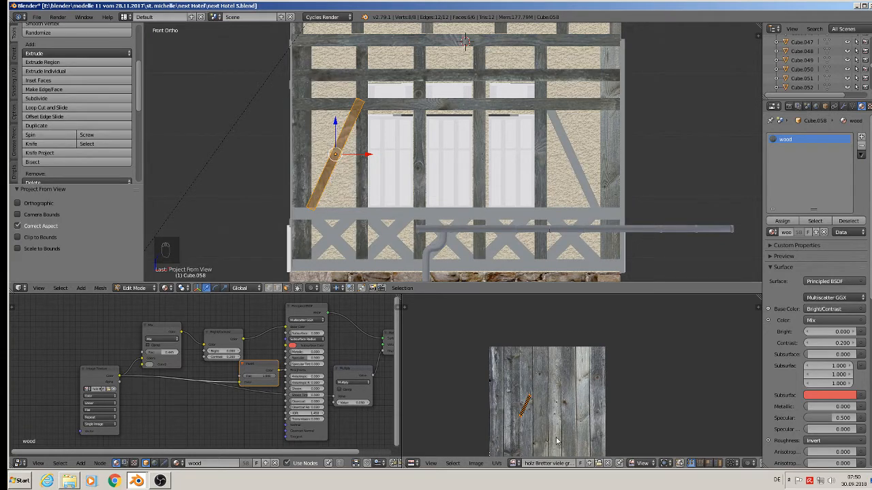
# Step: Rotate the brace's UVs upright along the planks, scale them 4.062, fine-tune the rotation, and leave Edit Mode
pyautogui.press('r')
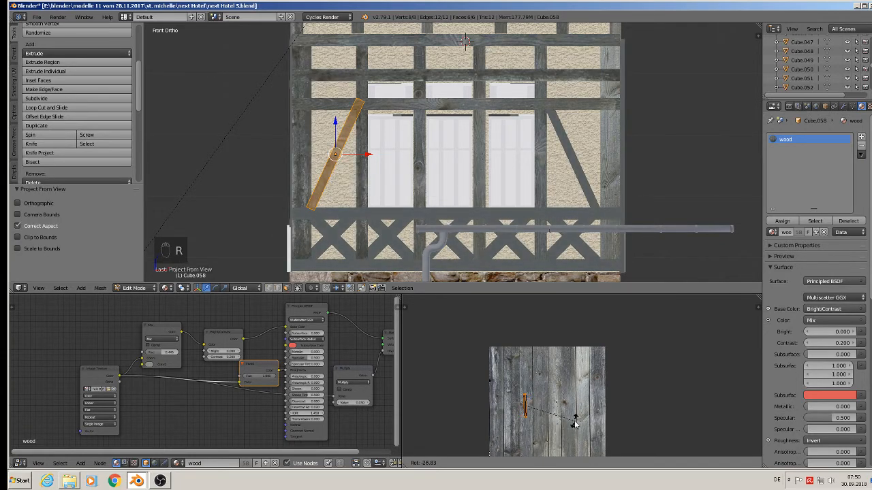
pyautogui.click(574, 426)
pyautogui.press('s')
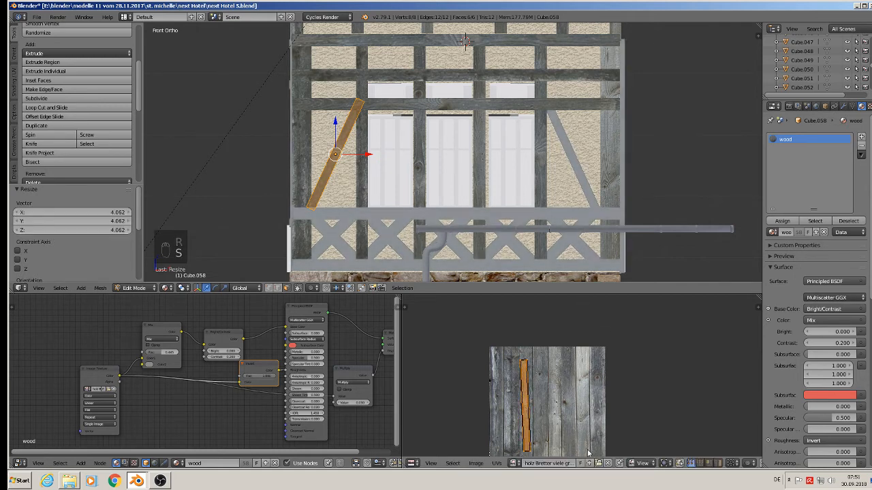
pyautogui.click(590, 450)
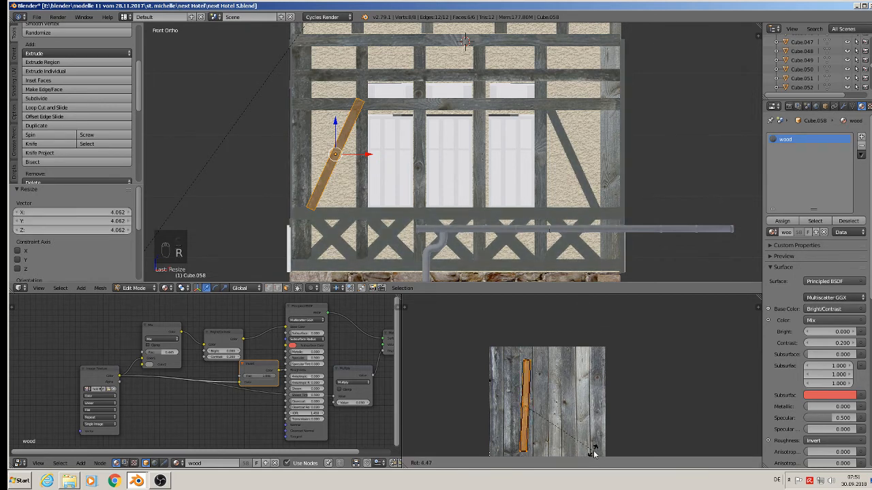
pyautogui.press('r')
pyautogui.click(598, 453)
pyautogui.press('Tab')
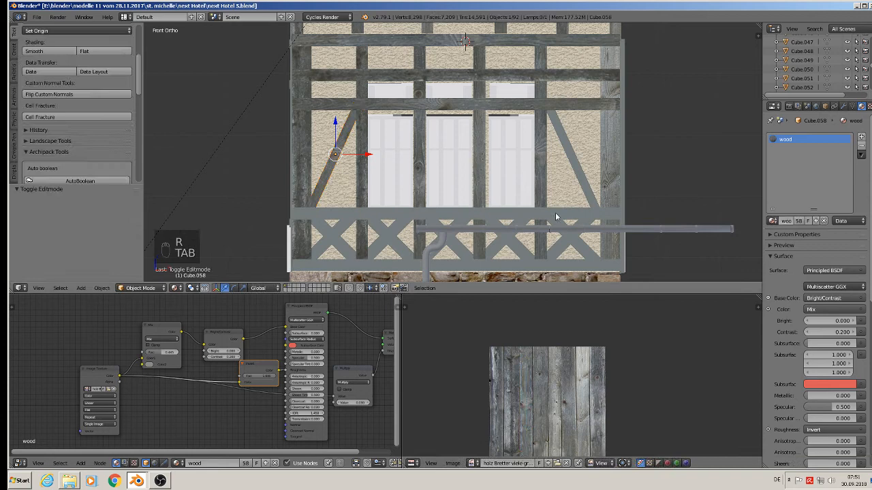
# Step: Select the diagonal brace right of the windows and project its UVs from the front view
pyautogui.rightClick(578, 171)
pyautogui.press('u')
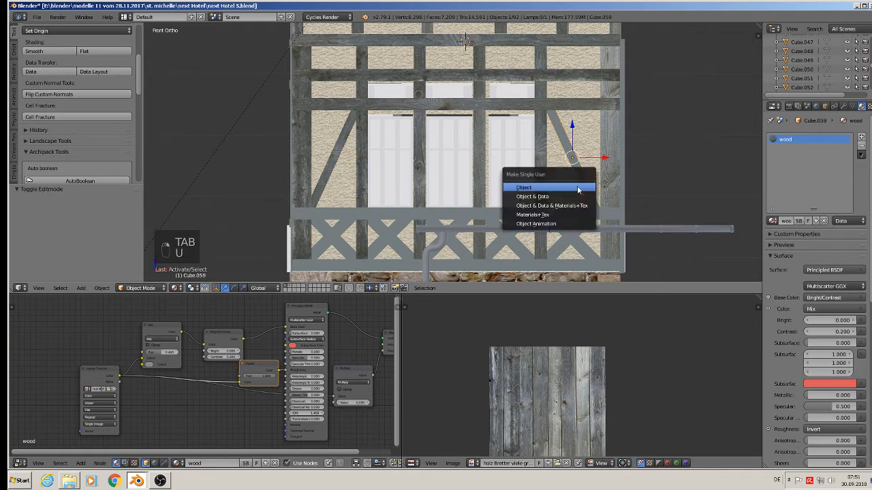
pyautogui.press('Tab')
pyautogui.press('u')
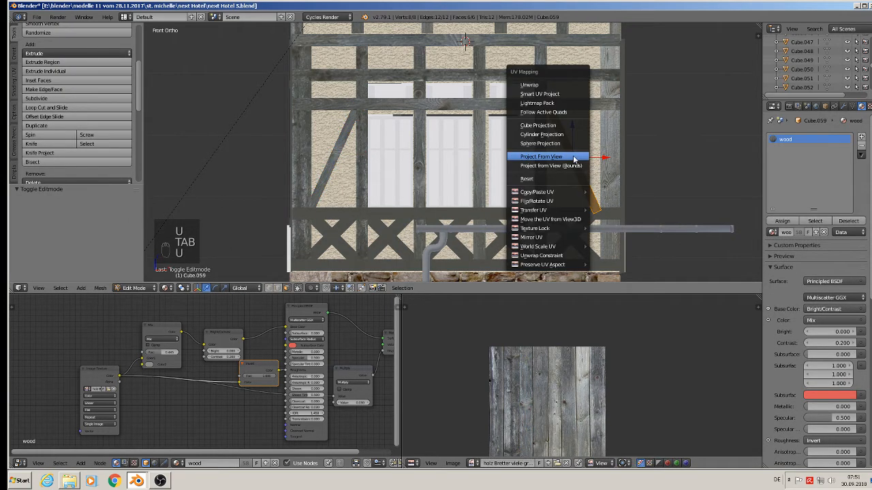
pyautogui.click(565, 154)
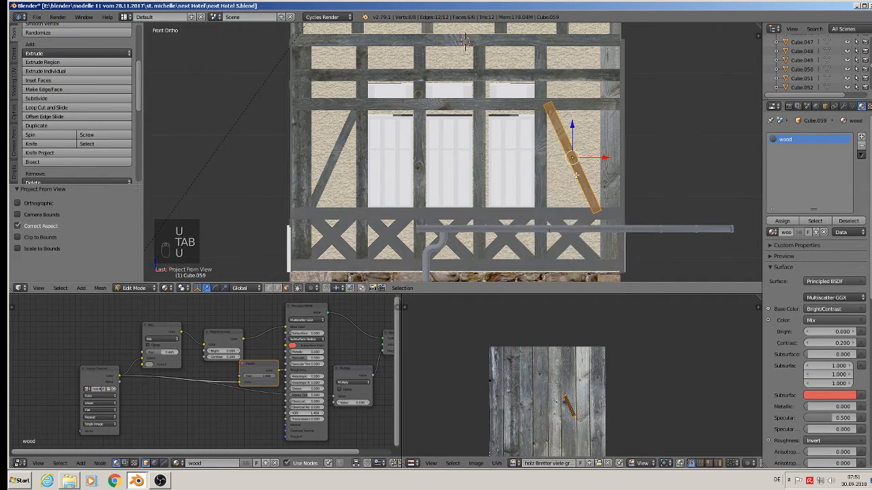
# Step: Rotate the brace's UVs 26.5° and scale them 4.120
pyautogui.press('r')
pyautogui.click(613, 457)
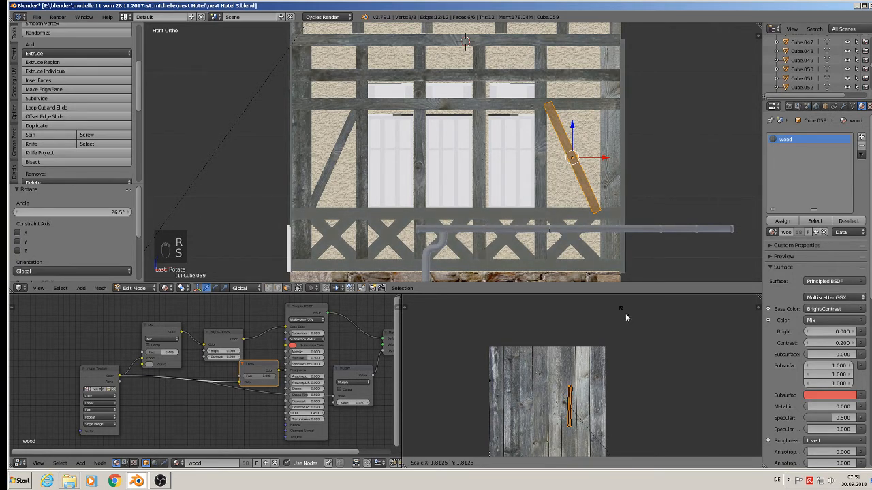
pyautogui.press('s')
pyautogui.click(661, 419)
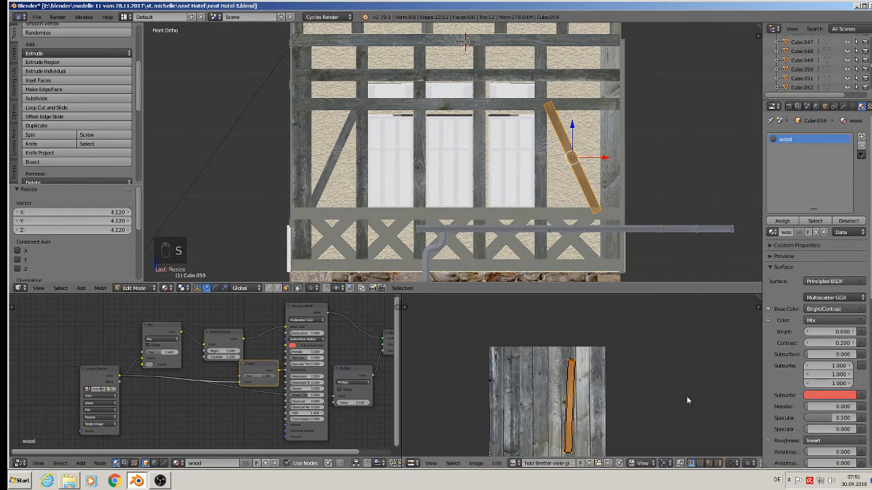
# Step: Rotate the brace's UVs -3.45°, reposition them on a plank, and leave Edit Mode
pyautogui.press('r')
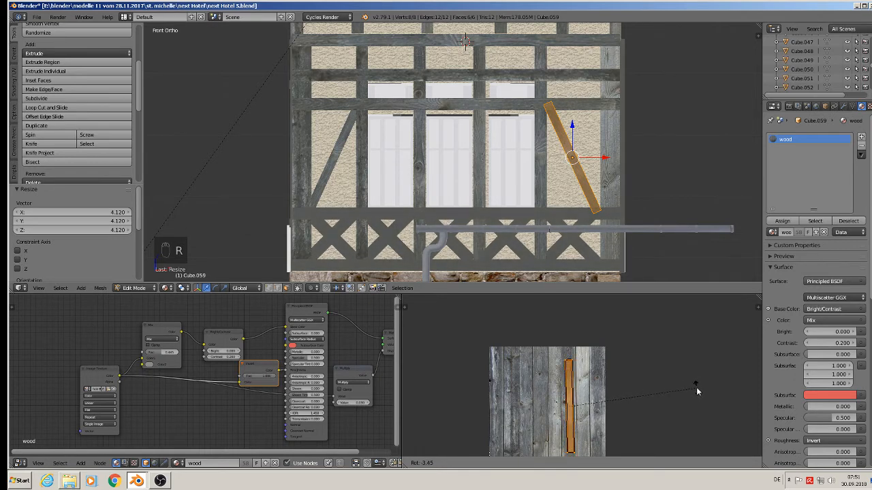
pyautogui.click(696, 387)
pyautogui.press('g')
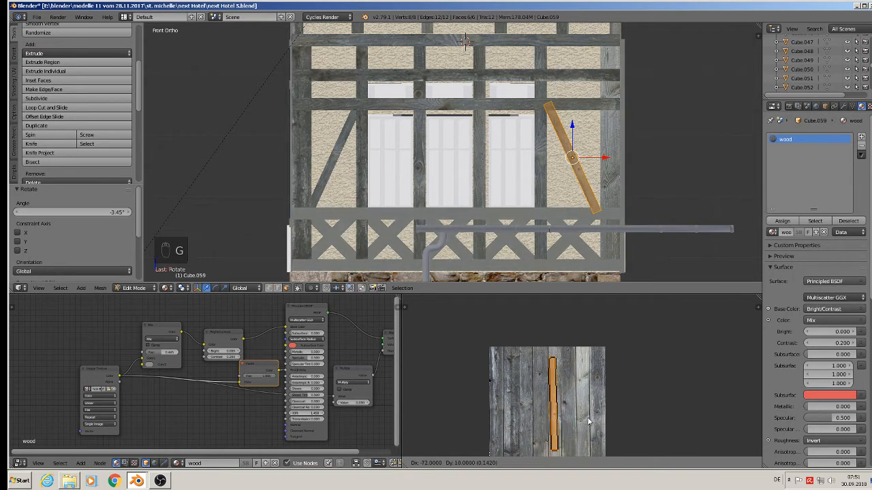
pyautogui.click(594, 412)
pyautogui.press('Tab')
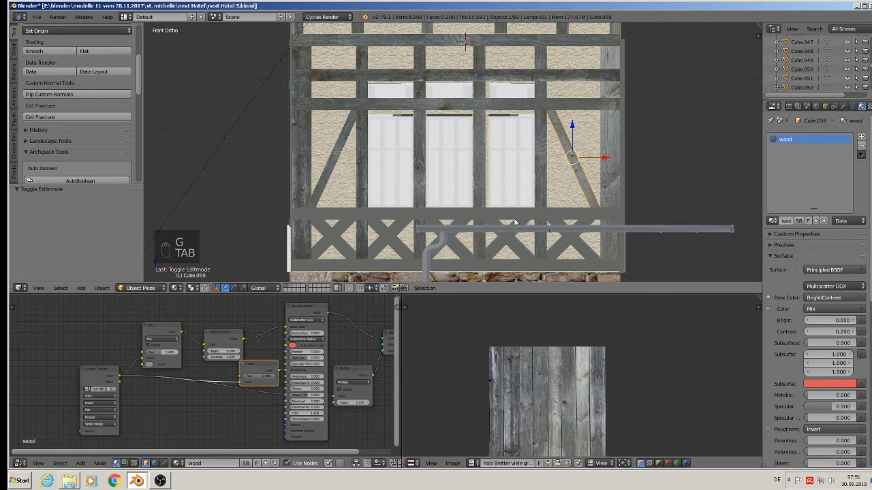
# Step: Select the horizontal sill beam below the windows, project its UVs from the front view, and rotate them
pyautogui.rightClick(454, 218)
pyautogui.press('Tab')
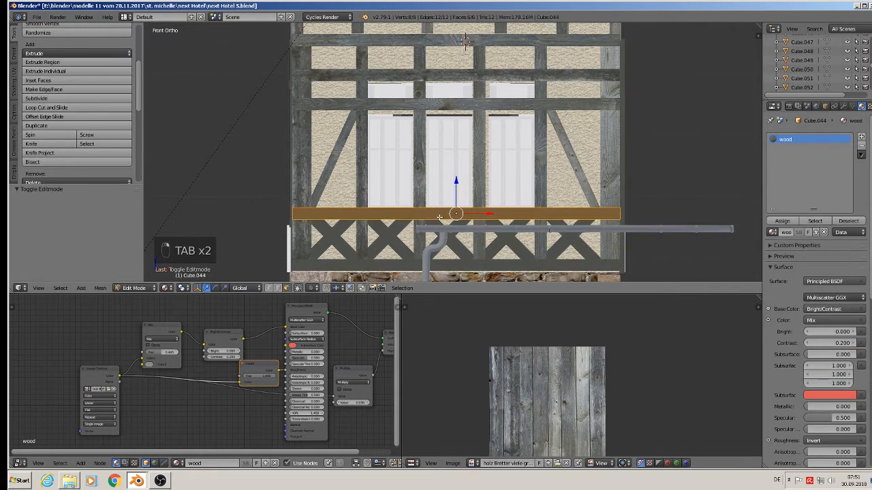
pyautogui.press('u')
pyautogui.click(440, 221)
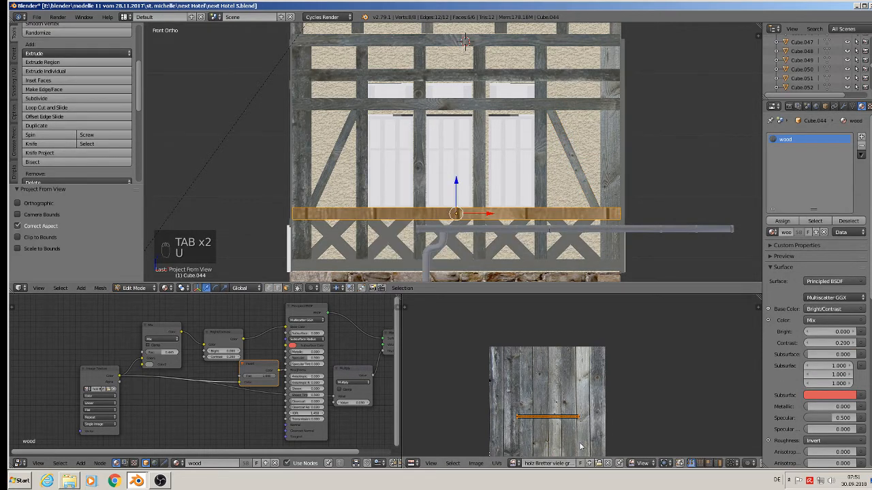
pyautogui.press('r')
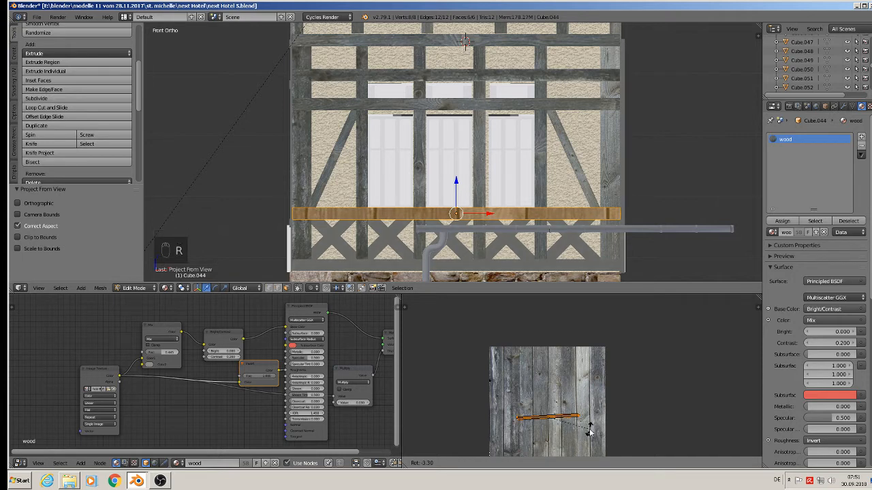
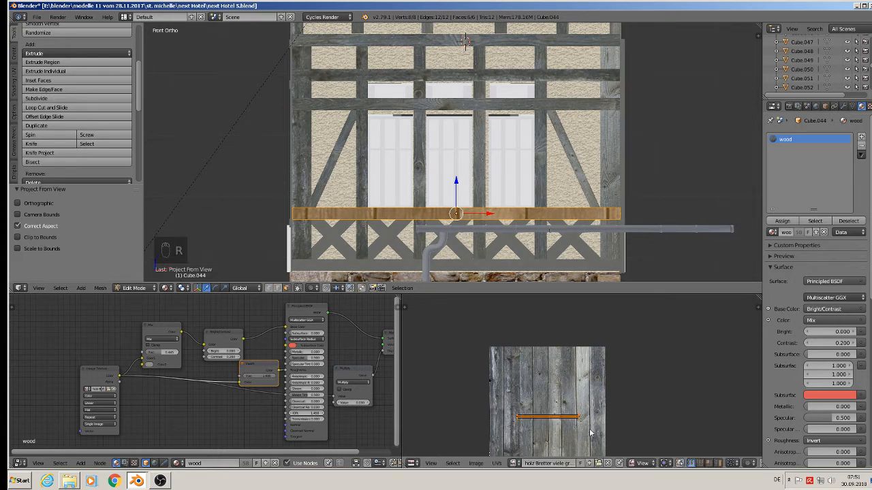
# Step: Confirm the sill beam's UV rotation and scale its UVs by 1.4730
pyautogui.click(541, 312)
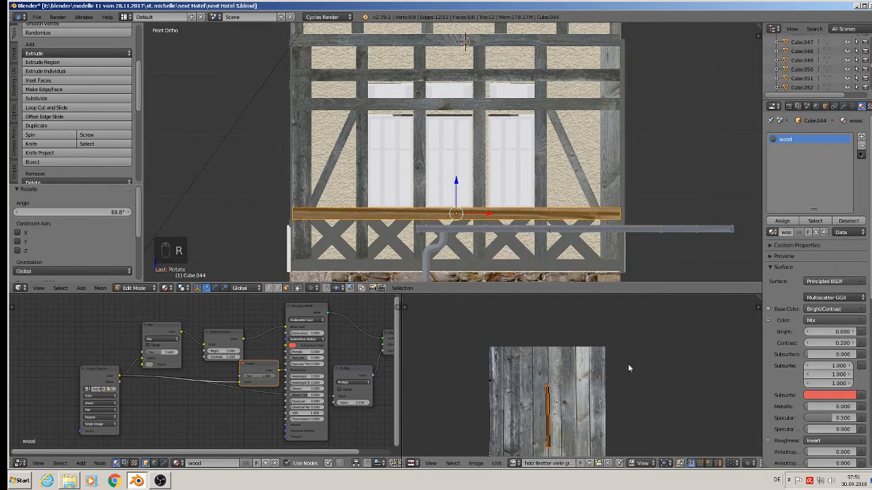
pyautogui.press('s')
pyautogui.click(588, 418)
# Step: Move the sill beam's UVs onto a plank, rotate them -1.51°, and leave Edit Mode
pyautogui.press('g')
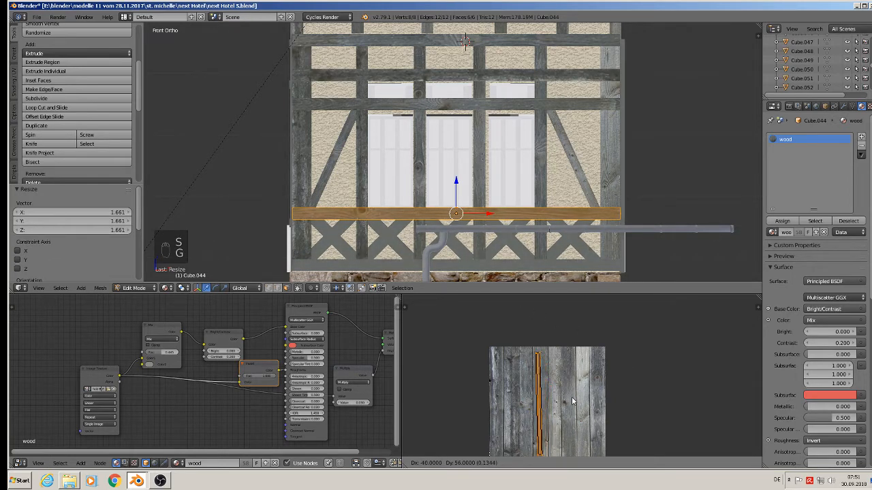
pyautogui.click(573, 401)
pyautogui.press('r')
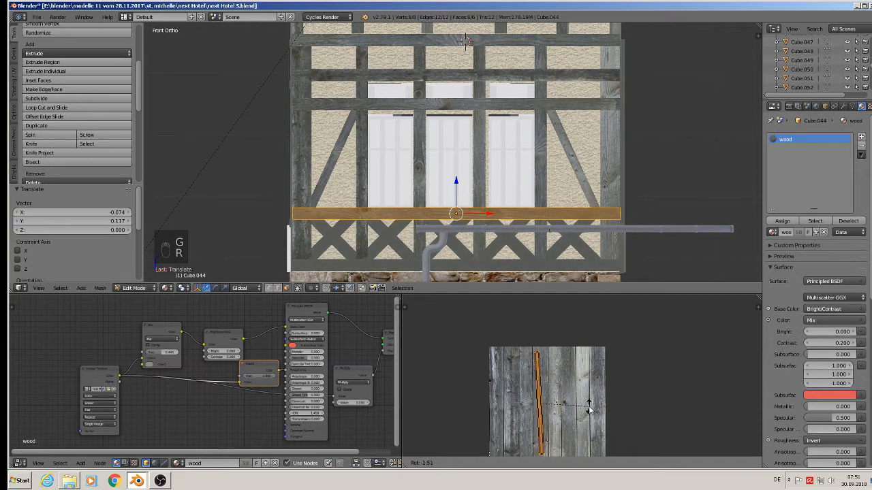
pyautogui.click(585, 411)
pyautogui.press('Tab')
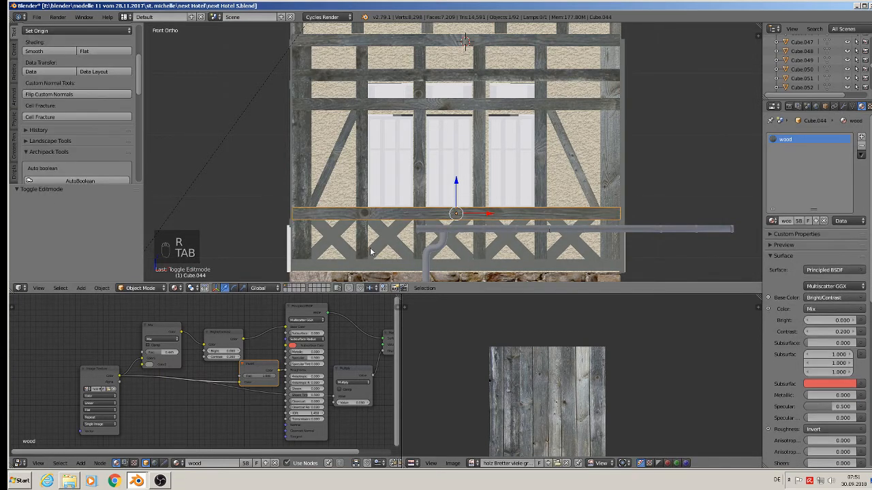
# Step: Select the bottom beam below the X-braces and project its UVs from the front view
pyautogui.rightClick(380, 269)
pyautogui.press('Tab')
pyautogui.press('u')
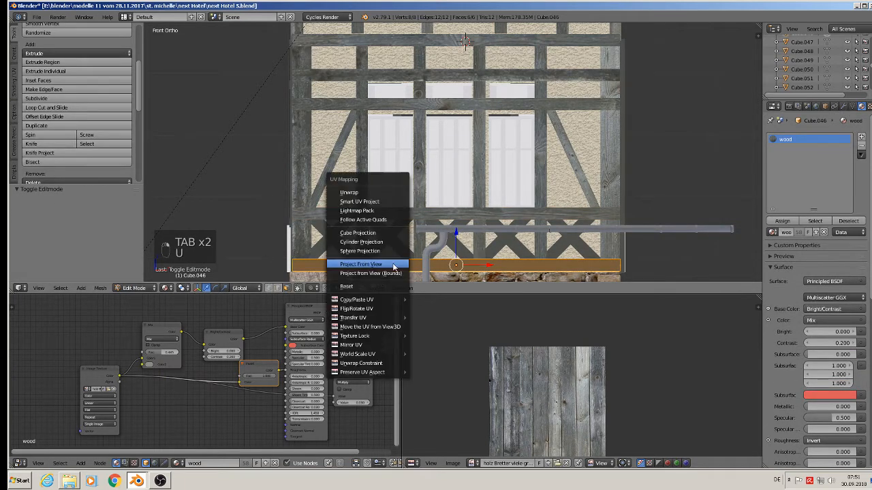
pyautogui.click(394, 266)
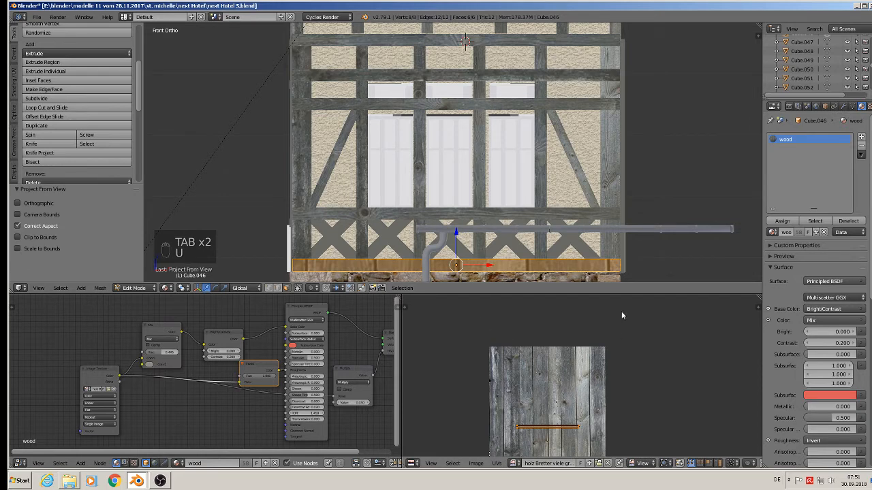
# Step: Rotate the bottom beam's UVs 87.9° and move them to the texture's left plank
pyautogui.press('r')
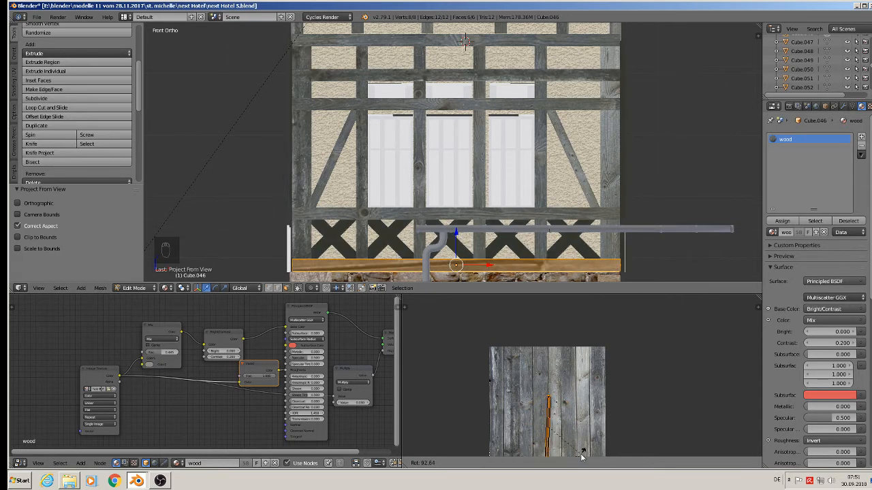
pyautogui.click(583, 452)
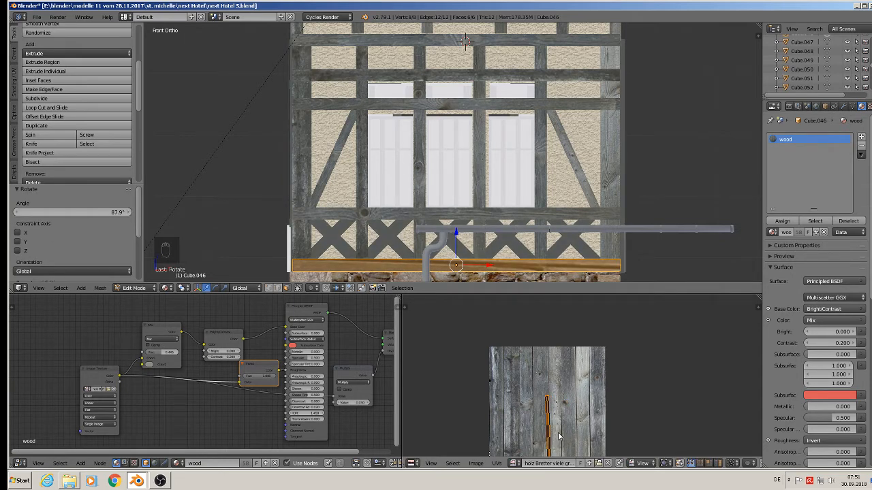
pyautogui.press('g')
pyautogui.click(511, 403)
# Step: Scale the bottom beam's UVs by 1.2653 and leave Edit Mode
pyautogui.press('s')
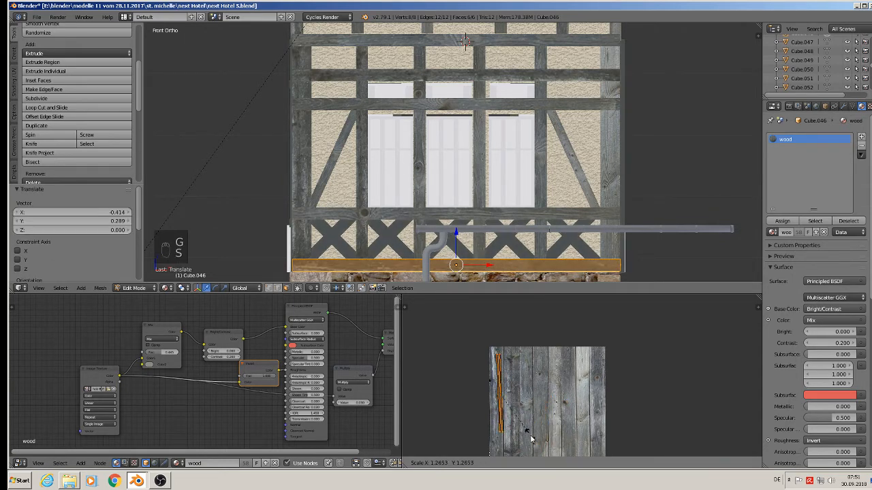
pyautogui.click(533, 441)
pyautogui.press('Tab')
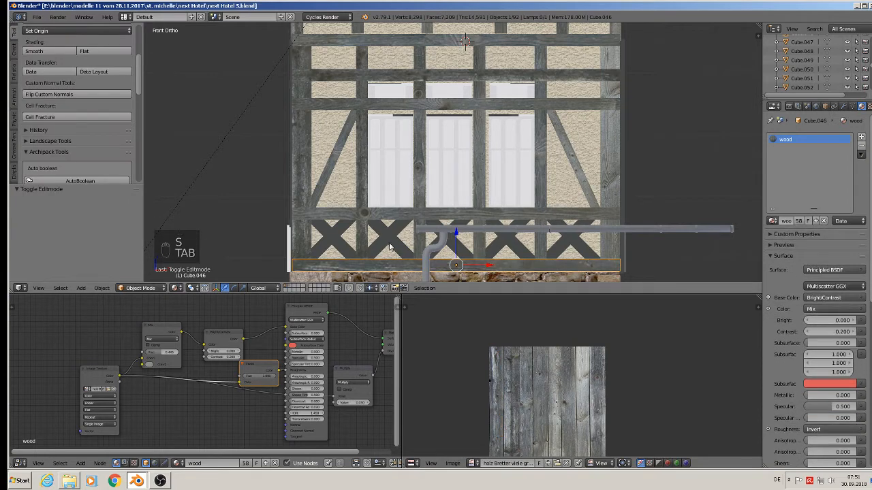
# Step: Select the leftmost X-brace below the windows, select all its faces, and project its UVs from the front view
pyautogui.scroll(4, 338, 242)
pyautogui.rightClick(332, 230)
pyautogui.press('Tab')
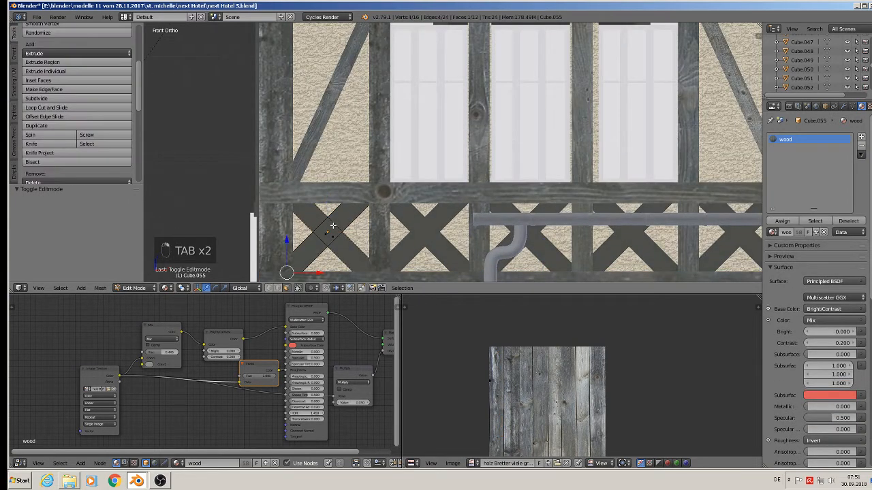
pyautogui.press('a')
pyautogui.press('a')
pyautogui.press('a')
pyautogui.press('a')
pyautogui.press('a')
pyautogui.press('u')
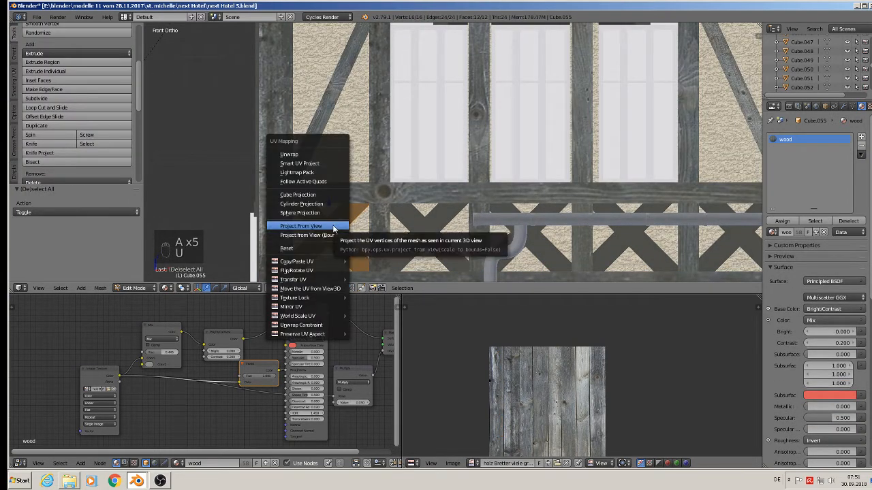
pyautogui.click(332, 226)
# Step: Select one diagonal bar of the X-brace's UVs and rotate it -46°
pyautogui.scroll(1, 544, 459)
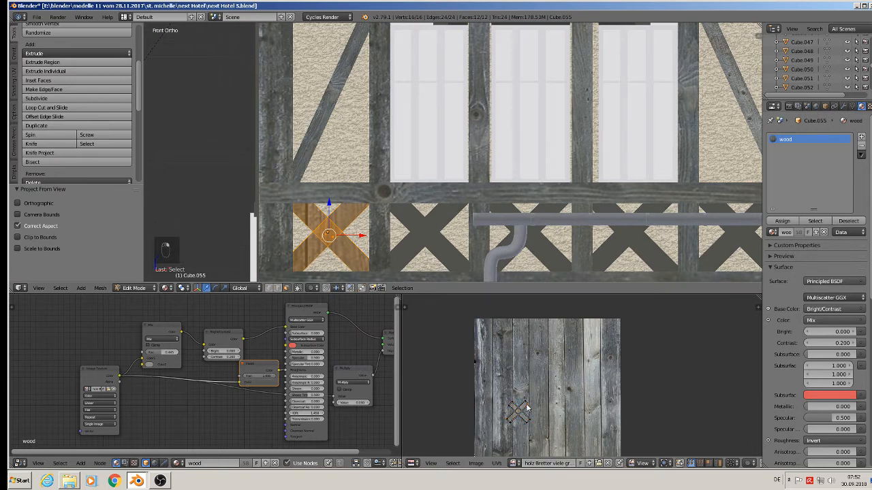
pyautogui.press('a')
pyautogui.press('l')
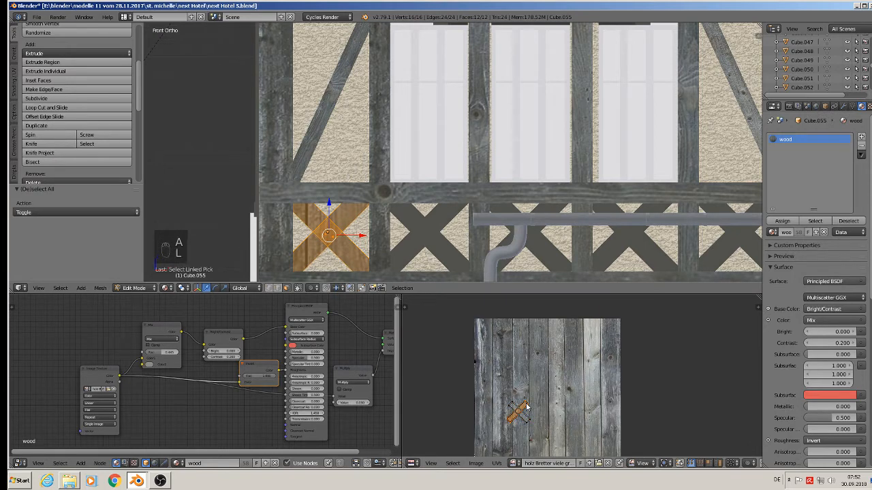
pyautogui.press('r')
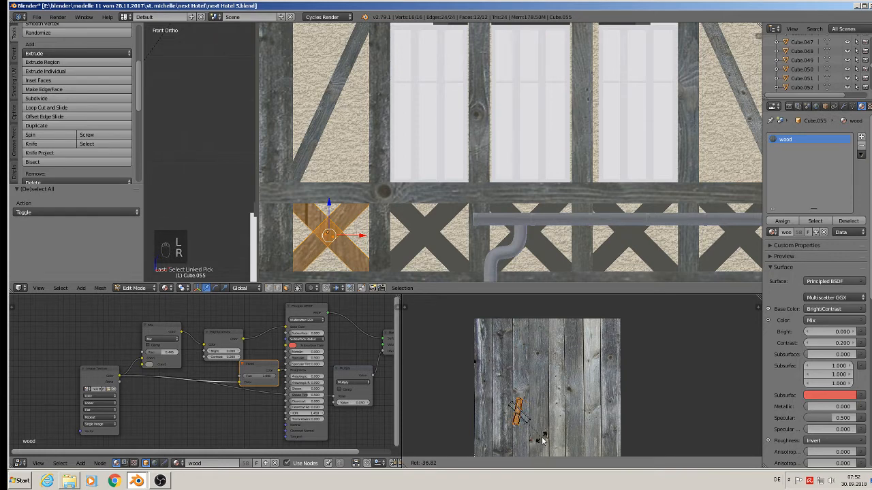
pyautogui.click(543, 436)
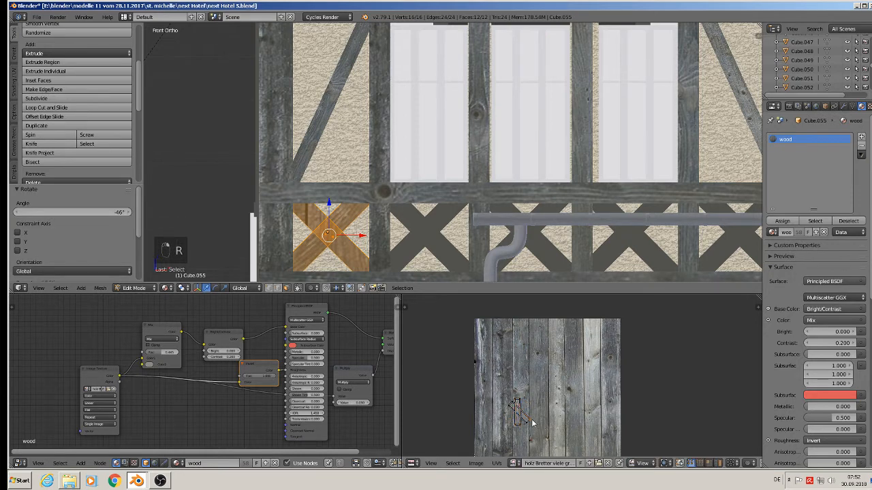
# Step: Select the other bar's UVs, rotate them 46.8°, and move them beside the first bar
pyautogui.press('l')
pyautogui.press('r')
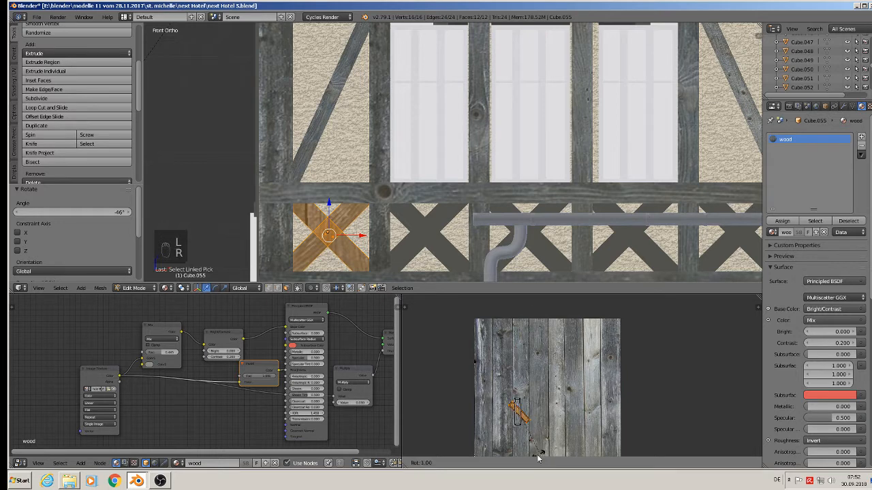
pyautogui.click(501, 304)
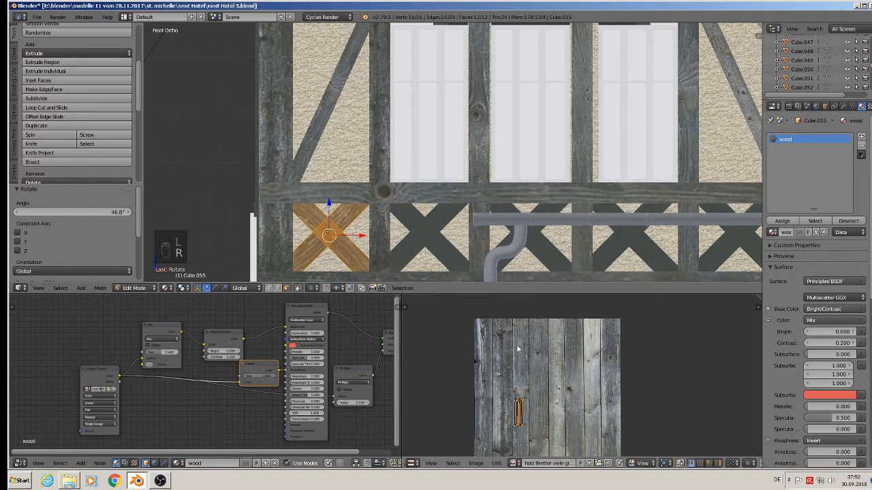
pyautogui.press('g')
pyautogui.click(537, 374)
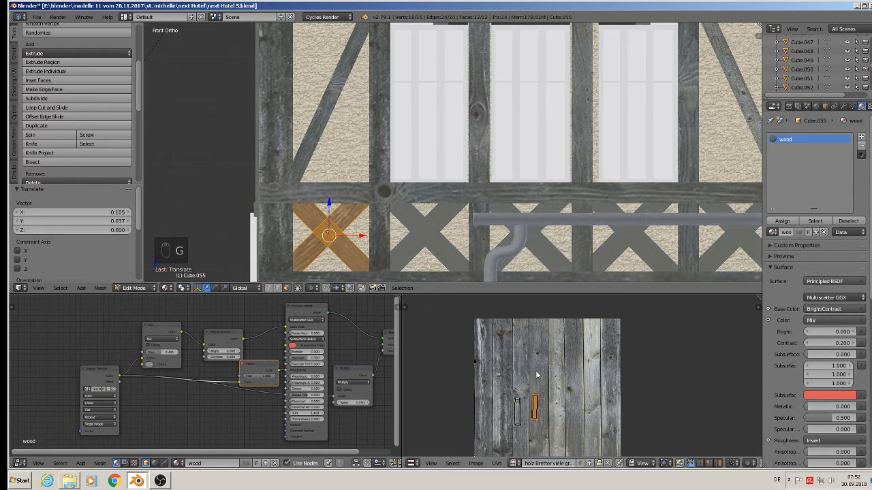
# Step: Scale the second bar's UVs by 2.043, reposition them on a plank, and leave Edit Mode
pyautogui.press('s')
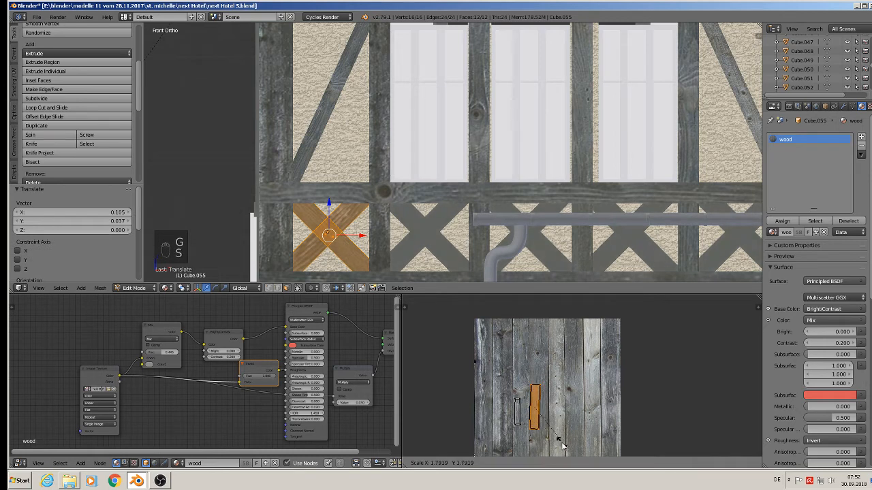
pyautogui.click(568, 453)
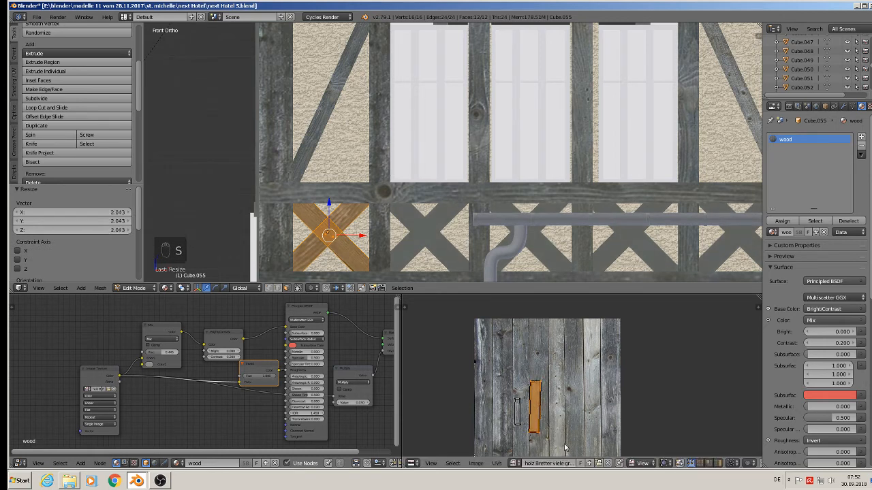
pyautogui.press('g')
pyautogui.click(538, 410)
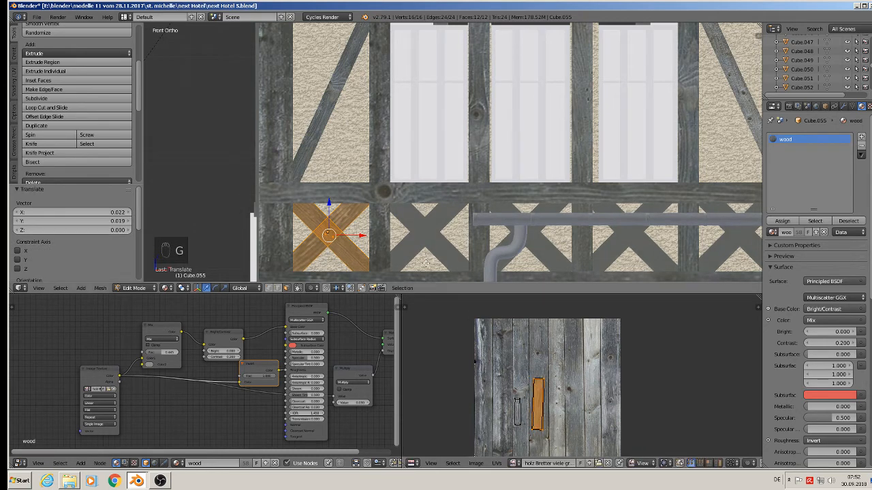
pyautogui.press('Tab')
# Step: Select the second X-brace, select all its faces, and project its UVs from the front view
pyautogui.rightClick(439, 239)
pyautogui.press('Tab')
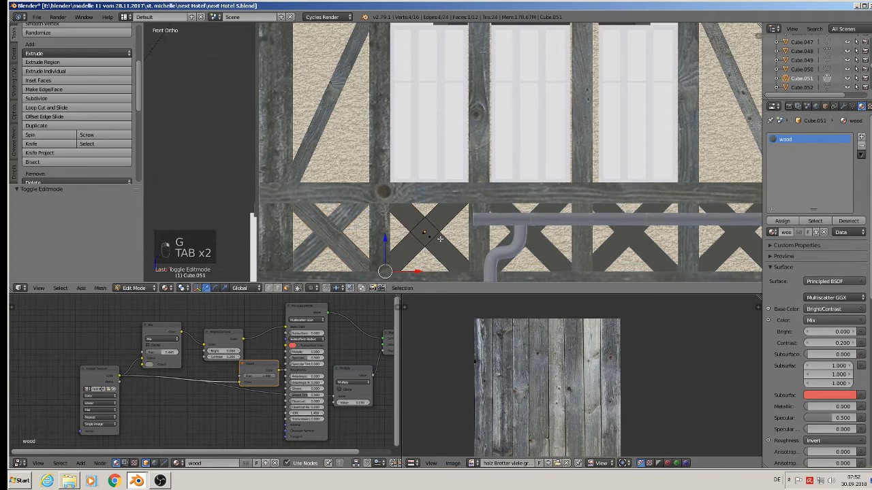
pyautogui.press('a')
pyautogui.press('a')
pyautogui.press('a')
pyautogui.press('a')
pyautogui.press('u')
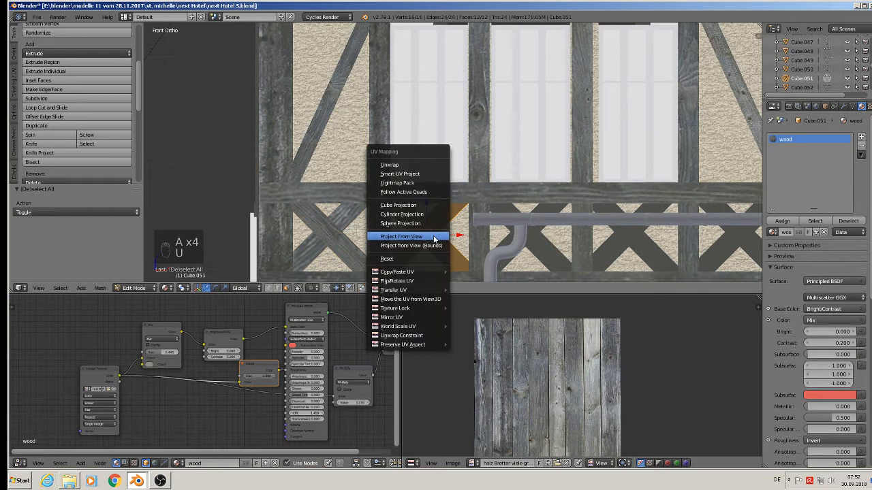
pyautogui.click(432, 236)
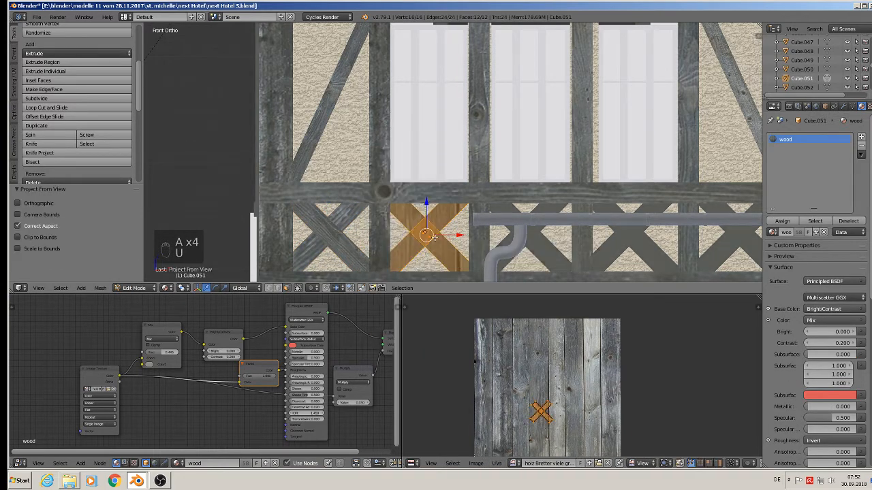
# Step: Select one bar of the second X-brace's UVs, rotate it -44.52°, and move it up onto a plank
pyautogui.rightClick(551, 407)
pyautogui.press('l')
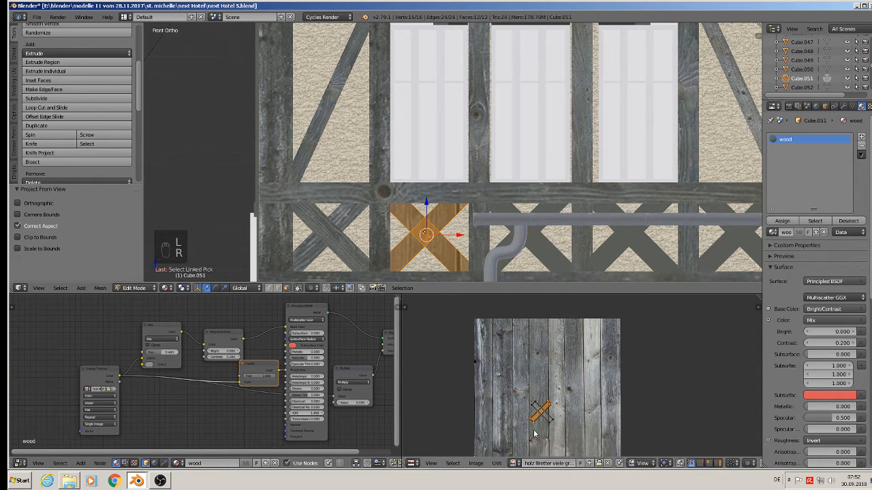
pyautogui.press('r')
pyautogui.press('r')
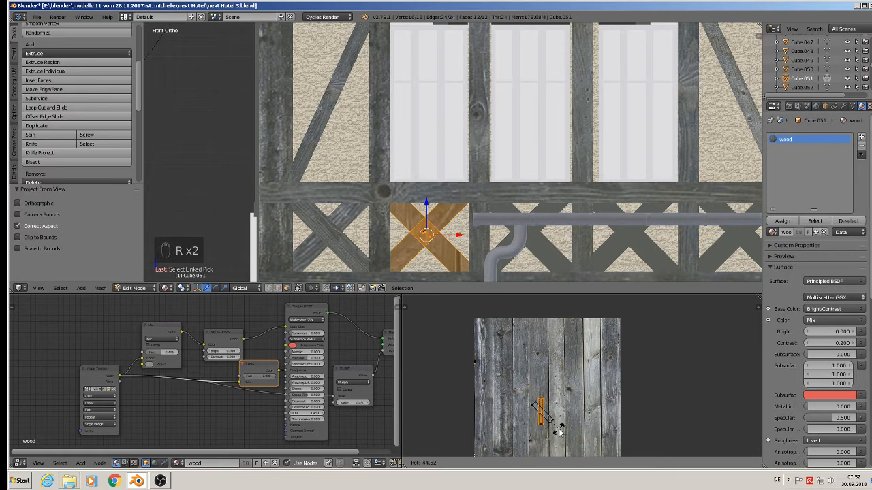
pyautogui.click(559, 430)
pyautogui.press('g')
pyautogui.click(576, 381)
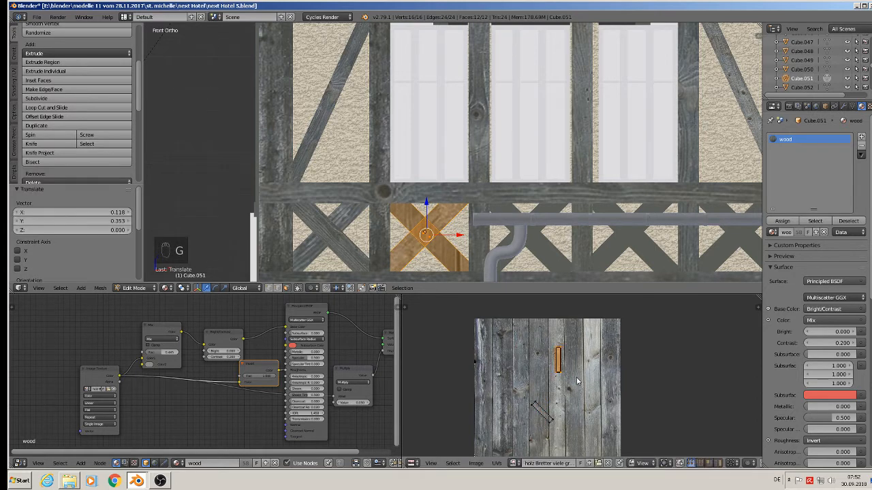
# Step: Select the other bar's UVs of the second X-brace and rotate them 47.4°
pyautogui.press('a')
pyautogui.press('a')
pyautogui.press('a')
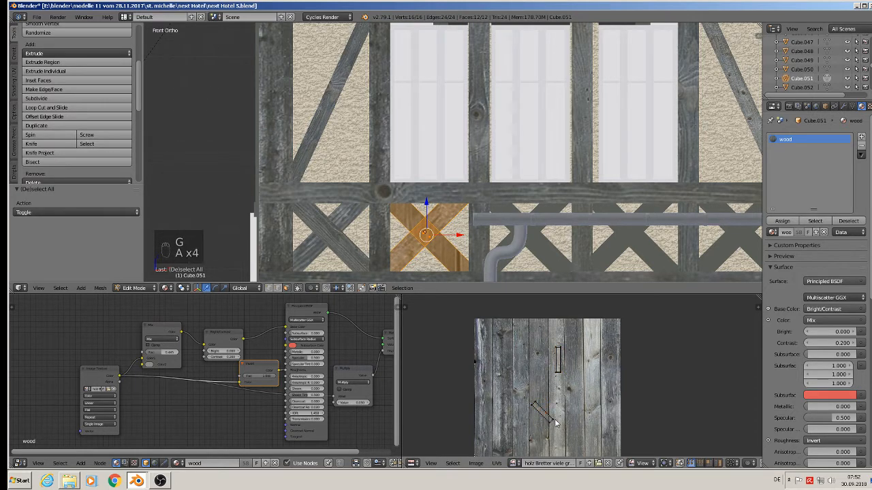
pyautogui.press('l')
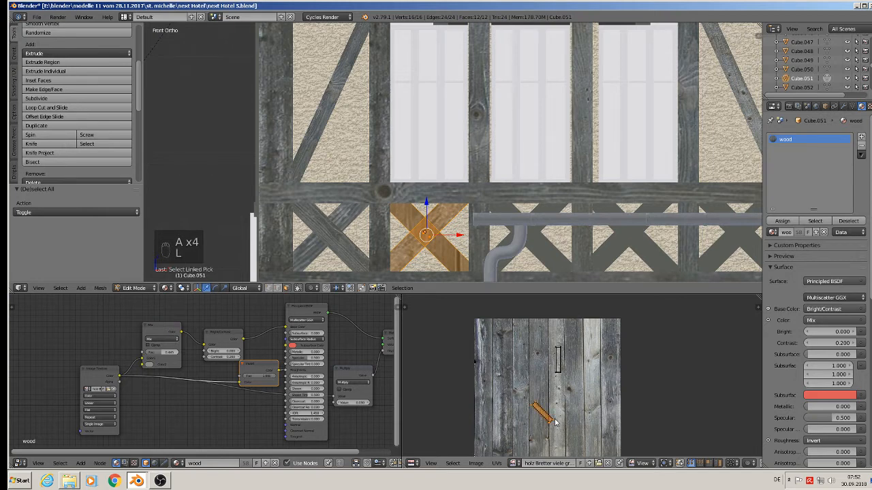
pyautogui.press('r')
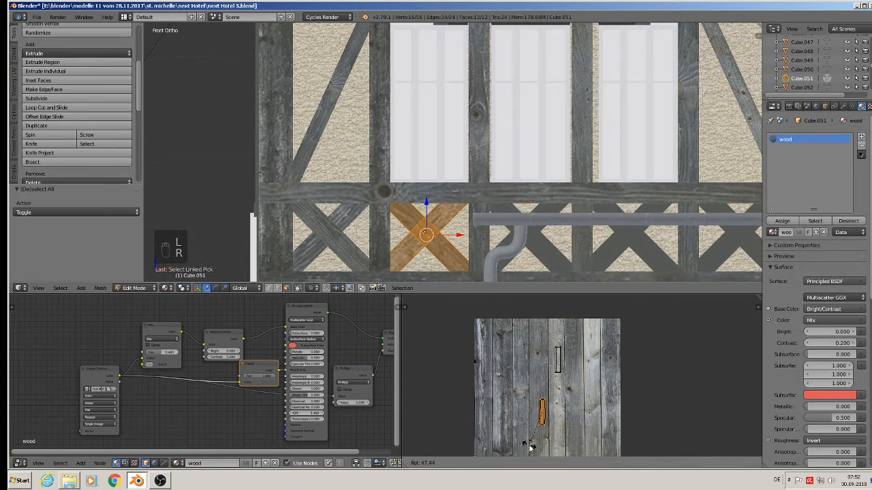
pyautogui.click(544, 430)
# Step: Move that bar's UVs onto a plank, scale them by 1.751, and leave Edit Mode
pyautogui.press('g')
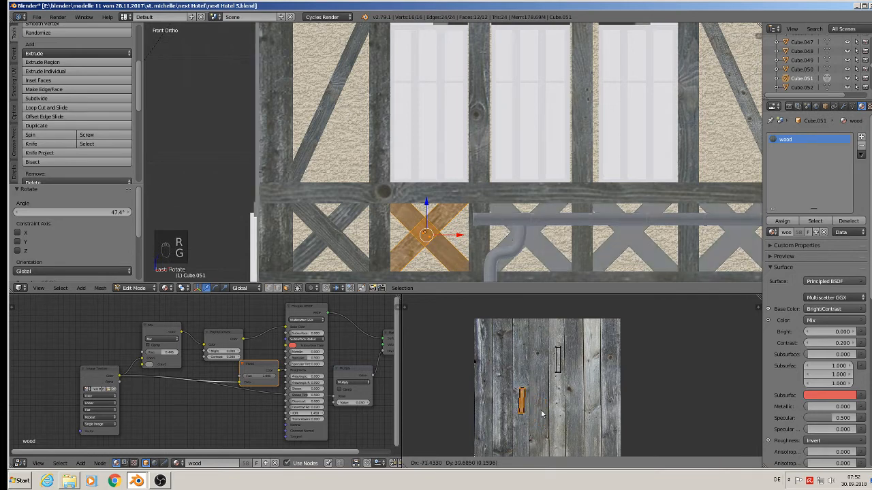
pyautogui.click(543, 423)
pyautogui.press('s')
pyautogui.click(556, 446)
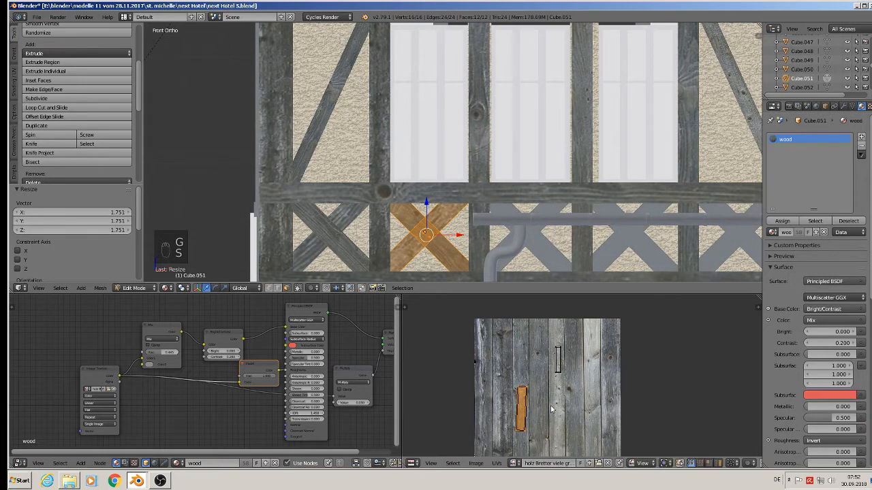
pyautogui.press('Tab')
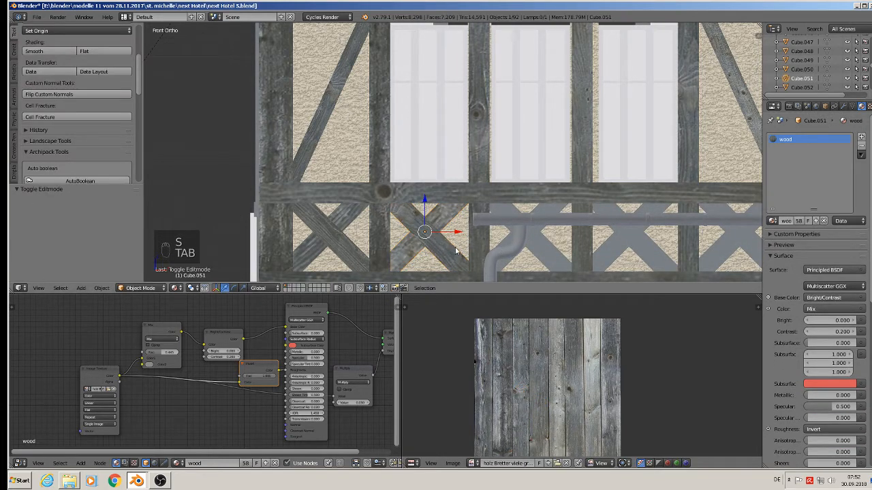
# Step: Select the third X-brace, select all its faces, and project its UVs from the front view
pyautogui.rightClick(542, 248)
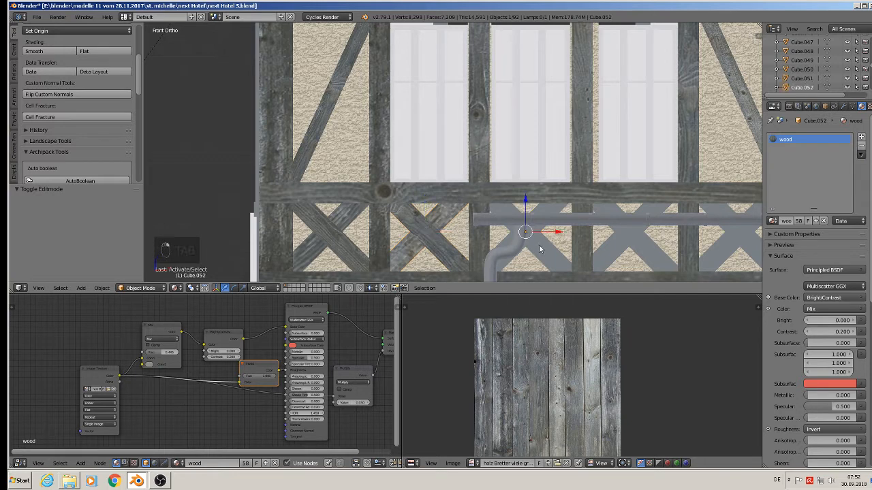
pyautogui.press('Tab')
pyautogui.press('a')
pyautogui.press('a')
pyautogui.press('a')
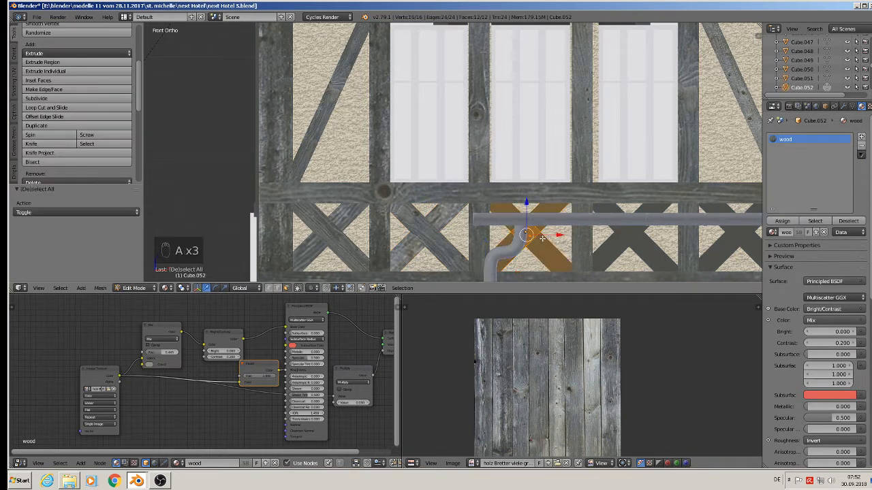
pyautogui.press('u')
pyautogui.click(542, 237)
pyautogui.moveTo(573, 376); pyautogui.dragTo(508, 351, button='middle')
# Step: Select one bar of the third X-brace's UVs, rotate it -48.2° and 2.83°, scale it by 2.619, and move it onto a plank
pyautogui.press('a')
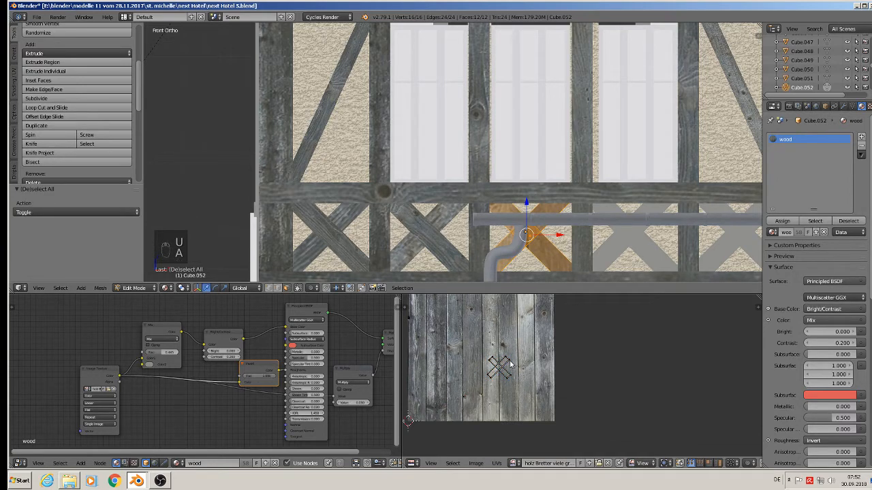
pyautogui.press('l')
pyautogui.press('r')
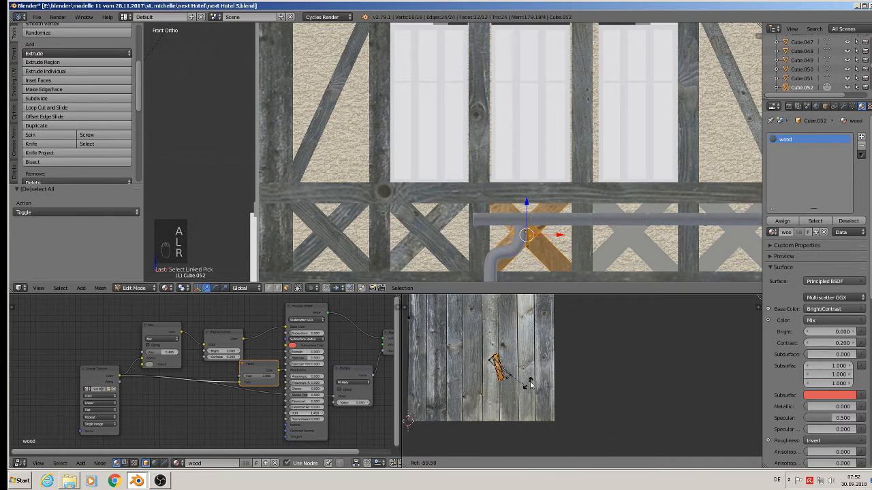
pyautogui.rightClick(525, 397)
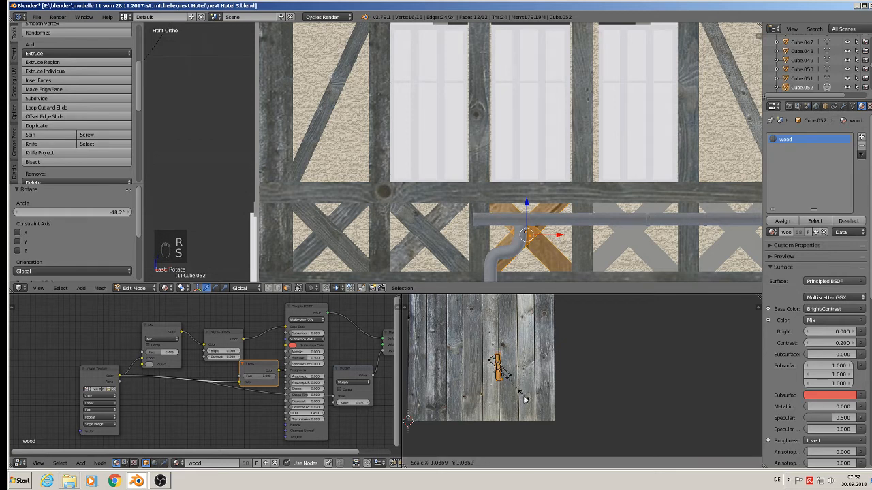
pyautogui.press('s')
pyautogui.click(561, 436)
pyautogui.press('r')
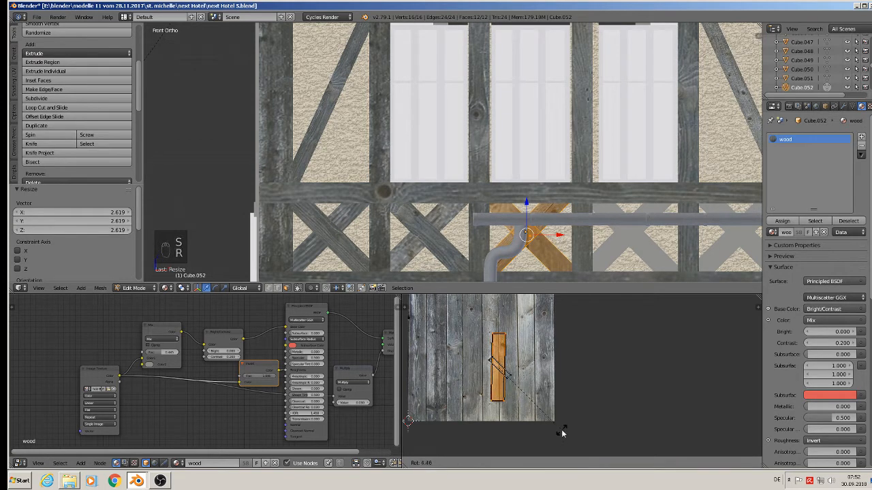
pyautogui.click(562, 430)
pyautogui.press('g')
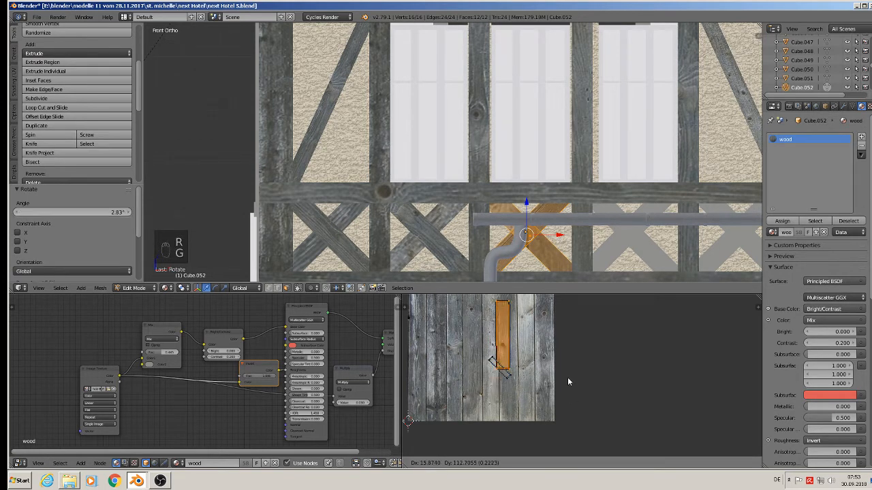
pyautogui.click(570, 376)
# Step: Select the other bar's UVs, rotate them 44°, scale by 2.527, move them onto a plank, and leave Edit Mode
pyautogui.press('Tab')
pyautogui.press('Tab')
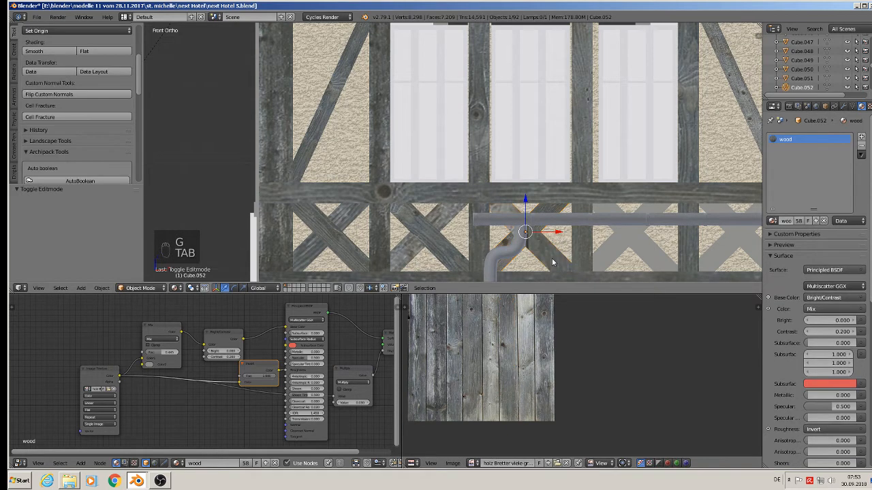
pyautogui.press('l')
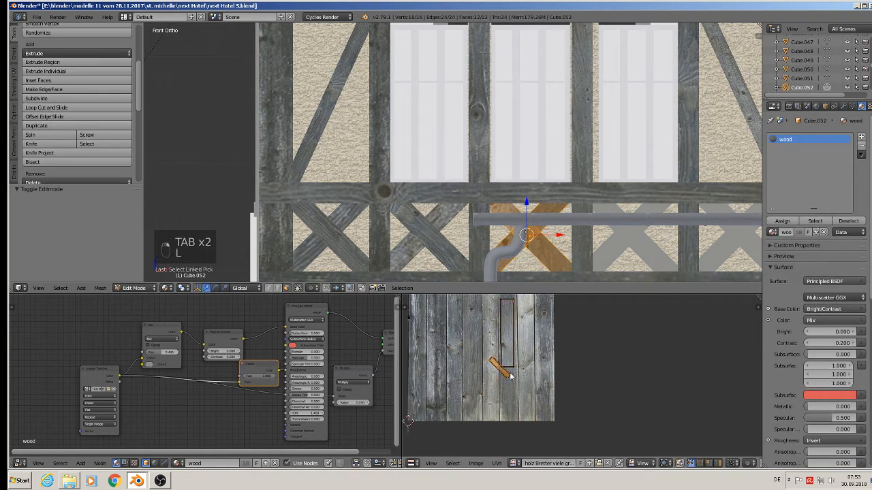
pyautogui.press('r')
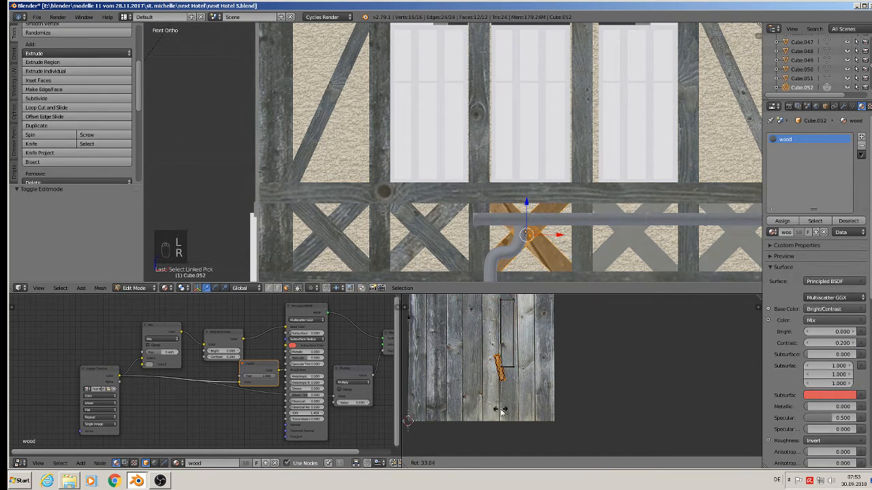
pyautogui.click(493, 407)
pyautogui.press('s')
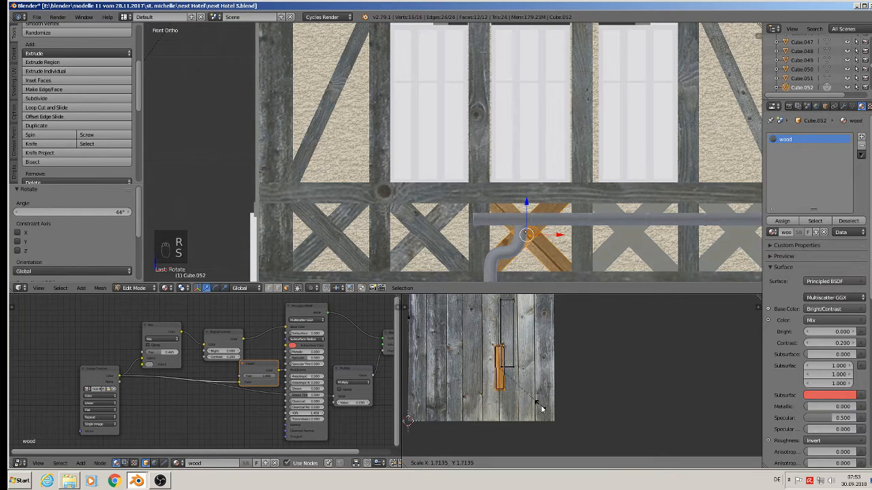
pyautogui.click(496, 325)
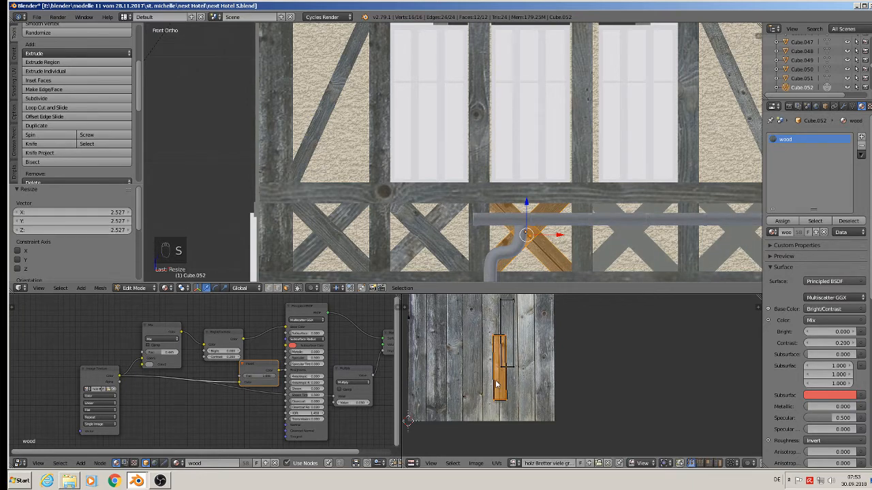
pyautogui.press('g')
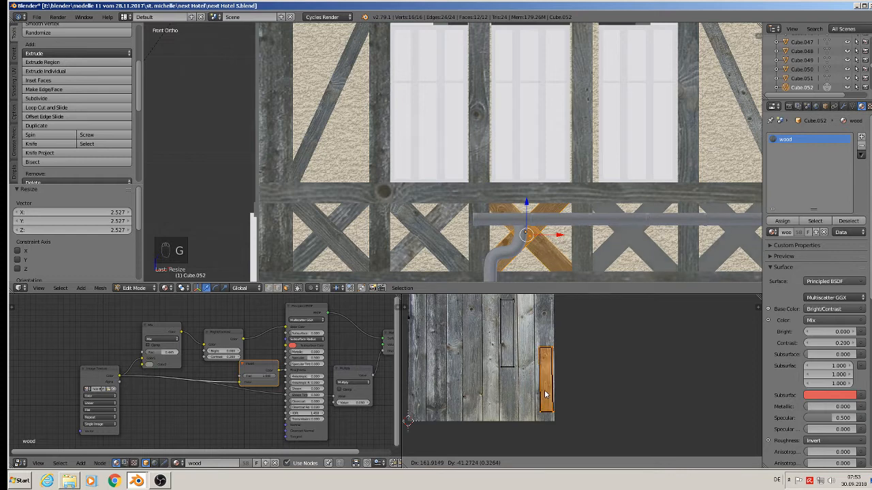
pyautogui.click(543, 393)
pyautogui.press('Tab')
# Step: Select all faces of the fourth X-brace and project its UVs from the front view
pyautogui.keyDown('shift'); pyautogui.moveTo(621, 239); pyautogui.dragTo(449, 219, button='middle'); pyautogui.keyUp('shift')
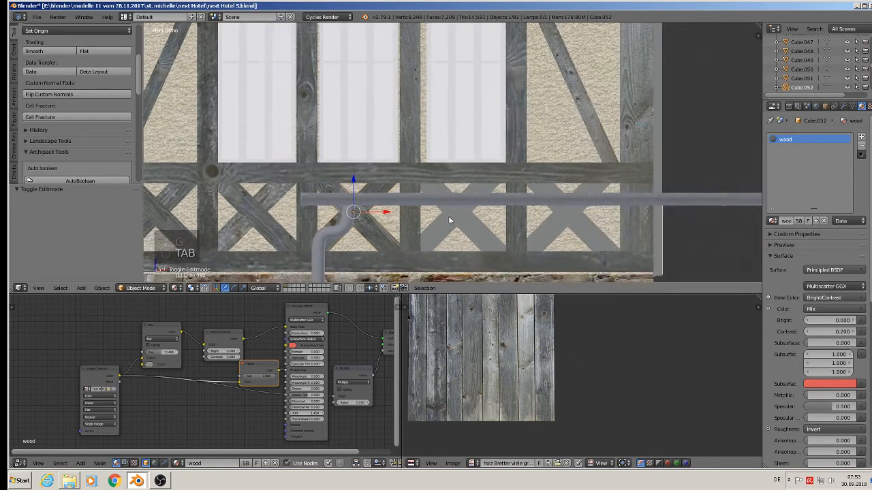
pyautogui.press('Tab')
pyautogui.press('a')
pyautogui.press('a')
pyautogui.press('a')
pyautogui.press('a')
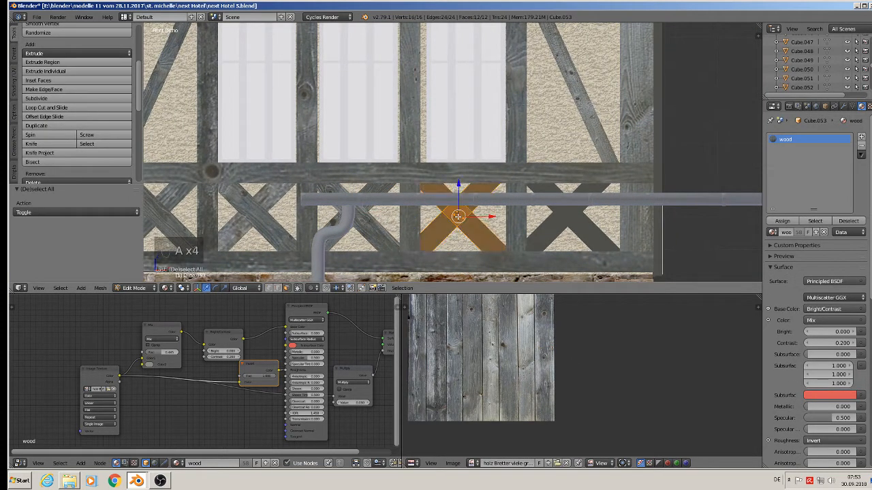
pyautogui.press('u')
pyautogui.click(459, 218)
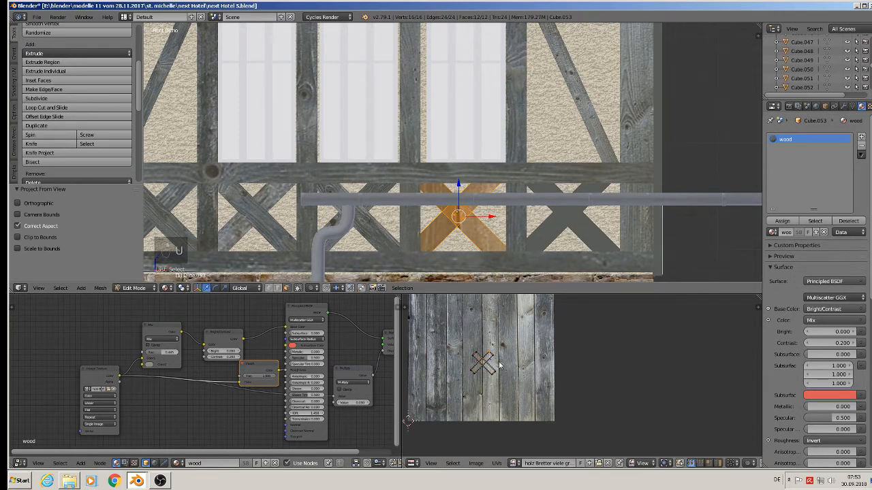
# Step: Select one bar of the fourth X-brace's UVs, rotate it -45.1°, scale it by 2.3125, and move it onto a plank
pyautogui.press('l')
pyautogui.press('r')
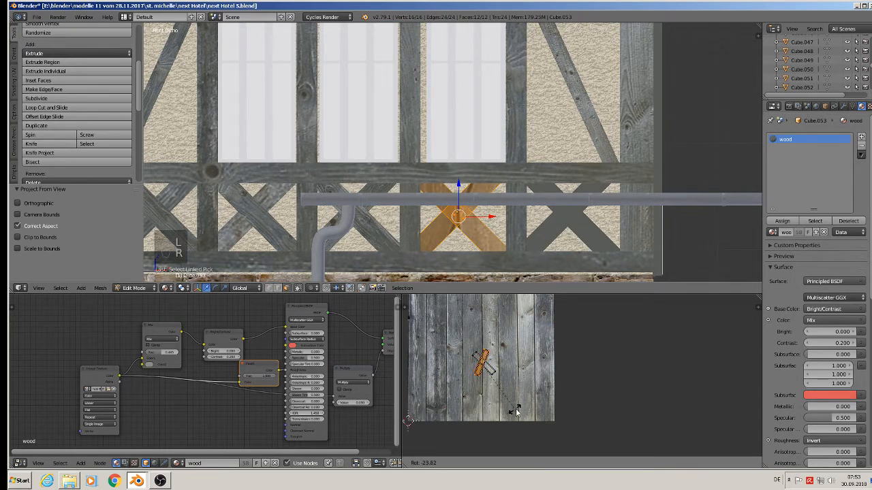
pyautogui.click(531, 402)
pyautogui.press('s')
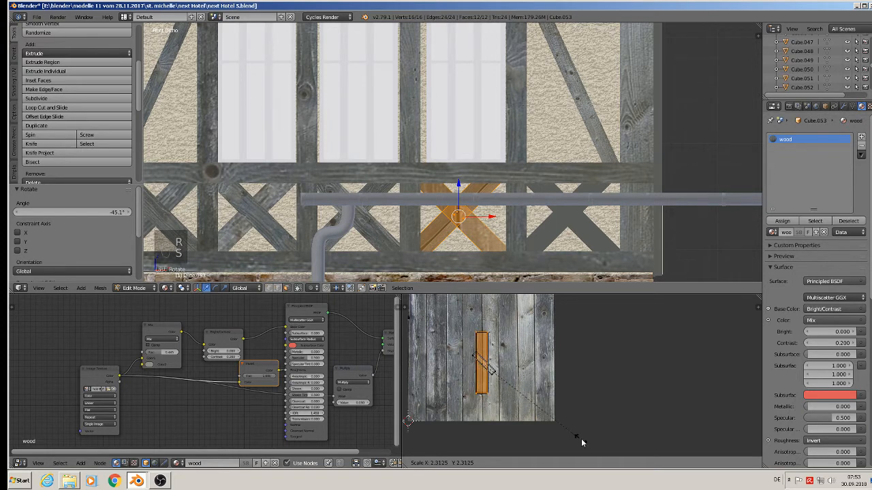
pyautogui.click(578, 431)
pyautogui.press('g')
pyautogui.click(497, 386)
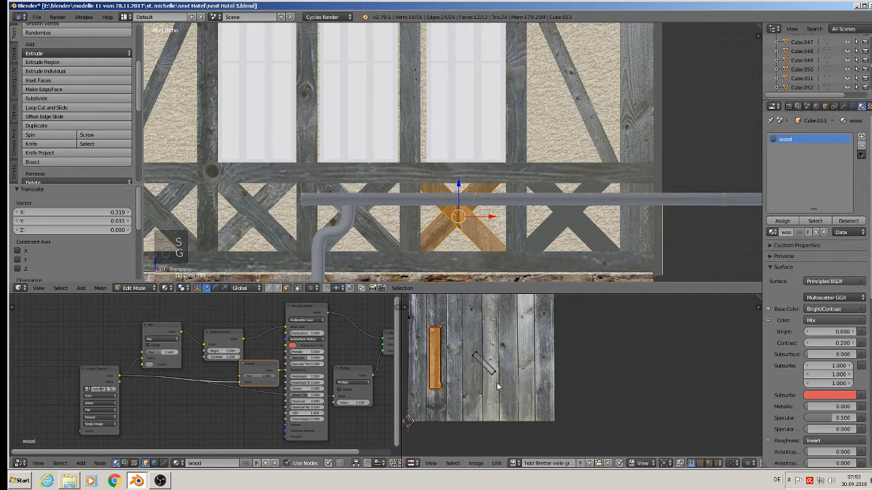
# Step: Select the other bar's UVs, rotate them 43.8°, scale by 2.355, move them onto a plank, and leave Edit Mode
pyautogui.press('a')
pyautogui.press('l')
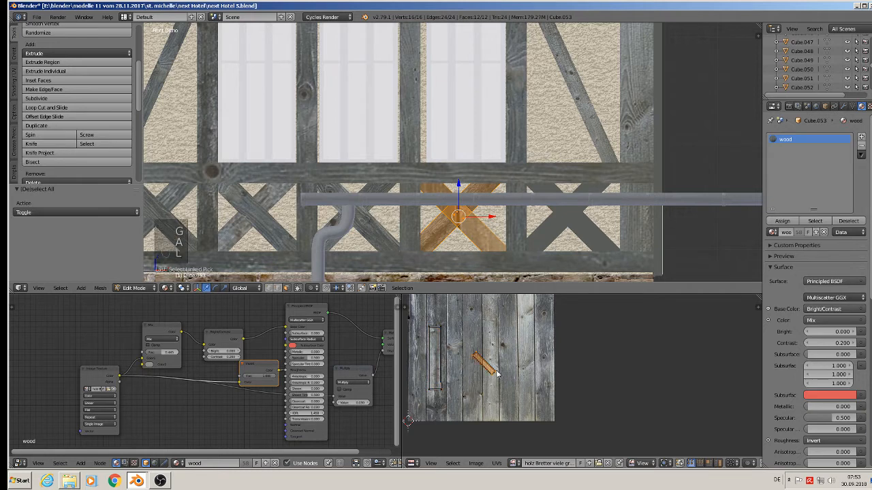
pyautogui.press('r')
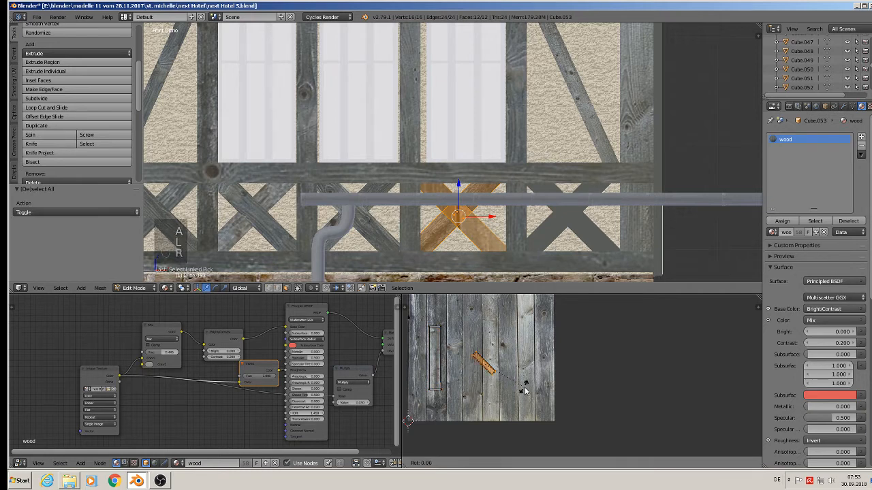
pyautogui.click(497, 406)
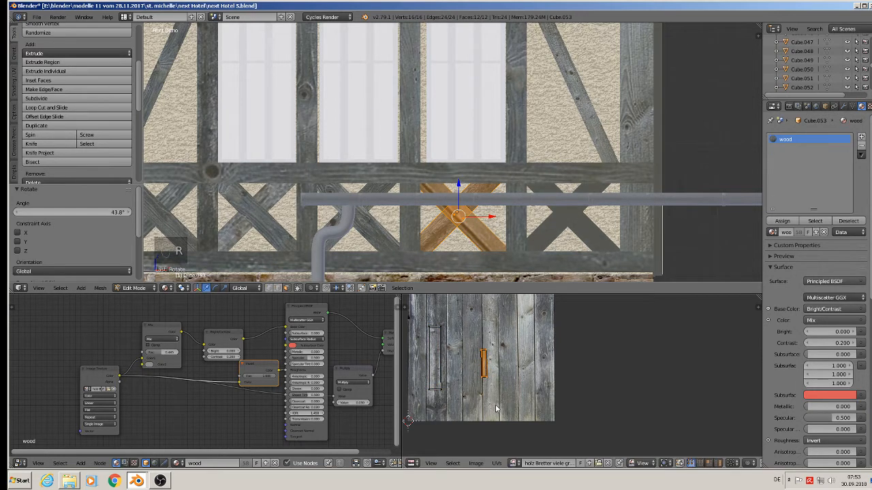
pyautogui.press('s')
pyautogui.click(538, 422)
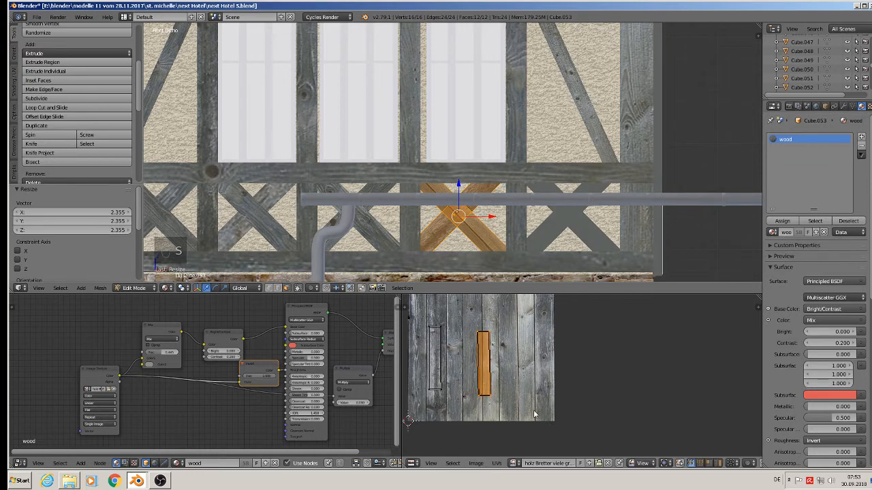
pyautogui.press('g')
pyautogui.click(524, 409)
pyautogui.press('Tab')
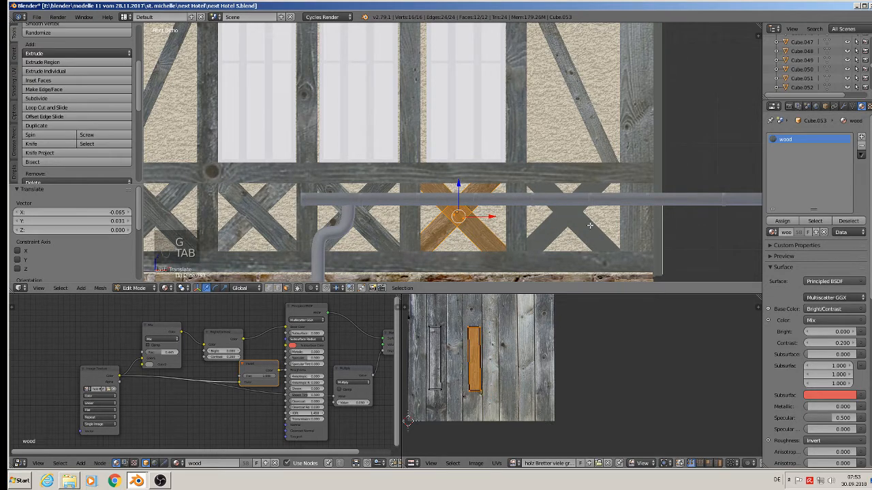
# Step: Select the fifth X-brace, select all its faces, and project its UVs from the front view
pyautogui.press('Tab')
pyautogui.rightClick(572, 222)
pyautogui.press('Tab')
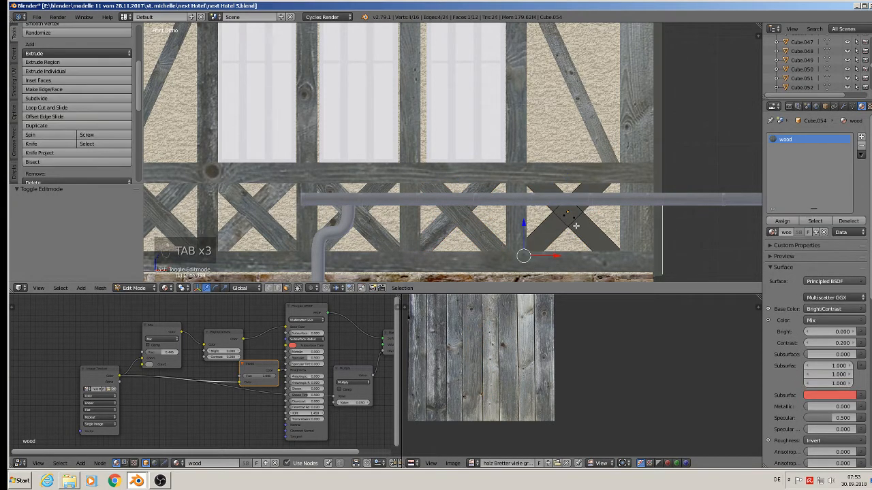
pyautogui.press('a')
pyautogui.press('a')
pyautogui.press('u')
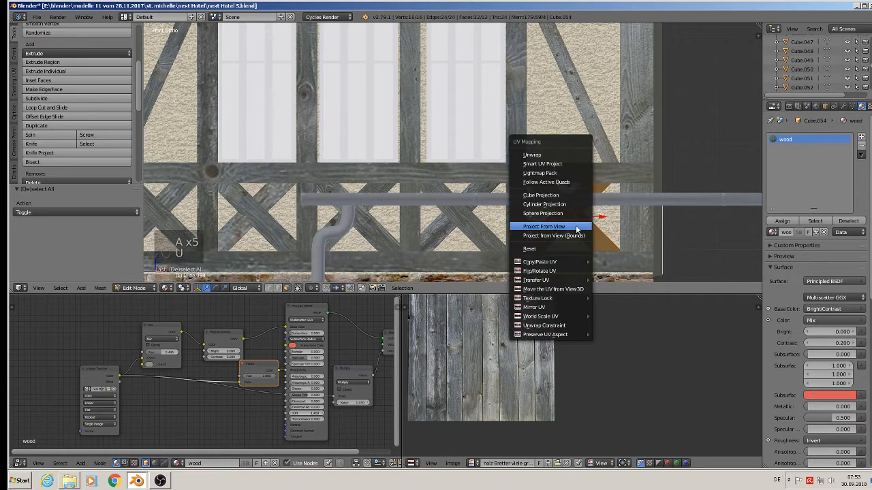
pyautogui.click(576, 229)
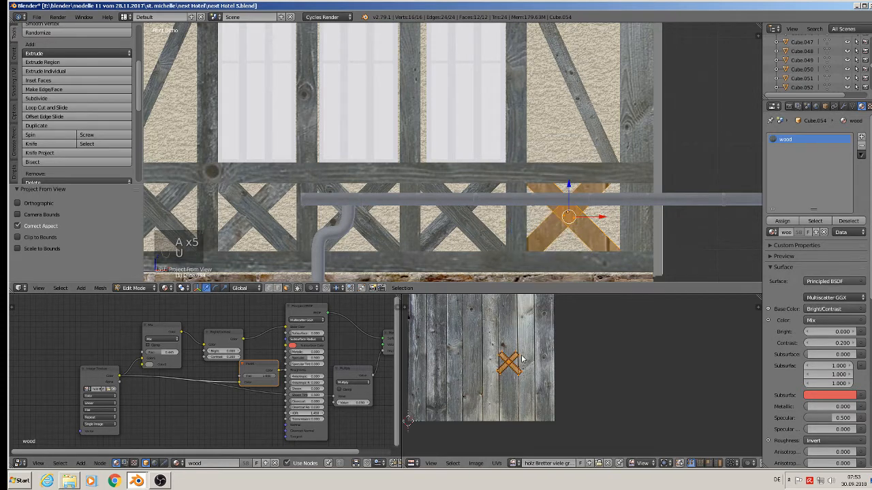
# Step: Select one bar of the fifth X-brace's UVs, rotate it -45.4°, scale it by 2.857, and move it onto a plank
pyautogui.press('a')
pyautogui.press('l')
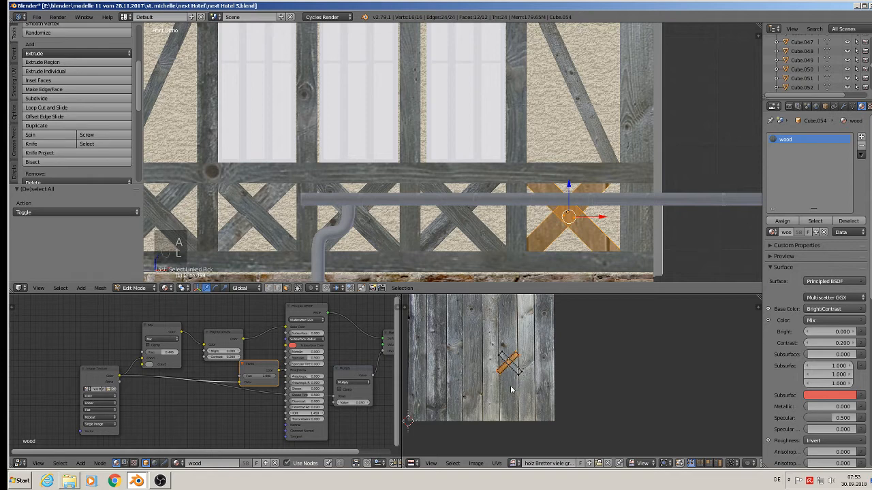
pyautogui.press('r')
pyautogui.click(536, 389)
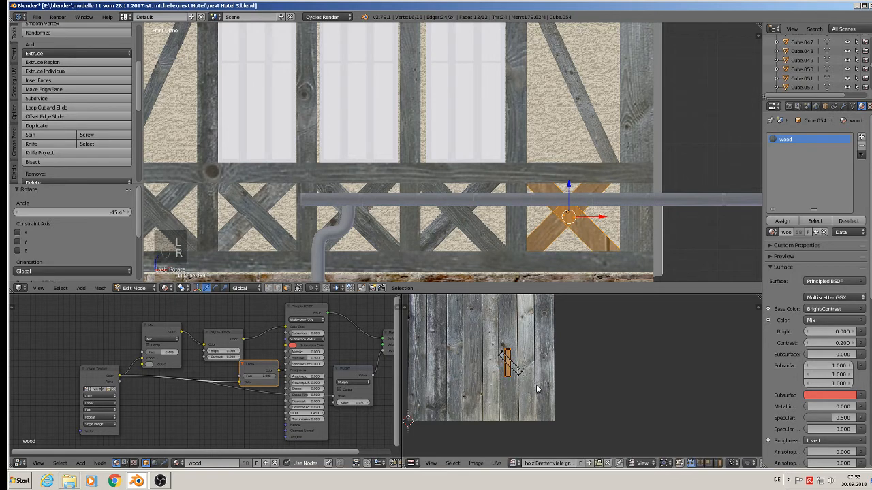
pyautogui.press('s')
pyautogui.click(568, 451)
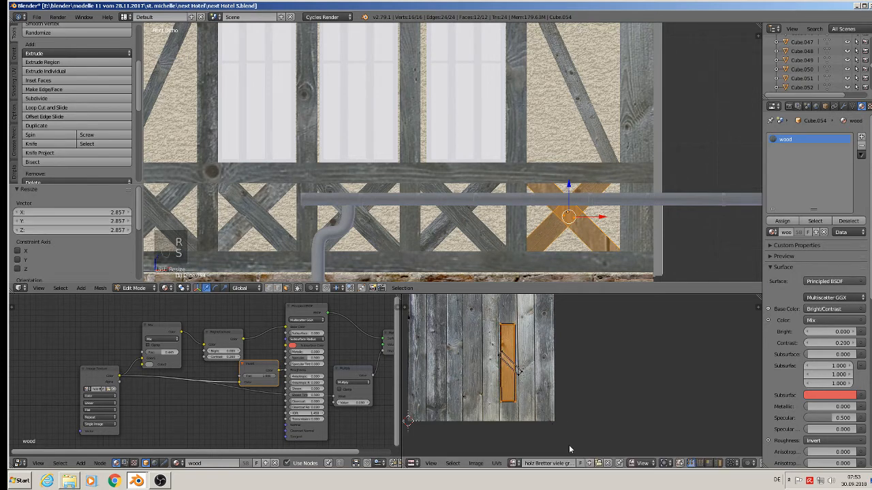
pyautogui.press('g')
pyautogui.click(515, 374)
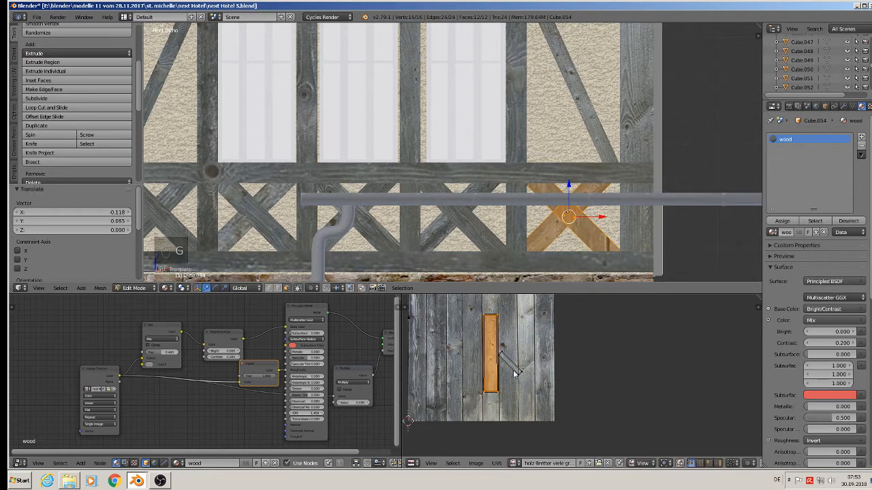
# Step: Select the other bar of the fifth X-brace's UVs, rotate it 44.2°, scale it by 2.135, move it onto a plank, and leave Edit Mode
pyautogui.press('a')
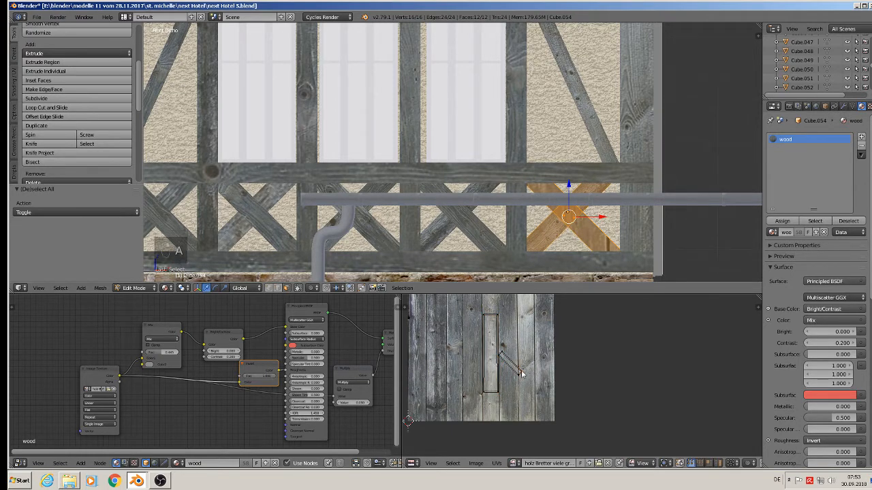
pyautogui.press('l')
pyautogui.press('r')
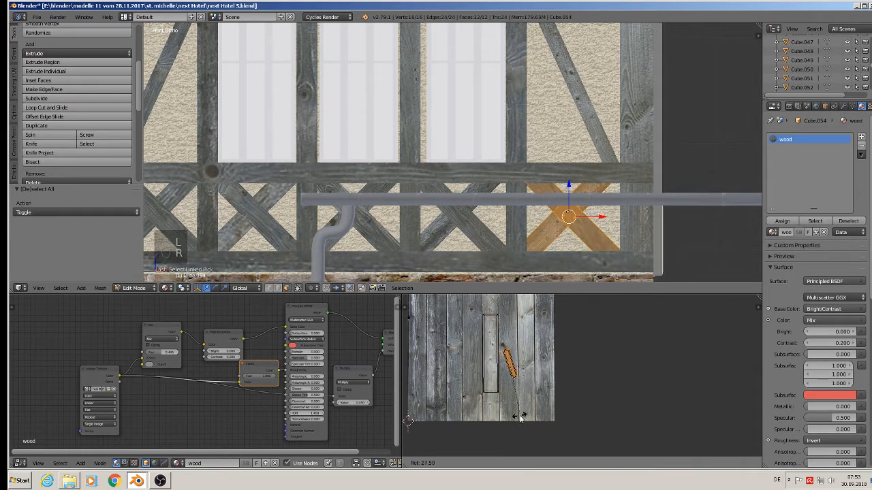
pyautogui.click(504, 418)
pyautogui.press('s')
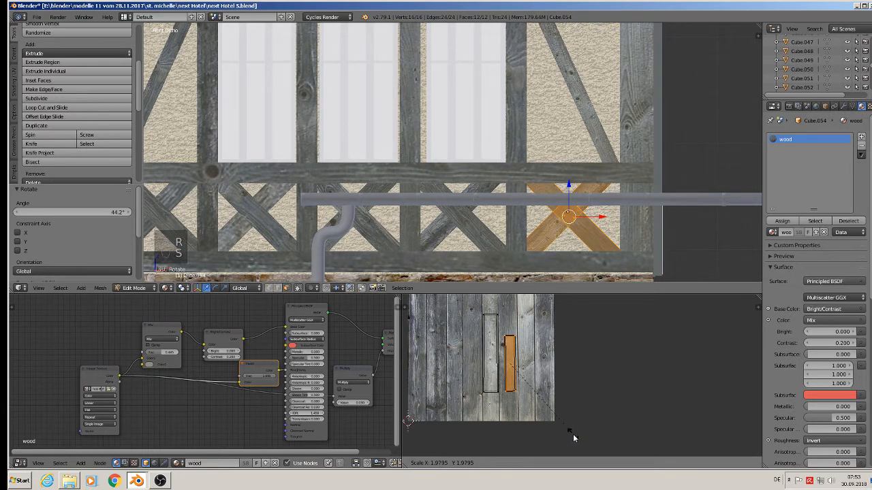
pyautogui.click(578, 440)
pyautogui.press('g')
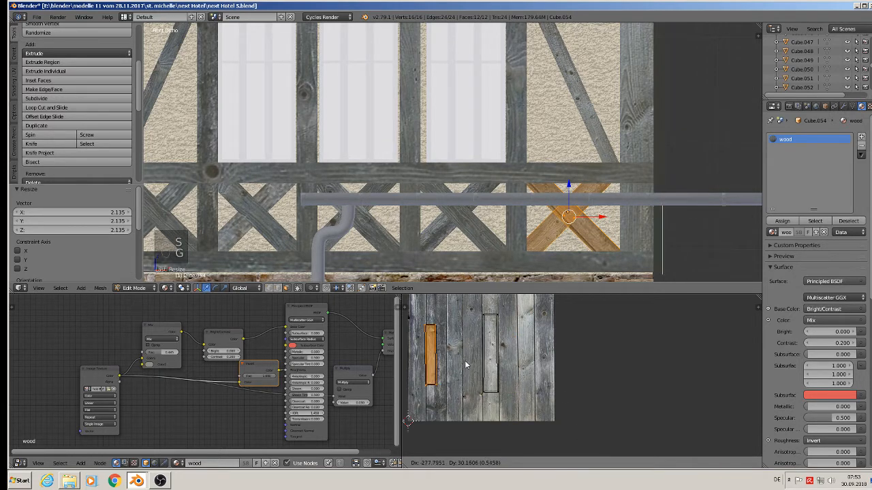
pyautogui.click(474, 337)
pyautogui.press('a')
pyautogui.scroll(-3, 548, 198)
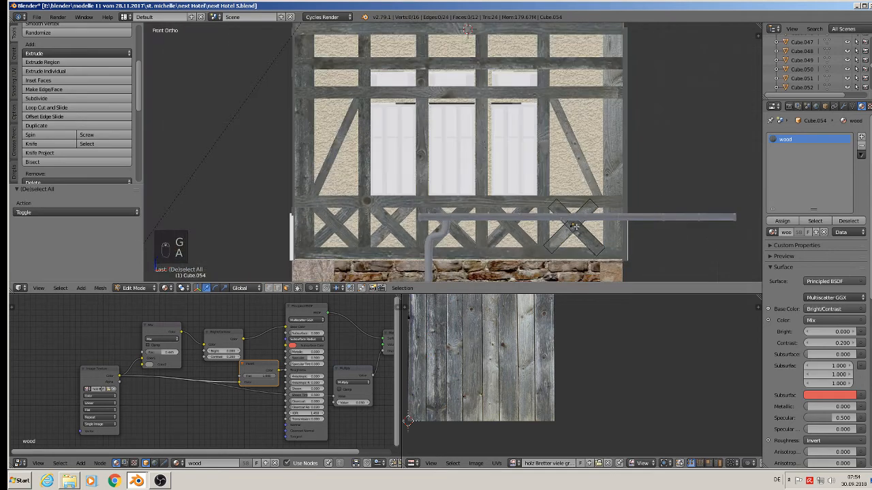
pyautogui.press('Tab')
# Step: Save the file
pyautogui.scroll(-2, 548, 195)
pyautogui.scroll(-1, 547, 195)
pyautogui.keyDown('shift'); pyautogui.moveTo(548, 194); pyautogui.dragTo(463, 127, button='middle'); pyautogui.keyUp('shift')
pyautogui.scroll(2, 459, 134)
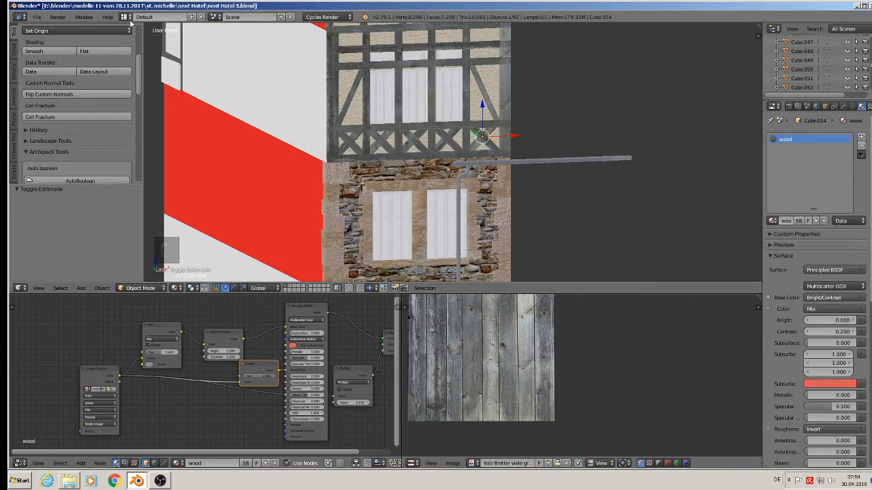
pyautogui.click(42, 17)
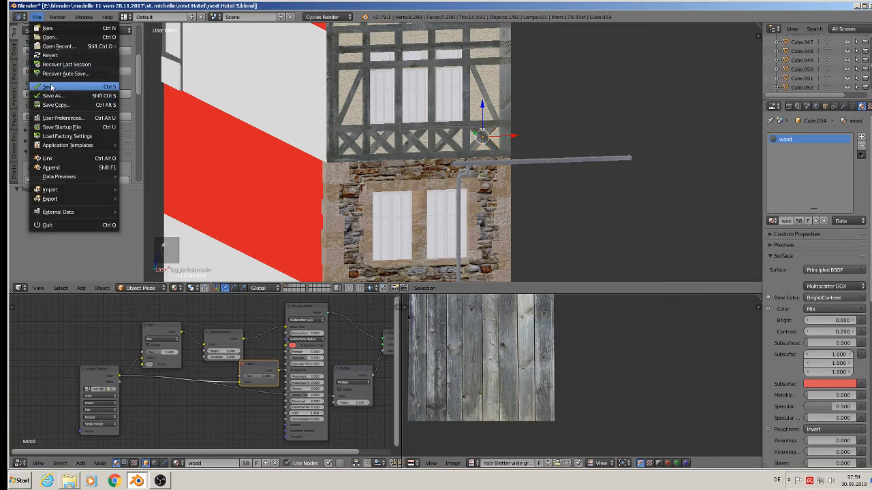
pyautogui.click(76, 89)
# Step: Select the hotel's side wall object, enter Edit Mode, and select its striped faces on the long side
pyautogui.scroll(-5, 371, 107)
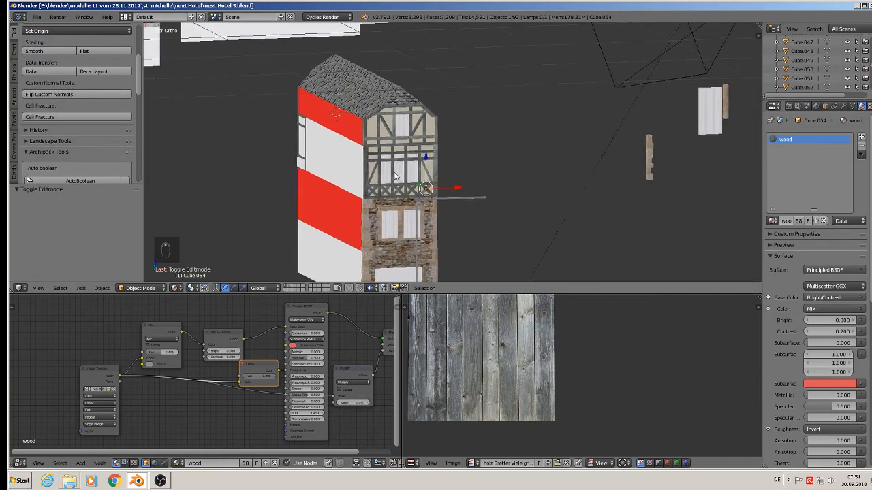
pyautogui.moveTo(414, 159); pyautogui.dragTo(547, 162, button='middle')
pyautogui.scroll(3, 546, 162)
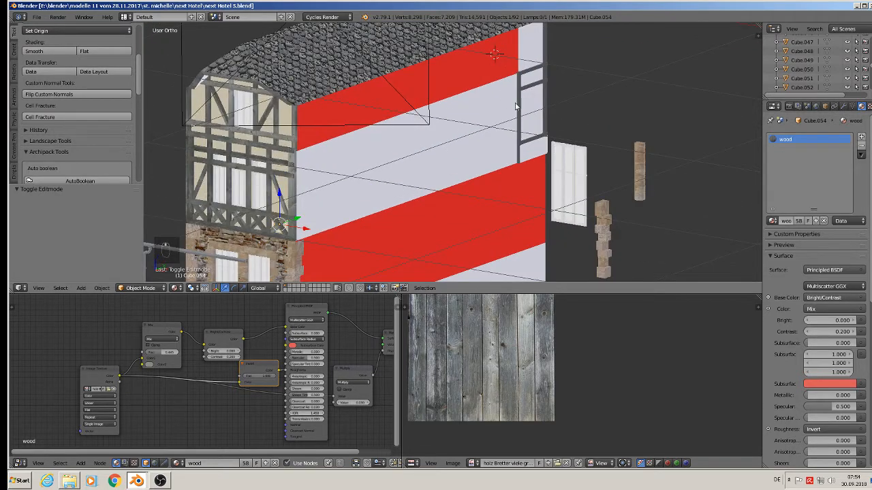
pyautogui.scroll(-3, 487, 196)
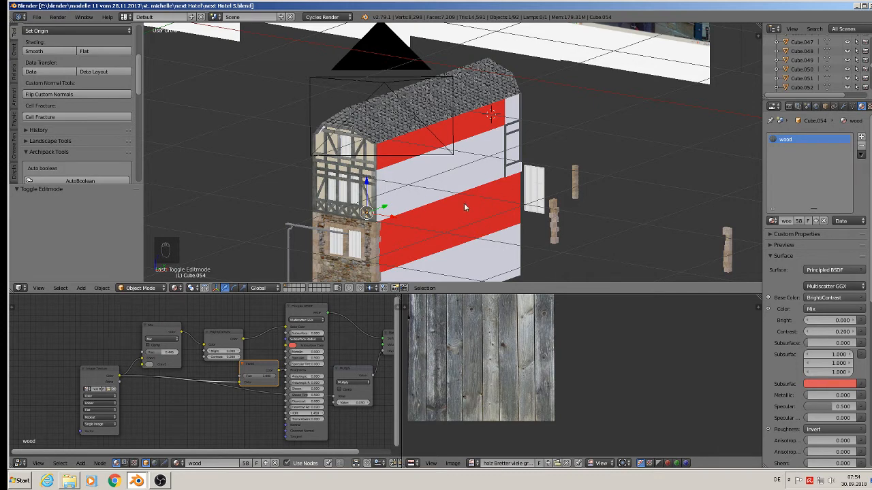
pyautogui.scroll(1, 463, 201)
pyautogui.scroll(-2, 459, 192)
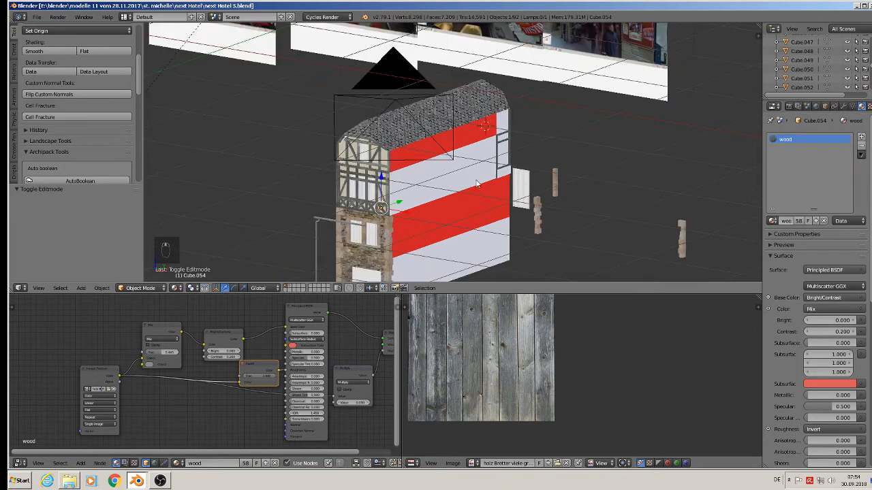
pyautogui.rightClick(458, 144)
pyautogui.press('Tab')
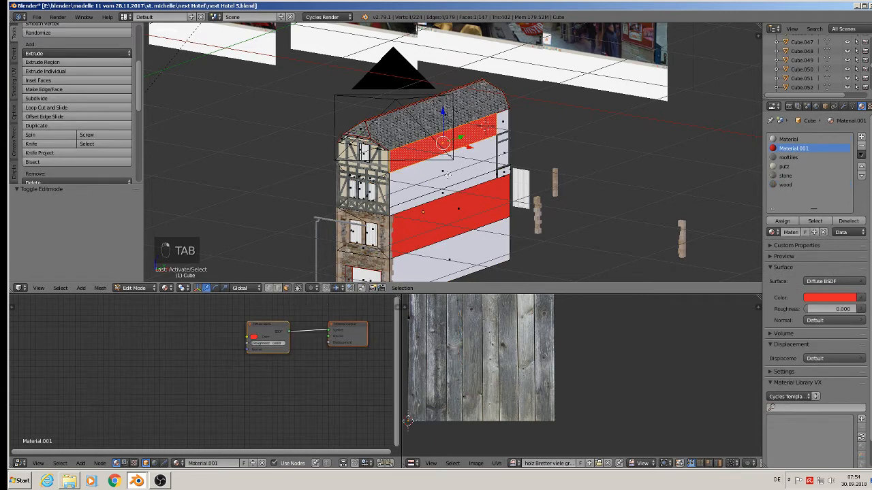
pyautogui.keyDown('shift'); pyautogui.rightClick(446, 173); pyautogui.keyUp('shift')
pyautogui.keyDown('shift'); pyautogui.rightClick(443, 195); pyautogui.keyUp('shift')
pyautogui.keyDown('shift'); pyautogui.rightClick(450, 215); pyautogui.keyUp('shift')
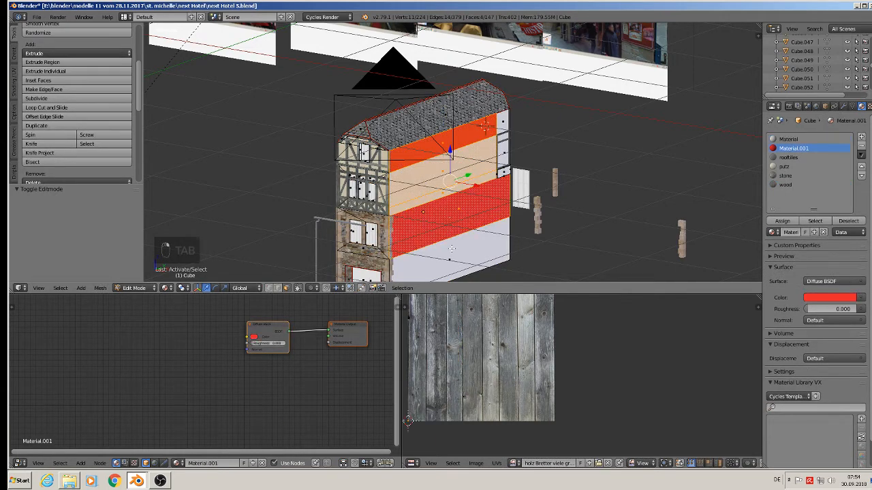
pyautogui.keyDown('shift'); pyautogui.rightClick(455, 262); pyautogui.keyUp('shift')
# Step: Add the remaining side wall faces to the selection from the right view and assign them the putz material
pyautogui.moveTo(562, 273); pyautogui.dragTo(496, 247, button='middle')
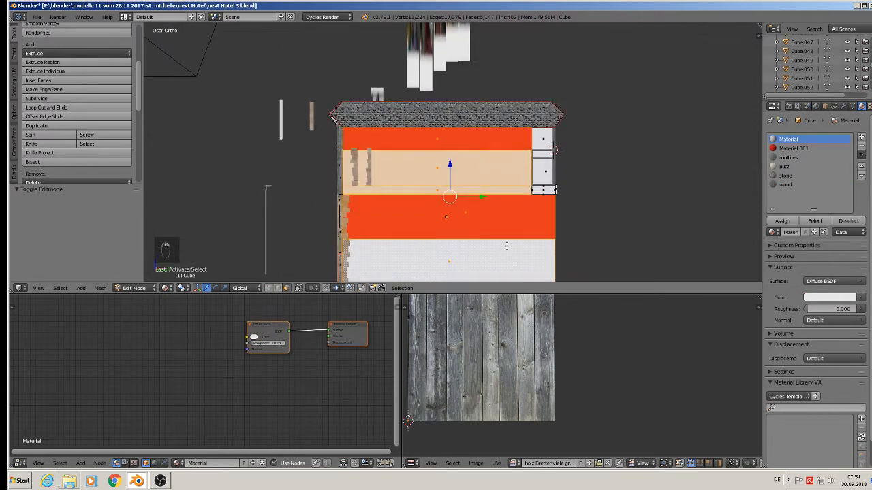
pyautogui.press('KP_3')
pyautogui.moveTo(479, 196); pyautogui.dragTo(647, 208, button='middle')
pyautogui.keyDown('shift'); pyautogui.rightClick(434, 161); pyautogui.keyUp('shift')
pyautogui.keyDown('shift'); pyautogui.rightClick(416, 187); pyautogui.keyUp('shift')
pyautogui.keyDown('shift'); pyautogui.rightClick(407, 223); pyautogui.keyUp('shift')
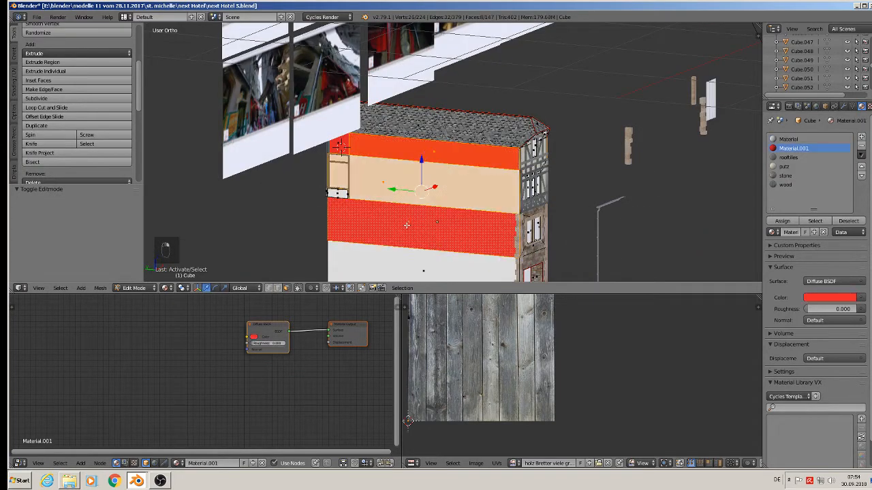
pyautogui.keyDown('shift'); pyautogui.rightClick(385, 266); pyautogui.keyUp('shift')
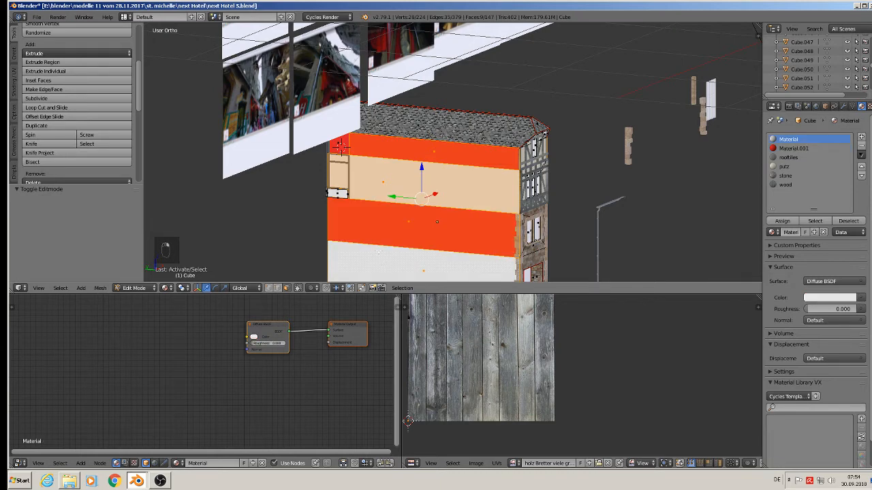
pyautogui.moveTo(385, 218); pyautogui.dragTo(433, 198, button='middle')
pyautogui.scroll(5, 363, 170)
pyautogui.scroll(1, 344, 181)
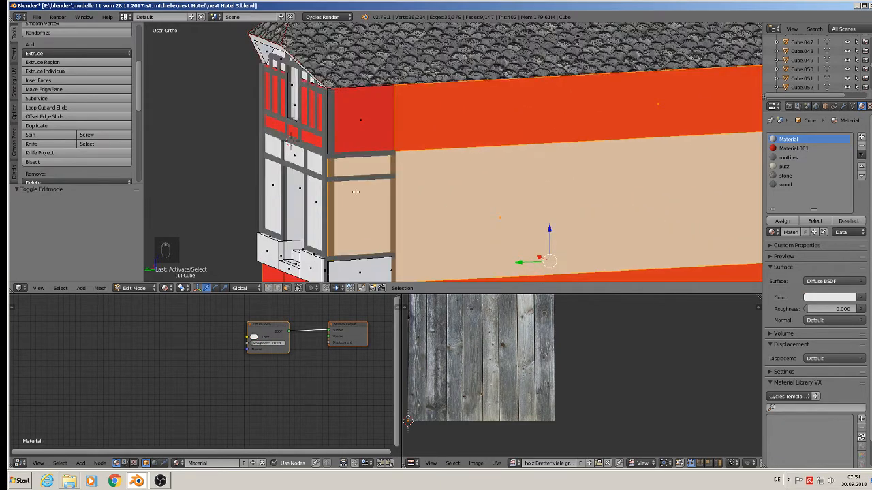
pyautogui.keyDown('shift'); pyautogui.moveTo(526, 249); pyautogui.dragTo(505, 117, button='middle'); pyautogui.keyUp('shift')
pyautogui.scroll(-2, 532, 126)
pyautogui.scroll(-3, 579, 141)
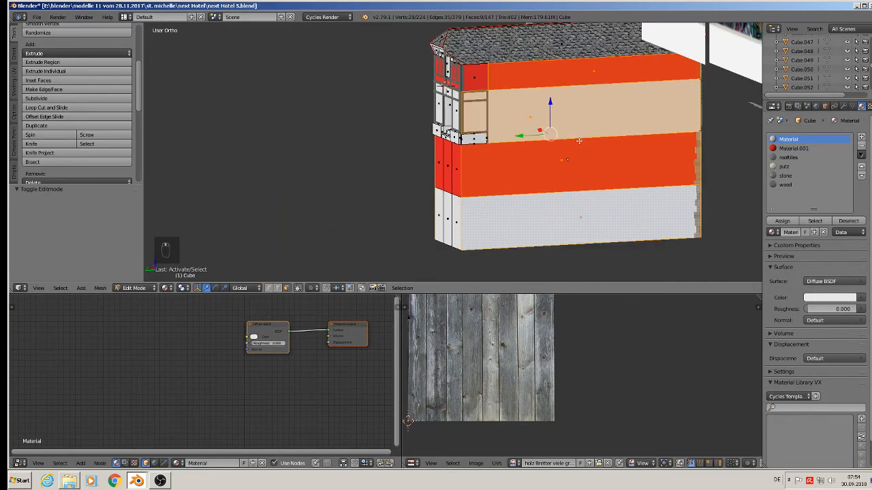
pyautogui.moveTo(606, 145); pyautogui.dragTo(392, 141, button='middle')
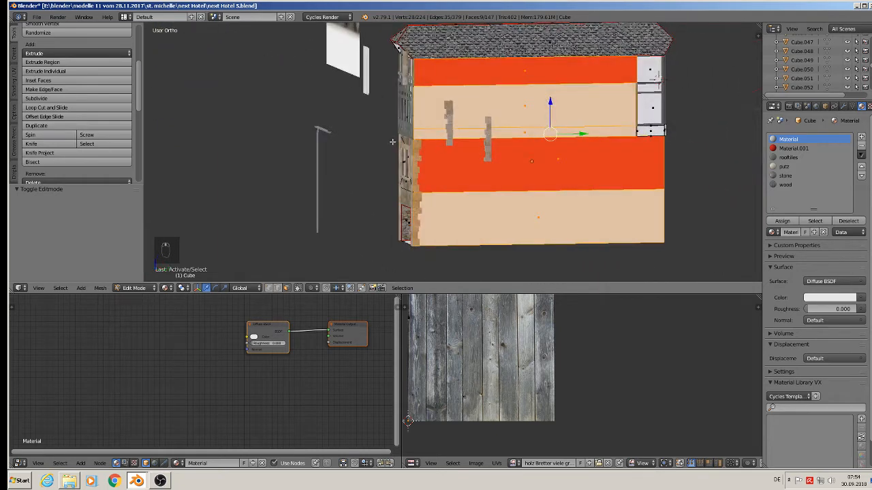
pyautogui.press('KP_3')
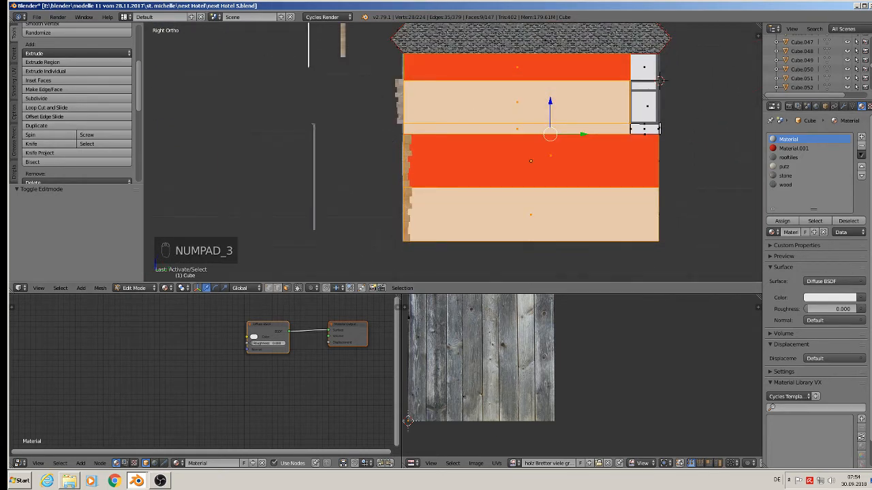
pyautogui.click(796, 168)
pyautogui.click(783, 221)
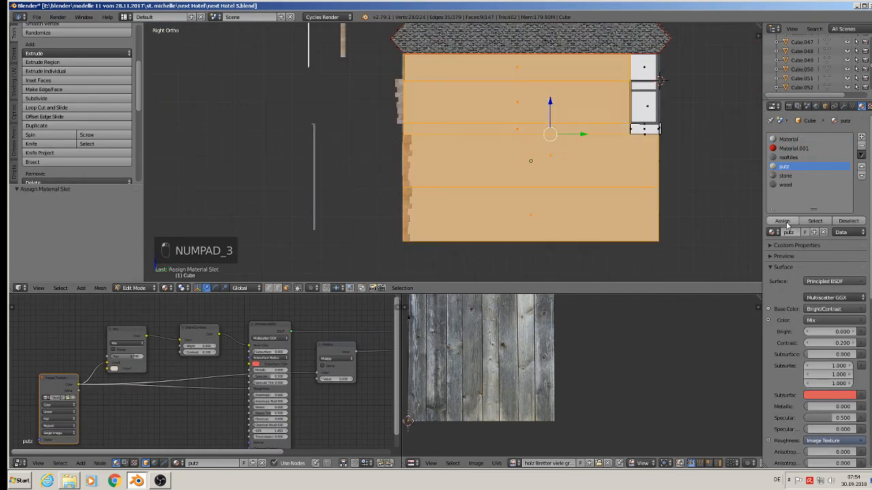
# Step: Project the selected side wall faces' UVs from the view, scale them by about 1.53, and leave Edit Mode
pyautogui.scroll(5, 504, 88)
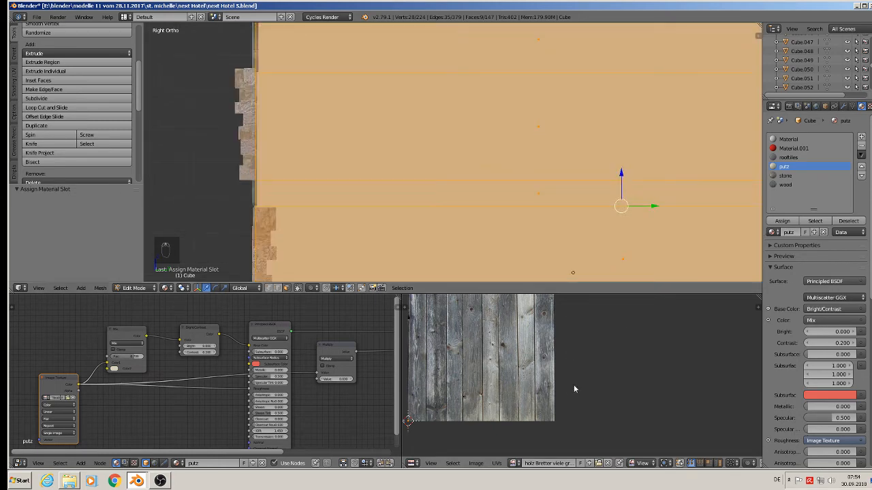
pyautogui.press('u')
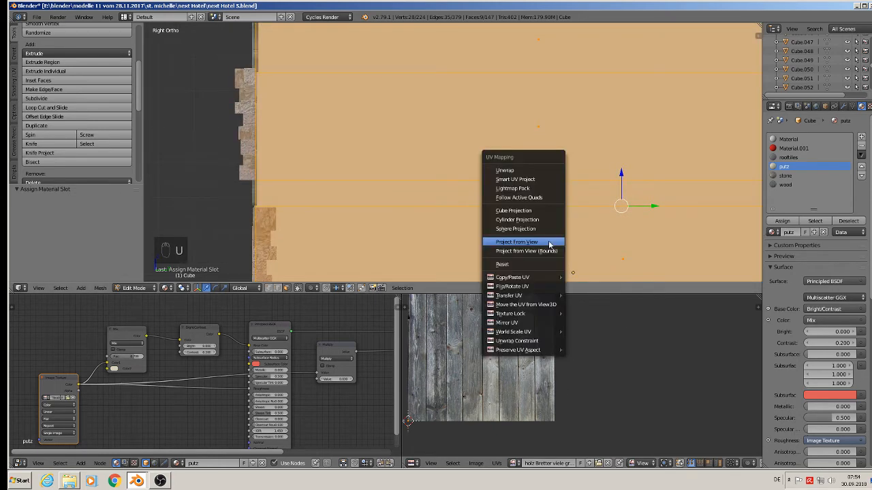
pyautogui.click(551, 240)
pyautogui.press('s')
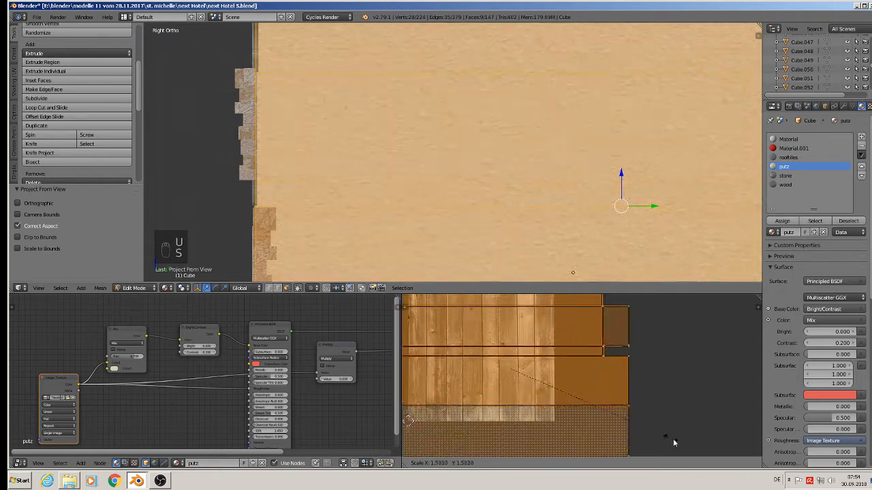
pyautogui.click(446, 343)
pyautogui.scroll(-4, 361, 102)
pyautogui.press('Tab')
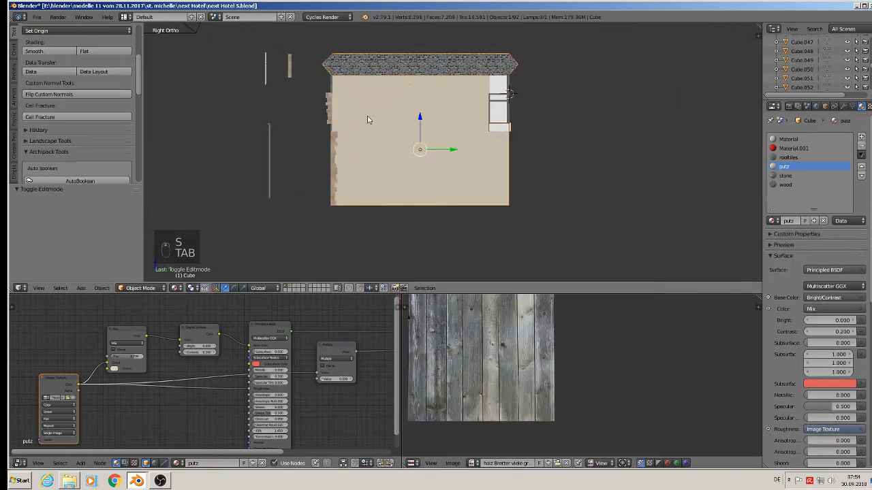
# Step: Save the file again
pyautogui.moveTo(365, 116); pyautogui.dragTo(572, 131, button='middle')
pyautogui.scroll(3, 433, 133)
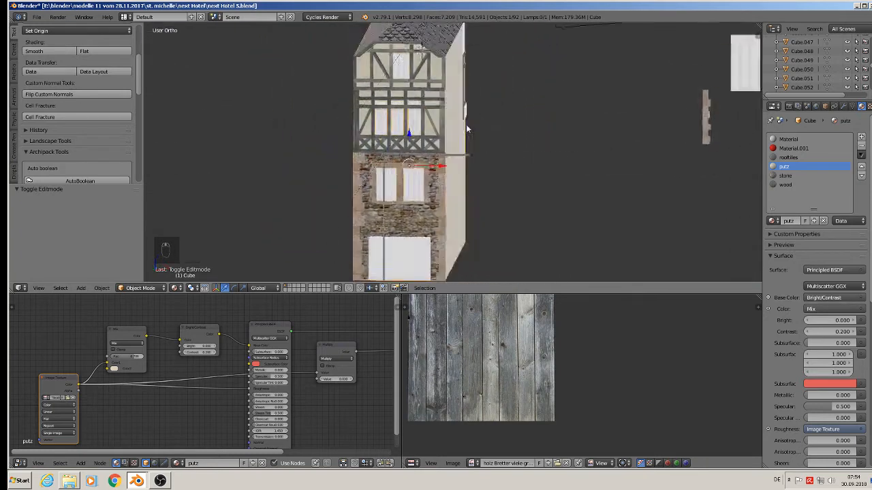
pyautogui.click(36, 16)
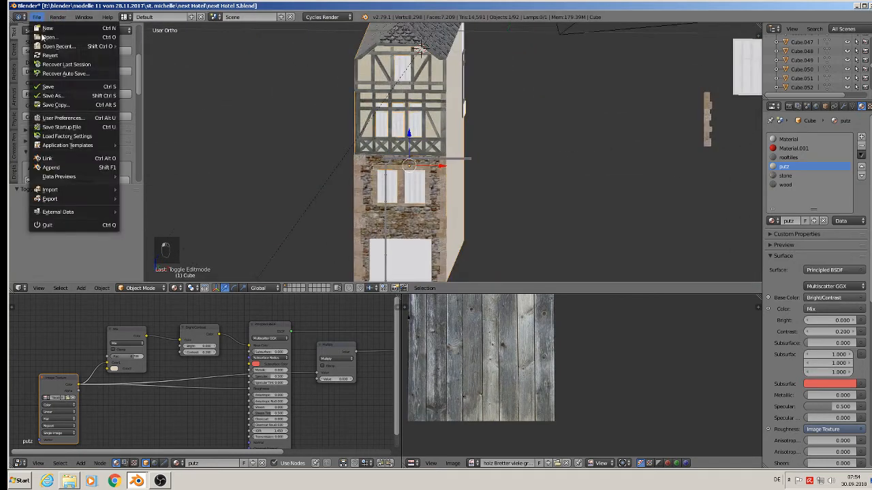
pyautogui.click(49, 87)
# Step: Save the project under the new name next Hotel 6.blend
pyautogui.scroll(-3, 436, 135)
pyautogui.keyDown('shift'); pyautogui.moveTo(563, 125); pyautogui.dragTo(480, 168, button='middle'); pyautogui.keyUp('shift')
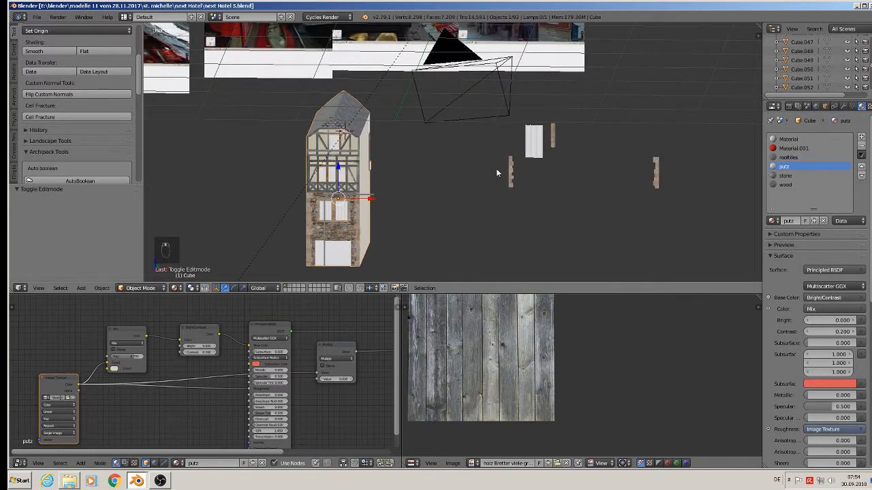
pyautogui.click(36, 16)
pyautogui.click(56, 96)
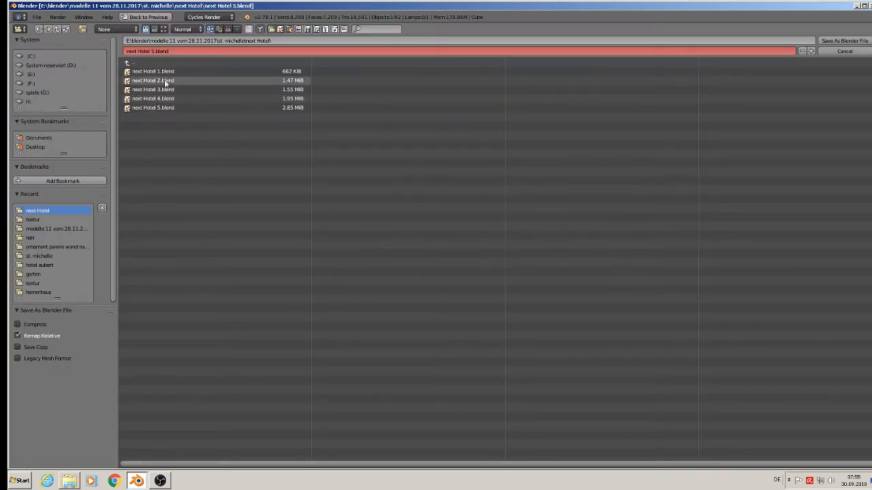
pyautogui.click(155, 50)
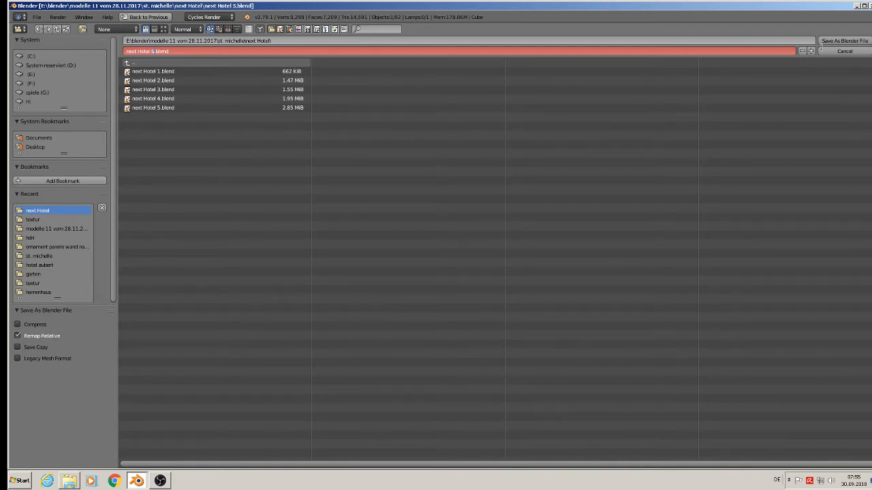
pyautogui.click(859, 40)
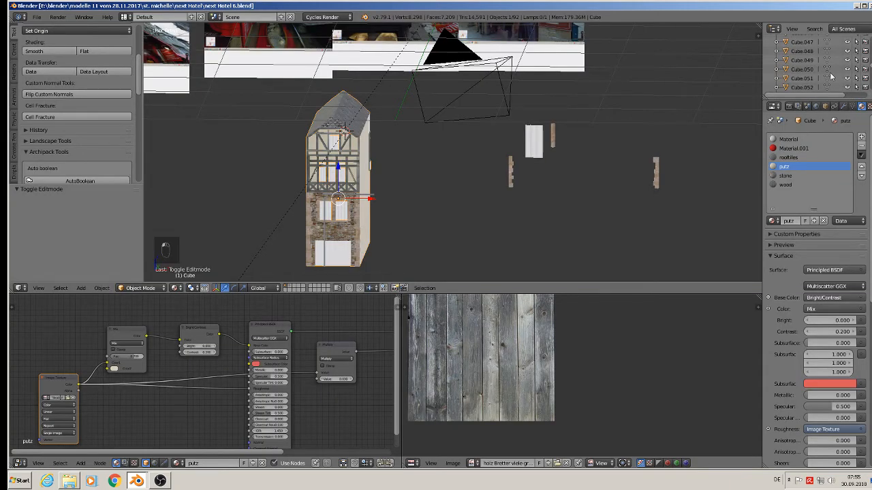
# Step: Move the loose window object standing beside the building to another layer
pyautogui.rightClick(542, 139)
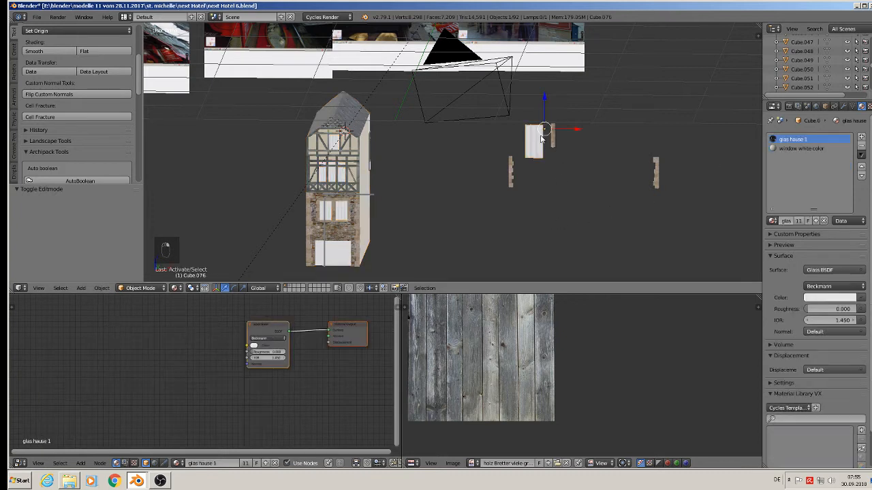
pyautogui.press('m')
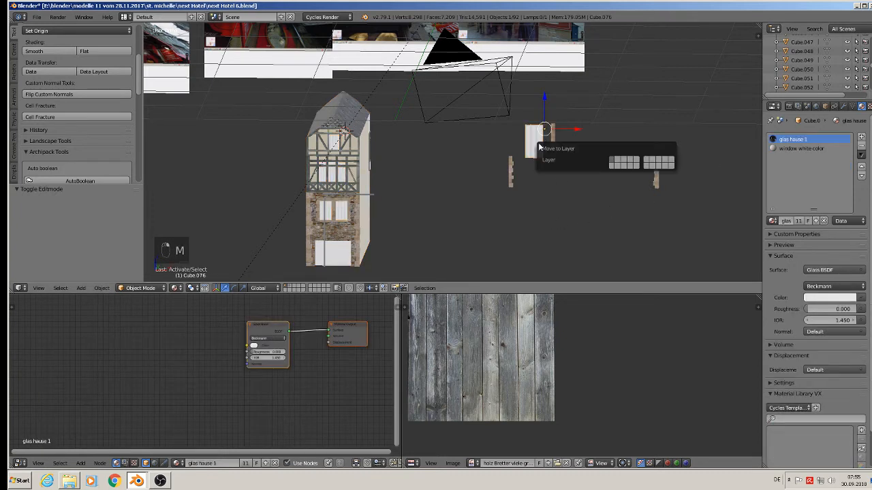
pyautogui.click(617, 163)
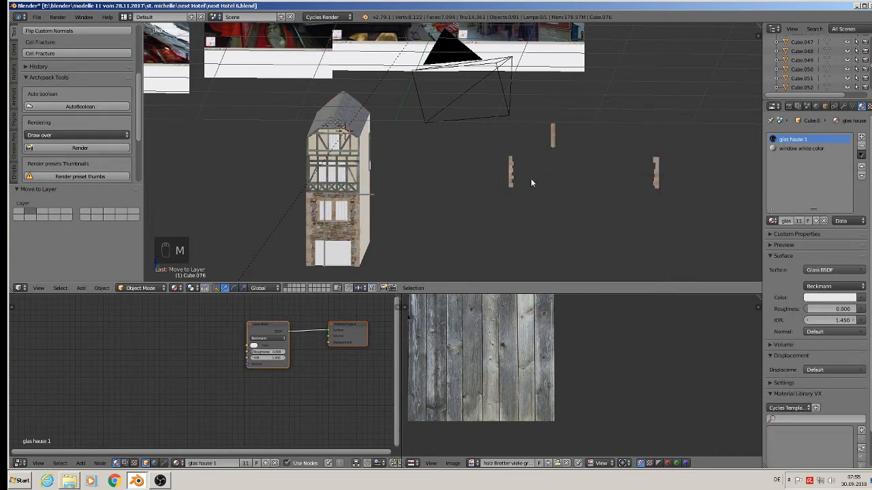
# Step: Move the loose stone pillar piece next to it to another layer as well
pyautogui.rightClick(531, 179)
pyautogui.press('m')
pyautogui.click(592, 185)
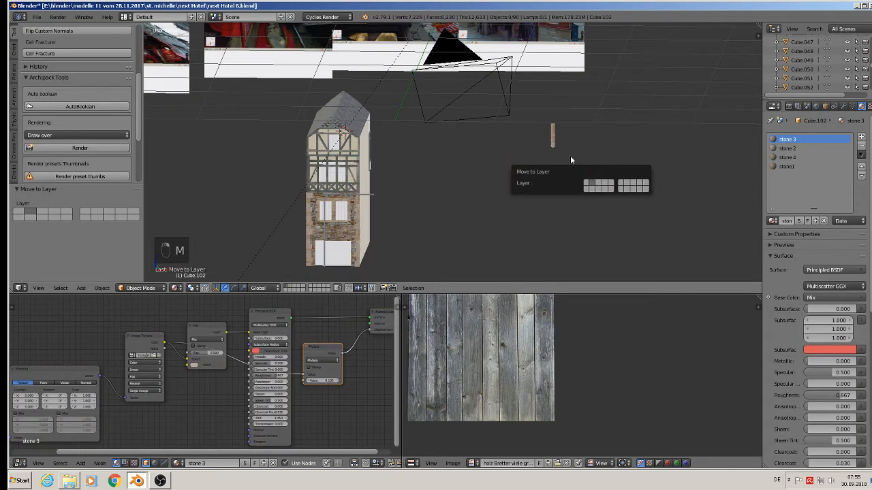
# Step: Move the thin cylinder object standing beside the building to another layer
pyautogui.rightClick(553, 128)
pyautogui.press('m')
pyautogui.click(627, 152)
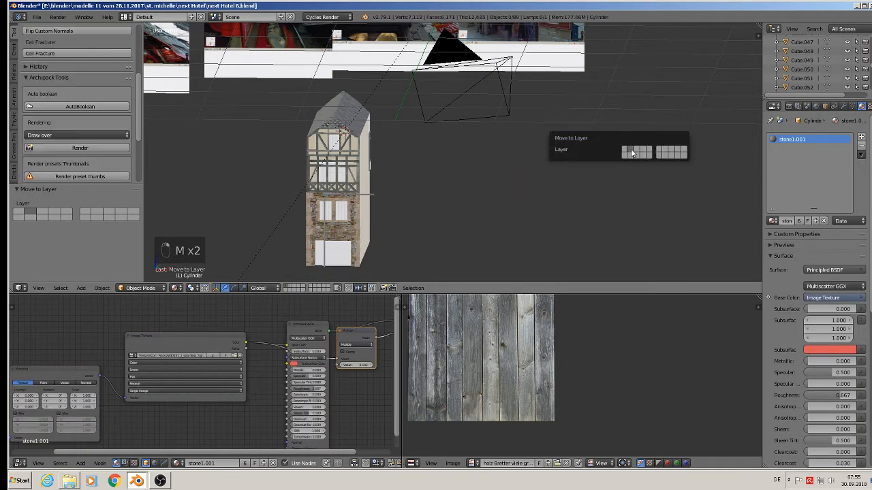
pyautogui.scroll(-3, 428, 223)
pyautogui.moveTo(424, 222); pyautogui.dragTo(361, 227, button='middle')
pyautogui.scroll(3, 361, 227)
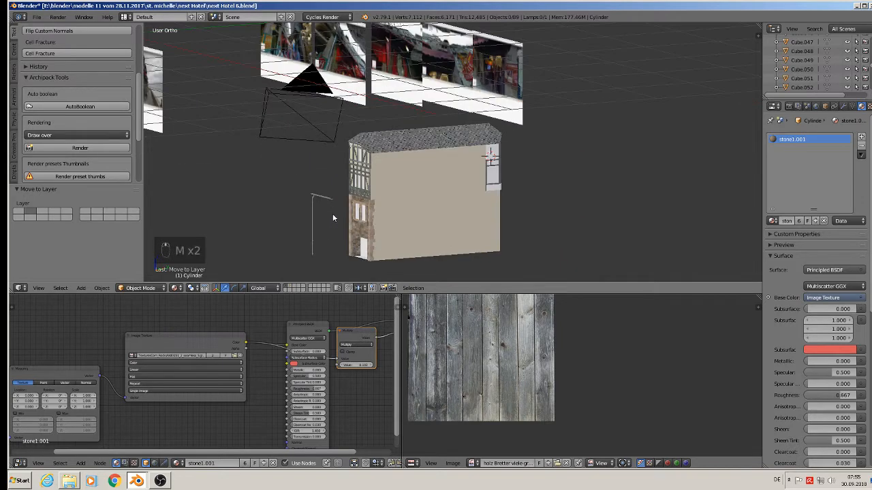
pyautogui.click(37, 17)
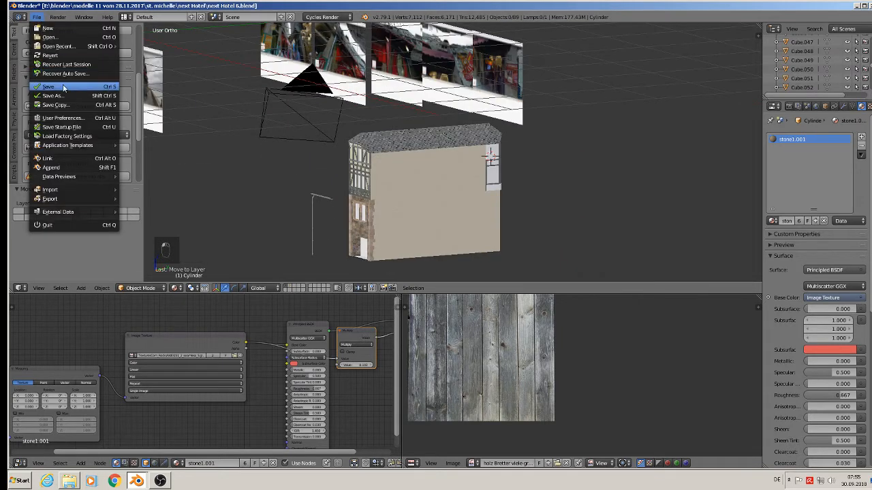
pyautogui.scroll(4, 406, 178)
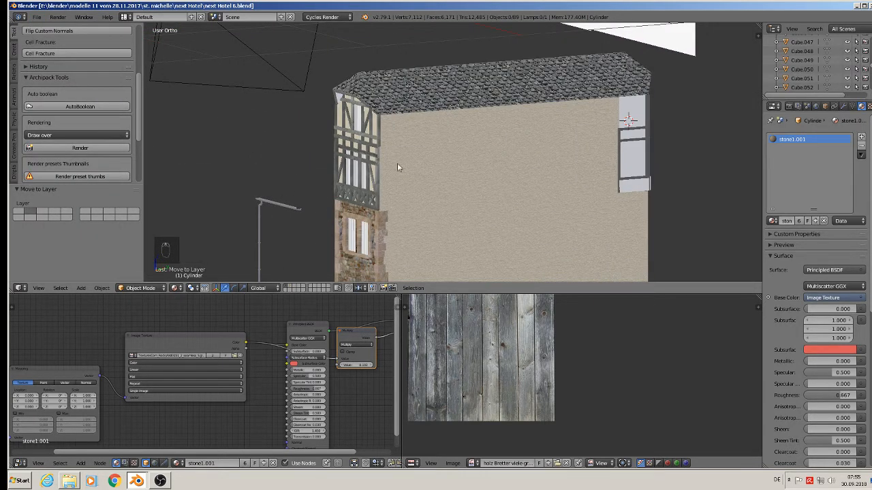
# Step: Select the vertical timber post left of the window, project its UVs from the back view and scale them up about 2.1
pyautogui.moveTo(593, 195); pyautogui.dragTo(513, 126, button='middle')
pyautogui.scroll(2, 558, 104)
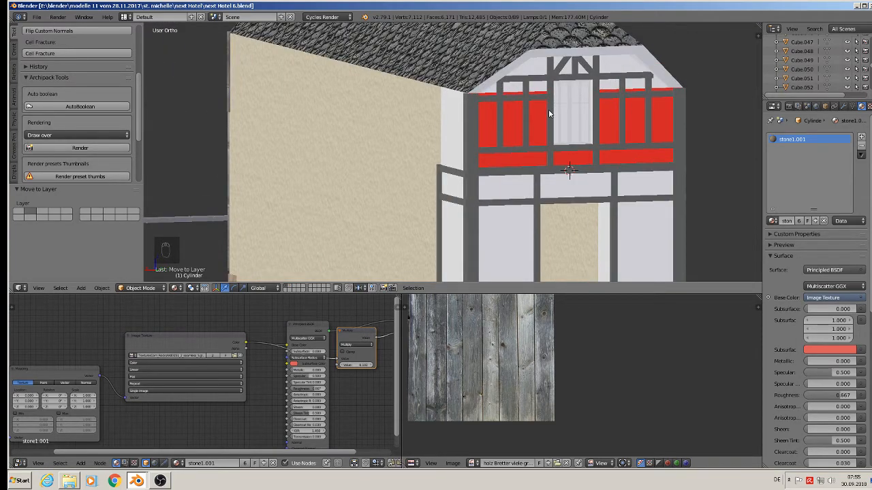
pyautogui.scroll(3, 549, 109)
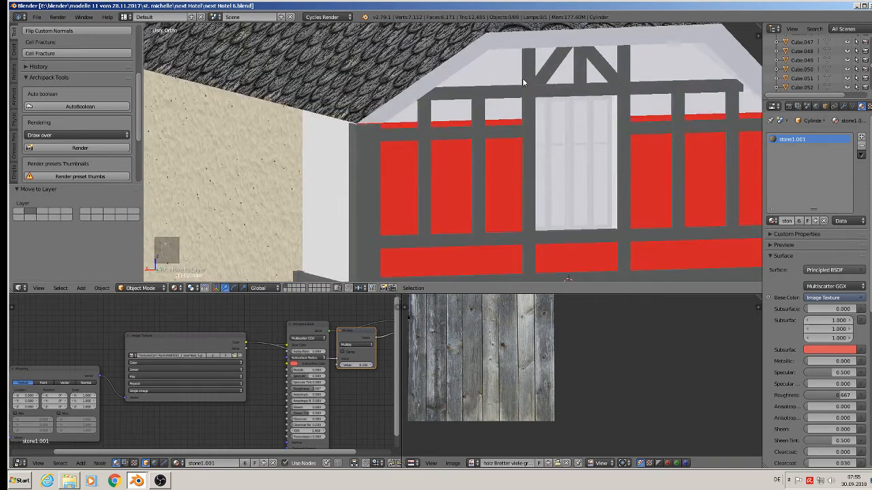
pyautogui.rightClick(523, 82)
pyautogui.press('KP_1')
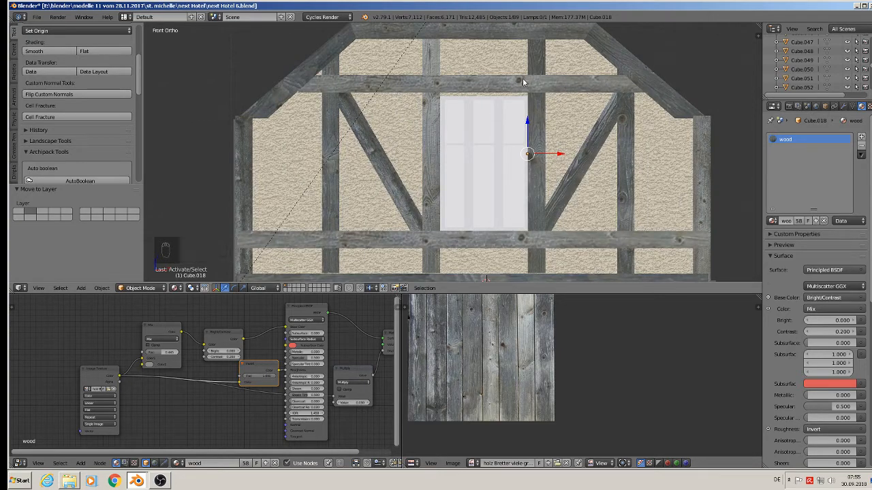
pyautogui.press('shift+KP_1')
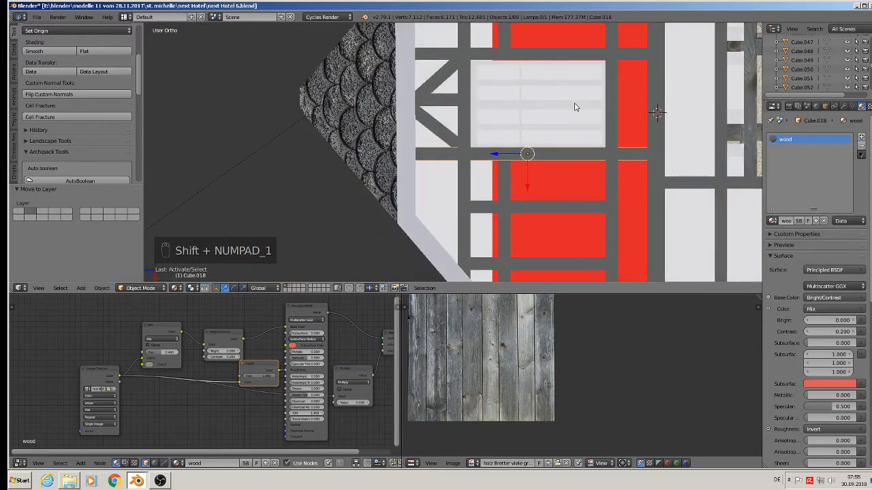
pyautogui.press('KP_1')
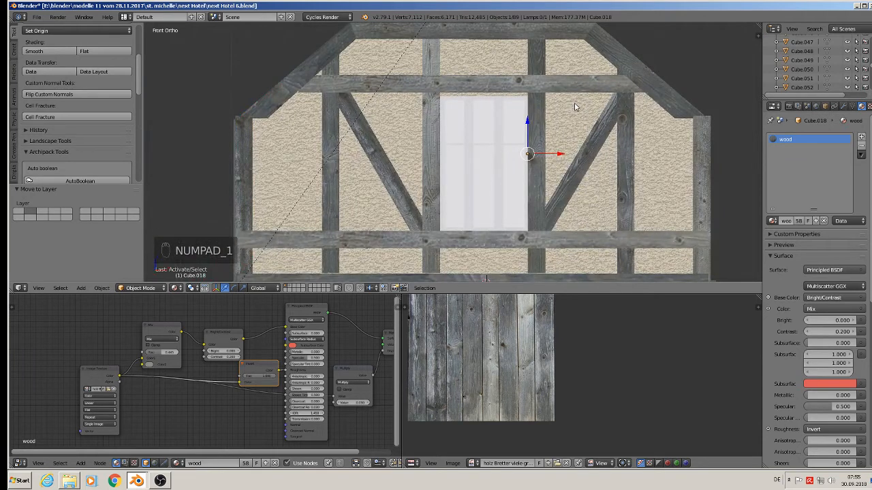
pyautogui.press('ctrl+KP_1')
pyautogui.keyDown('shift'); pyautogui.moveTo(568, 150); pyautogui.dragTo(446, 158, button='middle'); pyautogui.keyUp('shift')
pyautogui.press('Tab')
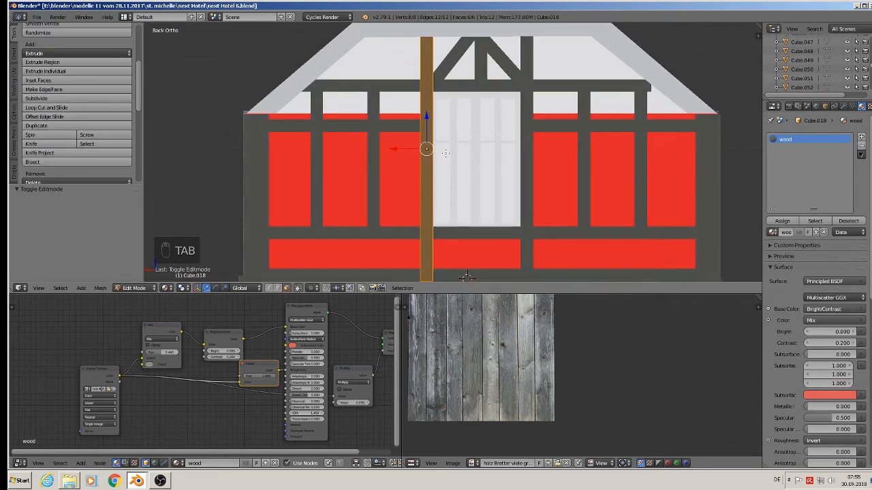
pyautogui.press('u')
pyautogui.click(445, 153)
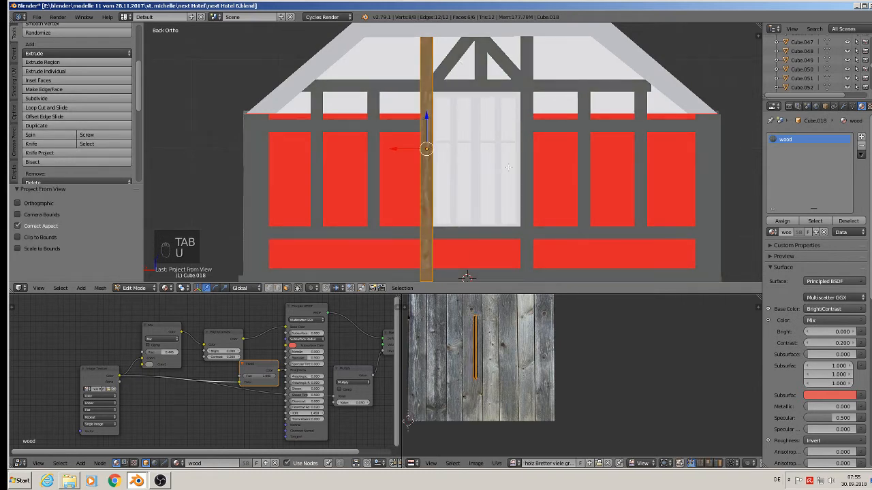
pyautogui.press('s')
pyautogui.click(549, 440)
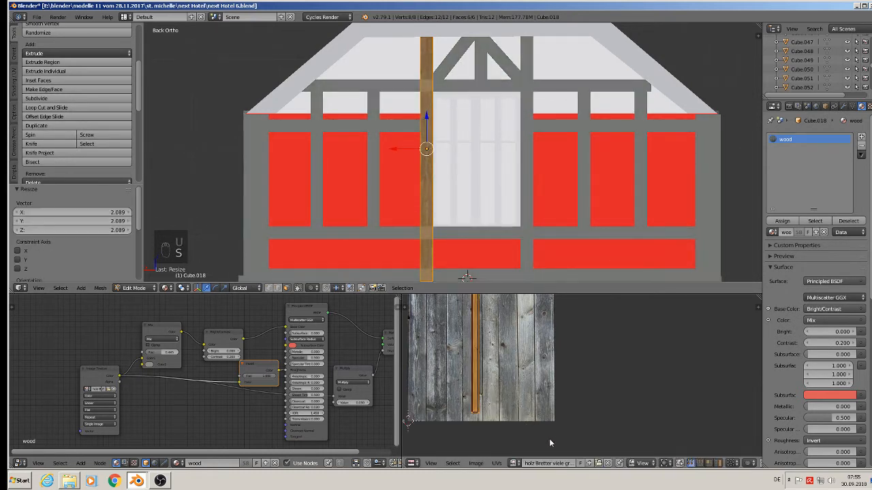
pyautogui.press('Tab')
# Step: Project the post right of the window from view, scale its UVs about 2.2 and move them onto a plank
pyautogui.rightClick(527, 170)
pyautogui.press('Tab')
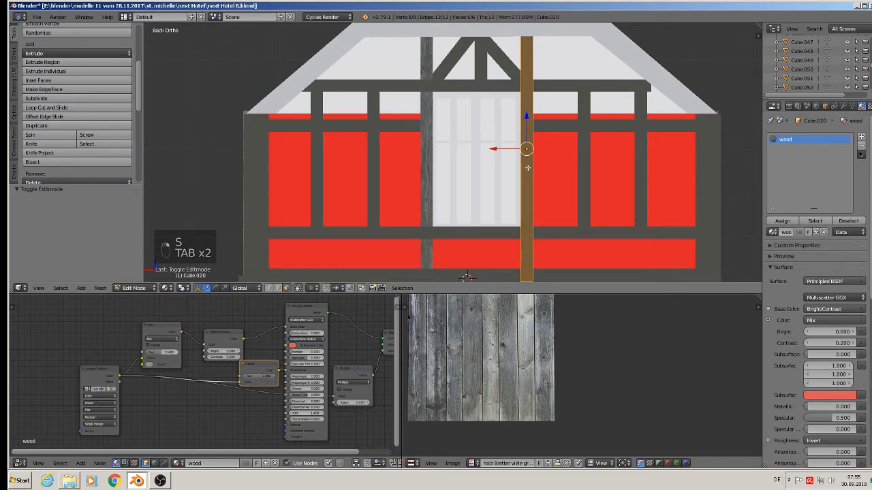
pyautogui.press('u')
pyautogui.click(527, 169)
pyautogui.press('s')
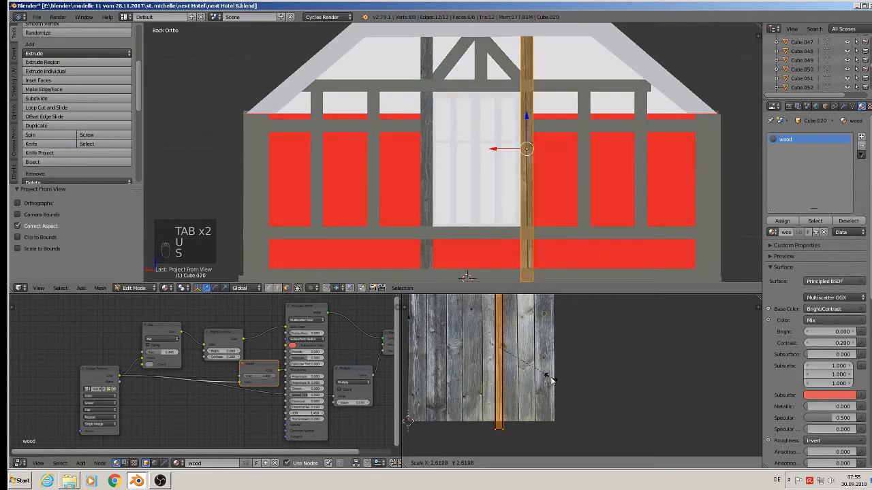
pyautogui.click(545, 370)
pyautogui.press('g')
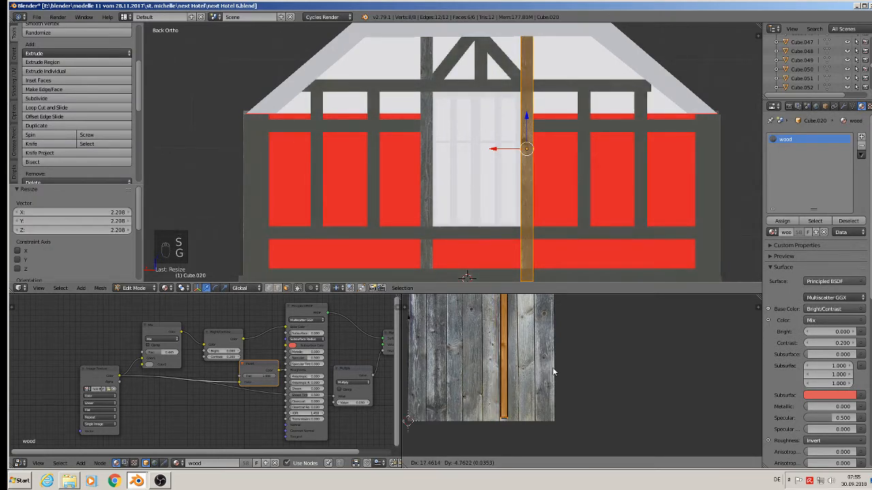
pyautogui.press('Tab')
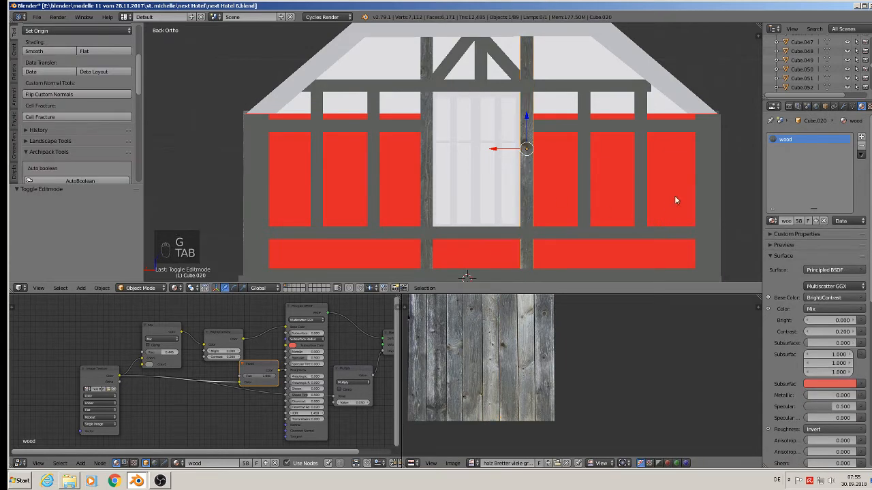
# Step: Project the corner post at the building's right edge from view, then move and scale its UVs onto a plank
pyautogui.rightClick(709, 179)
pyautogui.keyDown('shift'); pyautogui.moveTo(721, 233); pyautogui.dragTo(495, 131, button='middle'); pyautogui.keyUp('shift')
pyautogui.press('Tab')
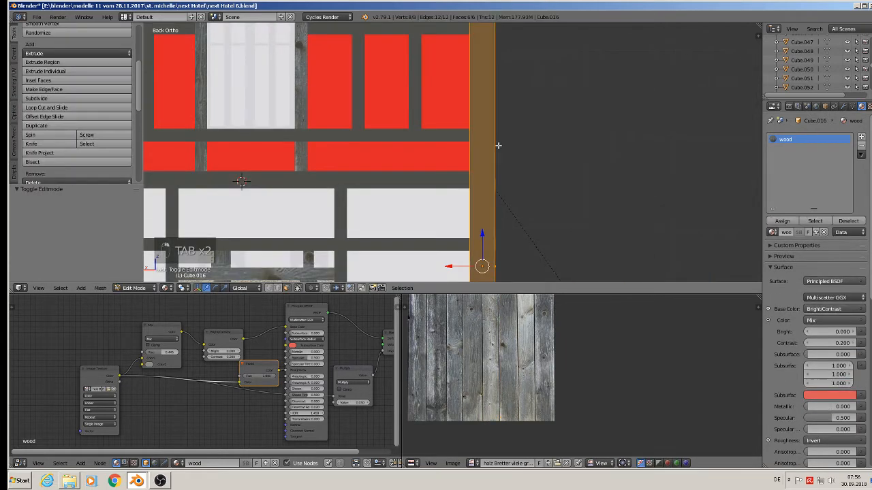
pyautogui.press('u')
pyautogui.click(500, 147)
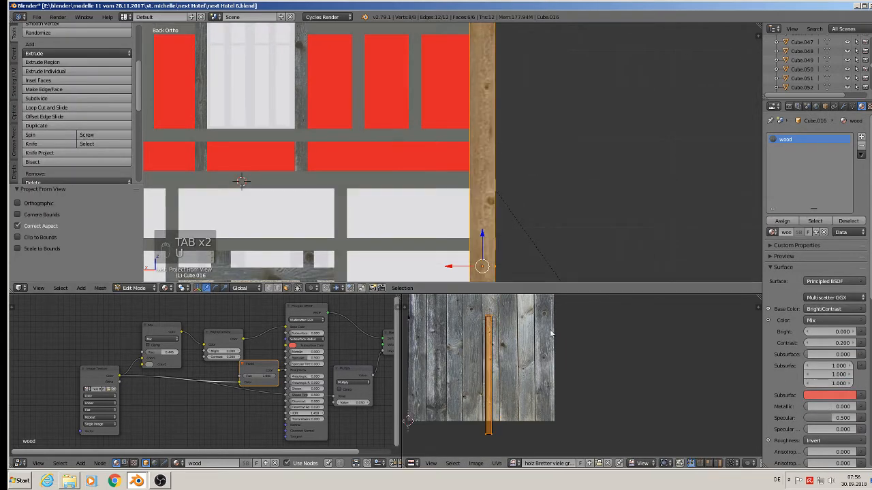
pyautogui.press('g')
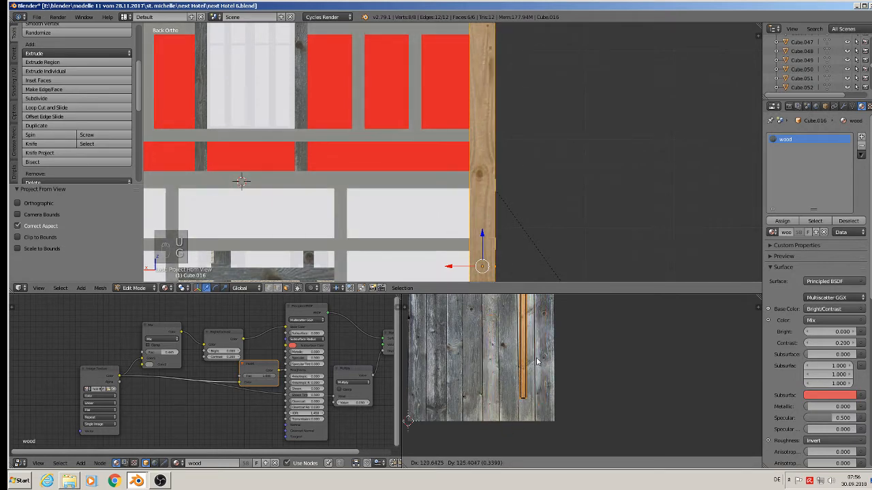
pyautogui.click(556, 381)
pyautogui.press('s')
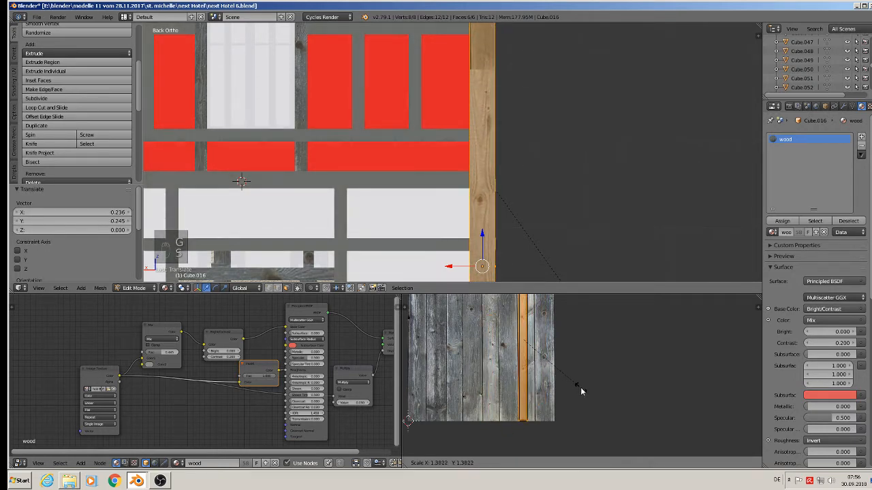
pyautogui.click(580, 387)
# Step: Rescale the corner post's UVs to about 0.9 and shift them to sit within one plank
pyautogui.scroll(-2, 531, 205)
pyautogui.scroll(-3, 545, 373)
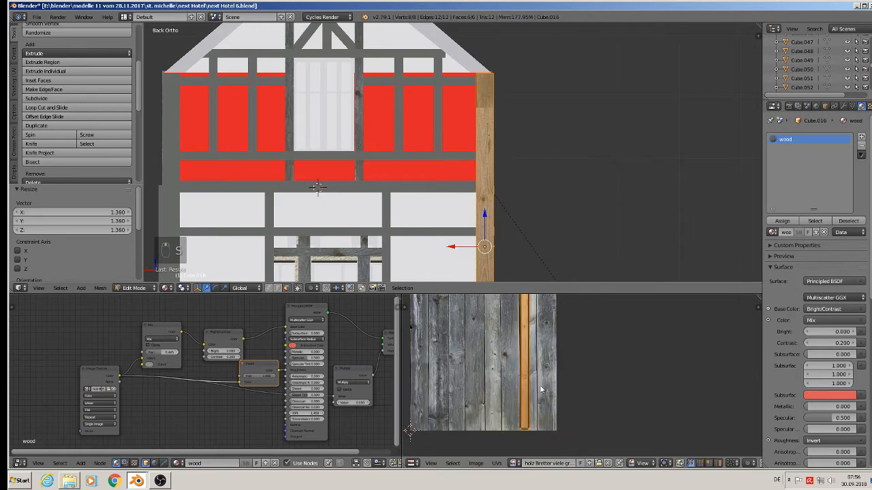
pyautogui.scroll(2, 545, 373)
pyautogui.press('s')
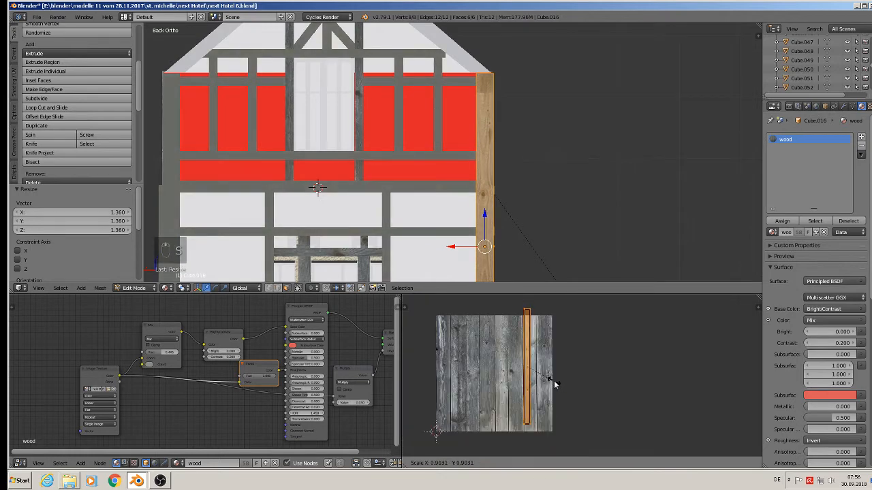
pyautogui.click(555, 385)
pyautogui.press('g')
pyautogui.click(556, 389)
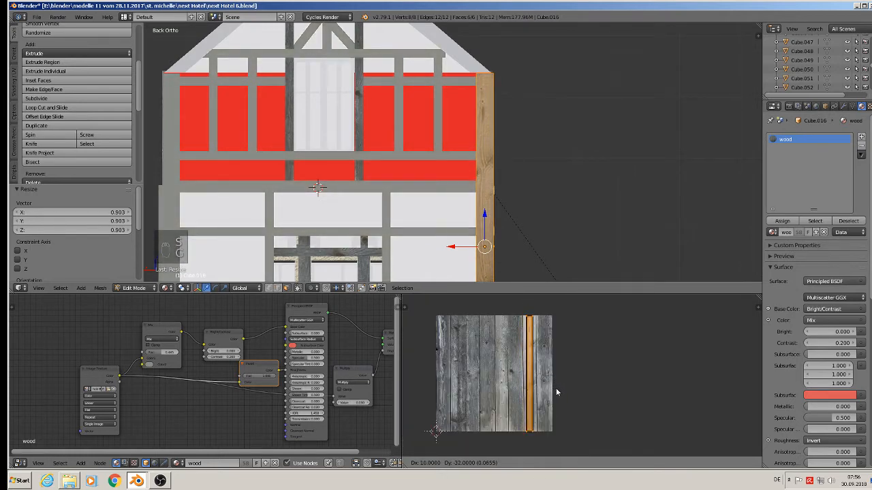
pyautogui.keyDown('shift'); pyautogui.moveTo(318, 213); pyautogui.dragTo(412, 179, button='middle'); pyautogui.keyUp('shift')
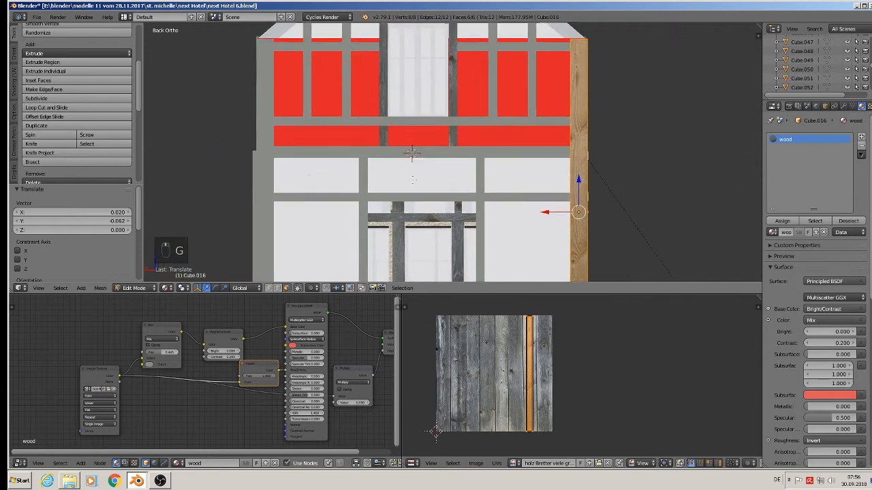
pyautogui.press('Tab')
# Step: Project the left corner post from view, scale its UVs about 1.7 and move them onto the left plank
pyautogui.rightClick(265, 178)
pyautogui.press('Tab')
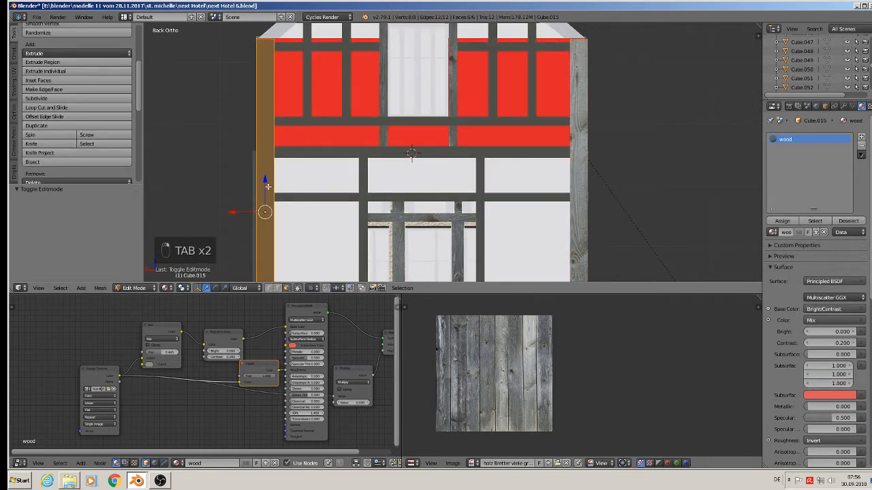
pyautogui.press('u')
pyautogui.click(266, 188)
pyautogui.press('s')
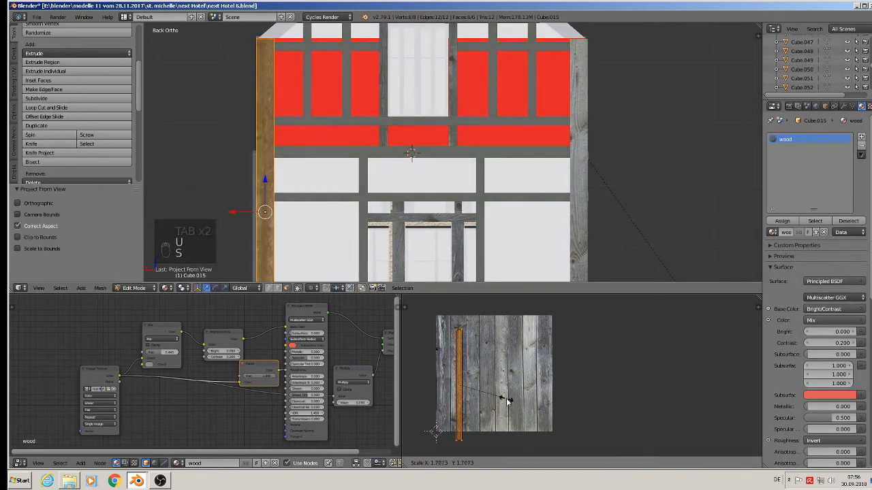
pyautogui.click(505, 400)
pyautogui.press('g')
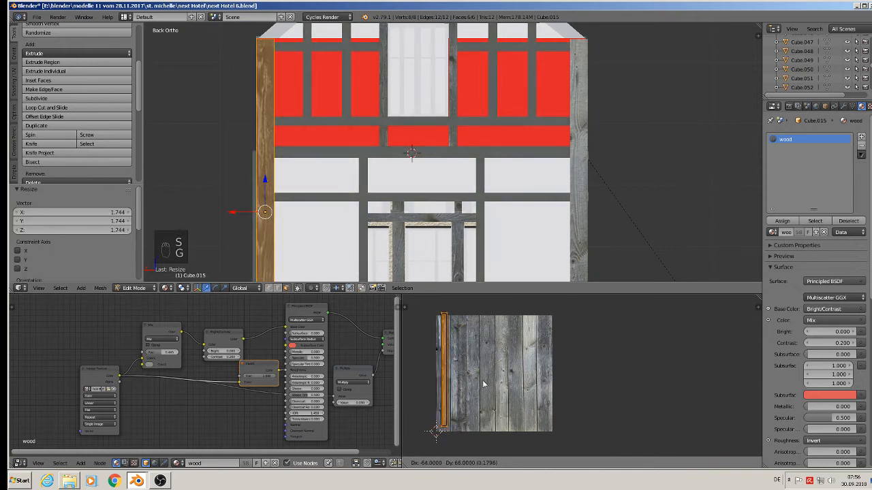
pyautogui.click(481, 384)
pyautogui.press('Tab')
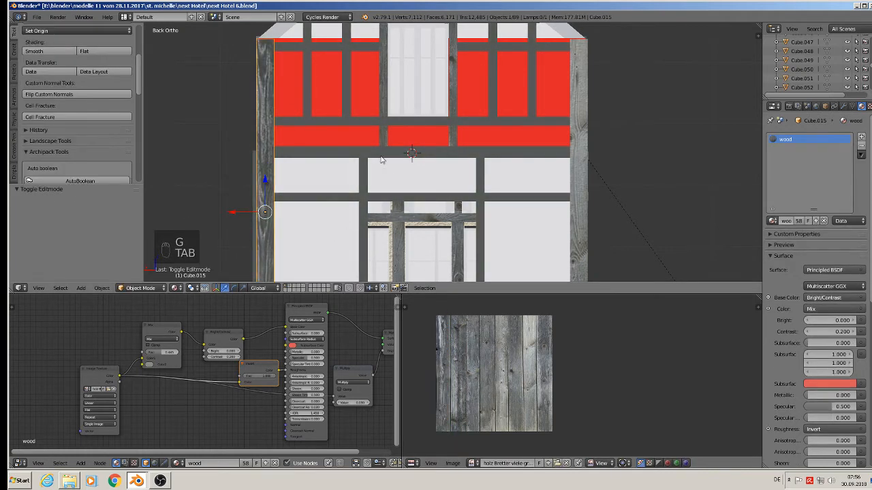
# Step: Project the horizontal beam below the red panels from view, rotate its UVs 90° and scale them about 1.7
pyautogui.rightClick(377, 151)
pyautogui.press('Tab')
pyautogui.press('u')
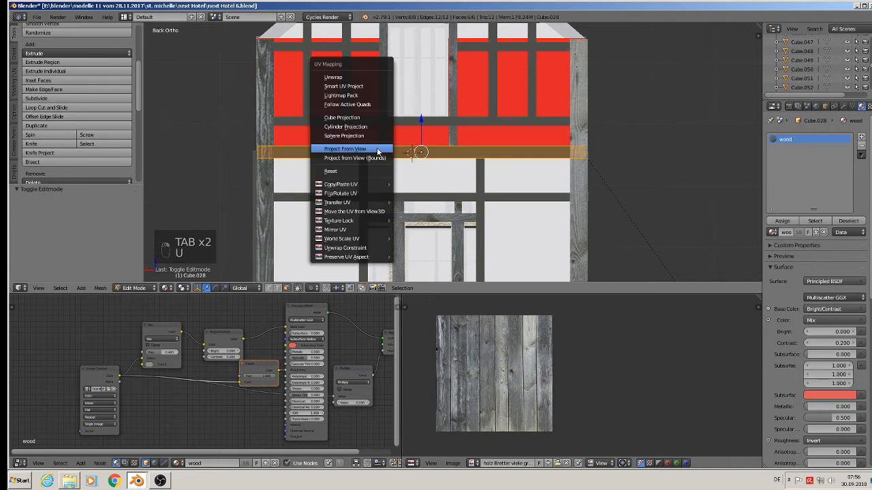
pyautogui.click(376, 148)
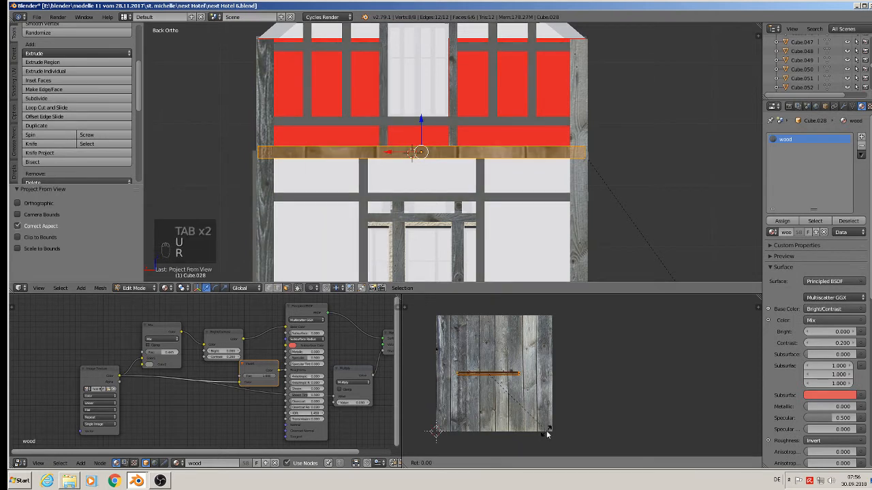
pyautogui.write('r90')
pyautogui.press('Return')
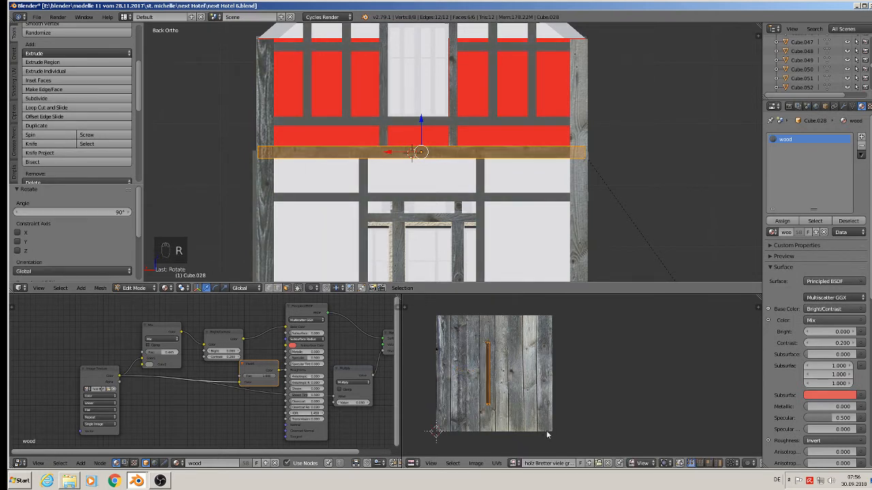
pyautogui.press('s')
pyautogui.click(593, 303)
pyautogui.press('Tab')
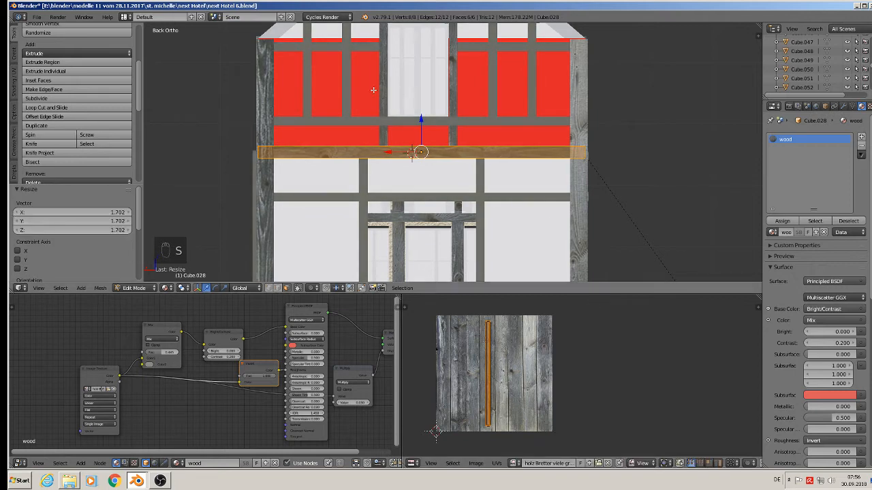
# Step: Project the horizontal beam between the two rows of red panels from view, rotate its UVs 90°, scale them about 1.74 and move them onto the left plank
pyautogui.rightClick(346, 119)
pyautogui.press('Tab')
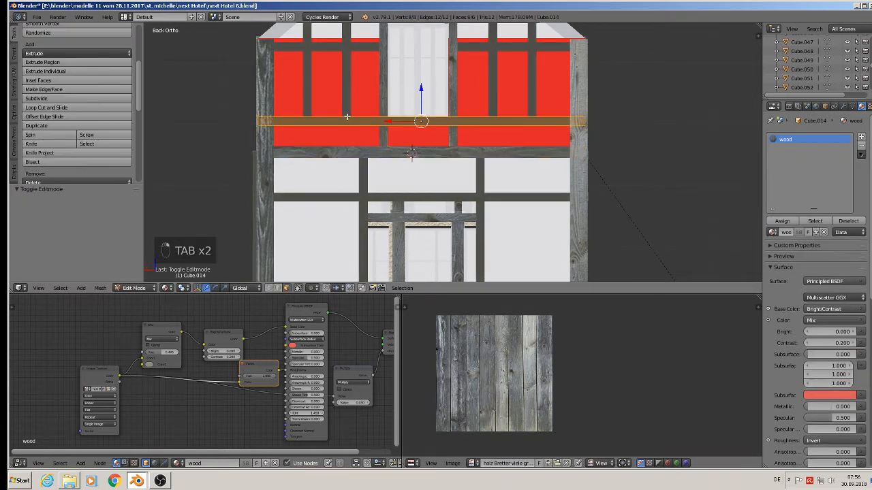
pyautogui.press('u')
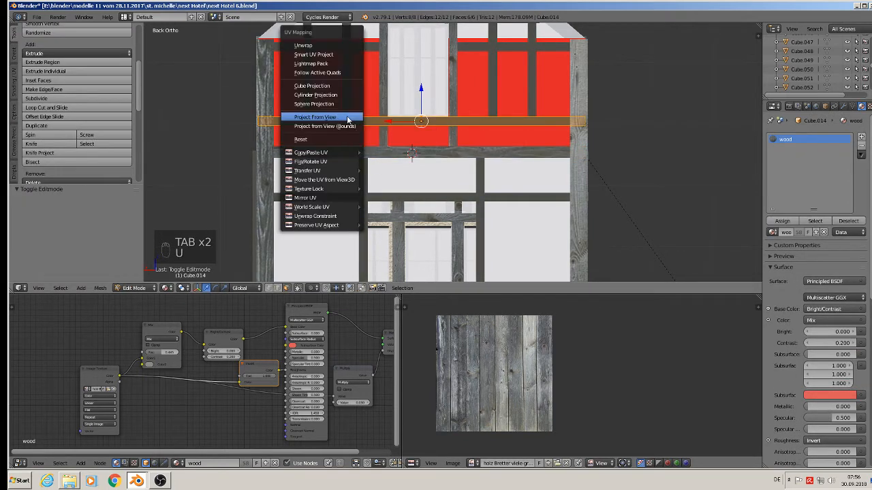
pyautogui.click(350, 120)
pyautogui.press('r')
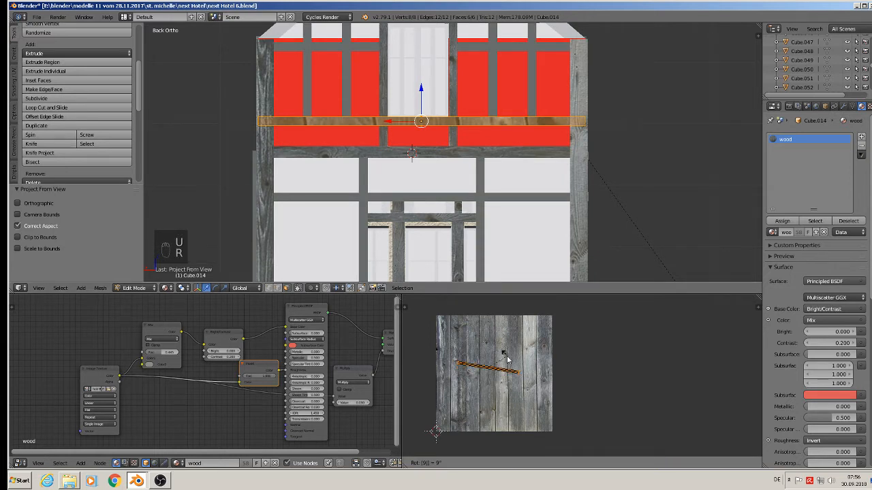
pyautogui.press('9')
pyautogui.press('0')
pyautogui.press('Return')
pyautogui.press('s')
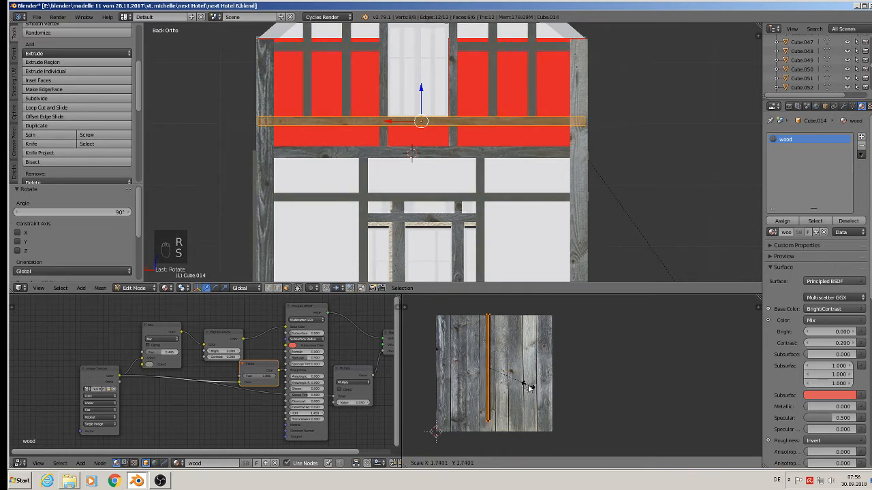
pyautogui.click(528, 387)
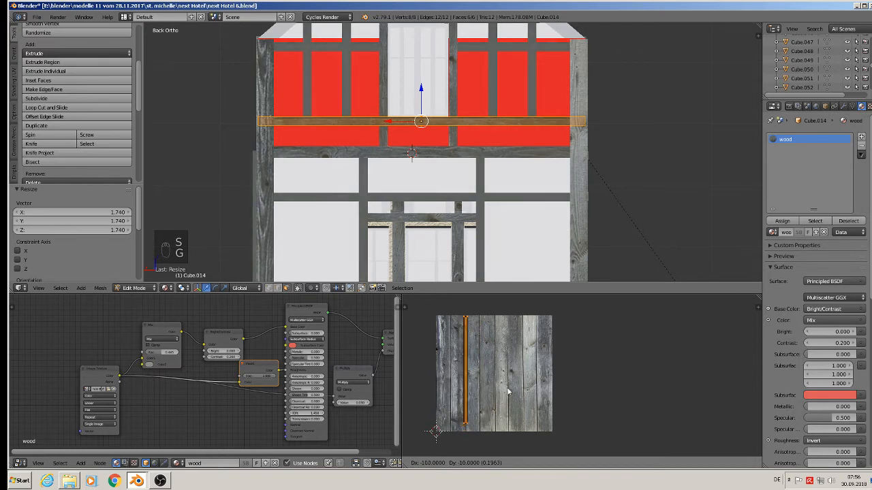
pyautogui.click(513, 394)
pyautogui.press('Tab')
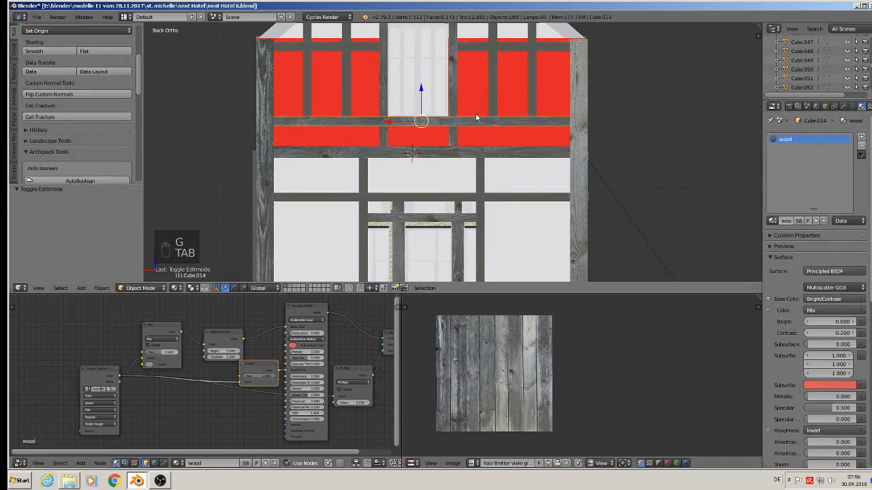
# Step: Project the short upper-right beam above the red panels from view, rotate its UVs 90° and move and scale them about 2.1 onto a plank
pyautogui.scroll(-2, 449, 160)
pyautogui.rightClick(463, 131)
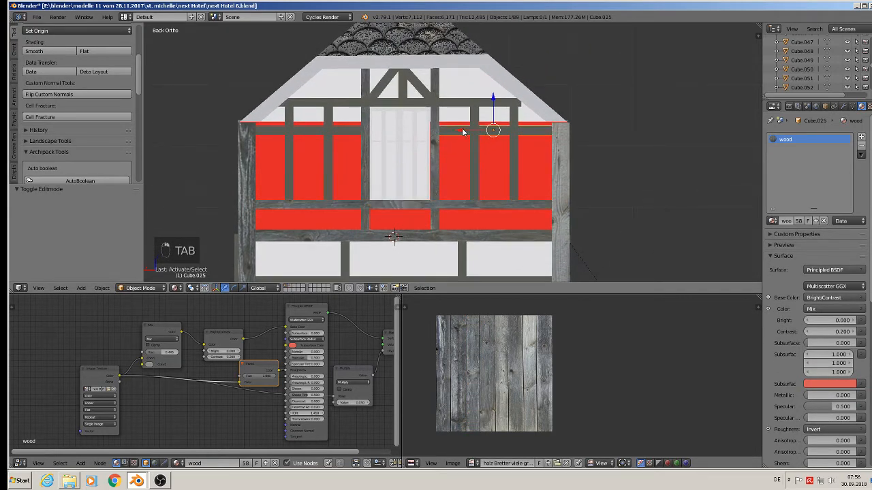
pyautogui.press('Tab')
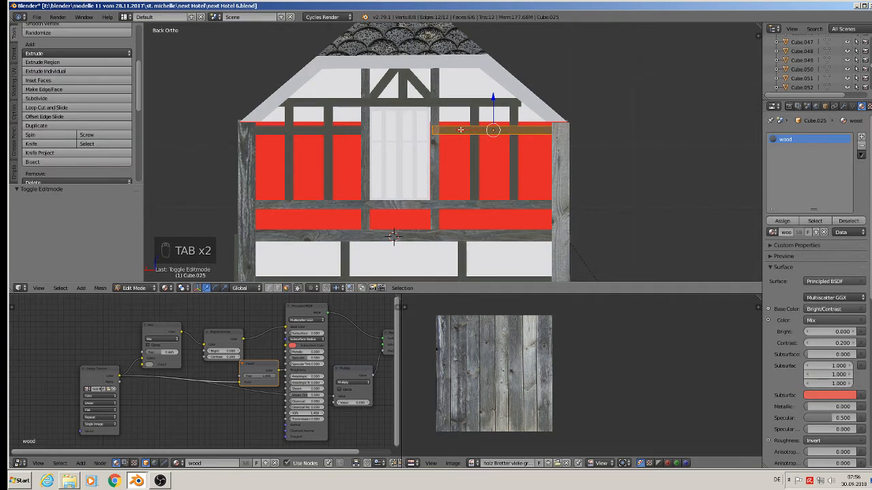
pyautogui.press('u')
pyautogui.click(460, 132)
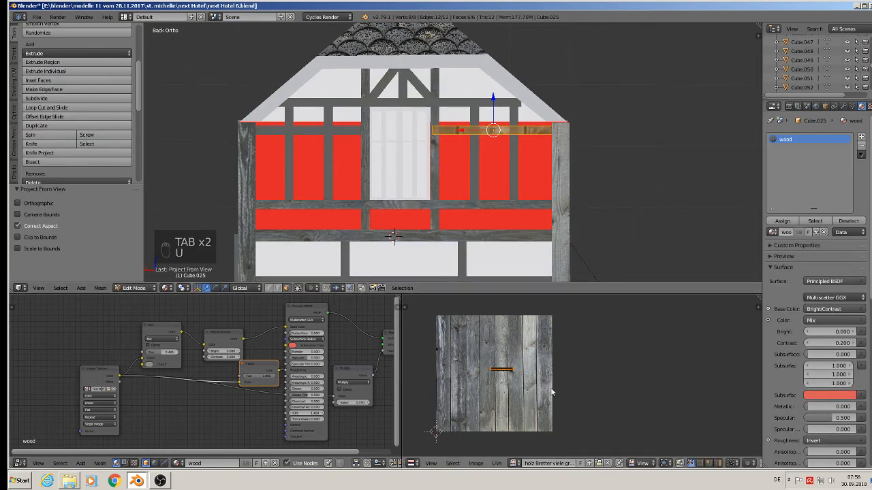
pyautogui.write('r90')
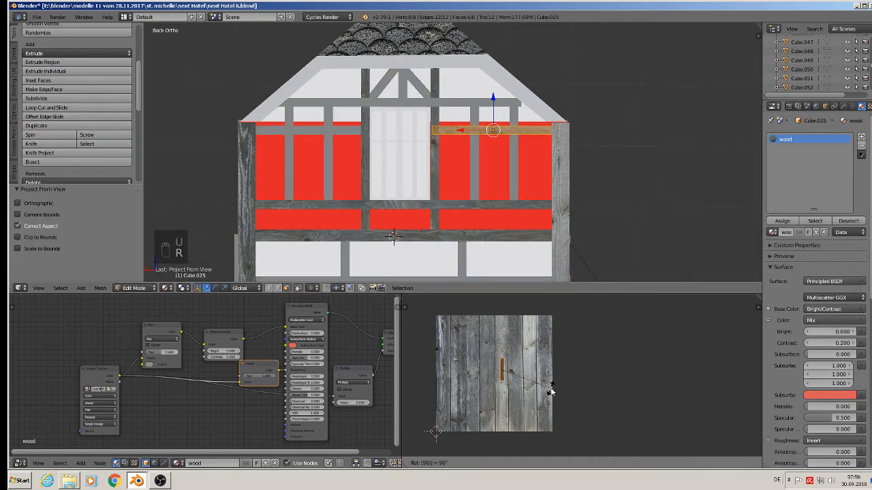
pyautogui.press('Return')
pyautogui.click(509, 355)
pyautogui.press('g')
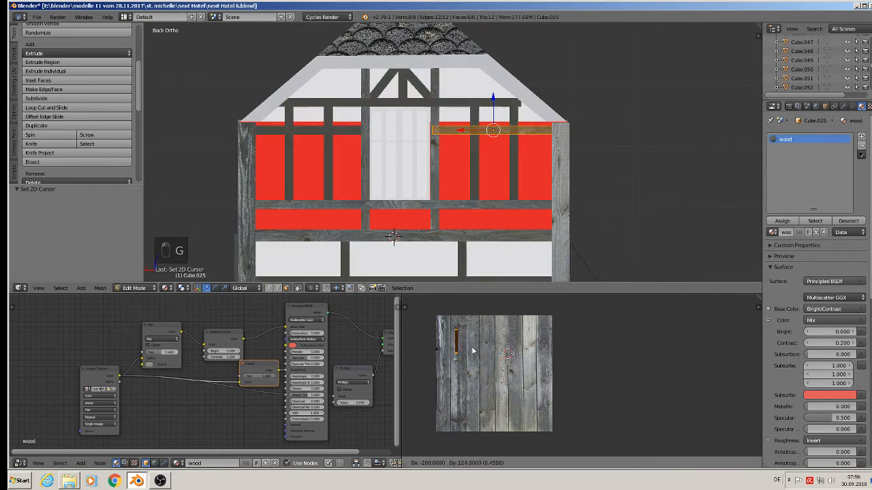
pyautogui.click(473, 346)
pyautogui.press('s')
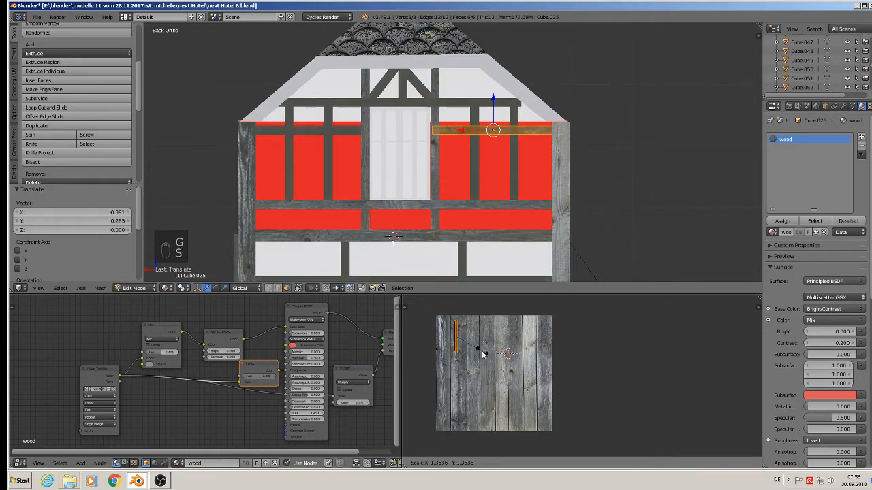
pyautogui.click(495, 364)
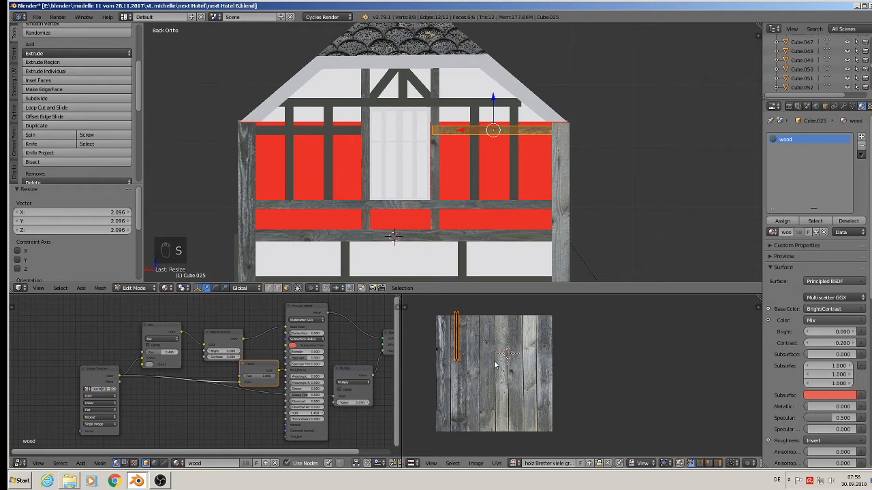
pyautogui.press('g')
pyautogui.press('Tab')
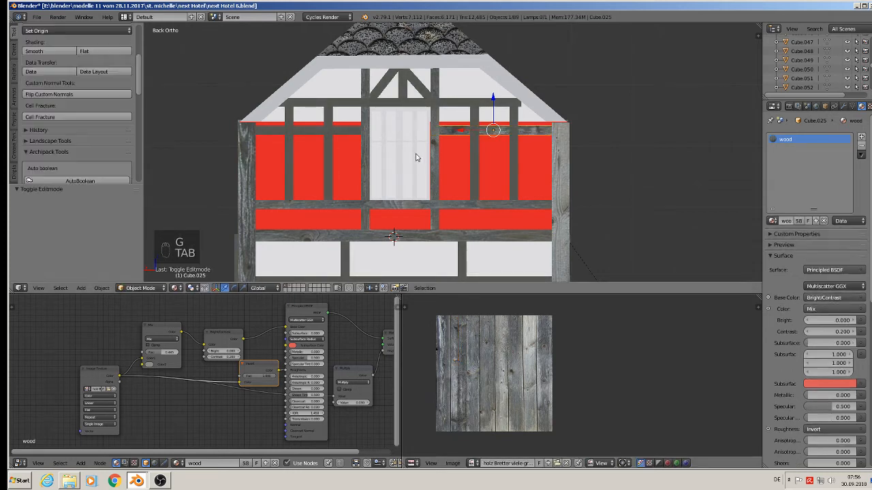
# Step: Project the short upper-left beam above the red panels from view, rotate its UVs 90°, scale them about 3.5 and move them onto the left plank
pyautogui.rightClick(333, 130)
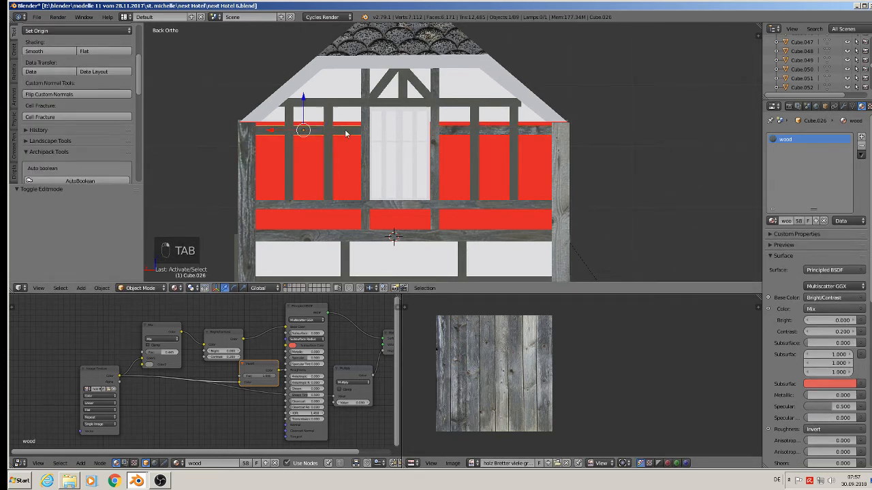
pyautogui.press('Tab')
pyautogui.press('u')
pyautogui.click(345, 130)
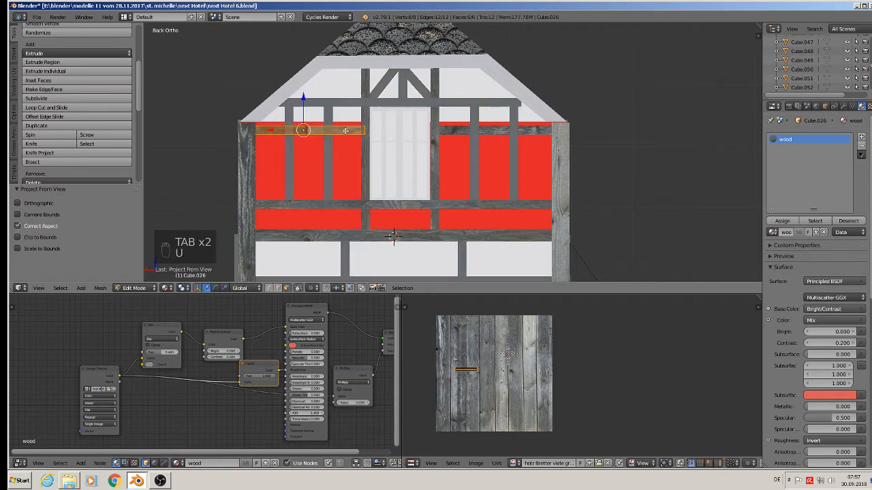
pyautogui.write('r90')
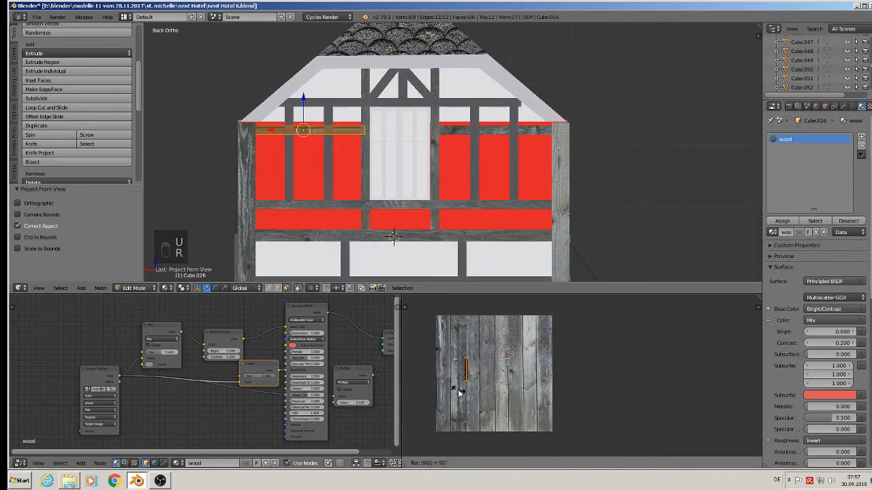
pyautogui.press('Return')
pyautogui.press('s')
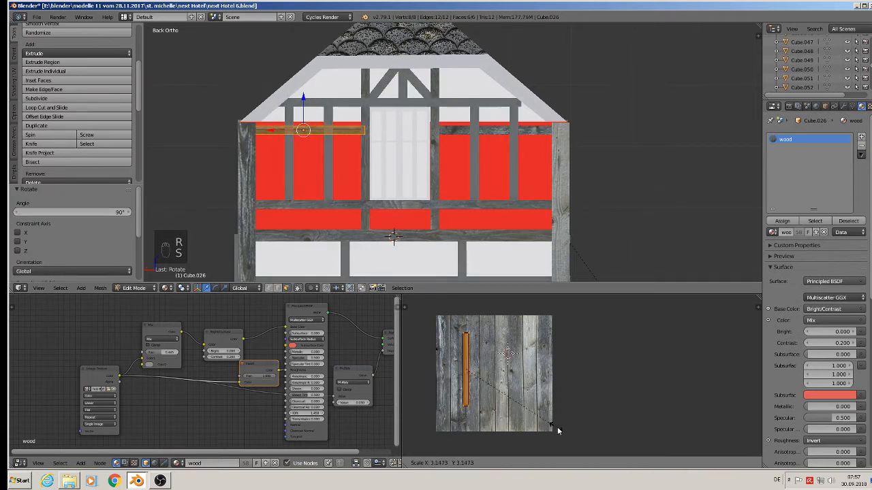
pyautogui.click(563, 433)
pyautogui.press('g')
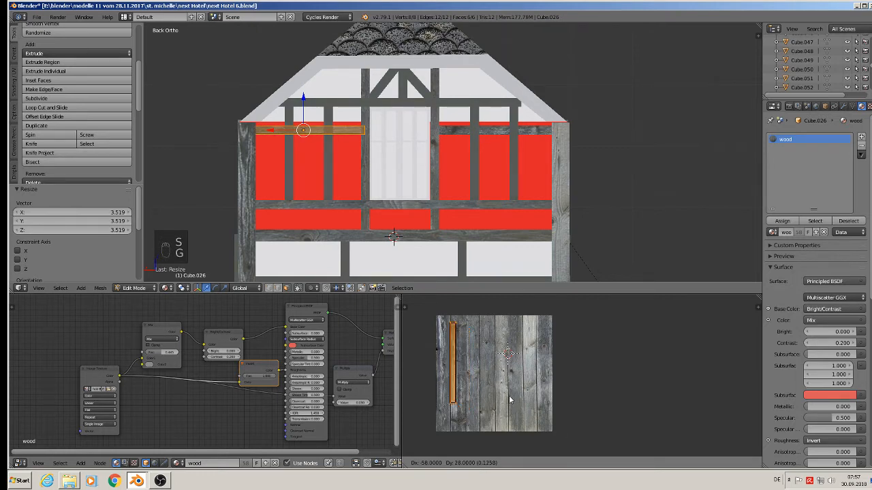
pyautogui.click(516, 403)
pyautogui.press('Tab')
# Step: Project the long top beam below the gable from view, rotate its UVs 90°, scale them about 2.16 and move them onto the right plank
pyautogui.rightClick(341, 104)
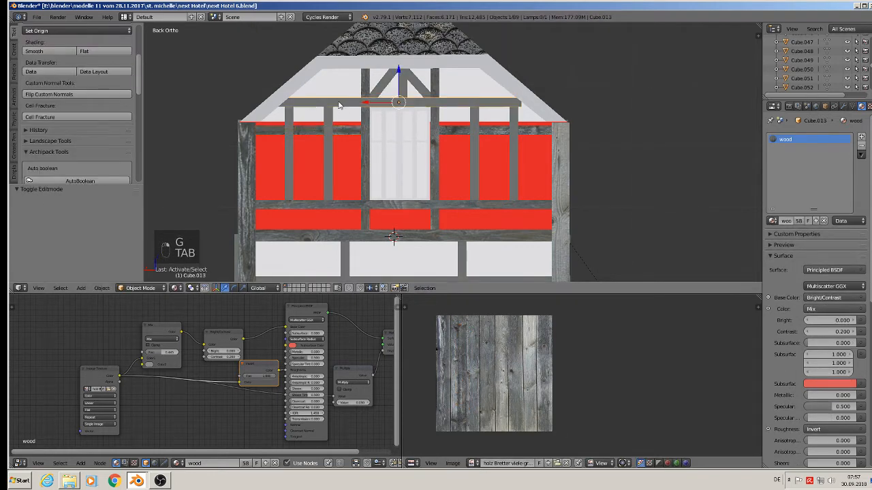
pyautogui.press('Tab')
pyautogui.press('u')
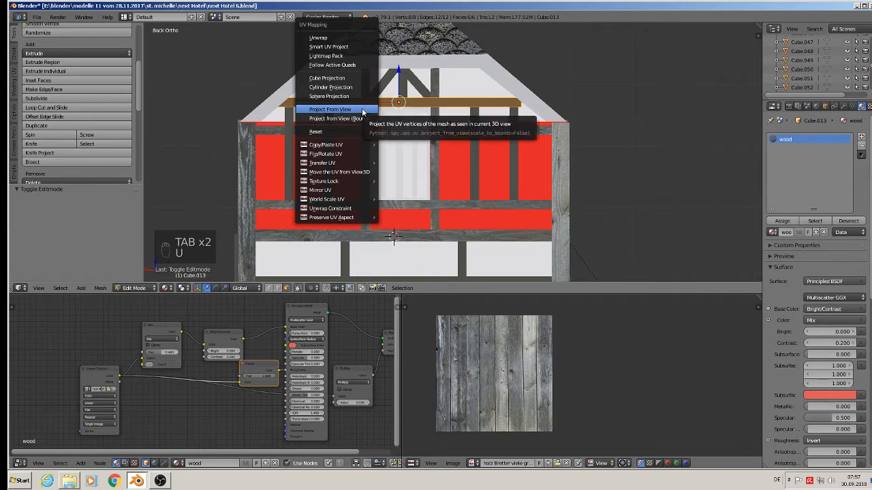
pyautogui.click(363, 109)
pyautogui.press('r')
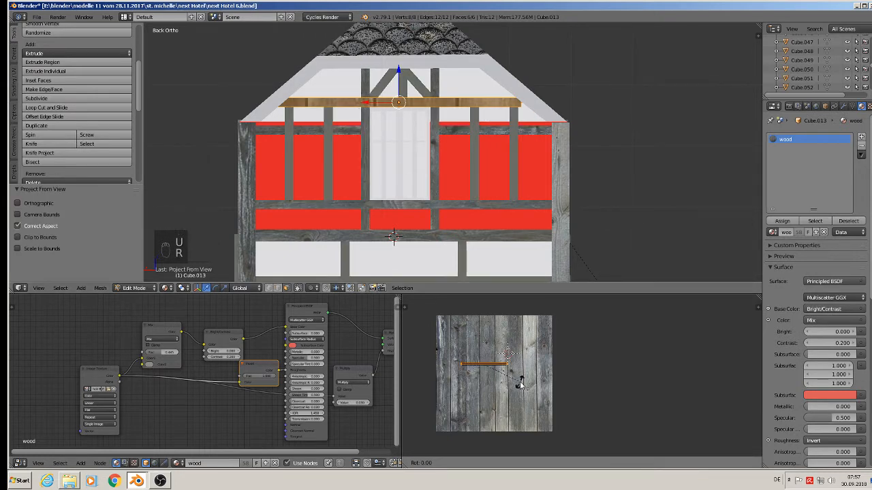
pyautogui.click(520, 385)
pyautogui.press('s')
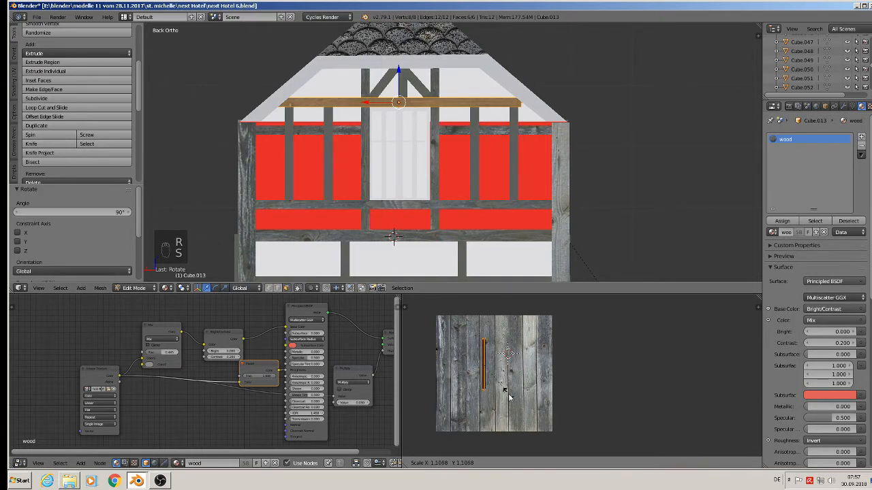
pyautogui.click(536, 416)
pyautogui.press('g')
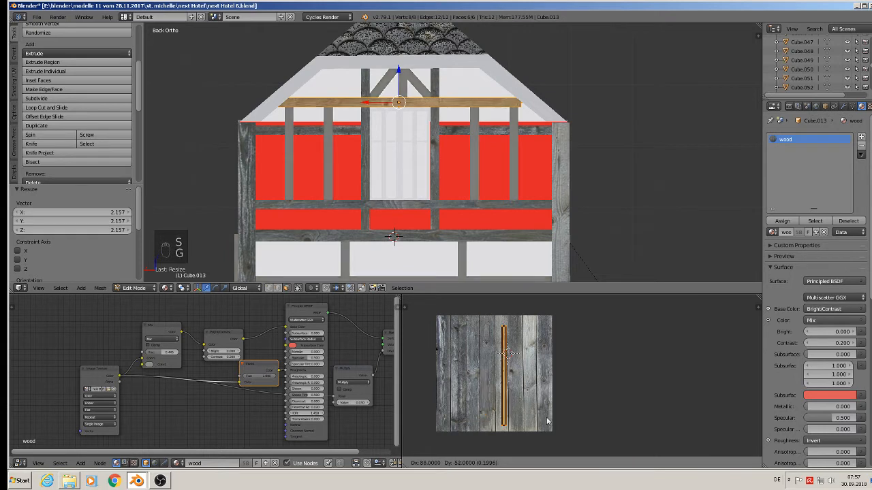
pyautogui.click(565, 418)
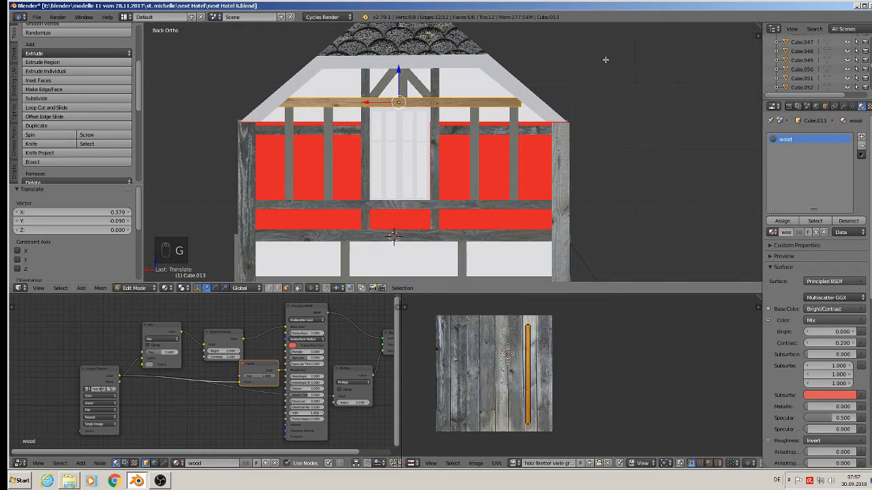
pyautogui.press('Tab')
# Step: Project the short vertical king post in the gable from view and scale its UVs about 1.58
pyautogui.rightClick(409, 91)
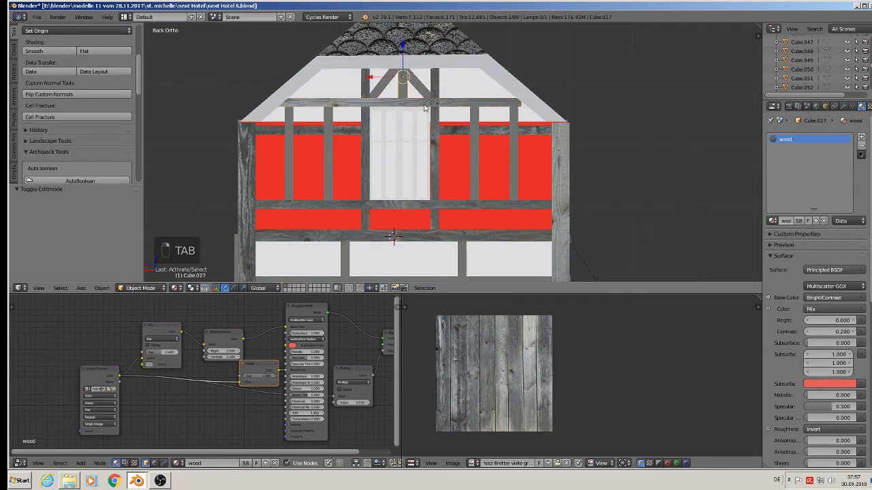
pyautogui.press('Tab')
pyautogui.press('u')
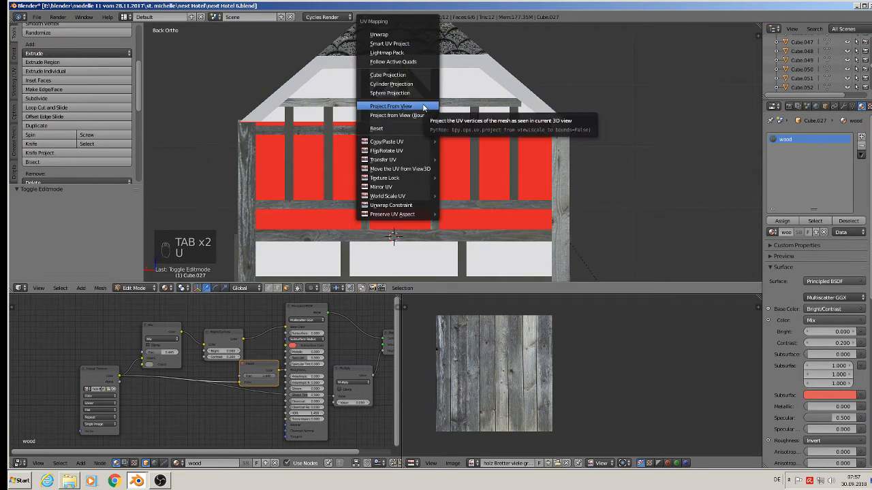
pyautogui.click(424, 110)
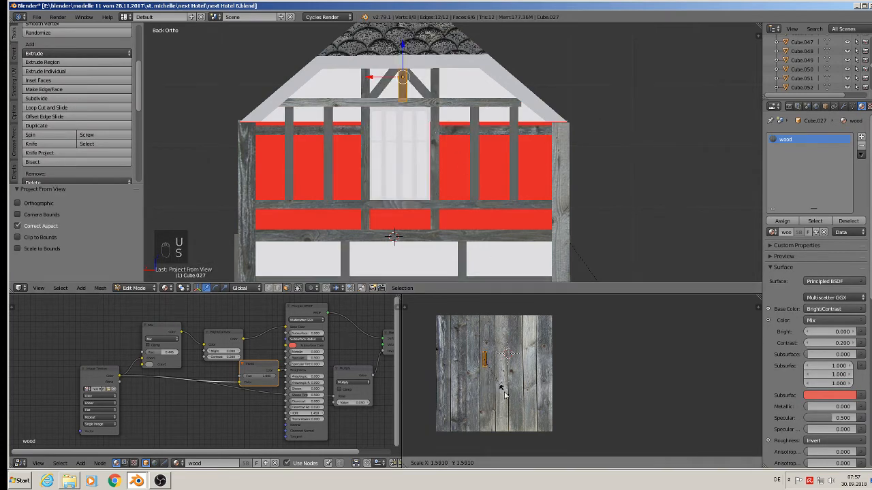
pyautogui.press('s')
pyautogui.press('Tab')
# Step: Project the right diagonal brace in the gable from view, rotate its UVs upright, scale them about 3.51 and move them onto a plank
pyautogui.rightClick(424, 87)
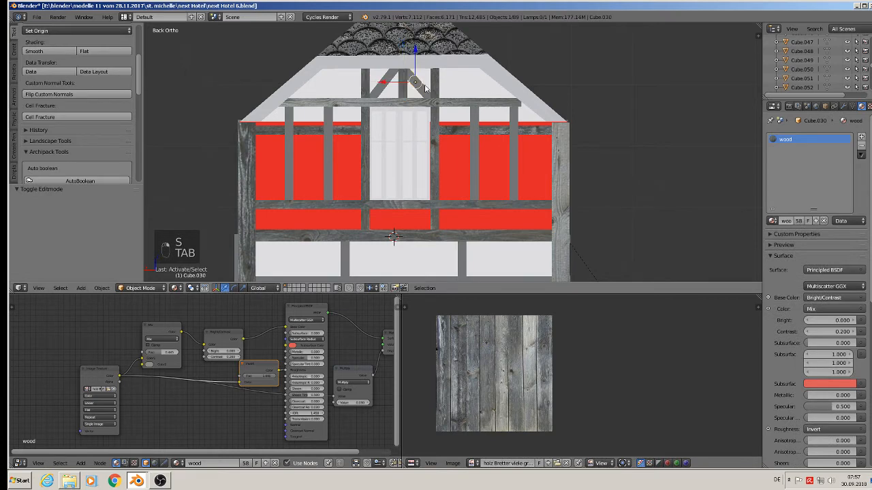
pyautogui.press('Tab')
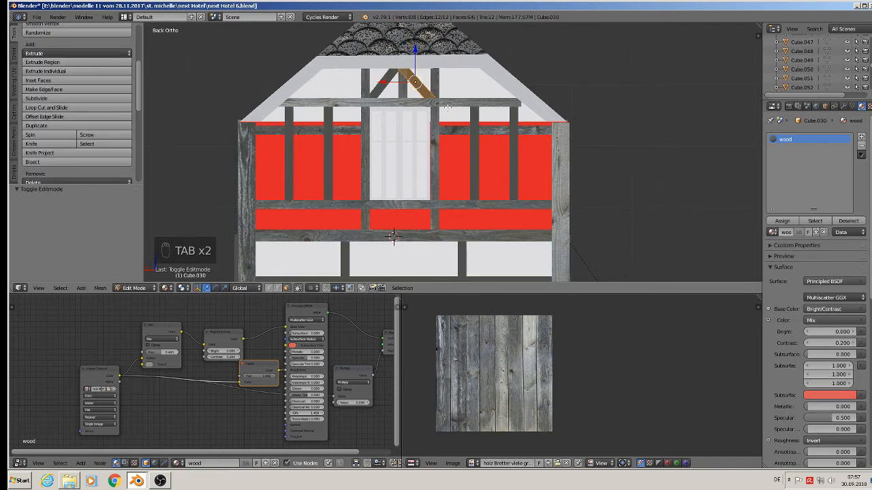
pyautogui.press('u')
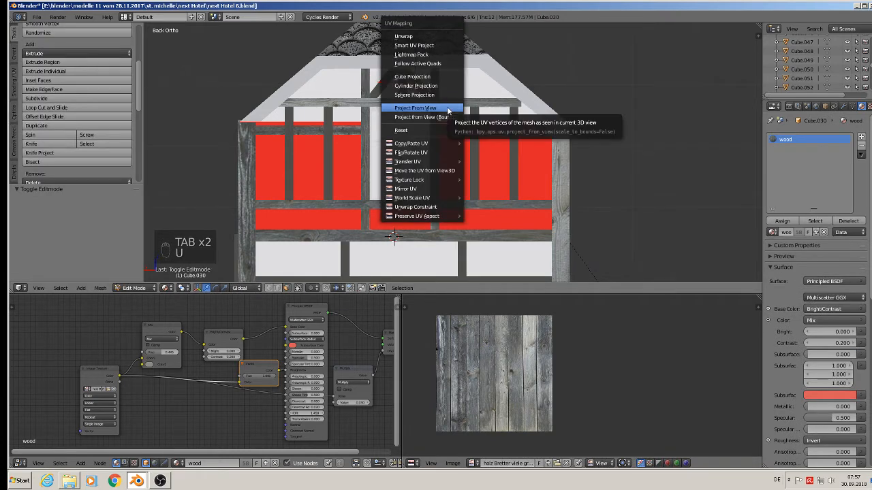
pyautogui.click(448, 109)
pyautogui.press('r')
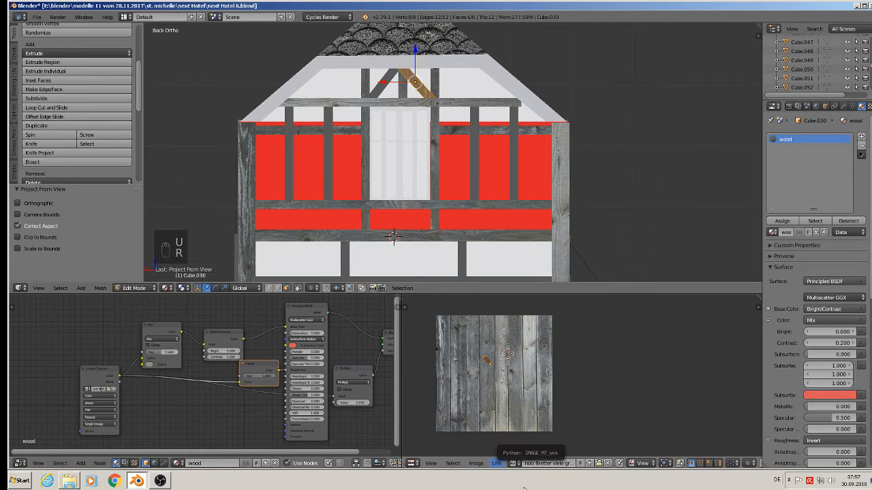
pyautogui.press('r')
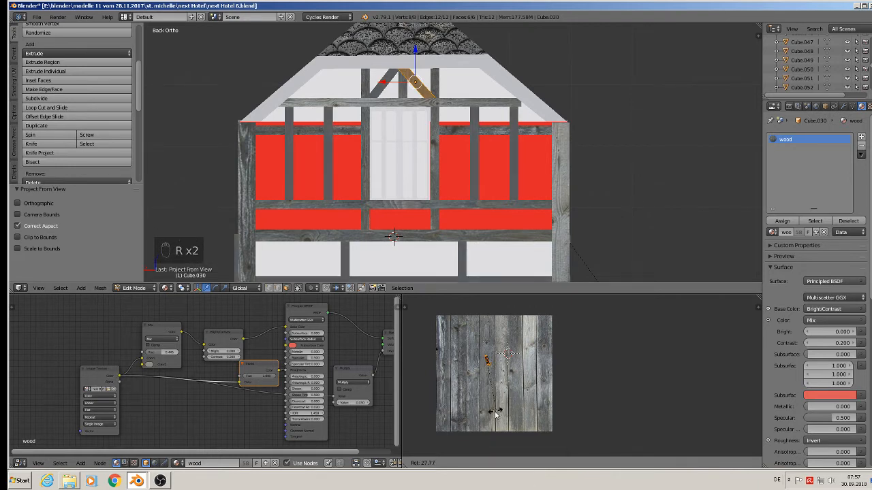
pyautogui.click(486, 417)
pyautogui.press('s')
pyautogui.click(587, 400)
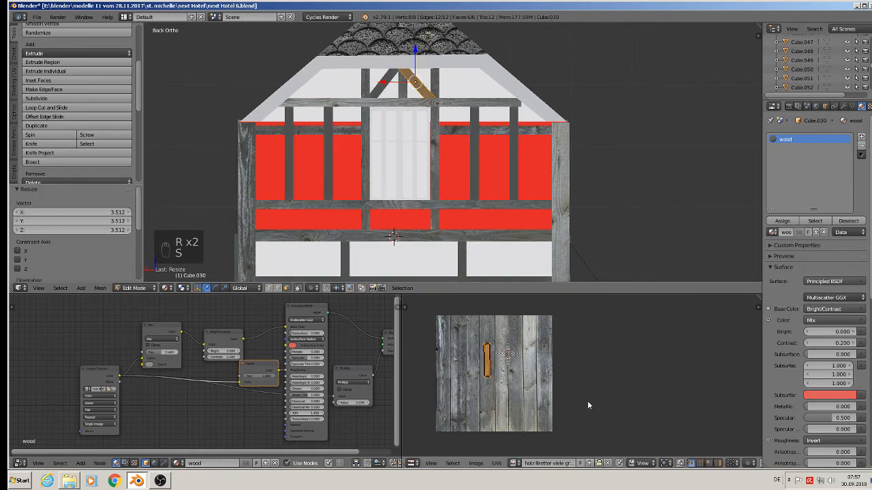
pyautogui.press('g')
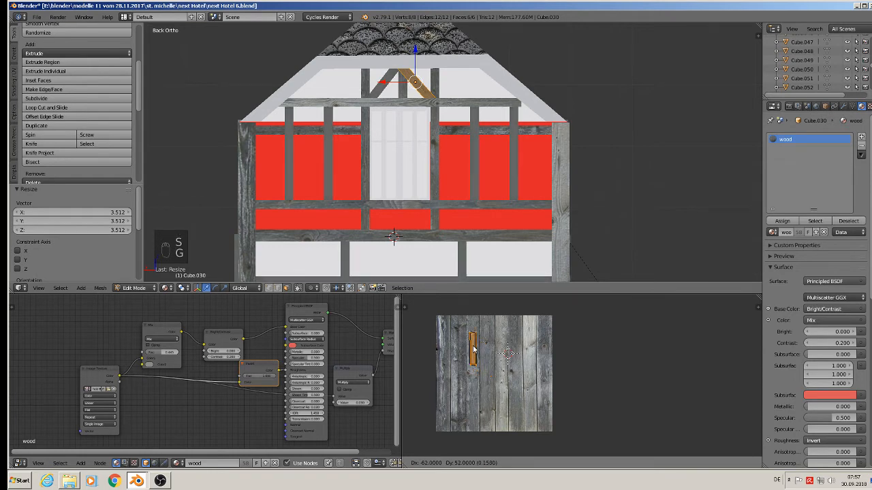
pyautogui.click(489, 344)
pyautogui.press('Tab')
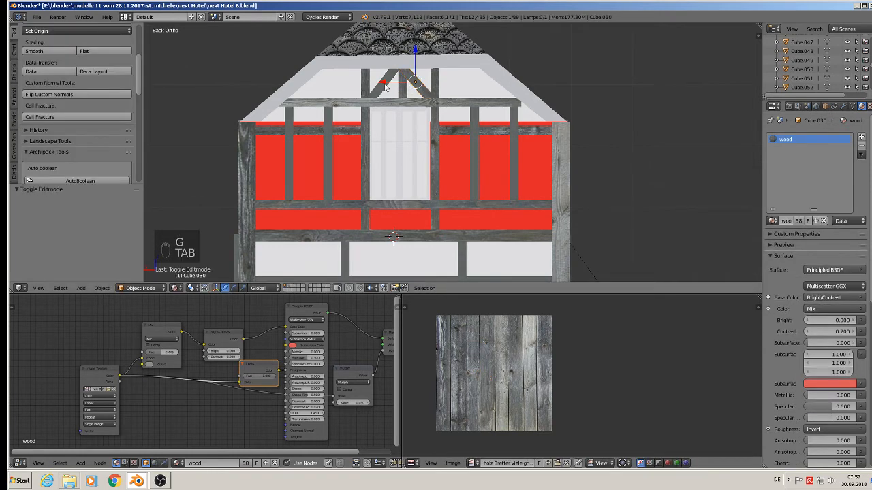
# Step: Project the left diagonal brace in the gable from view, rotate its UVs upright, scale them about 3.49 and move them onto a plank
pyautogui.rightClick(384, 83)
pyautogui.press('Tab')
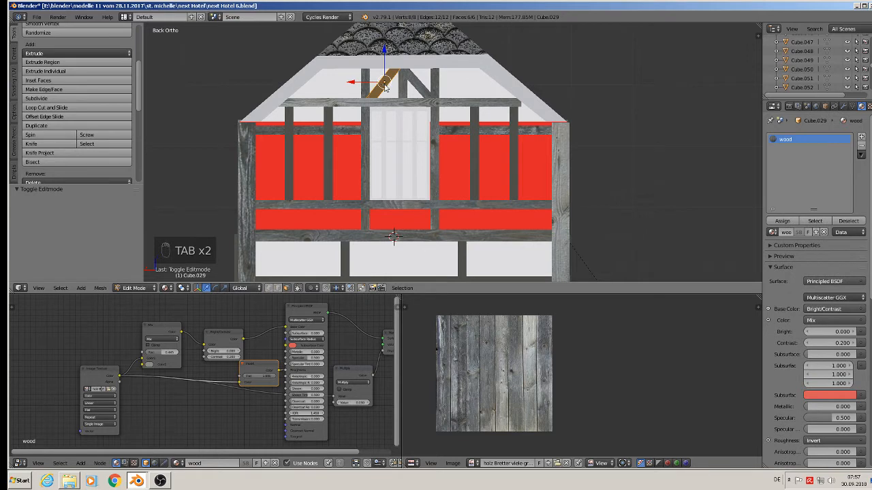
pyautogui.press('u')
pyautogui.click(385, 107)
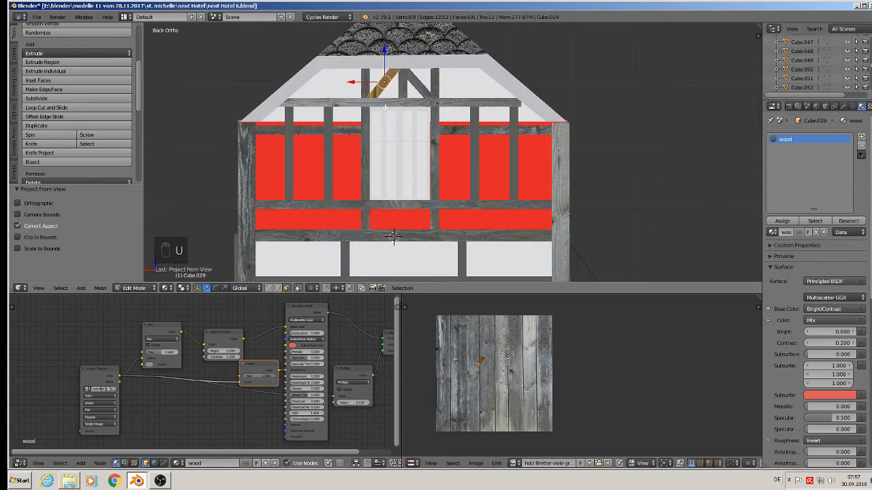
pyautogui.press('r')
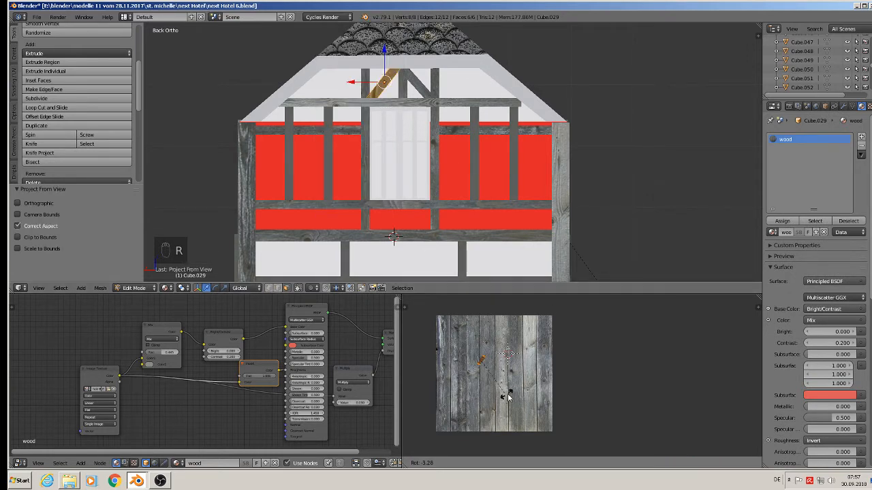
pyautogui.click(541, 378)
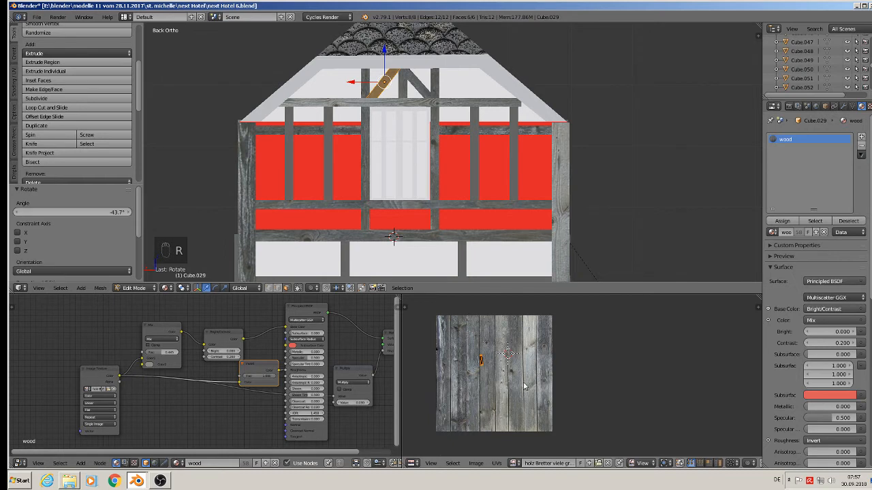
pyautogui.press('r')
pyautogui.click(522, 393)
pyautogui.press('s')
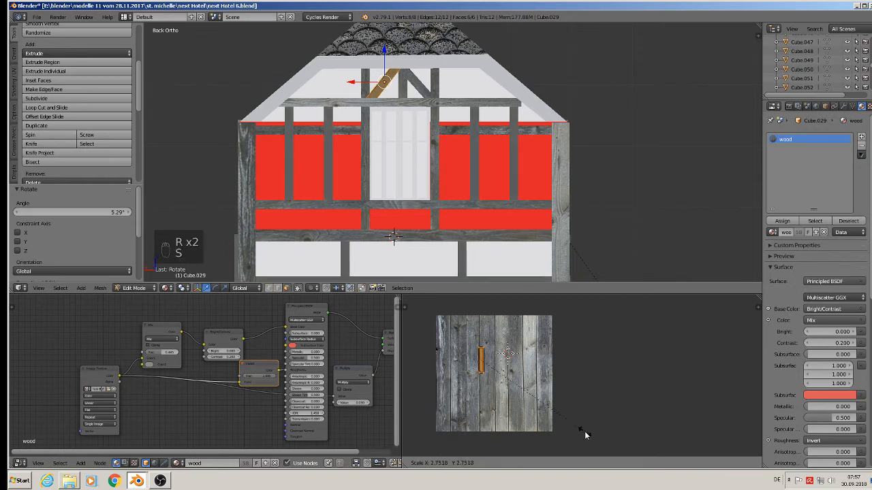
pyautogui.click(612, 452)
pyautogui.press('g')
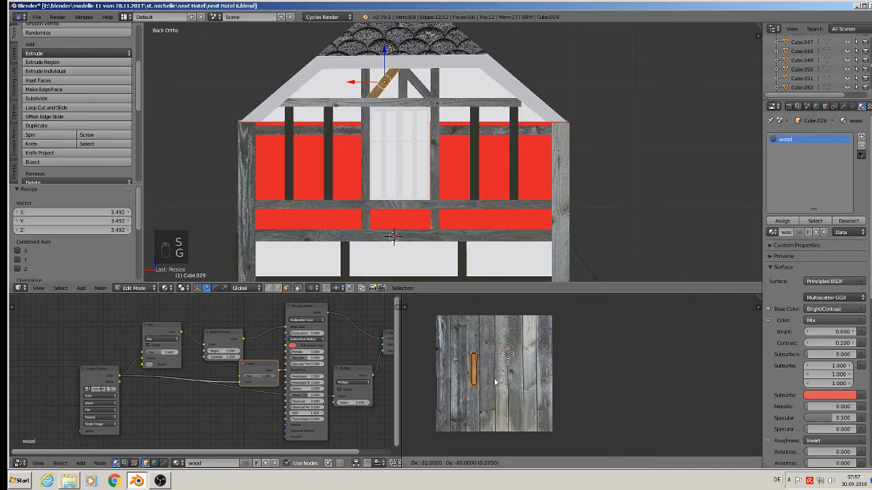
pyautogui.click(485, 392)
pyautogui.press('Tab')
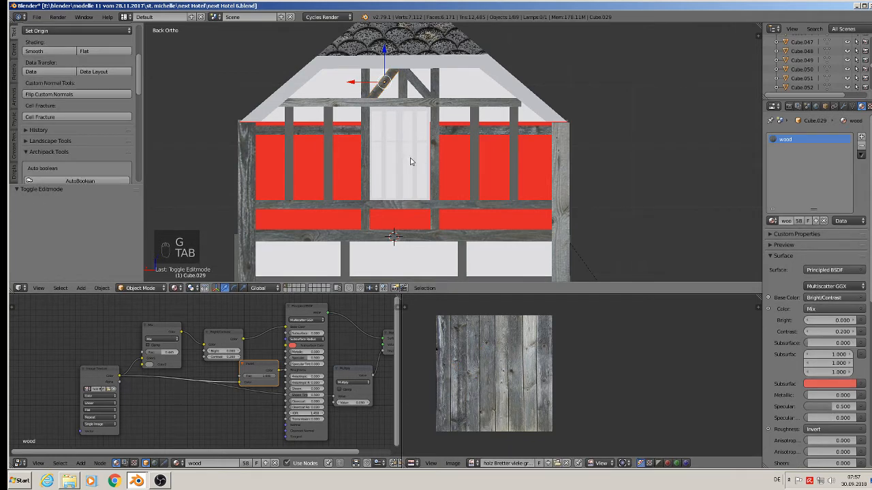
# Step: Project the leftmost vertical post between the upper red panels from view, scale its UVs about 3.74 and move them onto a plank
pyautogui.keyDown('shift'); pyautogui.moveTo(411, 200); pyautogui.dragTo(433, 141, button='middle'); pyautogui.keyUp('shift')
pyautogui.rightClick(310, 108)
pyautogui.press('Tab')
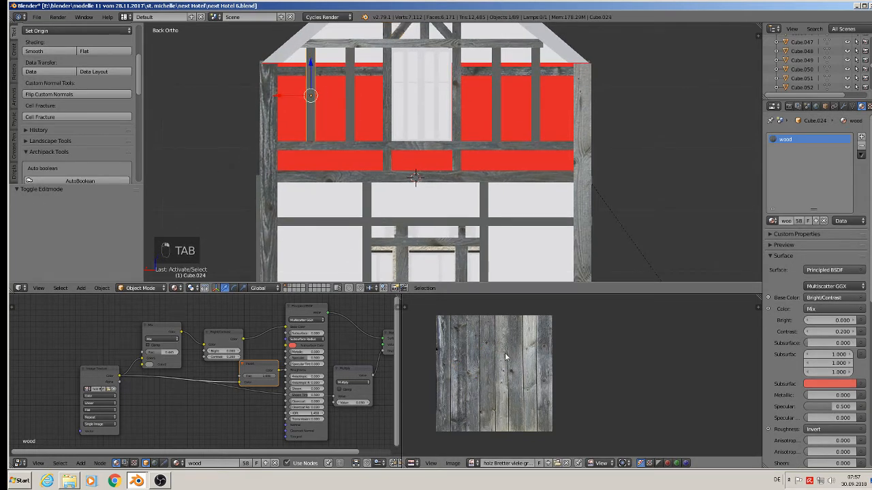
pyautogui.press('u')
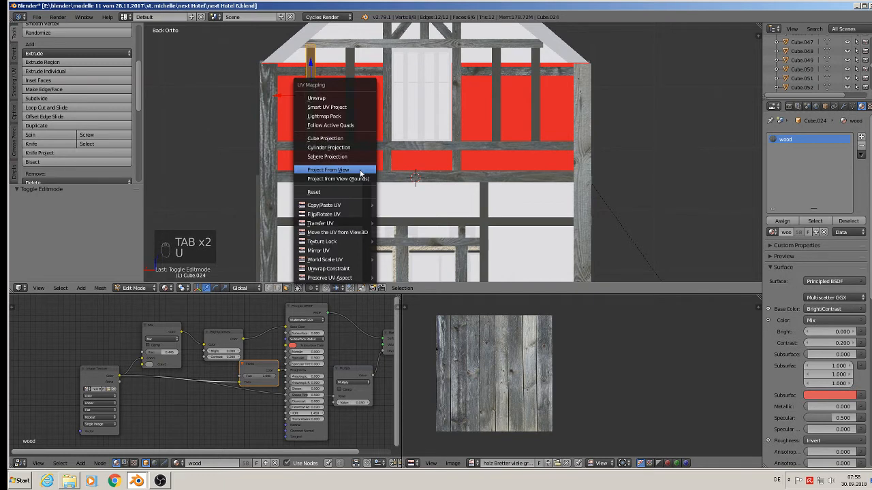
pyautogui.click(360, 170)
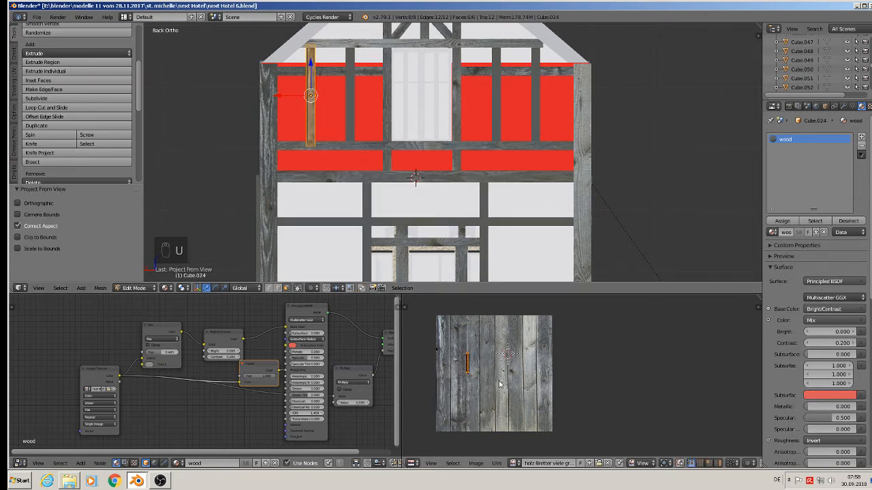
pyautogui.press('s')
pyautogui.click(585, 431)
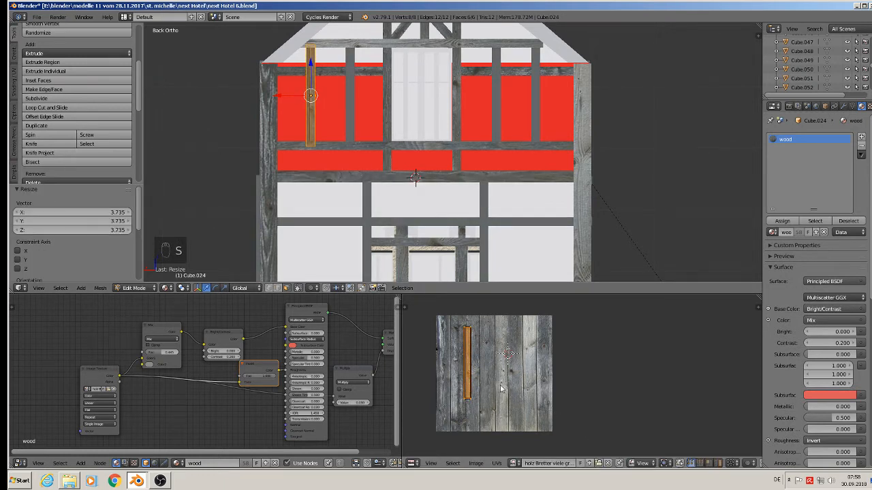
pyautogui.press('g')
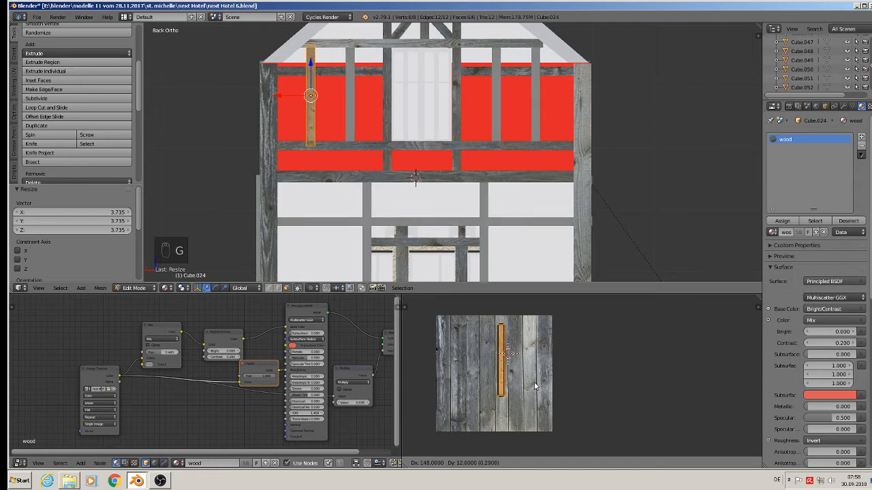
pyautogui.click(535, 387)
pyautogui.press('Tab')
# Step: Project the vertical post just left of the central window from view and scale its UVs about 4.18
pyautogui.rightClick(351, 100)
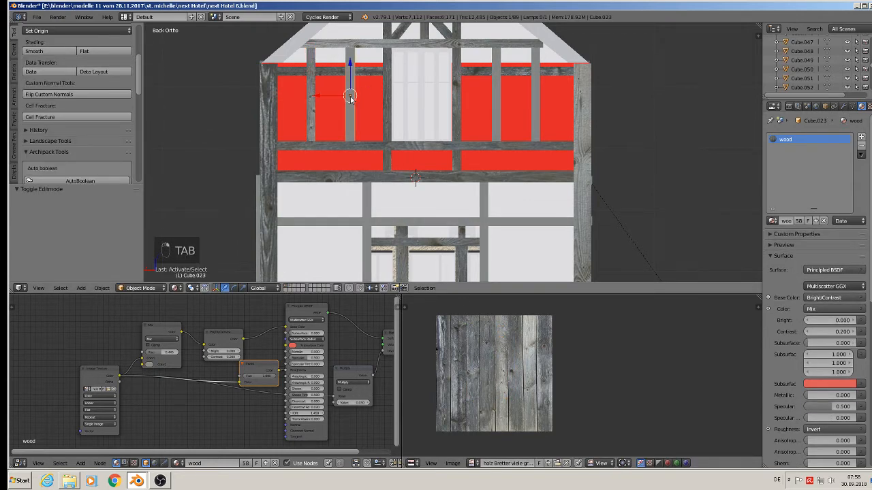
pyautogui.press('Tab')
pyautogui.press('u')
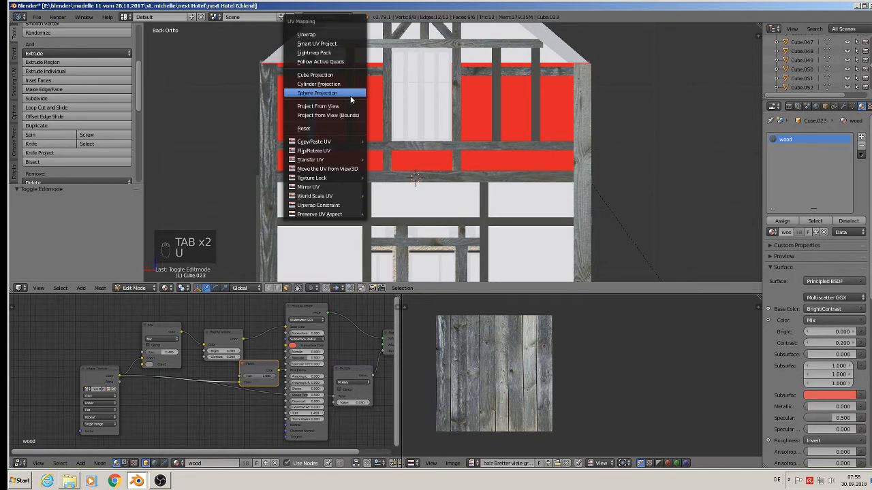
pyautogui.click(351, 93)
pyautogui.press('Tab')
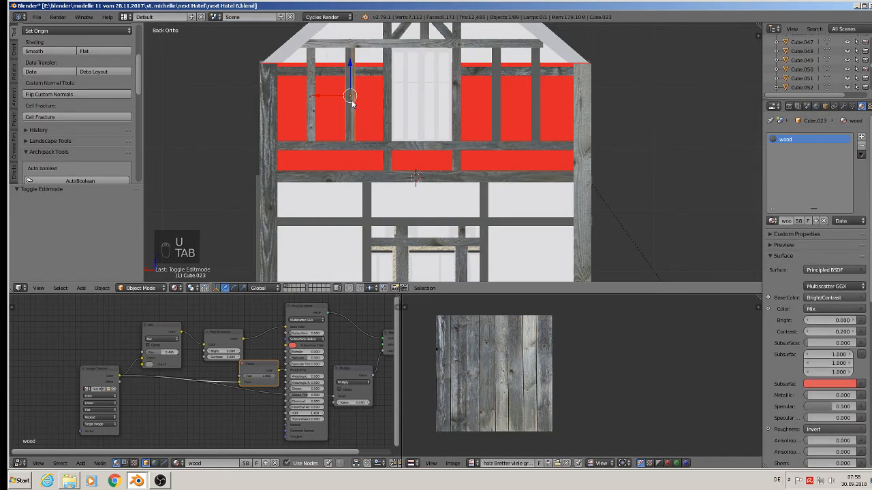
pyautogui.press('Tab')
pyautogui.press('u')
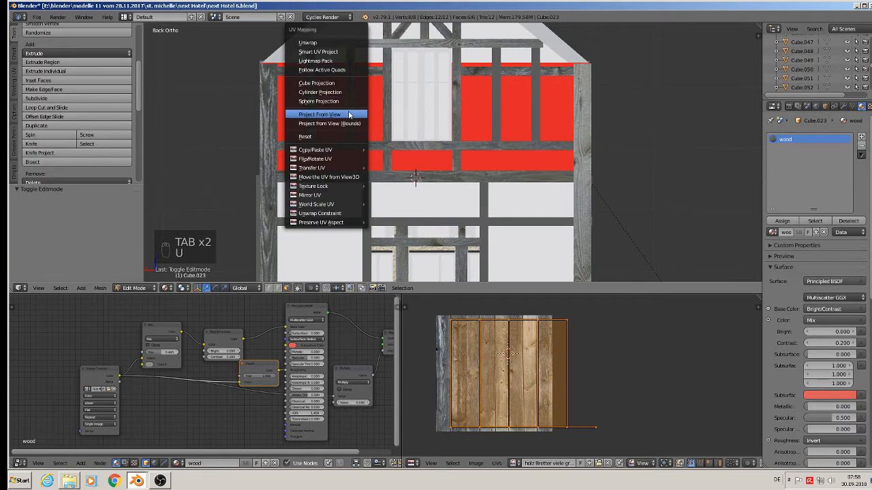
pyautogui.click(349, 111)
pyautogui.press('s')
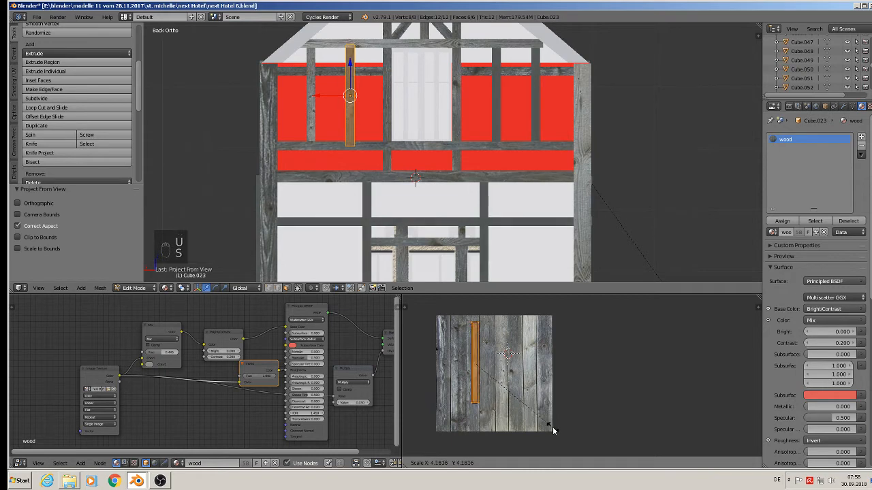
pyautogui.click(551, 429)
pyautogui.press('Tab')
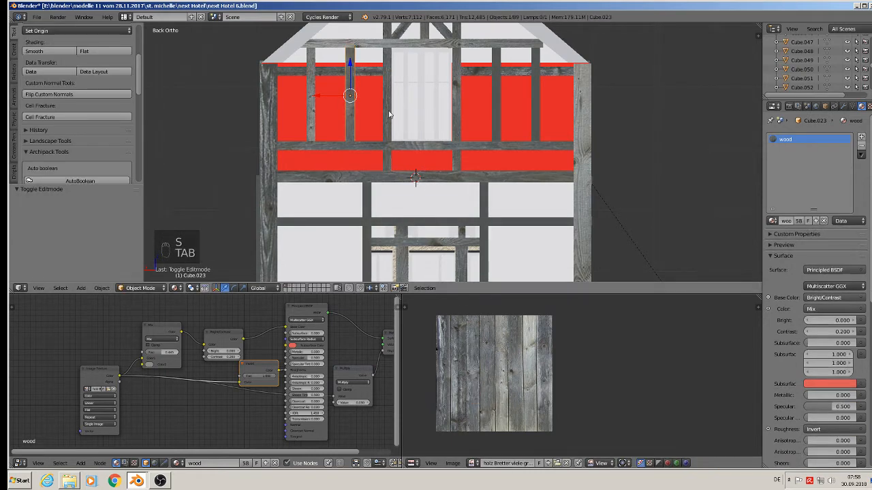
# Step: Project the vertical post just right of the central window from view, scale its UVs about 3.78 and move them onto a plank
pyautogui.rightClick(495, 114)
pyautogui.press('Tab')
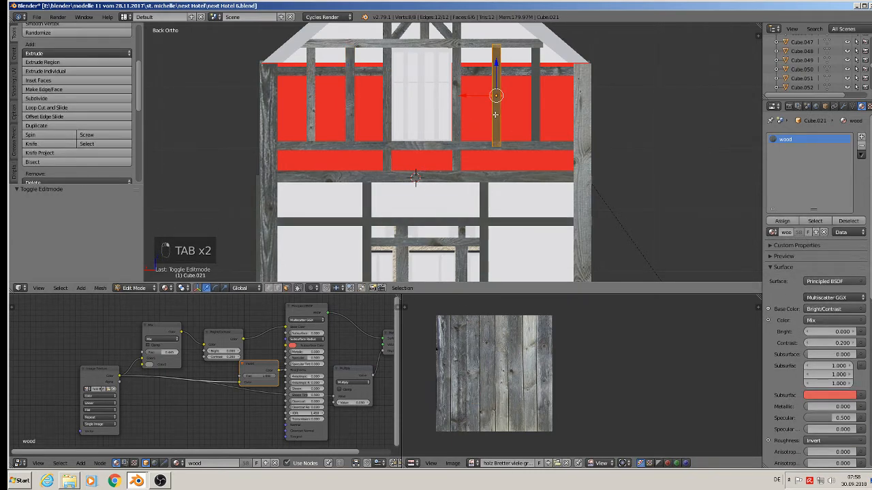
pyautogui.press('u')
pyautogui.click(497, 114)
pyautogui.press('s')
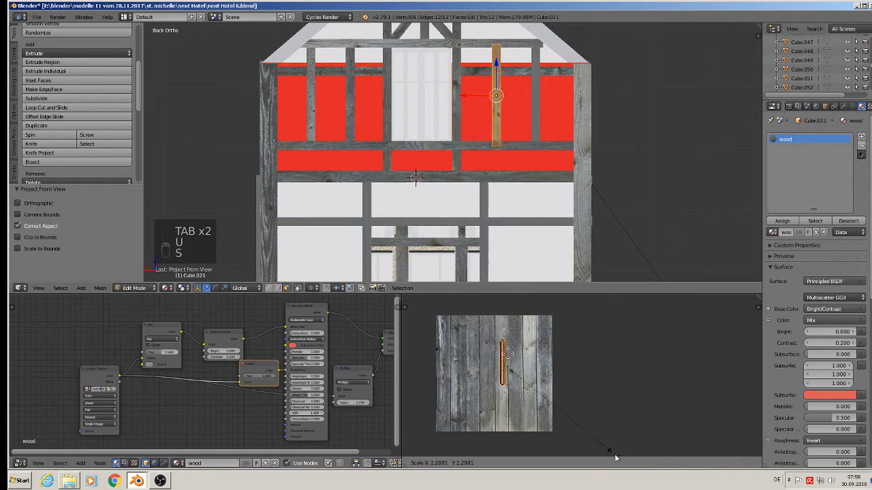
pyautogui.click(683, 356)
pyautogui.press('g')
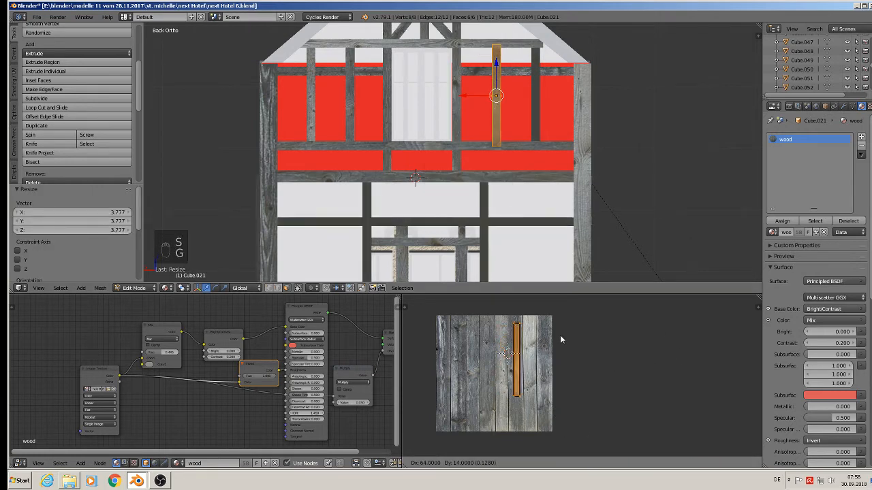
pyautogui.click(556, 335)
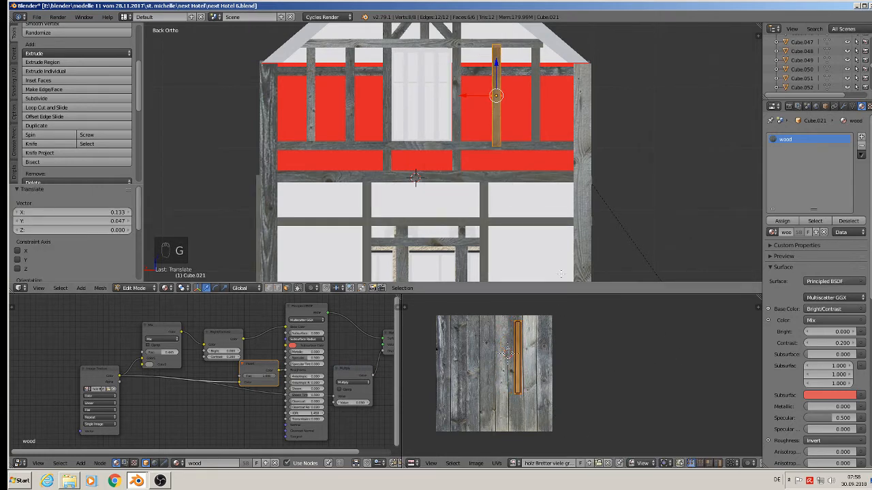
pyautogui.press('Tab')
# Step: Project the rightmost vertical post between the upper red panels from view, scale its UVs about 3.33 and move them onto the right plank
pyautogui.rightClick(545, 103)
pyautogui.rightClick(536, 101)
pyautogui.press('Tab')
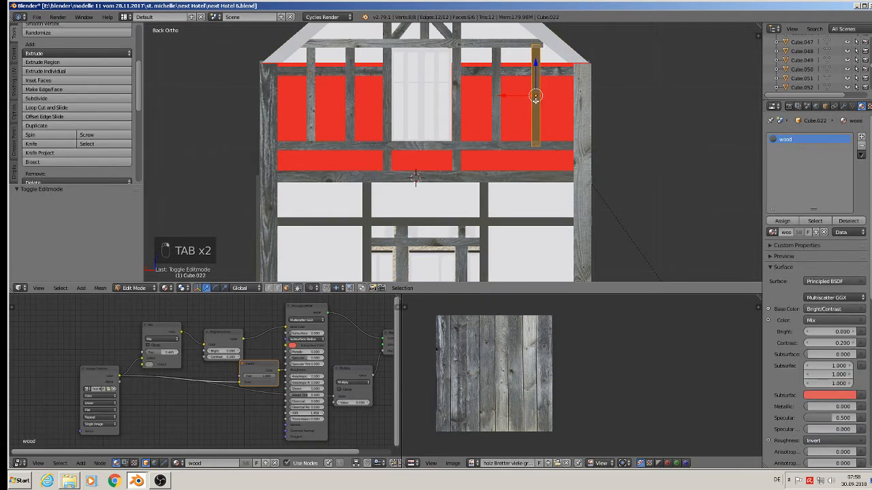
pyautogui.press('u')
pyautogui.click(537, 105)
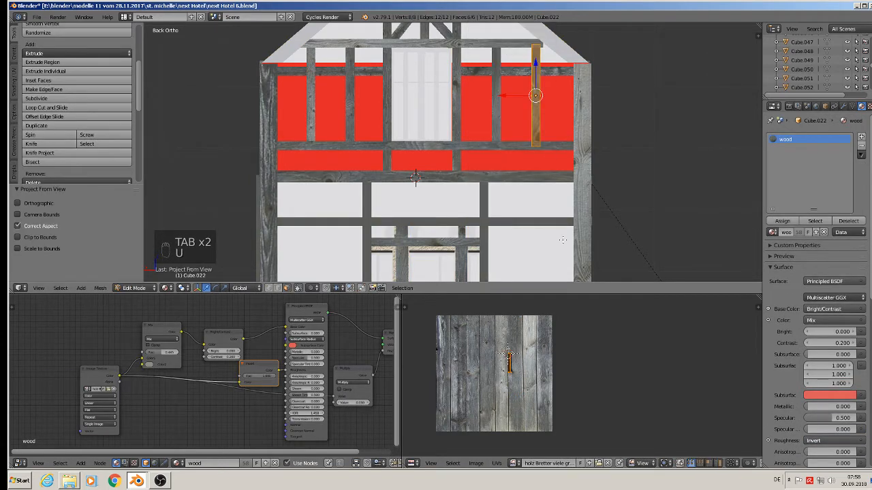
pyautogui.press('s')
pyautogui.click(604, 422)
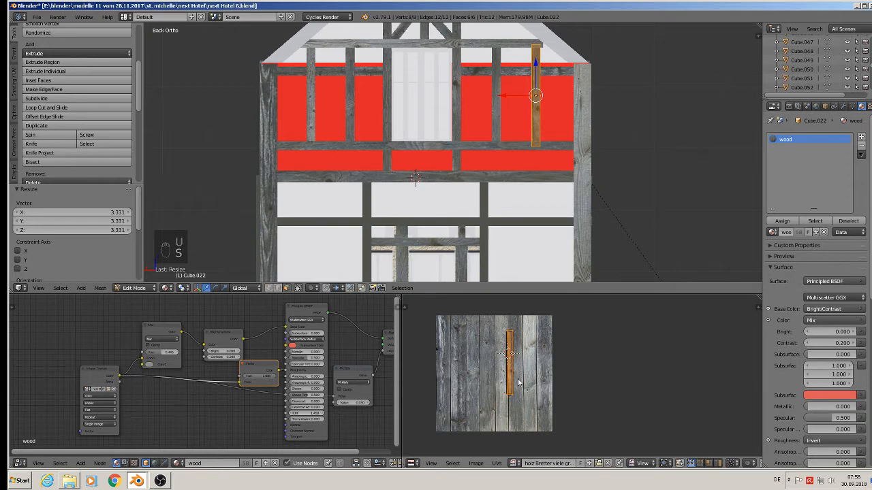
pyautogui.press('g')
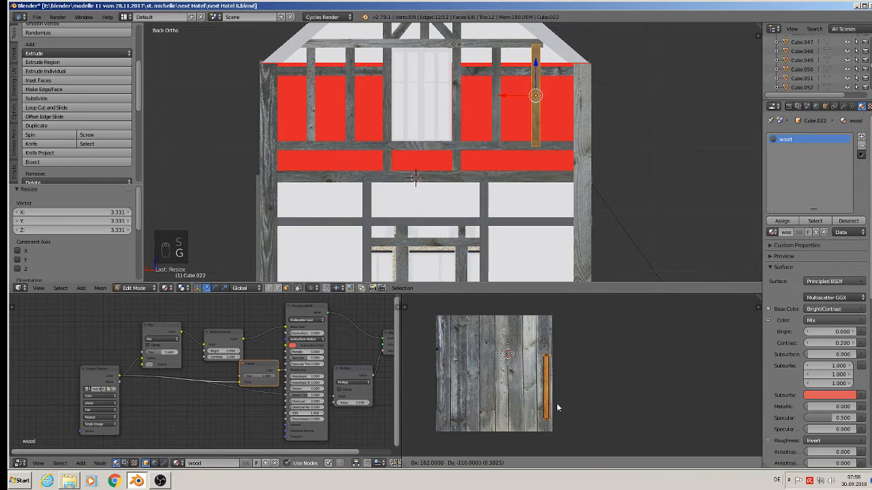
pyautogui.click(557, 405)
pyautogui.press('Tab')
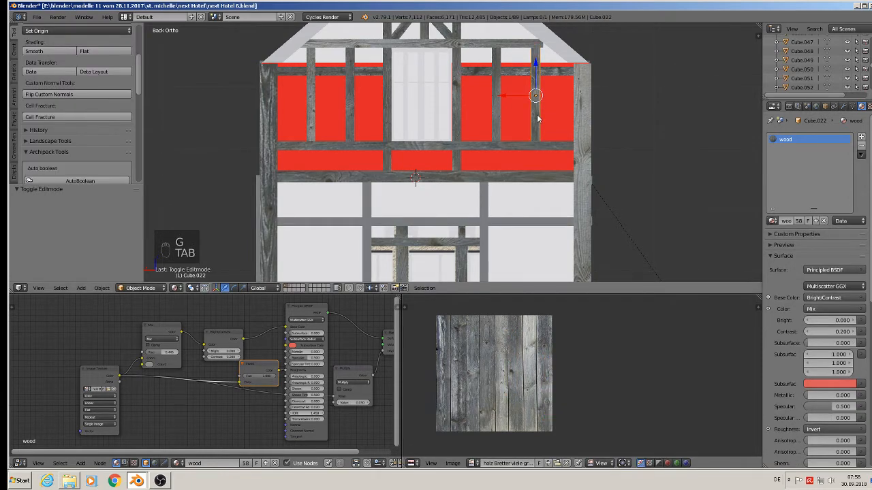
# Step: Project the horizontal beam beneath the upper red panels from view and try rotating it 90° about X
pyautogui.scroll(-2, 474, 177)
pyautogui.scroll(2, 447, 162)
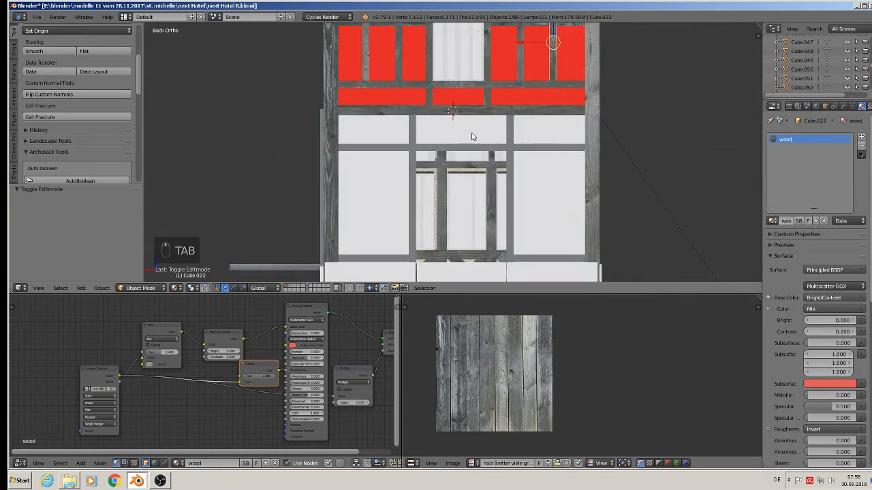
pyautogui.rightClick(413, 150)
pyautogui.press('Tab')
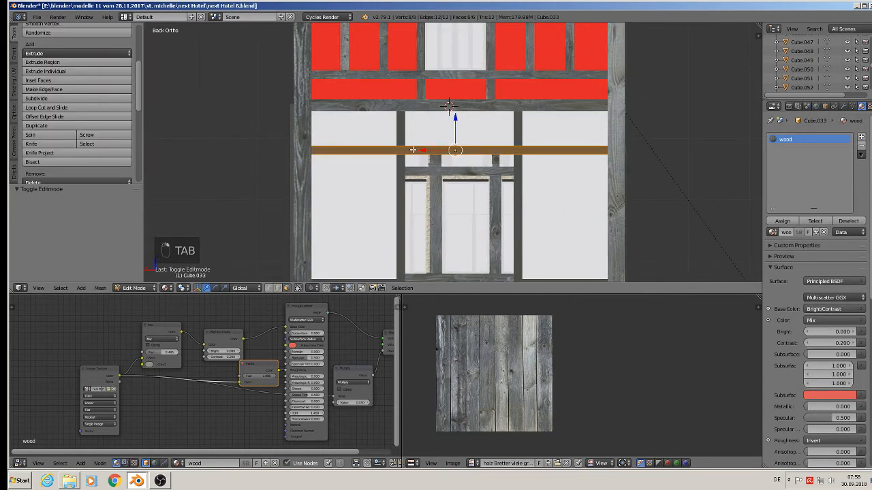
pyautogui.press('u')
pyautogui.click(408, 152)
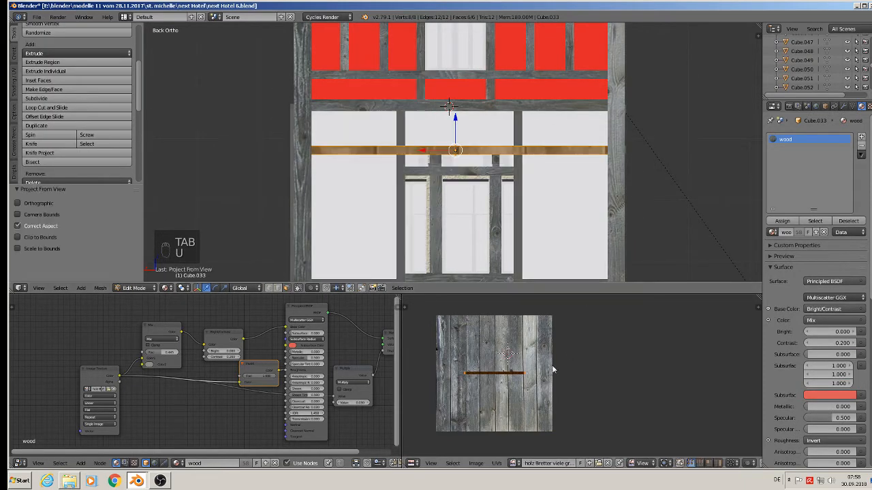
pyautogui.write('rx90')
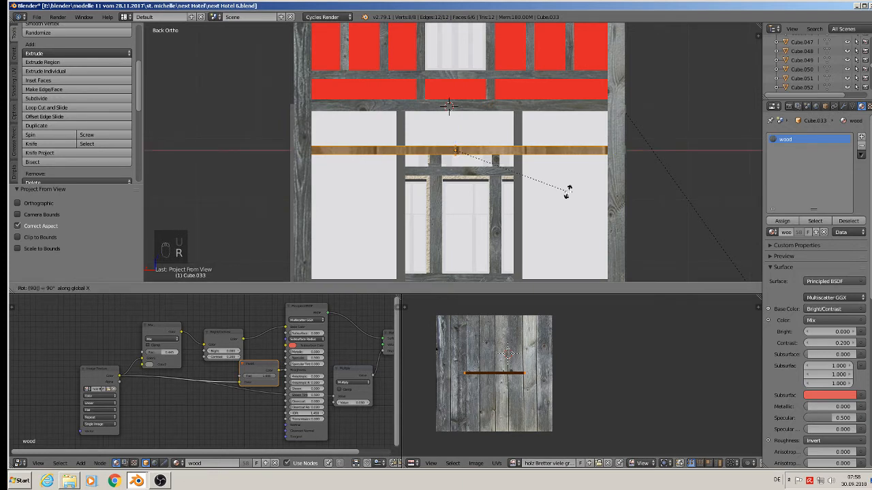
pyautogui.press('Return')
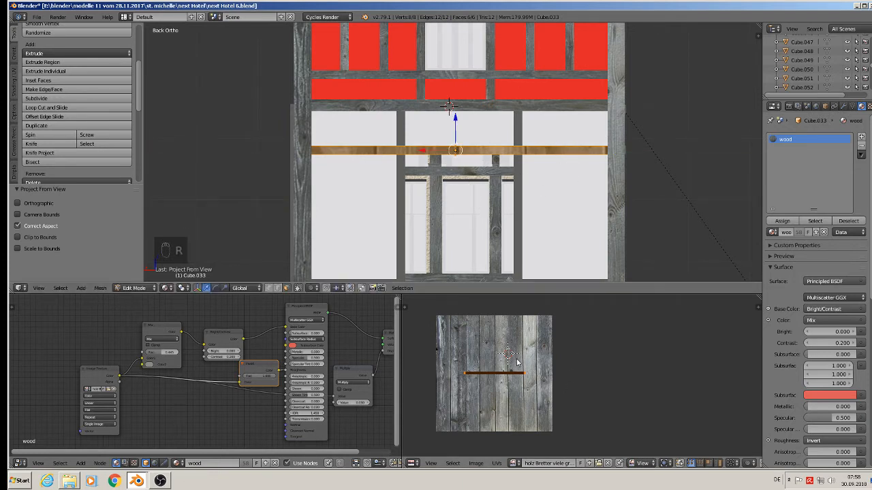
# Step: Rotate the horizontal beam's UVs 90° and scale them about 1.89
pyautogui.write('r90')
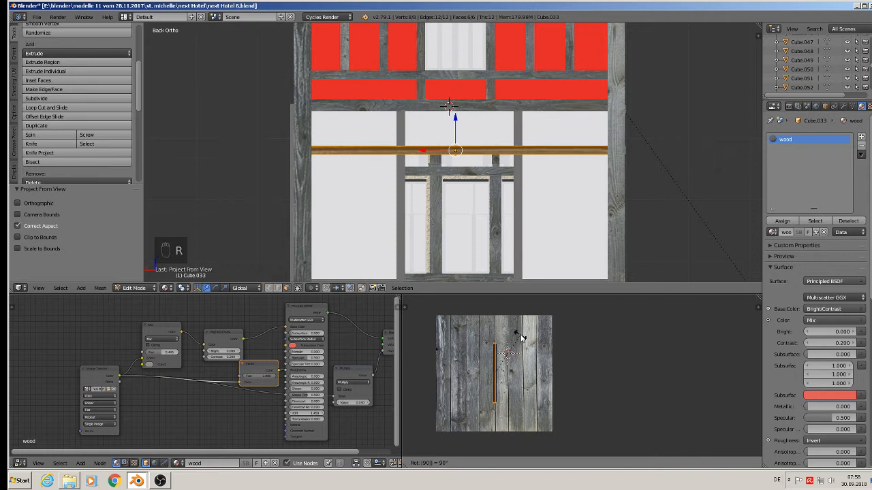
pyautogui.press('Return')
pyautogui.press('s')
pyautogui.click(573, 372)
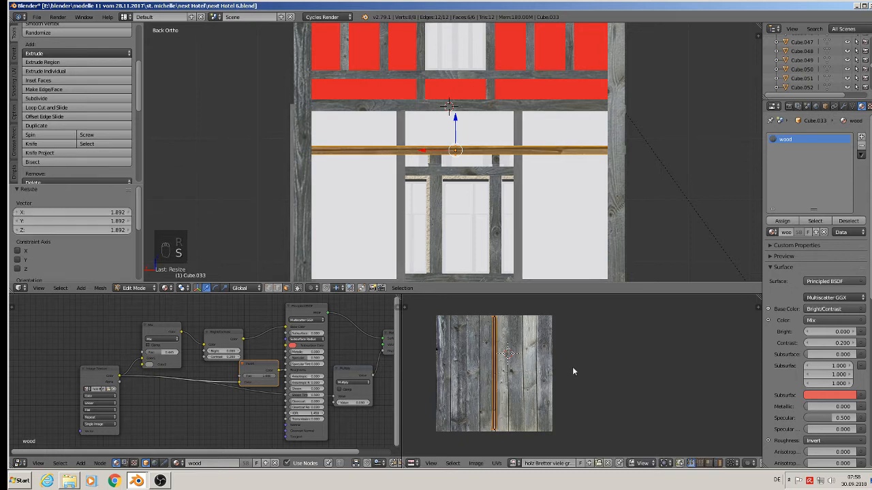
# Step: Stretch the horizontal beam's UVs about 3.08 along X and move them onto the leftmost plank
pyautogui.press('s')
pyautogui.press('x')
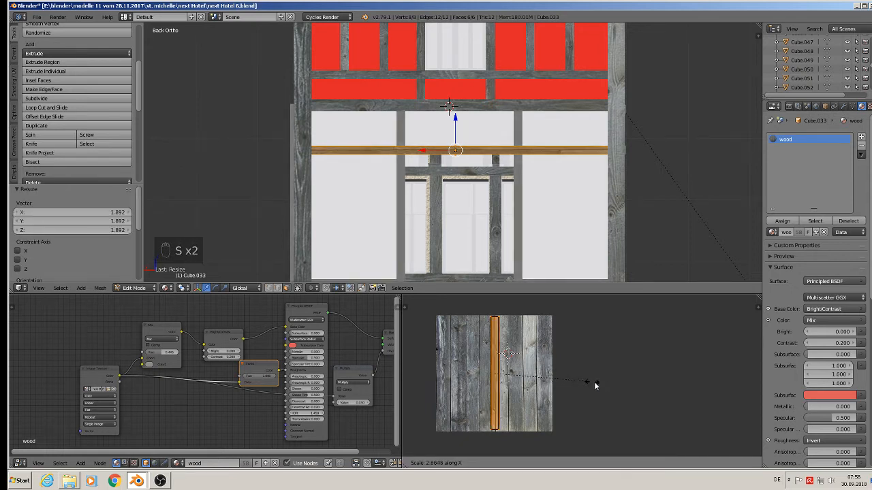
pyautogui.click(576, 376)
pyautogui.press('g')
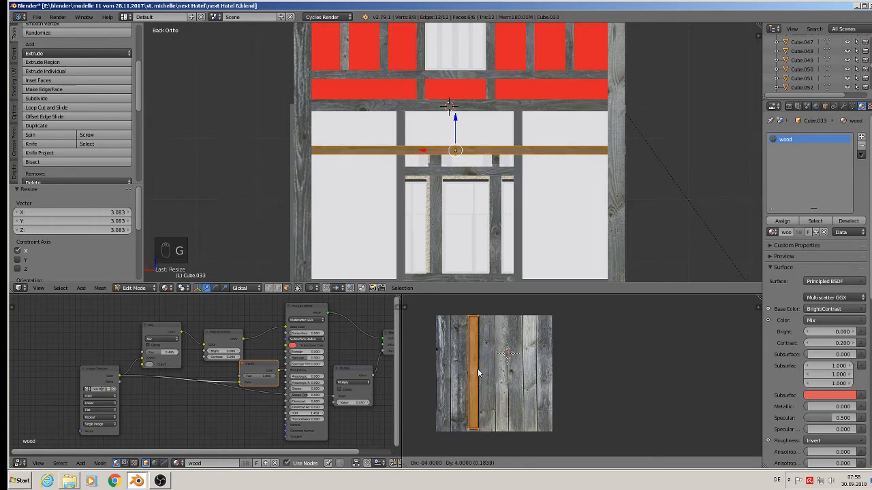
pyautogui.click(477, 368)
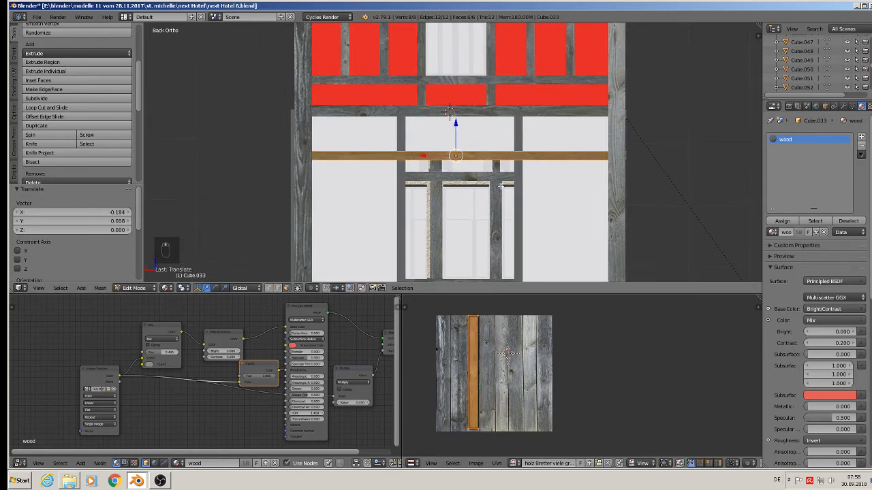
# Step: Project the vertical post left of the lower central window from view, scale its UVs about 2.52 and move them onto a plank
pyautogui.keyDown('shift'); pyautogui.moveTo(398, 277); pyautogui.dragTo(379, 169, button='middle'); pyautogui.keyUp('shift')
pyautogui.press('Tab')
pyautogui.rightClick(378, 169)
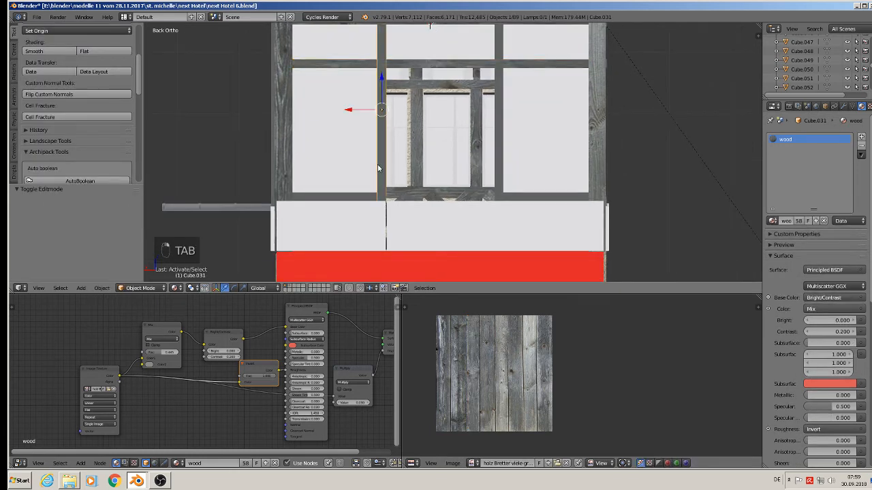
pyautogui.press('Tab')
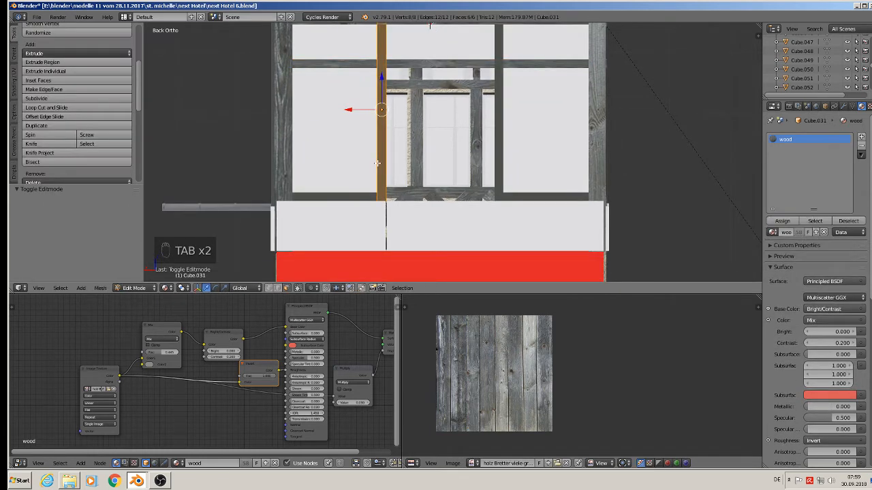
pyautogui.press('u')
pyautogui.click(378, 166)
pyautogui.press('s')
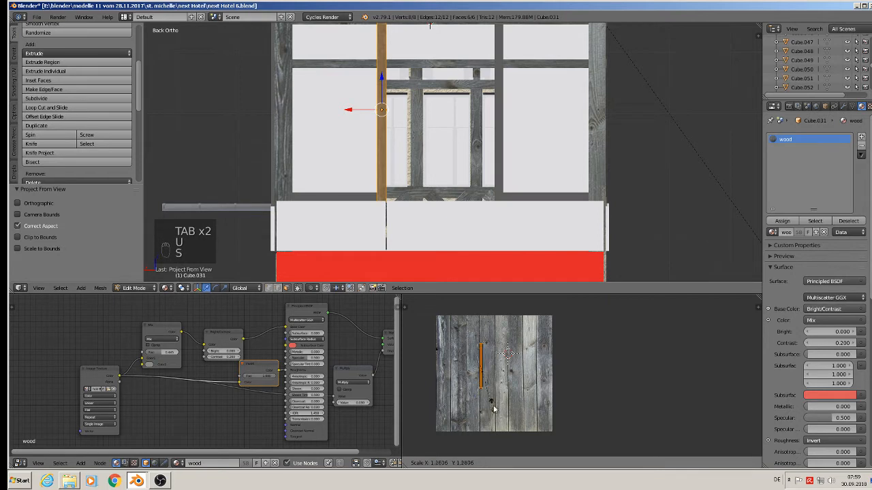
pyautogui.click(535, 425)
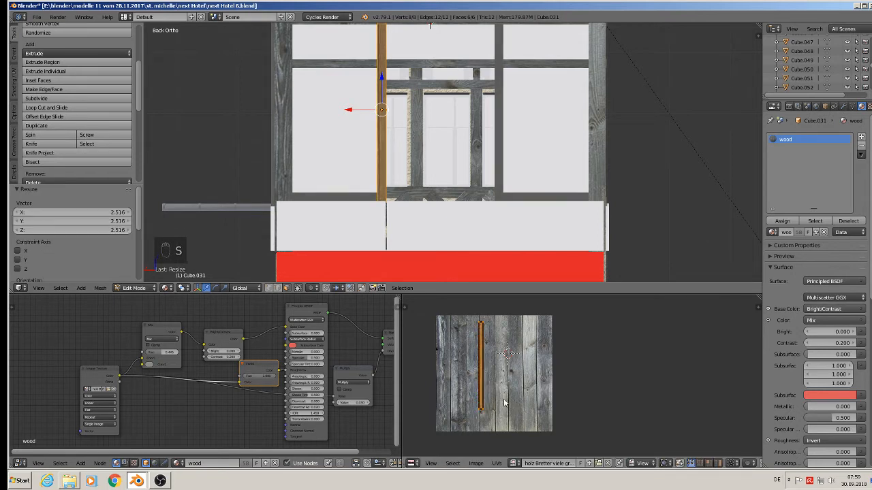
pyautogui.press('g')
pyautogui.click(527, 399)
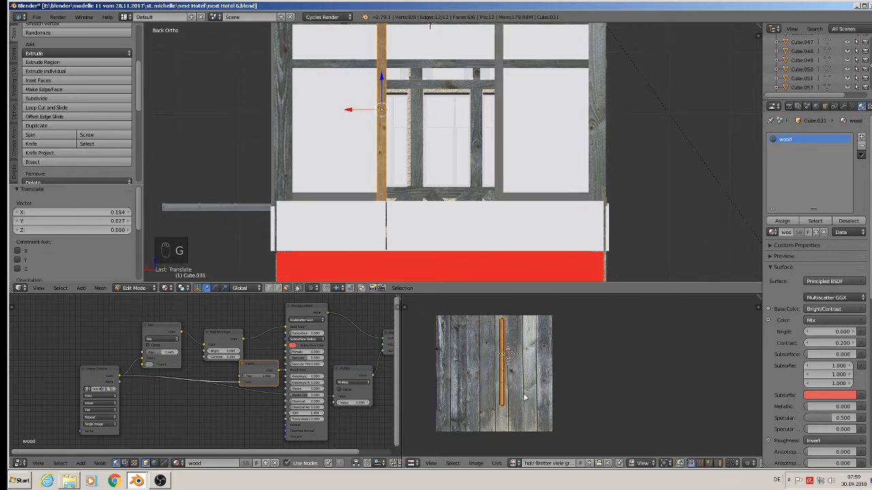
# Step: Project the vertical post right of the lower central window from view, scale its UVs about 2.68 and move them onto the leftmost plank
pyautogui.press('Tab')
pyautogui.rightClick(498, 130)
pyautogui.press('Tab')
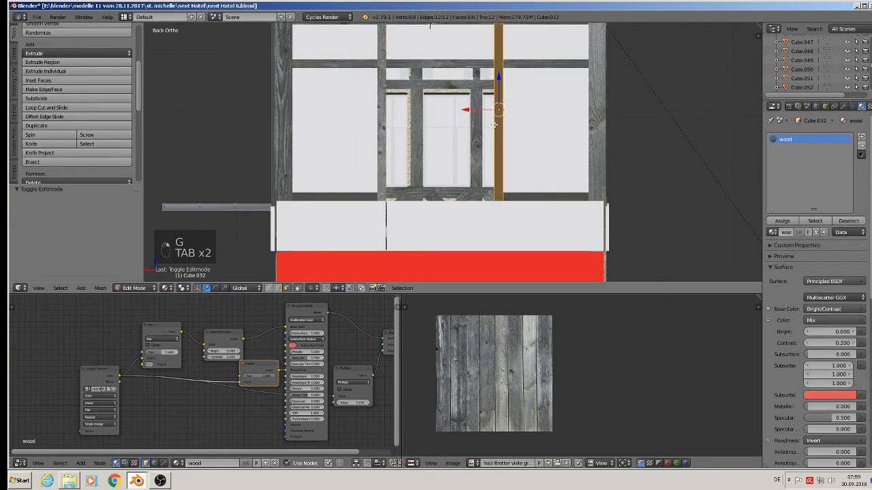
pyautogui.press('u')
pyautogui.click(495, 128)
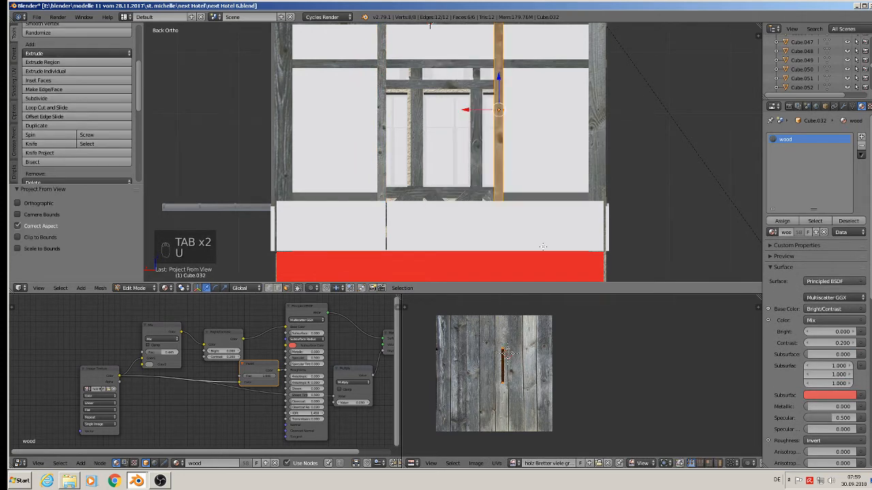
pyautogui.press('s')
pyautogui.click(634, 422)
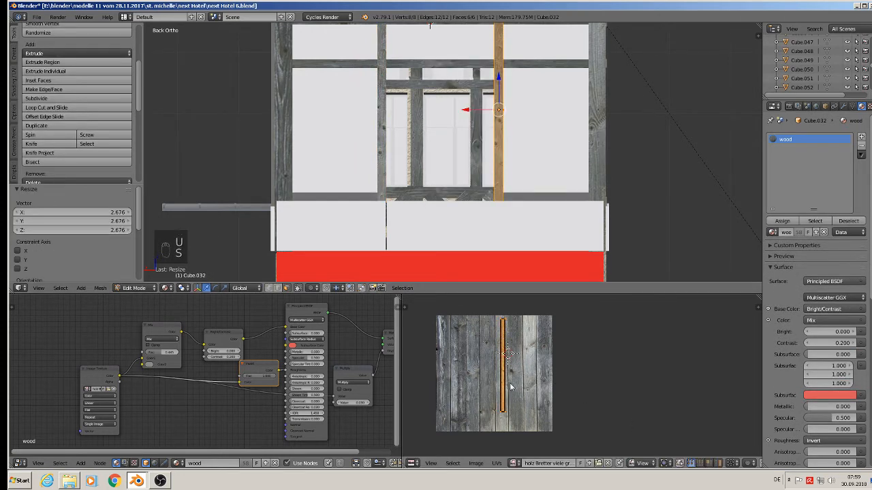
pyautogui.press('g')
pyautogui.click(453, 394)
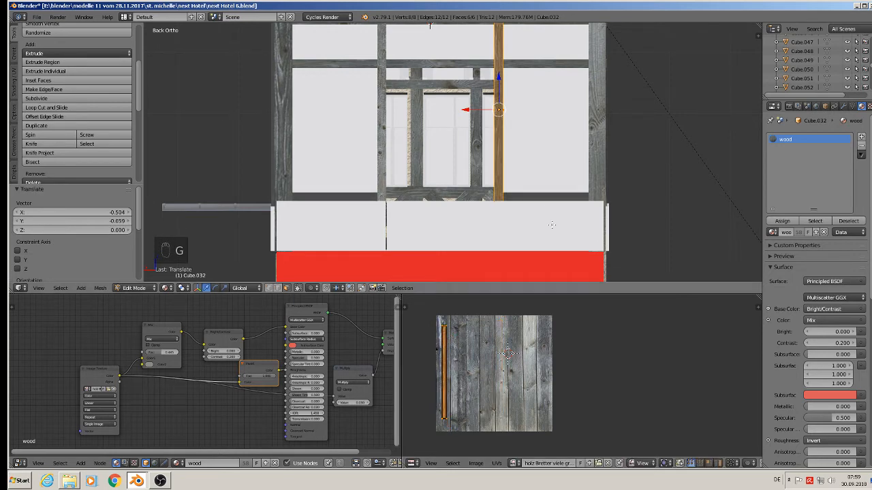
# Step: Project the short sill beam under the right lower window from view, rotate its UVs 90° and scale them about 3.13
pyautogui.press('Tab')
pyautogui.rightClick(543, 198)
pyautogui.press('Tab')
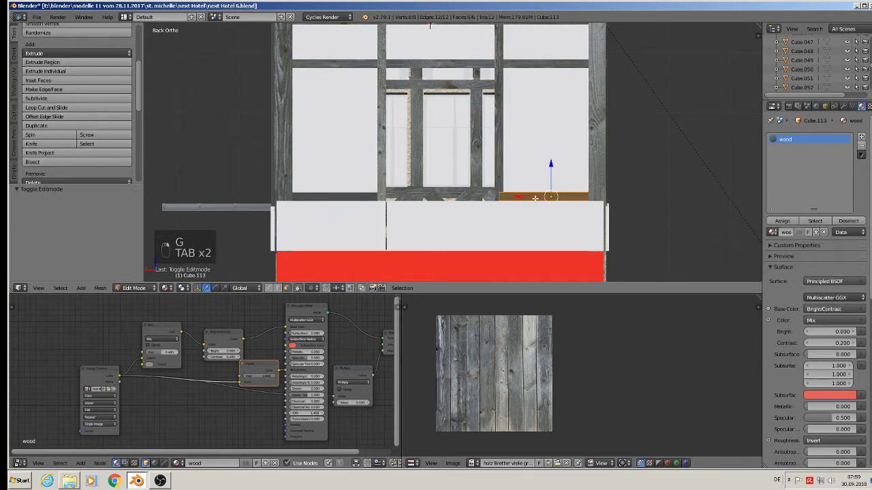
pyautogui.press('u')
pyautogui.click(535, 197)
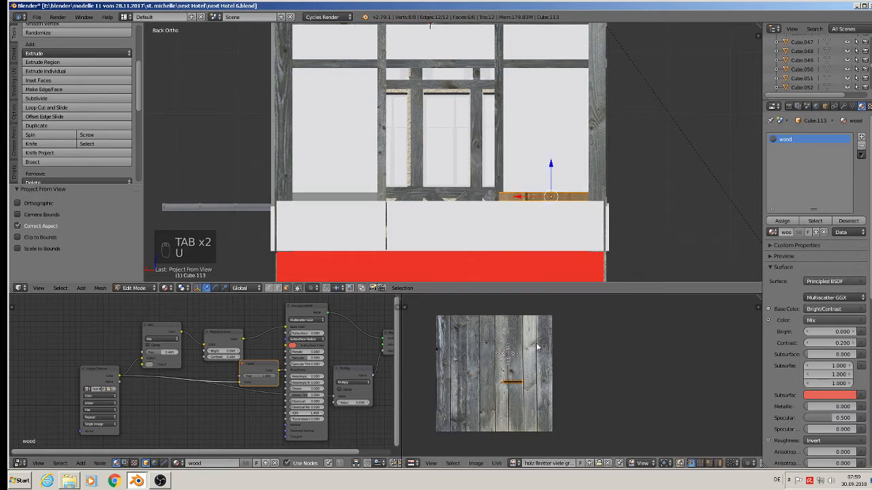
pyautogui.write('r90')
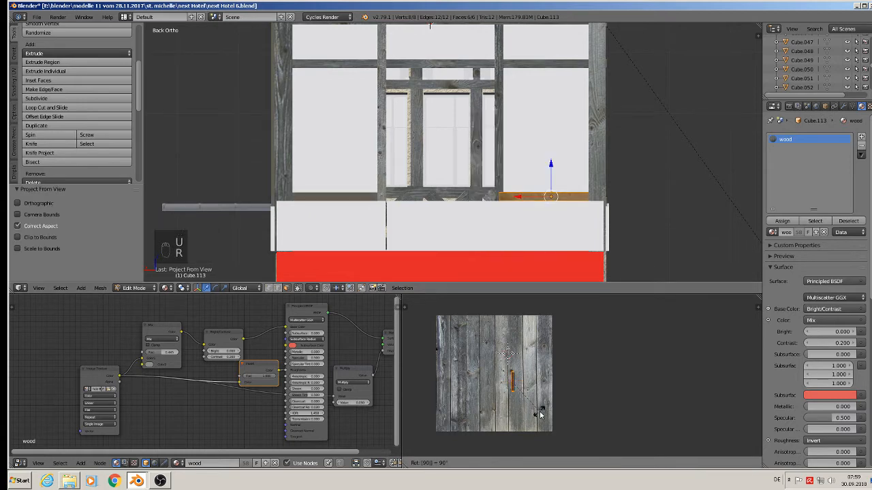
pyautogui.press('Return')
pyautogui.press('s')
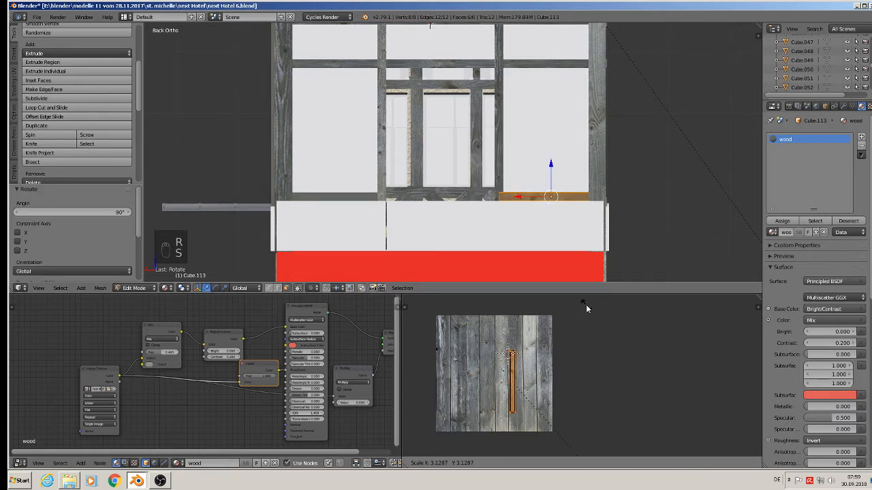
pyautogui.click(585, 303)
# Step: Project the short sill beam under the left lower window from view
pyautogui.press('Tab')
pyautogui.rightClick(340, 196)
pyautogui.press('Tab')
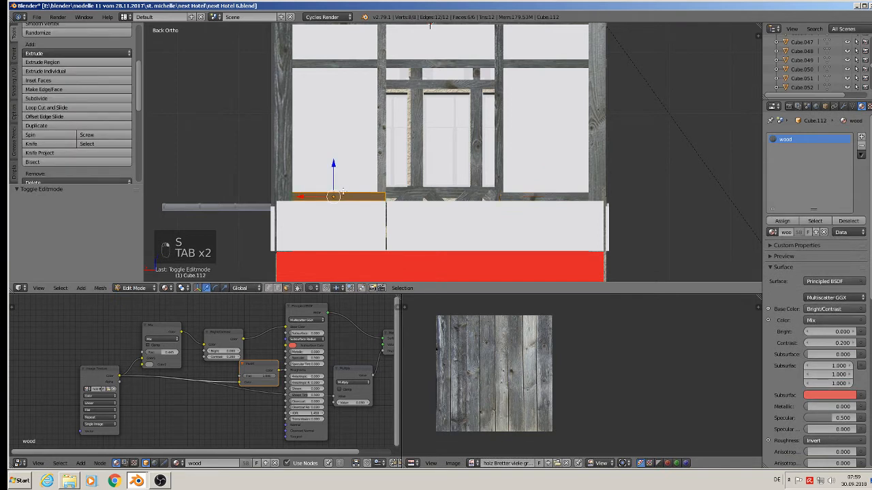
pyautogui.press('u')
pyautogui.click(342, 193)
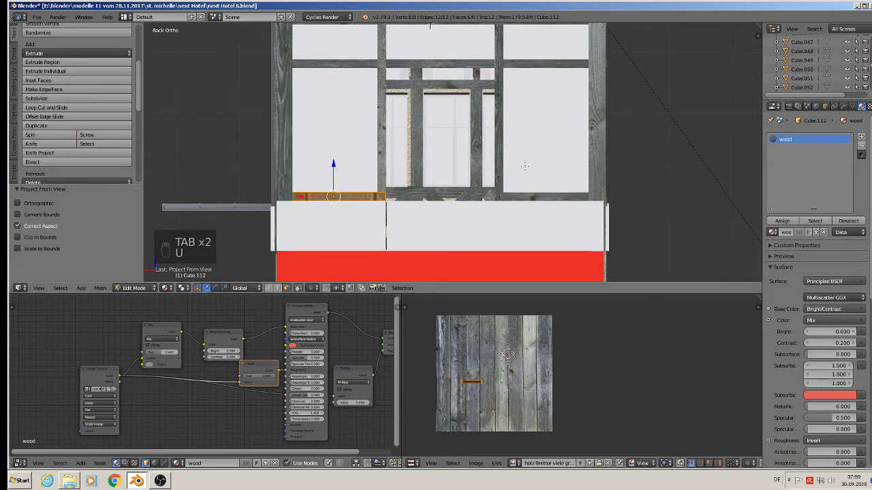
# Step: Rotate the left sill beam's UVs 90°, scale them about 3.12 and move them onto a left plank
pyautogui.press('r')
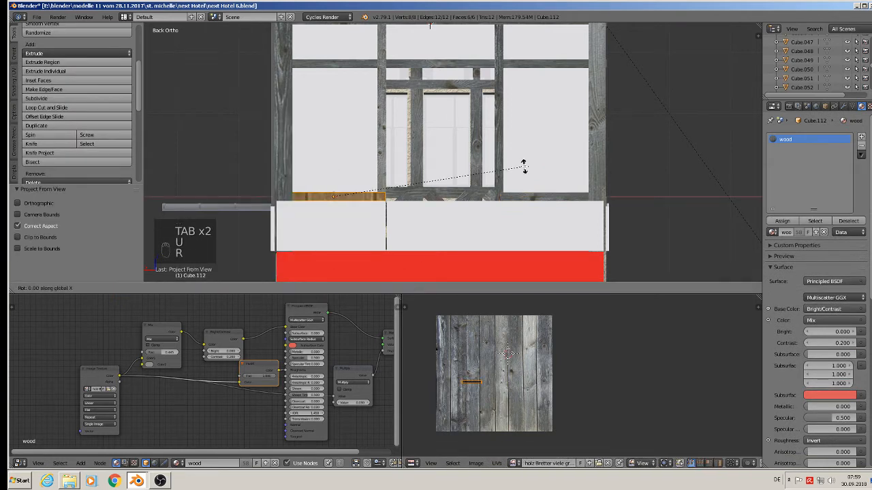
pyautogui.rightClick(520, 80)
pyautogui.write('r')
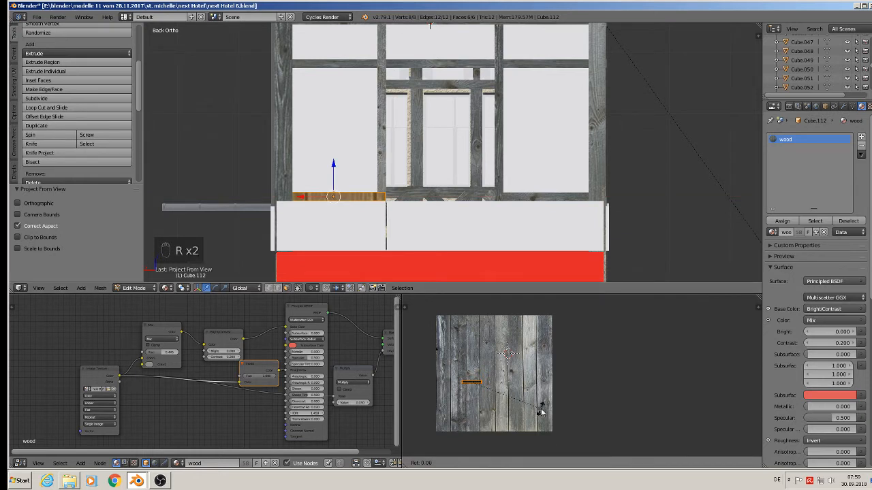
pyautogui.write('90')
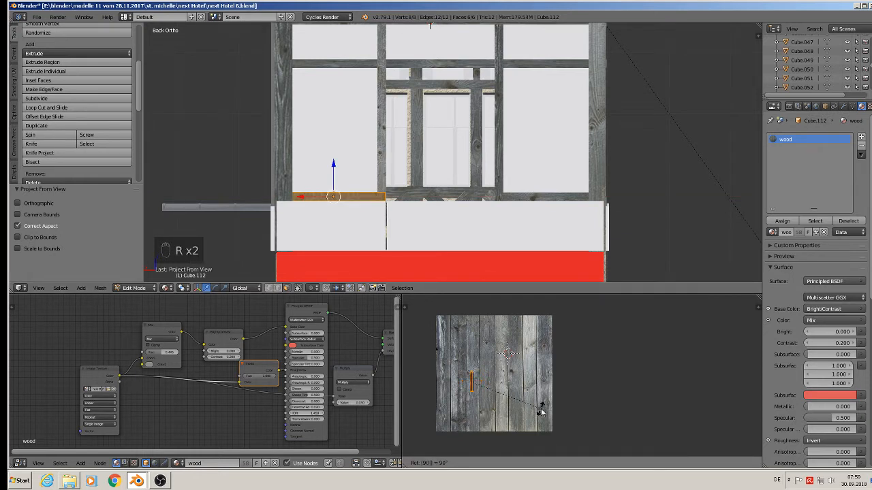
pyautogui.press('Return')
pyautogui.press('s')
pyautogui.click(645, 374)
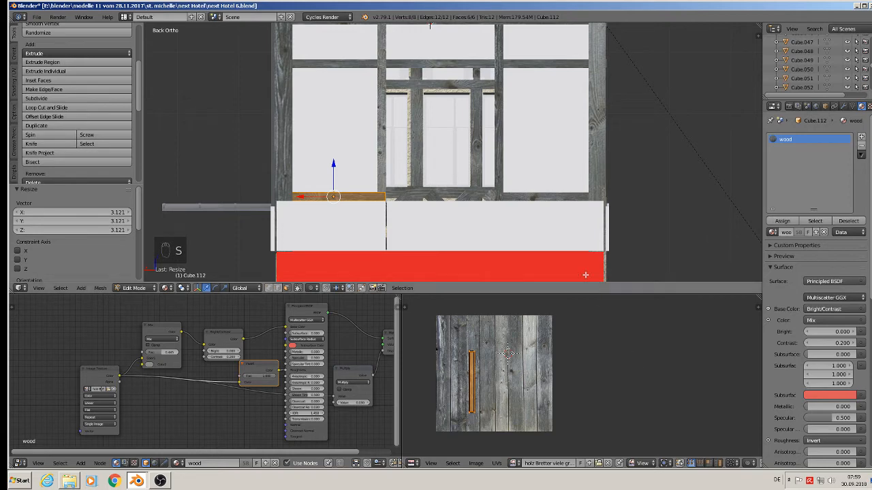
pyautogui.press('g')
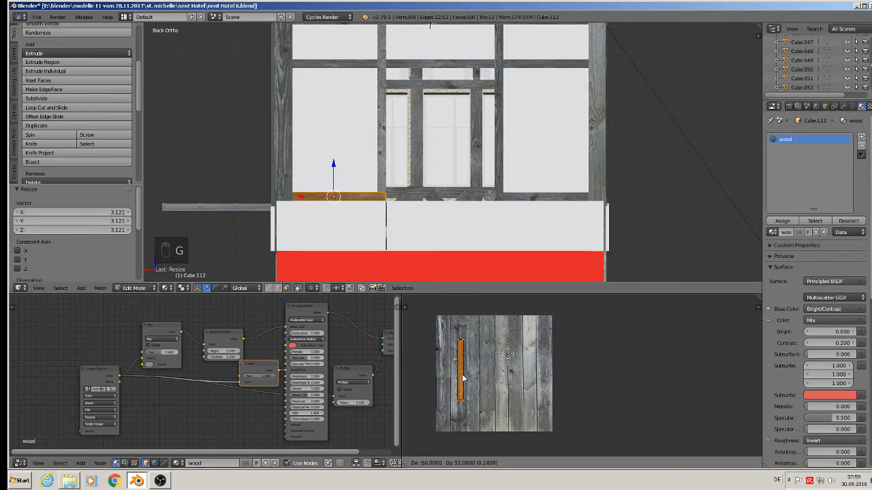
pyautogui.press('Tab')
# Step: Save the blend file
pyautogui.scroll(-4, 379, 213)
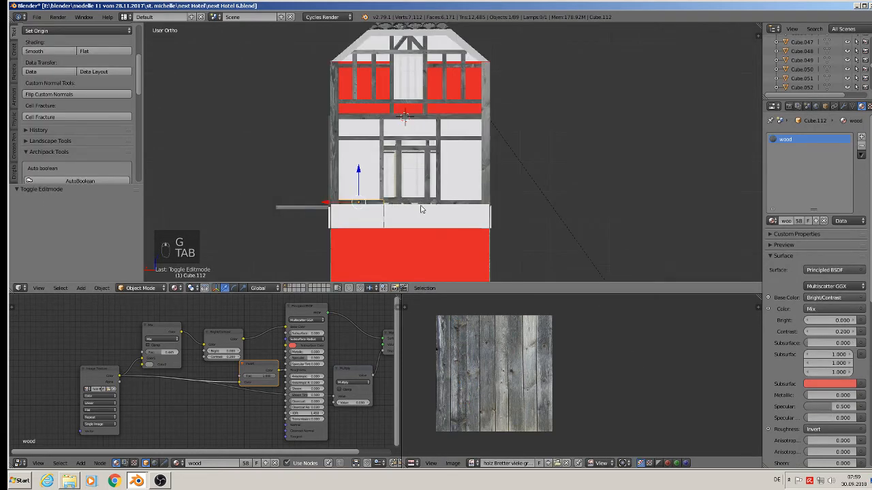
pyautogui.moveTo(421, 209); pyautogui.dragTo(449, 297, button='middle')
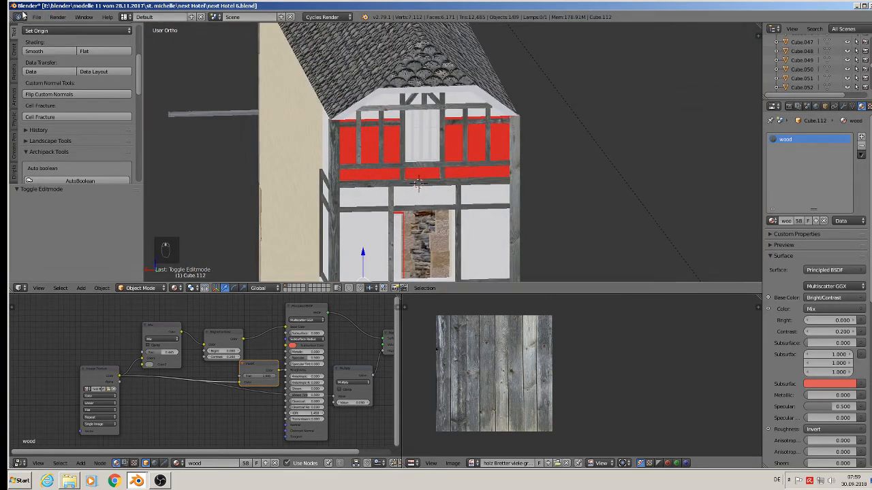
pyautogui.click(37, 17)
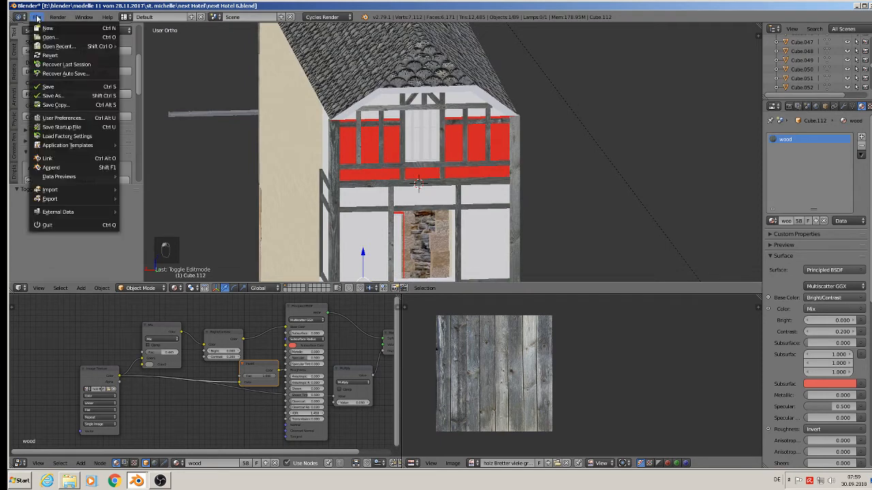
pyautogui.click(58, 87)
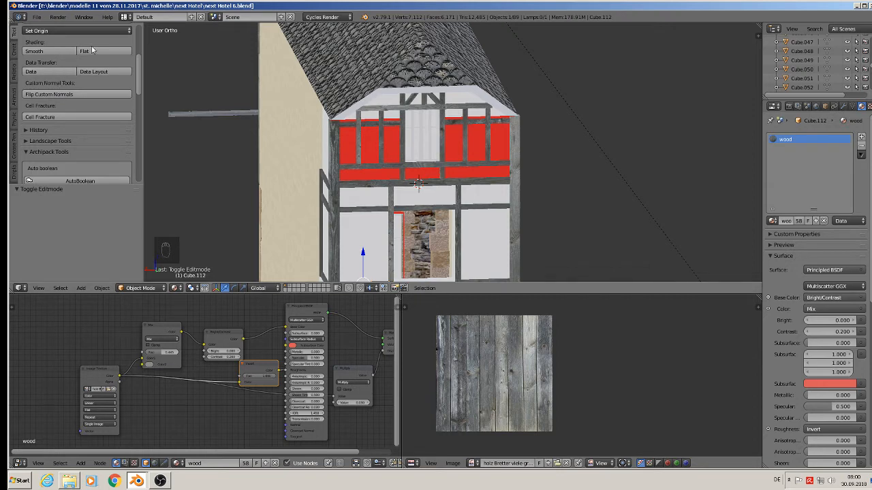
pyautogui.scroll(1, 427, 192)
pyautogui.press('Tab')
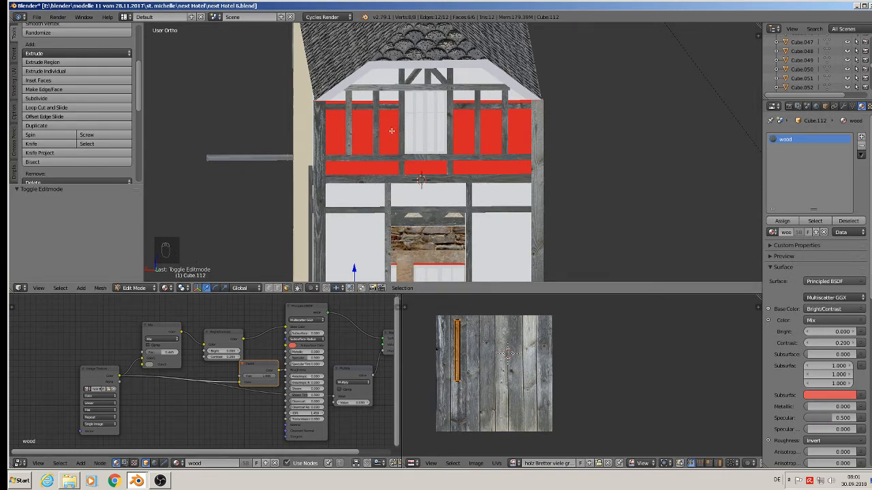
pyautogui.press('Tab')
pyautogui.press('Tab')
# Step: Select the gable's red infill faces and assign the putz material to them
pyautogui.press('Tab')
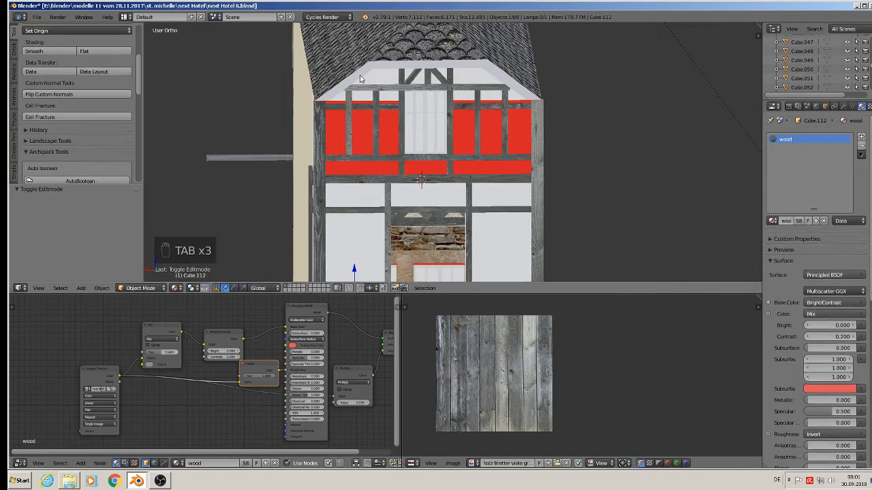
pyautogui.rightClick(389, 136)
pyautogui.press('Tab')
pyautogui.rightClick(385, 120)
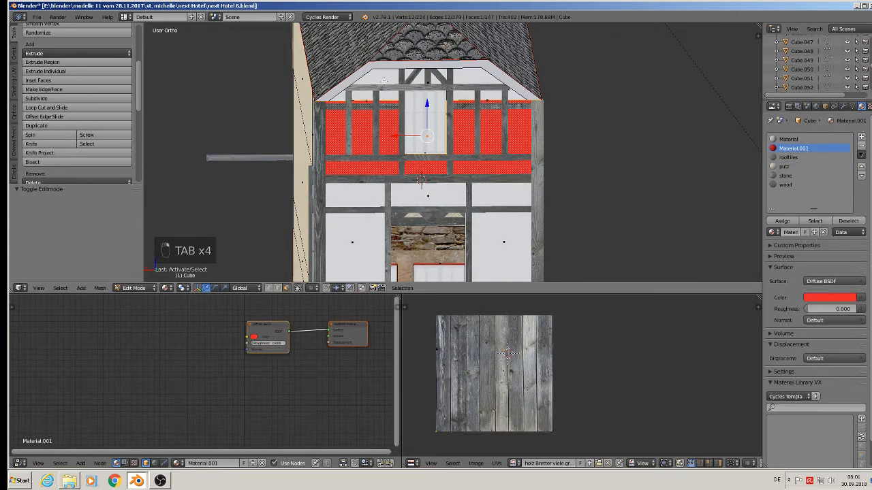
pyautogui.keyDown('shift'); pyautogui.rightClick(410, 143); pyautogui.keyUp('shift')
pyautogui.press('KP_3')
pyautogui.press('KP_Decimal')
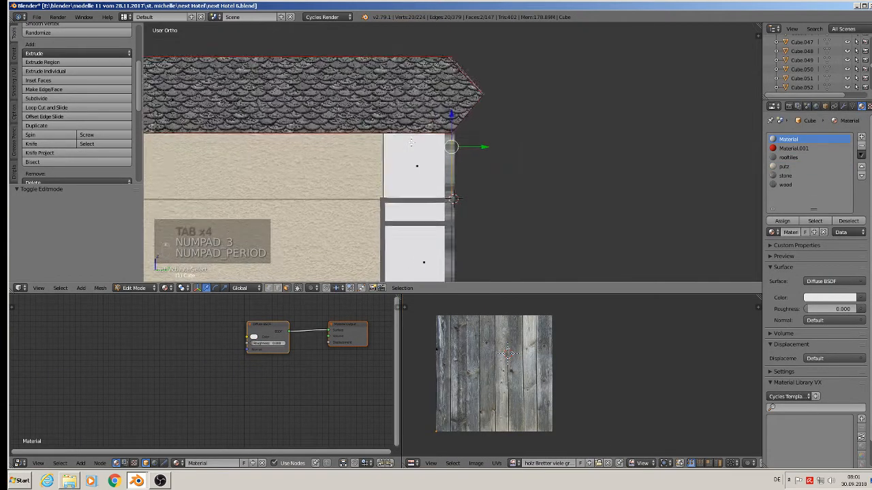
pyautogui.press('ctrl+KP_1')
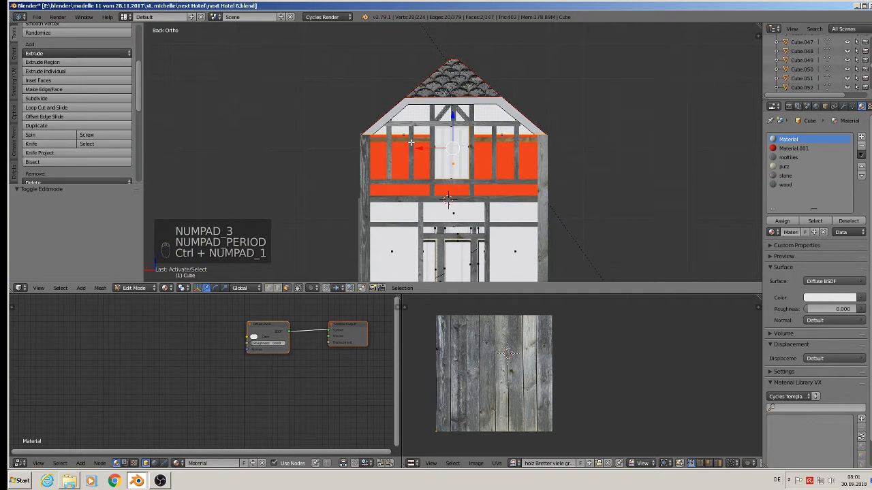
pyautogui.click(783, 166)
pyautogui.click(782, 221)
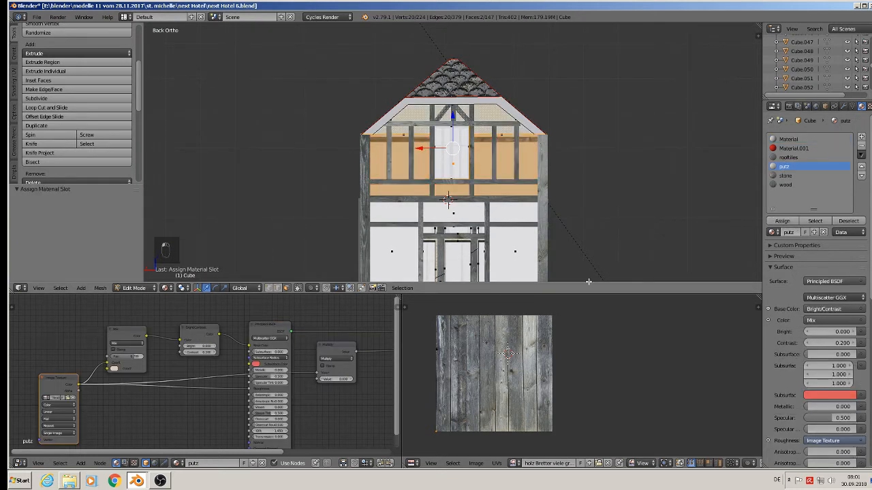
# Step: Project the selected faces' UVs from view and scale them up in the UV editor
pyautogui.press('u')
pyautogui.click(487, 177)
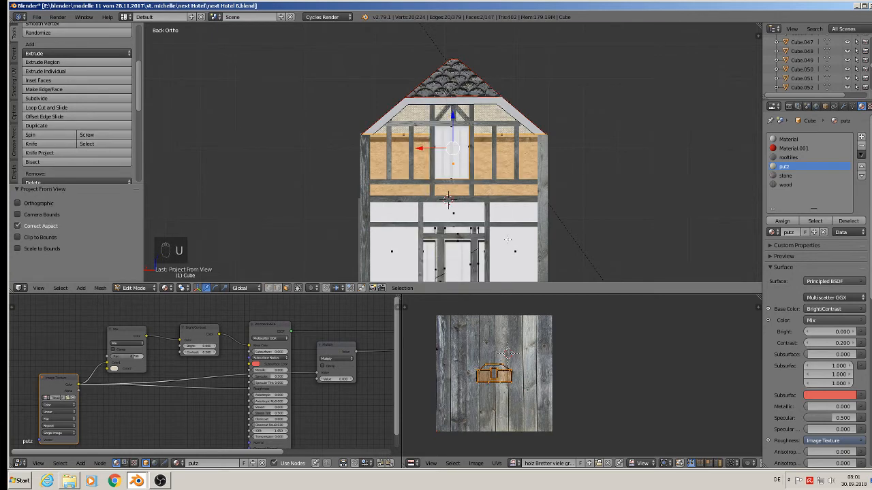
pyautogui.press('s')
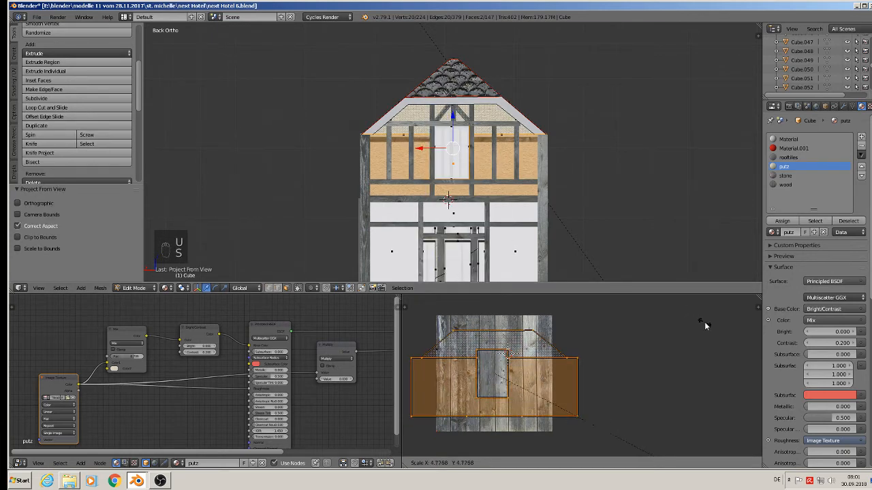
pyautogui.click(704, 322)
# Step: Select the gable's roof-edge band face and knife-cut it at the left upper corner
pyautogui.press('Tab')
pyautogui.scroll(4, 478, 146)
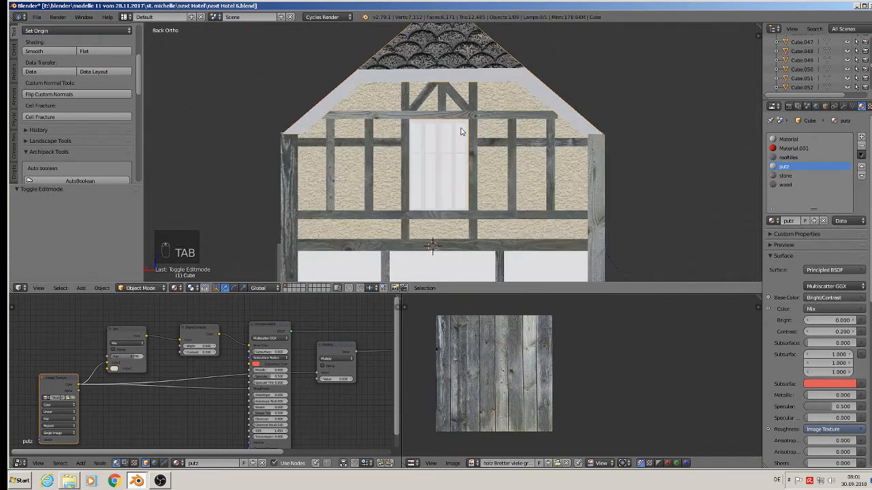
pyautogui.press('Tab')
pyautogui.scroll(2, 381, 94)
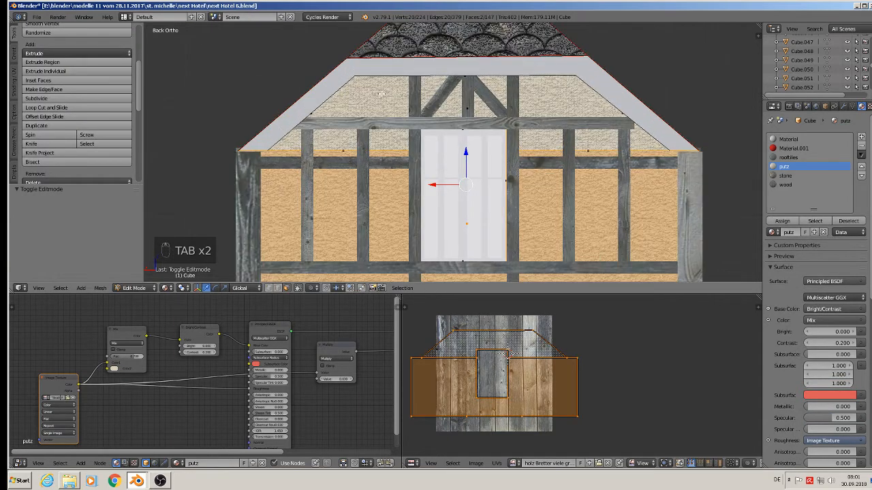
pyautogui.rightClick(318, 87)
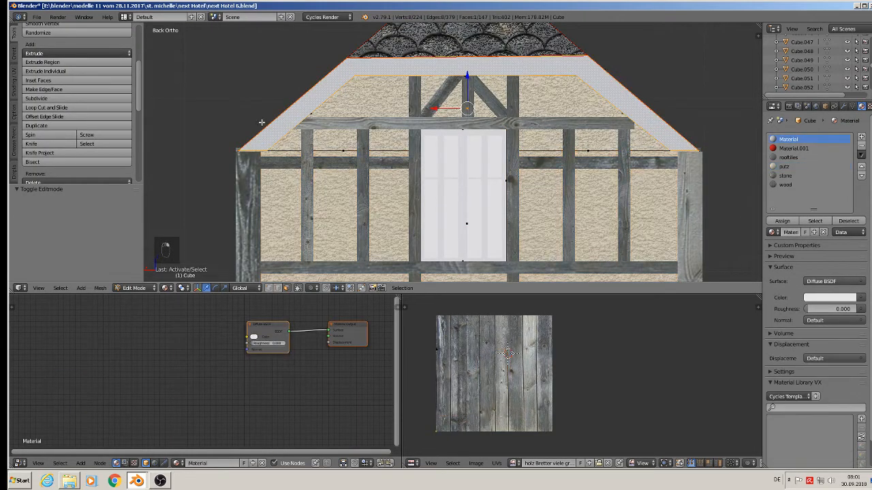
pyautogui.click(30, 143)
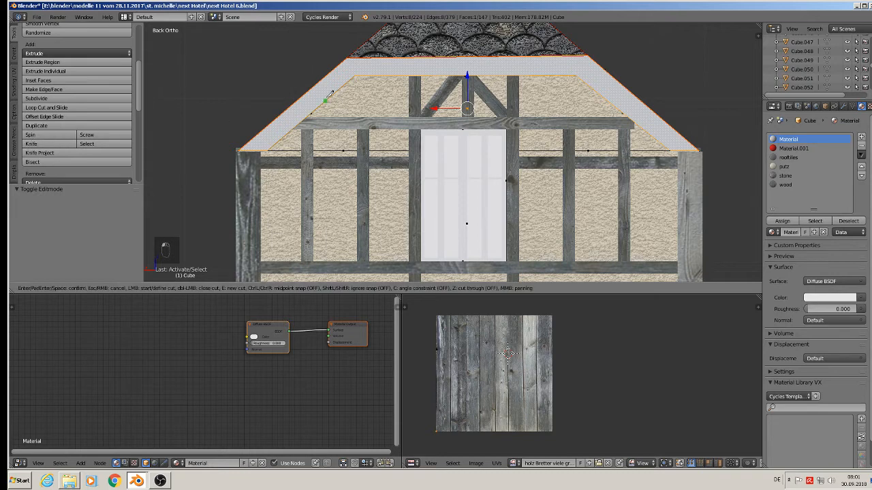
pyautogui.click(347, 59)
pyautogui.click(352, 76)
pyautogui.press('Return')
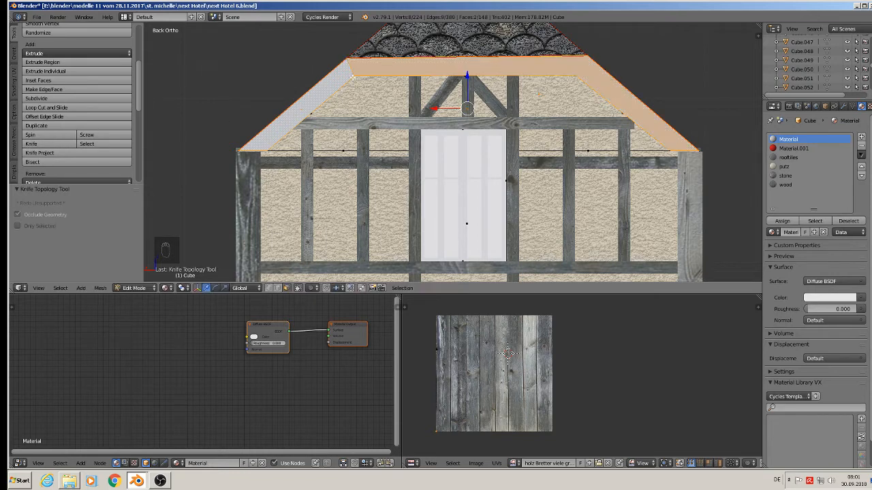
# Step: Knife-cut the roof-edge band at the right upper corner as well
pyautogui.click(47, 144)
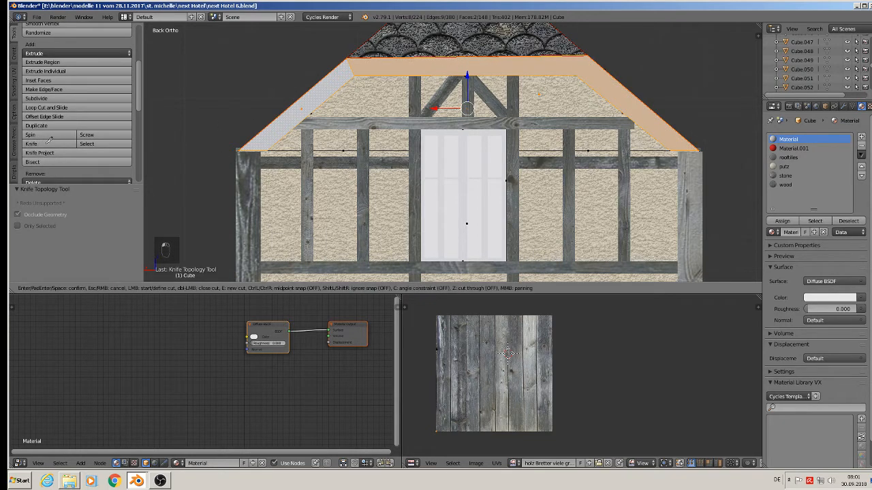
pyautogui.click(587, 55)
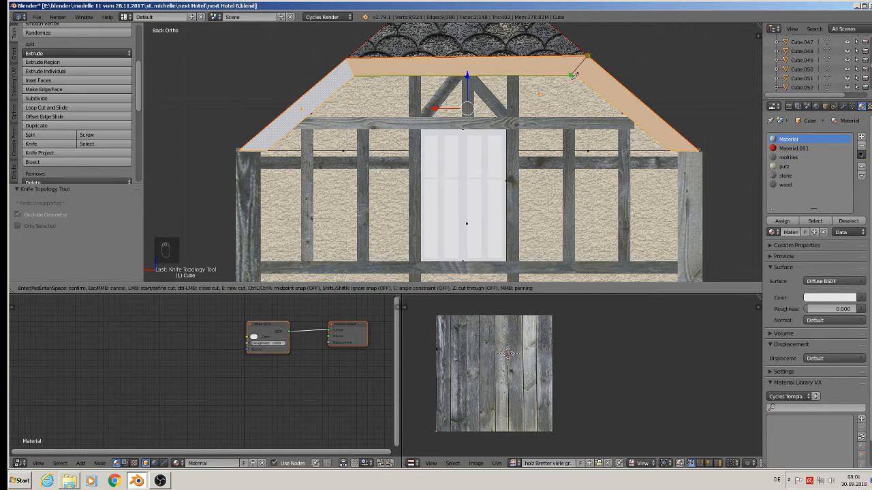
pyautogui.press('Return')
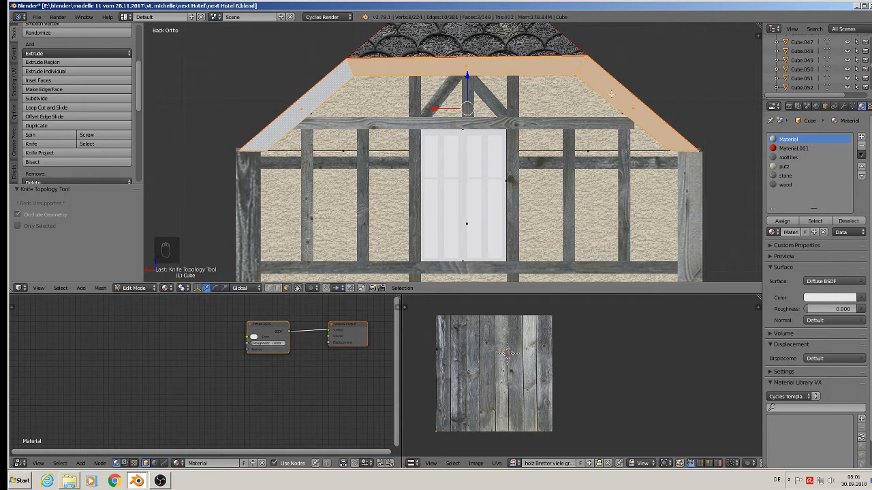
# Step: Select the three roof-edge beam faces, assign the wood material and project their UVs from view
pyautogui.rightClick(612, 94)
pyautogui.keyDown('shift'); pyautogui.rightClick(479, 69); pyautogui.keyUp('shift')
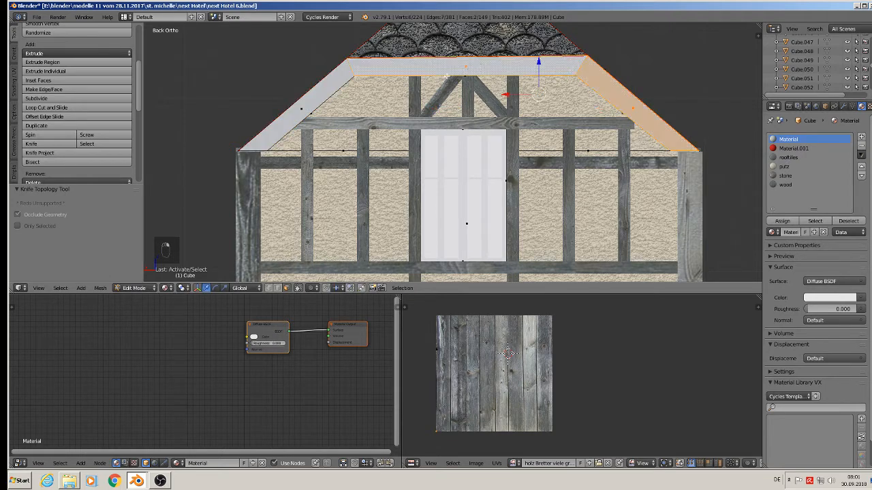
pyautogui.keyDown('shift'); pyautogui.rightClick(320, 99); pyautogui.keyUp('shift')
pyautogui.click(784, 184)
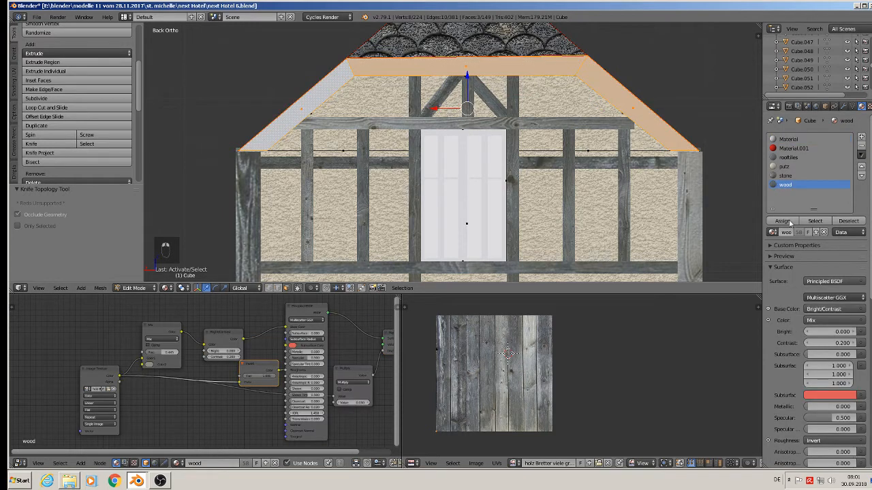
pyautogui.click(782, 221)
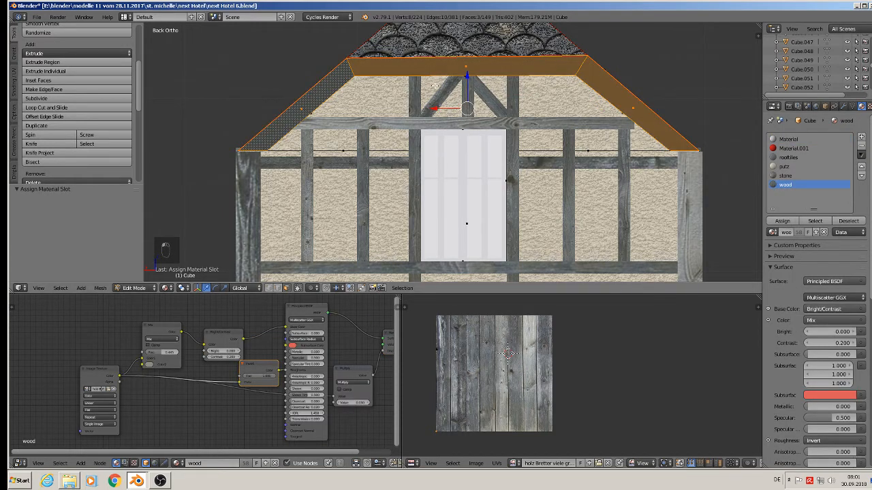
pyautogui.press('u')
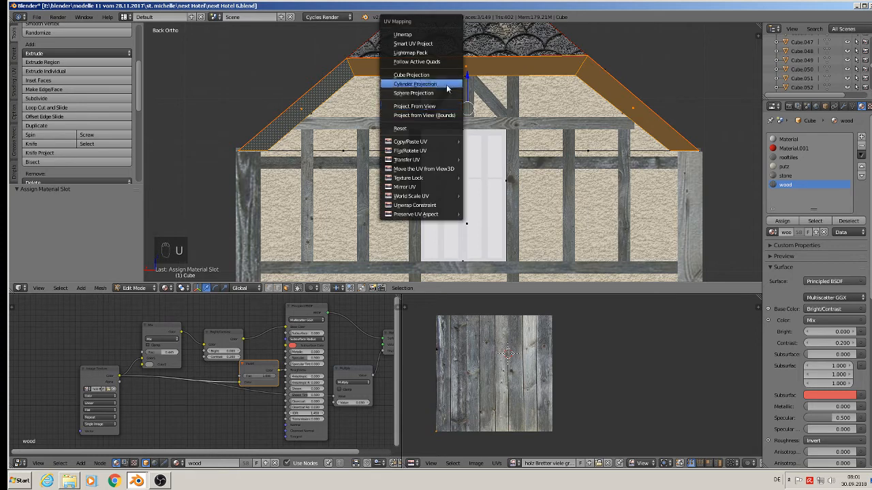
pyautogui.click(437, 108)
# Step: Rotate the top beam's UVs 90°, then scale and move them onto a wood board
pyautogui.rightClick(445, 68)
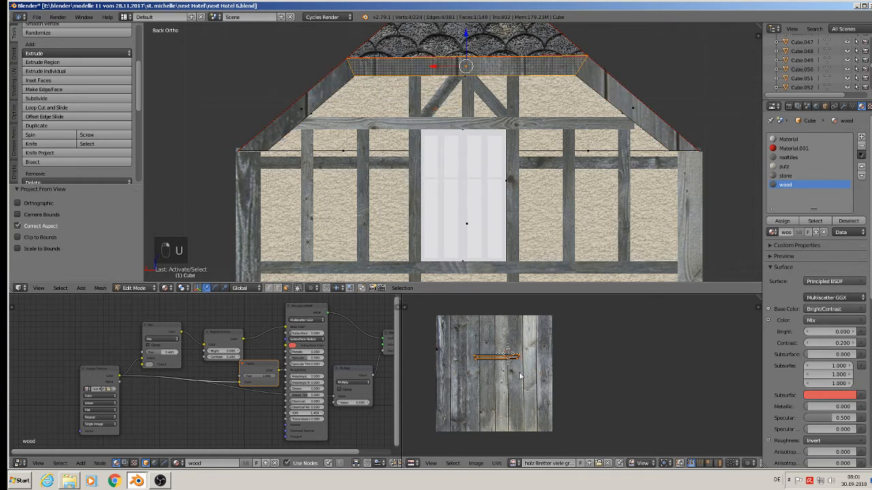
pyautogui.press('r')
pyautogui.press('0')
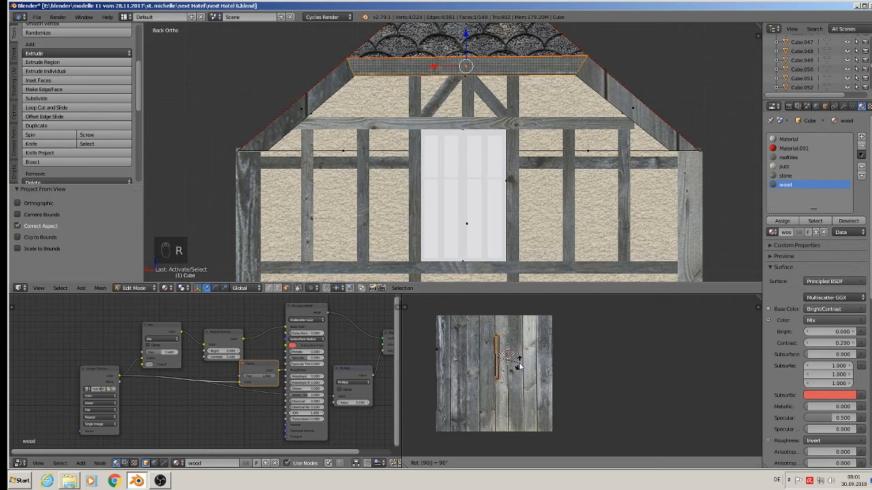
pyautogui.press('Return')
pyautogui.press('s')
pyautogui.click(543, 394)
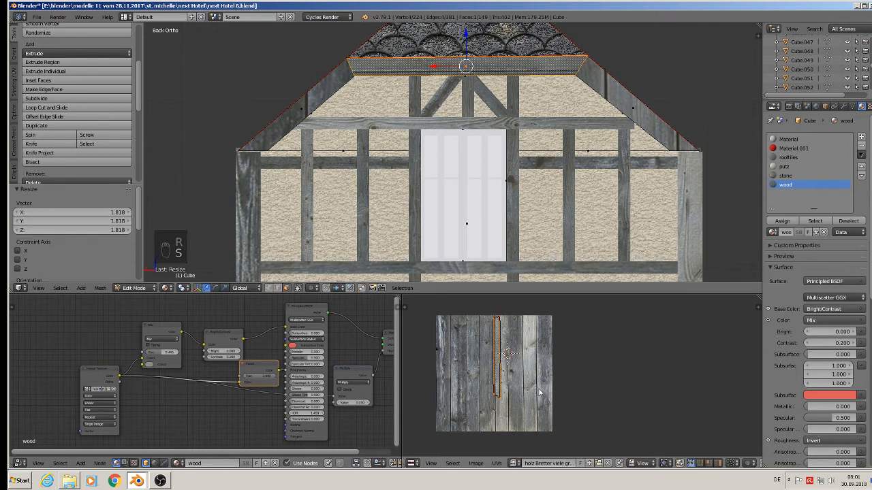
pyautogui.press('g')
pyautogui.click(545, 397)
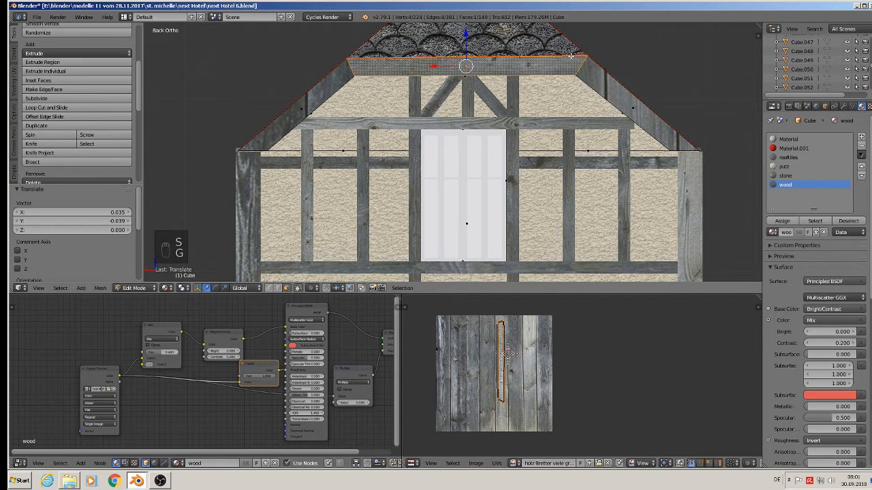
# Step: Rotate the right rafter's UVs 90° and scale them up along a board
pyautogui.rightClick(616, 100)
pyautogui.press('r')
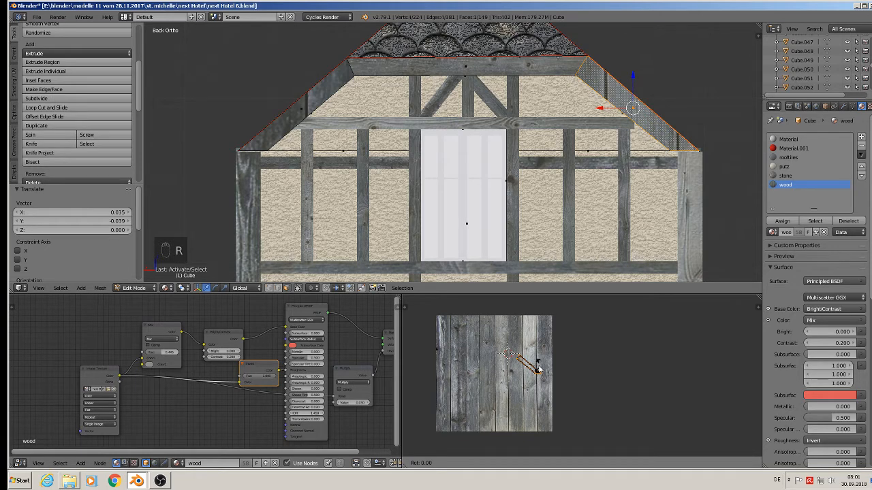
pyautogui.write('90')
pyautogui.press('Return')
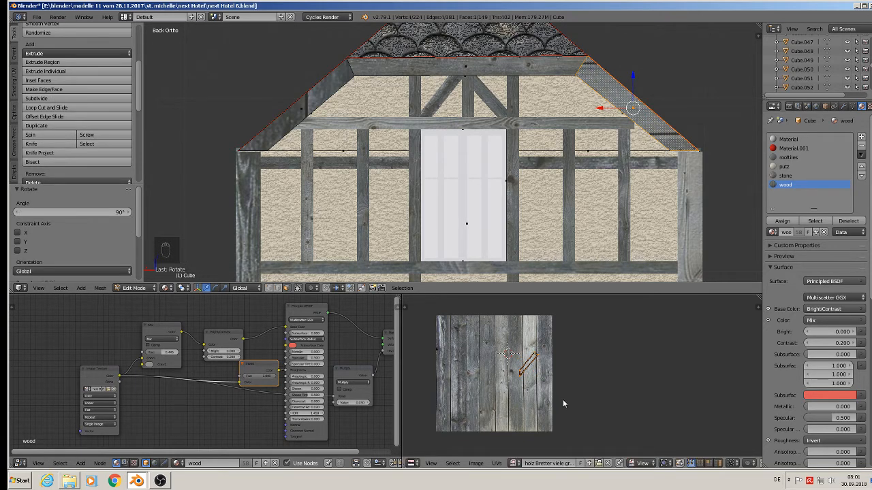
pyautogui.press('r')
pyautogui.rightClick(603, 371)
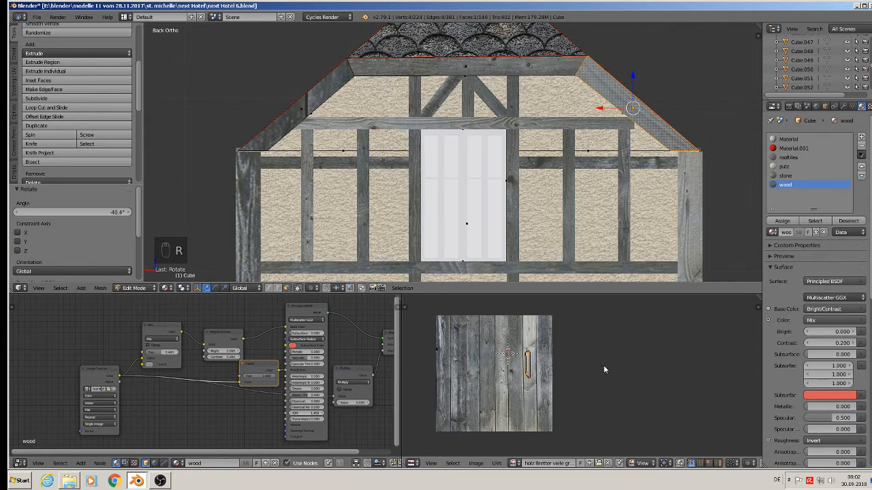
pyautogui.press('s')
pyautogui.click(530, 385)
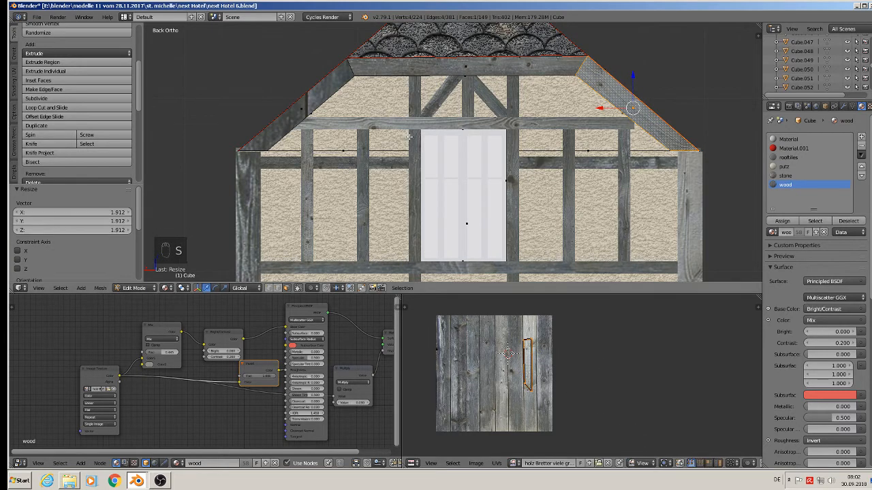
# Step: Rotate, scale and move the left rafter's UVs to lie along a wood board
pyautogui.press('Tab')
pyautogui.press('Tab')
pyautogui.press('Tab')
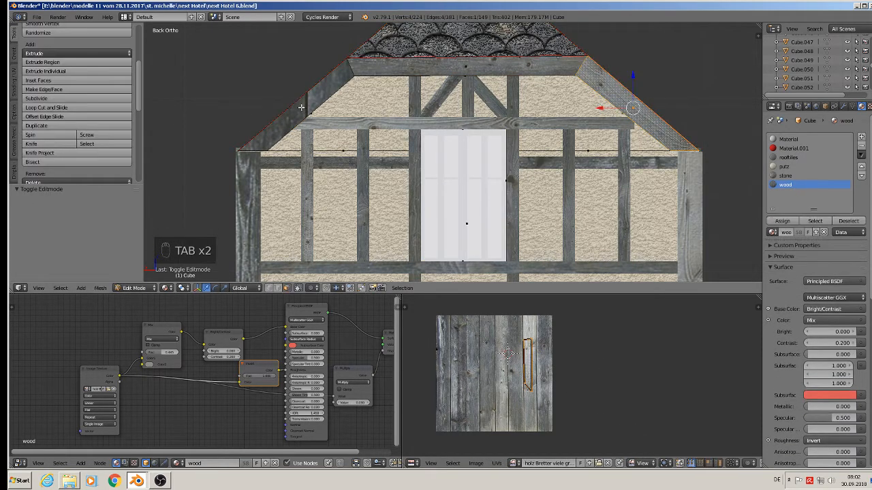
pyautogui.press('Tab')
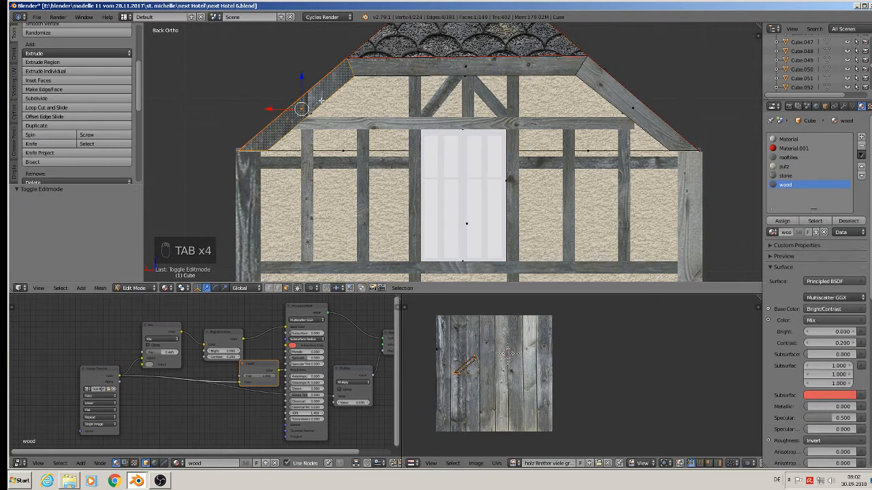
pyautogui.press('r')
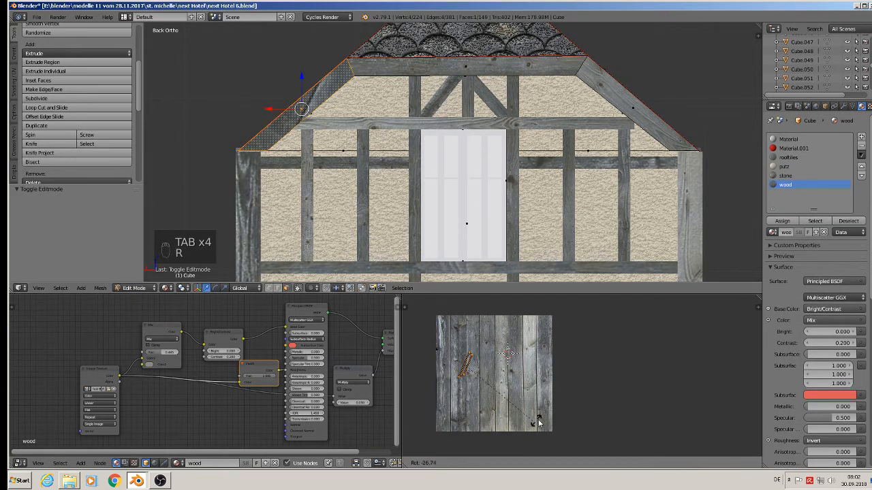
pyautogui.click(546, 387)
pyautogui.press('s')
pyautogui.click(570, 432)
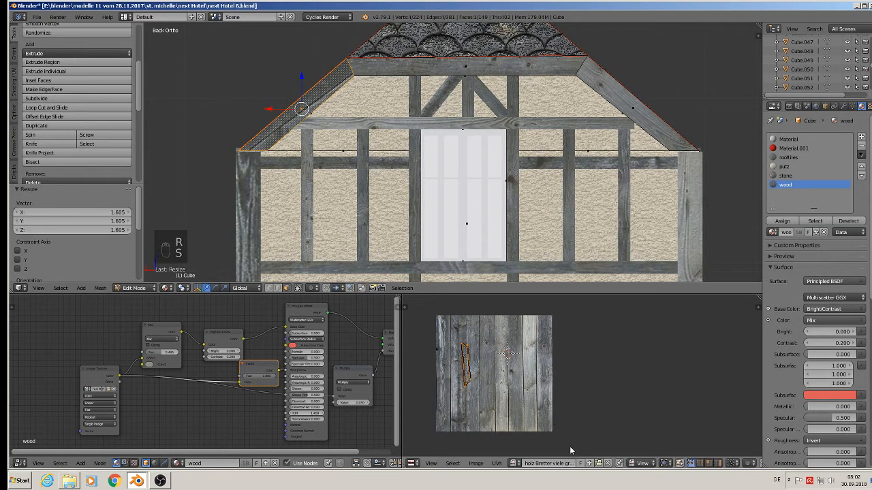
pyautogui.press('r')
pyautogui.click(549, 437)
pyautogui.press('g')
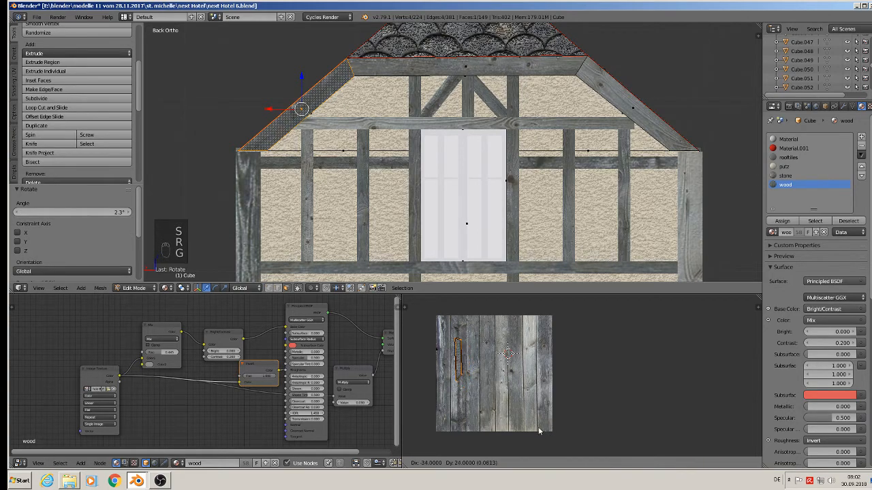
pyautogui.click(537, 424)
# Step: Leave Edit Mode and orbit the view to inspect the textured gable
pyautogui.press('Tab')
pyautogui.scroll(-6, 364, 165)
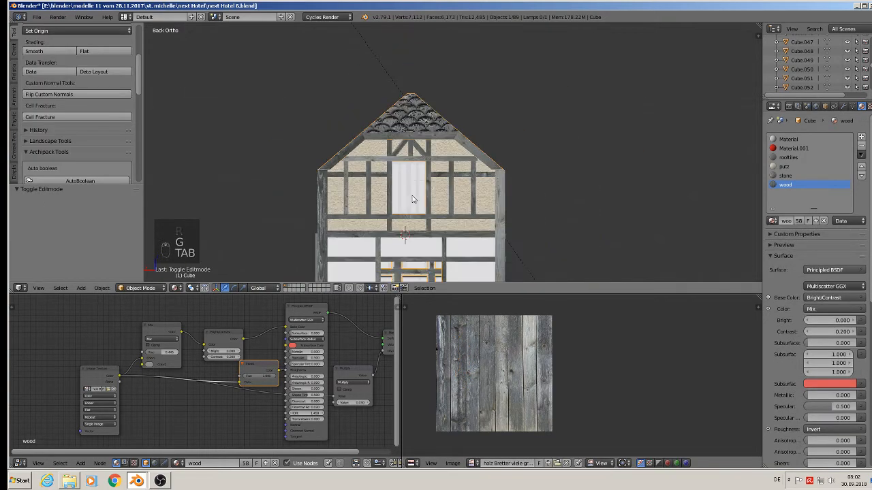
pyautogui.moveTo(398, 147); pyautogui.dragTo(463, 158, button='middle')
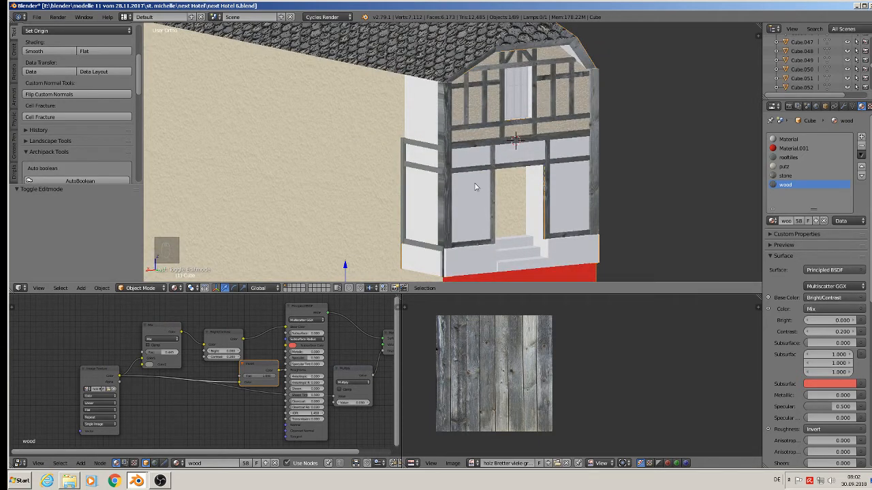
# Step: Select the six faces of the lower front wall section and project their UVs from the back view
pyautogui.scroll(-3, 484, 197)
pyautogui.moveTo(525, 232); pyautogui.dragTo(424, 194, button='middle')
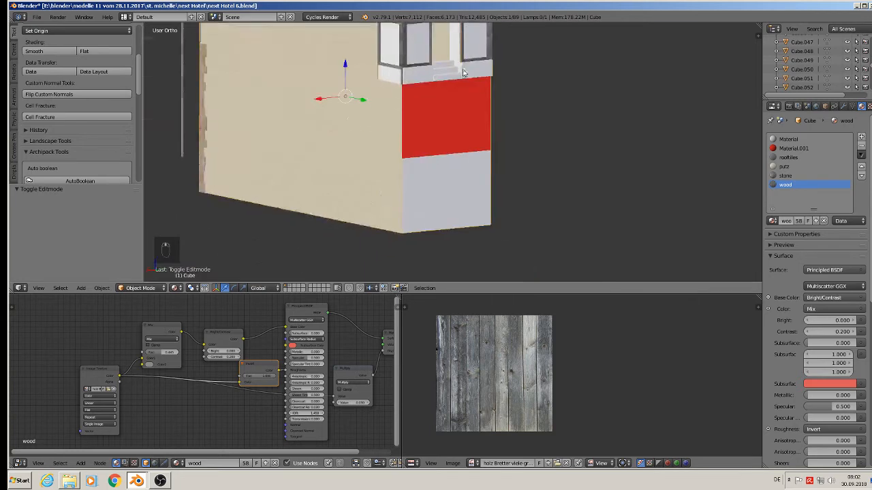
pyautogui.press('Tab')
pyautogui.rightClick(416, 127)
pyautogui.keyDown('shift'); pyautogui.rightClick(446, 130); pyautogui.keyUp('shift')
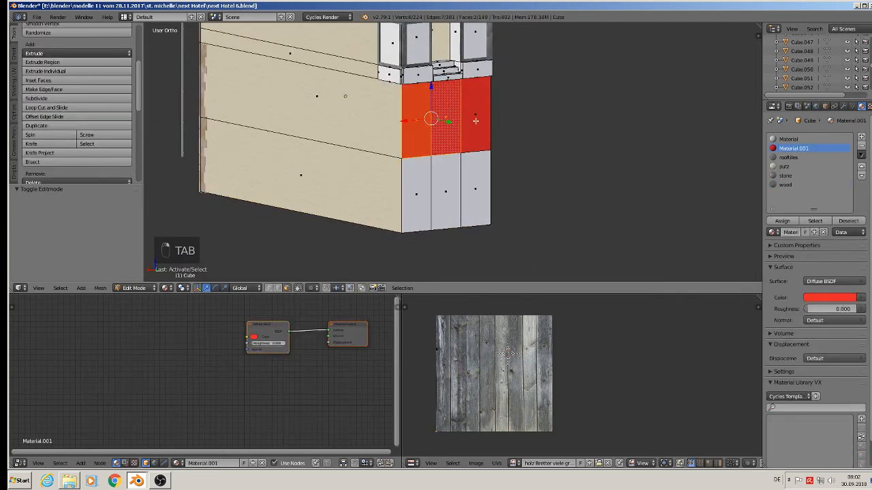
pyautogui.keyDown('shift'); pyautogui.rightClick(475, 120); pyautogui.keyUp('shift')
pyautogui.keyDown('shift'); pyautogui.rightClick(475, 184); pyautogui.keyUp('shift')
pyautogui.keyDown('shift'); pyautogui.rightClick(446, 191); pyautogui.keyUp('shift')
pyautogui.keyDown('shift'); pyautogui.rightClick(416, 190); pyautogui.keyUp('shift')
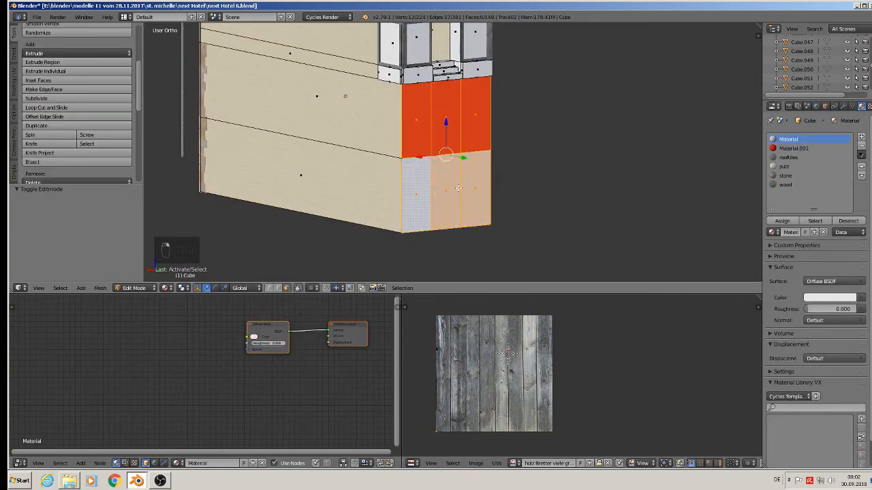
pyautogui.press('KP_1')
pyautogui.press('ctrl+KP_1')
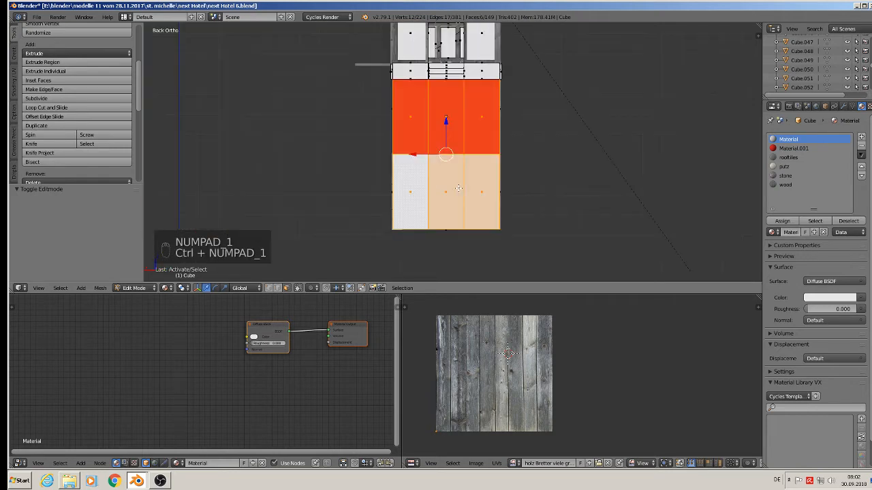
pyautogui.press('u')
pyautogui.click(459, 188)
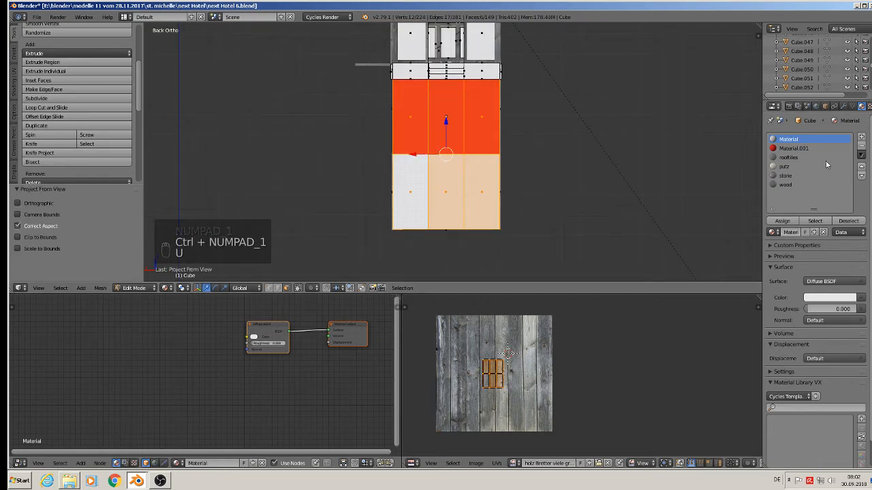
# Step: Assign the putz material to the selected wall faces and scale their UVs up
pyautogui.click(790, 166)
pyautogui.click(782, 221)
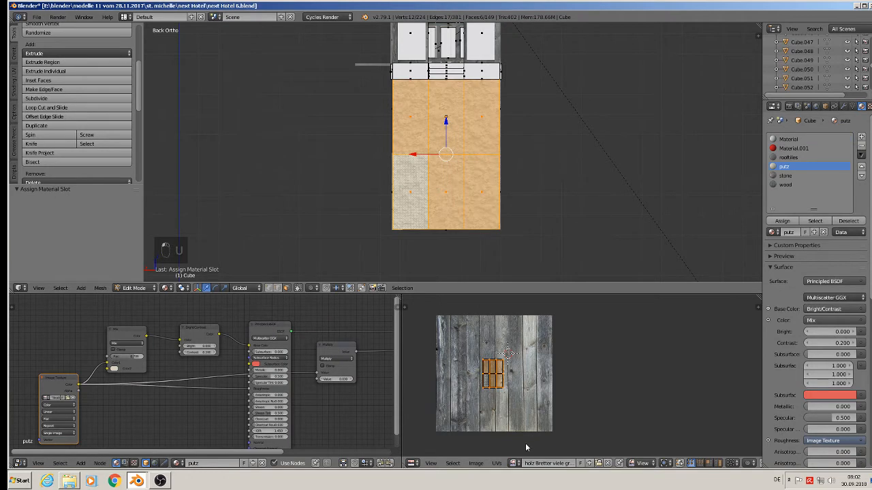
pyautogui.press('s')
pyautogui.click(712, 346)
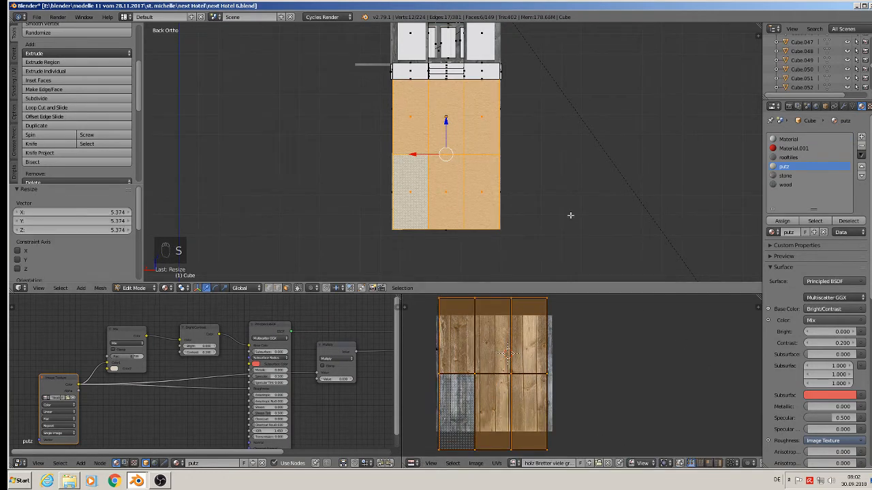
# Step: Select the faces under the gable overhang and assign the putz material to them
pyautogui.press('Tab')
pyautogui.scroll(-3, 440, 156)
pyautogui.keyDown('shift'); pyautogui.moveTo(418, 150); pyautogui.dragTo(484, 151, button='middle'); pyautogui.keyUp('shift')
pyautogui.scroll(5, 498, 180)
pyautogui.scroll(2, 609, 98)
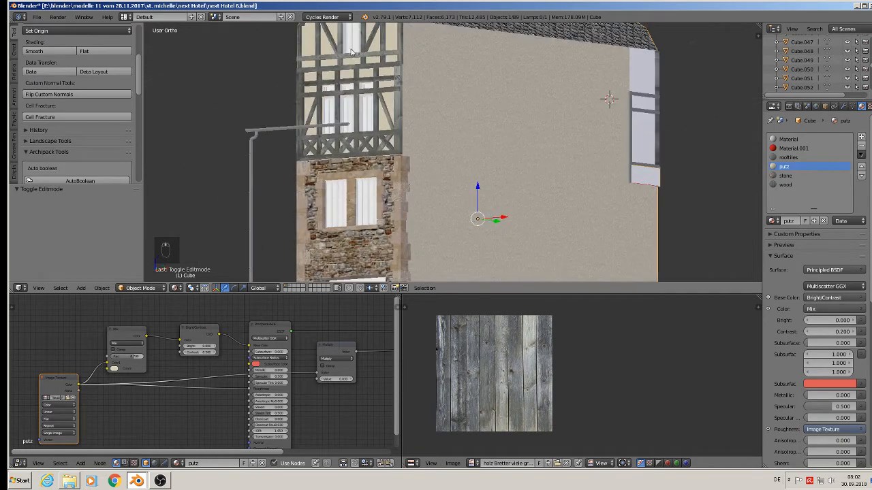
pyautogui.scroll(-5, 681, 252)
pyautogui.scroll(6, 372, 151)
pyautogui.scroll(8, 372, 151)
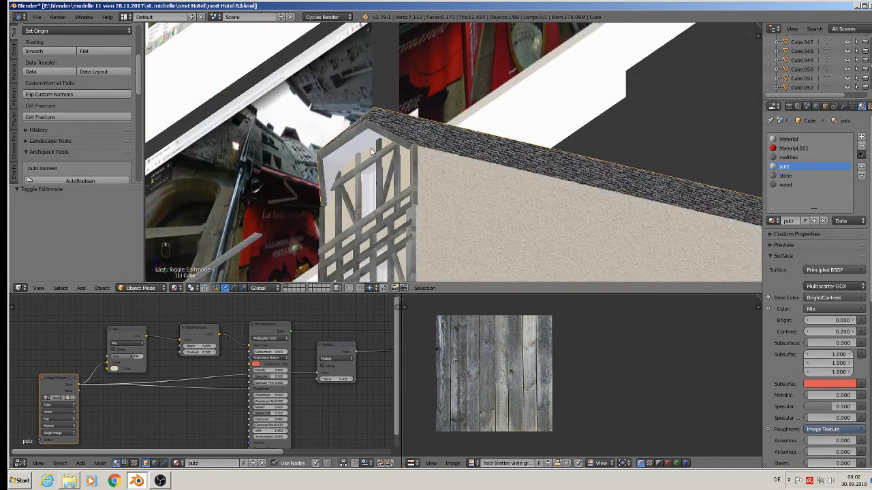
pyautogui.press('Tab')
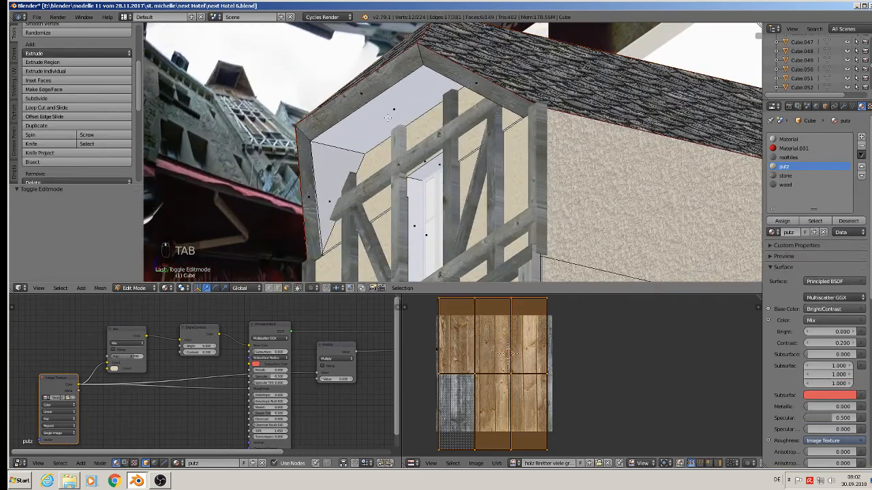
pyautogui.rightClick(382, 140)
pyautogui.moveTo(381, 139); pyautogui.dragTo(608, 182, button='middle')
pyautogui.keyDown('shift'); pyautogui.rightClick(608, 182); pyautogui.keyUp('shift')
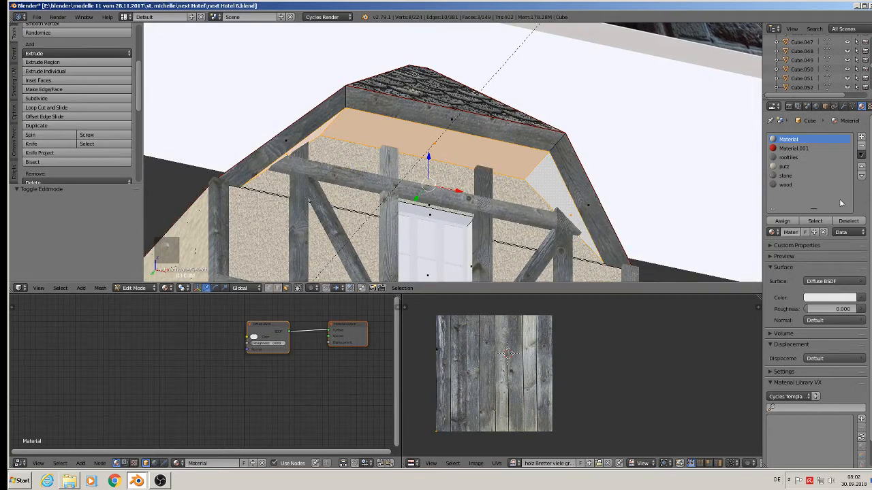
pyautogui.click(783, 167)
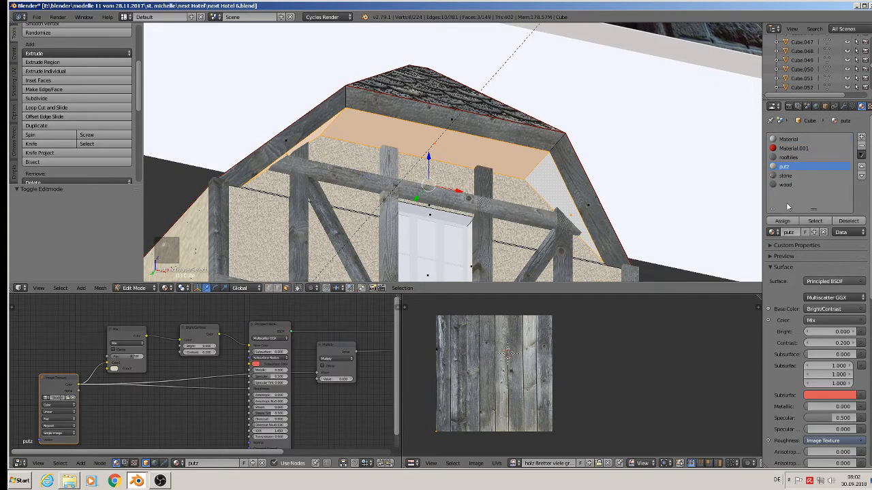
pyautogui.click(782, 221)
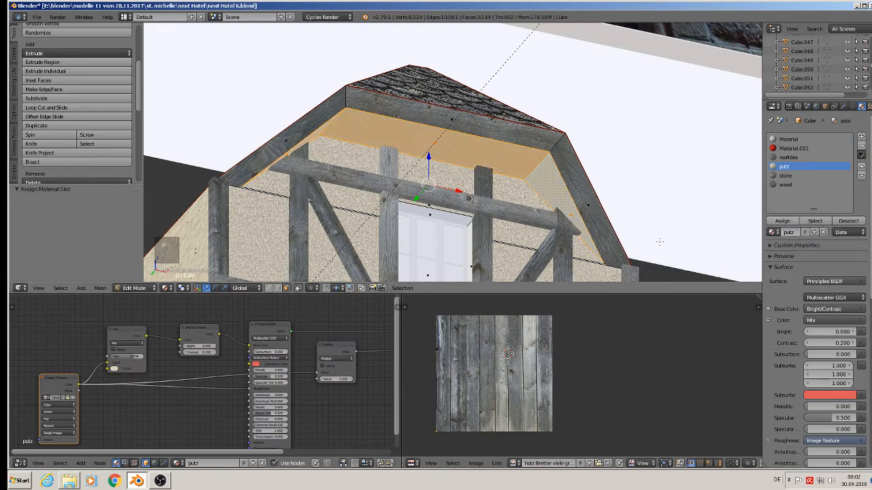
# Step: Project the overhang underside faces' UVs from view and scale them up
pyautogui.moveTo(471, 220); pyautogui.dragTo(443, 145, button='middle')
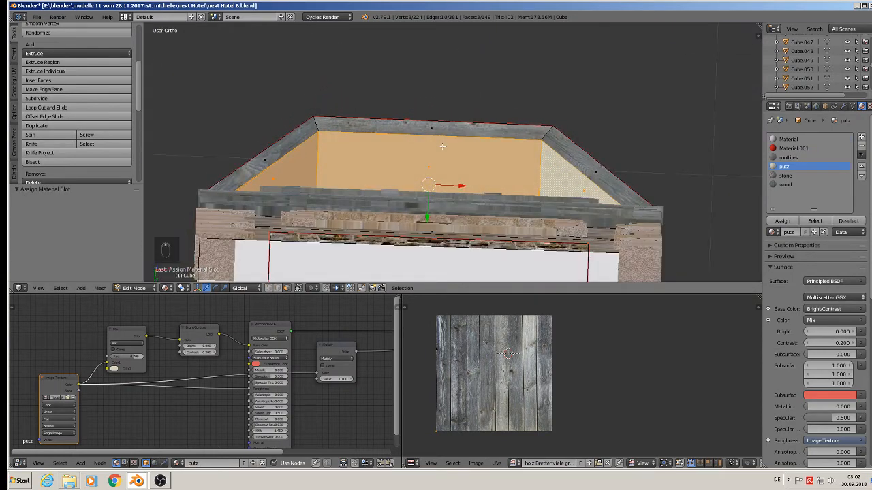
pyautogui.press('u')
pyautogui.click(443, 145)
pyautogui.press('s')
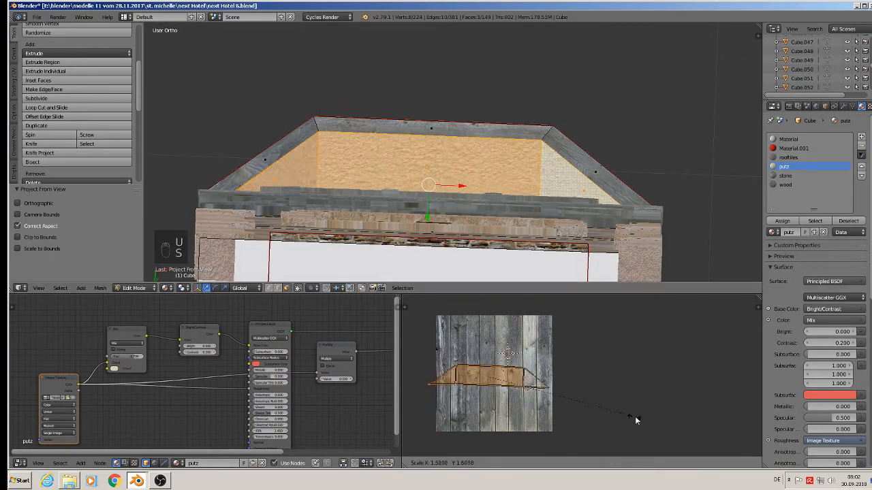
pyautogui.click(406, 447)
# Step: Select the remaining faces under the gable overhang and project their UVs from view
pyautogui.press('Tab')
pyautogui.moveTo(424, 126); pyautogui.dragTo(415, 193, button='middle')
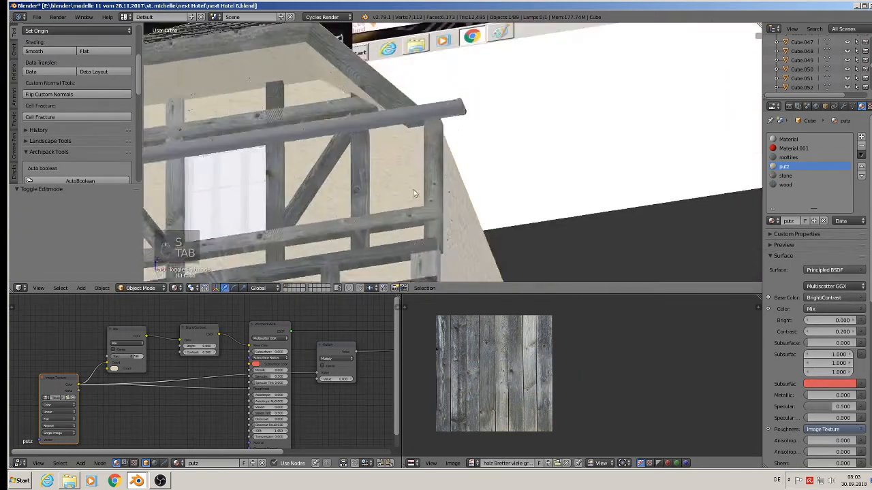
pyautogui.scroll(-8, 409, 194)
pyautogui.press('a')
pyautogui.press('a')
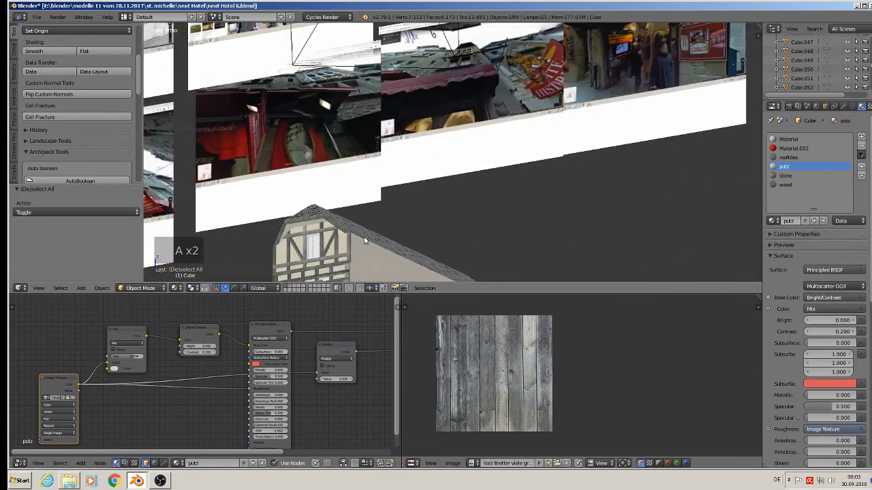
pyautogui.moveTo(365, 241); pyautogui.dragTo(301, 139, button='middle')
pyautogui.scroll(3, 322, 210)
pyautogui.keyDown('shift'); pyautogui.moveTo(288, 91); pyautogui.dragTo(354, 171, button='middle'); pyautogui.keyUp('shift')
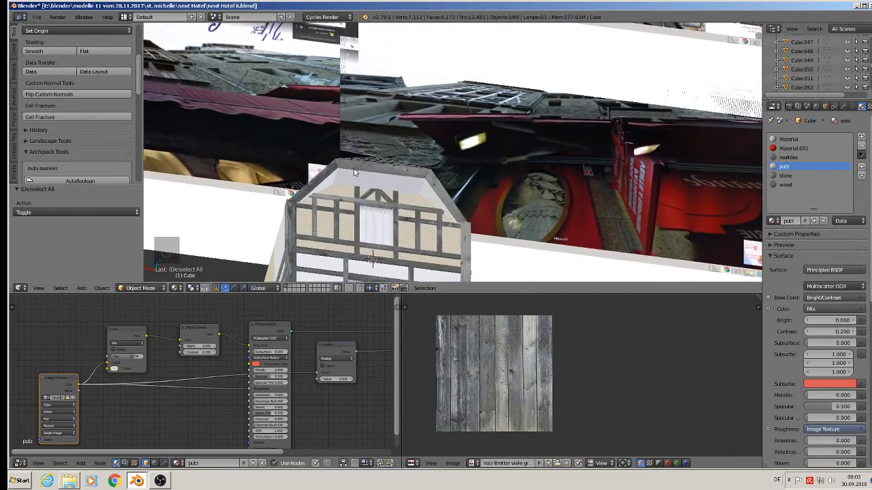
pyautogui.scroll(7, 355, 174)
pyautogui.press('Tab')
pyautogui.rightClick(374, 191)
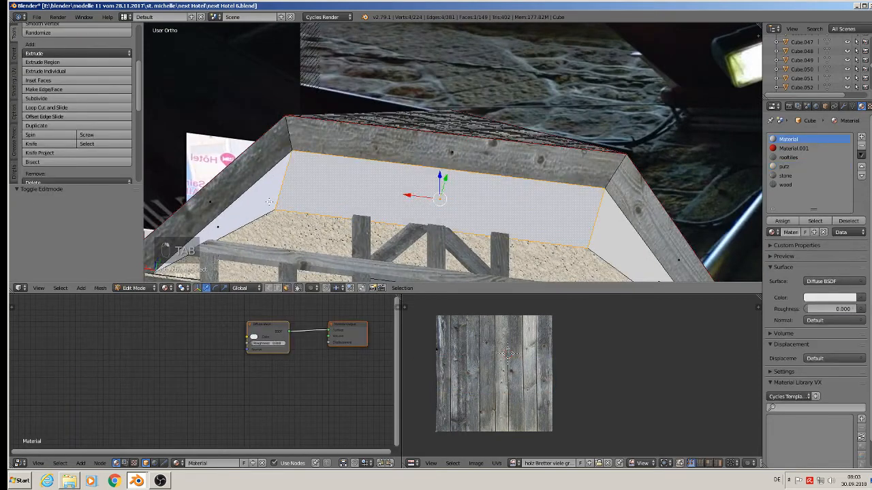
pyautogui.keyDown('shift'); pyautogui.rightClick(268, 202); pyautogui.keyUp('shift')
pyautogui.keyDown('shift'); pyautogui.rightClick(600, 238); pyautogui.keyUp('shift')
pyautogui.moveTo(602, 238); pyautogui.dragTo(553, 177, button='middle')
pyautogui.press('u')
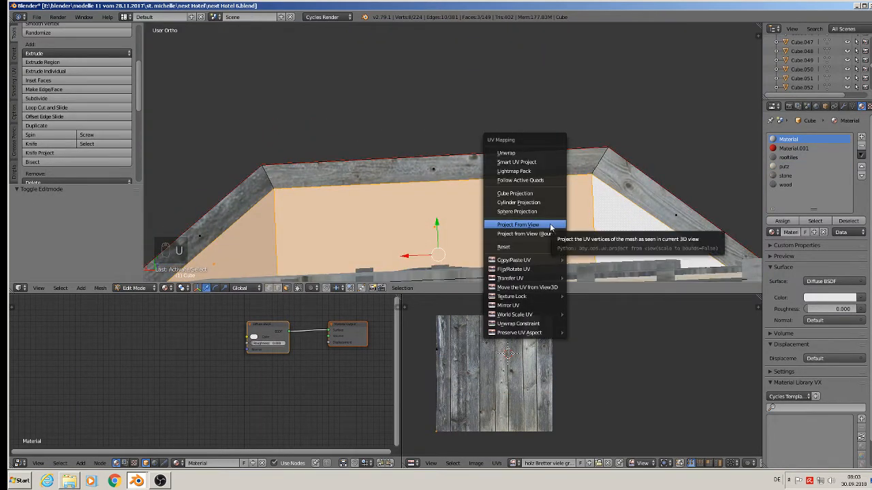
pyautogui.click(518, 224)
# Step: Assign the putz material to those underside faces and scale their UVs up
pyautogui.click(784, 166)
pyautogui.click(782, 221)
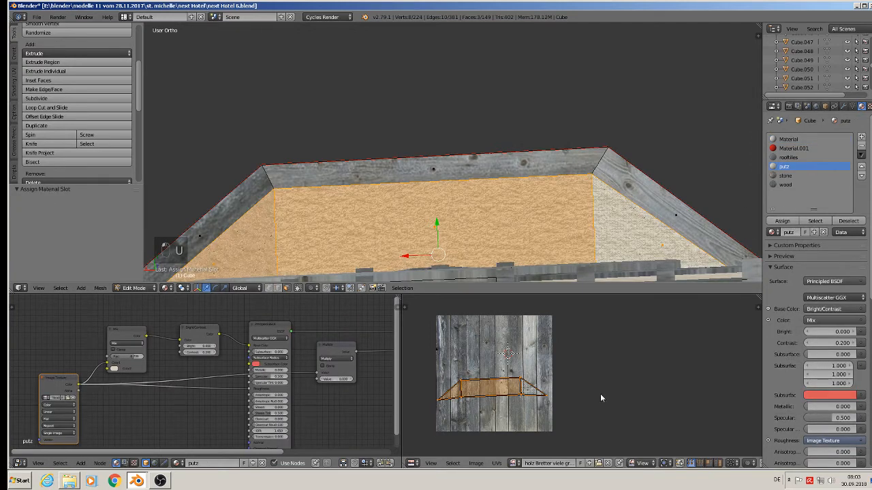
pyautogui.press('s')
pyautogui.click(647, 439)
# Step: Assign the putz material to the white wall face above the window bay and project its UVs from view
pyautogui.press('Tab')
pyautogui.moveTo(562, 188); pyautogui.dragTo(541, 62, button='middle')
pyautogui.press('KP_5')
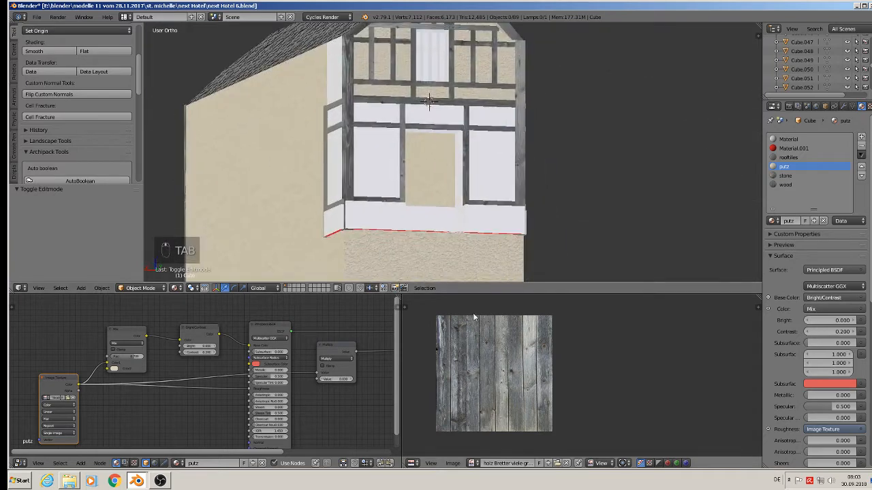
pyautogui.scroll(2, 444, 179)
pyautogui.scroll(2, 431, 241)
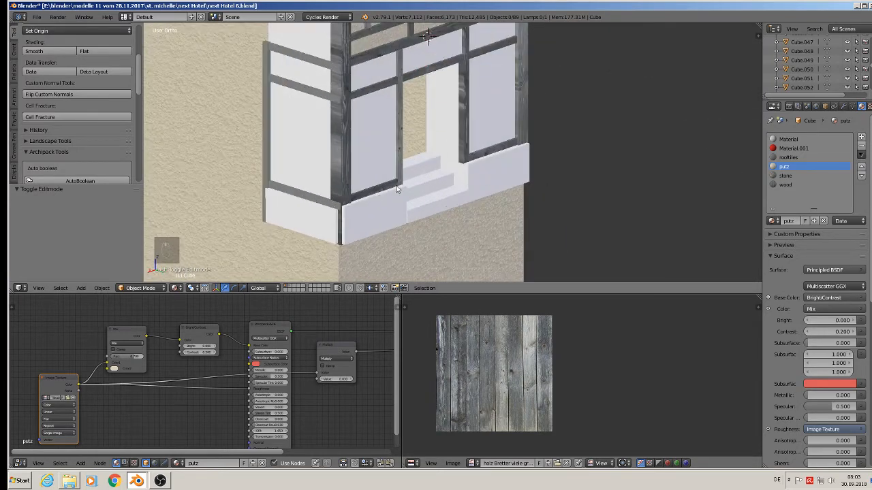
pyautogui.scroll(3, 396, 211)
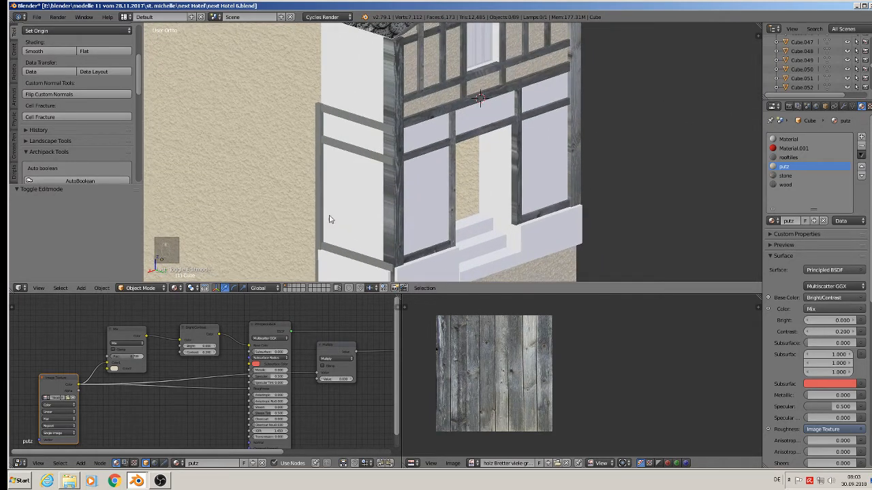
pyautogui.scroll(5, 419, 147)
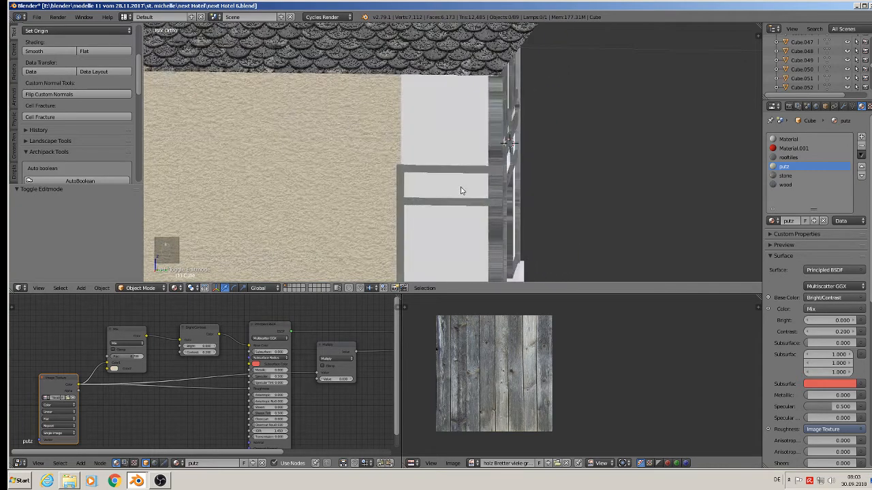
pyautogui.press('Tab')
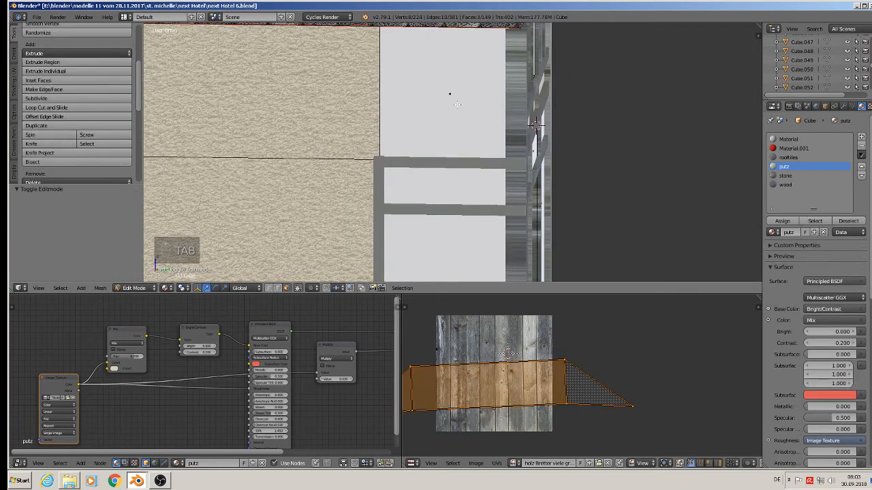
pyautogui.rightClick(457, 104)
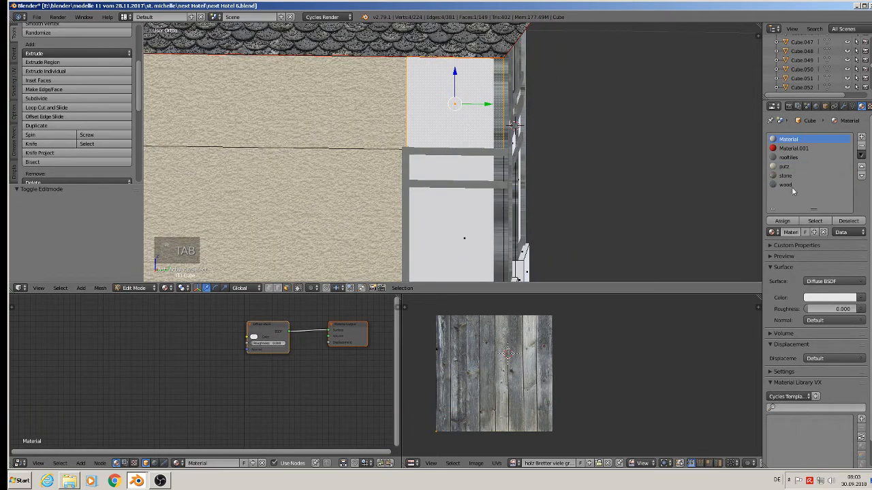
pyautogui.click(784, 167)
pyautogui.click(783, 220)
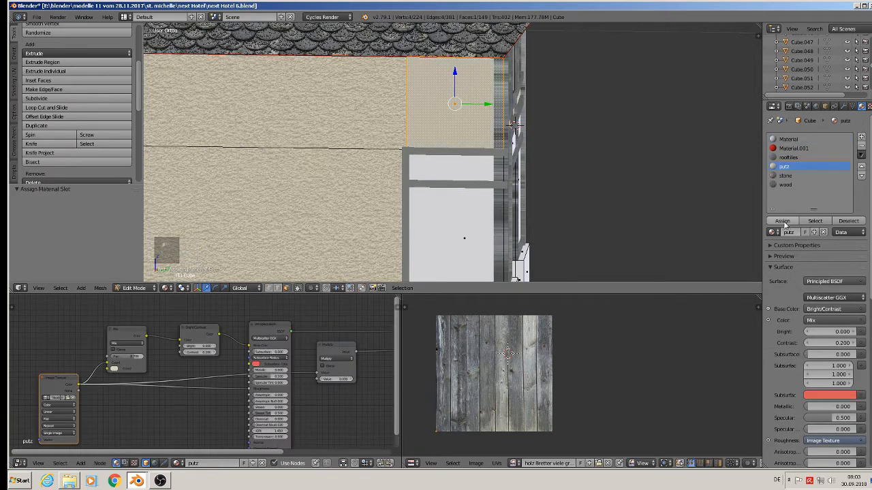
pyautogui.press('u')
pyautogui.click(477, 177)
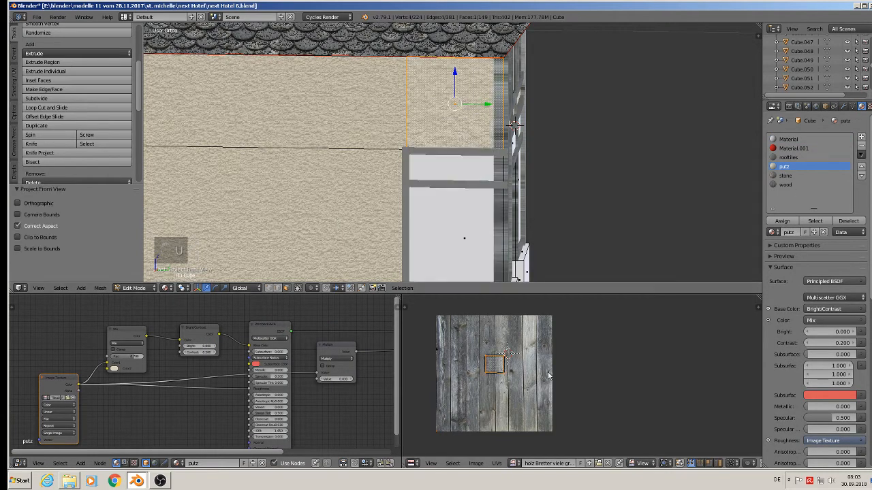
pyautogui.press('Tab')
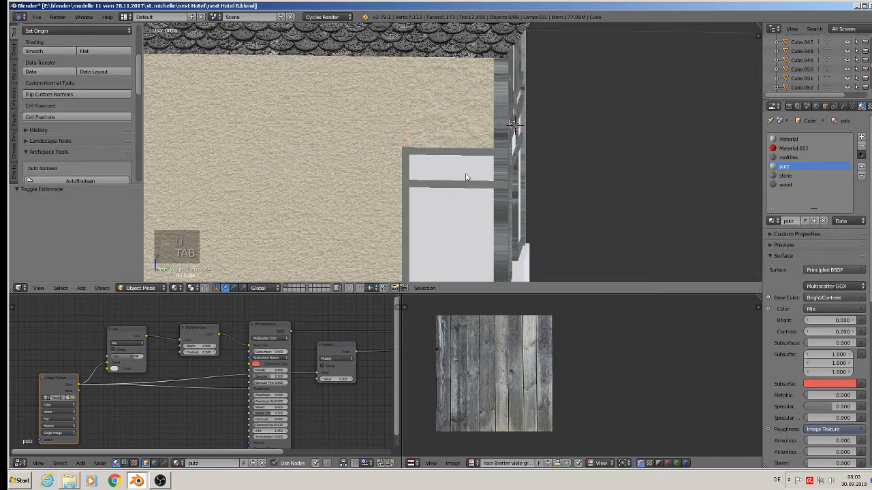
# Step: Project the window bay's middle horizontal wood beam's UVs from view, rotate them 90° and scale them up
pyautogui.keyDown('shift'); pyautogui.moveTo(503, 228); pyautogui.dragTo(488, 129, button='middle'); pyautogui.keyUp('shift')
pyautogui.scroll(-1, 489, 130)
pyautogui.scroll(1, 469, 187)
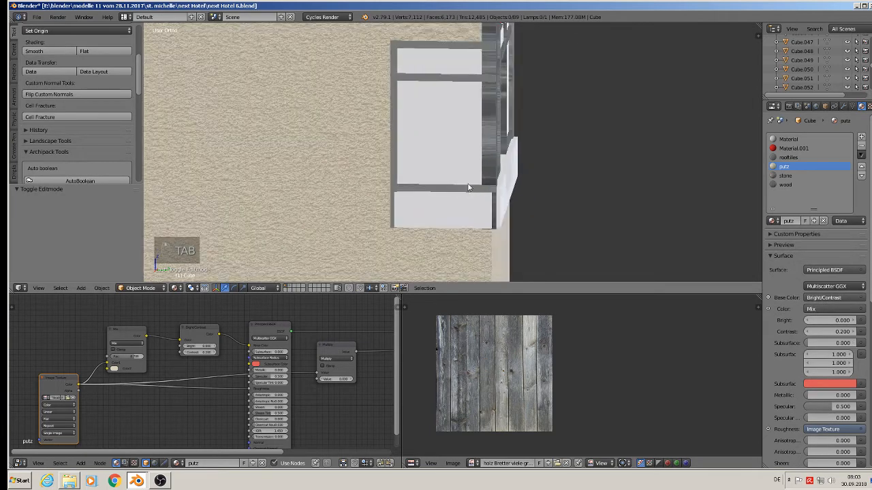
pyautogui.rightClick(447, 80)
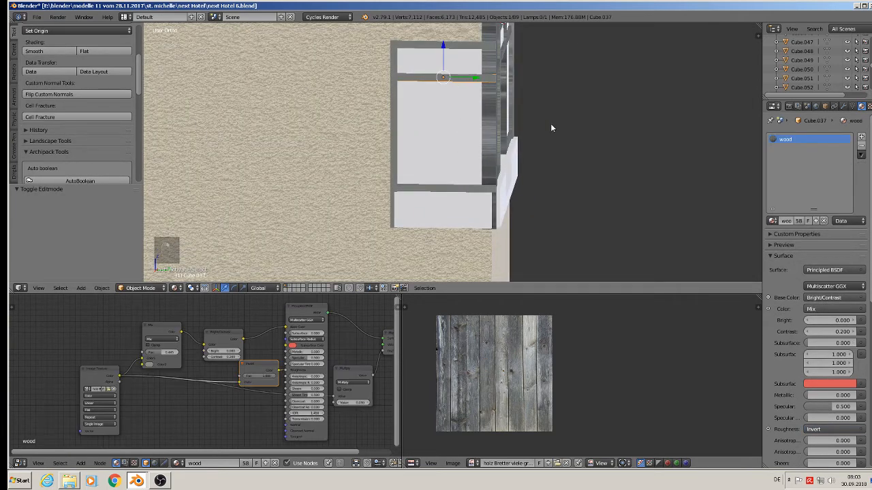
pyautogui.press('Tab')
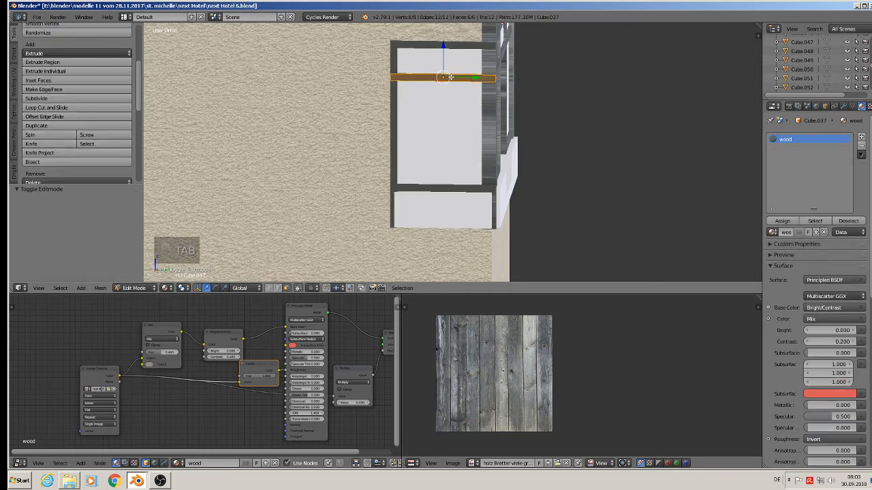
pyautogui.press('u')
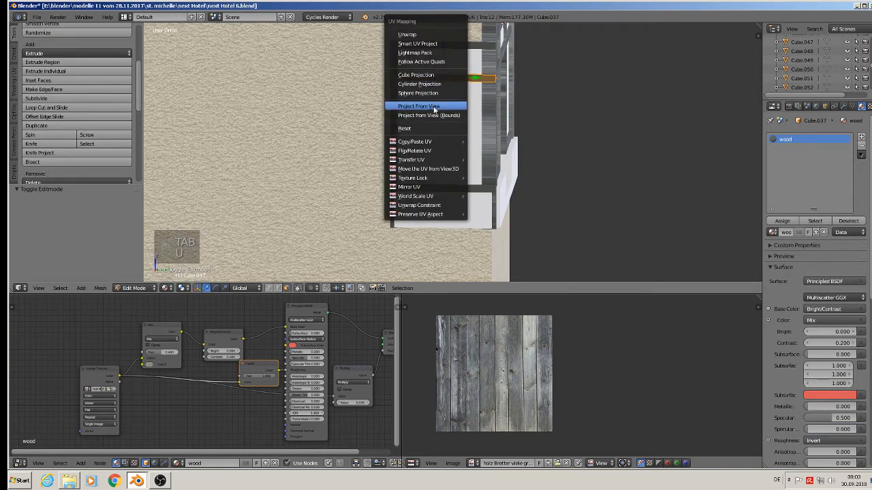
pyautogui.click(433, 107)
pyautogui.press('KP_3')
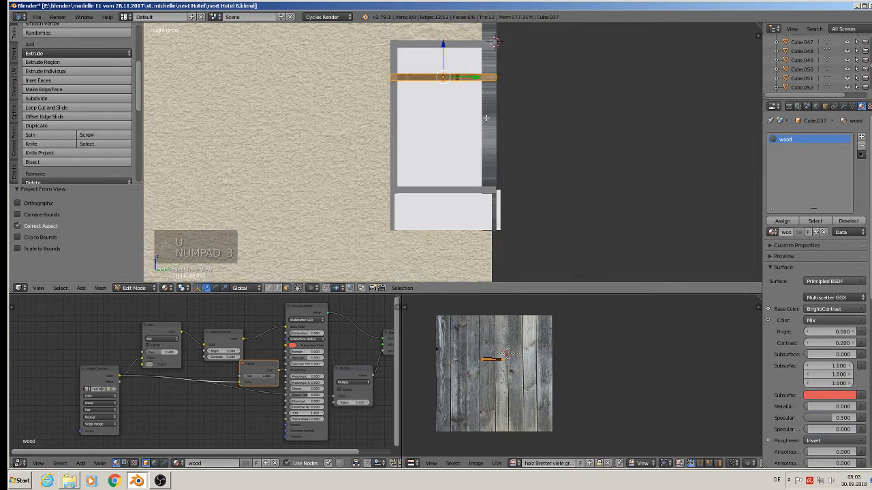
pyautogui.write('r')
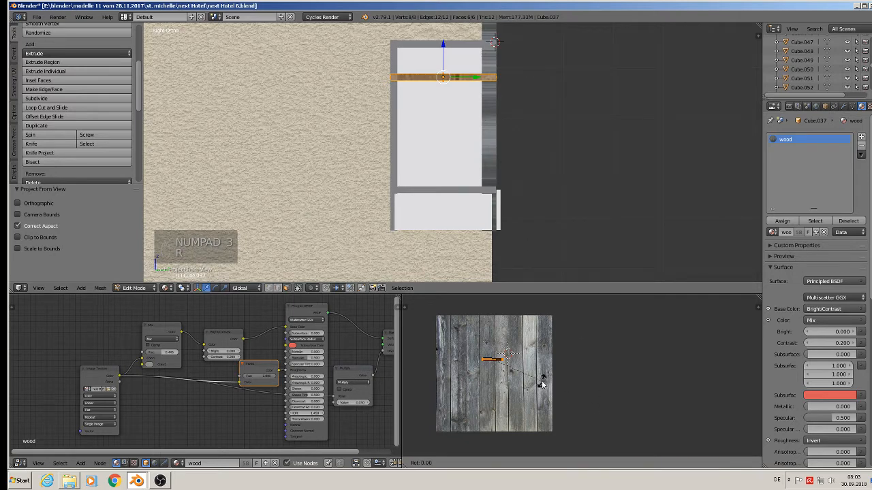
pyautogui.write('90')
pyautogui.press('Return')
pyautogui.press('s')
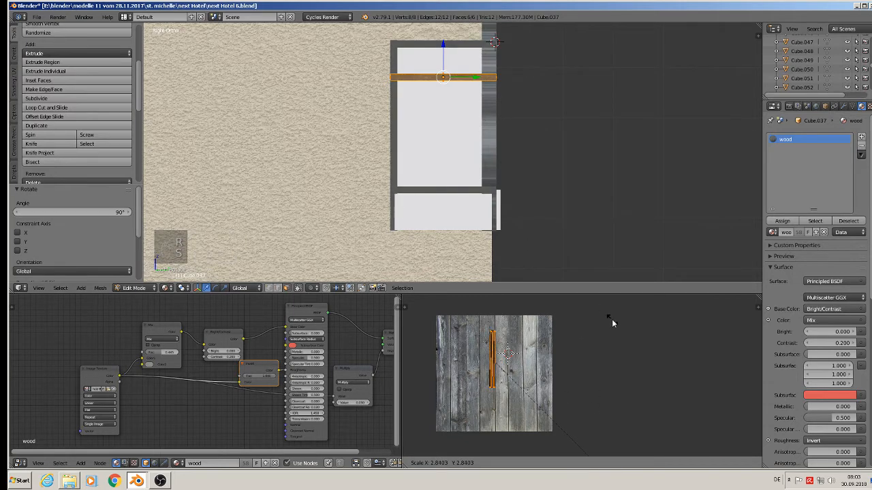
pyautogui.click(612, 319)
pyautogui.press('Tab')
# Step: Project the top window beam's UVs from view, rotate them 90°, scale them up and move them onto the planks
pyautogui.rightClick(440, 48)
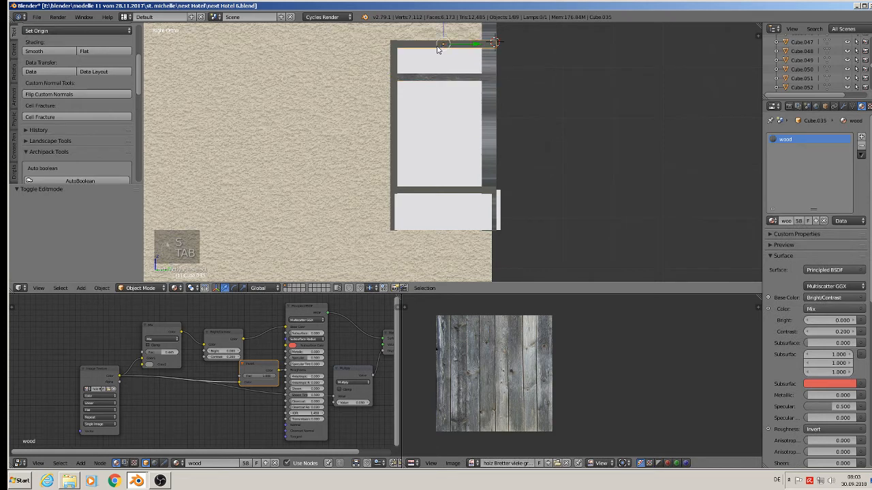
pyautogui.press('Tab')
pyautogui.press('u')
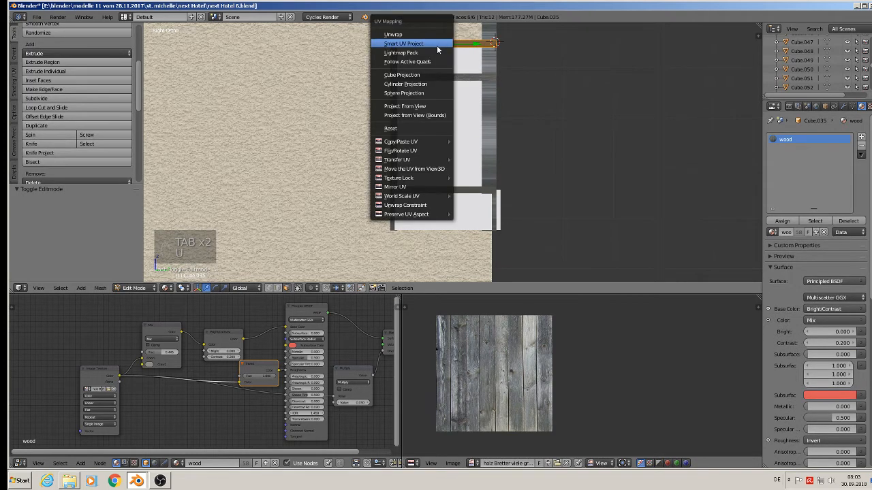
pyautogui.click(443, 106)
pyautogui.write('r')
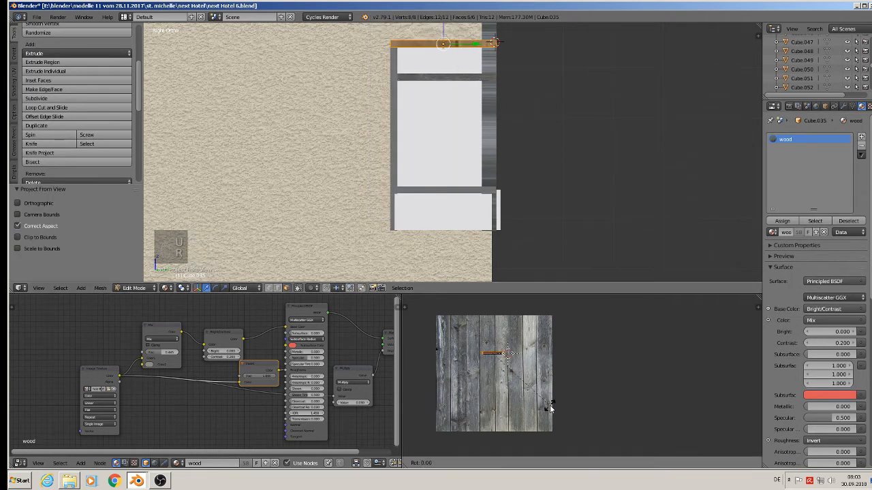
pyautogui.write('90')
pyautogui.press('Return')
pyautogui.press('s')
pyautogui.click(657, 352)
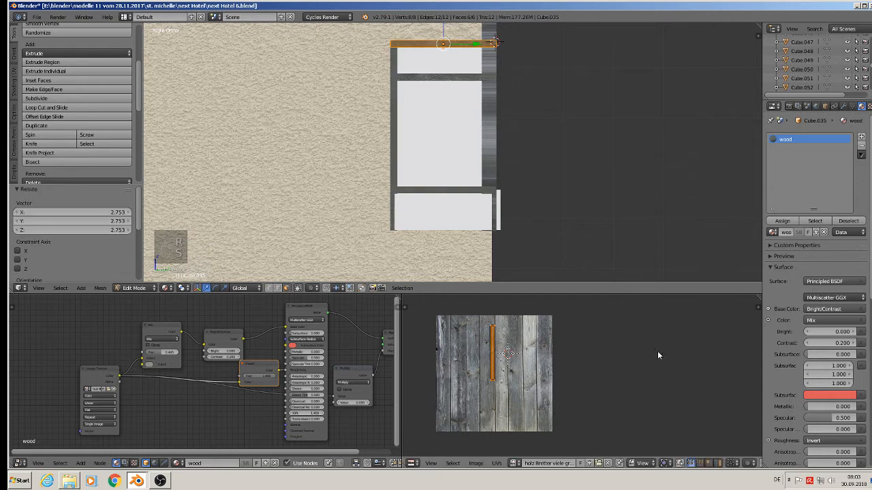
pyautogui.press('g')
pyautogui.click(604, 363)
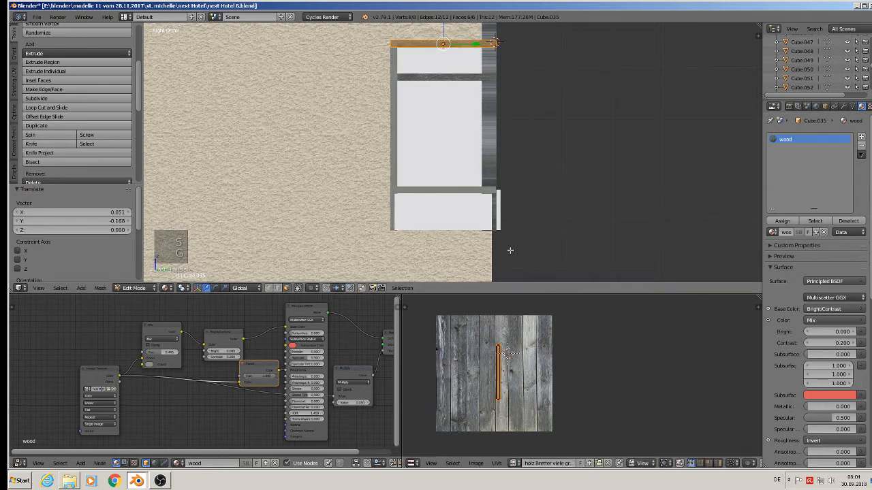
pyautogui.press('Tab')
# Step: Project the lower window sill beam's UVs from view, rotate them 90°, scale them up and shift them sideways
pyautogui.rightClick(439, 190)
pyautogui.press('Tab')
pyautogui.press('Tab')
pyautogui.press('Tab')
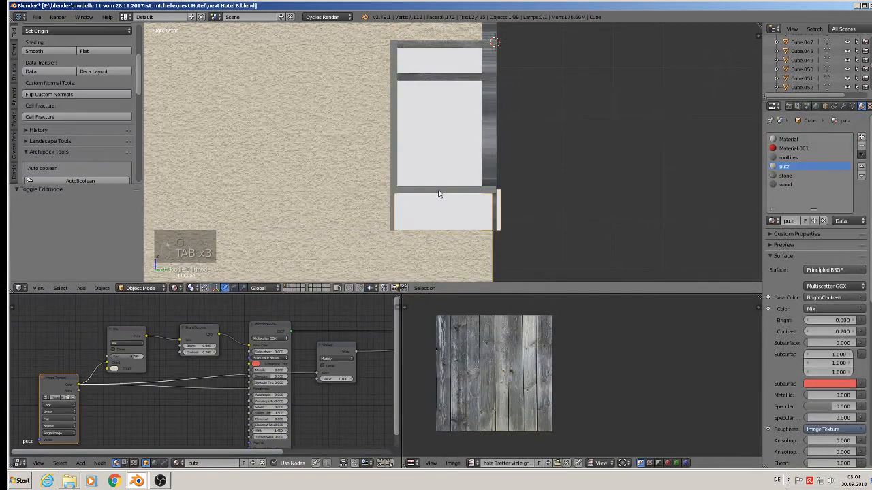
pyautogui.press('u')
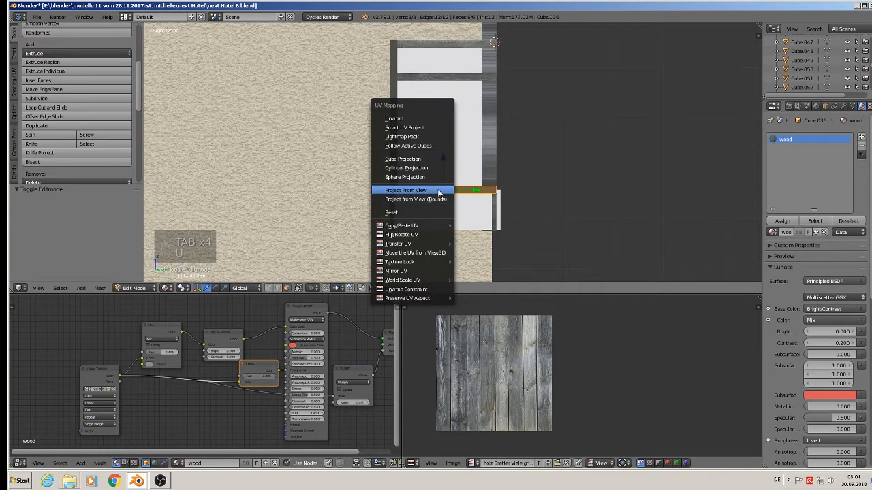
pyautogui.click(440, 192)
pyautogui.write('r90')
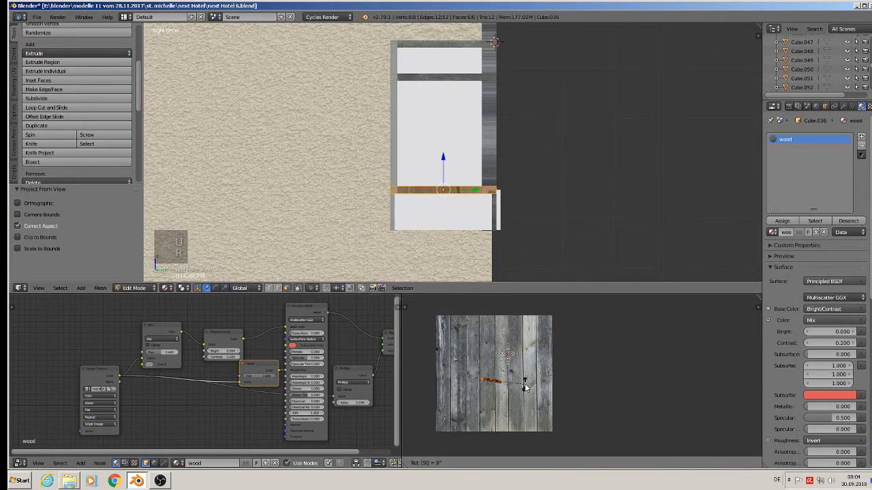
pyautogui.press('Return')
pyautogui.press('s')
pyautogui.click(512, 397)
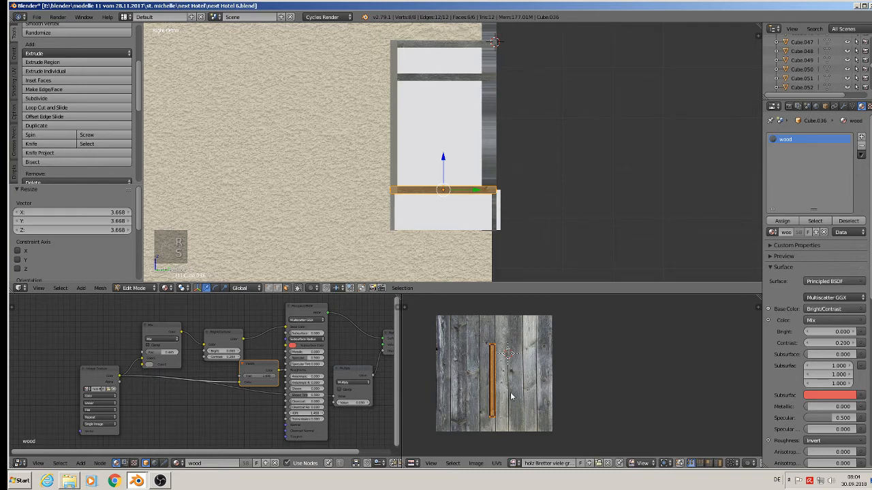
pyautogui.press('g')
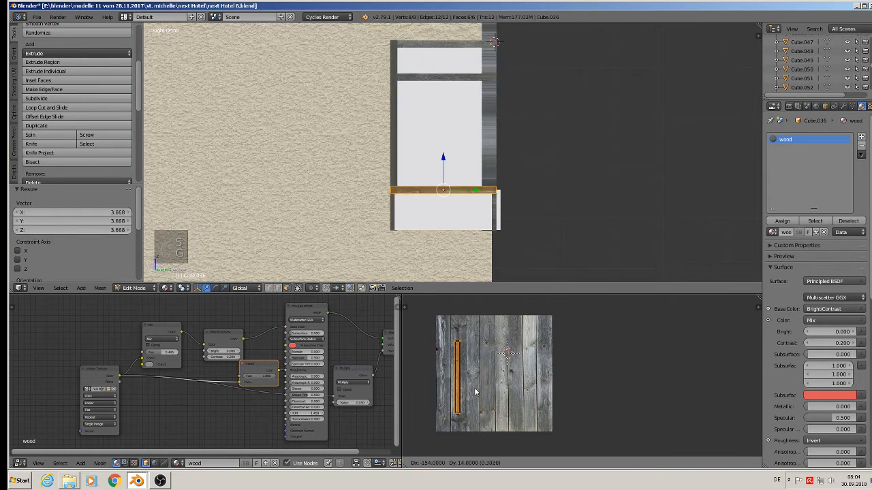
pyautogui.click(477, 396)
pyautogui.press('Tab')
# Step: Project the left vertical window post's UVs from view, scale them up and move them across the texture
pyautogui.rightClick(389, 141)
pyautogui.rightClick(392, 134)
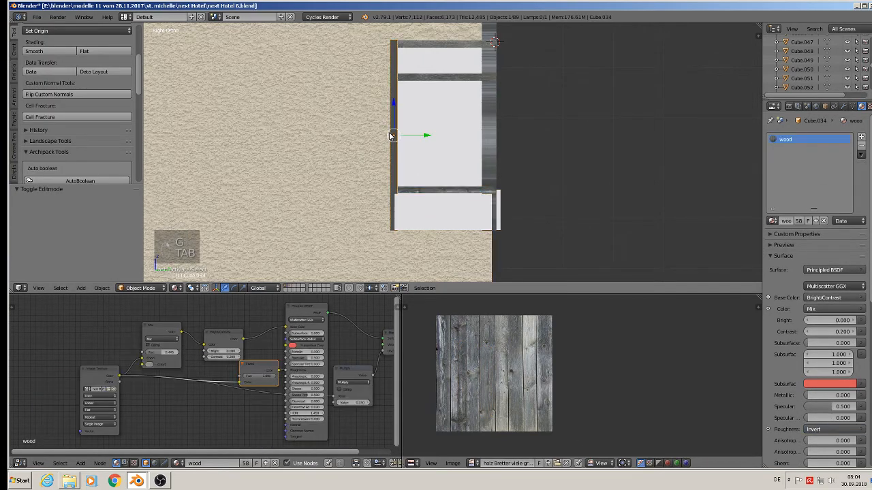
pyautogui.press('Tab')
pyautogui.press('u')
pyautogui.click(392, 135)
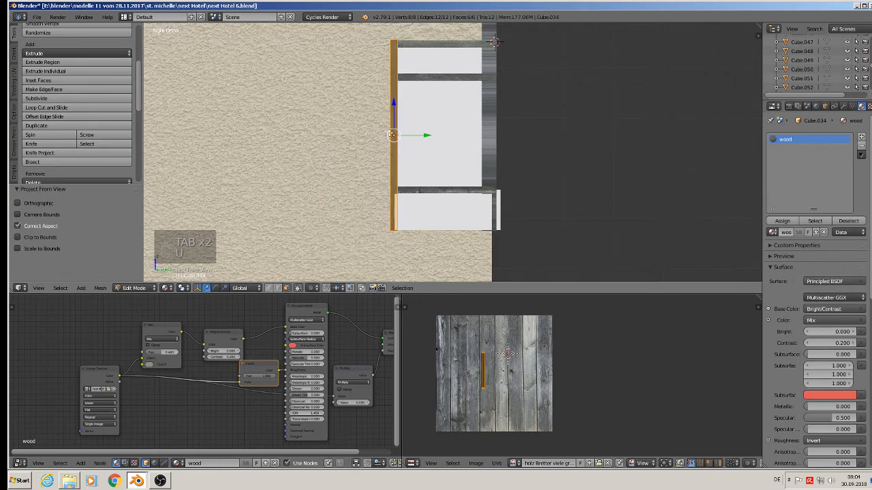
pyautogui.press('s')
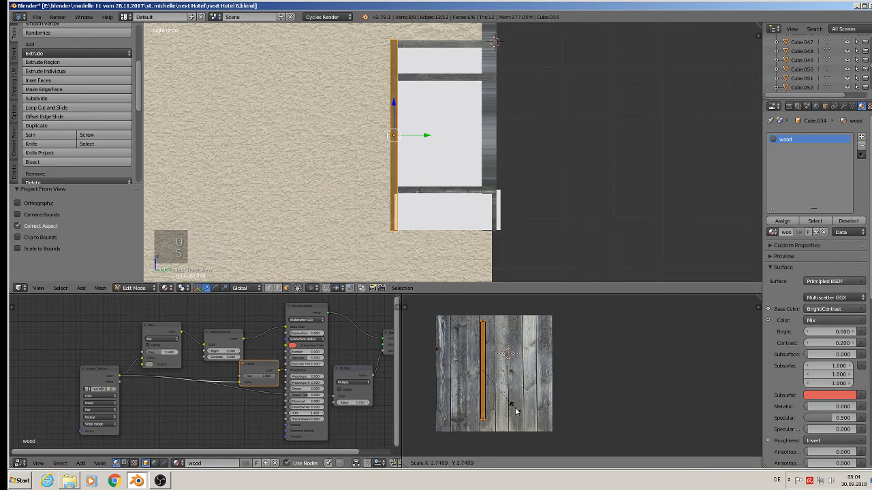
pyautogui.click(514, 406)
pyautogui.press('g')
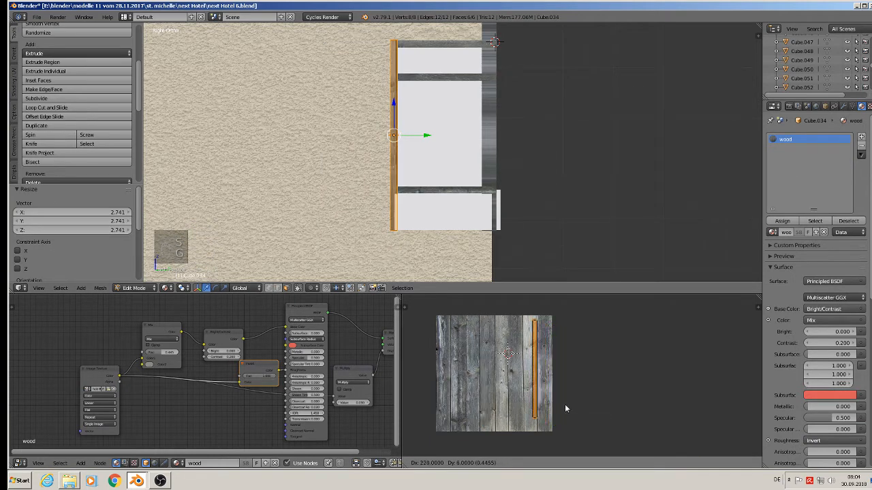
pyautogui.click(560, 400)
pyautogui.press('Tab')
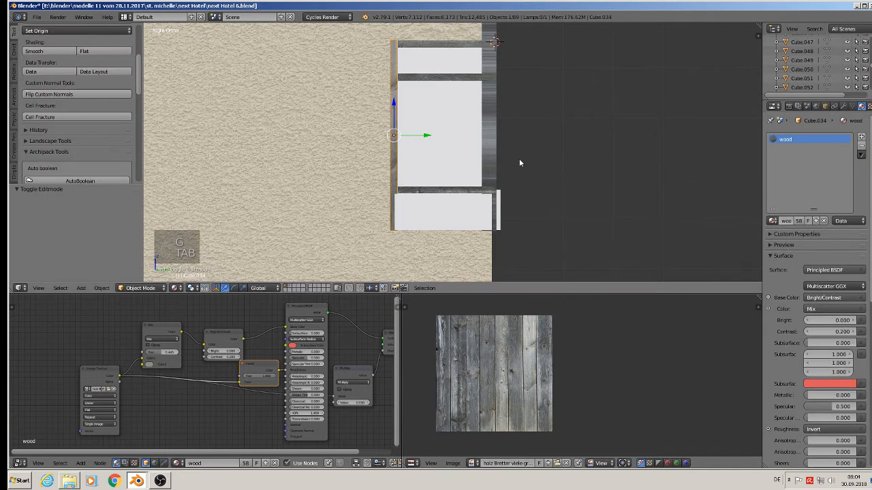
# Step: Project the right vertical window post's UVs from view, scale them up and move them to the texture's edge
pyautogui.rightClick(491, 135)
pyautogui.press('Tab')
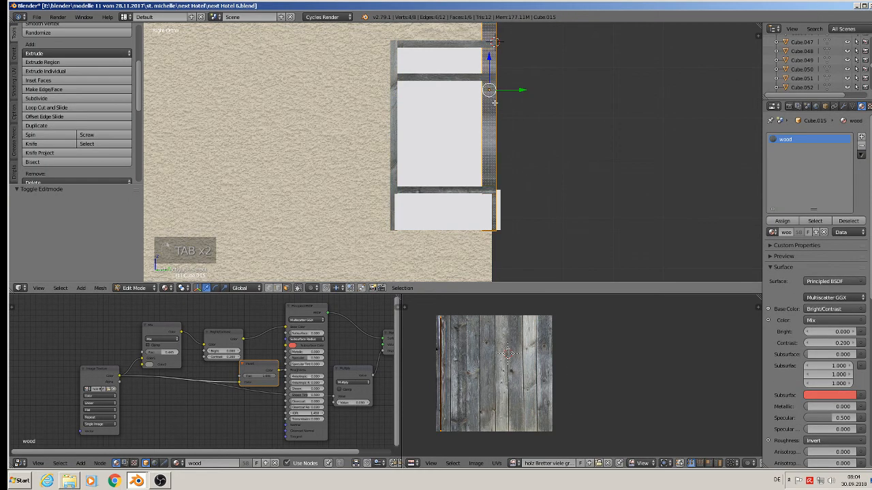
pyautogui.press('u')
pyautogui.click(492, 107)
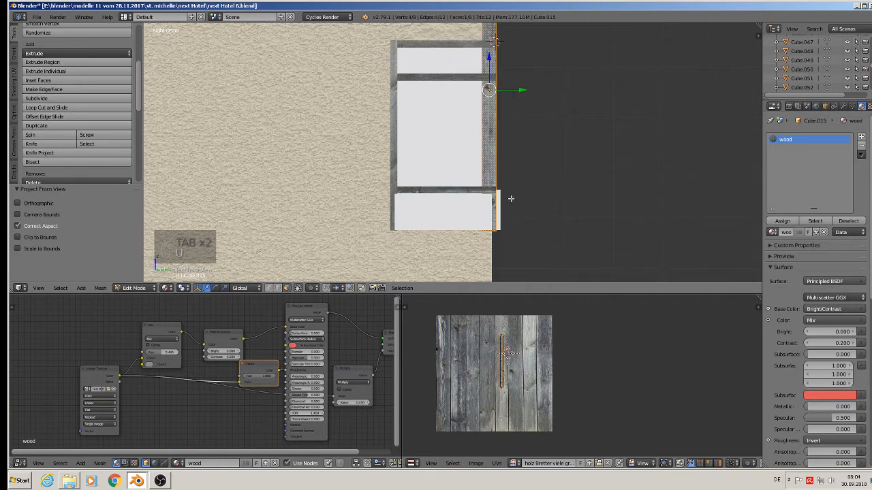
pyautogui.press('s')
pyautogui.click(543, 384)
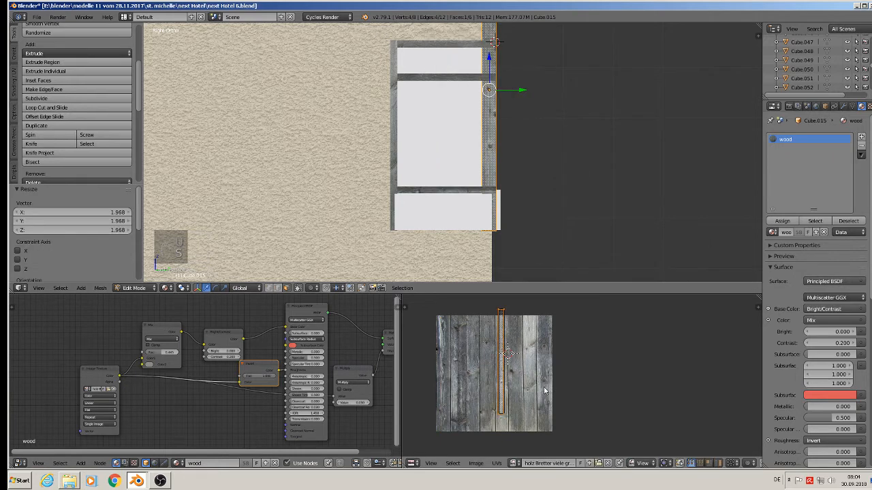
pyautogui.press('g')
pyautogui.click(574, 388)
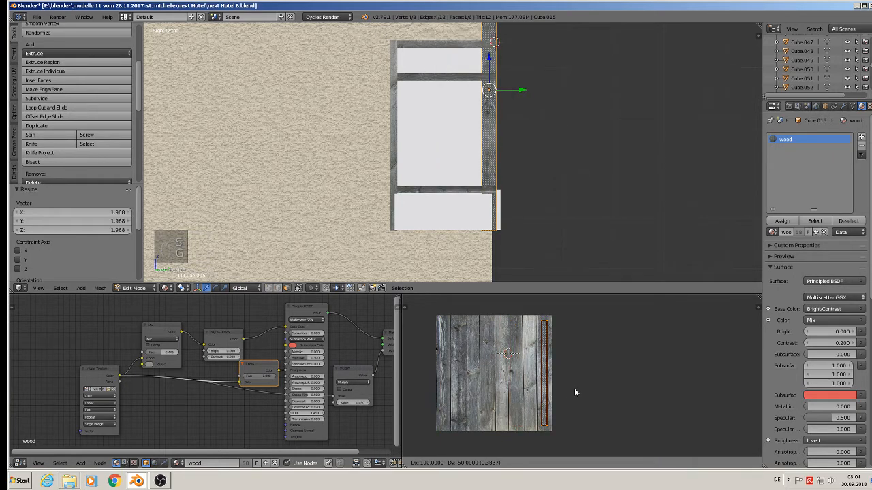
pyautogui.press('Tab')
# Step: Assign the putz material to the red wall face above the window bay on the house
pyautogui.rightClick(478, 234)
pyautogui.scroll(3, 480, 233)
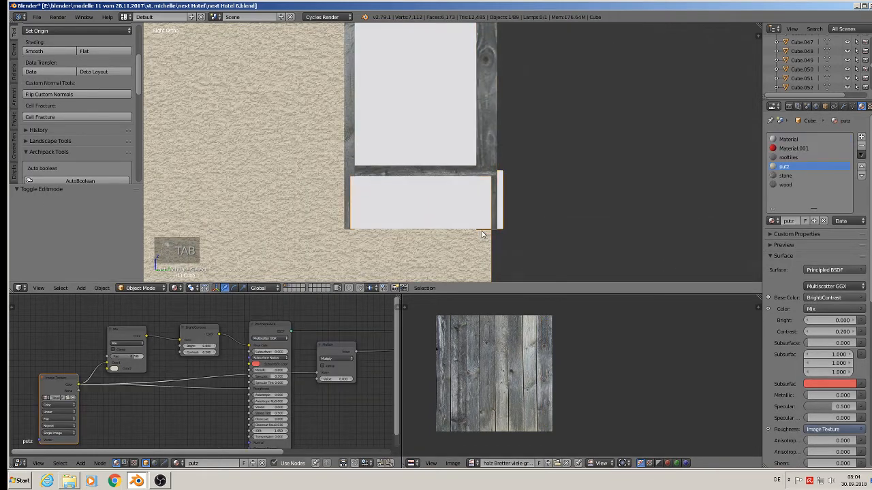
pyautogui.moveTo(482, 234); pyautogui.dragTo(599, 103, button='middle')
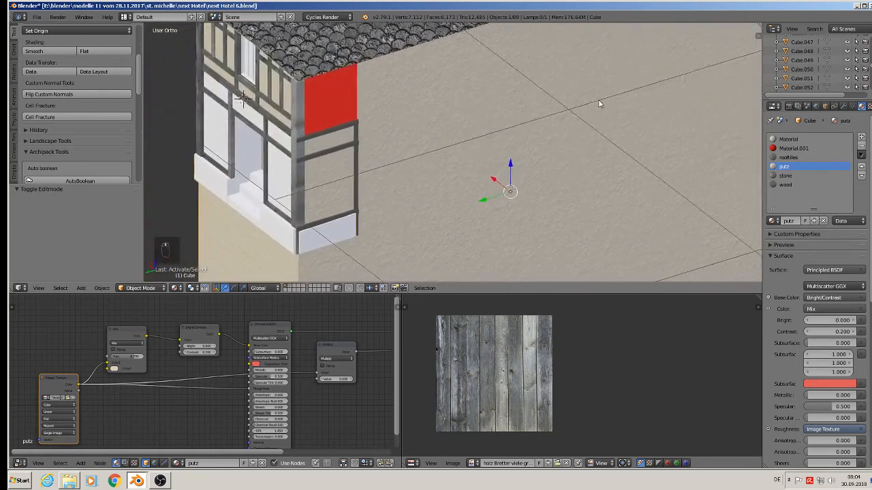
pyautogui.rightClick(328, 131)
pyautogui.moveTo(328, 131); pyautogui.dragTo(285, 97, button='middle')
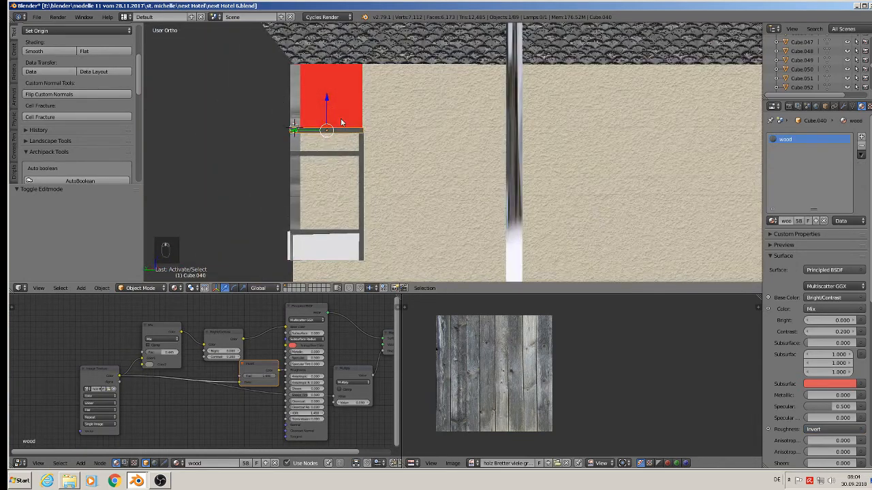
pyautogui.press('Tab')
pyautogui.press('Tab')
pyautogui.rightClick(330, 95)
pyautogui.press('Tab')
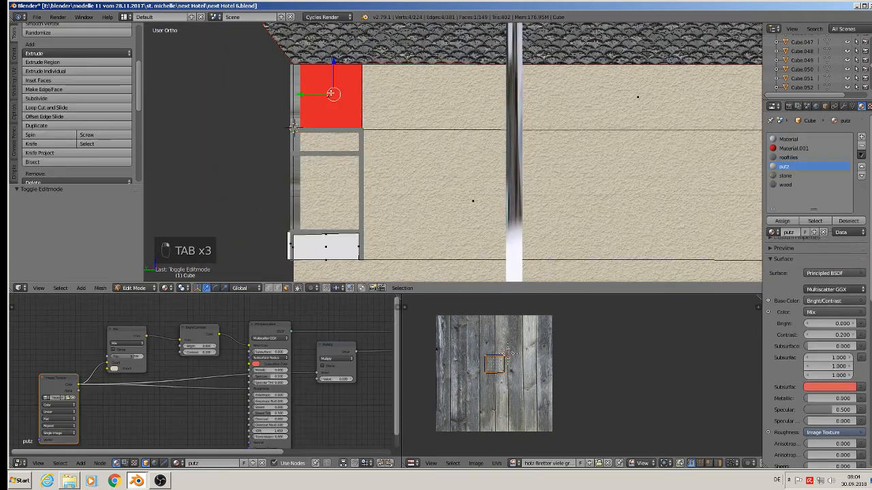
pyautogui.click(785, 167)
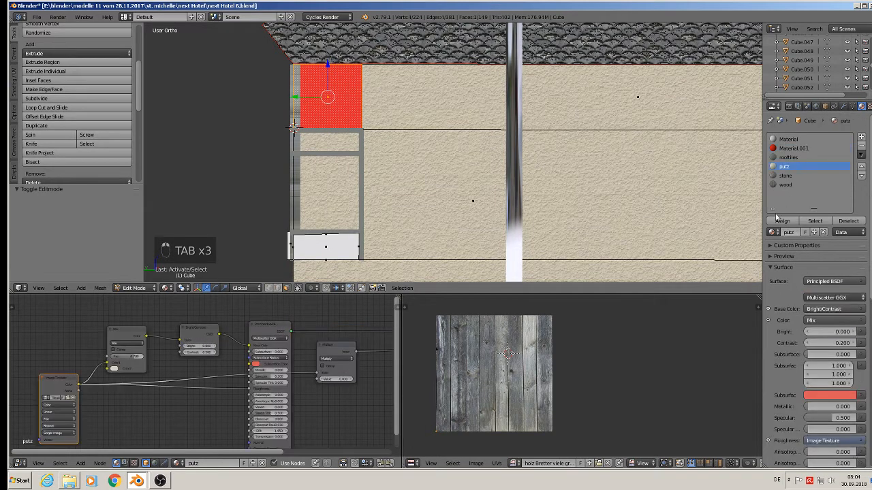
pyautogui.click(781, 221)
# Step: Project that face's UVs from view and scale them up
pyautogui.press('u')
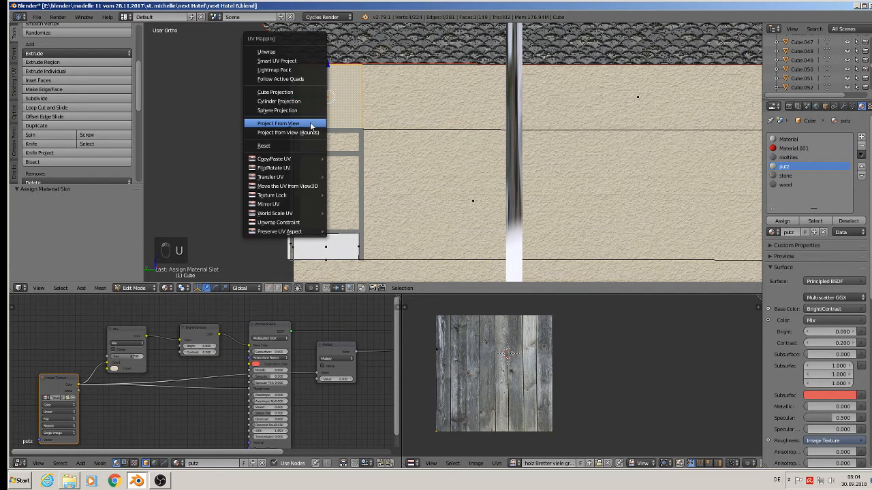
pyautogui.click(307, 122)
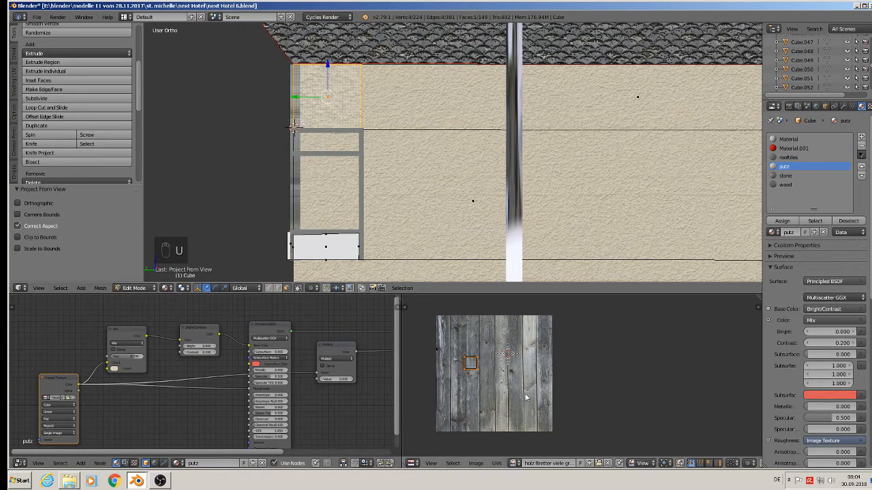
pyautogui.press('s')
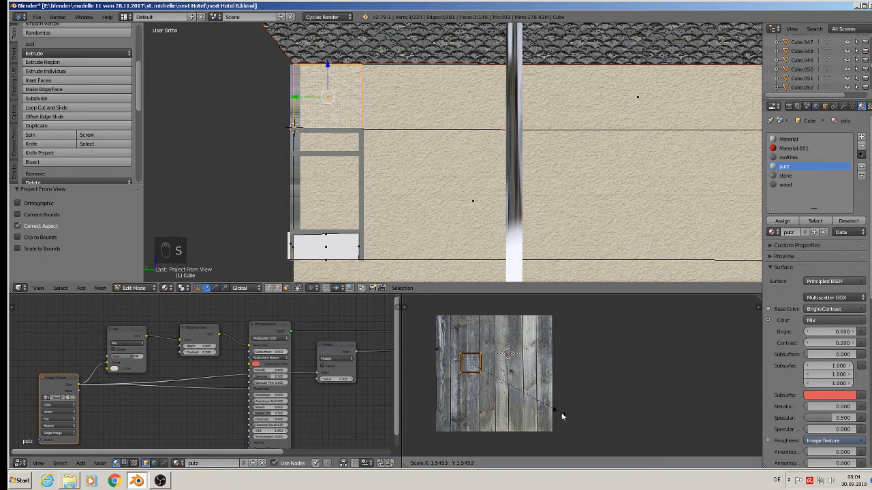
pyautogui.click(583, 427)
pyautogui.press('Tab')
pyautogui.scroll(1, 320, 146)
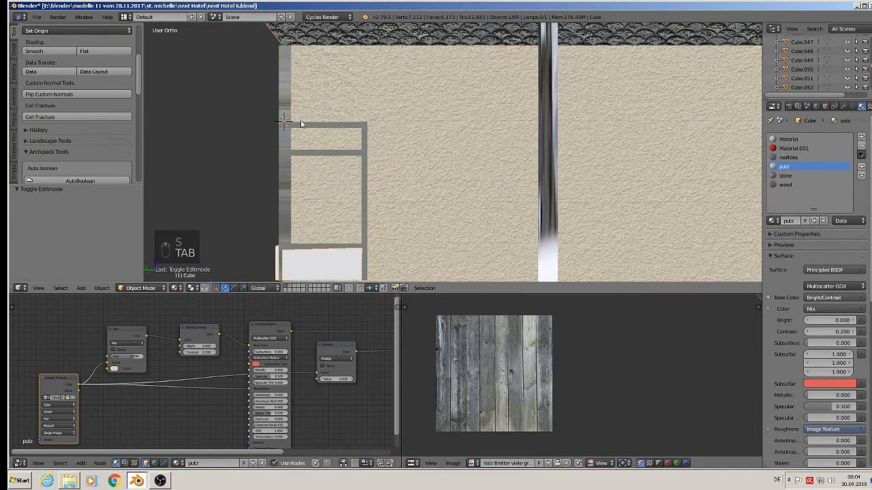
# Step: Project the vertical post at the wall's left edge UVs from view and scale them up on the wood texture
pyautogui.rightClick(286, 117)
pyautogui.press('Tab')
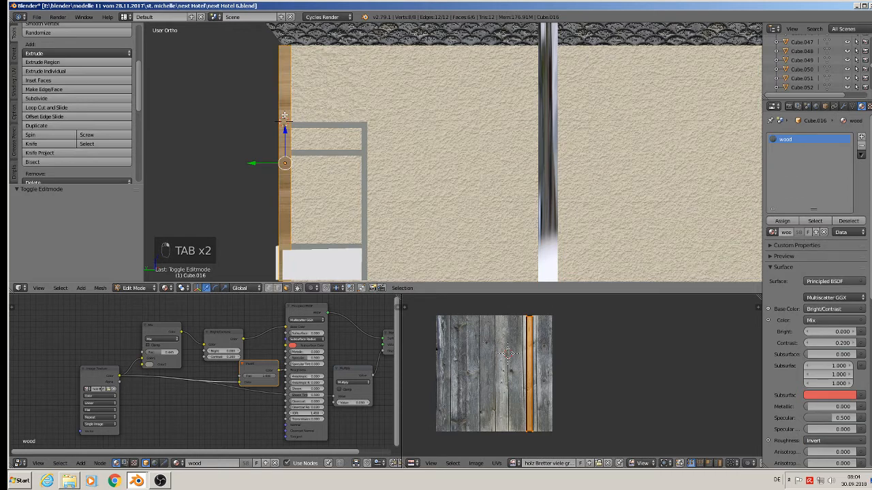
pyautogui.press('u')
pyautogui.click(287, 117)
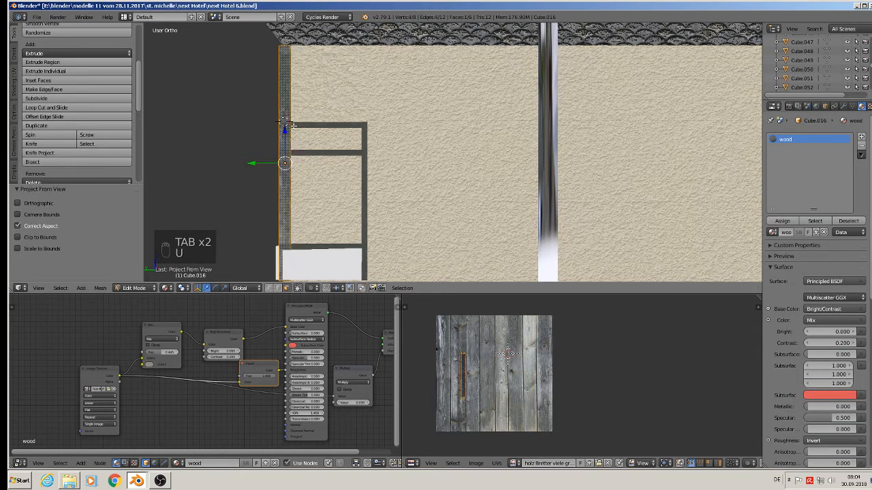
pyautogui.press('s')
pyautogui.click(569, 415)
pyautogui.press('Tab')
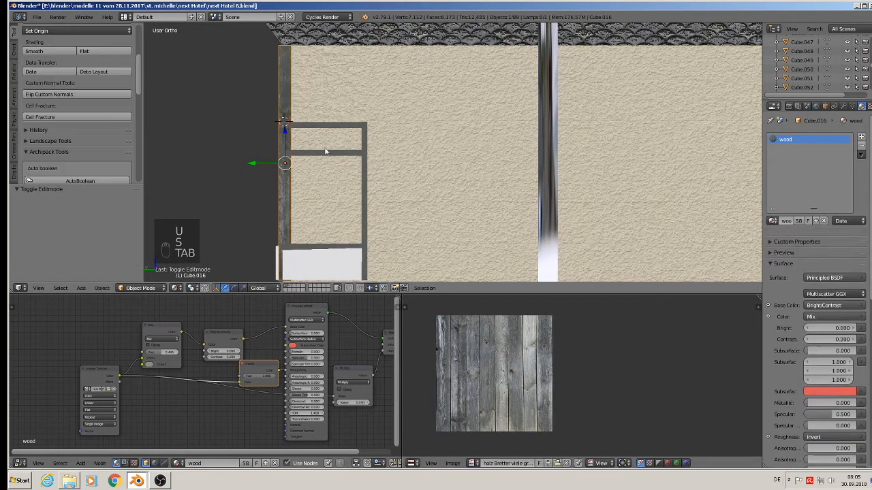
# Step: Project the right window frame post's UVs from view, scale them up about 3.5 times and move them across the texture
pyautogui.rightClick(366, 167)
pyautogui.press('Tab')
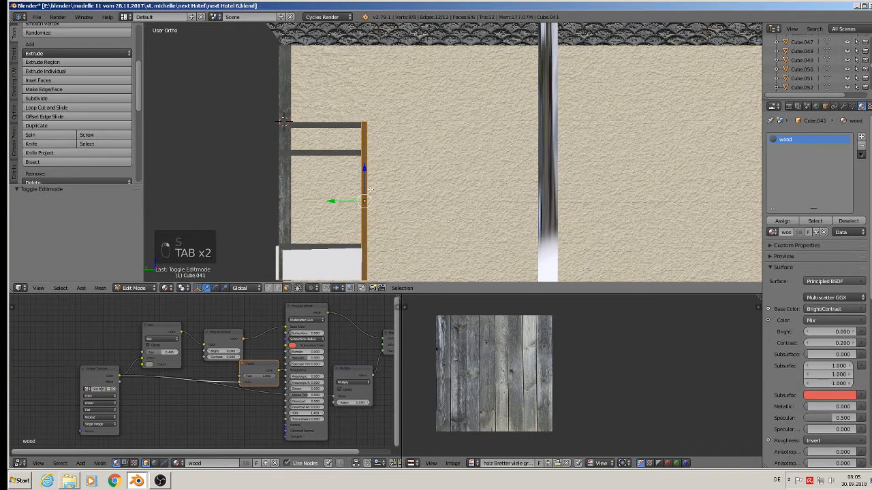
pyautogui.press('u')
pyautogui.click(370, 189)
pyautogui.press('s')
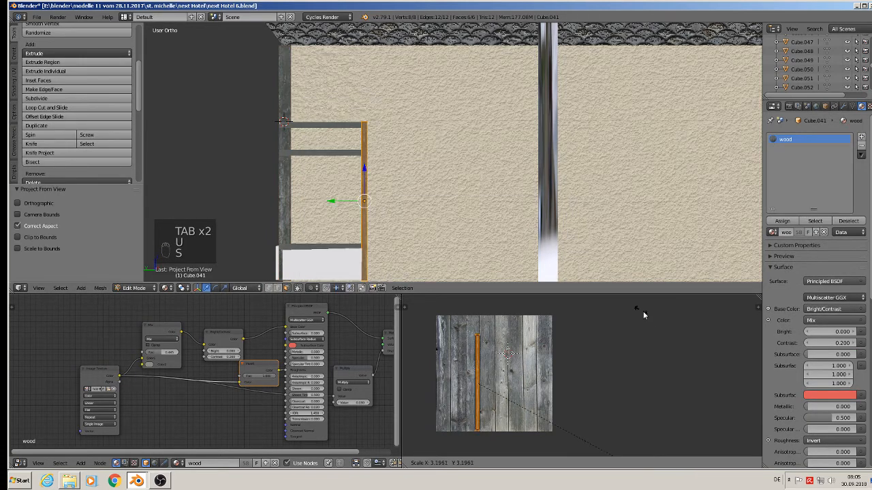
pyautogui.click(640, 308)
pyautogui.press('g')
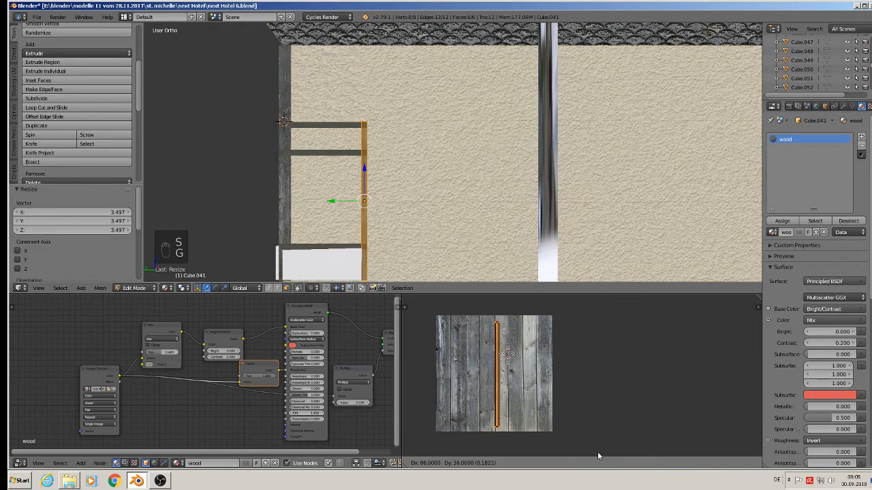
pyautogui.click(598, 455)
pyautogui.press('Tab')
# Step: Project the upper horizontal beam's UVs from view in material shading, rotate them 90°, scale them up about 3.7 times and move them
pyautogui.rightClick(329, 126)
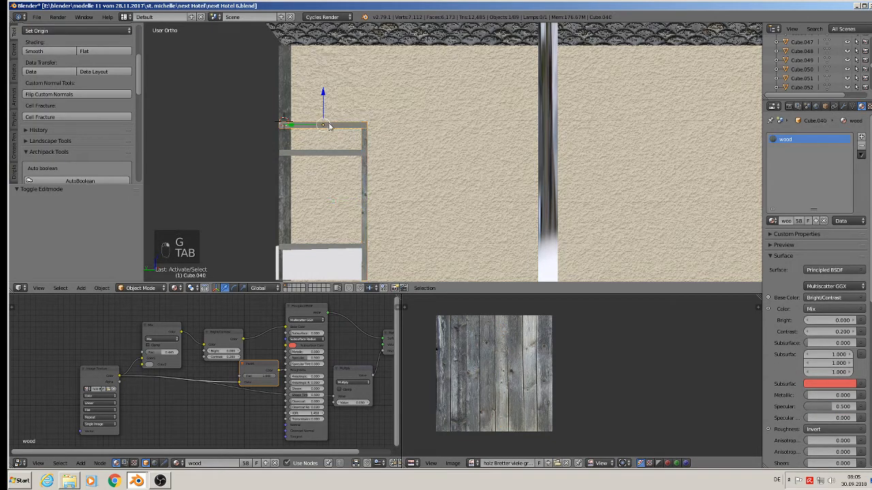
pyautogui.press('Tab')
pyautogui.press('z')
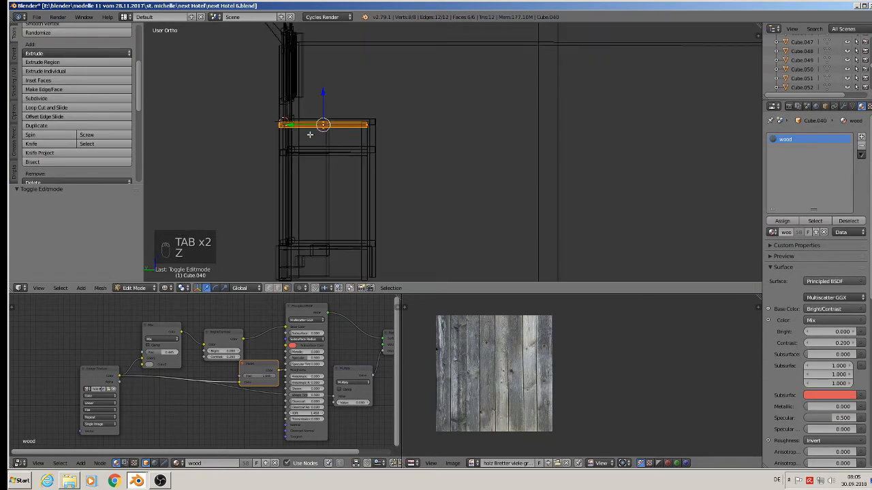
pyautogui.click(168, 289)
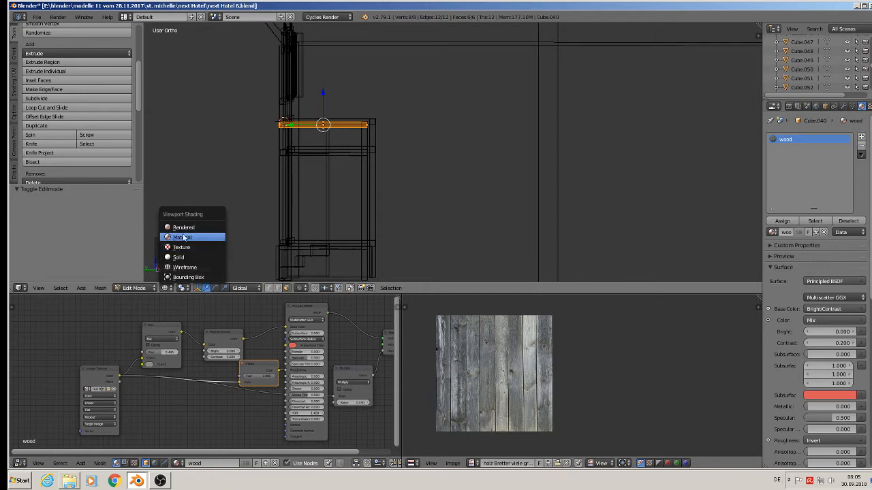
pyautogui.click(181, 253)
pyautogui.press('u')
pyautogui.click(317, 166)
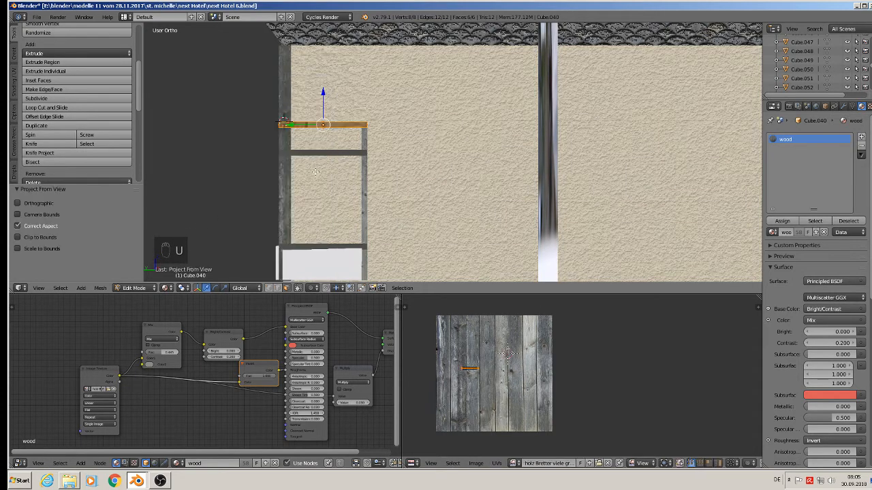
pyautogui.write('r90')
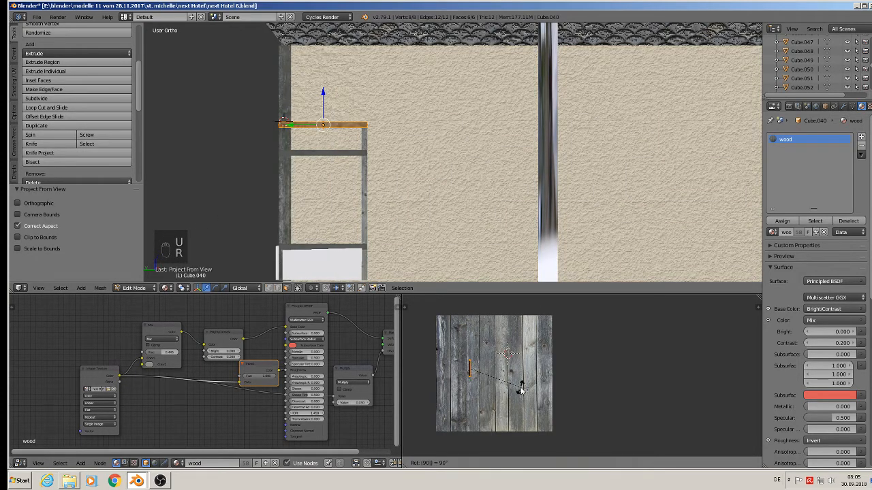
pyautogui.press('Return')
pyautogui.press('s')
pyautogui.click(584, 371)
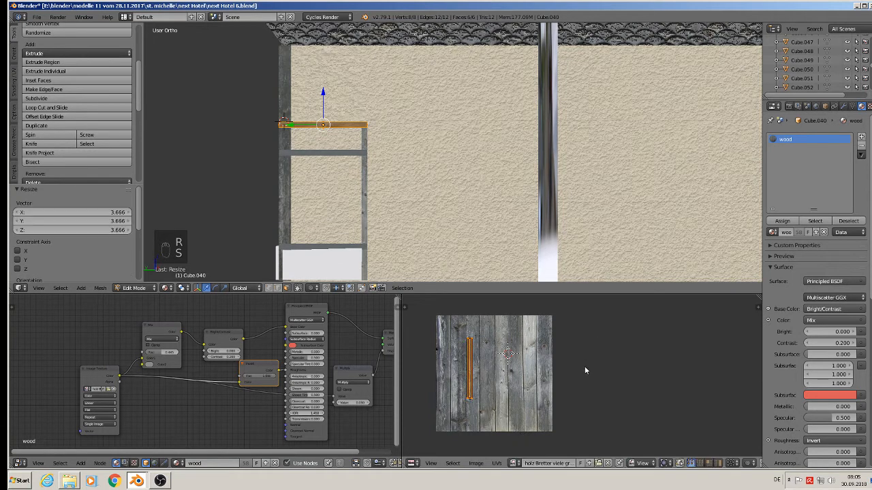
pyautogui.press('g')
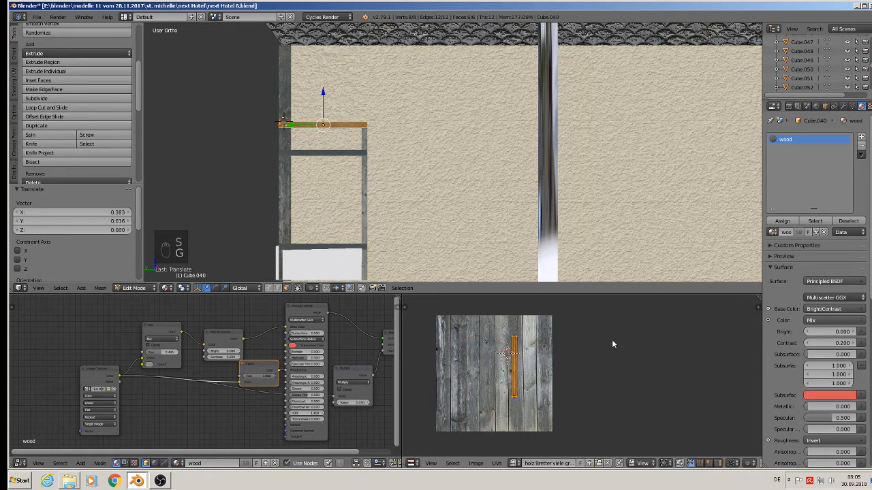
pyautogui.click(612, 339)
pyautogui.press('Tab')
# Step: Project the middle horizontal beam's UVs from view, rotate them 90°, scale them up about 3.8 times and move them
pyautogui.rightClick(324, 152)
pyautogui.press('Tab')
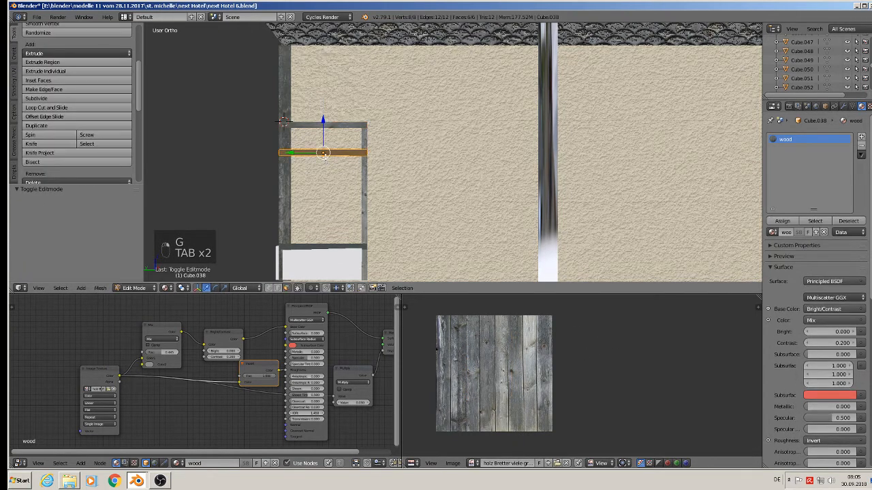
pyautogui.press('u')
pyautogui.click(323, 159)
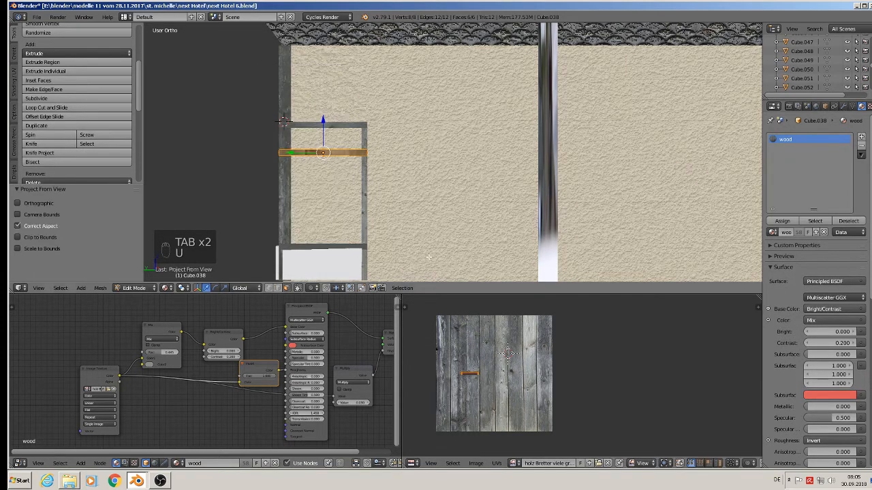
pyautogui.press('r')
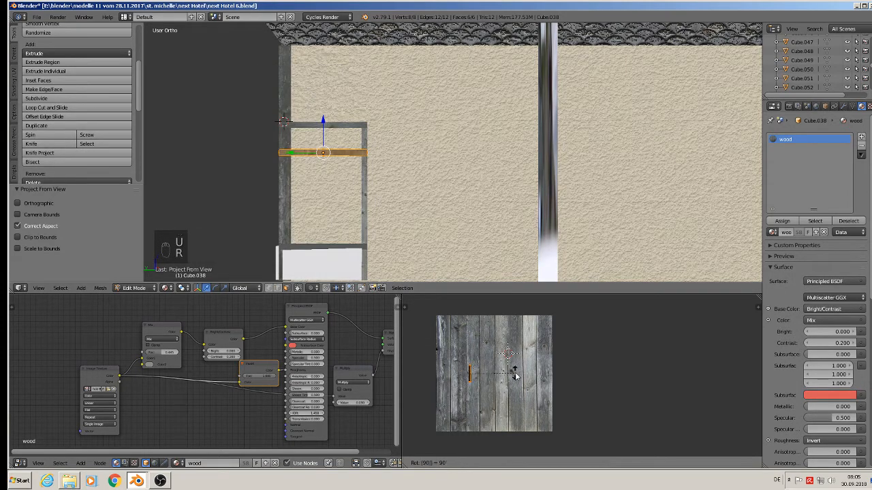
pyautogui.click(467, 360)
pyautogui.press('s')
pyautogui.click(632, 317)
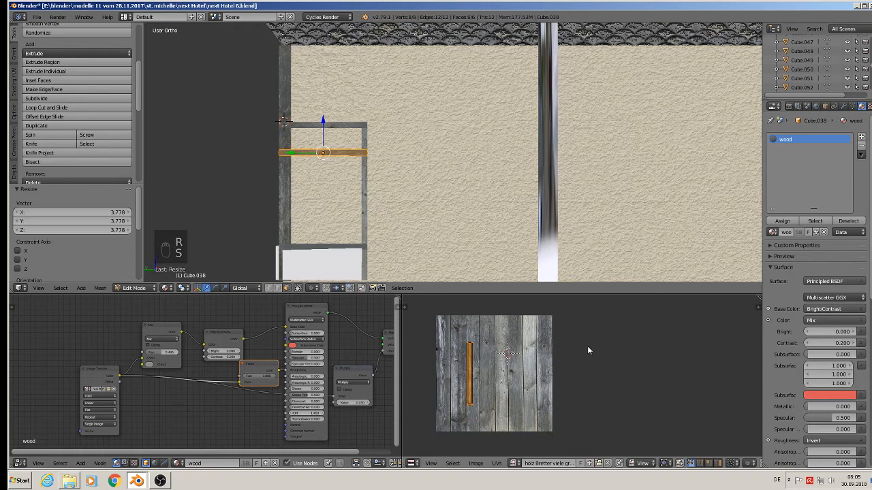
pyautogui.press('g')
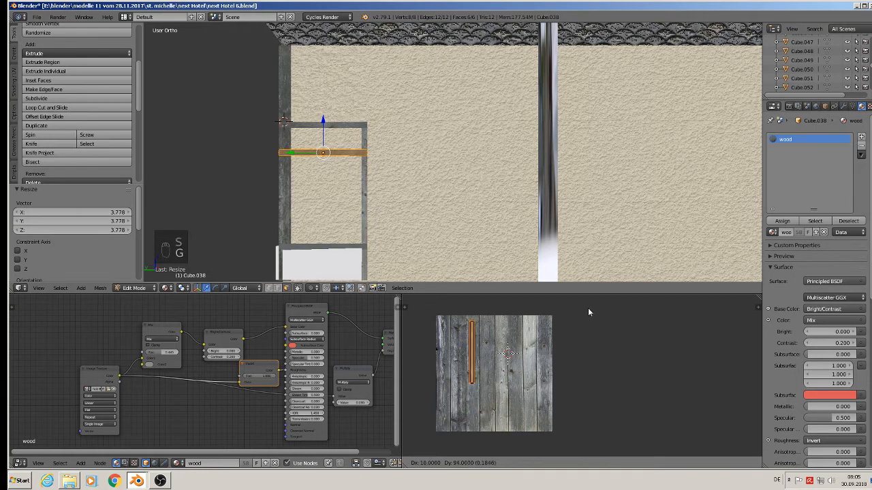
pyautogui.click(589, 308)
pyautogui.press('Tab')
# Step: Project the lower sill beam's UVs from view, rotate them 90°, scale them up about 3.7 times and move them
pyautogui.rightClick(316, 245)
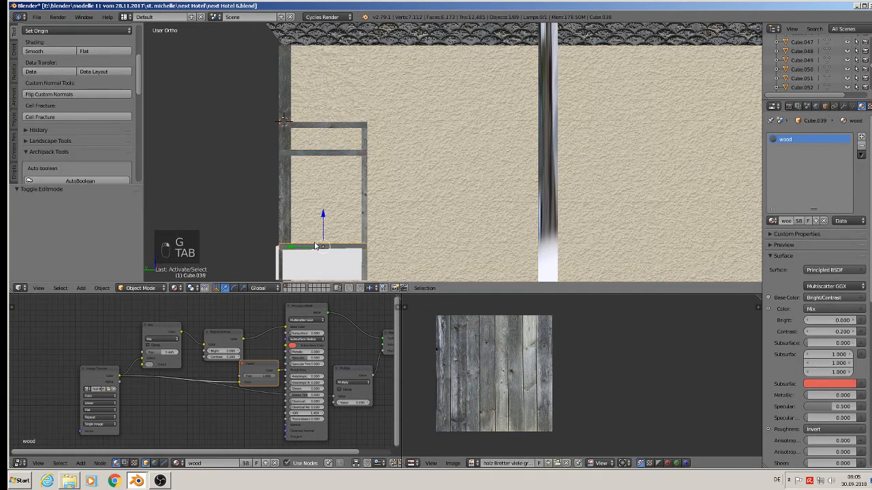
pyautogui.press('Tab')
pyautogui.keyDown('shift'); pyautogui.moveTo(368, 234); pyautogui.dragTo(477, 111, button='middle'); pyautogui.keyUp('shift')
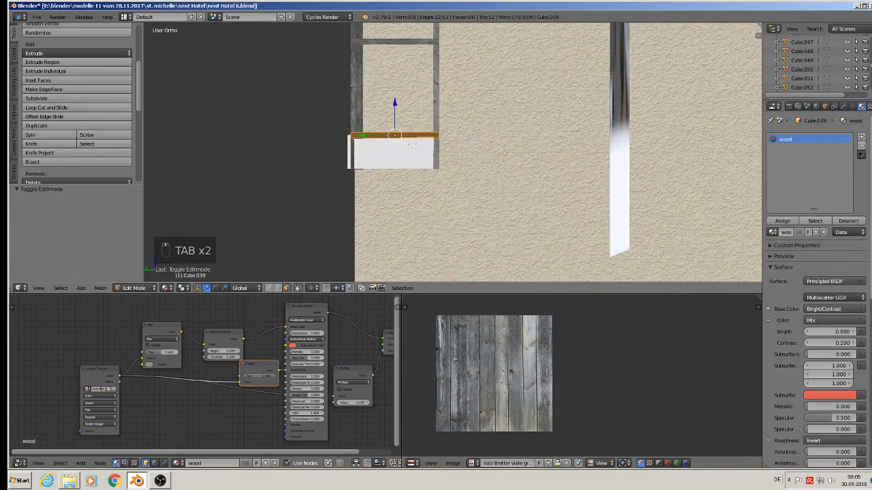
pyautogui.press('u')
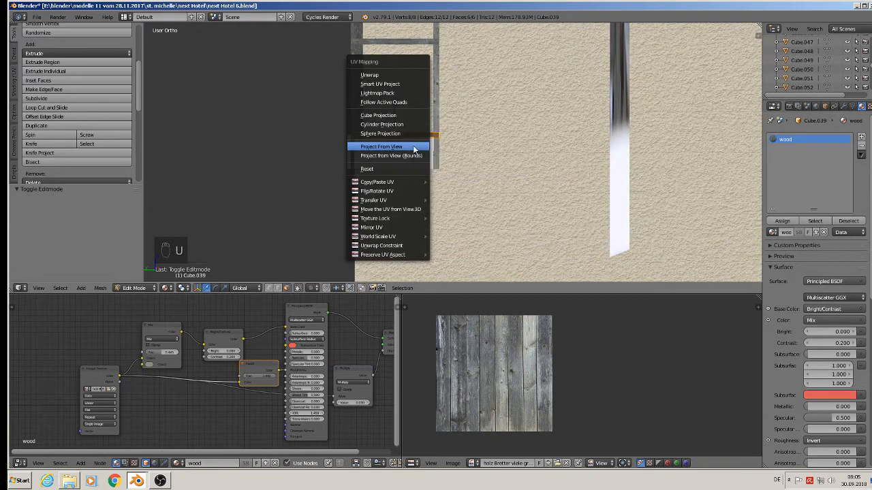
pyautogui.click(412, 145)
pyautogui.write('r90')
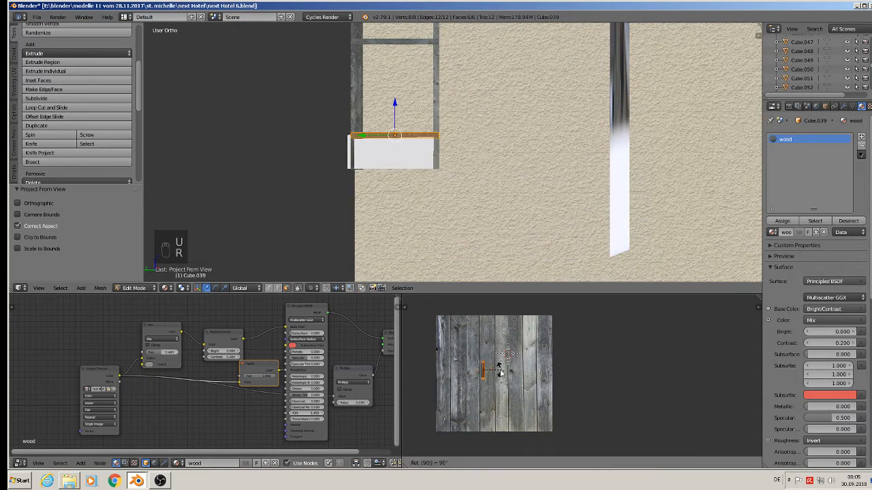
pyautogui.click(500, 371)
pyautogui.press('s')
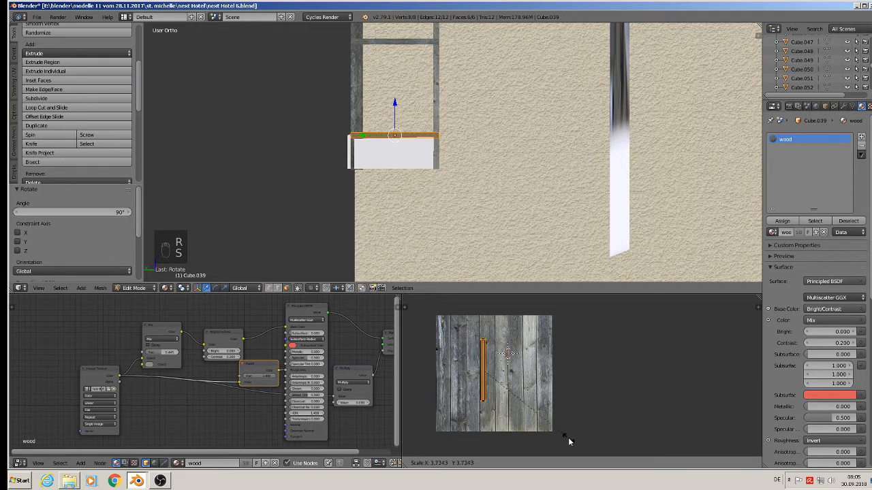
pyautogui.click(564, 434)
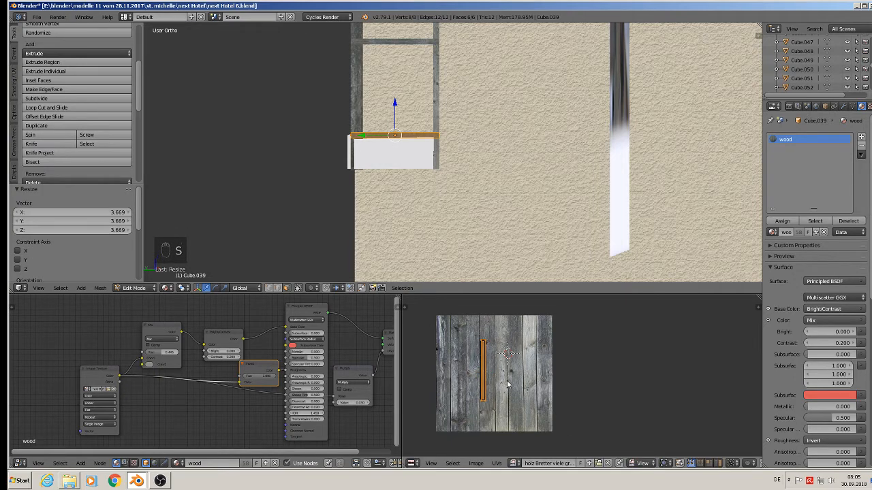
pyautogui.press('g')
pyautogui.click(541, 385)
pyautogui.press('Tab')
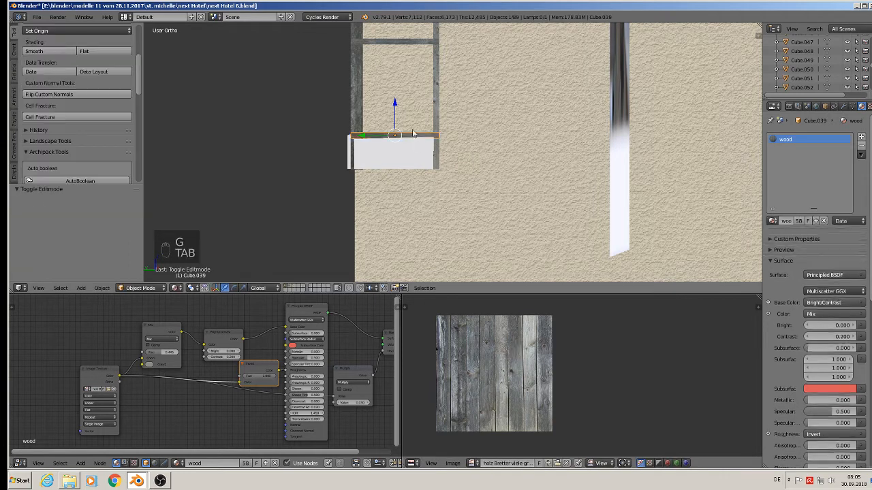
# Step: Deselect everything and save the blend file
pyautogui.press('a')
pyautogui.press('a')
pyautogui.moveTo(399, 162); pyautogui.dragTo(467, 196, button='middle')
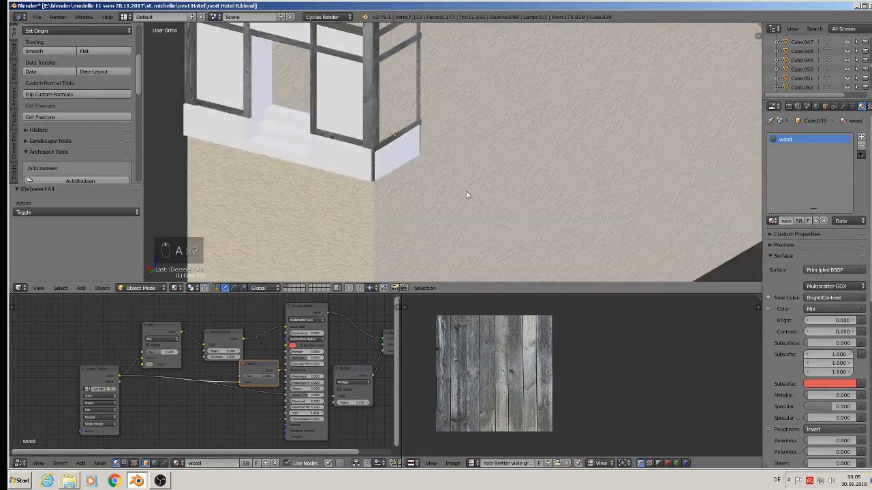
pyautogui.keyDown('shift'); pyautogui.moveTo(427, 136); pyautogui.dragTo(487, 246, button='middle'); pyautogui.keyUp('shift')
pyautogui.scroll(-3, 486, 247)
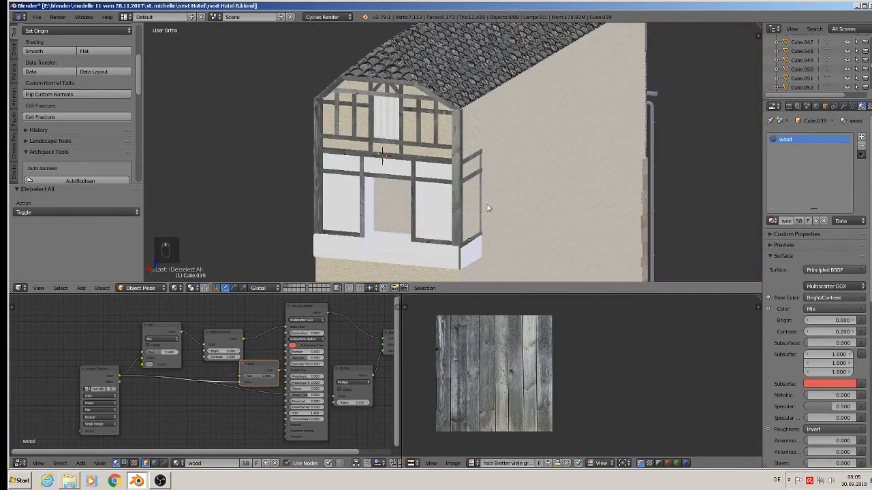
pyautogui.press('KP_1')
pyautogui.moveTo(484, 90); pyautogui.dragTo(525, 123, button='middle')
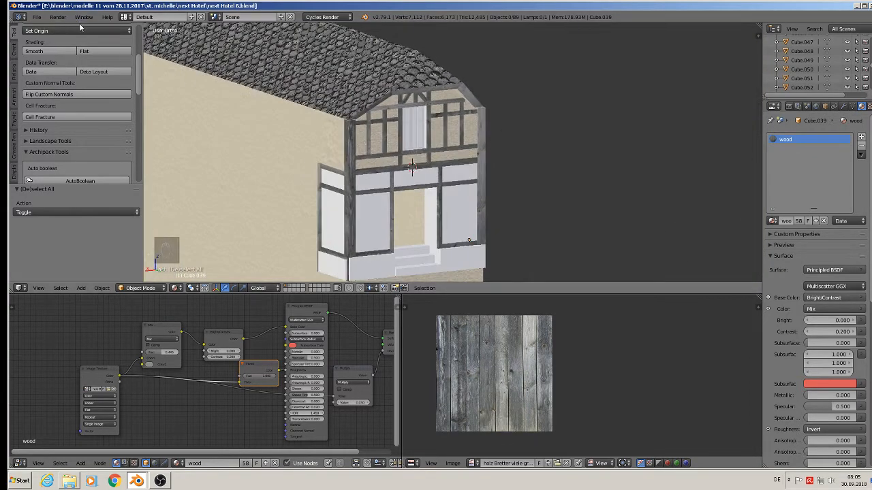
pyautogui.click(38, 17)
pyautogui.click(57, 86)
# Step: Add a new material slot to the house body with a new material named beton
pyautogui.moveTo(422, 123); pyautogui.dragTo(459, 89, button='middle')
pyautogui.scroll(6, 467, 214)
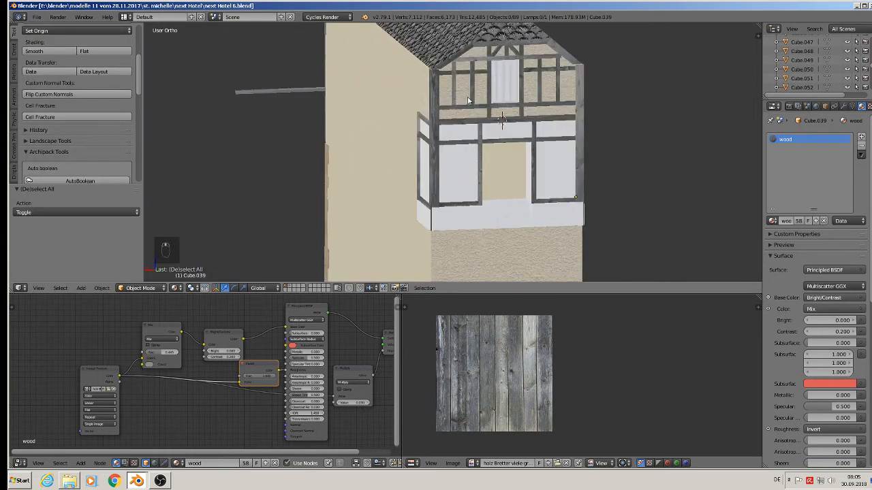
pyautogui.rightClick(476, 255)
pyautogui.scroll(-3, 475, 254)
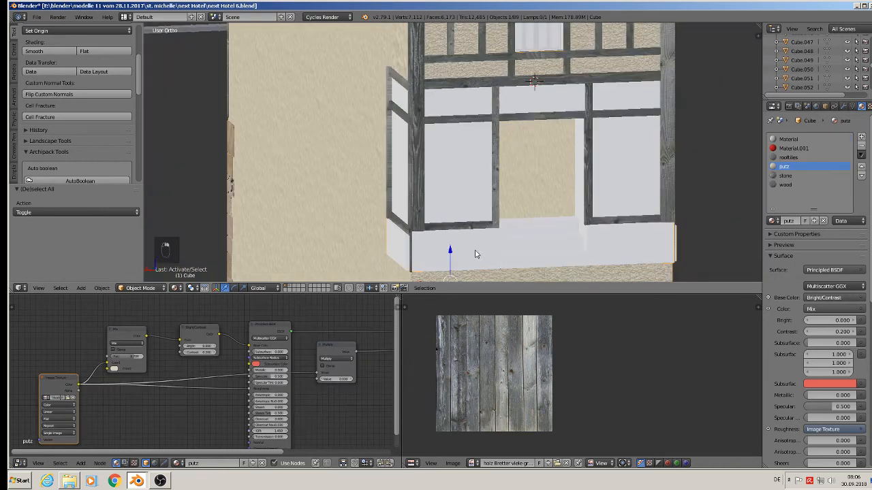
pyautogui.moveTo(475, 252); pyautogui.dragTo(506, 253, button='middle')
pyautogui.scroll(-2, 525, 244)
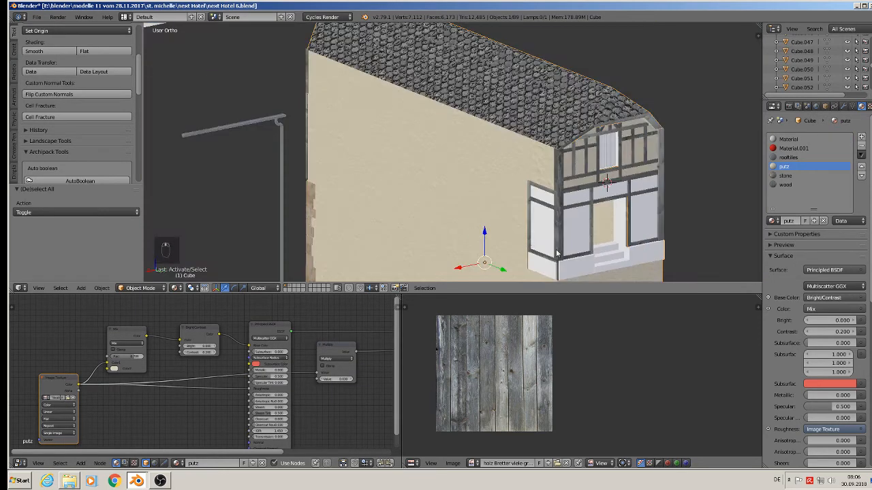
pyautogui.keyDown('shift'); pyautogui.moveTo(619, 257); pyautogui.dragTo(473, 167, button='middle'); pyautogui.keyUp('shift')
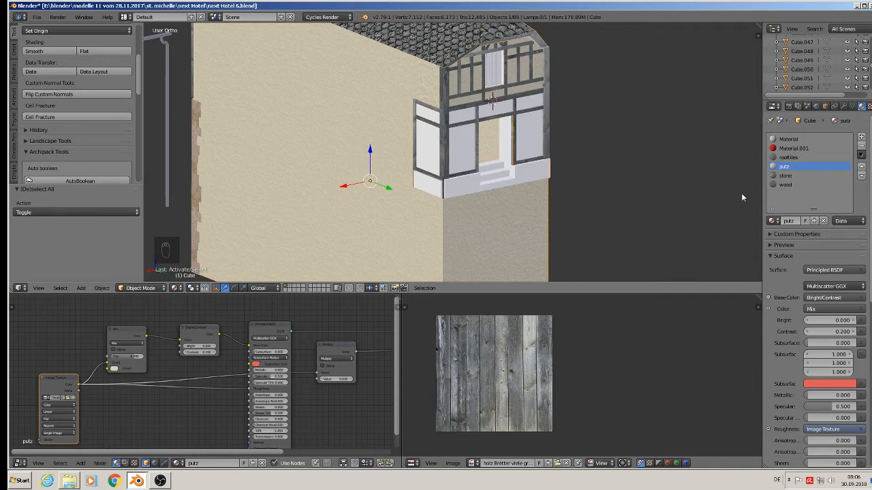
pyautogui.click(861, 137)
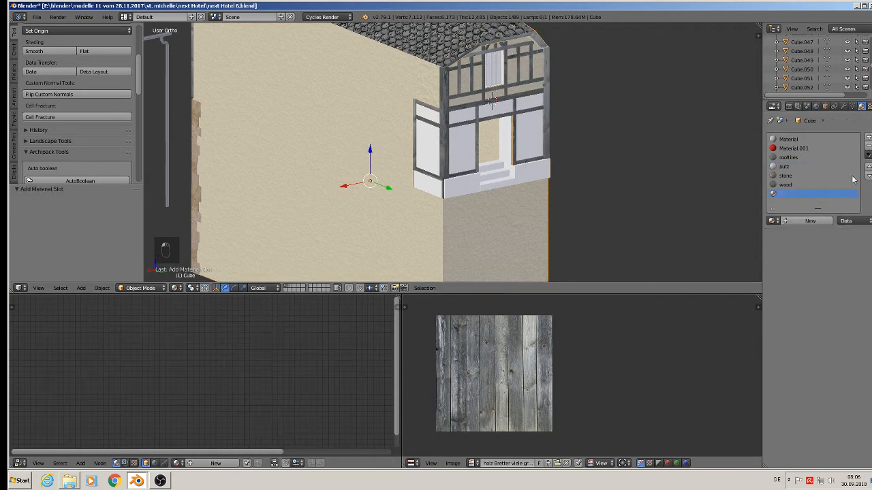
pyautogui.click(805, 224)
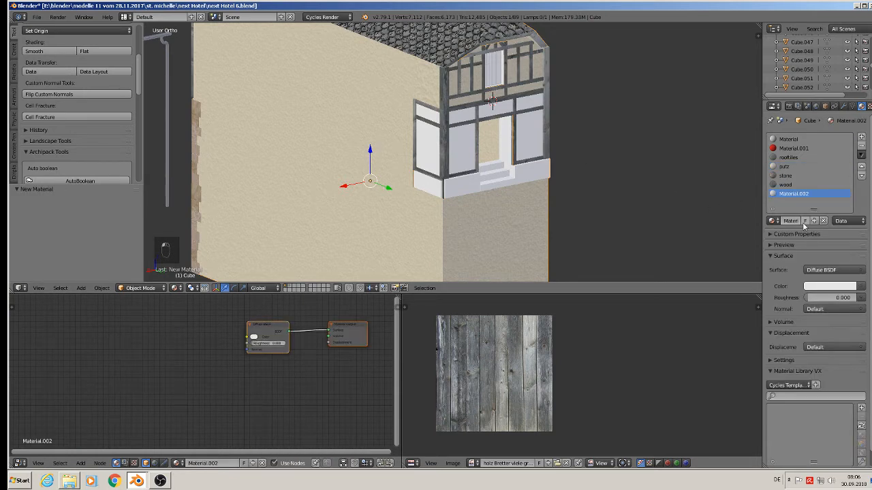
pyautogui.click(792, 221)
pyautogui.write('beton')
pyautogui.press('Return')
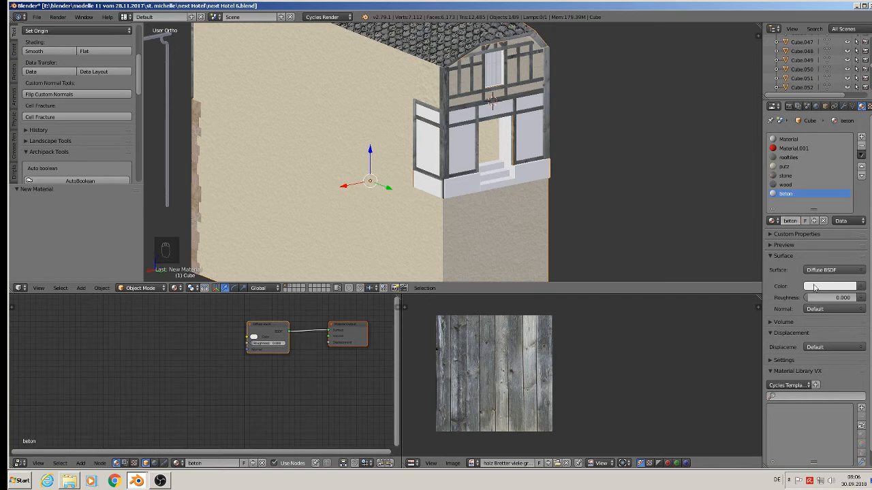
# Step: Set the beton material's color to an image texture and open TexturesCom_AsphaltCloseups0097_1_seamless_S.jpg from the textur folder
pyautogui.click(863, 287)
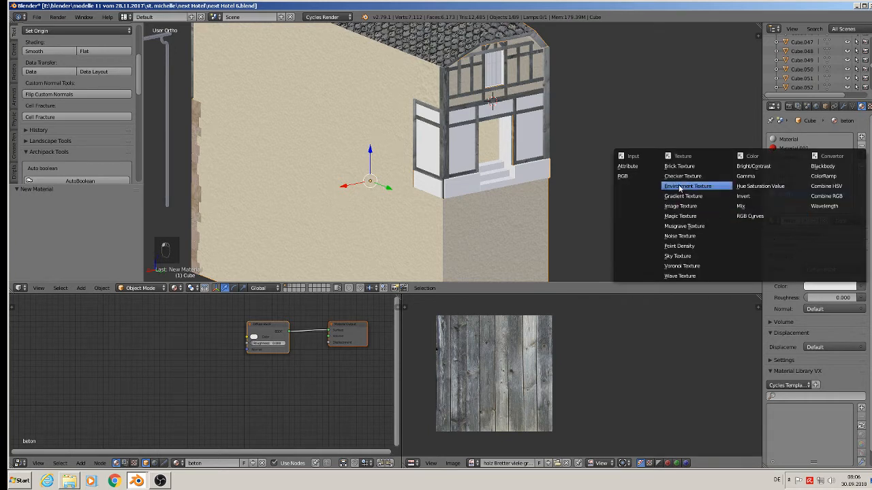
pyautogui.click(694, 209)
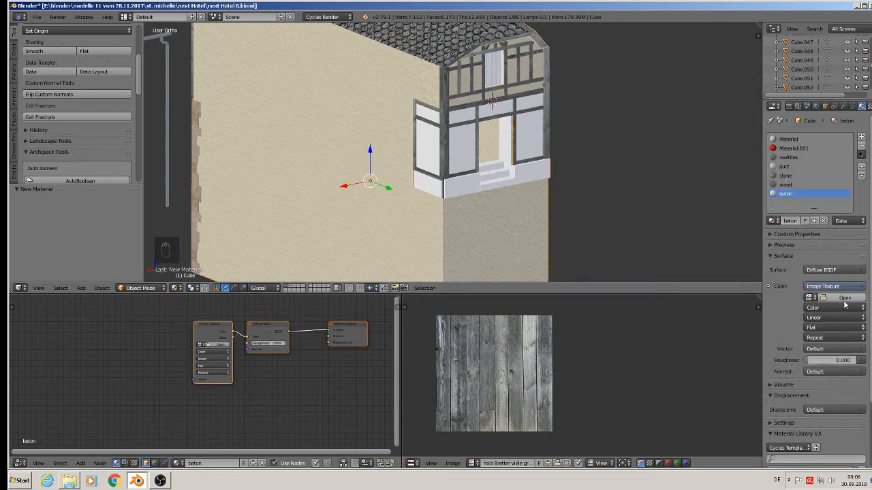
pyautogui.click(843, 298)
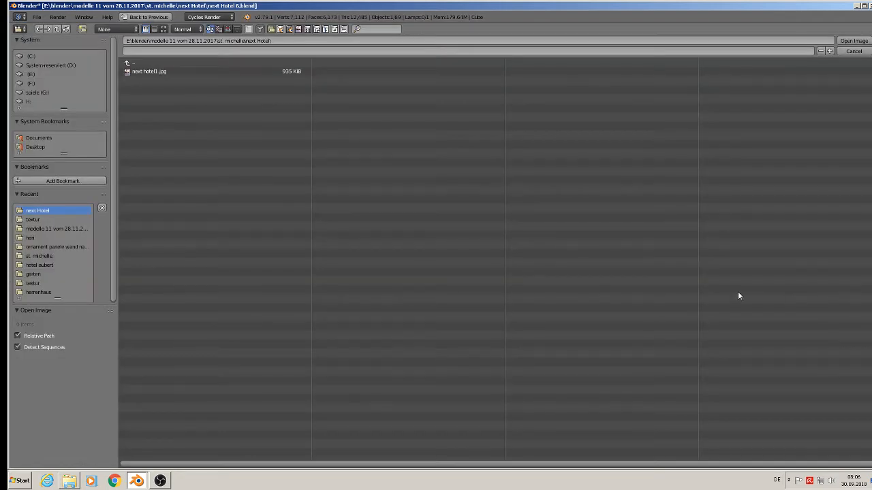
pyautogui.click(32, 220)
pyautogui.click(163, 29)
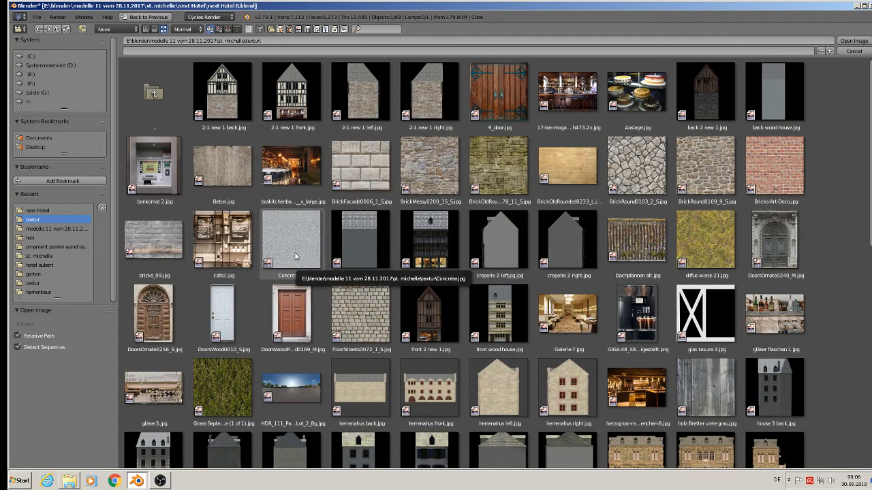
pyautogui.scroll(-2, 856, 341)
pyautogui.scroll(-12, 856, 342)
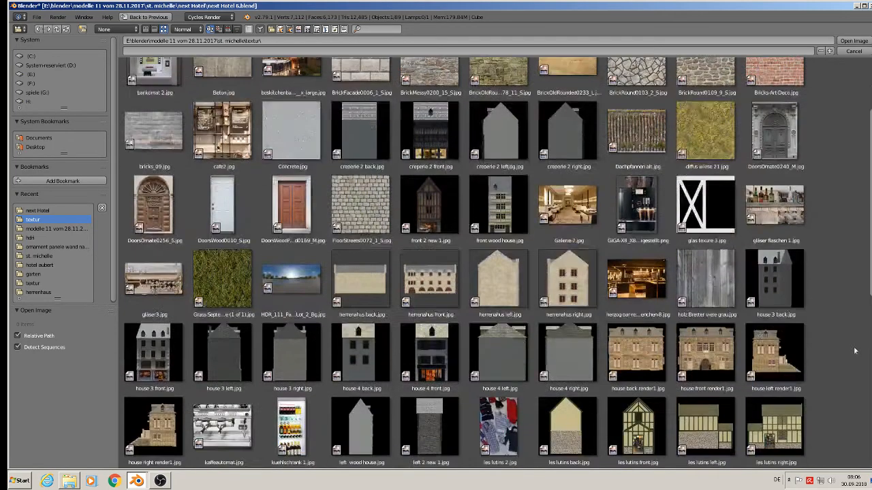
pyautogui.scroll(-2, 859, 367)
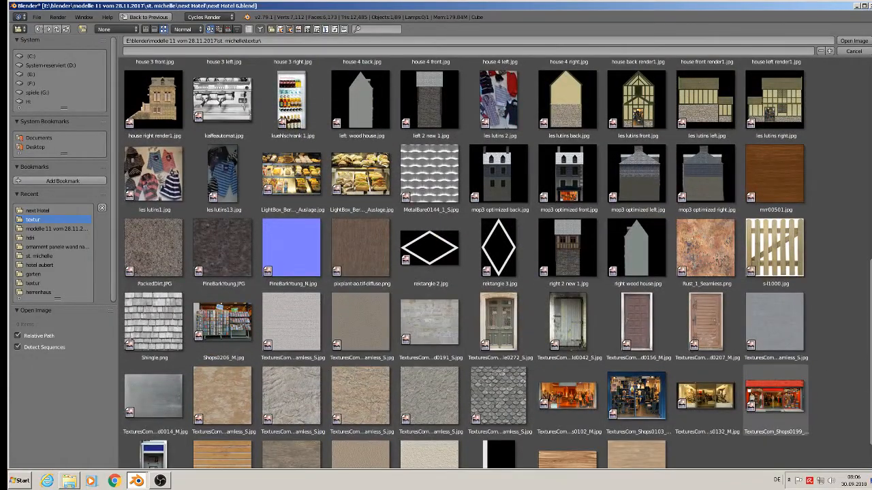
pyautogui.scroll(-1, 774, 394)
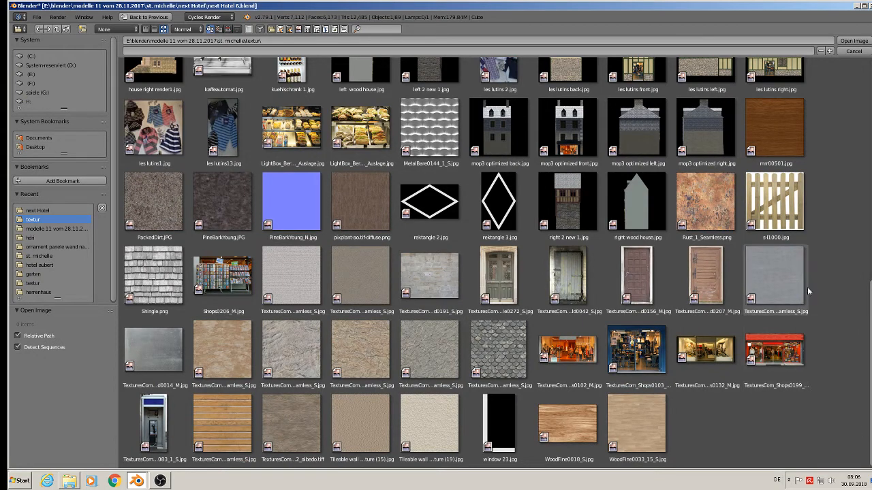
pyautogui.doubleClick(298, 271)
pyautogui.scroll(2, 426, 218)
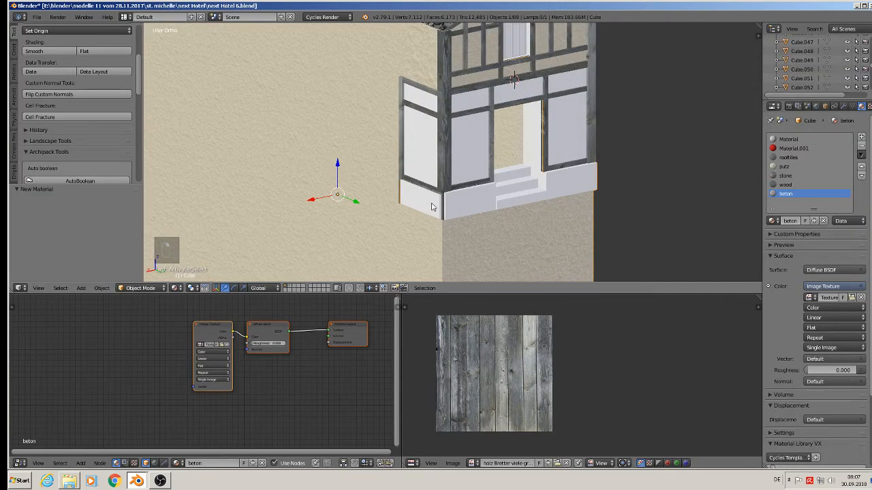
# Step: In edit mode, select the plinth panel under the left corner post and cube-project its UVs
pyautogui.press('Tab')
pyautogui.rightClick(437, 206)
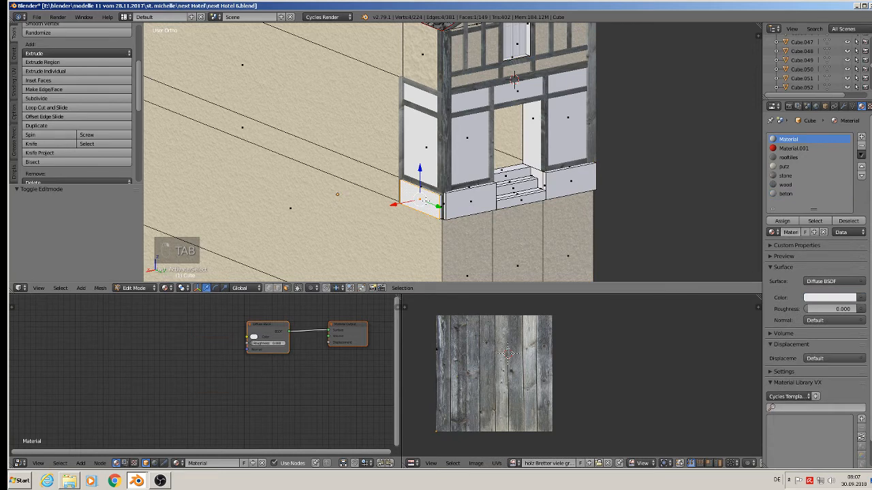
pyautogui.press('l')
pyautogui.press('l')
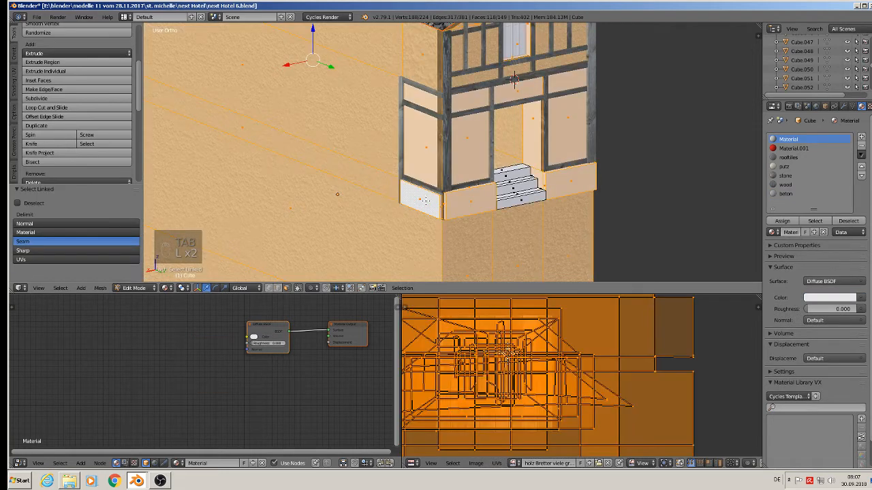
pyautogui.scroll(7, 445, 200)
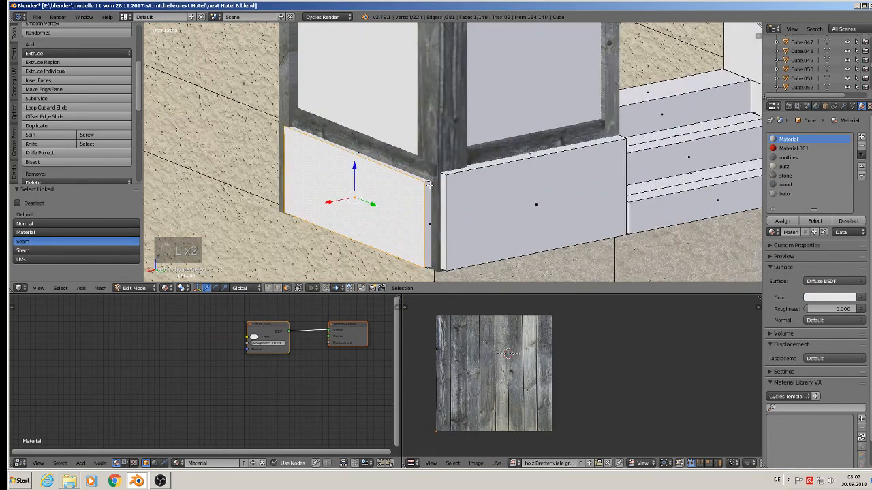
pyautogui.keyDown('alt'); pyautogui.keyDown('shift'); pyautogui.rightClick(430, 185); pyautogui.keyUp('shift'); pyautogui.keyUp('alt')
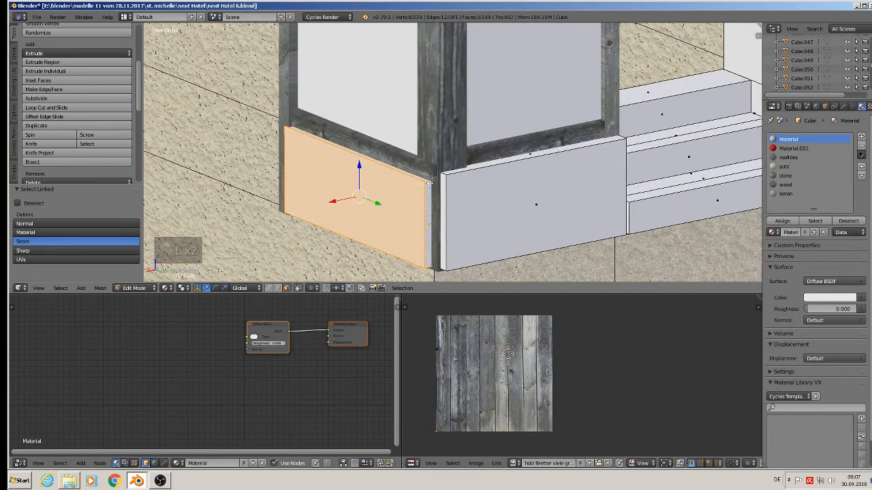
pyautogui.press('u')
pyautogui.click(395, 191)
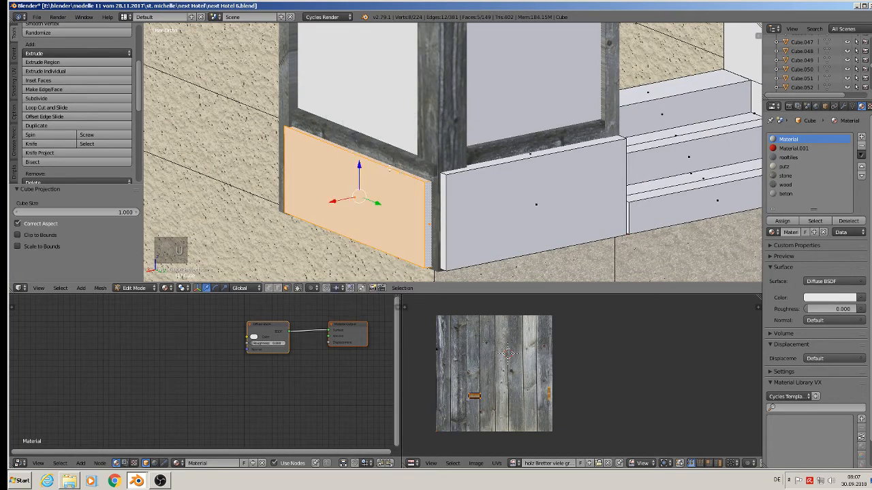
# Step: Assign the beton material to that panel and scale its UVs up about 9 times
pyautogui.click(786, 194)
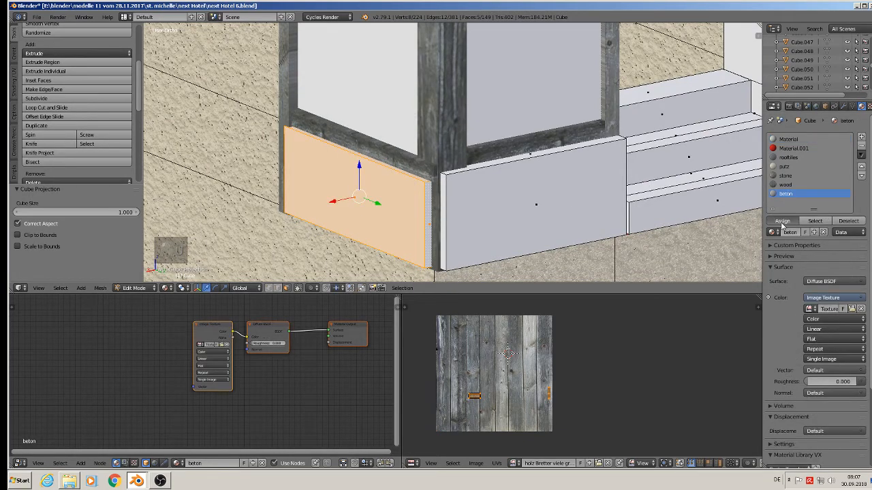
pyautogui.click(782, 220)
pyautogui.press('s')
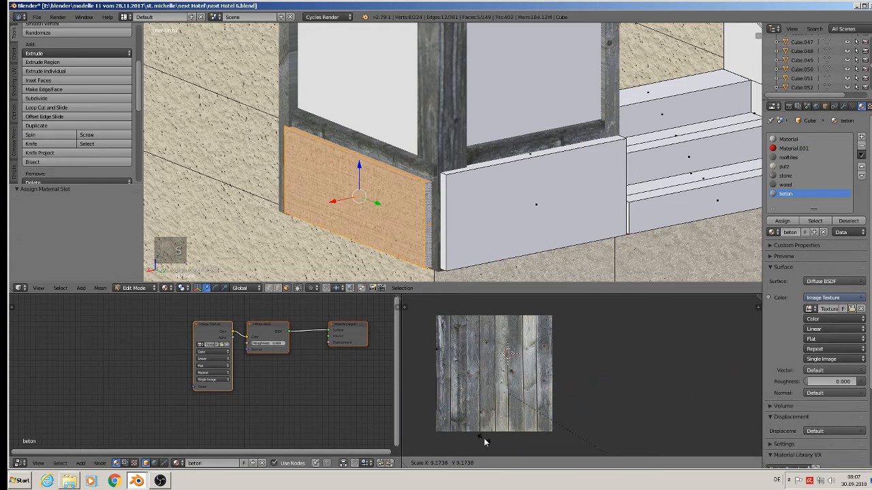
pyautogui.click(671, 332)
# Step: Select the neighbouring plinth panel around the corner and cube-project its UVs
pyautogui.press('Tab')
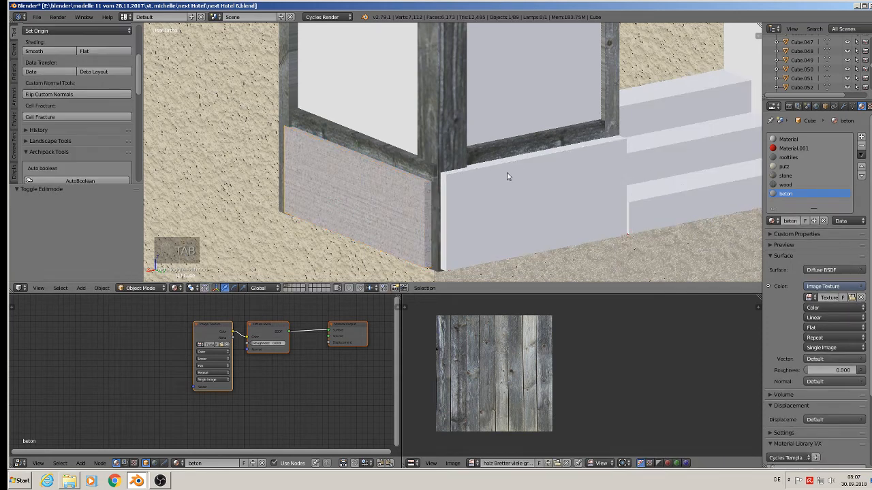
pyautogui.moveTo(506, 173); pyautogui.dragTo(501, 193, button='middle')
pyautogui.press('Tab')
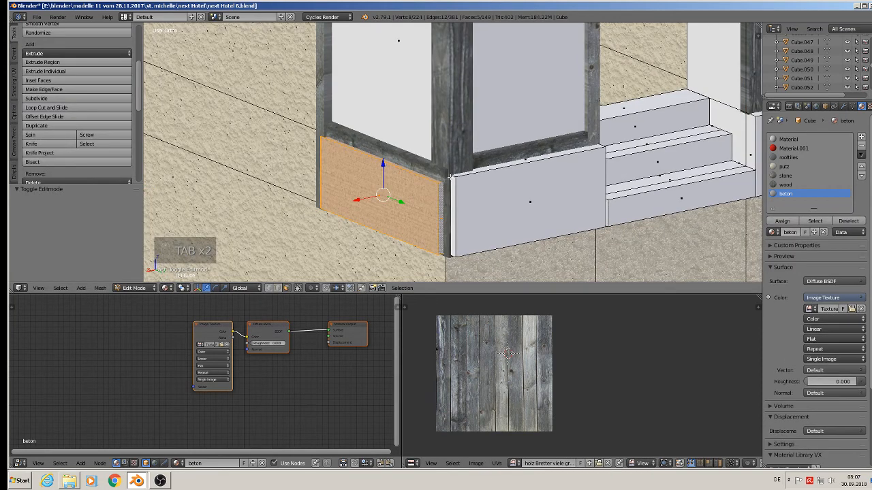
pyautogui.keyDown('alt'); pyautogui.rightClick(450, 177); pyautogui.keyUp('alt')
pyautogui.rightClick(539, 207)
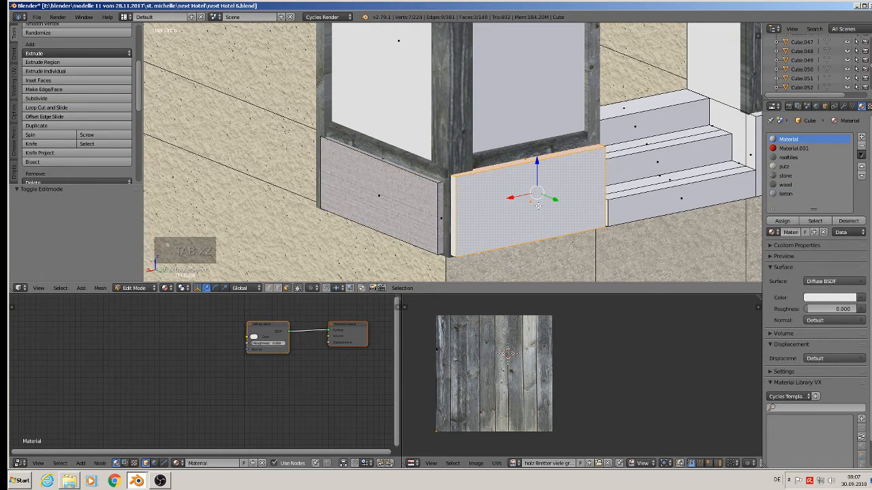
pyautogui.press('u')
pyautogui.click(504, 206)
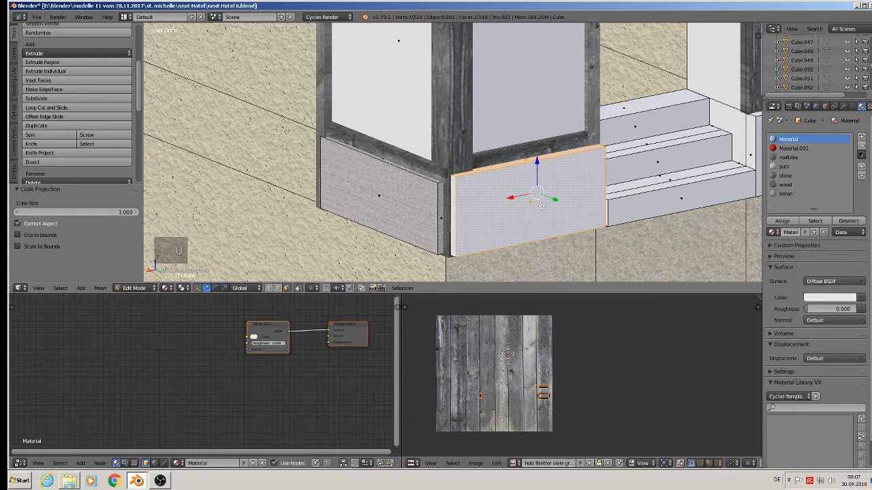
# Step: Assign the beton material to this panel and scale its UVs up about 3.2 times
pyautogui.click(785, 194)
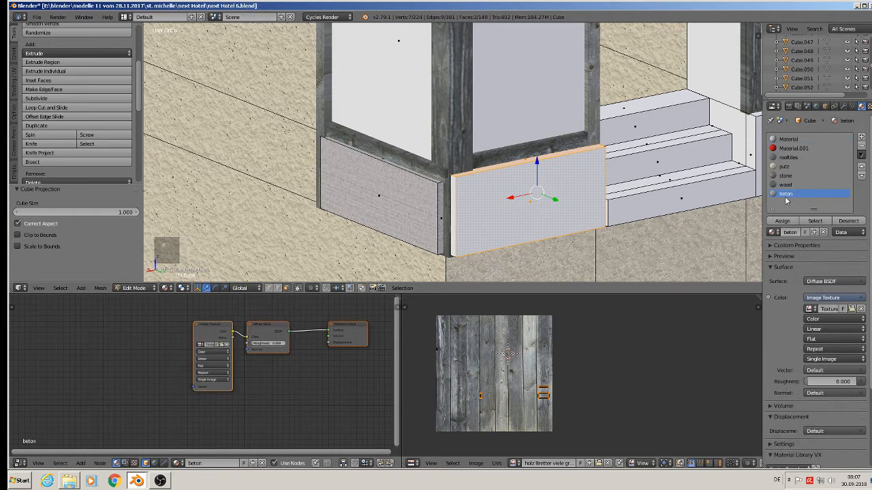
pyautogui.click(782, 221)
pyautogui.press('s')
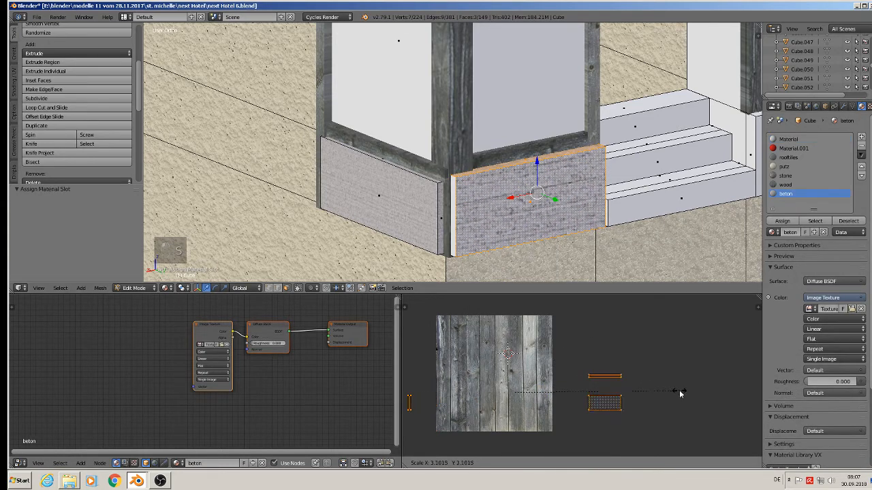
pyautogui.click(738, 410)
# Step: Assign beton to the narrow corner strip between the panels, cube-project its UVs and scale them about 6.6 times
pyautogui.press('a')
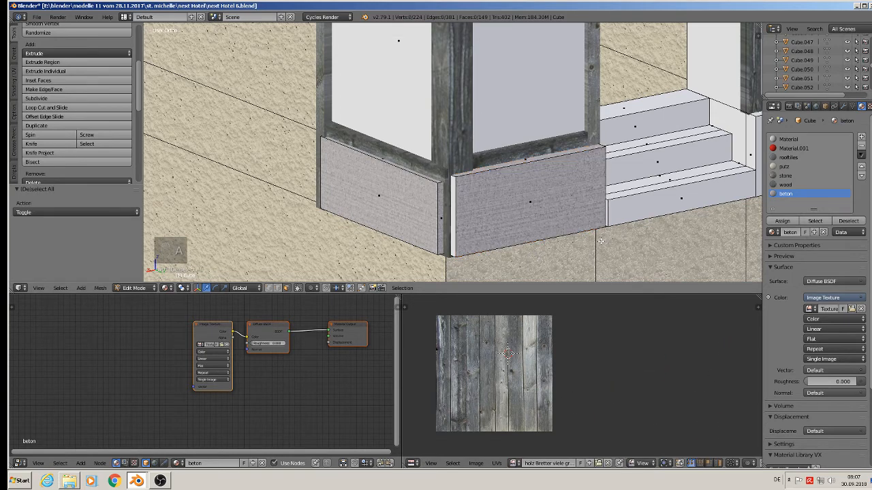
pyautogui.rightClick(452, 204)
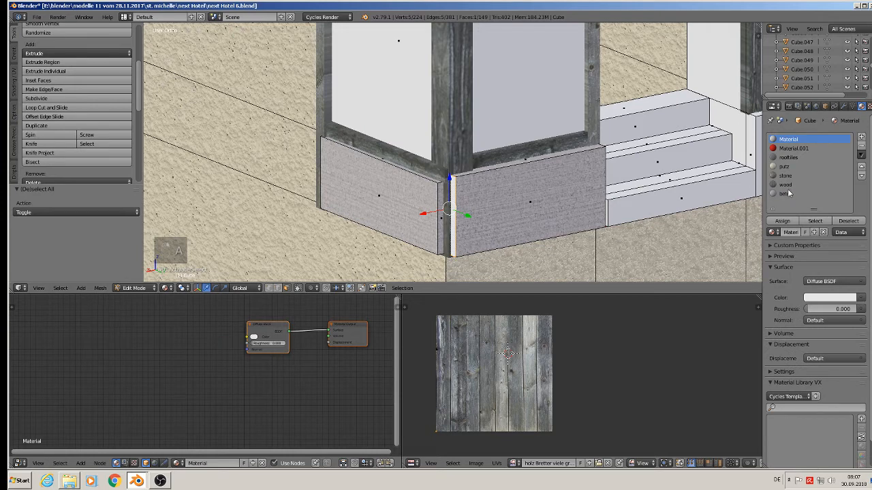
pyautogui.click(783, 221)
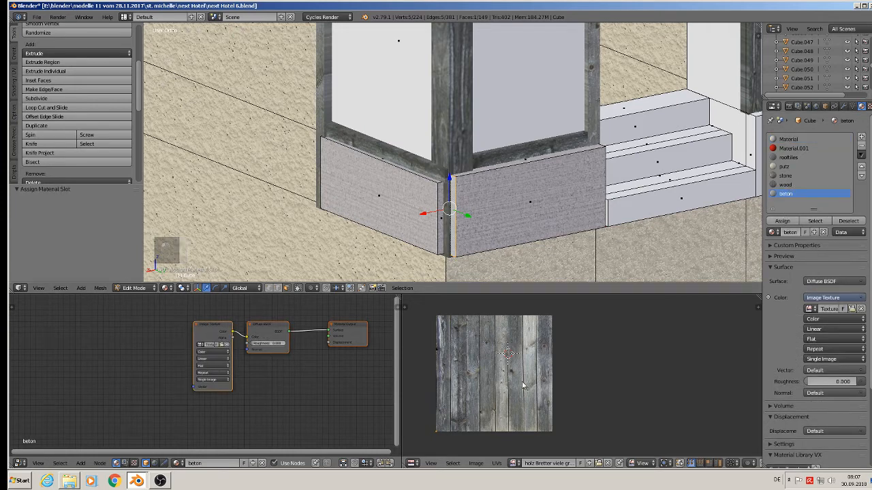
pyautogui.press('u')
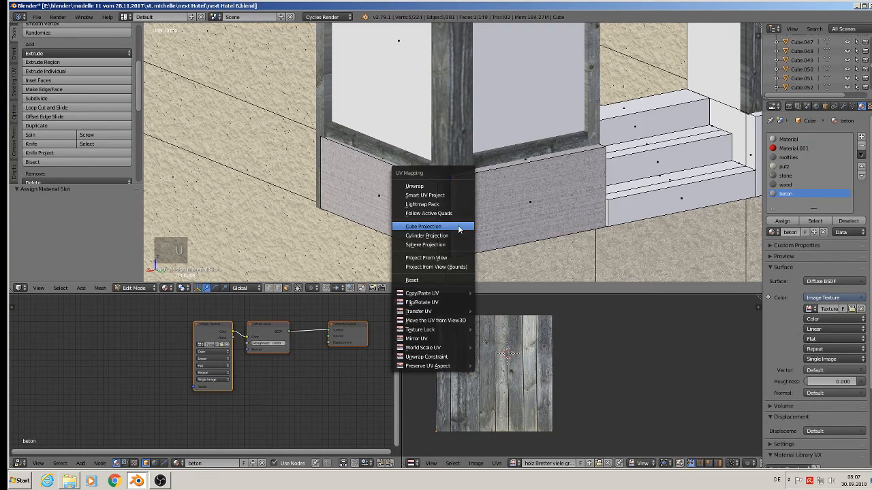
pyautogui.click(455, 228)
pyautogui.press('s')
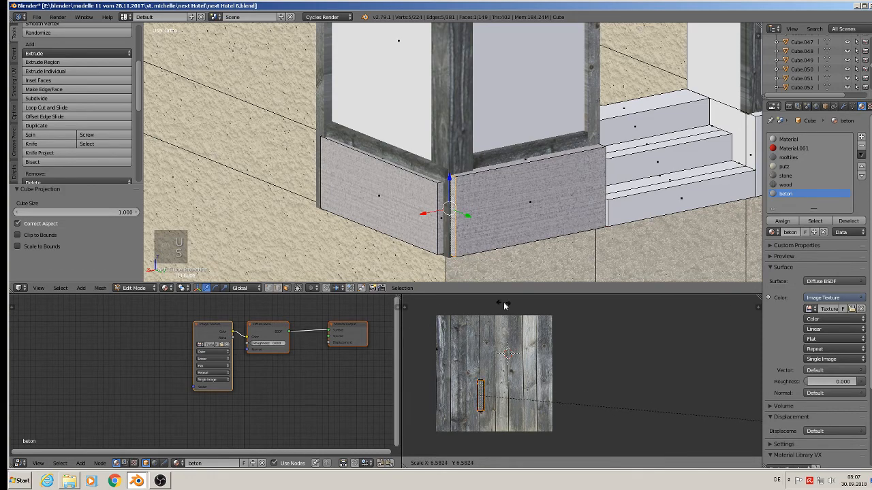
pyautogui.click(647, 332)
# Step: Examine the plinth panels around the entrance steps
pyautogui.press('Tab')
pyautogui.moveTo(621, 222); pyautogui.dragTo(574, 239, button='middle')
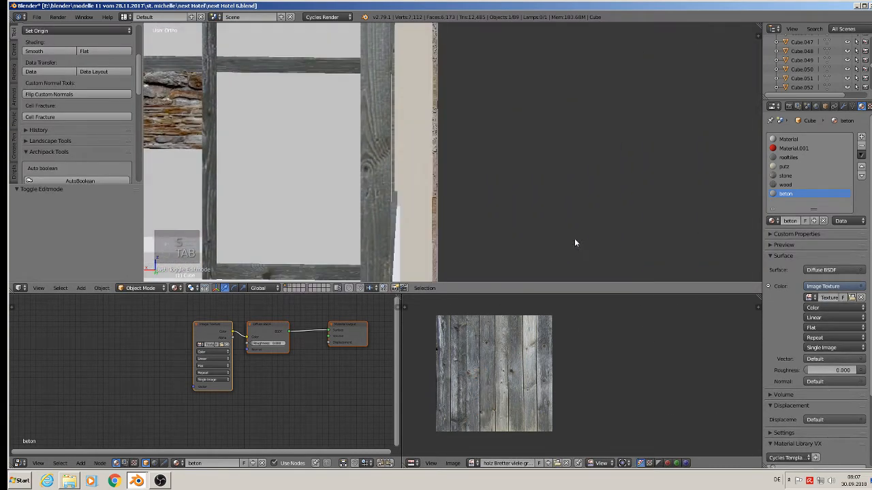
pyautogui.keyDown('shift'); pyautogui.moveTo(327, 184); pyautogui.dragTo(616, 31, button='middle'); pyautogui.keyUp('shift')
pyautogui.scroll(-2, 464, 306)
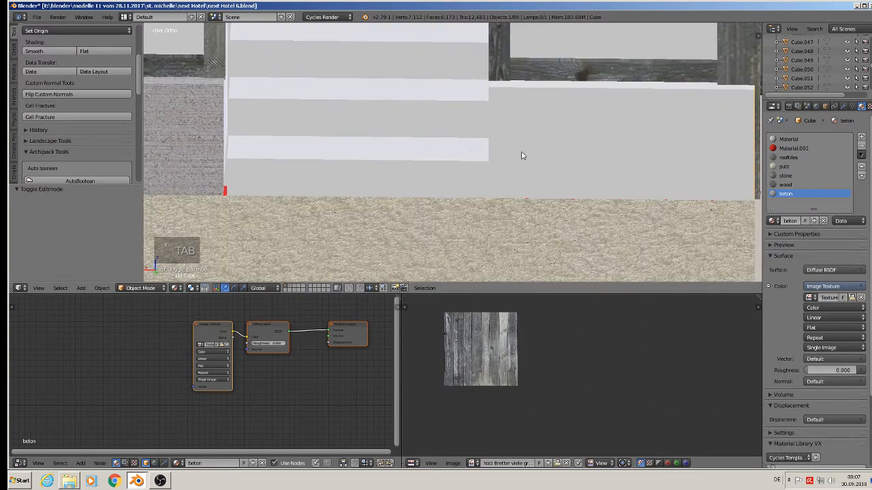
pyautogui.press('Tab')
pyautogui.rightClick(538, 122)
pyautogui.moveTo(538, 122); pyautogui.dragTo(518, 119, button='middle')
pyautogui.keyDown('alt'); pyautogui.keyDown('shift'); pyautogui.rightClick(518, 121); pyautogui.keyUp('shift'); pyautogui.keyUp('alt')
pyautogui.scroll(-2, 546, 156)
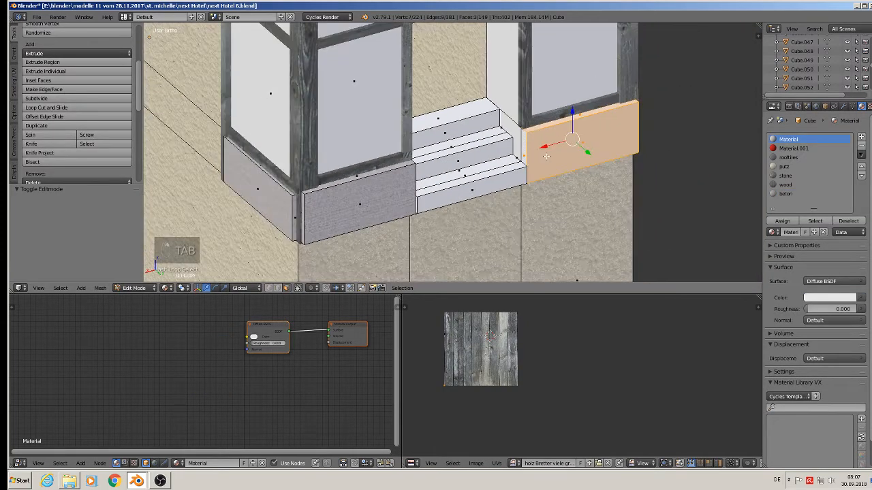
pyautogui.scroll(1, 546, 157)
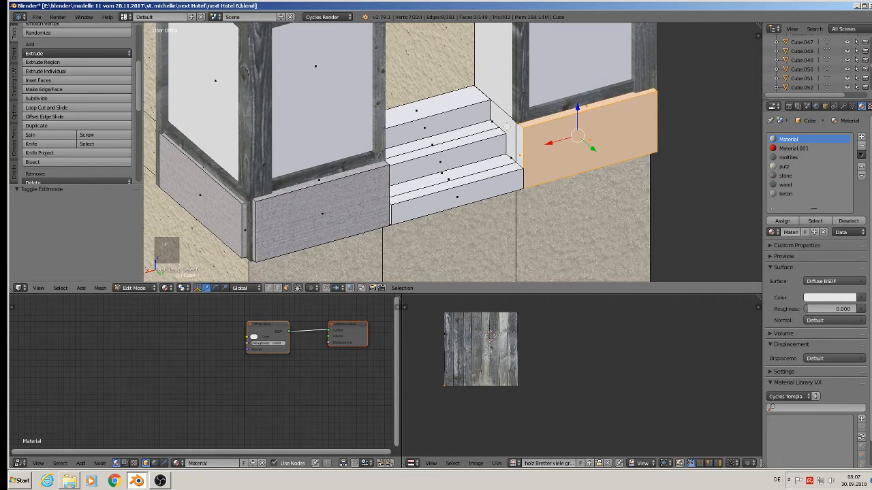
pyautogui.keyDown('alt'); pyautogui.keyDown('shift'); pyautogui.rightClick(507, 126); pyautogui.keyUp('shift'); pyautogui.keyUp('alt')
pyautogui.rightClick(506, 122)
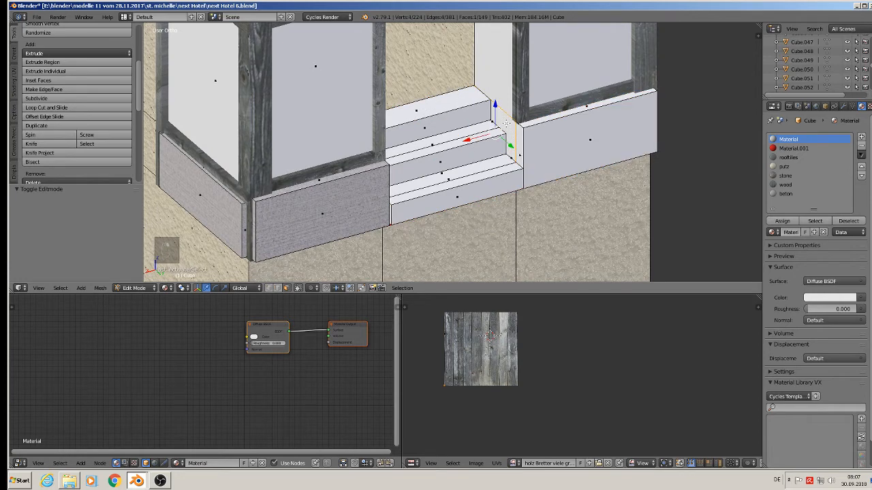
pyautogui.keyDown('alt'); pyautogui.keyDown('shift'); pyautogui.rightClick(527, 129); pyautogui.keyUp('shift'); pyautogui.keyUp('alt')
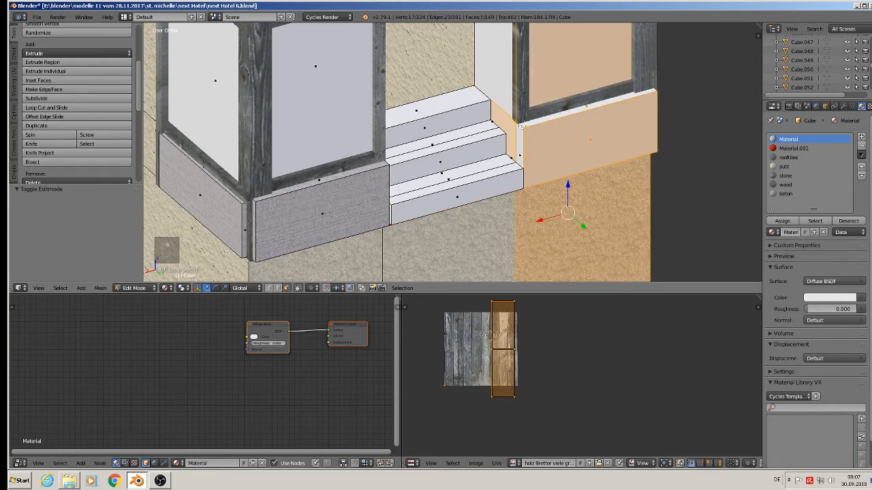
pyautogui.rightClick(522, 127)
pyautogui.keyDown('alt'); pyautogui.keyDown('shift'); pyautogui.rightClick(522, 127); pyautogui.keyUp('shift'); pyautogui.keyUp('alt')
pyautogui.keyDown('shift'); pyautogui.rightClick(544, 139); pyautogui.keyUp('shift')
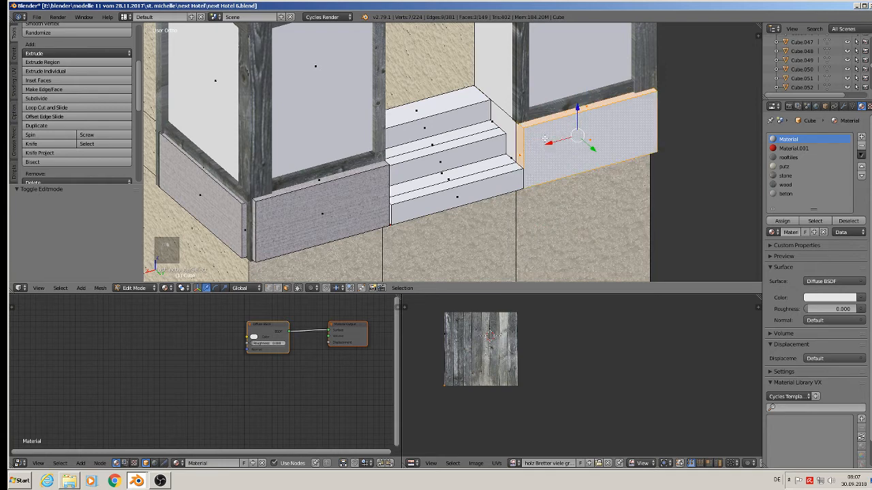
pyautogui.keyDown('shift'); pyautogui.rightClick(508, 124); pyautogui.keyUp('shift')
pyautogui.moveTo(504, 195); pyautogui.dragTo(400, 182, button='middle')
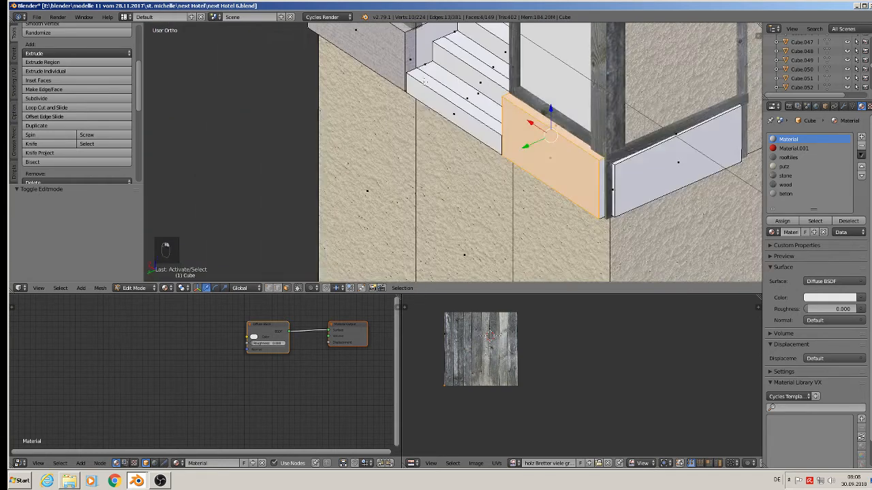
# Step: Select the plinth panel and corner strip beside the steps, cube-project their UVs, assign beton and scale the UVs about 7.5 times
pyautogui.keyDown('shift'); pyautogui.rightClick(430, 33); pyautogui.keyUp('shift')
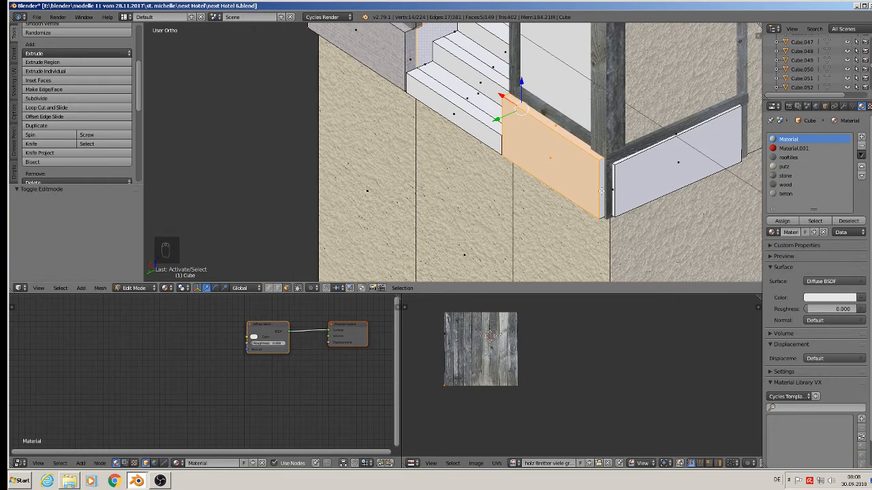
pyautogui.keyDown('shift'); pyautogui.rightClick(601, 188); pyautogui.keyUp('shift')
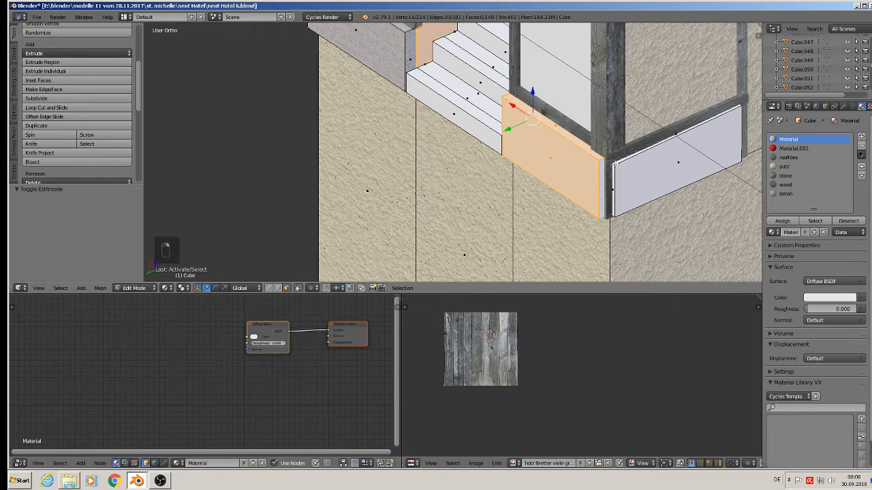
pyautogui.keyDown('alt'); pyautogui.keyDown('shift'); pyautogui.rightClick(612, 163); pyautogui.keyUp('shift'); pyautogui.keyUp('alt')
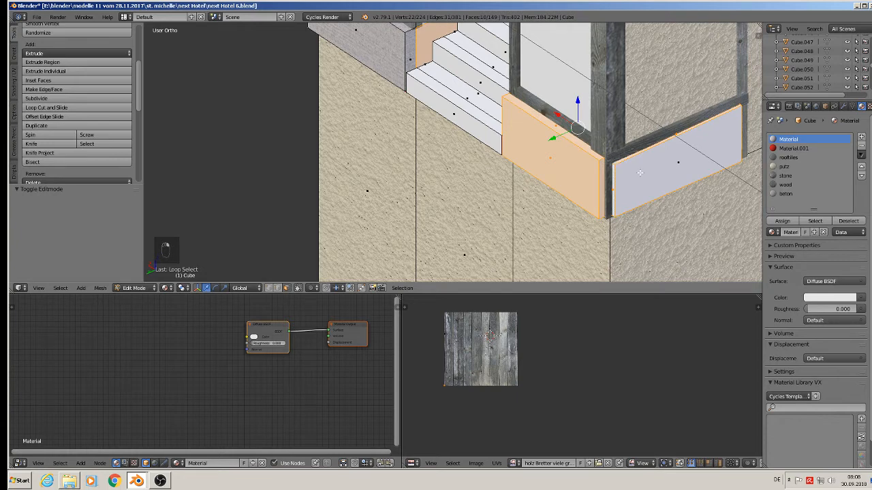
pyautogui.keyDown('shift'); pyautogui.rightClick(644, 171); pyautogui.keyUp('shift')
pyautogui.press('u')
pyautogui.click(648, 175)
pyautogui.click(786, 194)
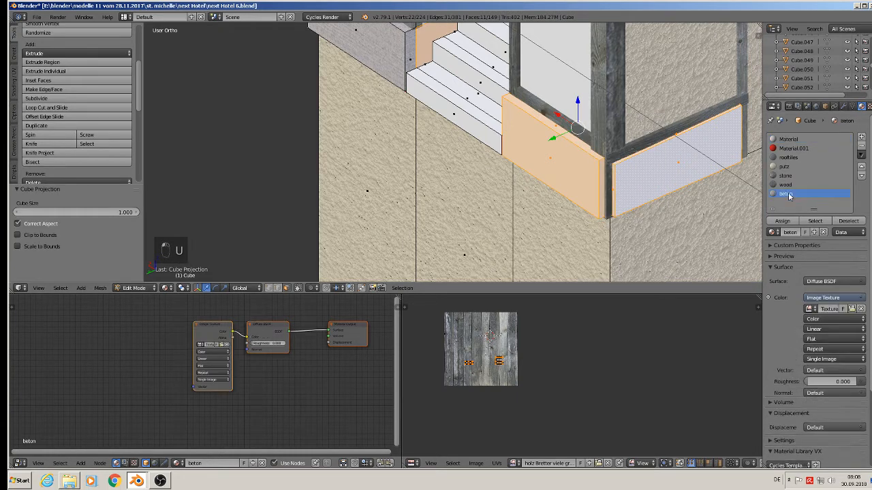
pyautogui.click(783, 221)
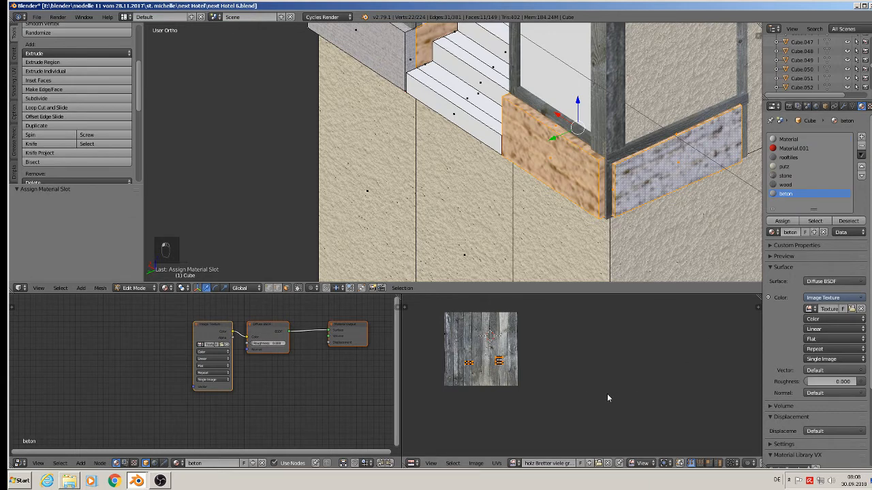
pyautogui.press('s')
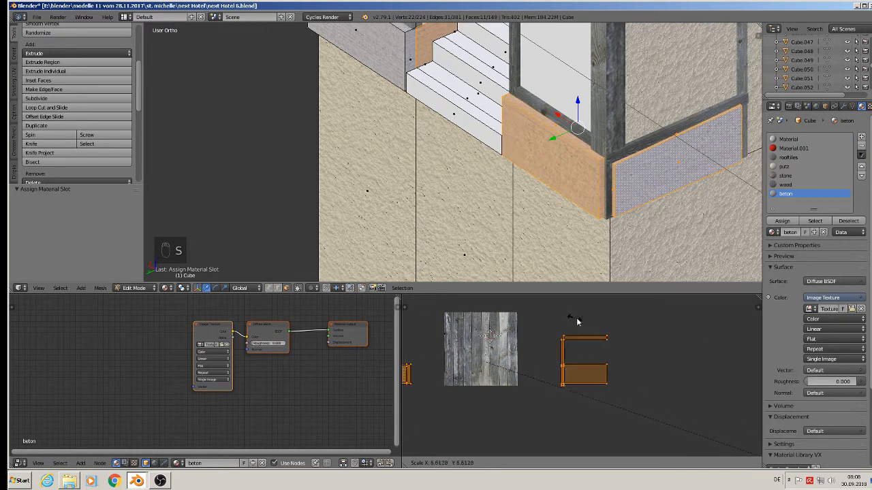
pyautogui.click(679, 357)
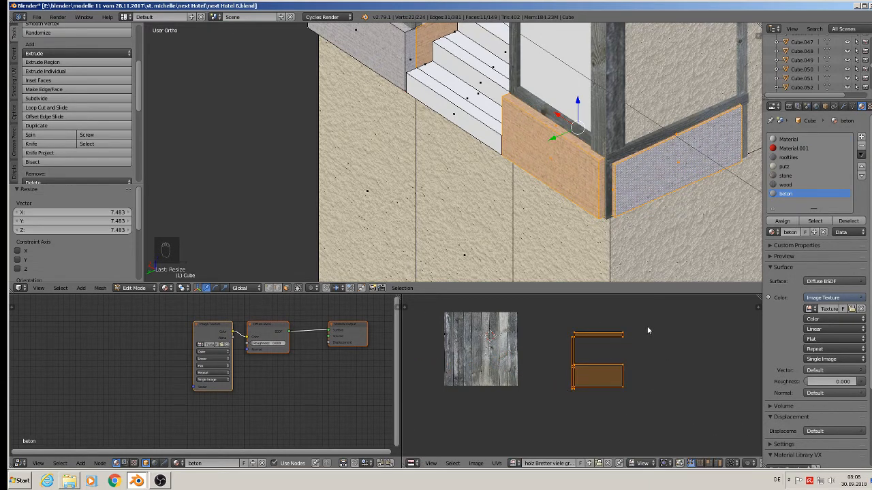
# Step: Add a new material slot to the house object with a new material named beton2
pyautogui.press('a')
pyautogui.scroll(-3, 517, 144)
pyautogui.keyDown('shift'); pyautogui.moveTo(518, 145); pyautogui.dragTo(599, 208, button='middle'); pyautogui.keyUp('shift')
pyautogui.moveTo(469, 199); pyautogui.dragTo(560, 144, button='middle')
pyautogui.press('Tab')
pyautogui.scroll(1, 559, 144)
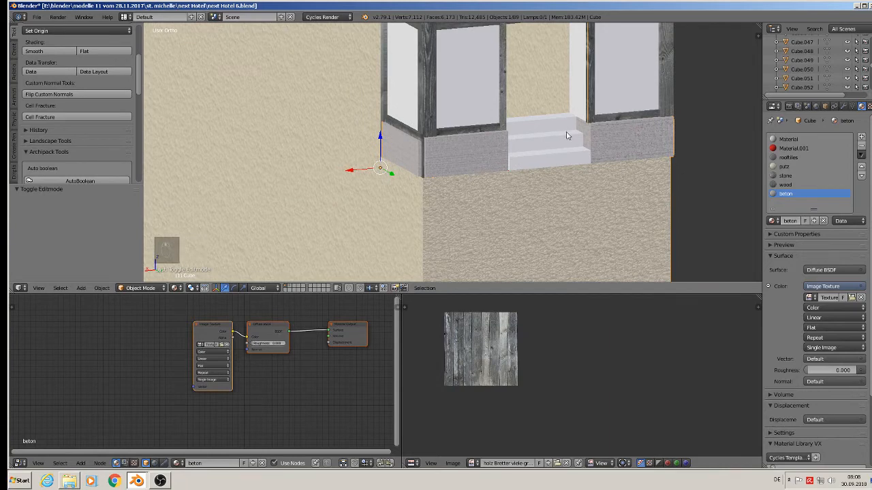
pyautogui.scroll(1, 566, 136)
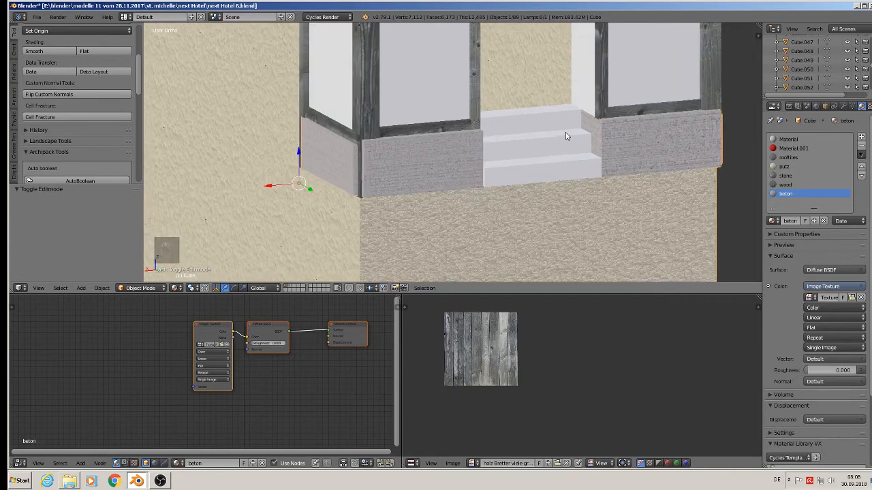
pyautogui.click(861, 138)
pyautogui.click(791, 220)
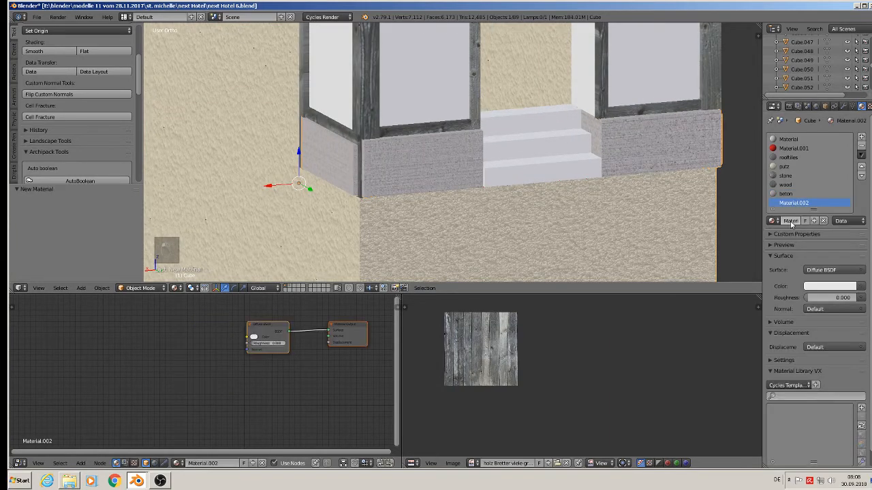
pyautogui.write('h')
pyautogui.write('eton2')
pyautogui.press('Return')
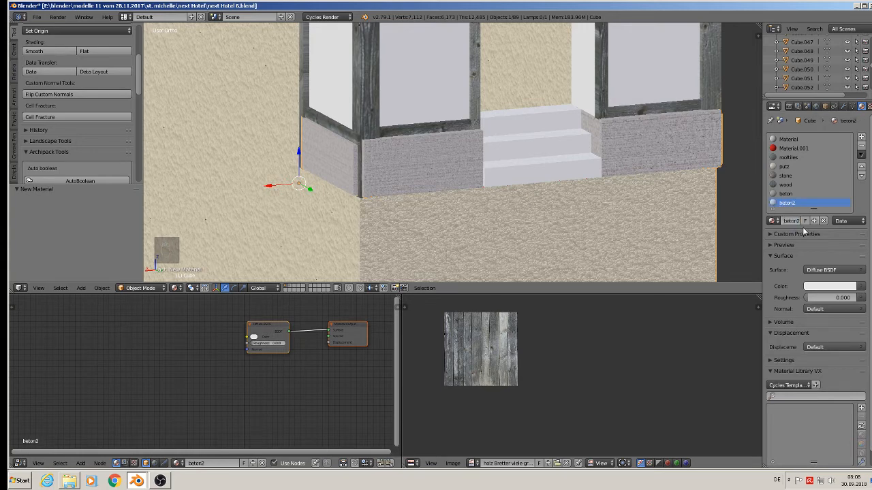
# Step: Set the beton2 surface shader to Principled BSDF
pyautogui.click(842, 271)
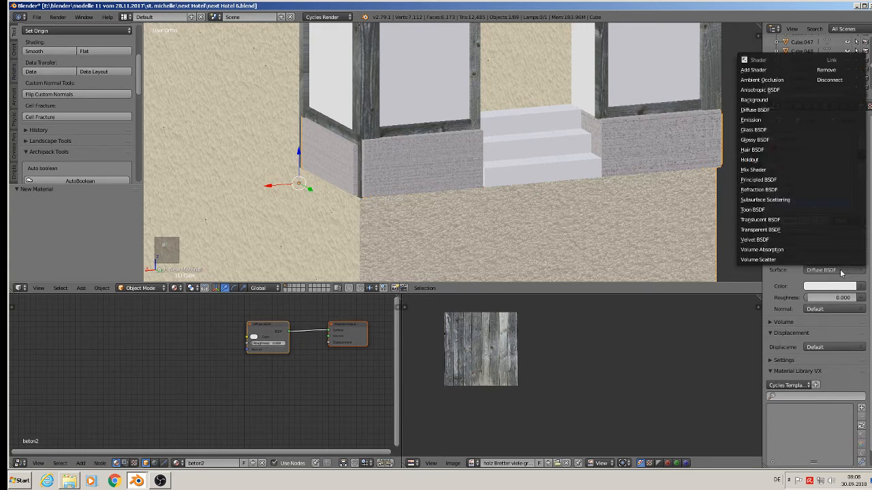
pyautogui.click(786, 190)
pyautogui.click(832, 269)
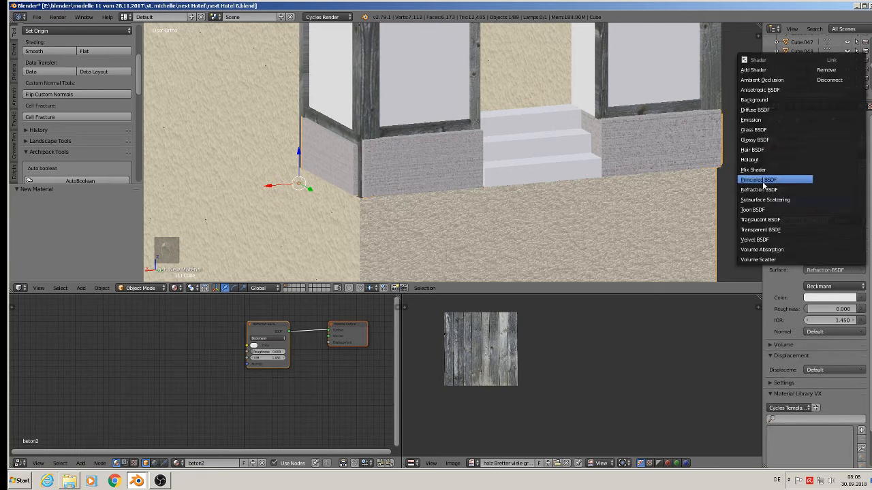
pyautogui.click(764, 179)
# Step: Use an image texture as beton2's base colour, opening a TexturesCom seamless concrete image from the textur folder
pyautogui.click(861, 297)
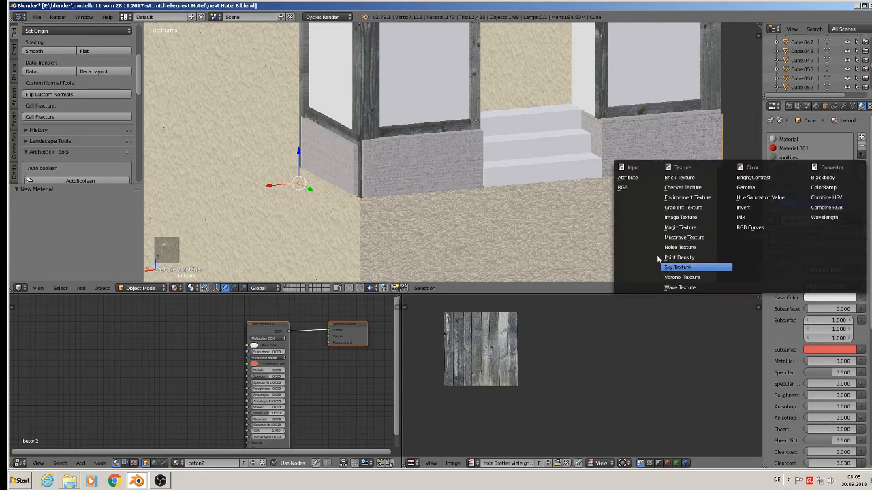
pyautogui.click(686, 219)
pyautogui.click(844, 308)
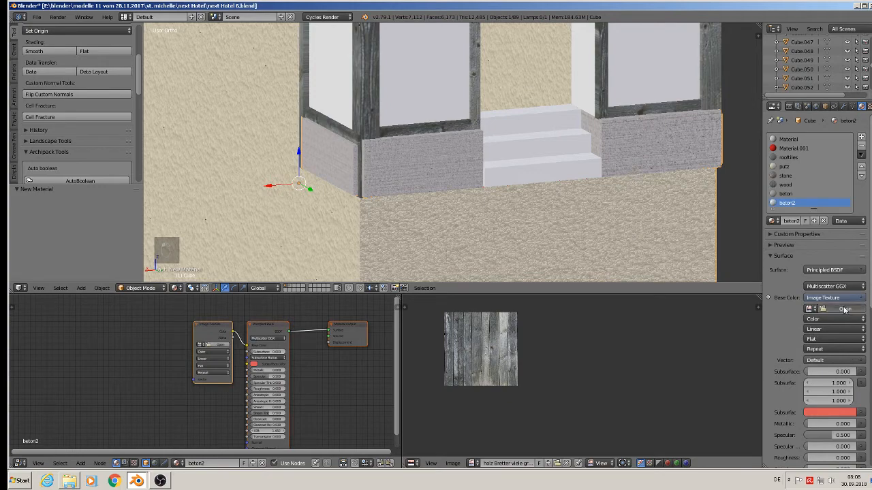
pyautogui.click(38, 211)
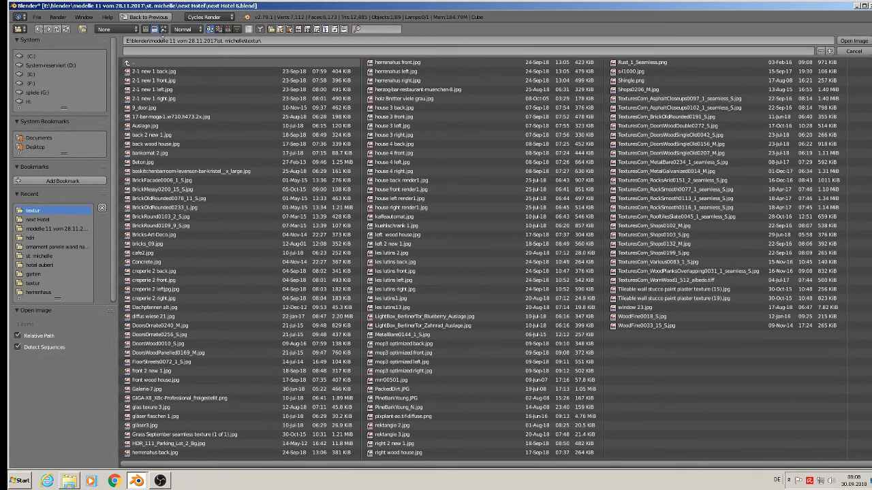
pyautogui.click(163, 28)
pyautogui.scroll(-10, 451, 354)
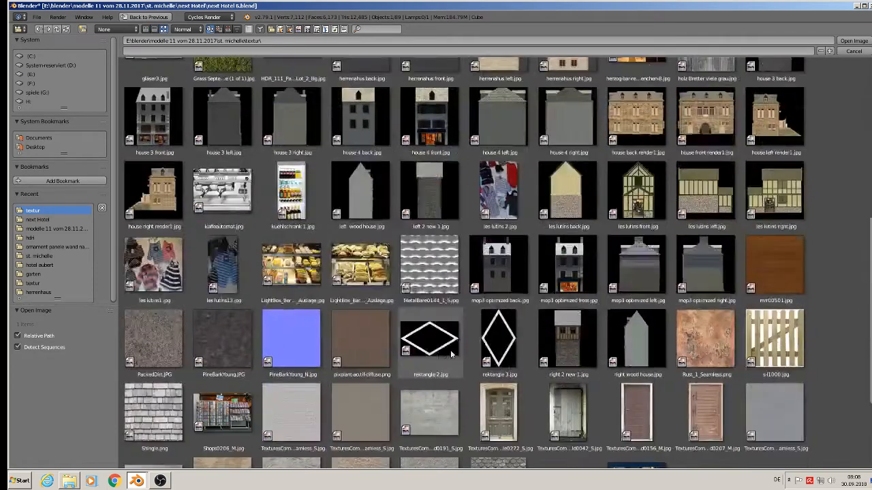
pyautogui.scroll(-4, 451, 353)
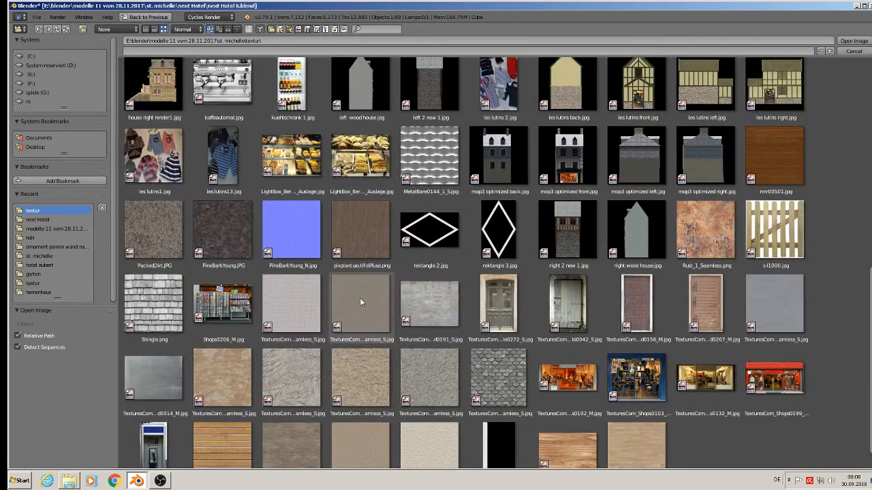
pyautogui.doubleClick(361, 302)
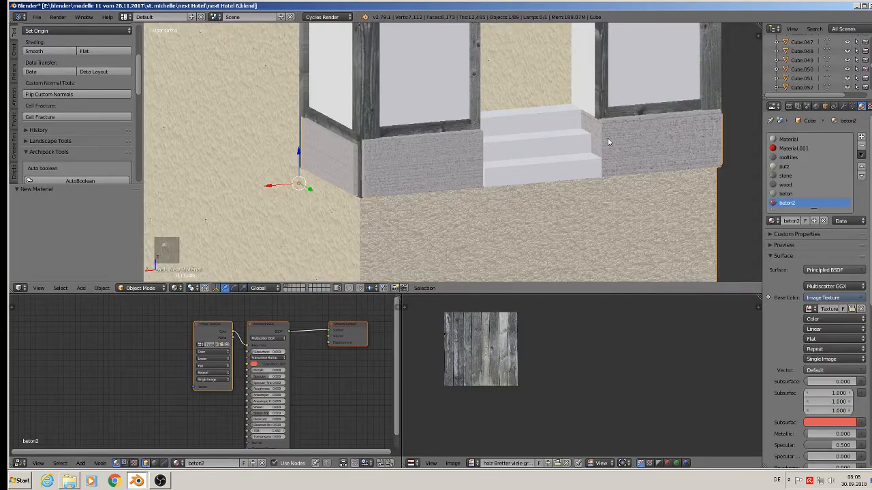
# Step: Raise beton2's roughness to about 0.85
pyautogui.scroll(3, 606, 145)
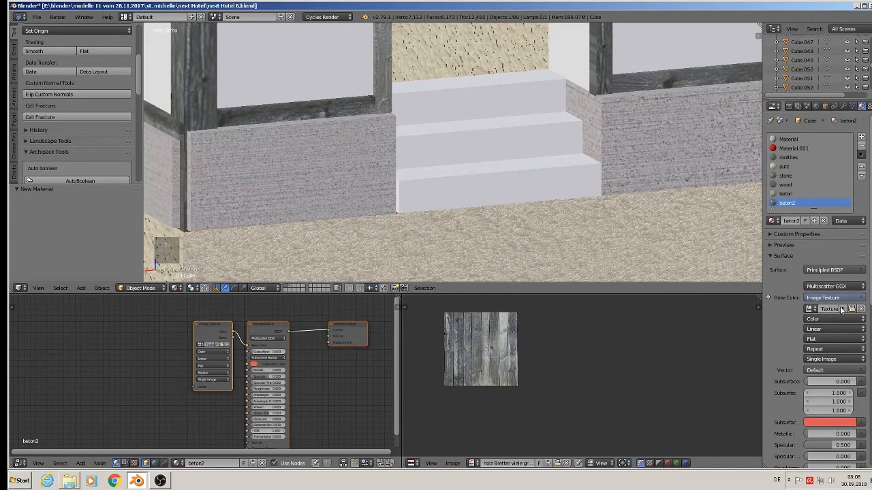
pyautogui.scroll(-3, 832, 385)
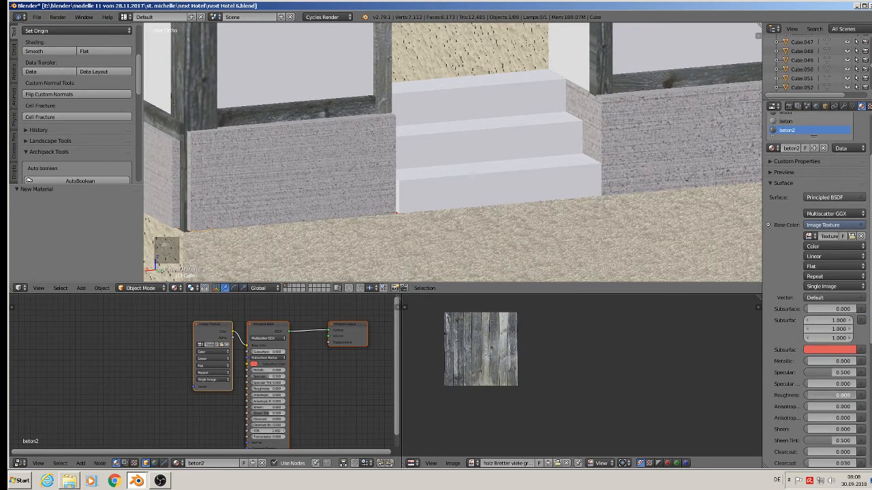
pyautogui.moveTo(834, 395); pyautogui.dragTo(844, 395)
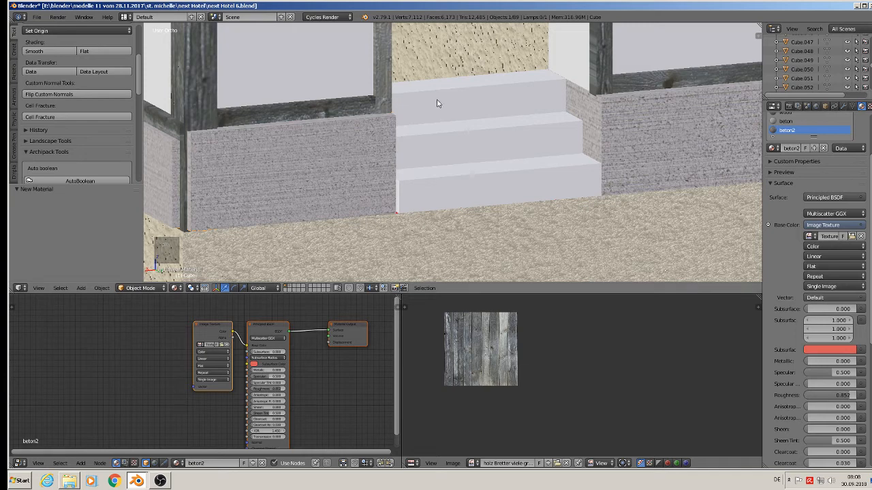
# Step: Select the entrance steps, cube-project their UVs, assign beton2 and scale the UVs about 12.1 times
pyautogui.press('Tab')
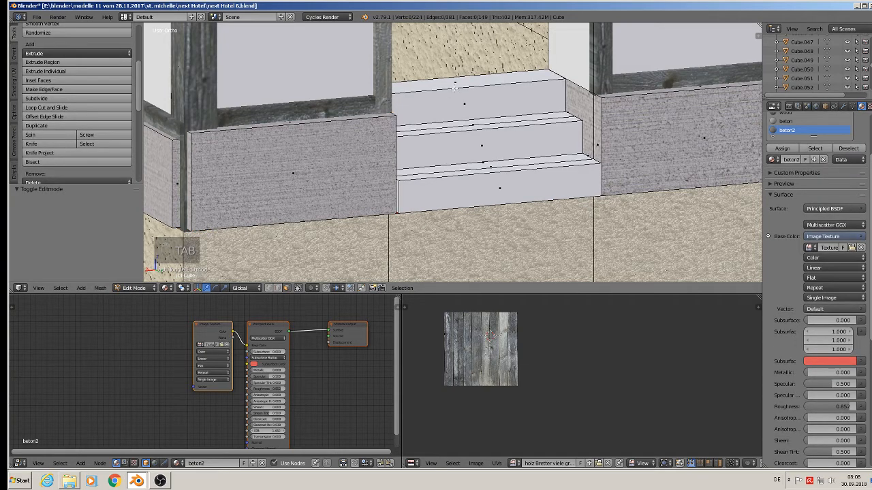
pyautogui.press('a')
pyautogui.press('a')
pyautogui.press('a')
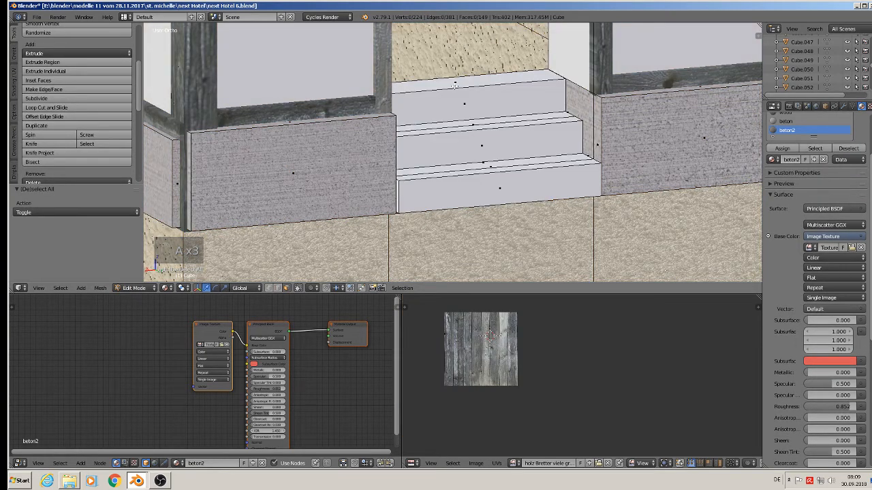
pyautogui.press('l')
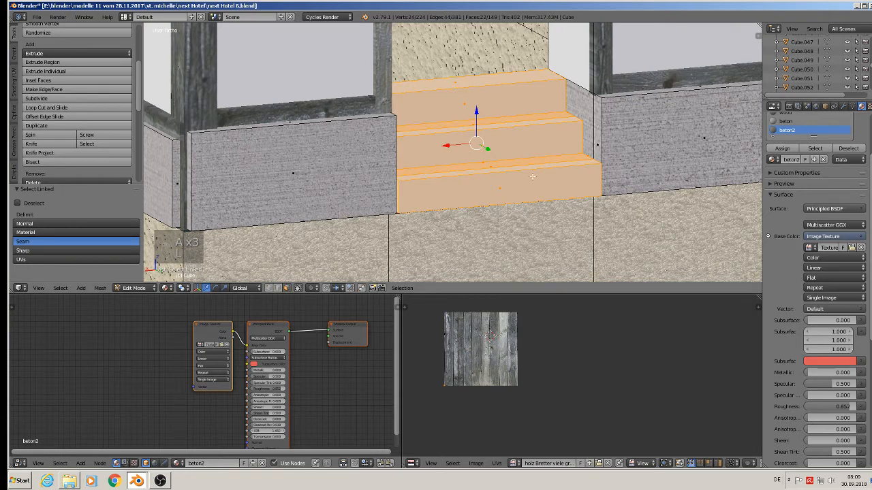
pyautogui.press('u')
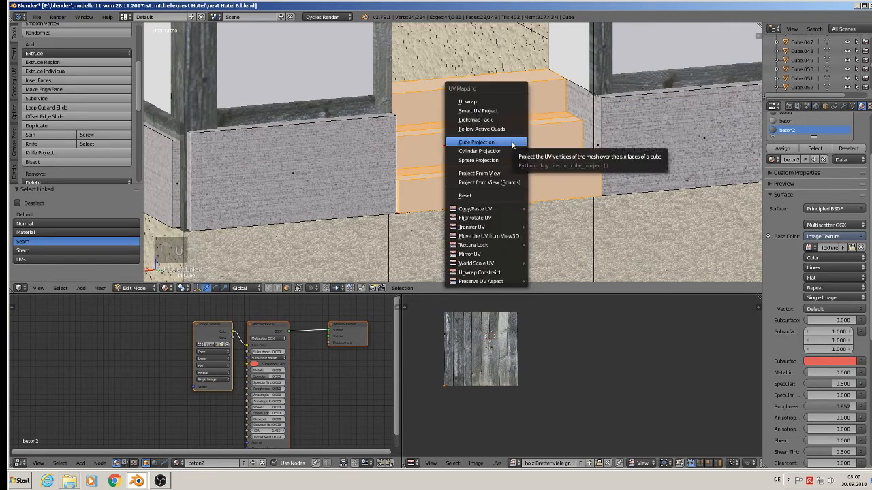
pyautogui.click(511, 141)
pyautogui.click(782, 148)
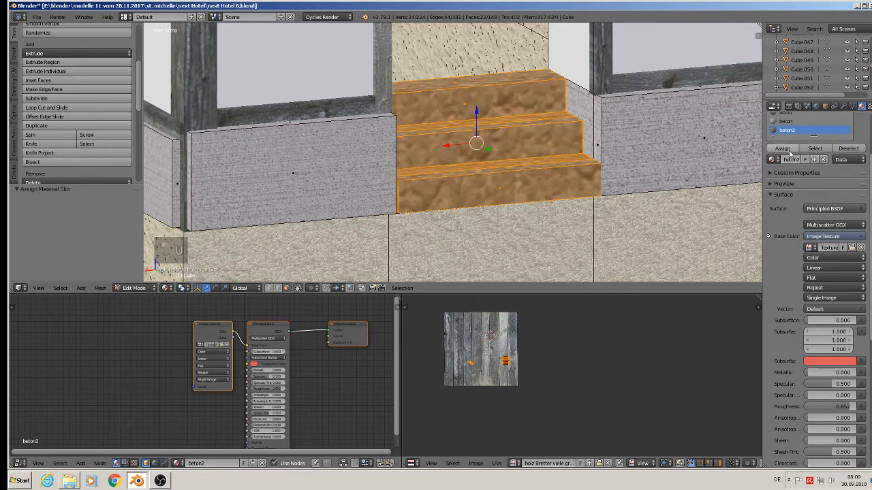
pyautogui.press('s')
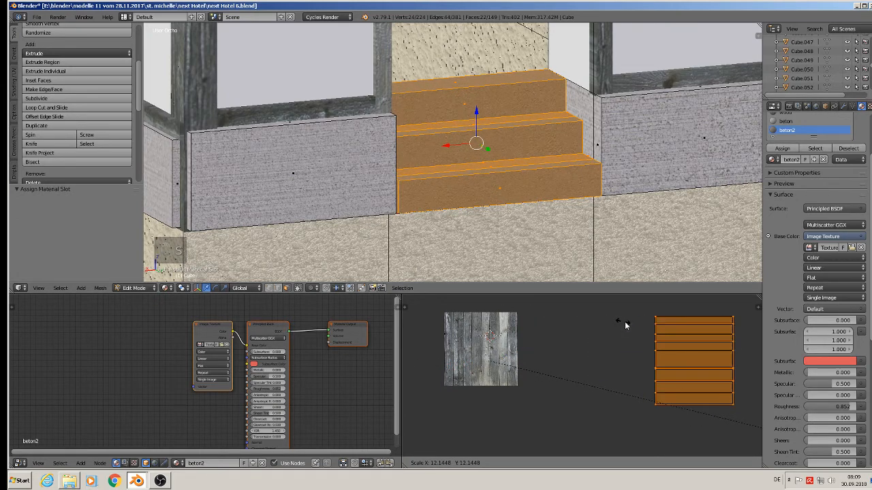
pyautogui.click(681, 344)
pyautogui.press('Tab')
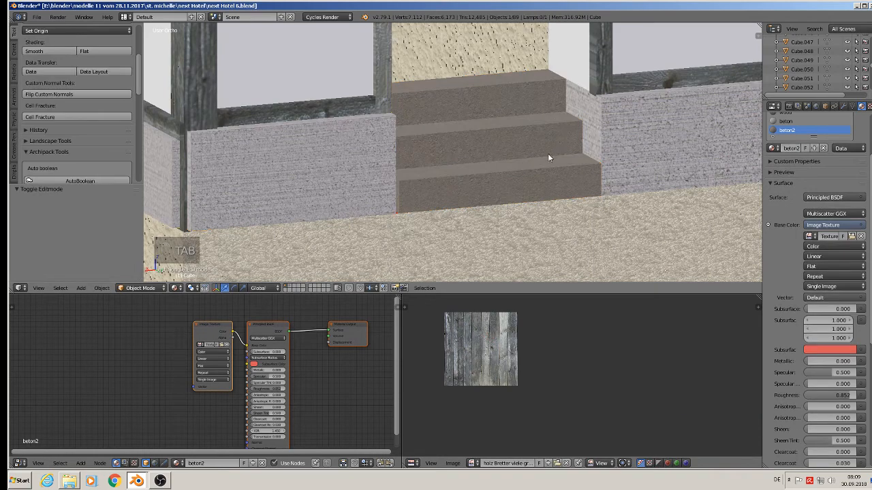
pyautogui.scroll(-4, 548, 156)
pyautogui.moveTo(537, 163); pyautogui.dragTo(515, 227, button='middle')
pyautogui.scroll(3, 515, 227)
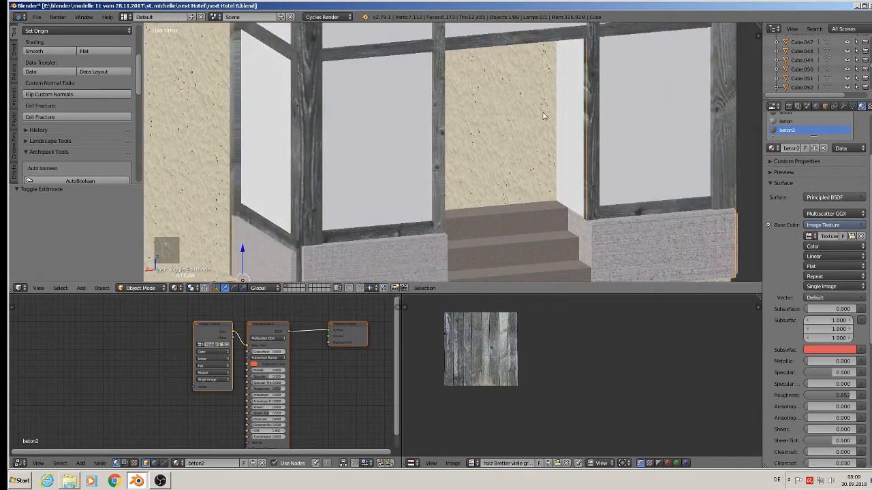
pyautogui.scroll(-2, 543, 115)
pyautogui.scroll(-3, 459, 132)
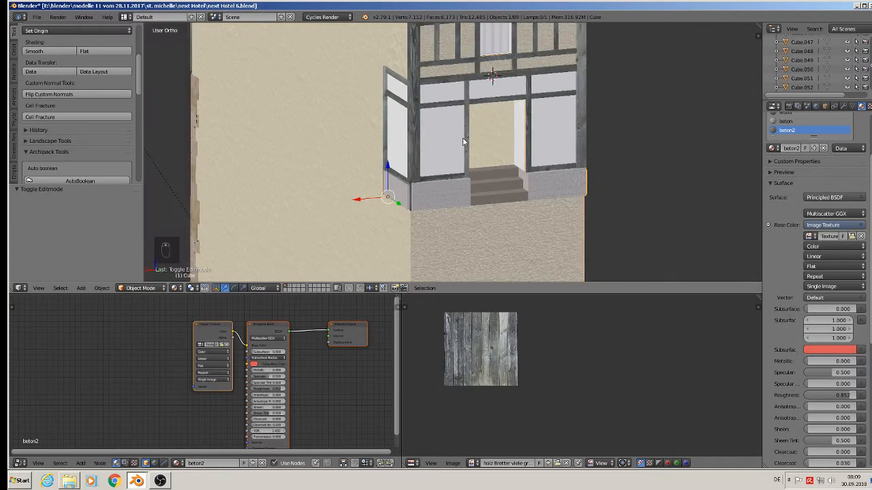
# Step: Add a new material slot to the house object and link the existing glas material to it
pyautogui.keyDown('shift'); pyautogui.moveTo(463, 140); pyautogui.dragTo(451, 228, button='middle'); pyautogui.keyUp('shift')
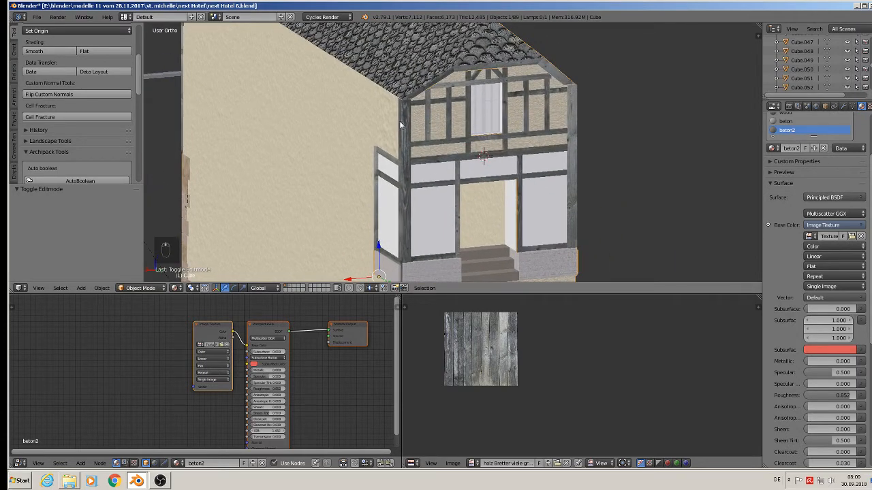
pyautogui.scroll(-4, 400, 124)
pyautogui.moveTo(435, 161); pyautogui.dragTo(456, 212, button='middle')
pyautogui.scroll(5, 452, 188)
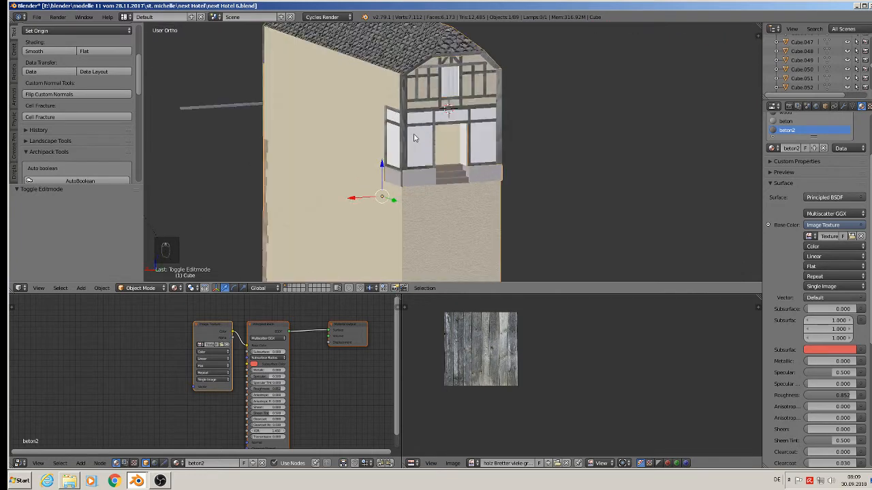
pyautogui.click(36, 16)
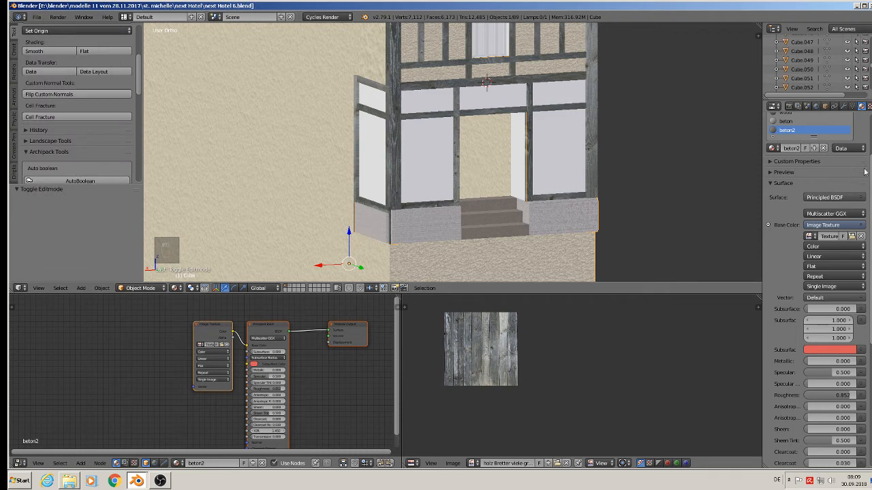
pyautogui.keyDown('shift'); pyautogui.scroll(-6, 774, 138); pyautogui.keyUp('shift')
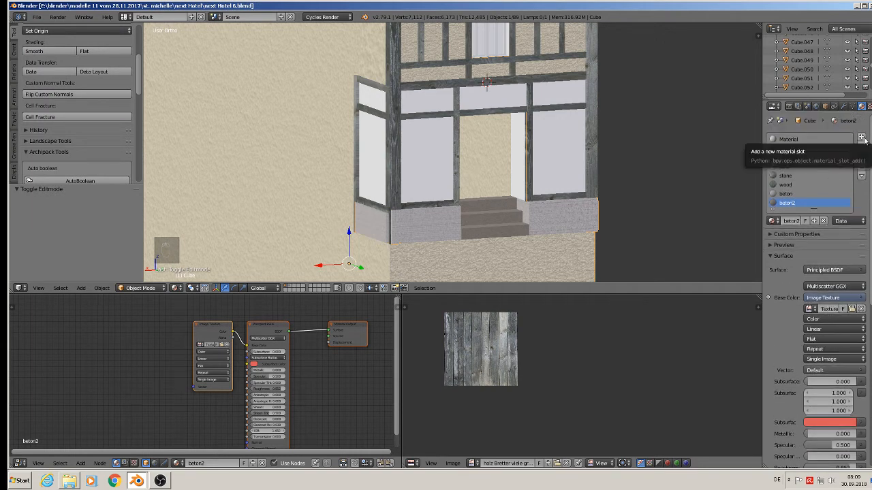
pyautogui.click(862, 138)
pyautogui.click(773, 221)
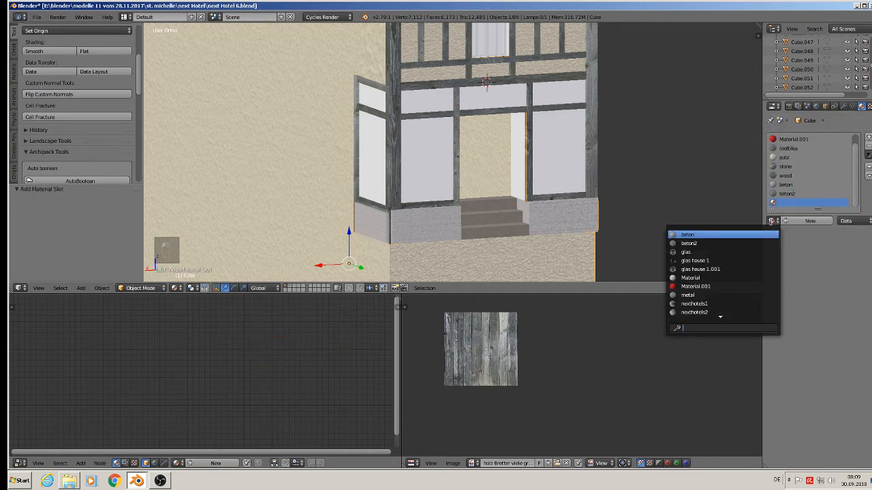
pyautogui.click(757, 251)
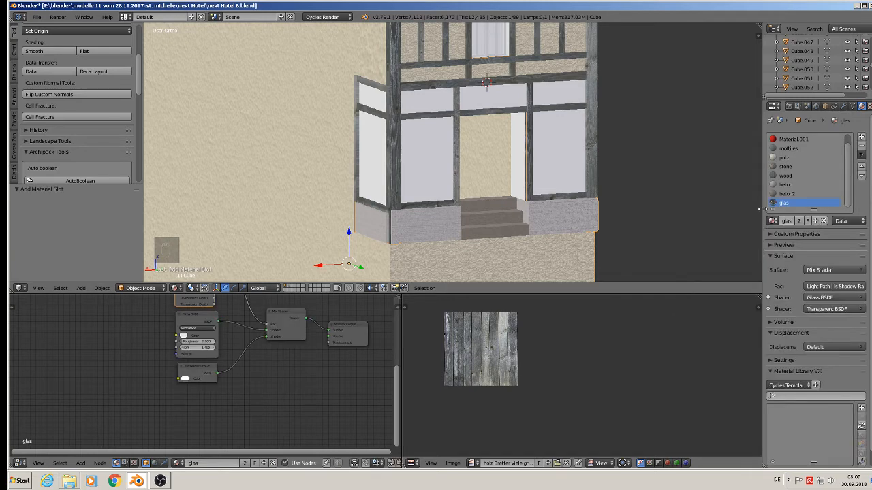
# Step: In edit mode, select the ground-floor window and door pane faces, assign the glas material and unwrap them
pyautogui.press('Tab')
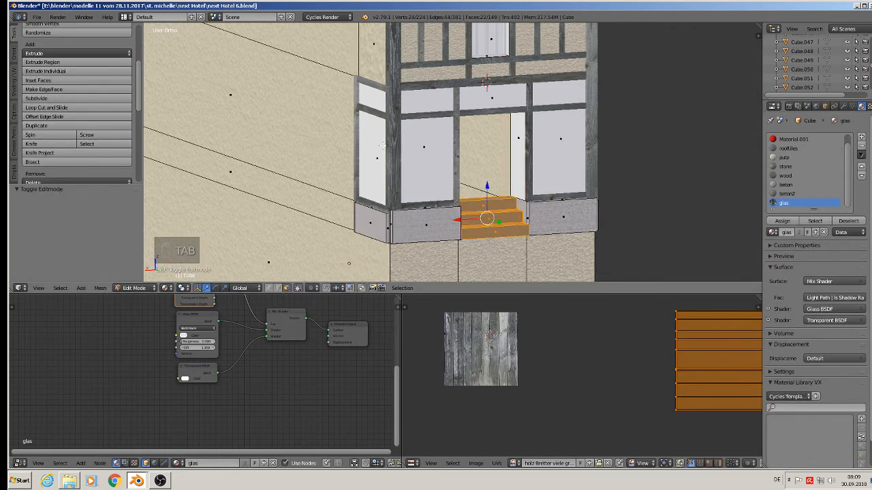
pyautogui.rightClick(379, 146)
pyautogui.keyDown('shift'); pyautogui.rightClick(423, 145); pyautogui.keyUp('shift')
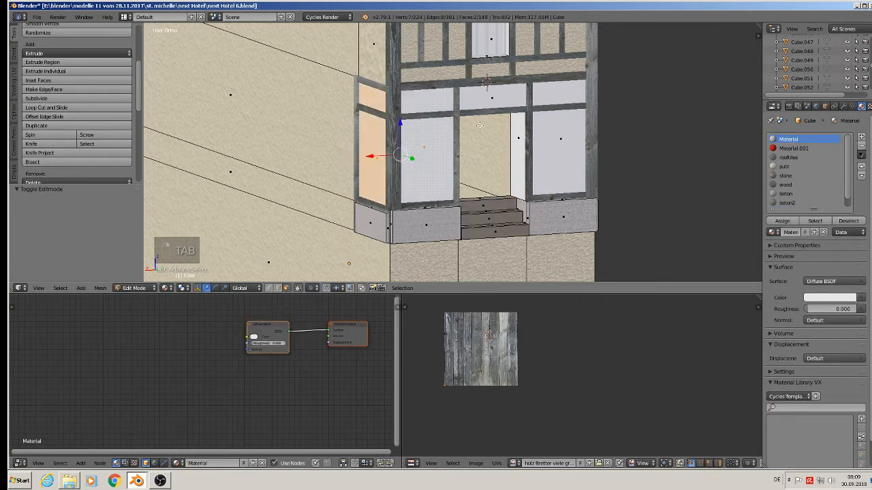
pyautogui.keyDown('shift'); pyautogui.rightClick(500, 102); pyautogui.keyUp('shift')
pyautogui.keyDown('shift'); pyautogui.rightClick(549, 142); pyautogui.keyUp('shift')
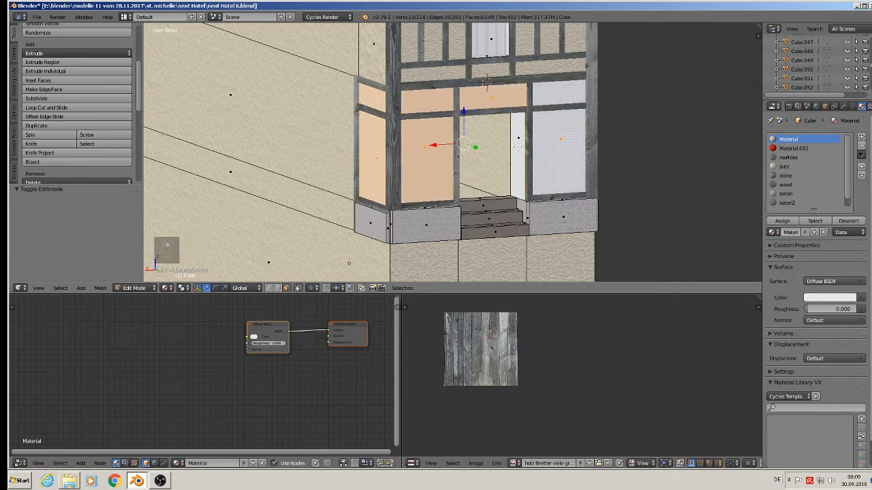
pyautogui.keyDown('shift'); pyautogui.rightClick(517, 145); pyautogui.keyUp('shift')
pyautogui.moveTo(518, 146); pyautogui.dragTo(475, 113, button='middle')
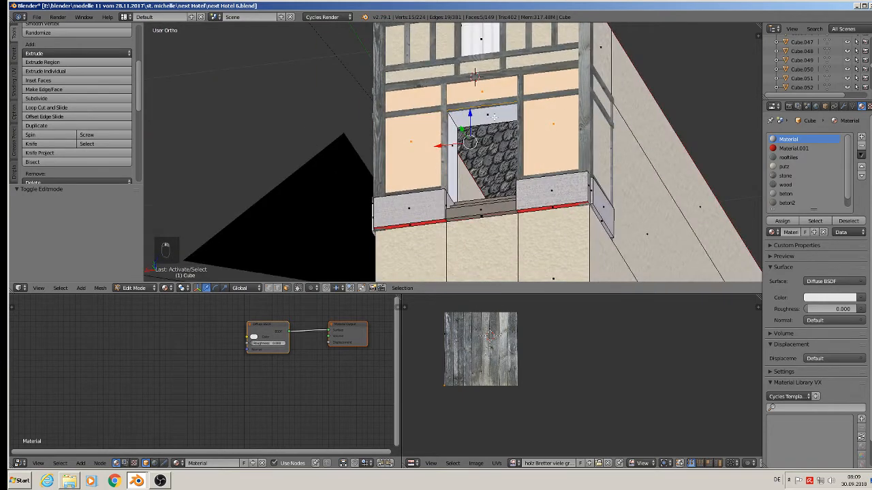
pyautogui.keyDown('shift'); pyautogui.rightClick(494, 117); pyautogui.keyUp('shift')
pyautogui.keyDown('shift'); pyautogui.rightClick(455, 146); pyautogui.keyUp('shift')
pyautogui.moveTo(506, 176); pyautogui.dragTo(644, 227, button='middle')
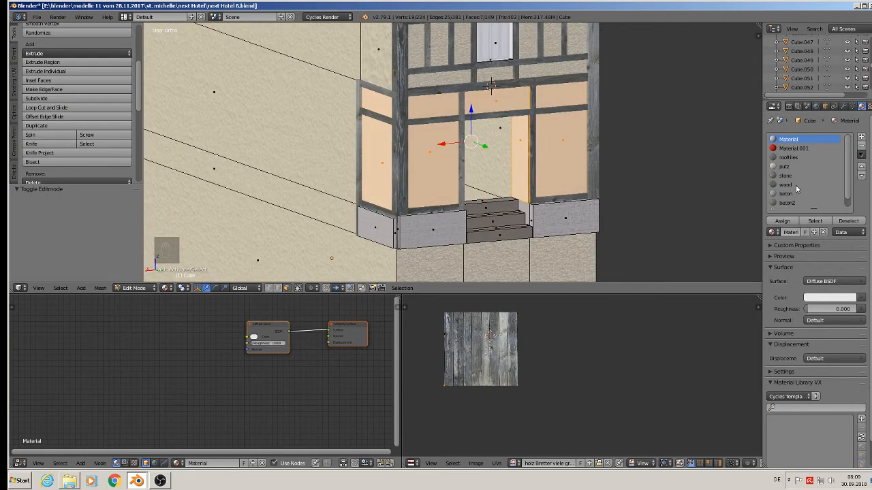
pyautogui.scroll(-1, 795, 196)
pyautogui.click(786, 203)
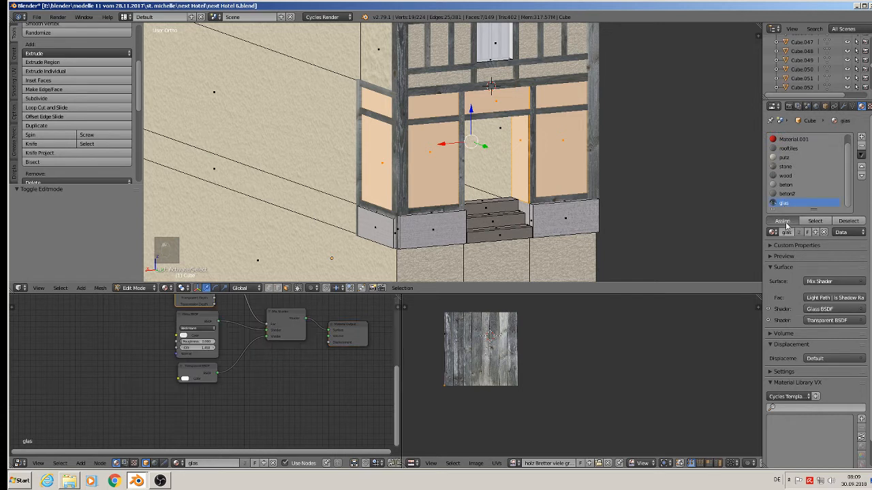
pyautogui.click(782, 222)
pyautogui.press('u')
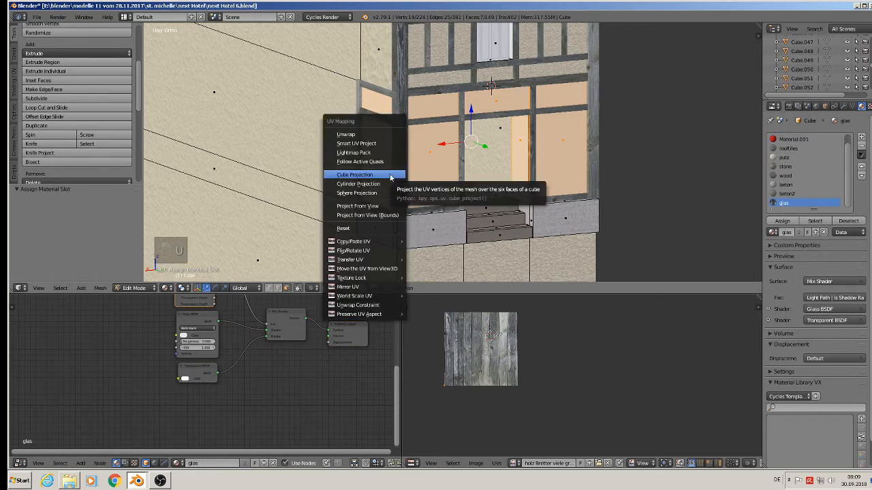
pyautogui.click(365, 136)
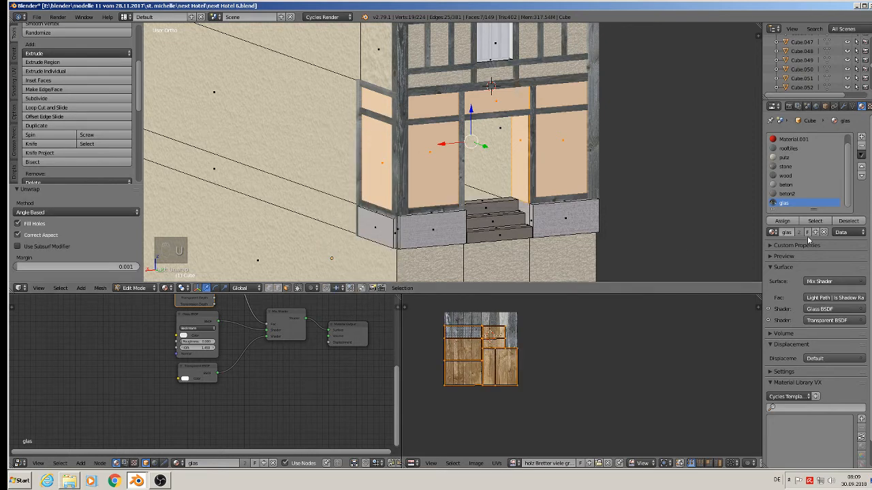
# Step: Select the side wall face and knife-cut it vertically along the edge of the adjoining window frame
pyautogui.press('Tab')
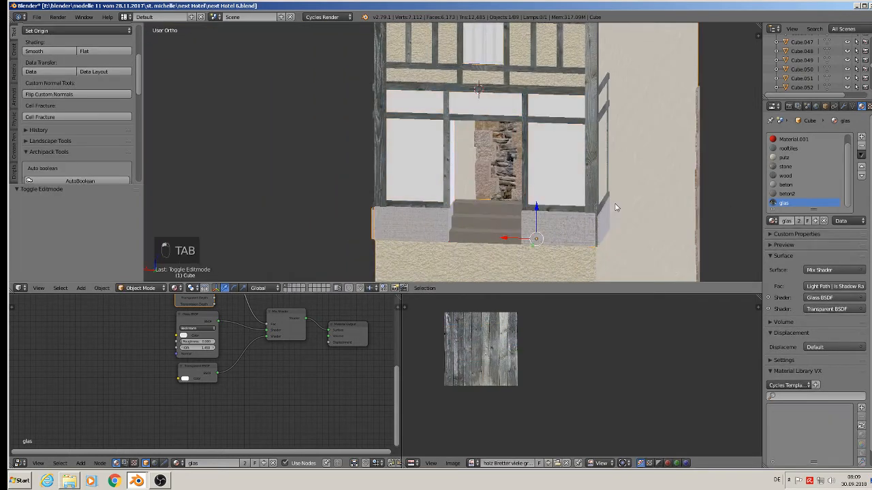
pyautogui.moveTo(613, 204); pyautogui.dragTo(457, 157, button='middle')
pyautogui.press('Tab')
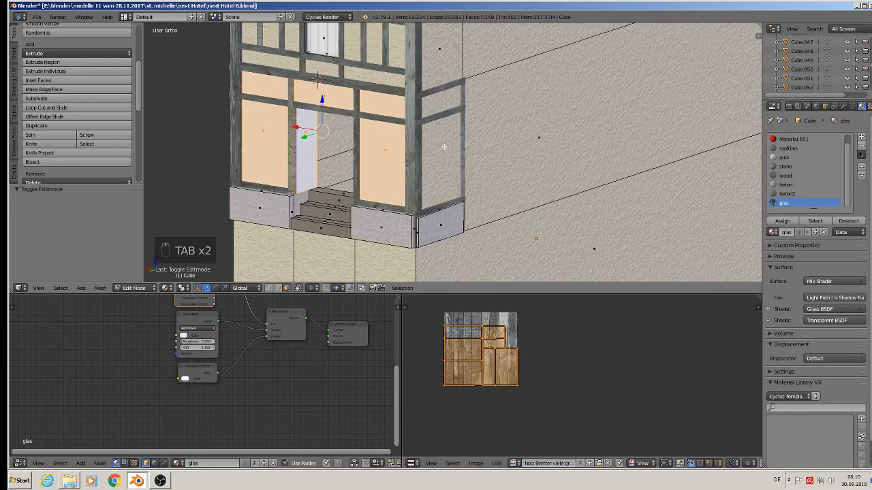
pyautogui.rightClick(437, 164)
pyautogui.moveTo(440, 160); pyautogui.dragTo(343, 213, button='middle')
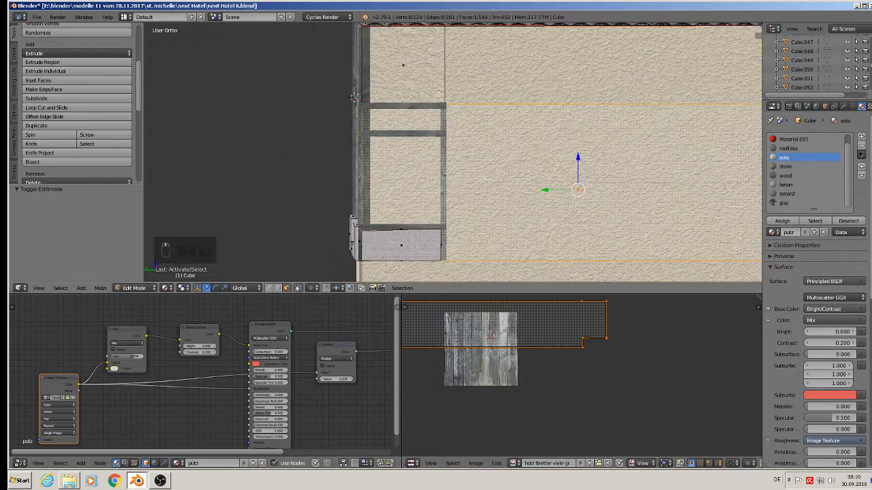
pyautogui.click(32, 144)
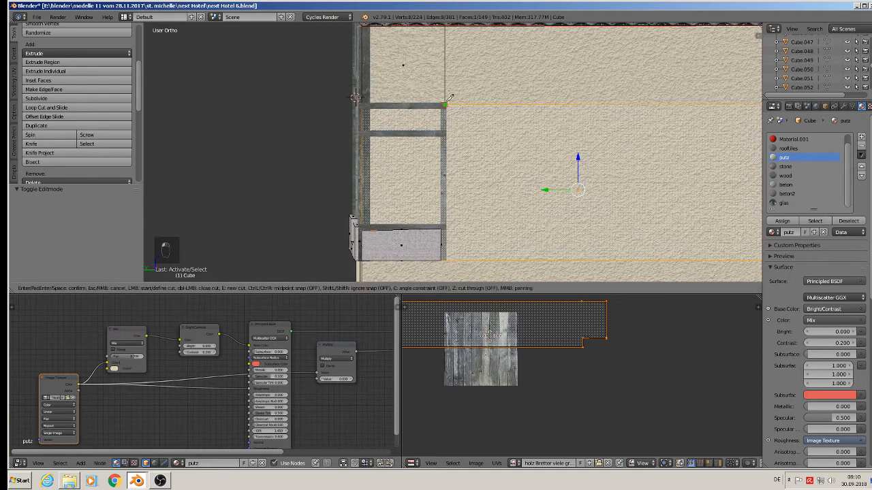
pyautogui.click(444, 106)
pyautogui.click(446, 259)
pyautogui.press('Return')
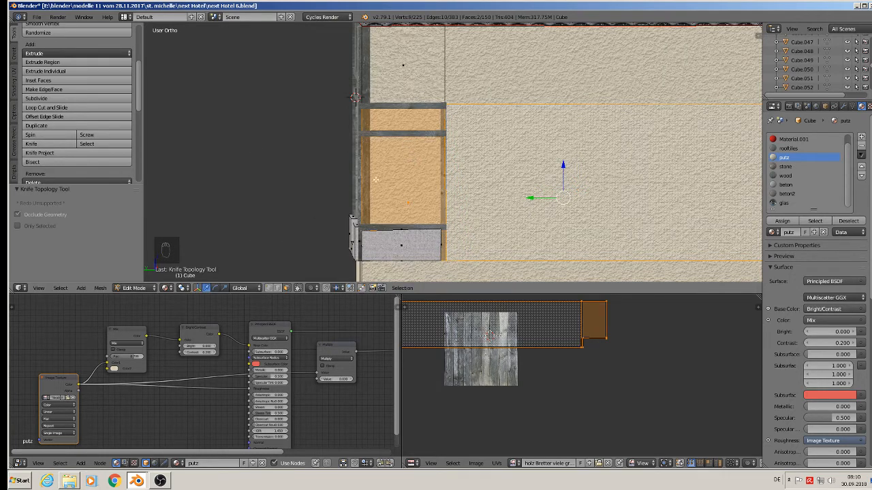
# Step: Select the narrow face created by the cut, assign glas to it and leave edit mode
pyautogui.rightClick(375, 179)
pyautogui.click(783, 202)
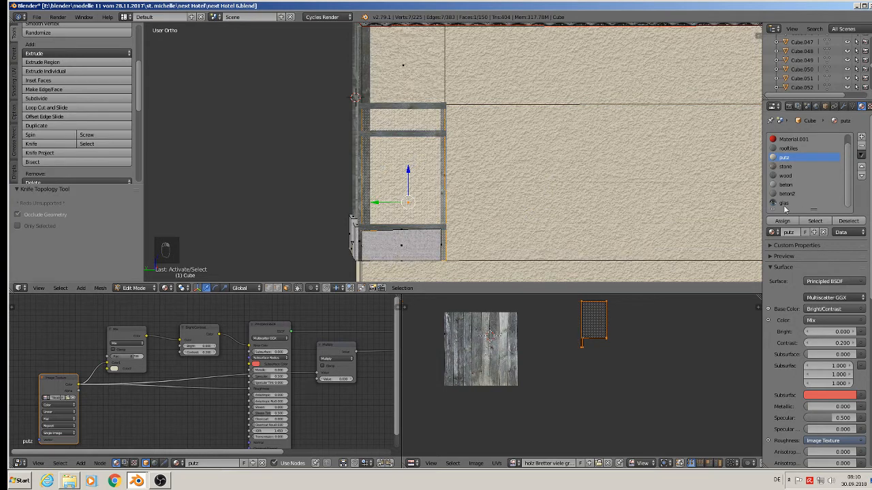
pyautogui.click(782, 221)
pyautogui.moveTo(419, 208); pyautogui.dragTo(468, 231, button='middle')
pyautogui.press('Tab')
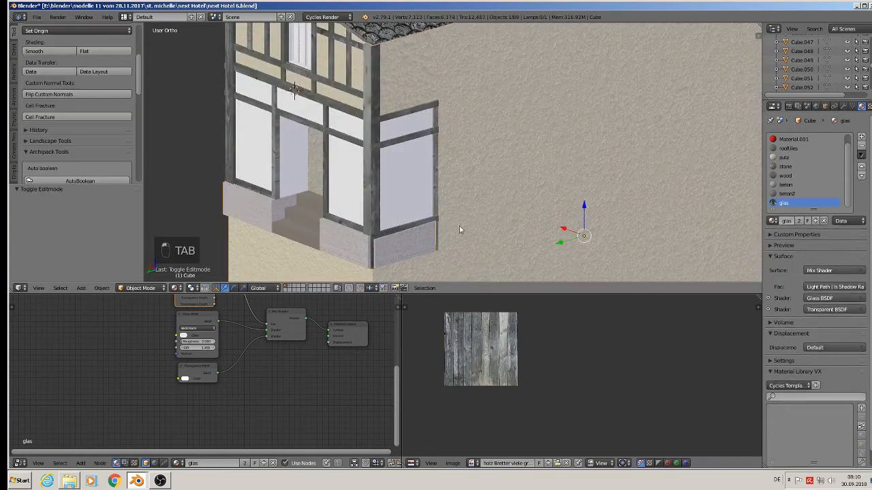
# Step: Examine the house from the back orthographic view, deselecting everything in edit mode before leaving it
pyautogui.scroll(-3, 387, 200)
pyautogui.moveTo(387, 200); pyautogui.dragTo(429, 196, button='middle')
pyautogui.scroll(5, 429, 197)
pyautogui.press('Tab')
pyautogui.scroll(3, 396, 131)
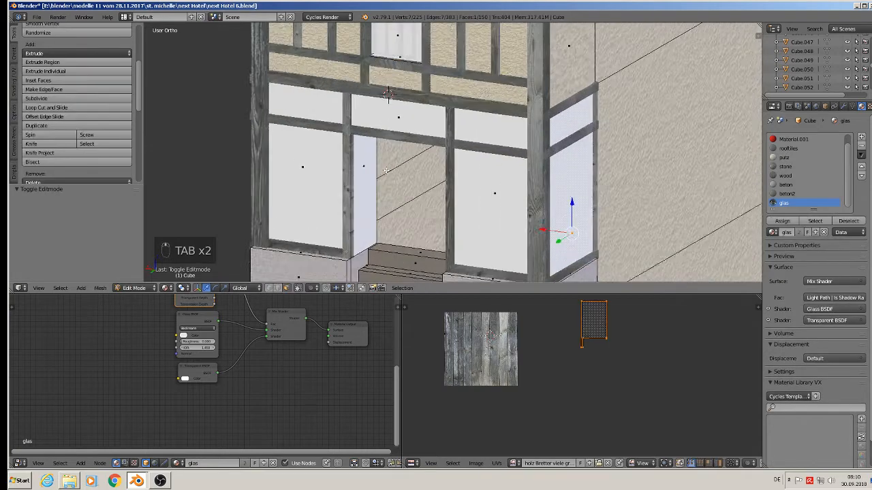
pyautogui.moveTo(395, 131); pyautogui.dragTo(412, 152, button='middle')
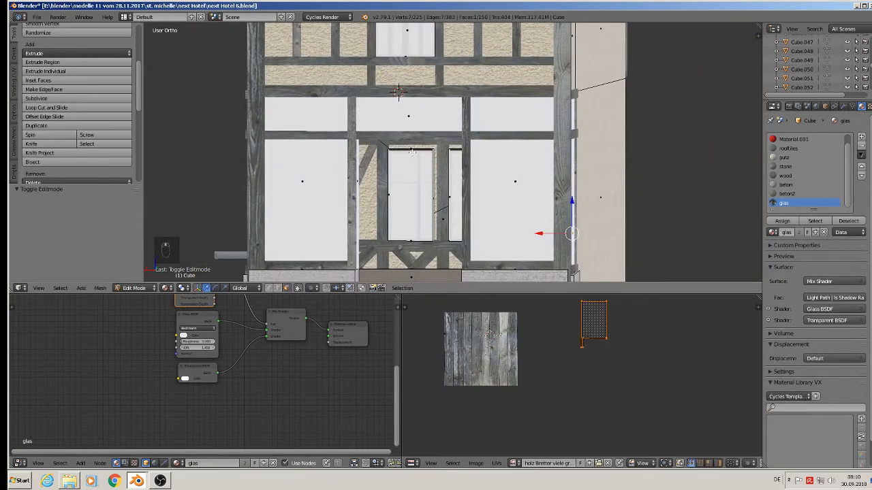
pyautogui.press('KP_1')
pyautogui.press('ctrl+KP_1')
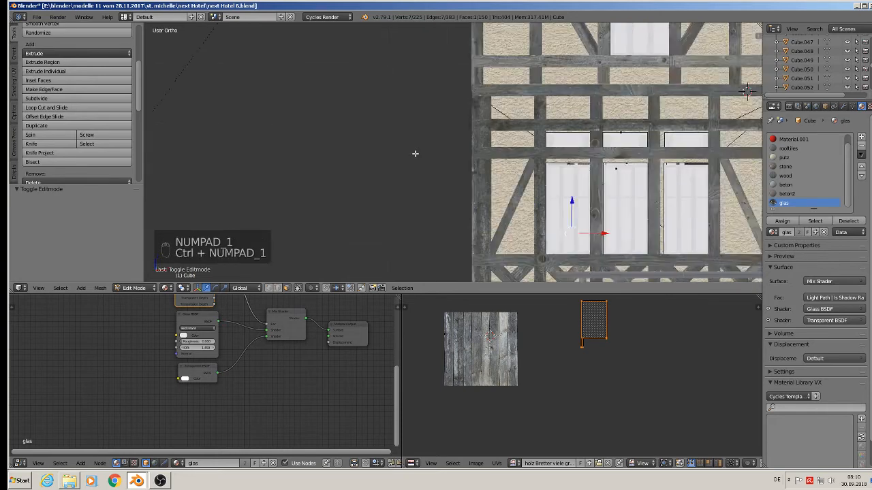
pyautogui.press('a')
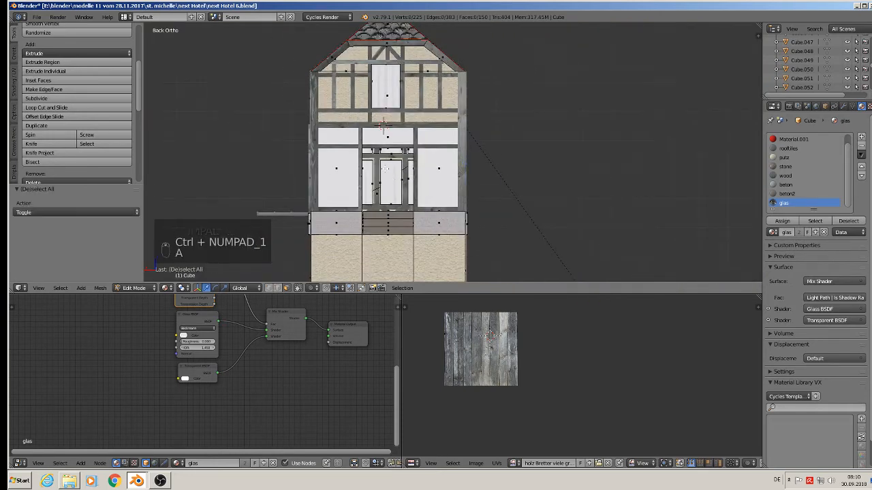
pyautogui.press('Tab')
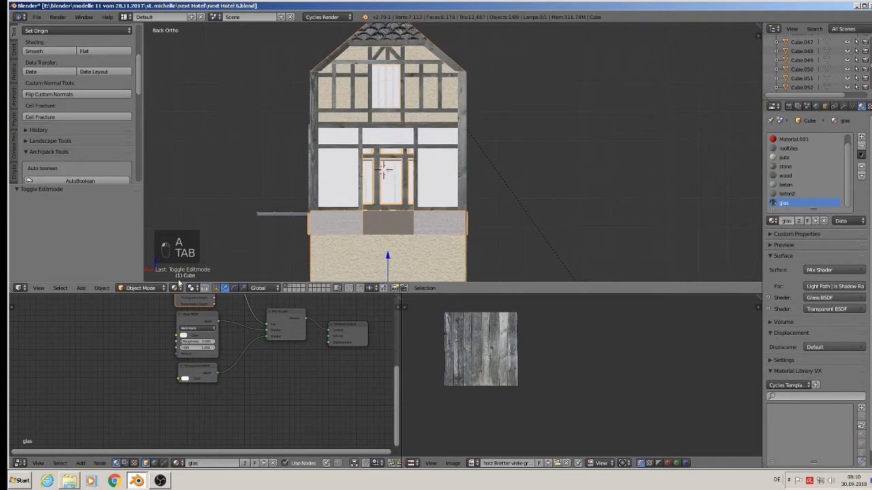
# Step: Add a plane and rotate it 90° about the X axis
pyautogui.click(81, 288)
pyautogui.moveTo(90, 277)
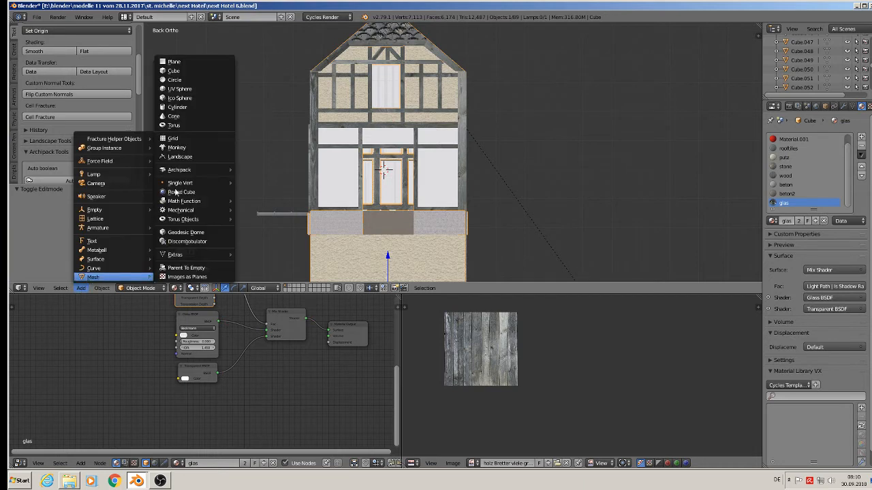
pyautogui.click(196, 61)
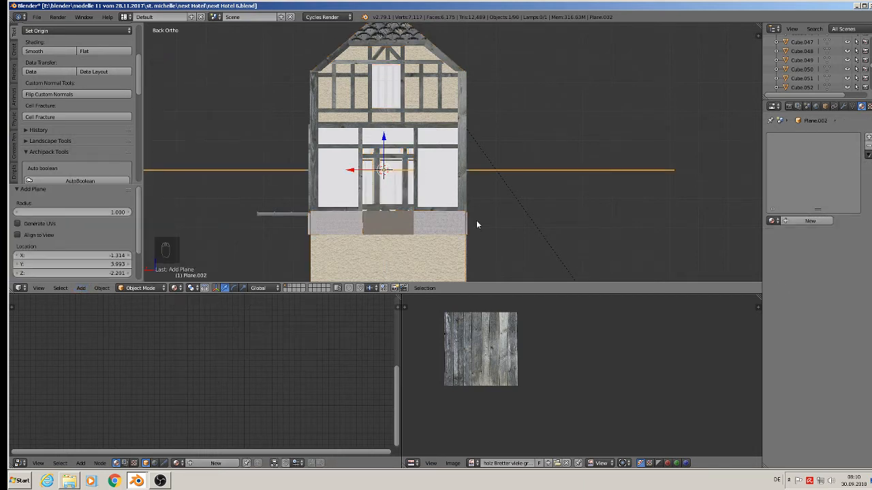
pyautogui.press('r')
pyautogui.press('x')
pyautogui.press('9')
pyautogui.press('0')
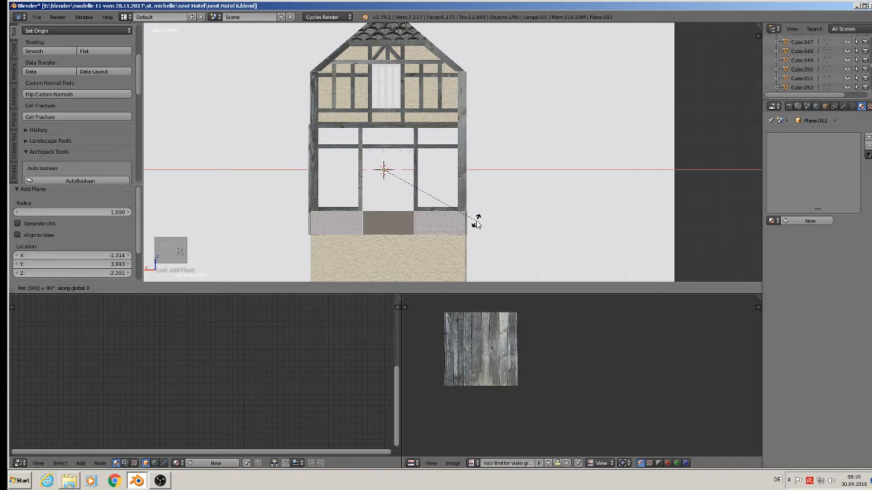
pyautogui.press('Return')
# Step: Scale the plane down to about 0.27 and shift it slightly along X
pyautogui.press('s')
pyautogui.press('s')
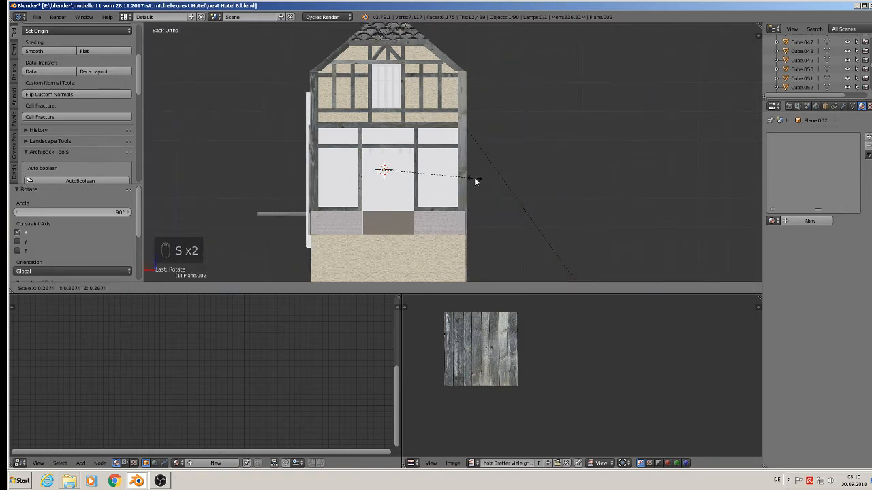
pyautogui.click(475, 179)
pyautogui.moveTo(364, 169); pyautogui.dragTo(370, 170)
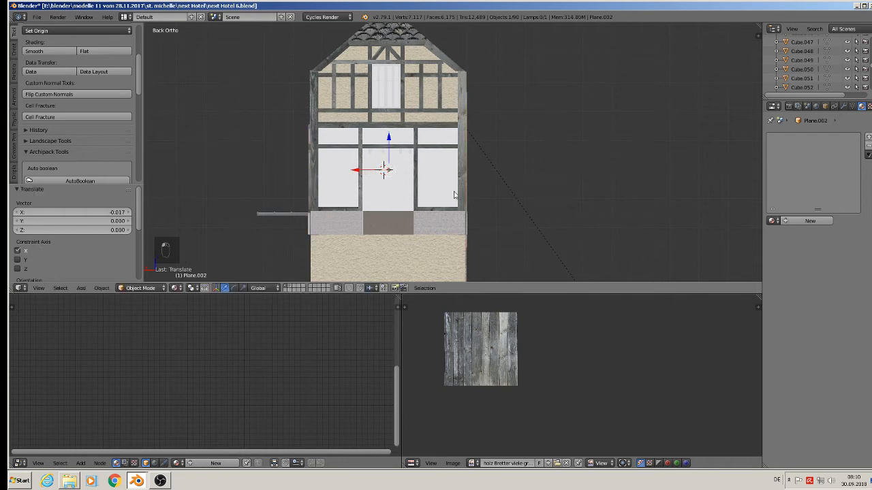
# Step: Scale the plane along the Z axis by about 0.558
pyautogui.press('s')
pyautogui.press('z')
pyautogui.click(433, 190)
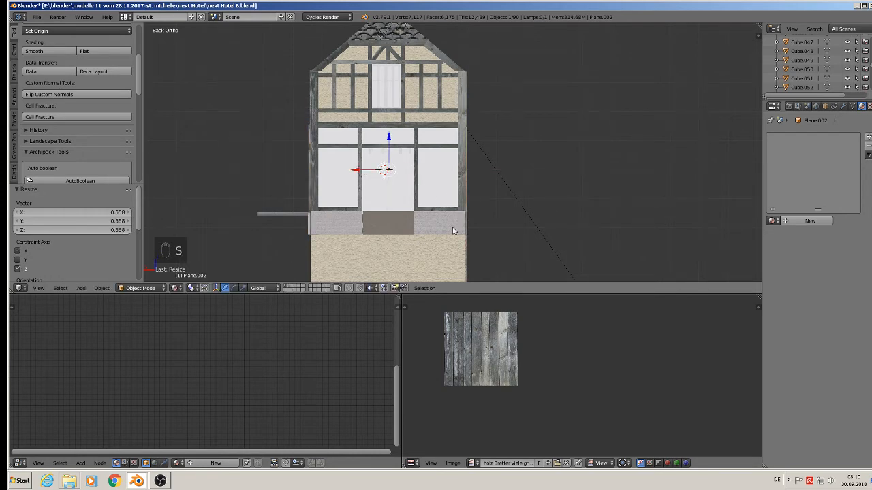
# Step: Move the plane 1.855 along the Y axis and return to the back orthographic view
pyautogui.moveTo(453, 226); pyautogui.dragTo(401, 209, button='middle')
pyautogui.scroll(-4, 400, 212)
pyautogui.press('g')
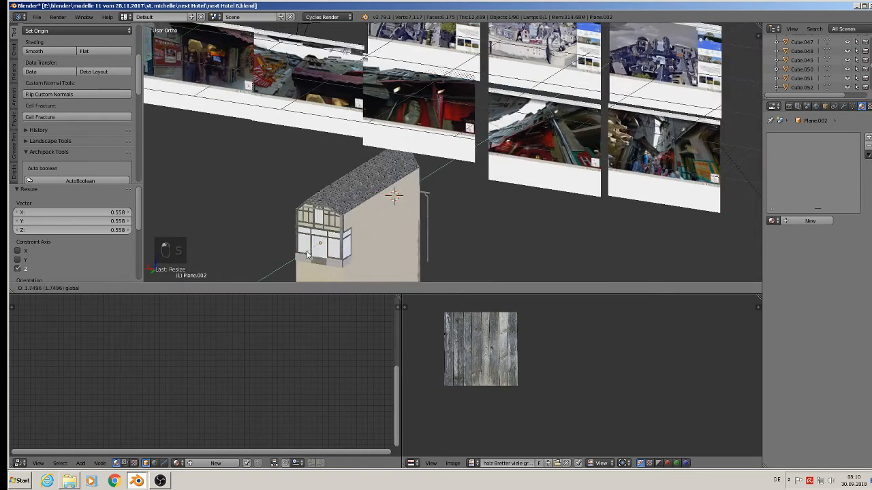
pyautogui.press('y')
pyautogui.click(305, 258)
pyautogui.press('KP_1')
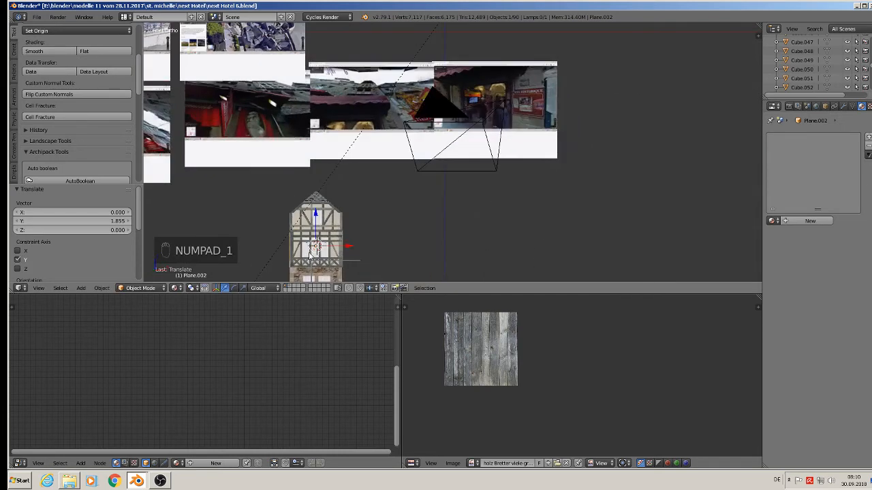
pyautogui.press('ctrl+KP_1')
pyautogui.scroll(7, 409, 136)
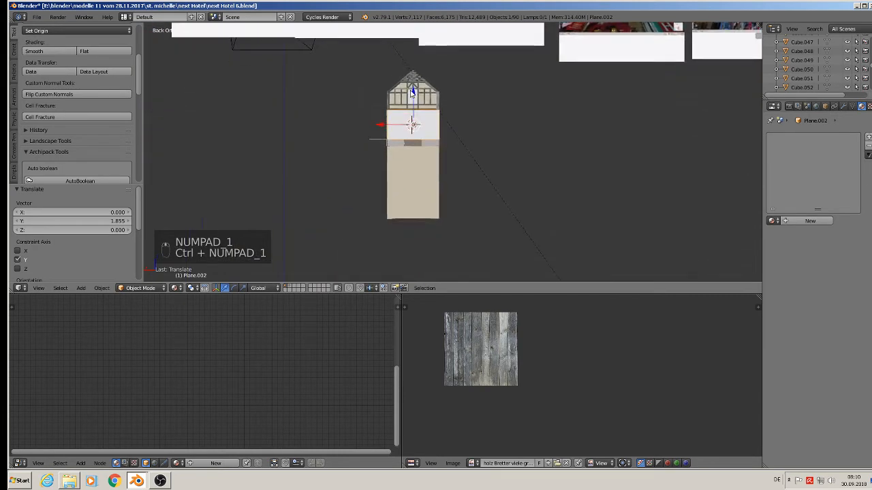
# Step: Move the plane about 0.013 along the X axis to center it on the wall
pyautogui.scroll(1, 507, 218)
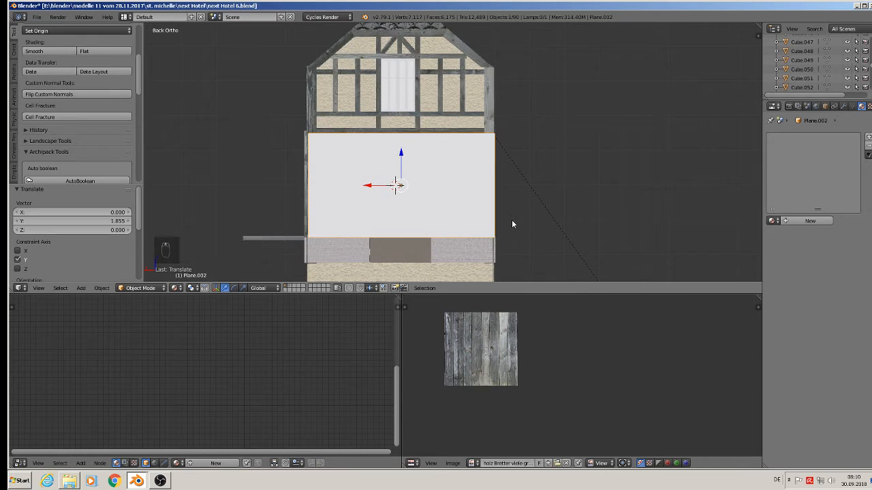
pyautogui.press('g')
pyautogui.press('x')
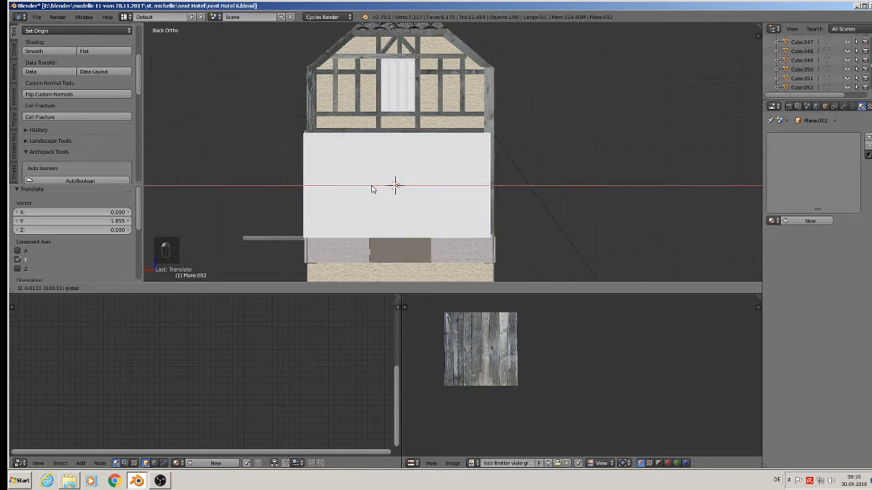
pyautogui.click(372, 192)
# Step: Scale the plane along the Z axis by about 0.925 and raise it about 0.009 along Z
pyautogui.press('s')
pyautogui.press('z')
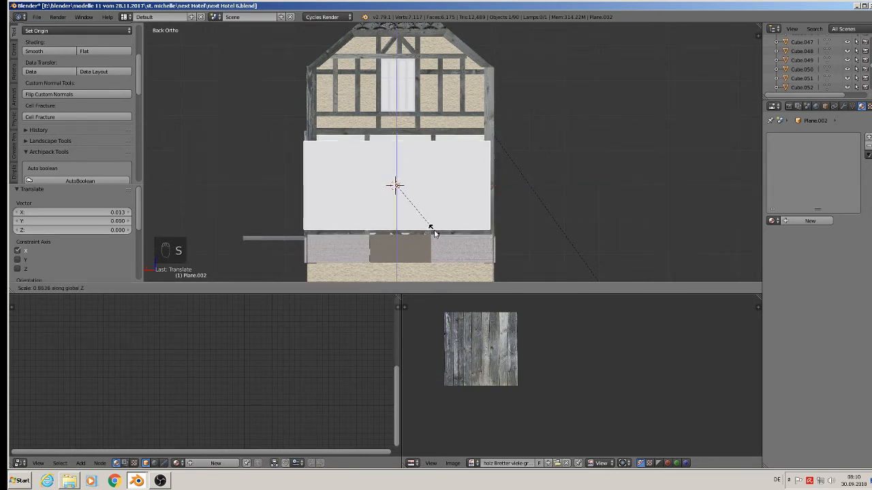
pyautogui.click(434, 241)
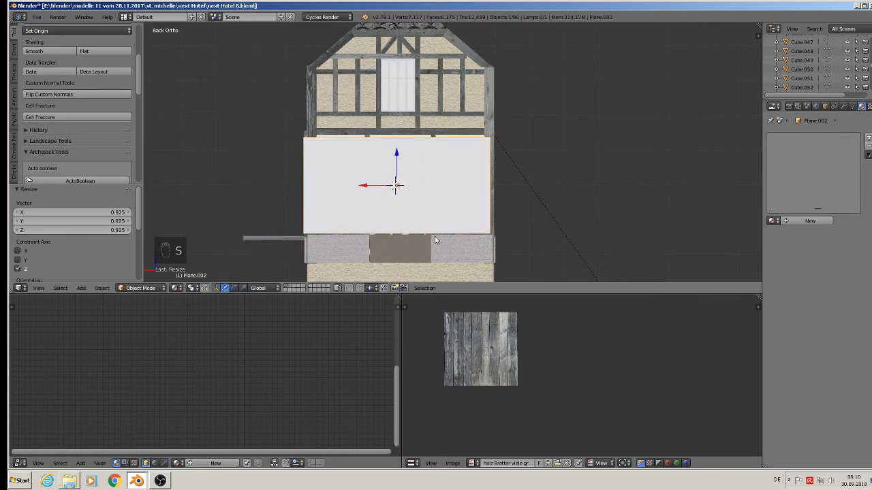
pyautogui.moveTo(398, 175); pyautogui.dragTo(397, 163)
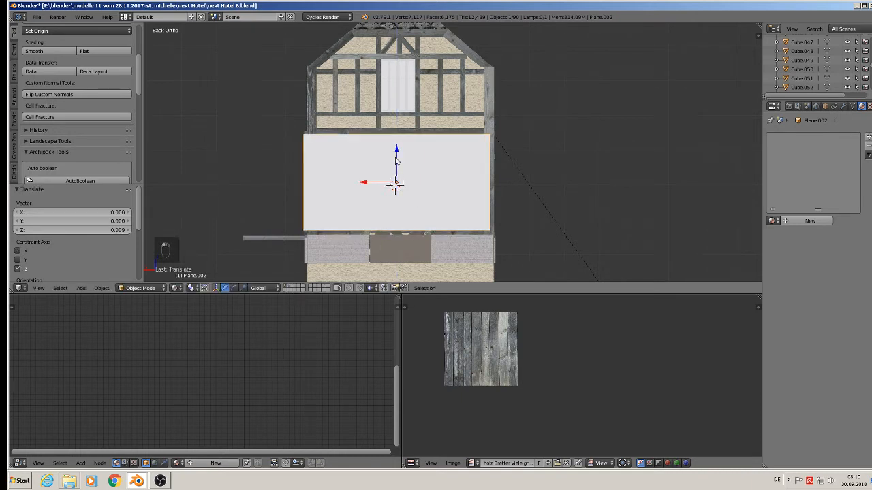
# Step: Scale the plane uniformly by about 1.038 so it covers the wall section
pyautogui.press('s')
pyautogui.click(434, 252)
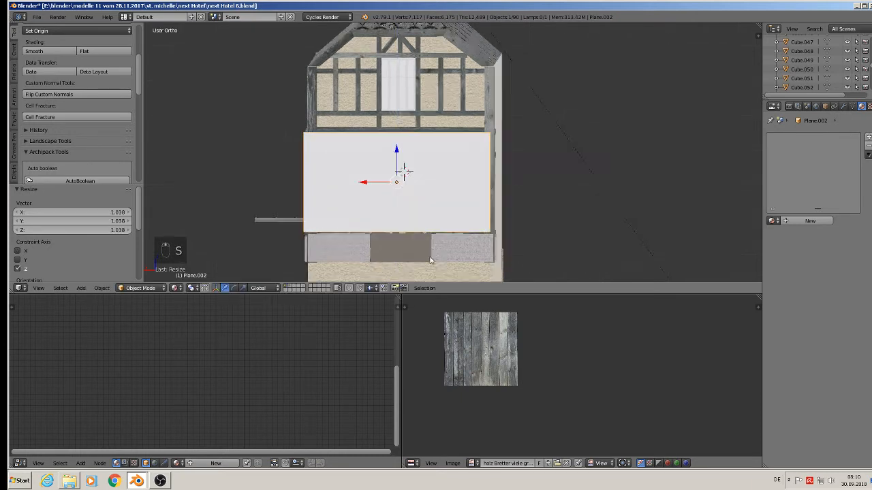
pyautogui.moveTo(433, 252); pyautogui.dragTo(380, 251, button='middle')
pyautogui.moveTo(396, 203); pyautogui.dragTo(379, 208, button='middle')
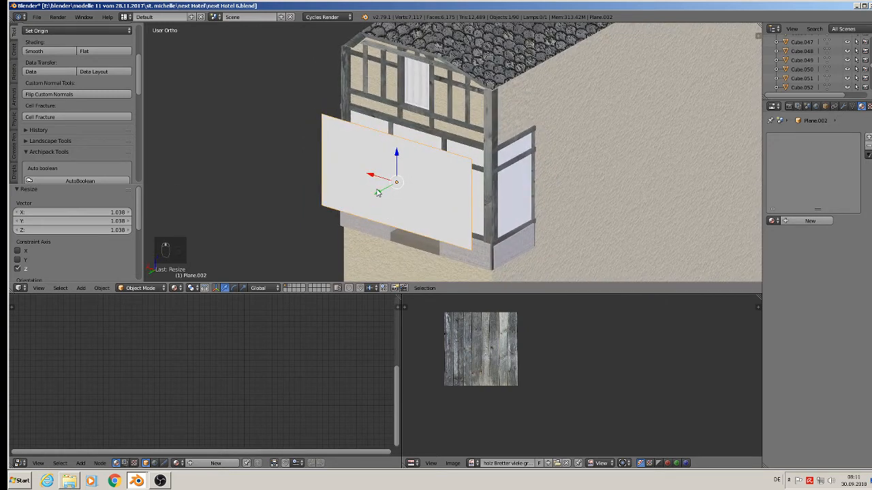
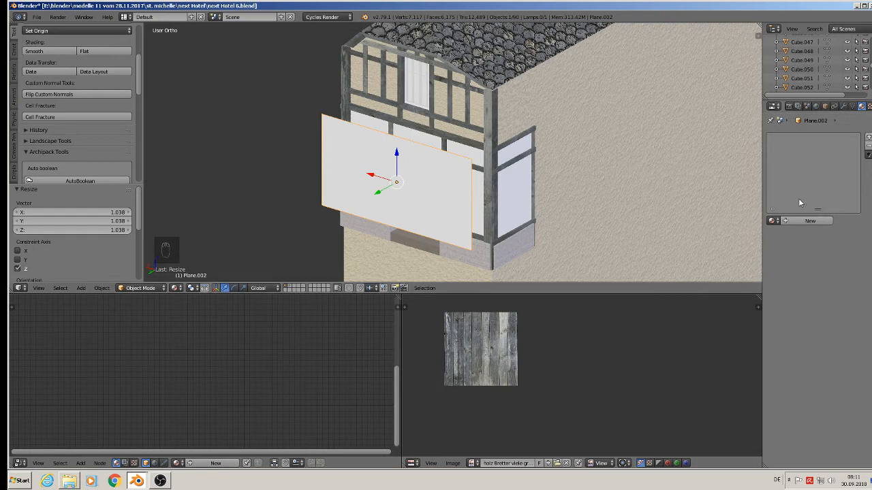
# Step: Create a new material for the plane and name it shop 3
pyautogui.click(810, 221)
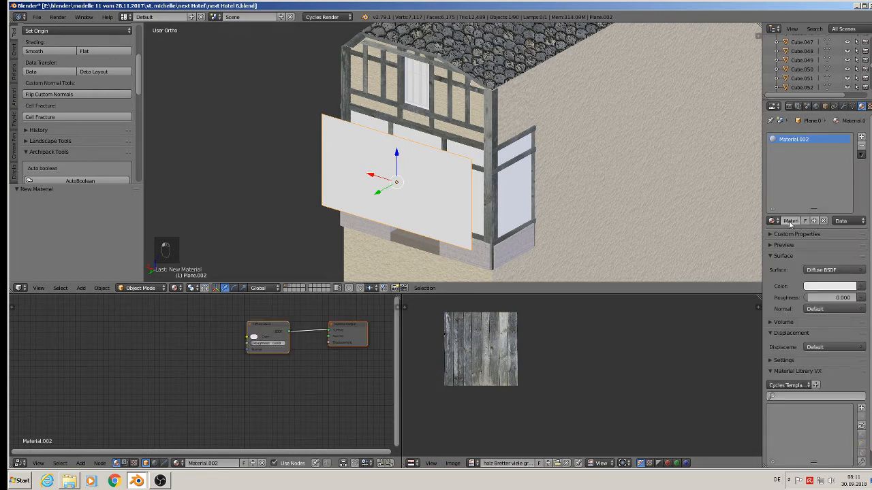
pyautogui.click(785, 221)
pyautogui.press('Return')
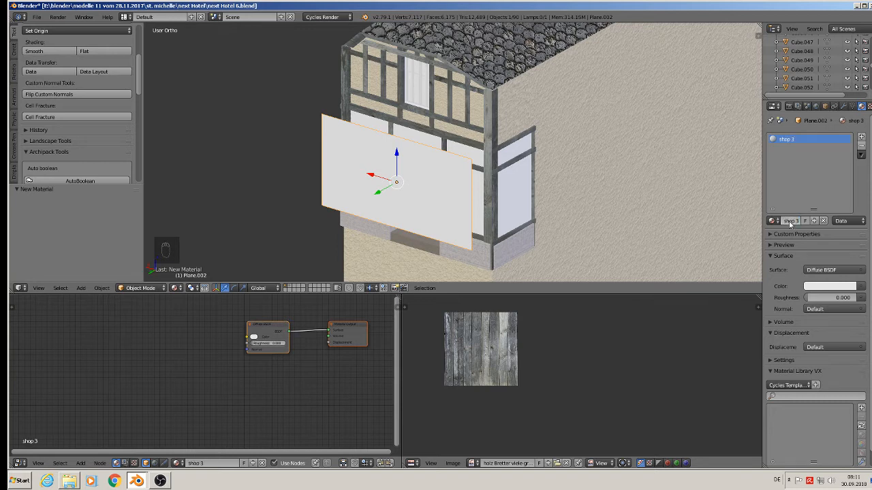
# Step: Set the material's surface to Emission and drive its color with an Image Texture
pyautogui.click(818, 271)
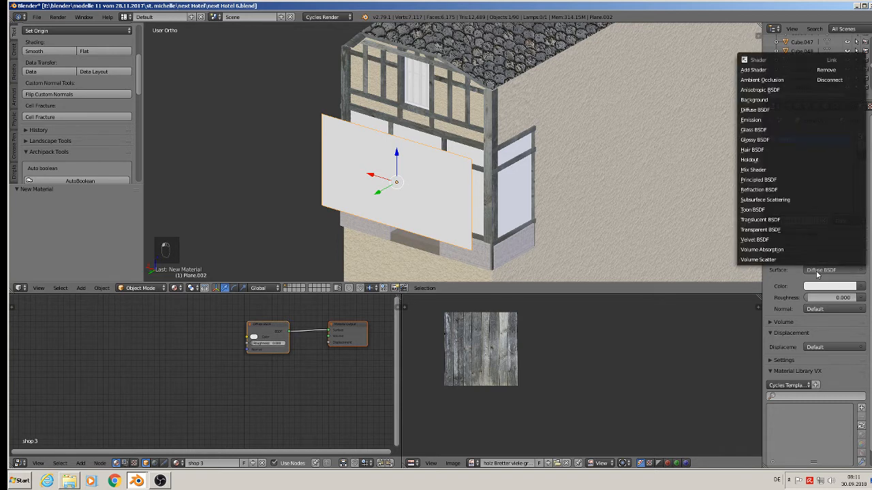
pyautogui.click(783, 119)
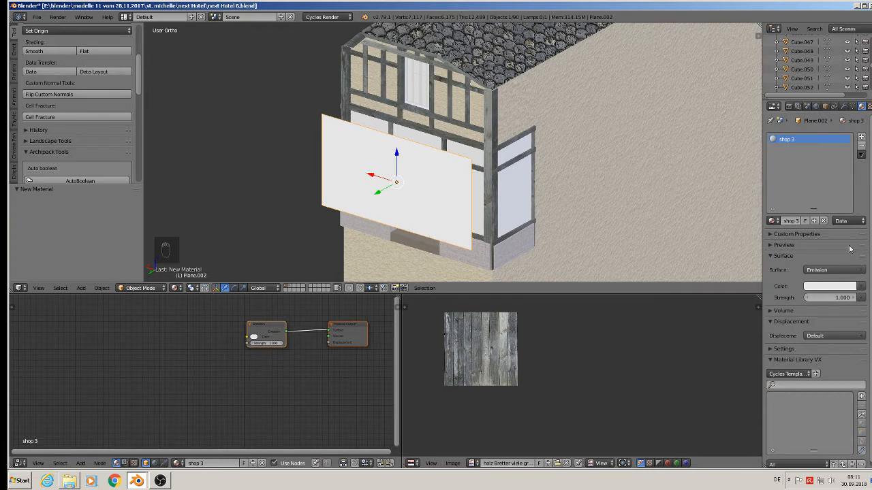
pyautogui.click(859, 286)
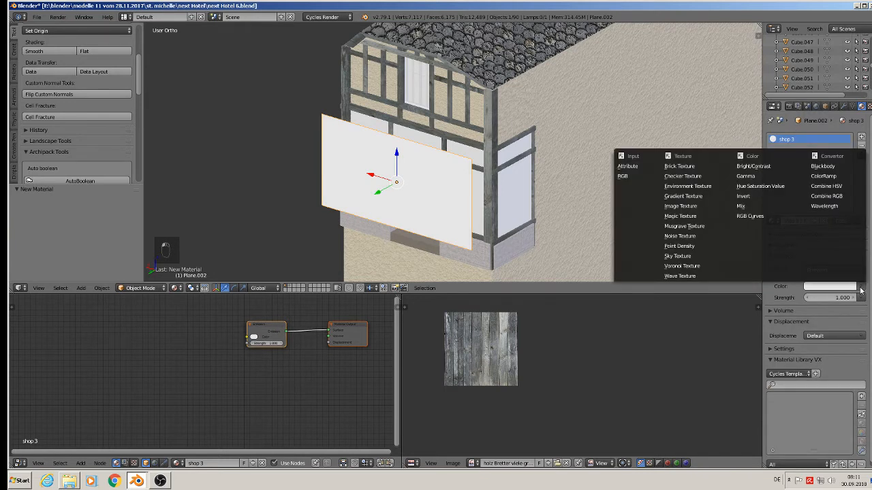
pyautogui.click(684, 206)
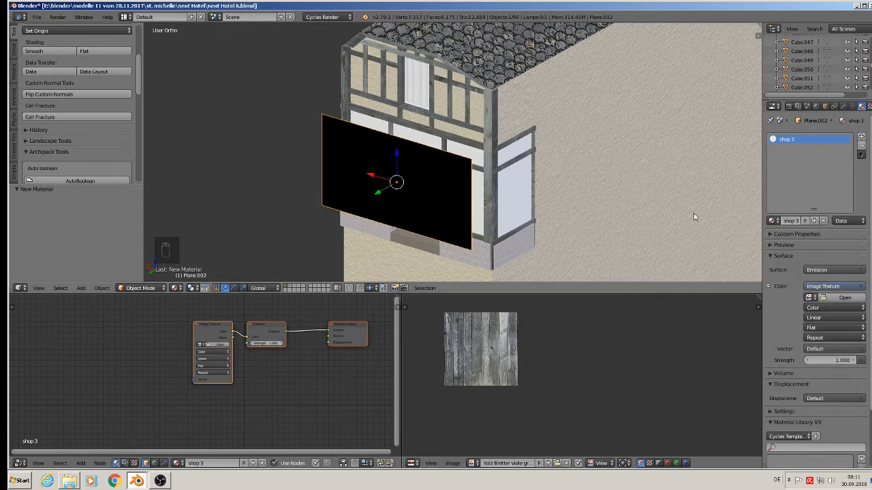
# Step: Open the shop photo TexturesCom_Shops0102_M.jpg from the textur folder as the emission image
pyautogui.click(832, 300)
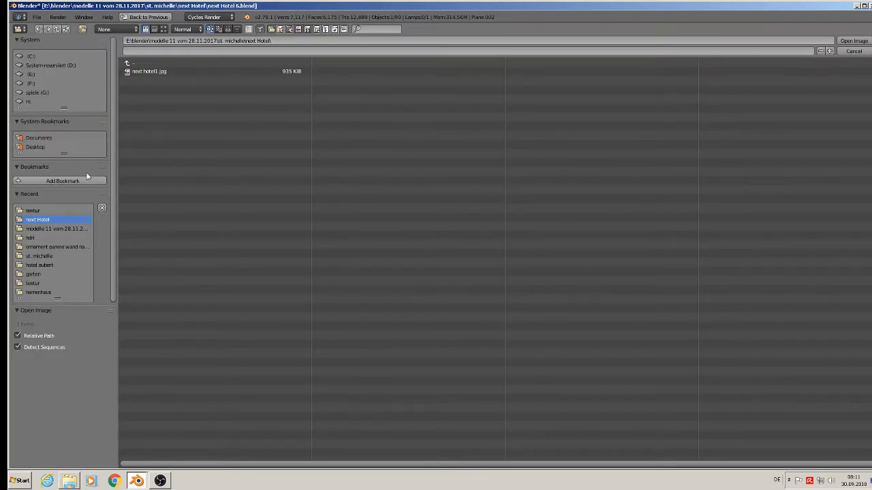
pyautogui.click(45, 211)
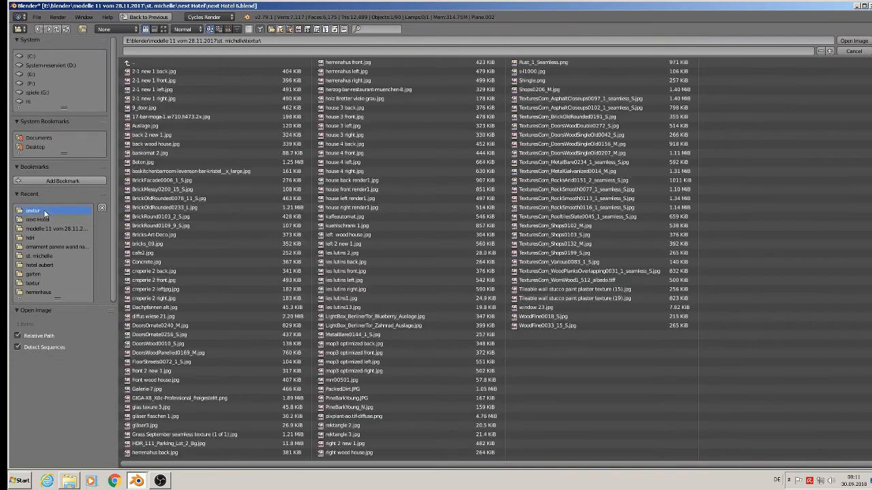
pyautogui.click(163, 29)
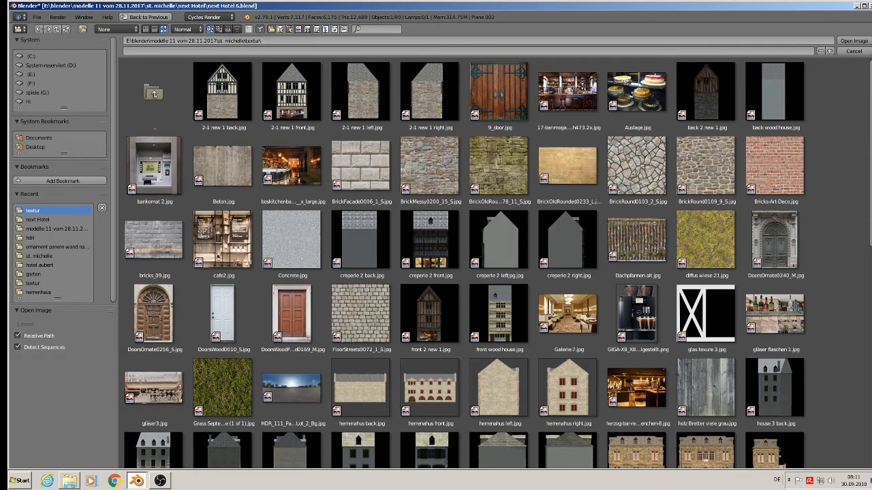
pyautogui.scroll(-5, 498, 263)
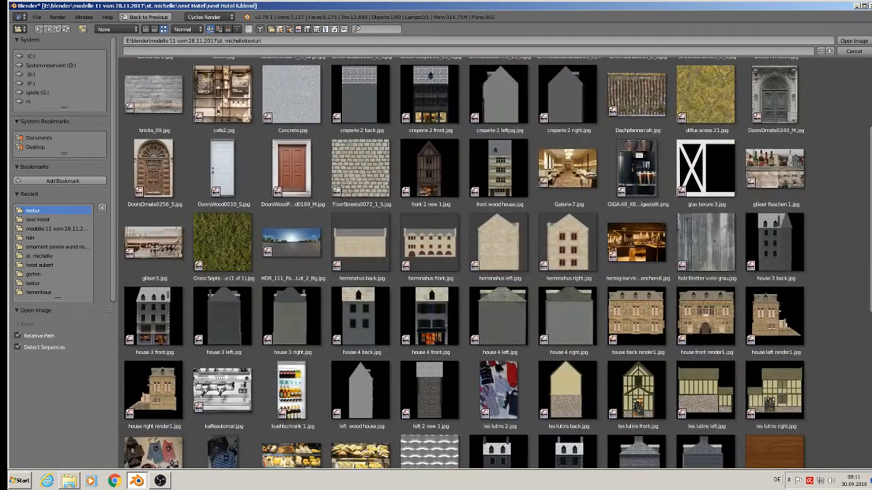
pyautogui.scroll(-6, 498, 263)
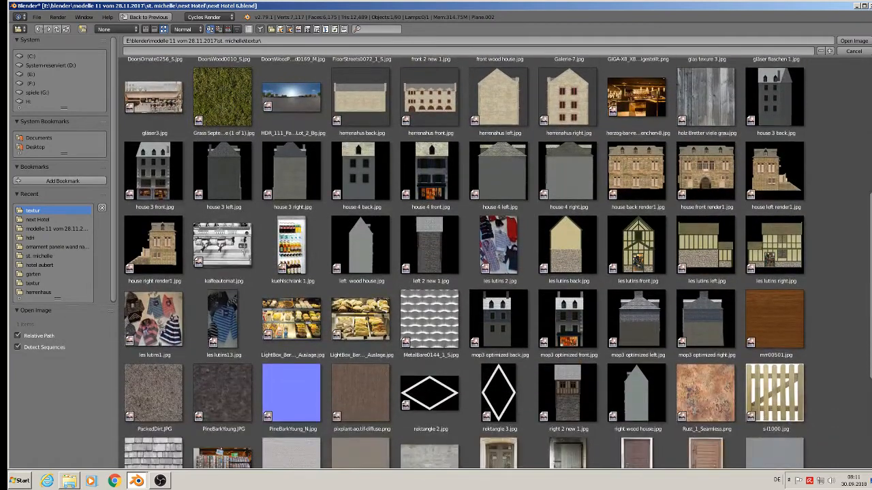
pyautogui.scroll(-1, 497, 263)
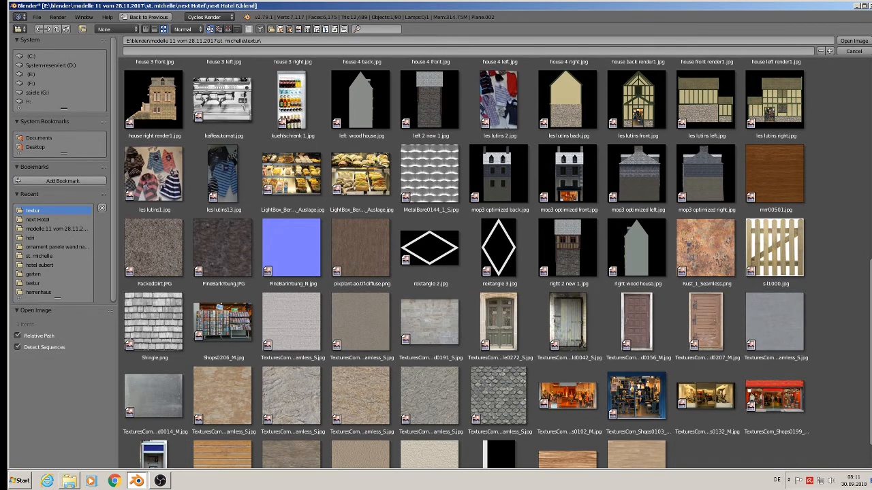
pyautogui.scroll(-1, 497, 263)
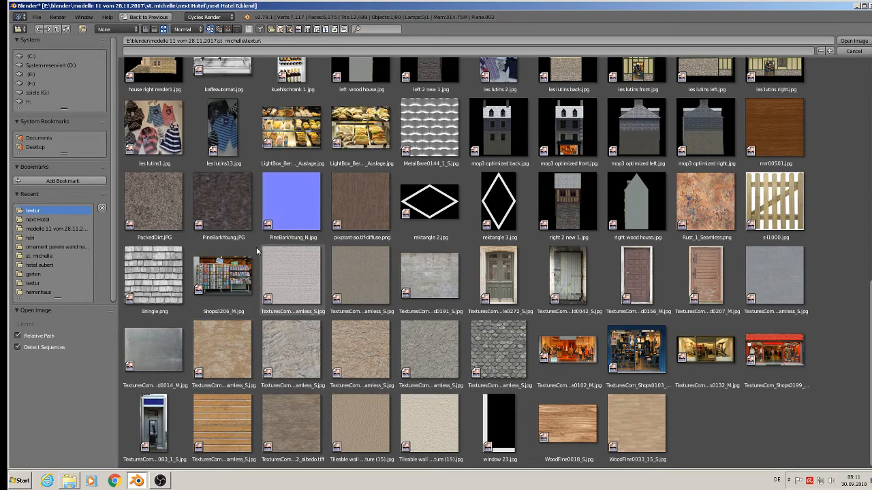
pyautogui.scroll(3, 603, 366)
pyautogui.scroll(5, 602, 371)
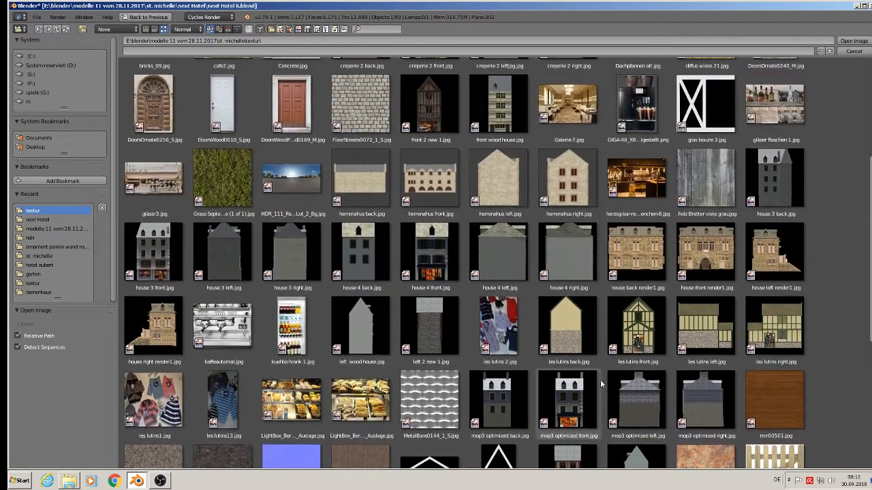
pyautogui.scroll(2, 600, 386)
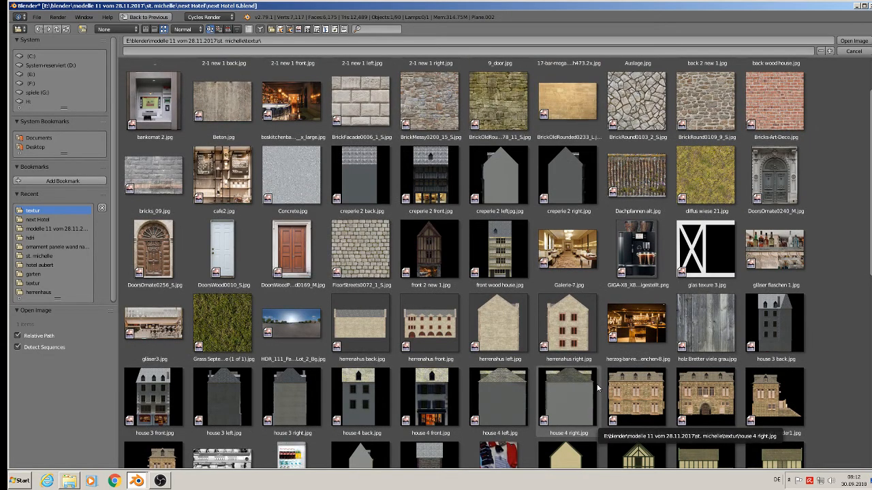
pyautogui.scroll(-2, 596, 385)
pyautogui.scroll(-1, 642, 341)
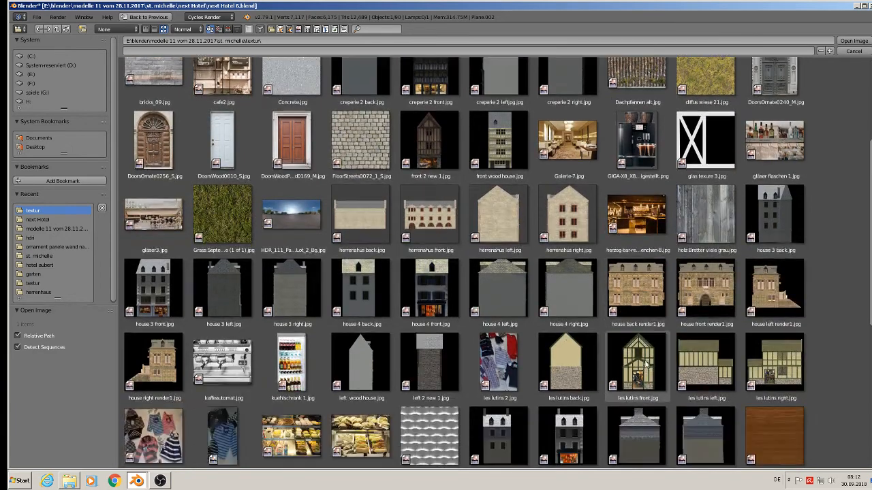
pyautogui.scroll(-2, 645, 365)
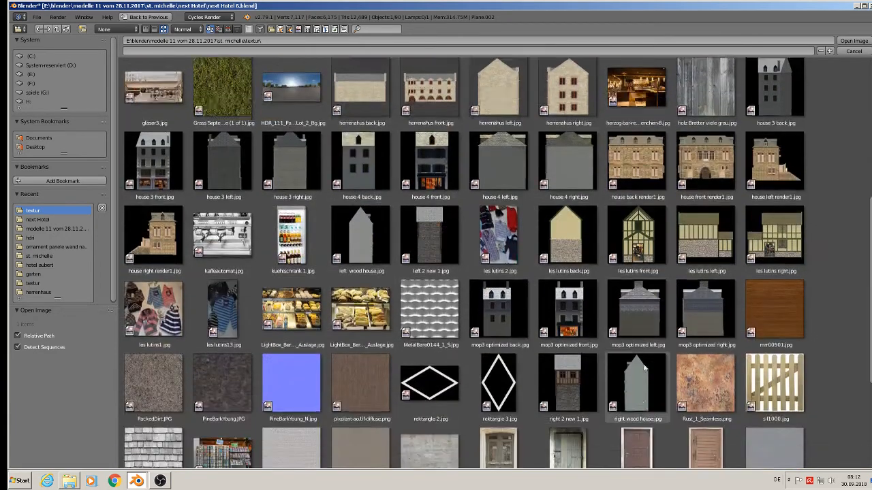
pyautogui.scroll(-2, 644, 368)
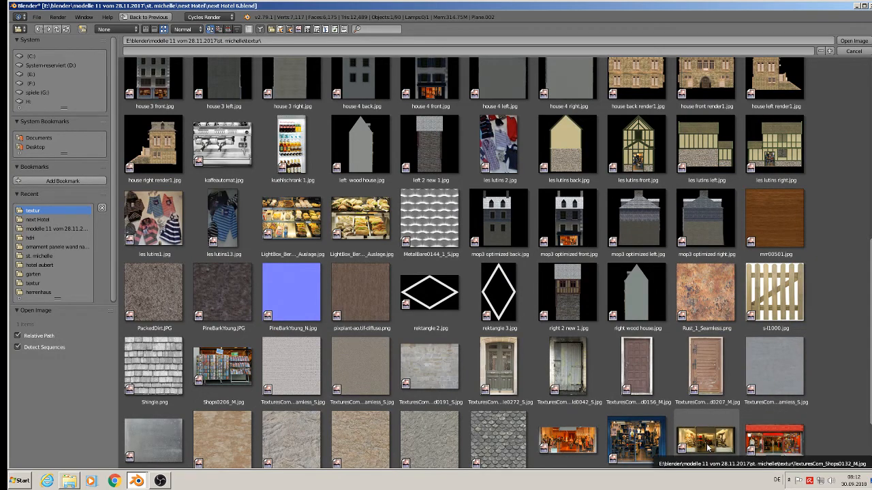
pyautogui.doubleClick(574, 441)
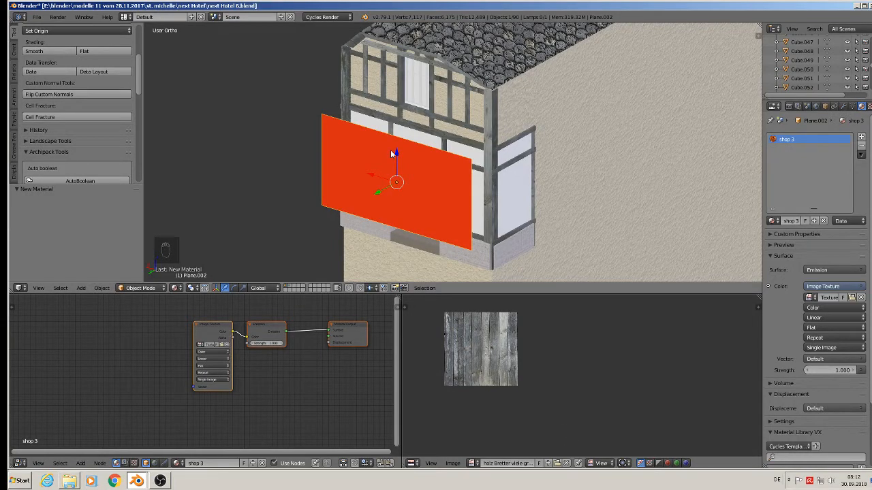
# Step: In back orthographic view, UV-map the plane with Project from View (Bounds) in edit mode
pyautogui.press('ctrl+KP_1')
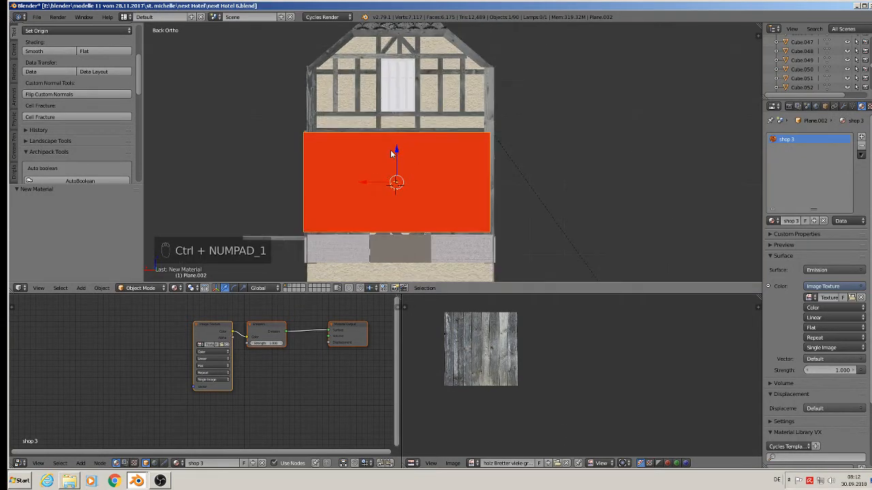
pyautogui.press('u')
pyautogui.press('Tab')
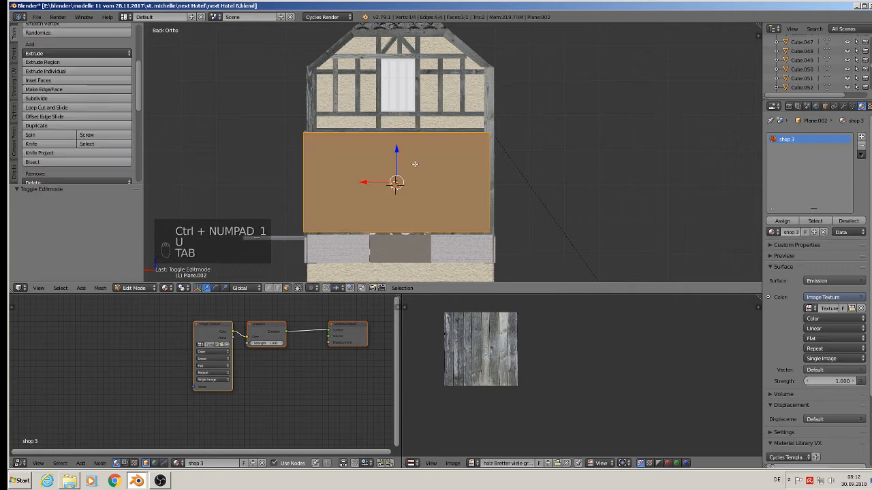
pyautogui.press('u')
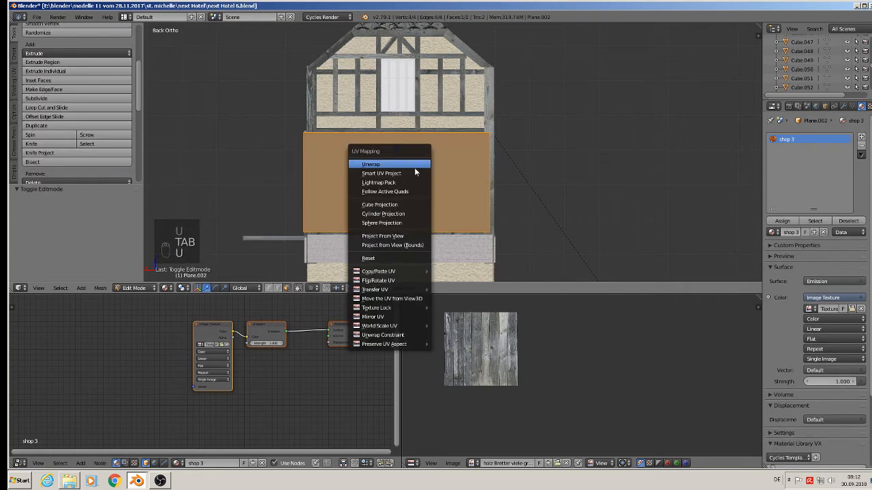
pyautogui.click(393, 244)
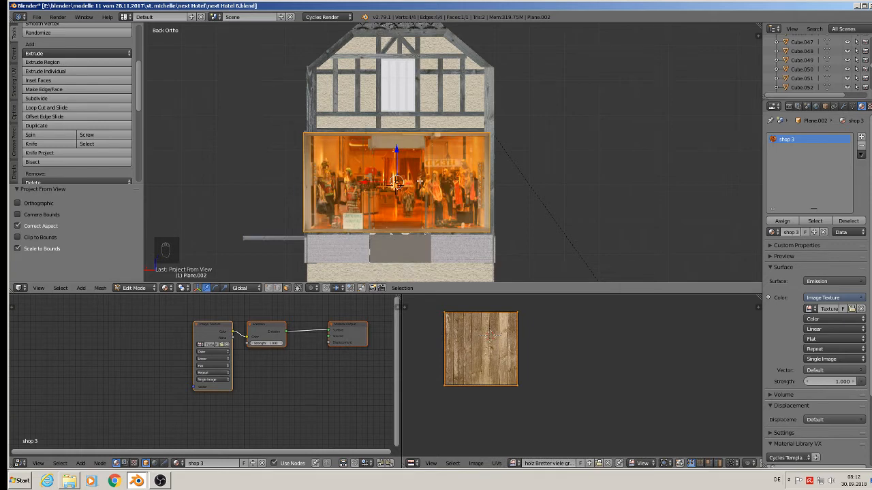
pyautogui.press('Tab')
# Step: Select the shop plane and move it about 0.014 down along the Z axis
pyautogui.moveTo(420, 181); pyautogui.dragTo(372, 205, button='middle')
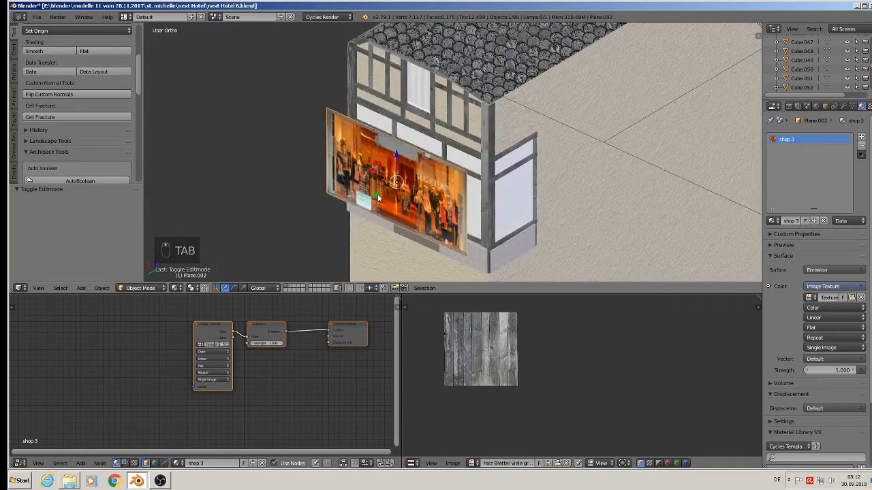
pyautogui.moveTo(379, 197); pyautogui.dragTo(427, 193)
pyautogui.press('a')
pyautogui.moveTo(427, 194)
pyautogui.mouseDown(button='middle')
pyautogui.moveTo(452, 189)
pyautogui.moveTo(413, 187)
pyautogui.mouseUp(button='middle')
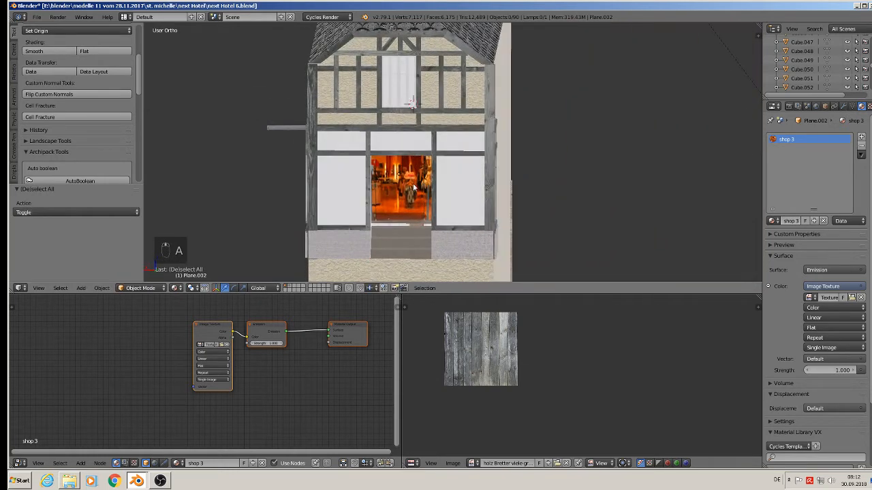
pyautogui.rightClick(400, 190)
pyautogui.moveTo(401, 151); pyautogui.dragTo(401, 154)
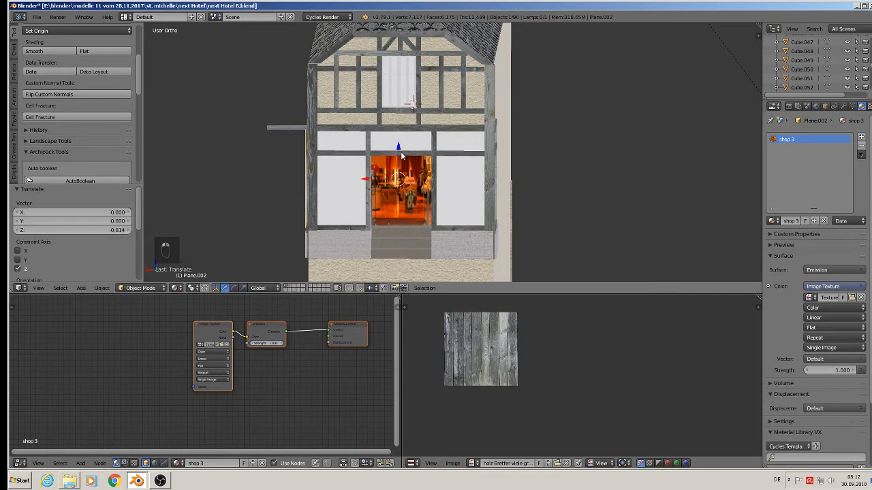
# Step: Scale the shop plane along the X axis by about 0.939 and save the blend file
pyautogui.moveTo(401, 154); pyautogui.dragTo(439, 188, button='middle')
pyautogui.press('s')
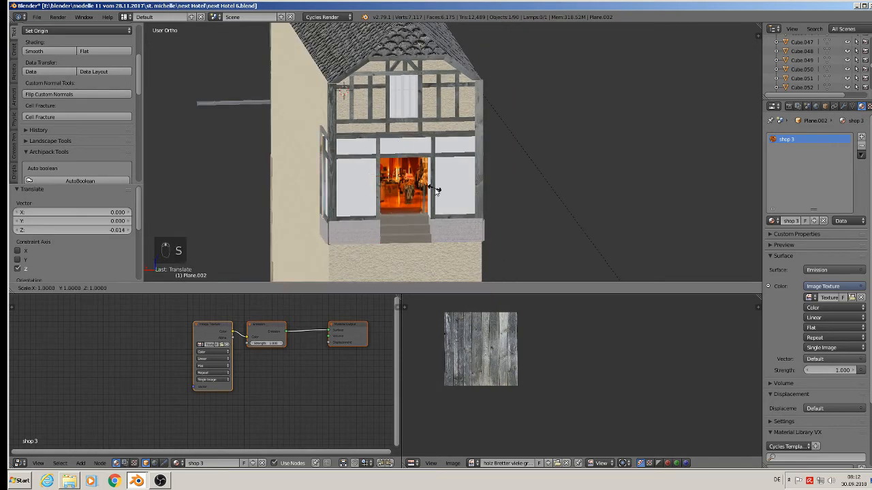
pyautogui.press('x')
pyautogui.click(436, 191)
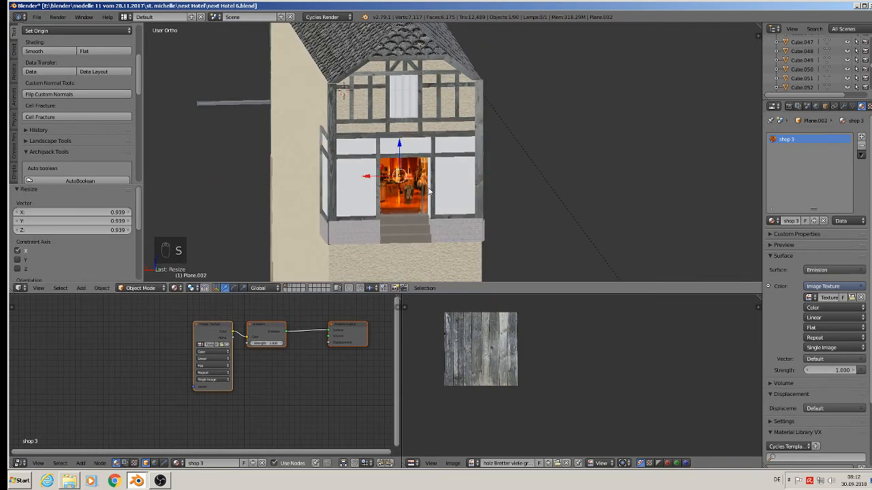
pyautogui.moveTo(435, 191); pyautogui.dragTo(418, 193, button='middle')
pyautogui.press('Tab')
pyautogui.press('Tab')
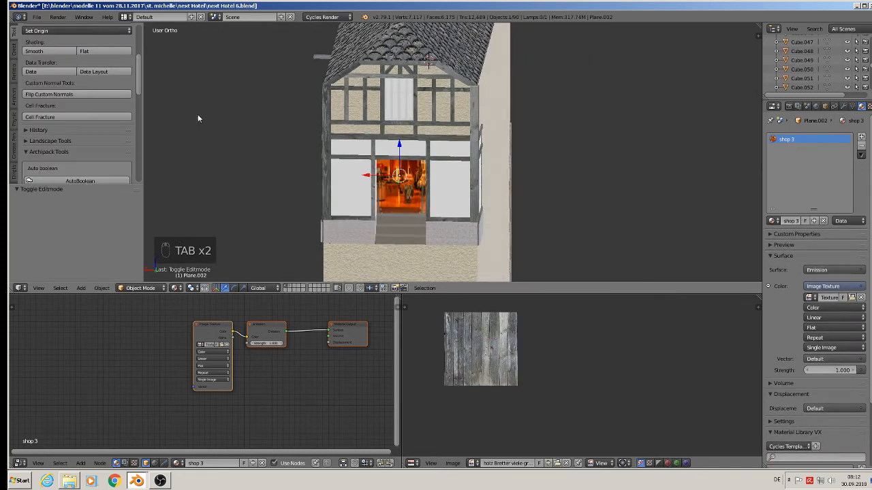
pyautogui.click(37, 17)
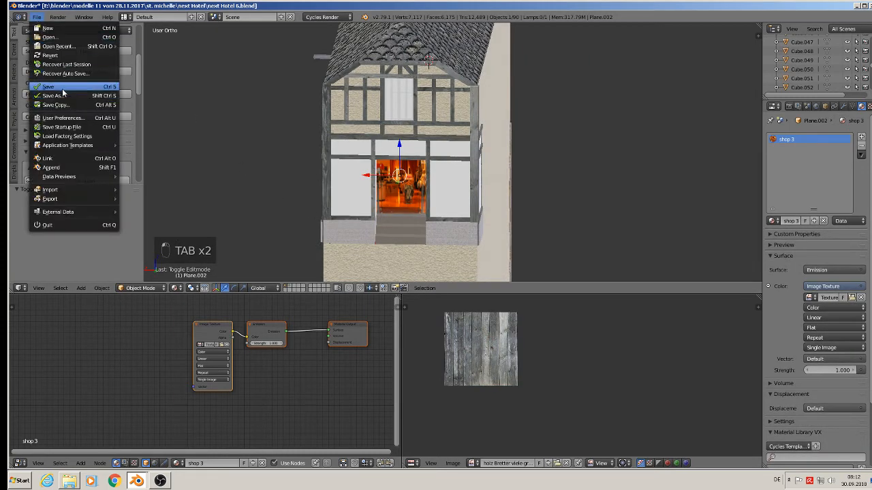
pyautogui.click(59, 87)
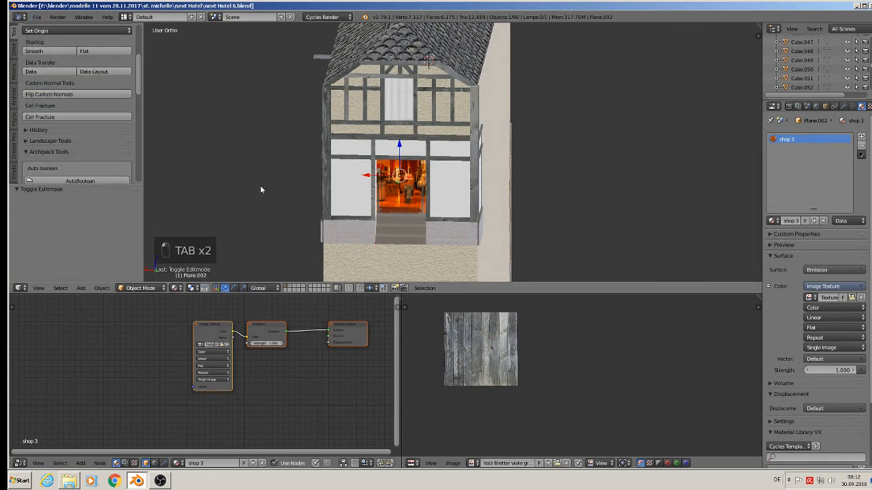
# Step: Preview the shop window in rendered viewport shading, then return to material shading
pyautogui.click(175, 288)
pyautogui.click(193, 227)
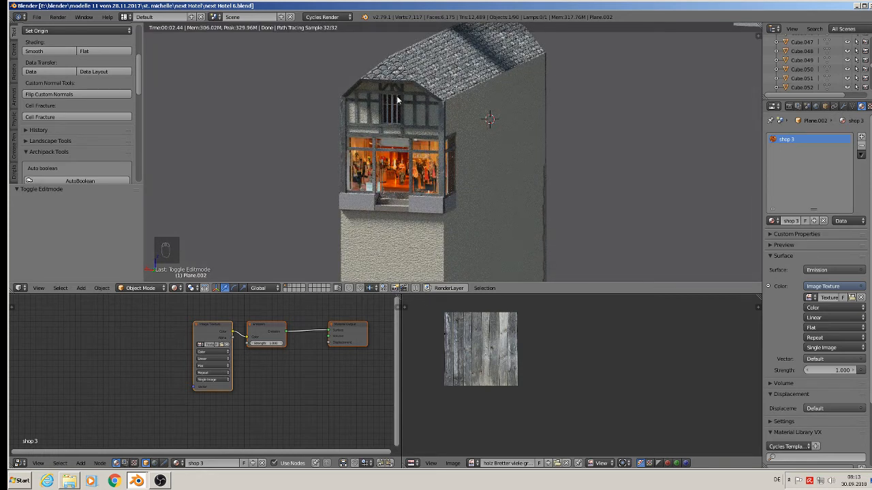
pyautogui.moveTo(430, 84); pyautogui.dragTo(399, 105, button='middle')
pyautogui.keyDown('shift'); pyautogui.moveTo(306, 117); pyautogui.dragTo(488, 200, button='middle'); pyautogui.keyUp('shift')
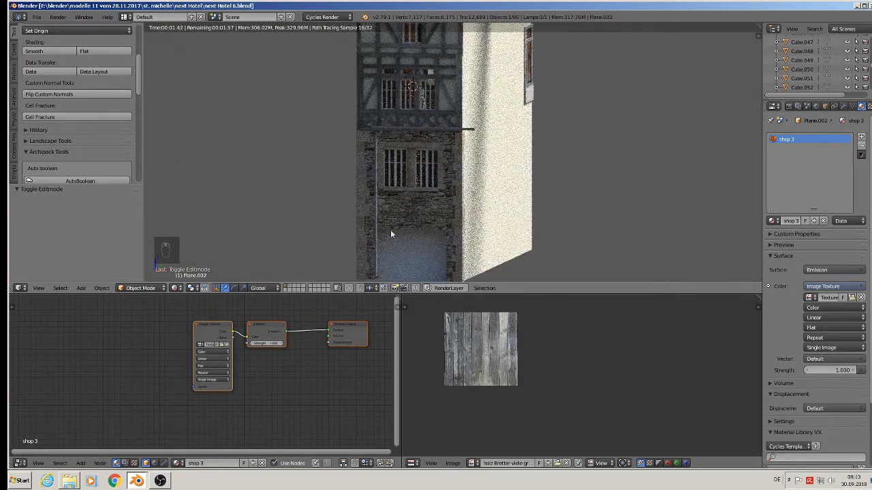
pyautogui.click(176, 288)
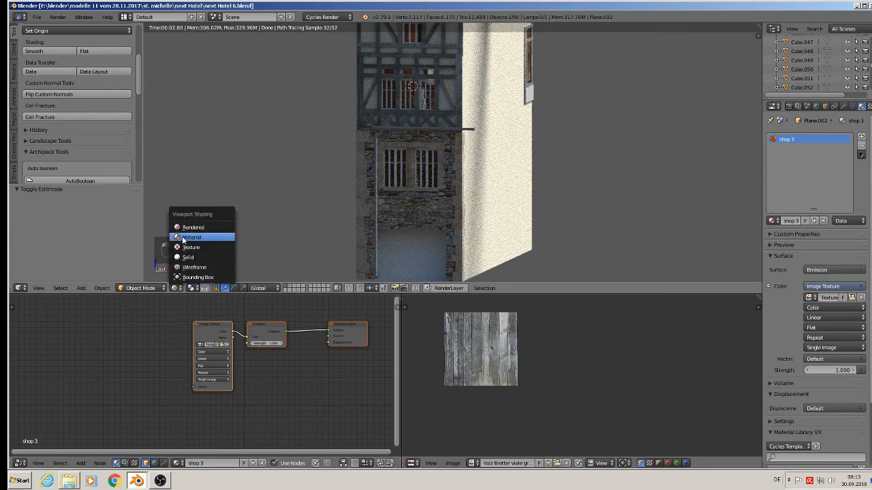
pyautogui.click(183, 240)
pyautogui.scroll(-4, 388, 208)
pyautogui.keyDown('shift'); pyautogui.moveTo(397, 212); pyautogui.dragTo(399, 175, button='middle'); pyautogui.keyUp('shift')
pyautogui.keyDown('shift'); pyautogui.moveTo(422, 118); pyautogui.dragTo(467, 92, button='middle'); pyautogui.keyUp('shift')
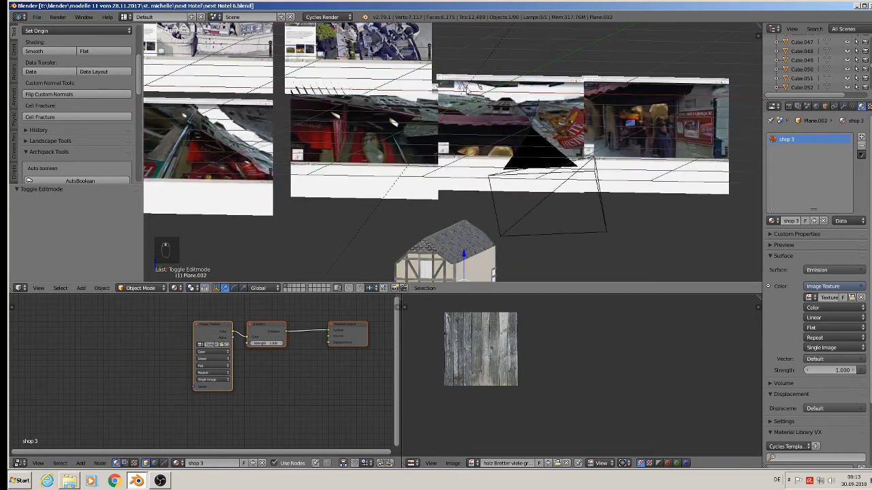
# Step: In front orthographic view, add a new plane mesh at the shop front
pyautogui.press('KP_1')
pyautogui.scroll(-2, 510, 171)
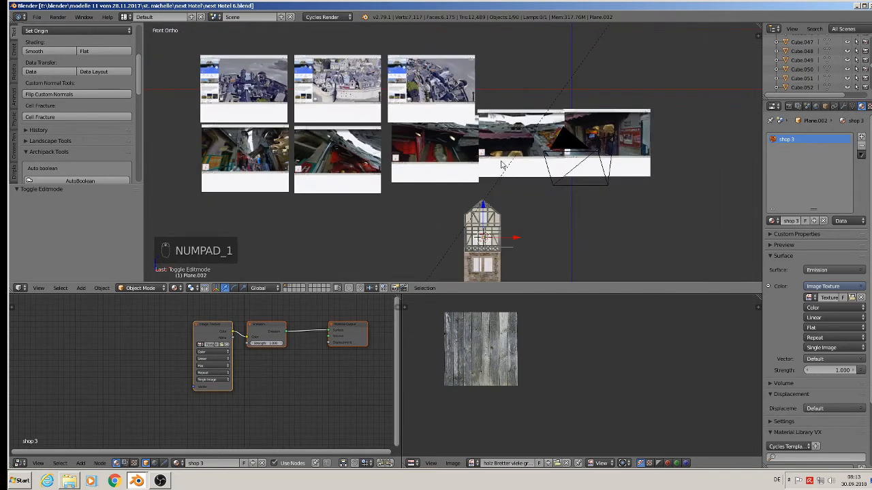
pyautogui.scroll(2, 501, 164)
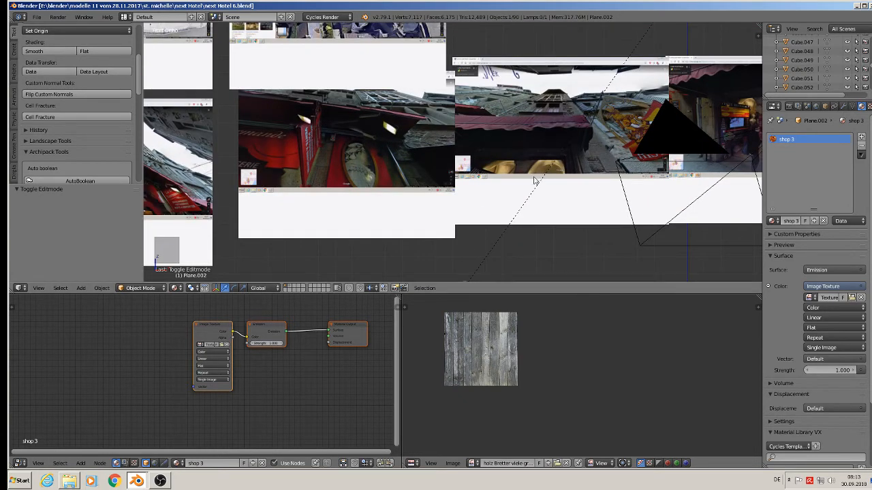
pyautogui.keyDown('shift'); pyautogui.moveTo(536, 182); pyautogui.dragTo(470, 80, button='middle'); pyautogui.keyUp('shift')
pyautogui.scroll(-3, 492, 254)
pyautogui.scroll(7, 432, 116)
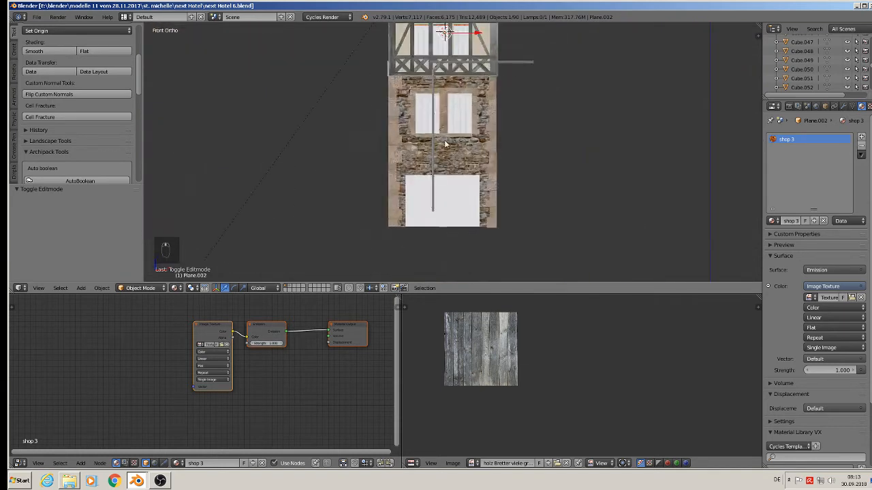
pyautogui.click(81, 288)
pyautogui.moveTo(100, 274)
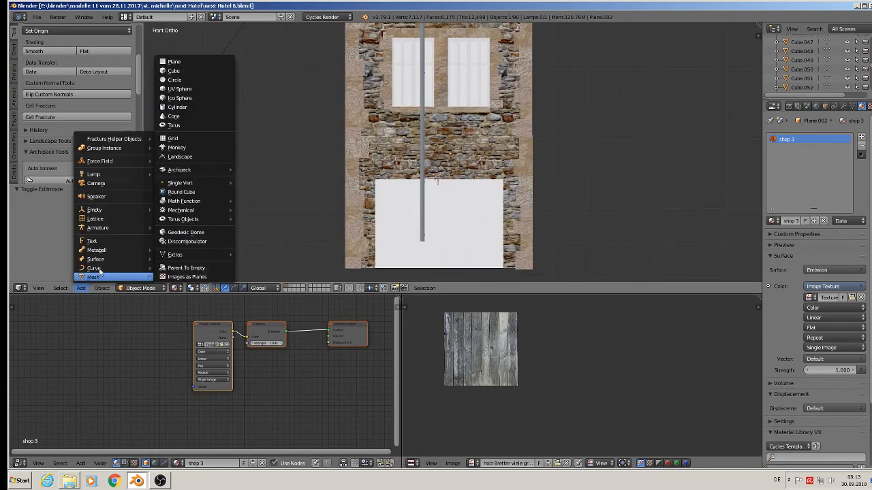
pyautogui.click(198, 61)
# Step: Scale the new plane to 0.187 and move it about 0.223 along the Y axis
pyautogui.press('s')
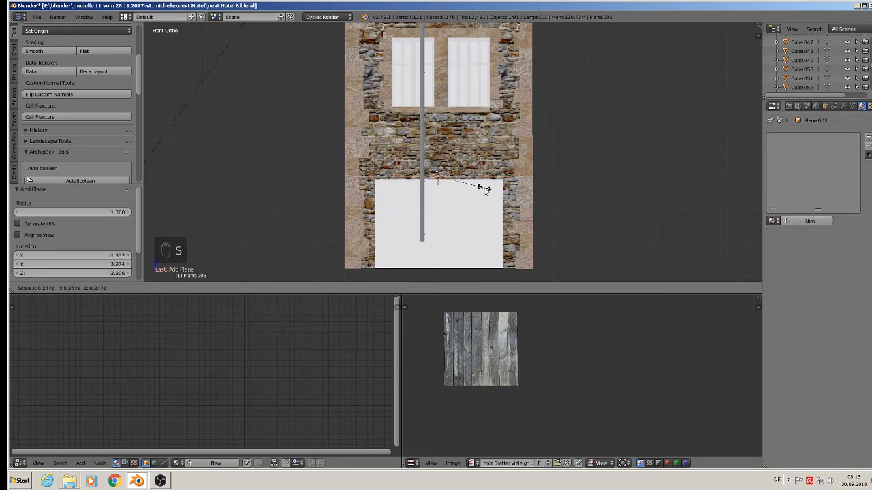
pyautogui.click(476, 182)
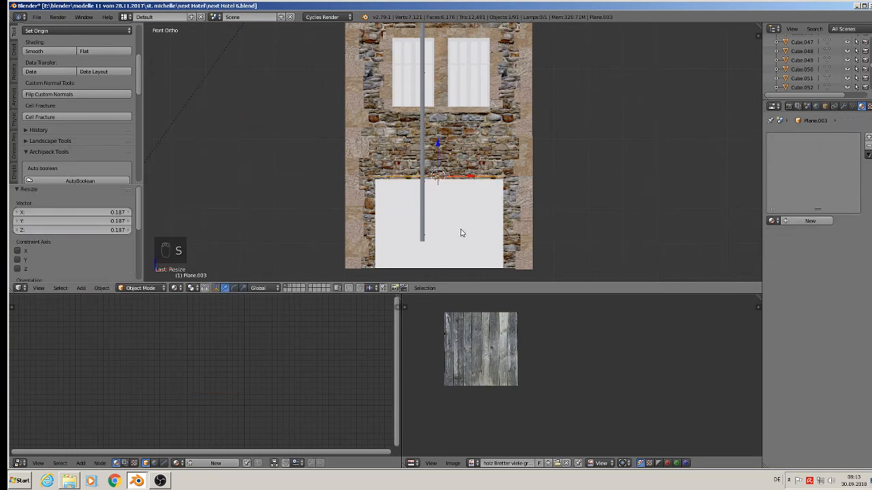
pyautogui.moveTo(462, 233); pyautogui.dragTo(396, 254, button='middle')
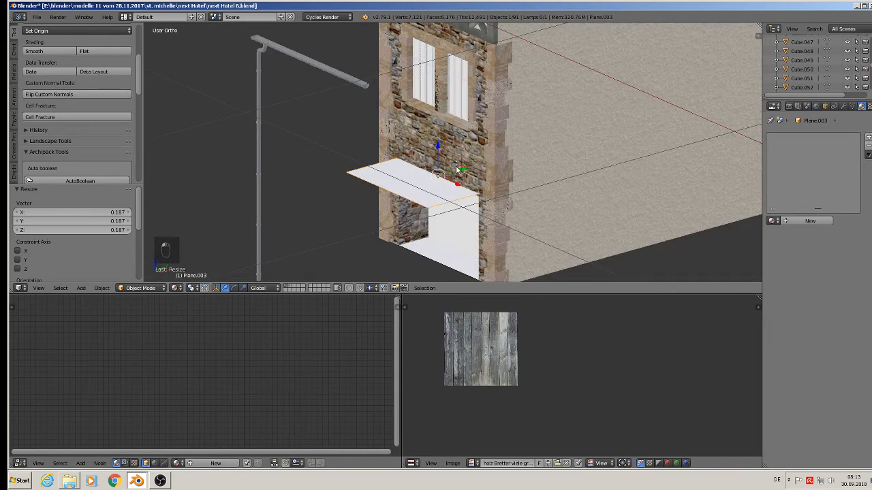
pyautogui.moveTo(458, 172); pyautogui.dragTo(399, 194)
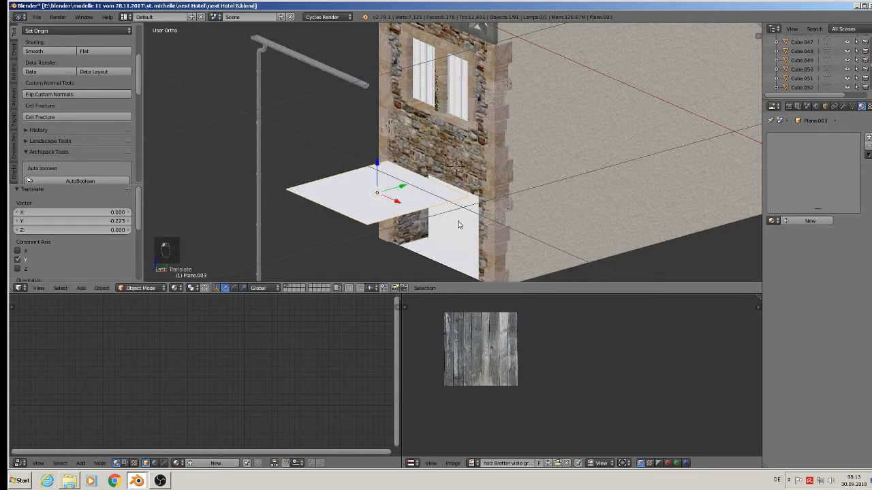
# Step: Scale the plane by about 0.562 and move it about 0.134 along Y toward the wall
pyautogui.press('s')
pyautogui.click(411, 232)
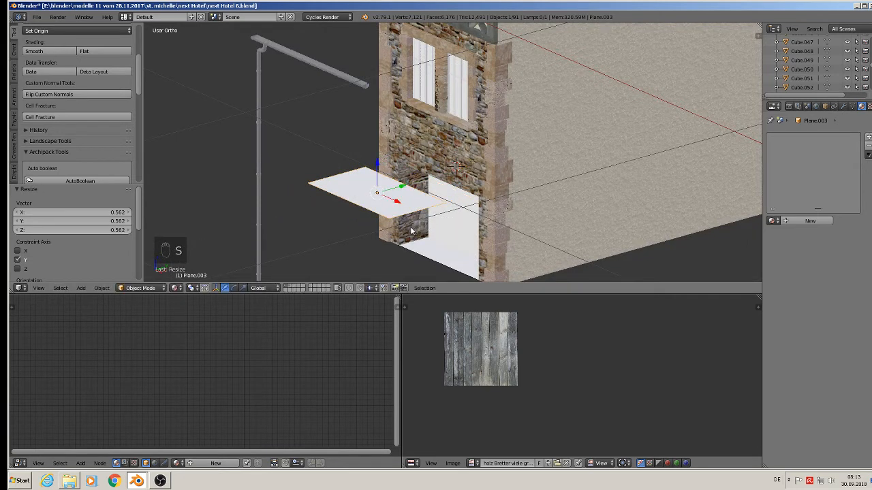
pyautogui.moveTo(403, 190); pyautogui.dragTo(430, 186)
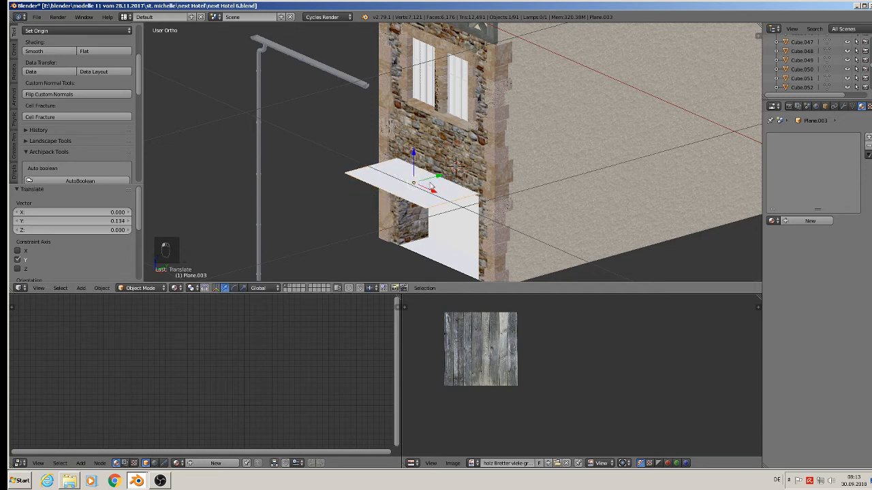
# Step: In side view, rotate the plane by -20.5° so it slopes like an awning over the shop window
pyautogui.moveTo(430, 183); pyautogui.dragTo(383, 159, button='middle')
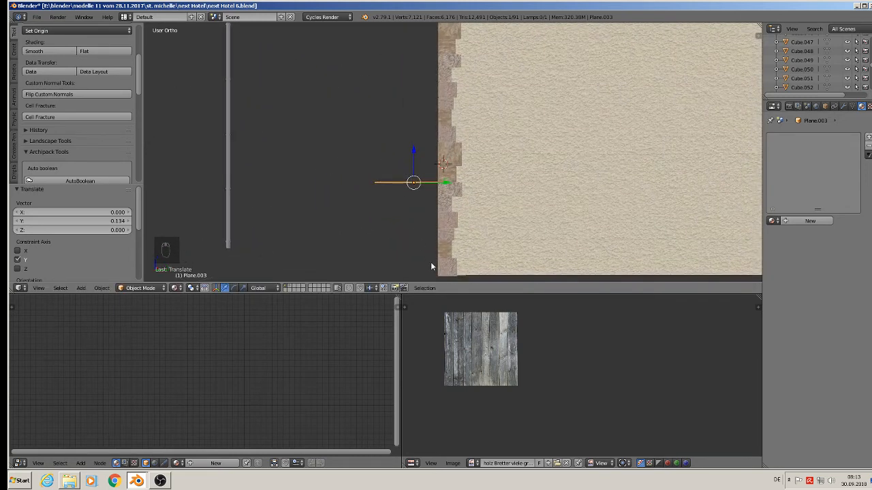
pyautogui.press('r')
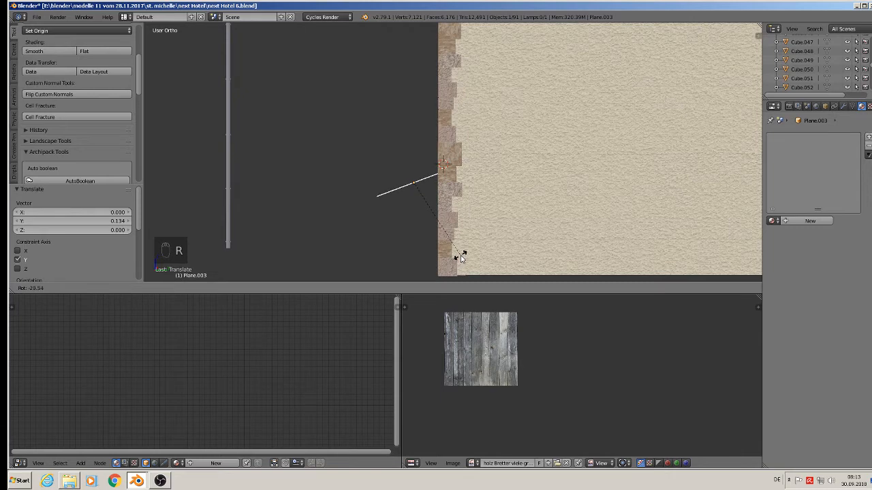
pyautogui.click(461, 256)
pyautogui.moveTo(440, 234); pyautogui.dragTo(460, 211, button='middle')
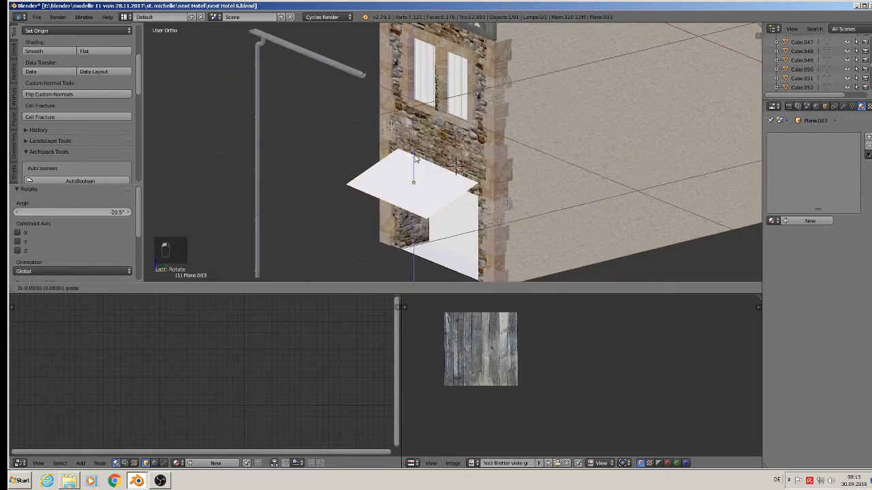
# Step: Move the awning plane about 0.003 along the X axis to center it over the shop
pyautogui.moveTo(417, 159); pyautogui.dragTo(417, 171)
pyautogui.moveTo(426, 169); pyautogui.dragTo(462, 204, button='middle')
pyautogui.moveTo(441, 202); pyautogui.dragTo(442, 205)
pyautogui.moveTo(444, 203); pyautogui.dragTo(502, 227, button='middle')
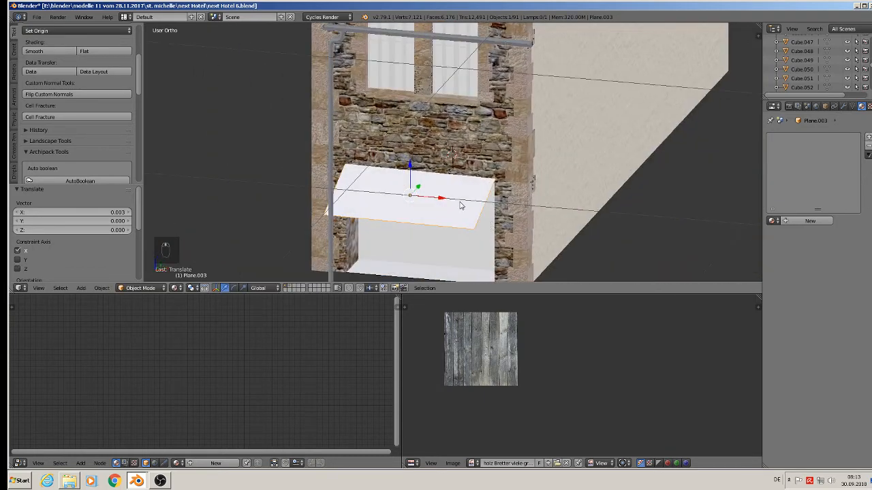
# Step: In top orthographic view, UV-map the awning plane with Project From View in edit mode
pyautogui.press('KP_1')
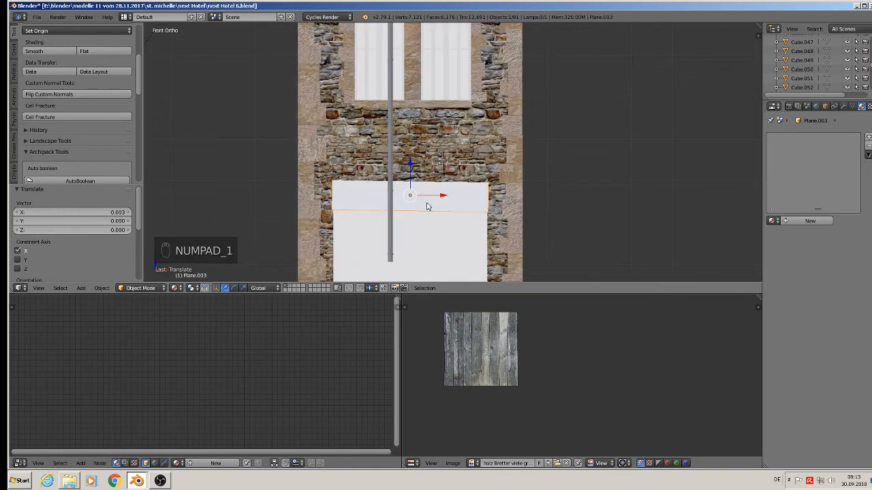
pyautogui.press('KP_7')
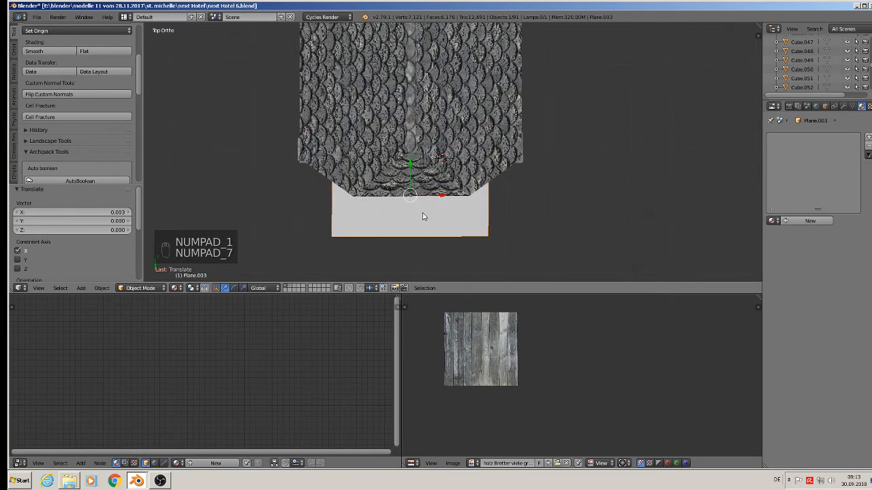
pyautogui.press('Tab')
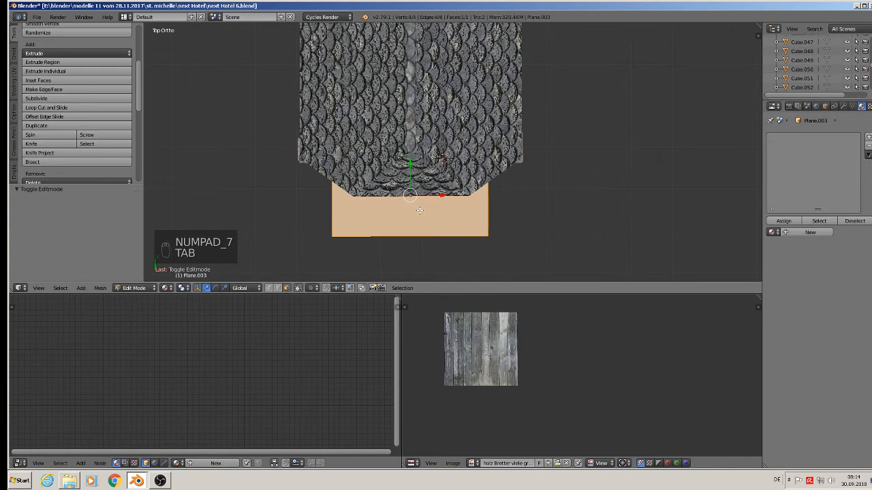
pyautogui.press('u')
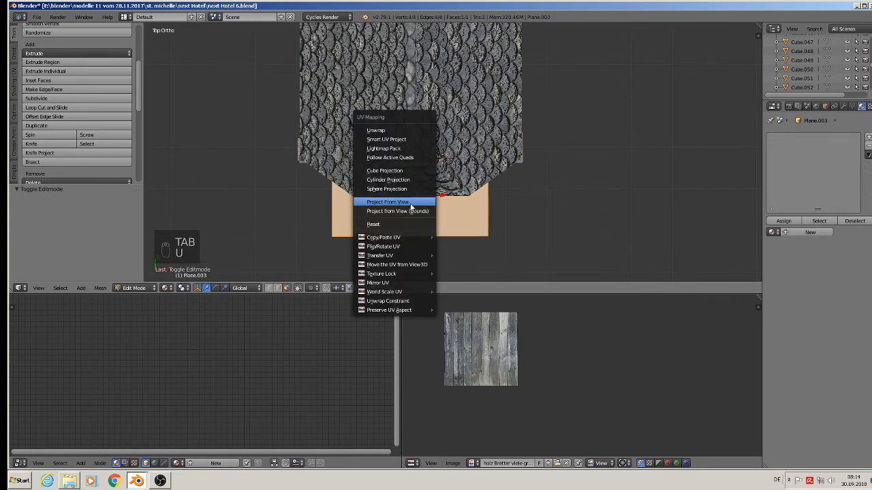
pyautogui.click(411, 205)
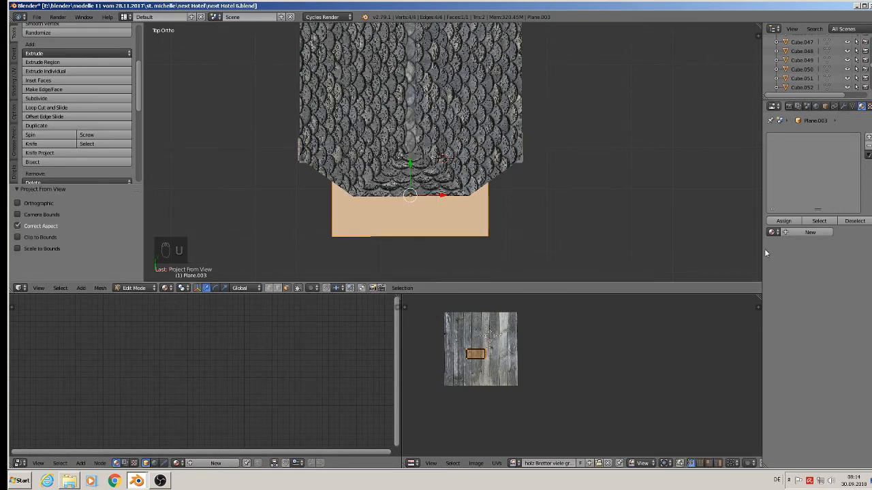
# Step: Create a new material named sunmat for the awning and set its surface to Principled BSDF
pyautogui.click(809, 233)
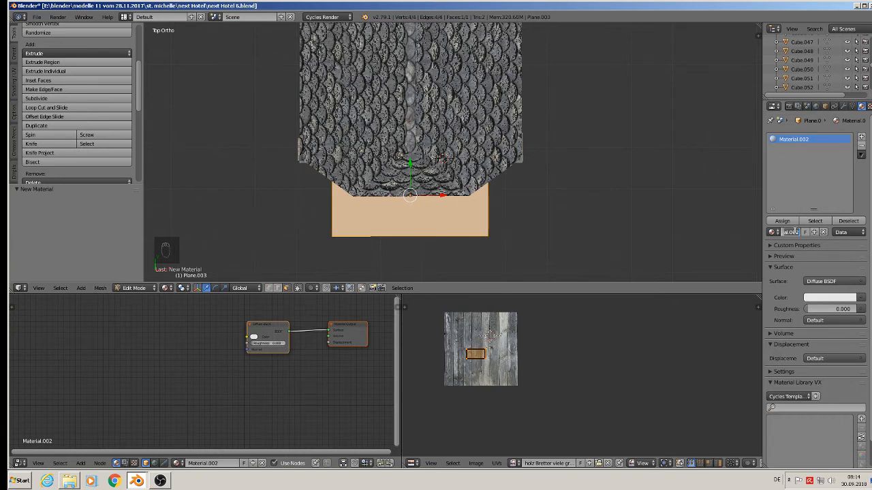
pyautogui.write('sa')
pyautogui.press('Return')
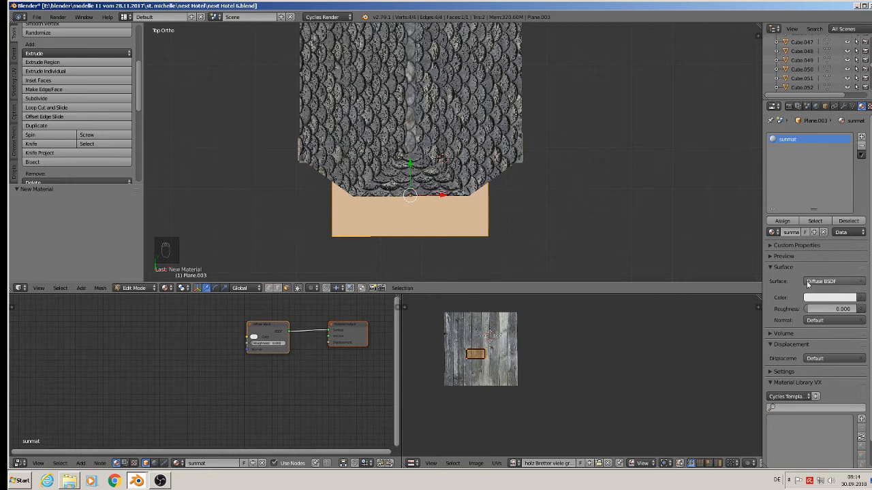
pyautogui.click(843, 288)
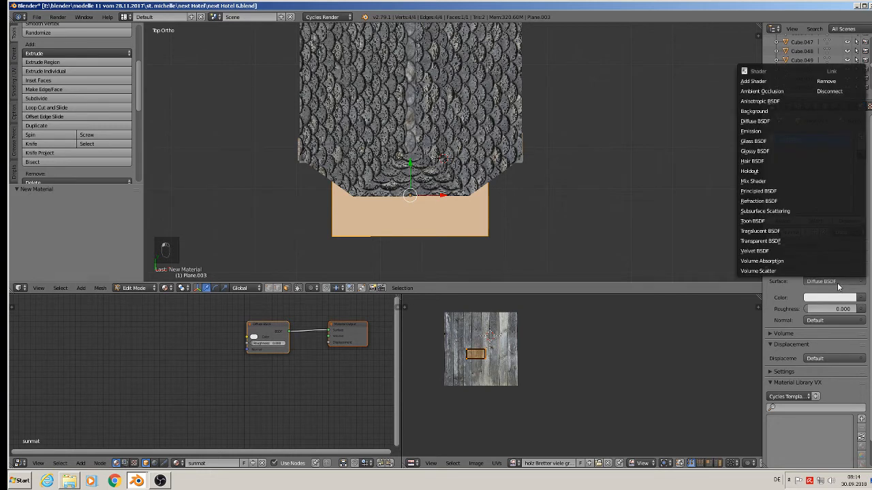
pyautogui.click(766, 189)
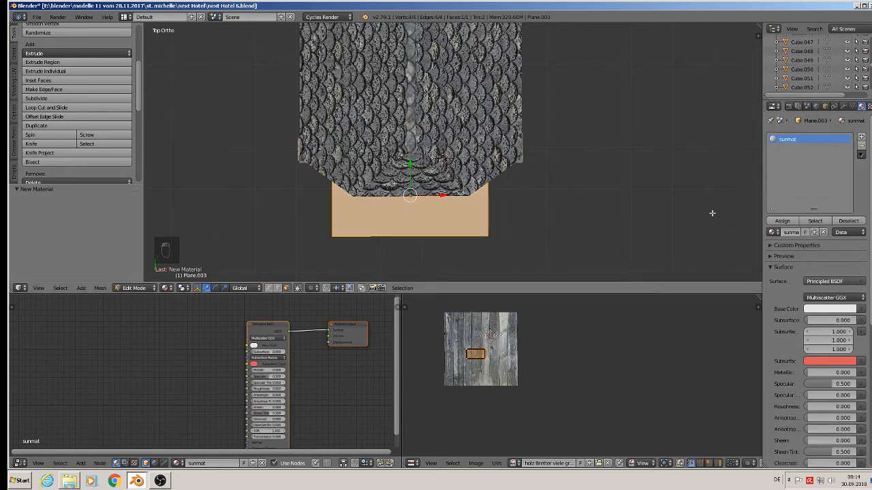
# Step: Switch to the file explorer and open the Stoffe folder in the commercial textures directory
pyautogui.click(857, 6)
pyautogui.click(858, 5)
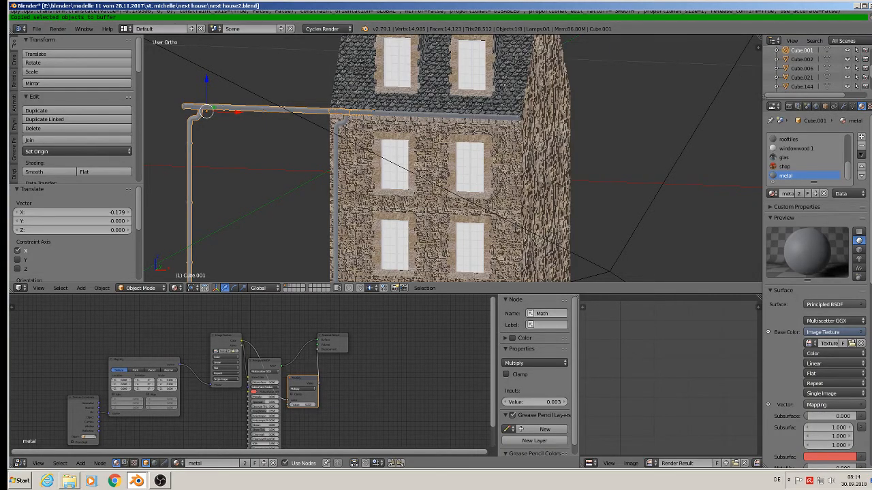
pyautogui.hotkey('ctrl', 'q')
pyautogui.click(446, 267)
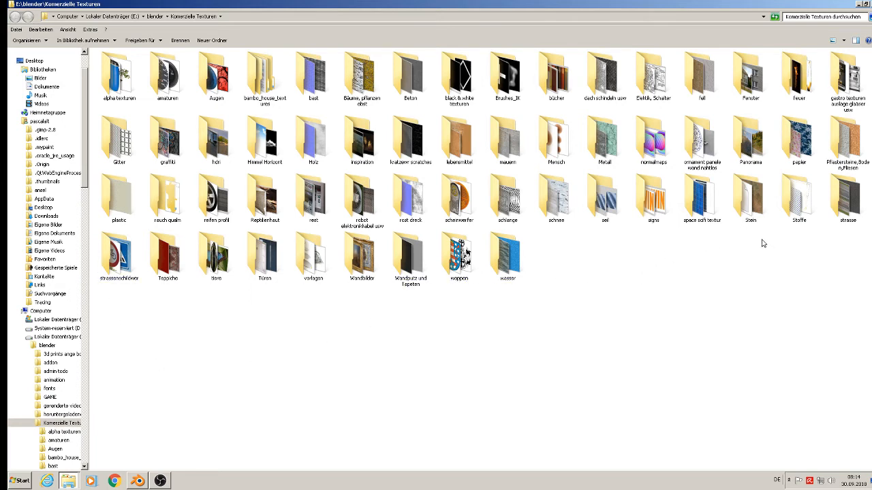
pyautogui.doubleClick(802, 202)
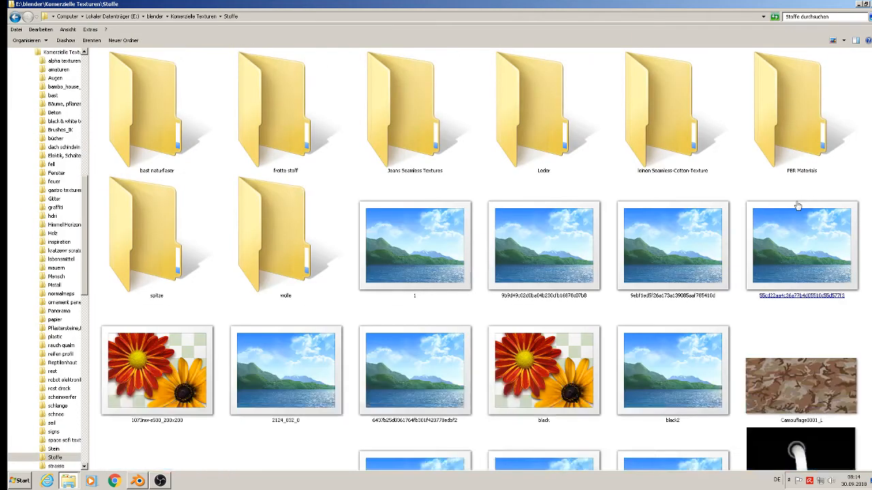
# Step: Browse the fabric texture thumbnails and open FabricPlain0015_M in the photo viewer
pyautogui.click(603, 242)
pyautogui.click(615, 266)
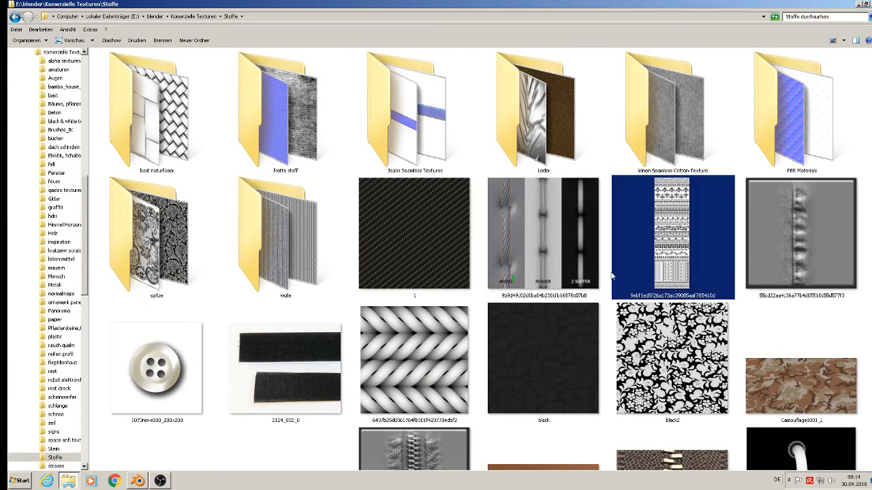
pyautogui.scroll(-5, 611, 280)
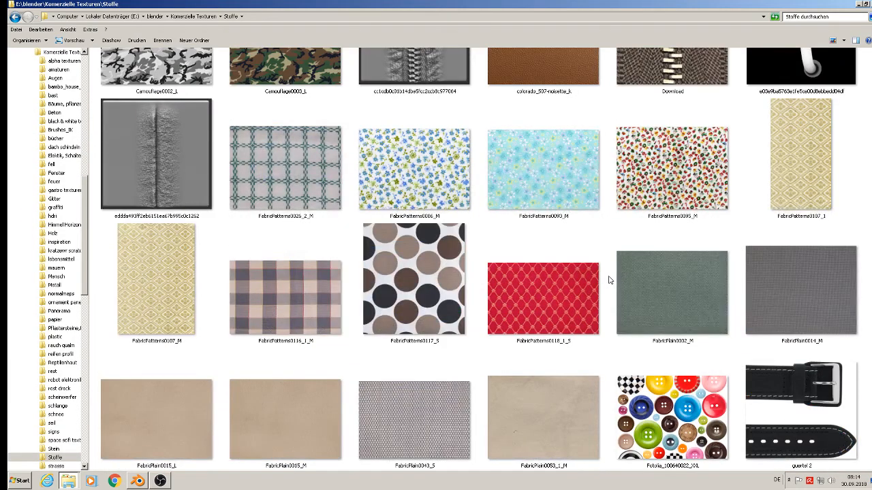
pyautogui.scroll(-5, 609, 279)
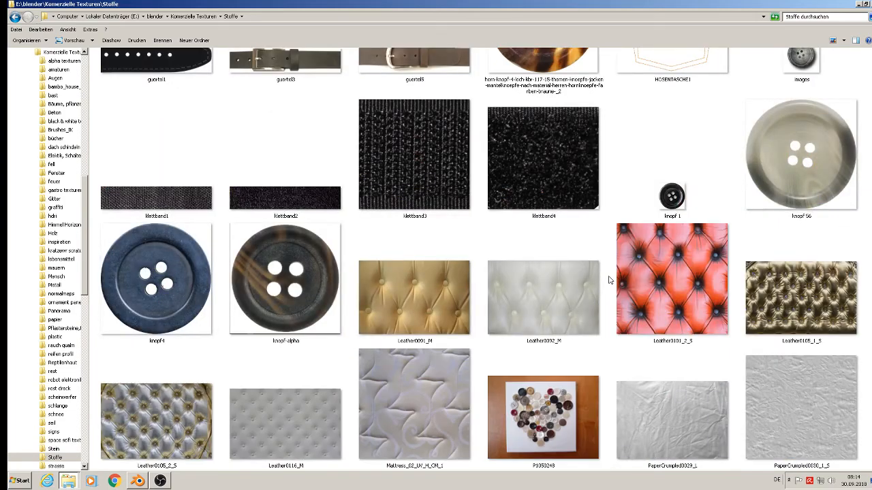
pyautogui.scroll(-5, 610, 279)
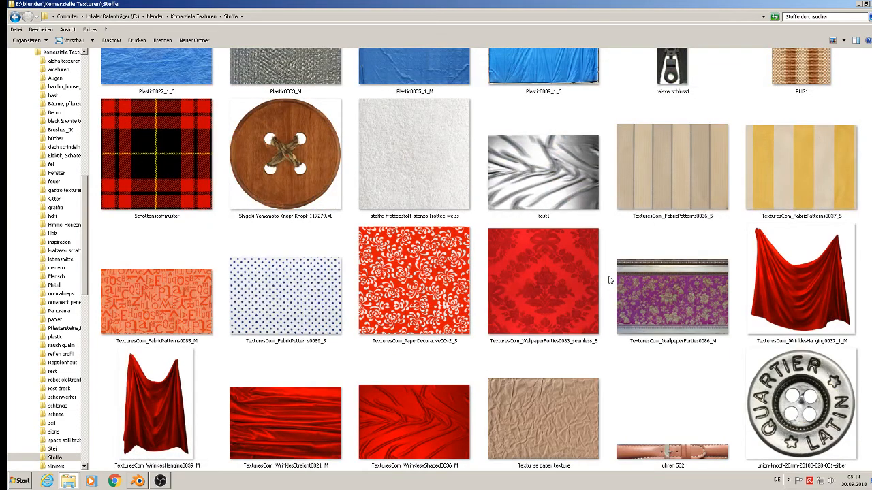
pyautogui.scroll(-3, 609, 279)
pyautogui.scroll(3, 609, 279)
pyautogui.scroll(-3, 610, 280)
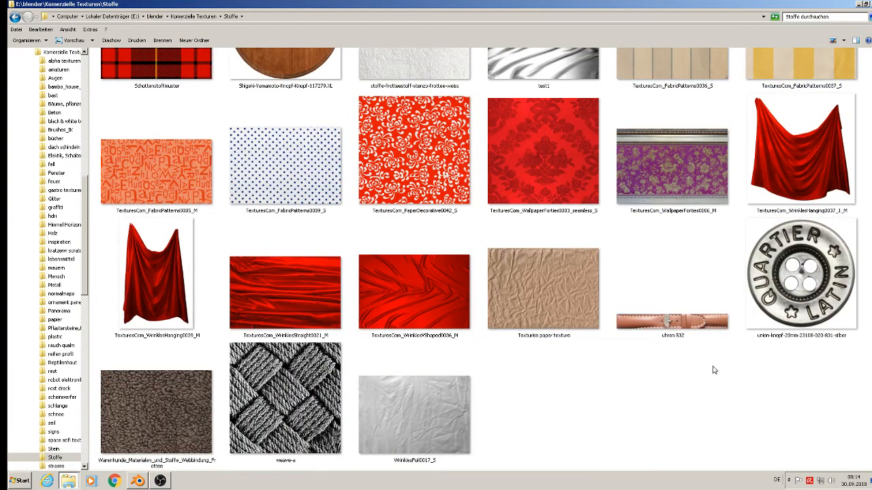
pyautogui.scroll(3, 713, 369)
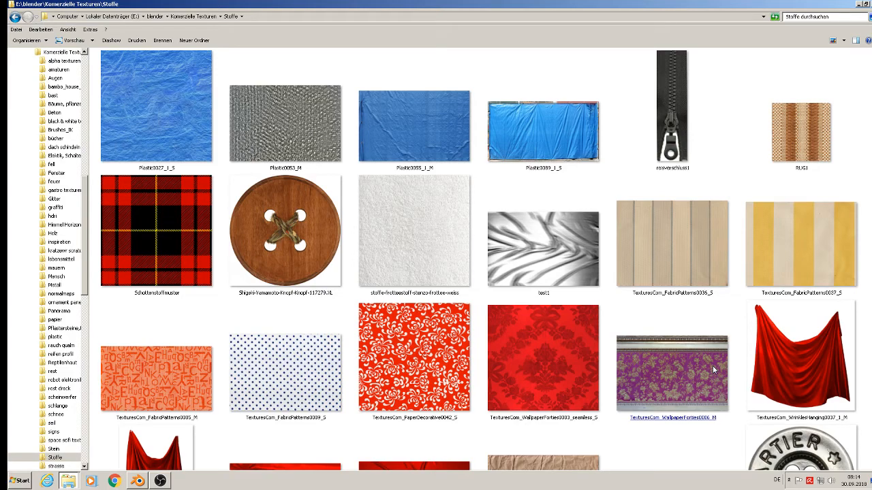
pyautogui.scroll(15, 712, 369)
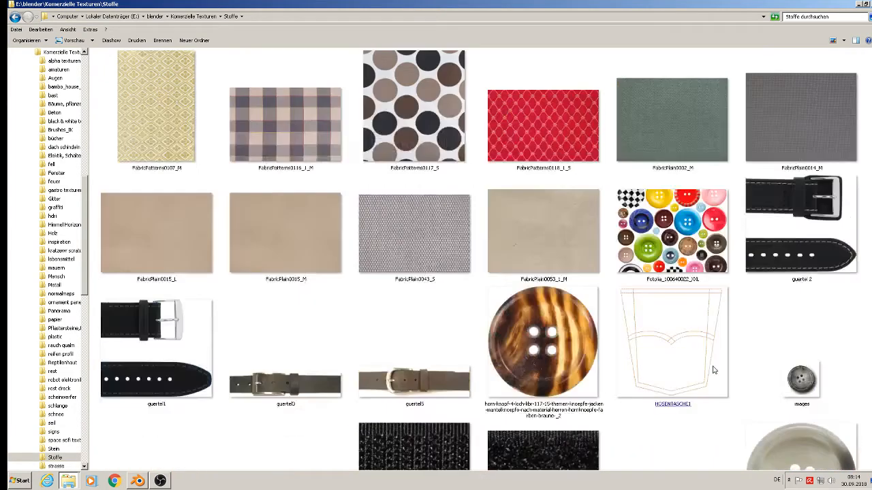
pyautogui.scroll(-3, 712, 369)
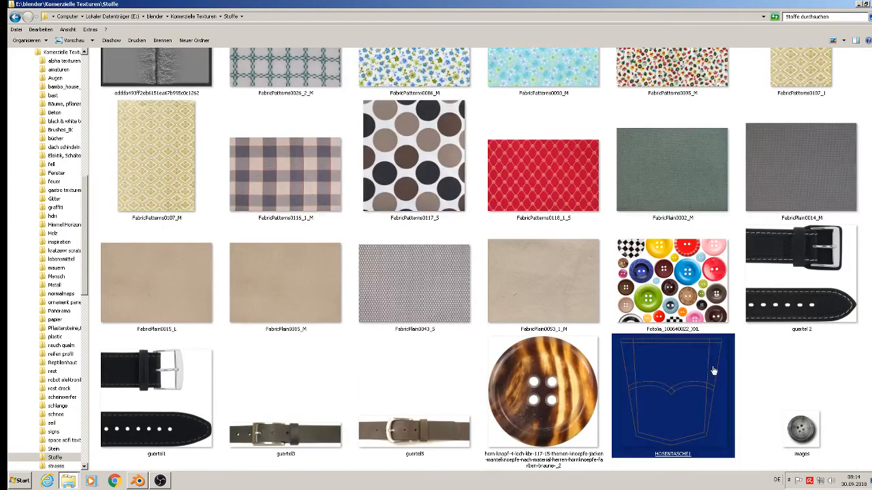
pyautogui.doubleClick(266, 300)
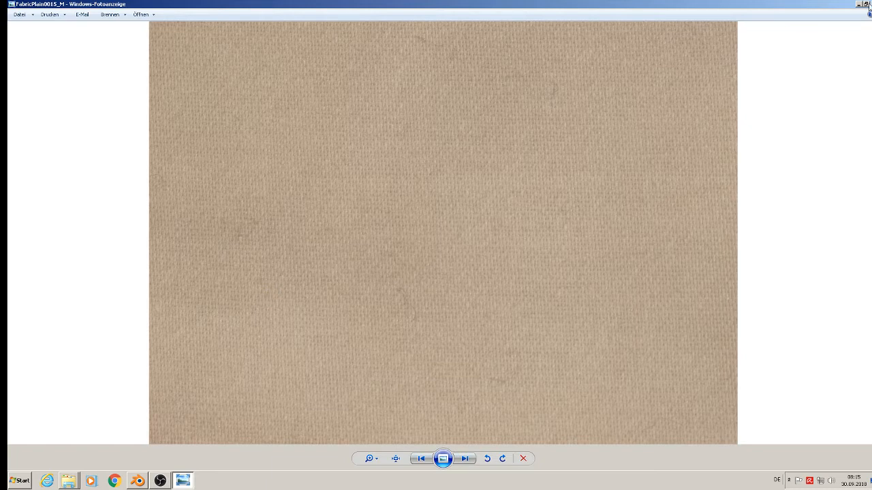
# Step: Close the photo viewer and open the leinen Seamless-Cotton-Texture folder among the fabric textures
pyautogui.press('Escape')
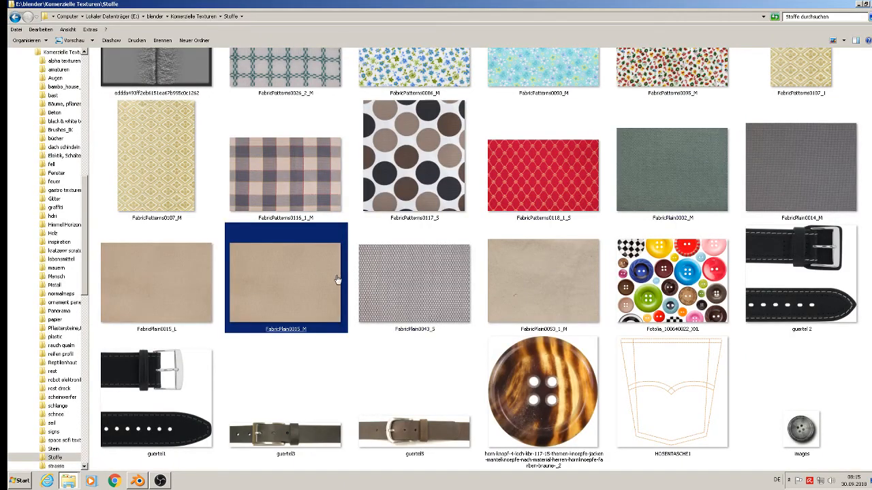
pyautogui.scroll(5, 336, 279)
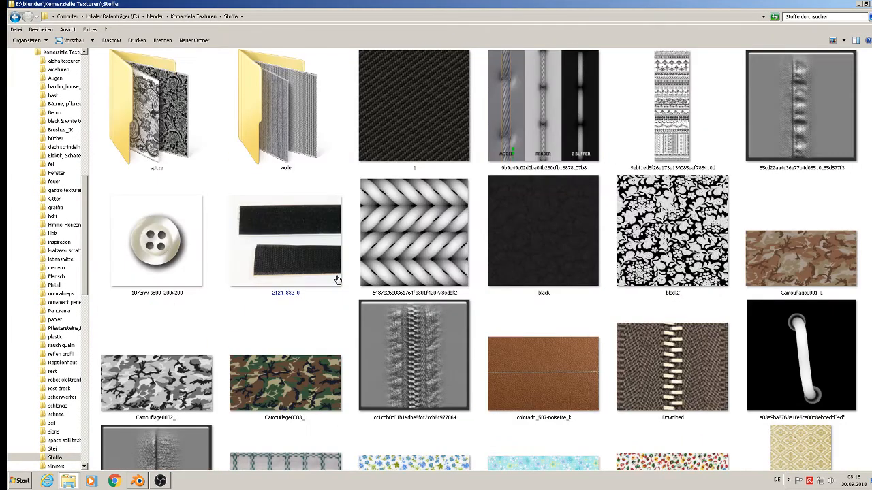
pyautogui.scroll(2, 258, 257)
pyautogui.click(257, 256)
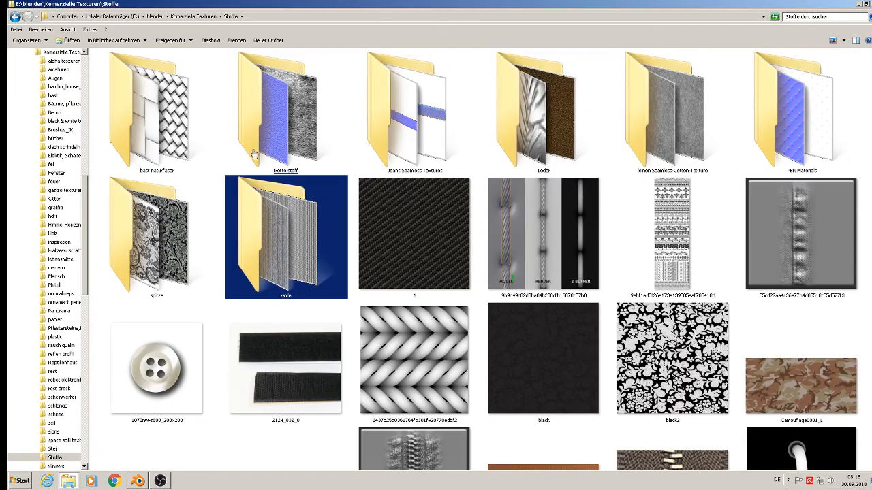
pyautogui.click(287, 149)
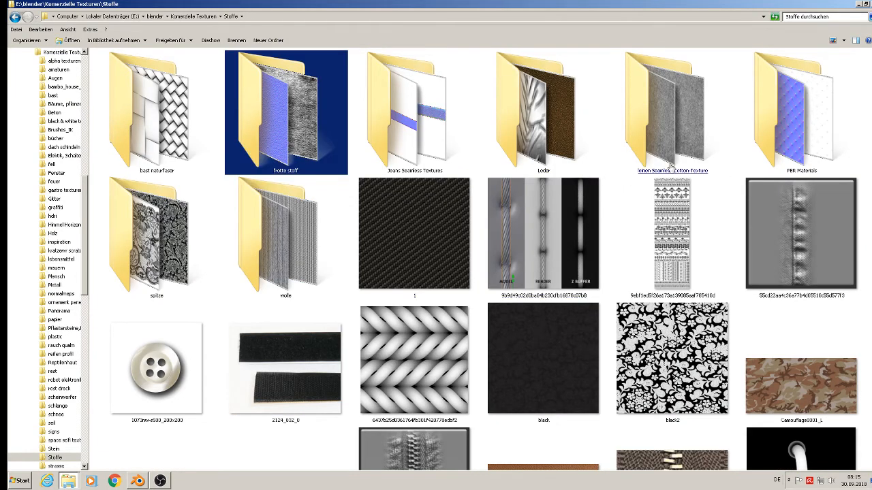
pyautogui.doubleClick(676, 166)
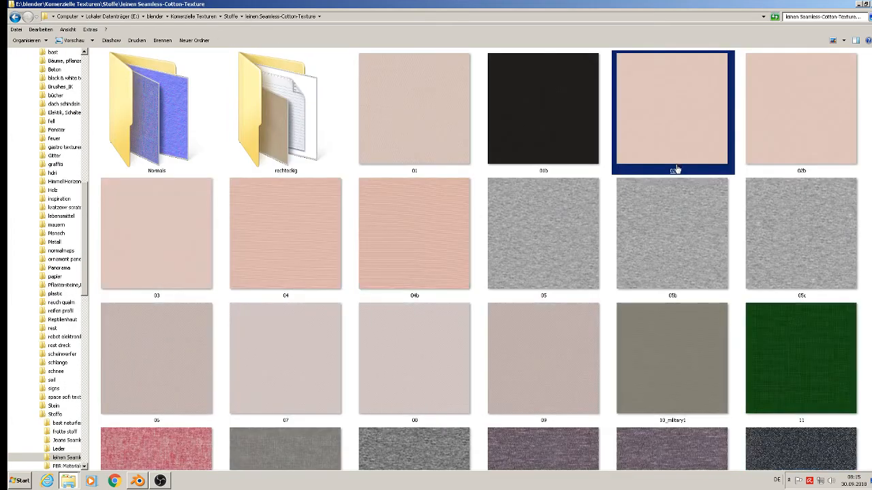
# Step: Preview the cotton textures 04b, 01 and 06 in the photo viewer to compare them
pyautogui.doubleClick(411, 228)
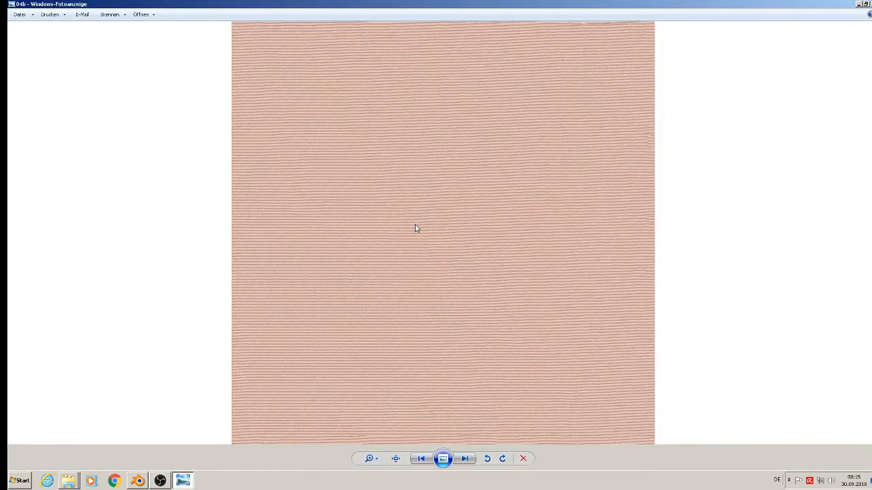
pyautogui.click(871, 4)
pyautogui.doubleClick(451, 97)
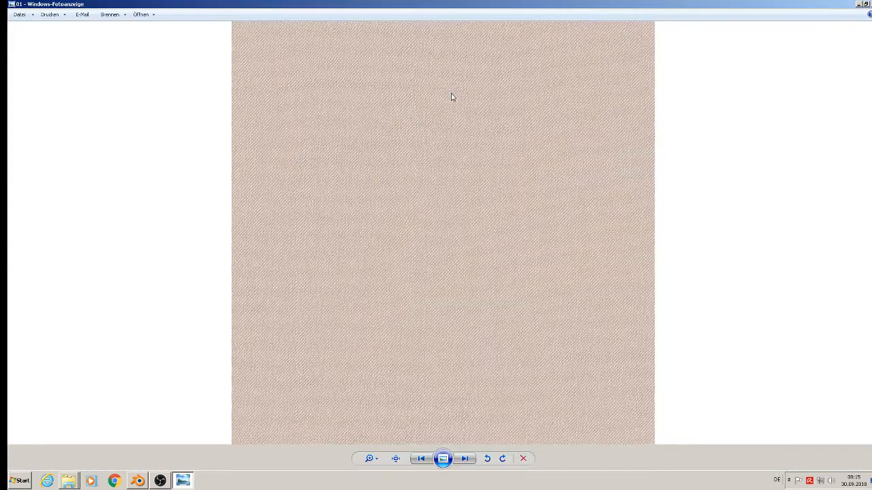
pyautogui.click(866, 4)
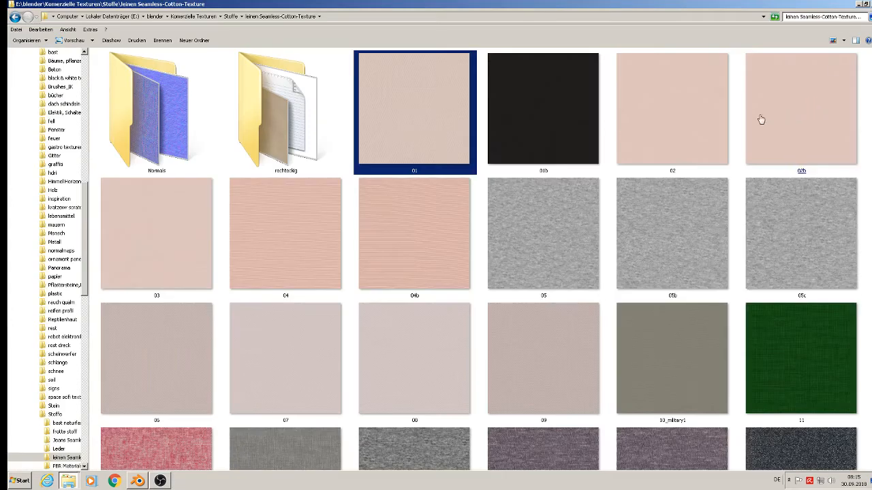
pyautogui.scroll(-3, 777, 313)
pyautogui.scroll(-2, 777, 314)
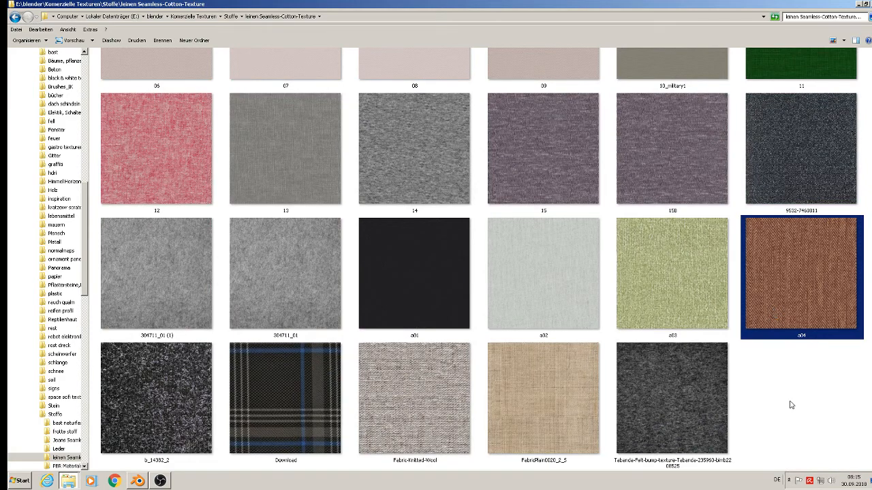
pyautogui.scroll(3, 788, 406)
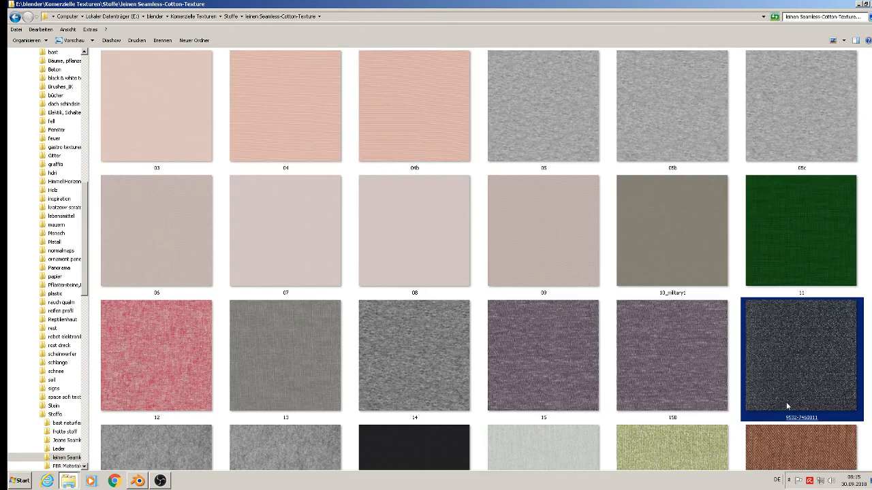
pyautogui.doubleClick(137, 233)
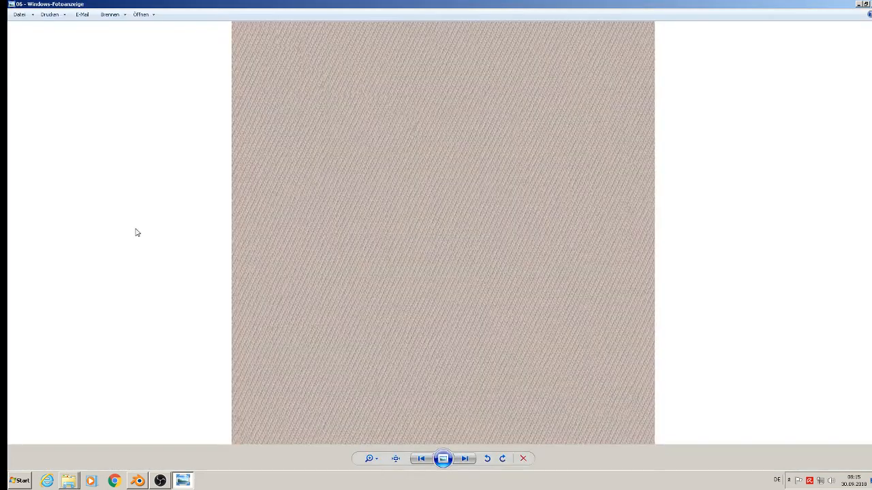
pyautogui.hotkey('alt', 'F4')
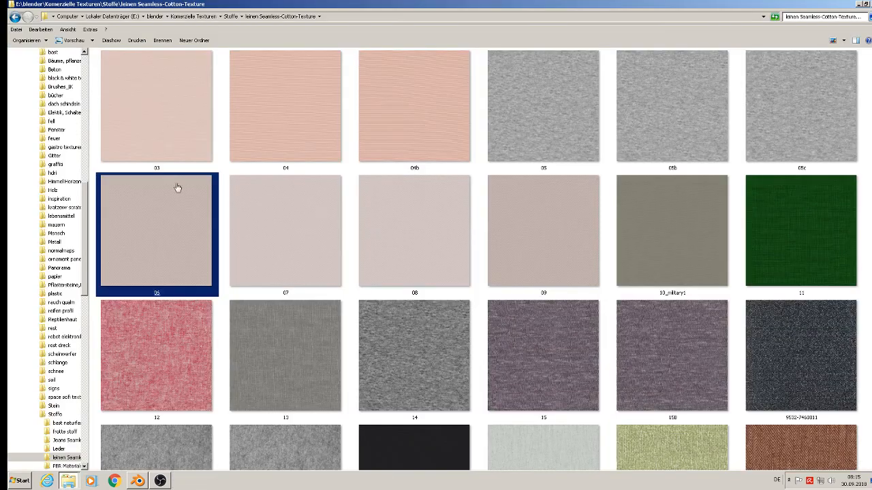
# Step: Copy texture 06 and paste it into the textur folder of the st. michelle project
pyautogui.rightClick(156, 232)
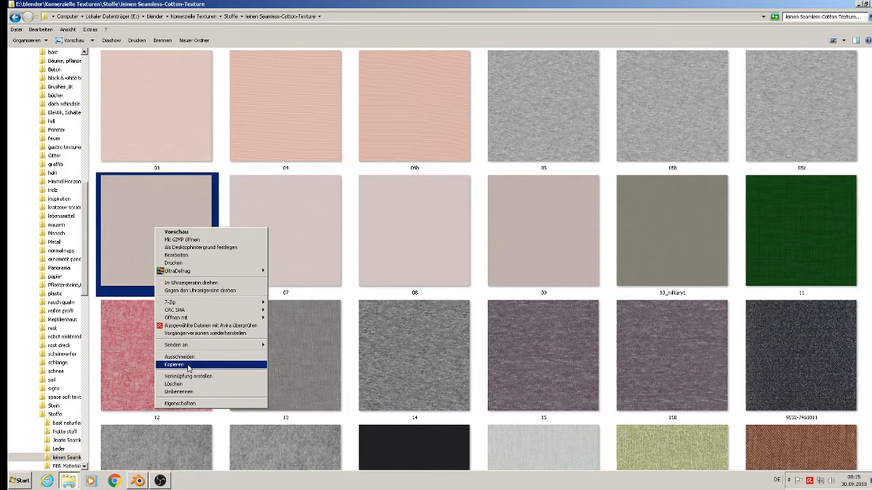
pyautogui.click(189, 368)
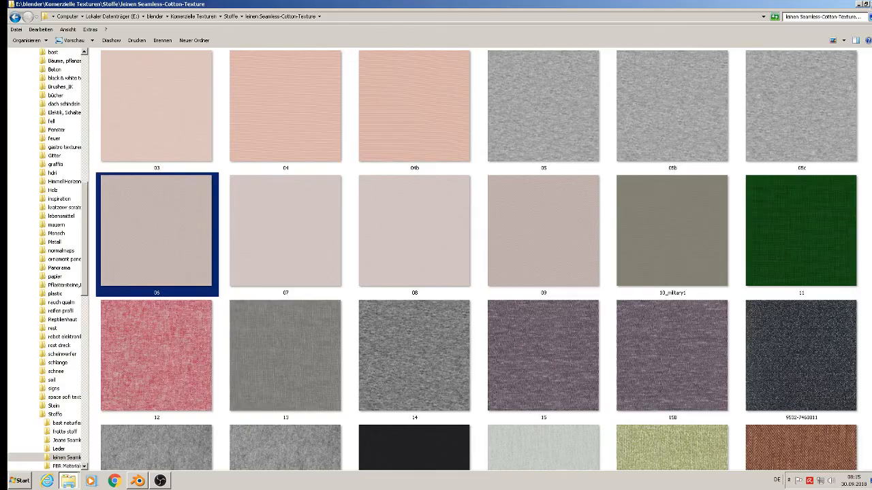
pyautogui.press('super+d')
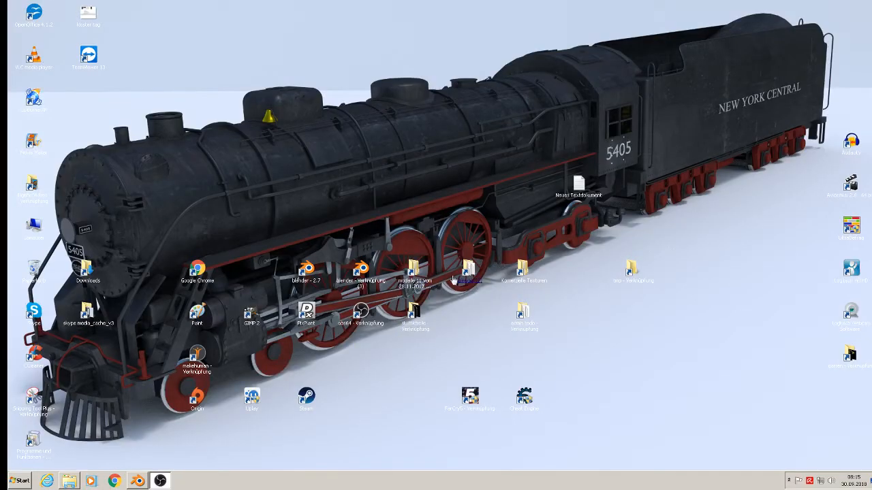
pyautogui.doubleClick(412, 325)
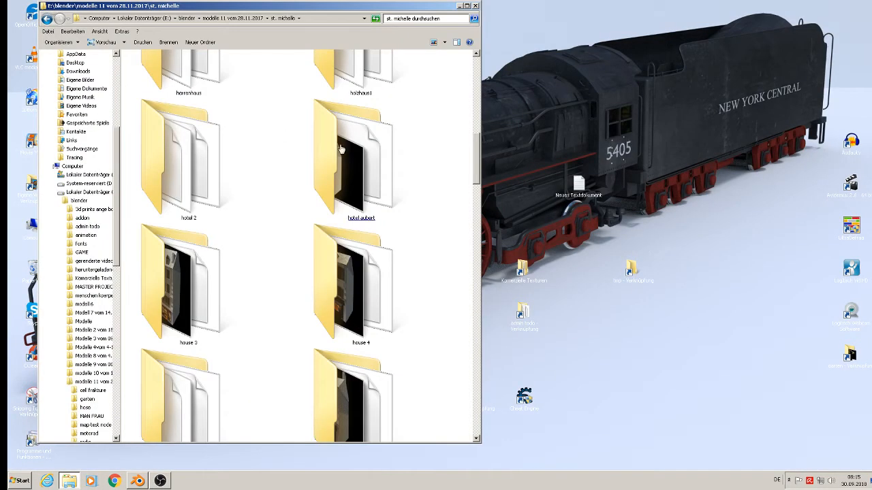
pyautogui.click(466, 5)
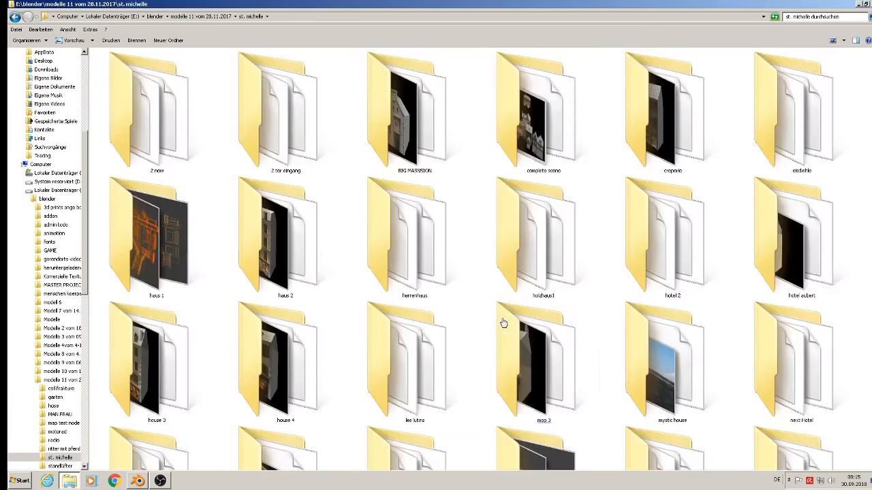
pyautogui.click(497, 321)
pyautogui.scroll(-3, 492, 320)
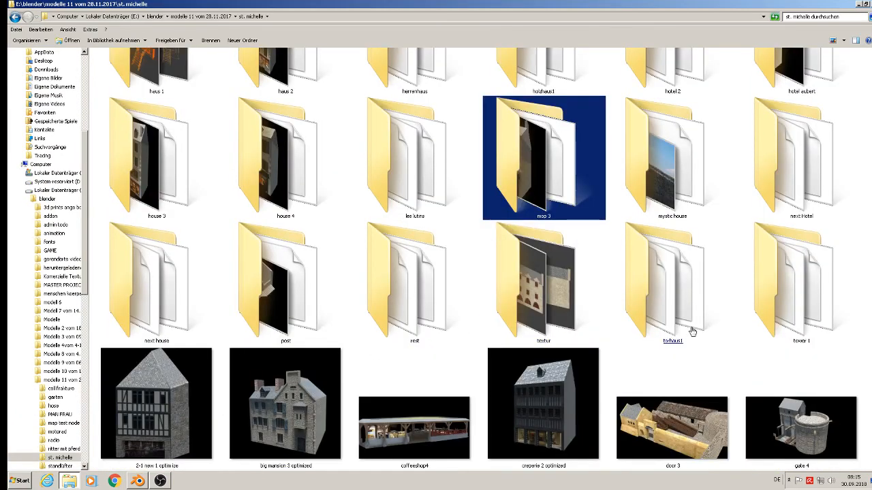
pyautogui.doubleClick(554, 328)
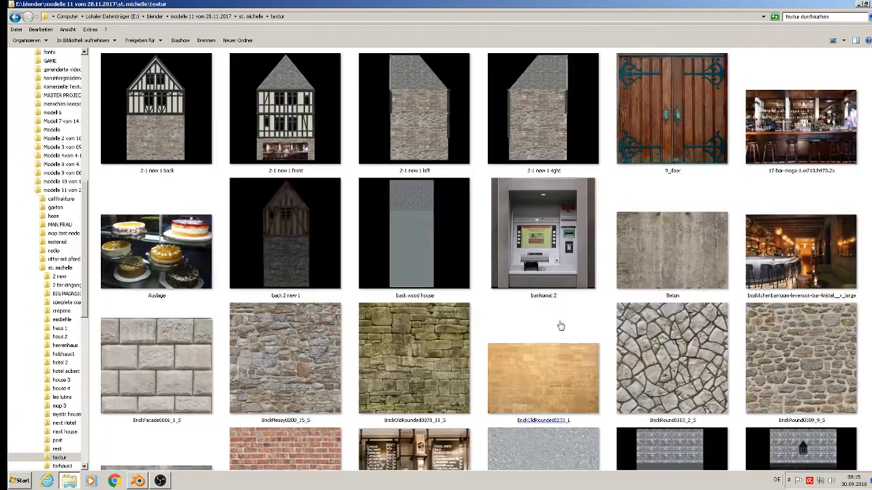
pyautogui.rightClick(869, 185)
pyautogui.click(849, 239)
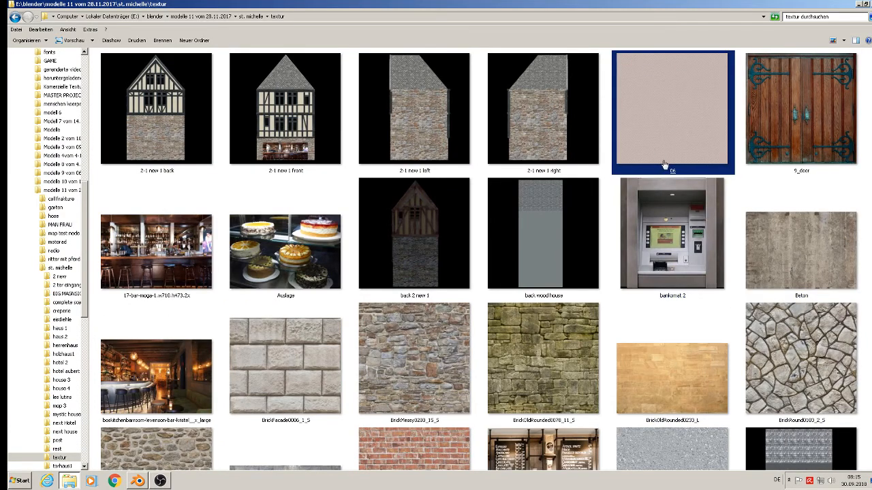
# Step: Set the sunmat roughness to about 0.83 and load 06.jpg from the textur folder as its base color image texture
pyautogui.click(137, 481)
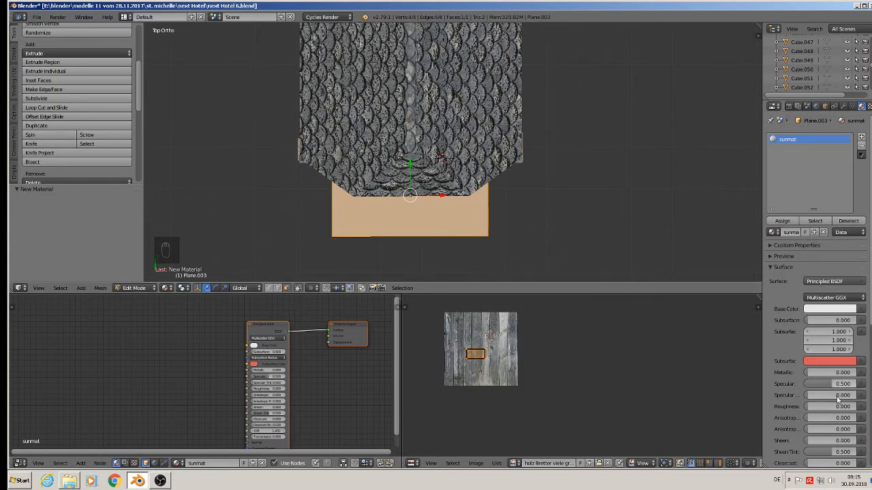
pyautogui.moveTo(827, 407); pyautogui.dragTo(856, 407)
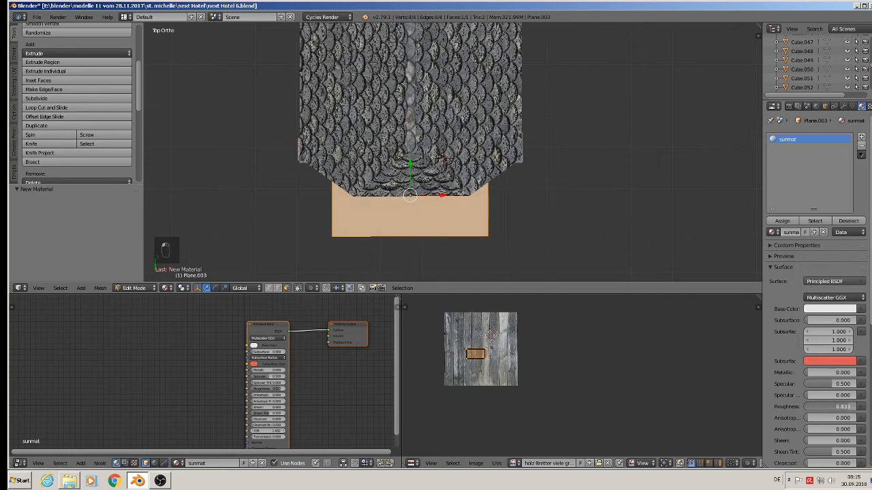
pyautogui.click(861, 309)
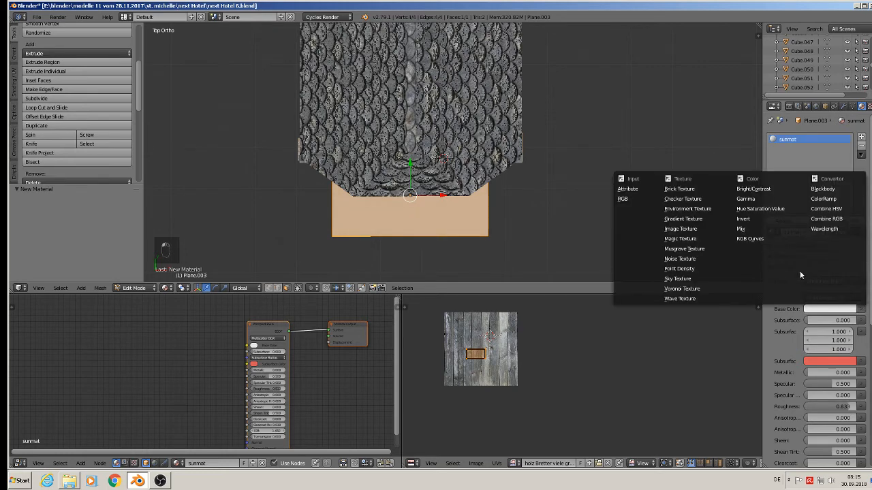
pyautogui.click(700, 229)
pyautogui.click(844, 320)
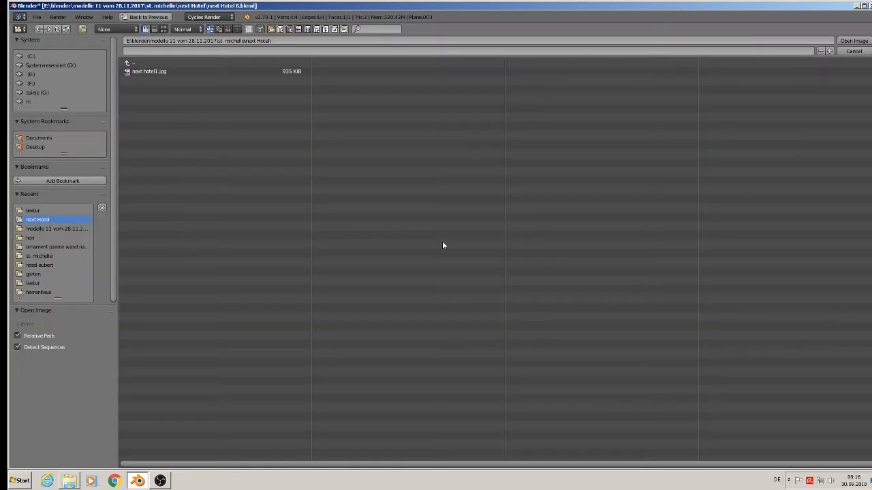
pyautogui.click(54, 210)
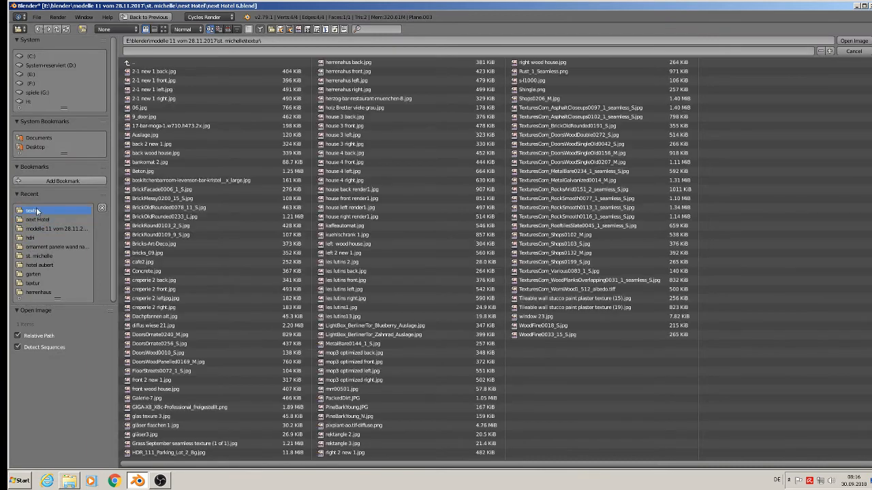
pyautogui.click(162, 29)
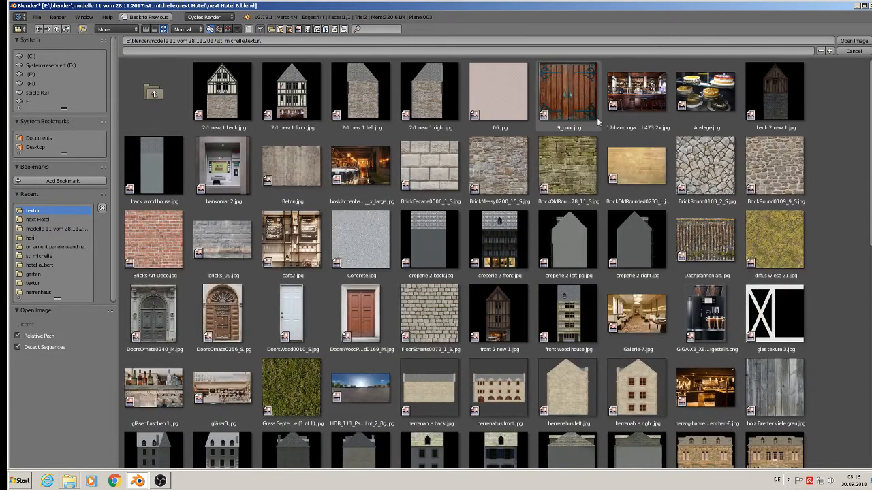
pyautogui.doubleClick(518, 100)
# Step: Scale the awning's UVs up about 8.9 times in the UV editor
pyautogui.scroll(3, 482, 216)
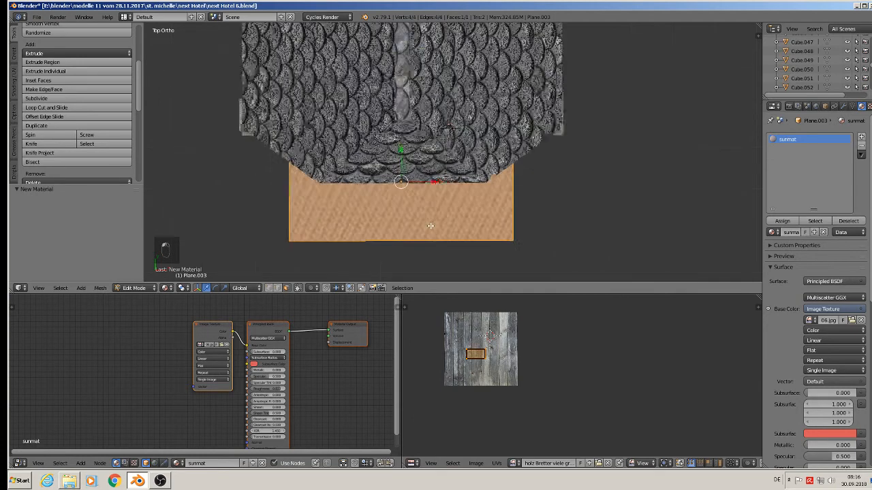
pyautogui.press('s')
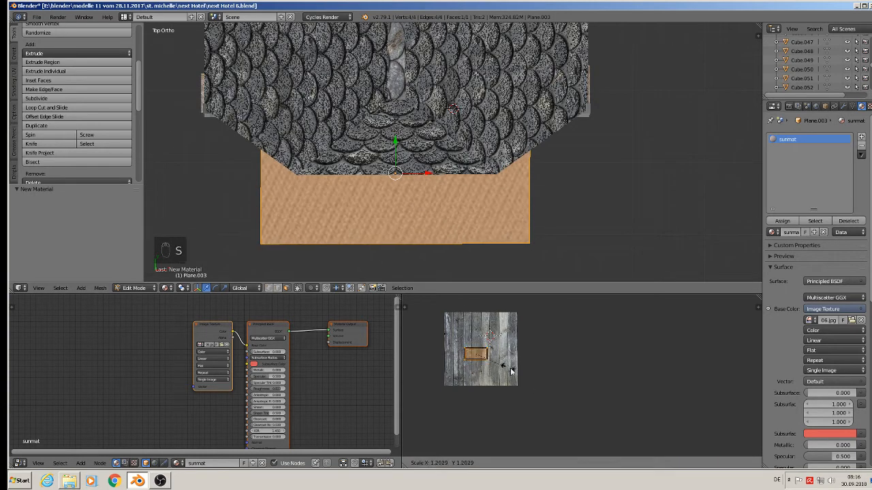
pyautogui.click(703, 429)
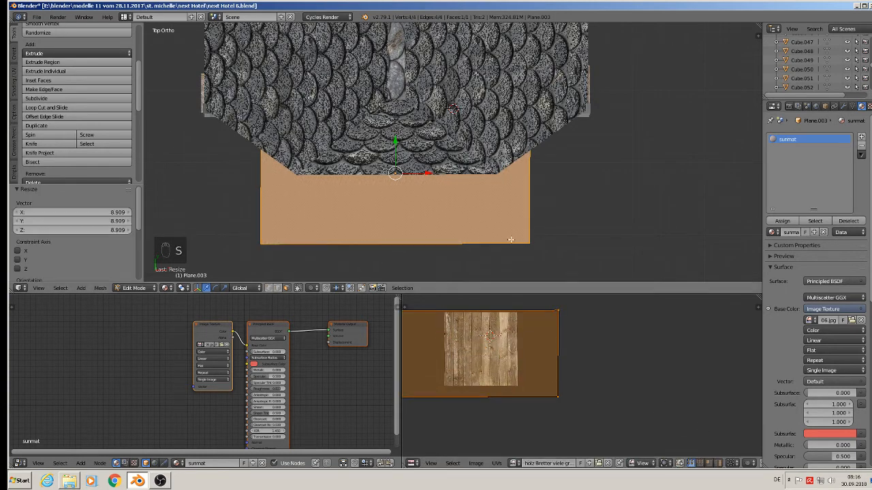
# Step: Insert a MixRGB node between the image texture and the Principled BSDF base color
pyautogui.scroll(1, 290, 370)
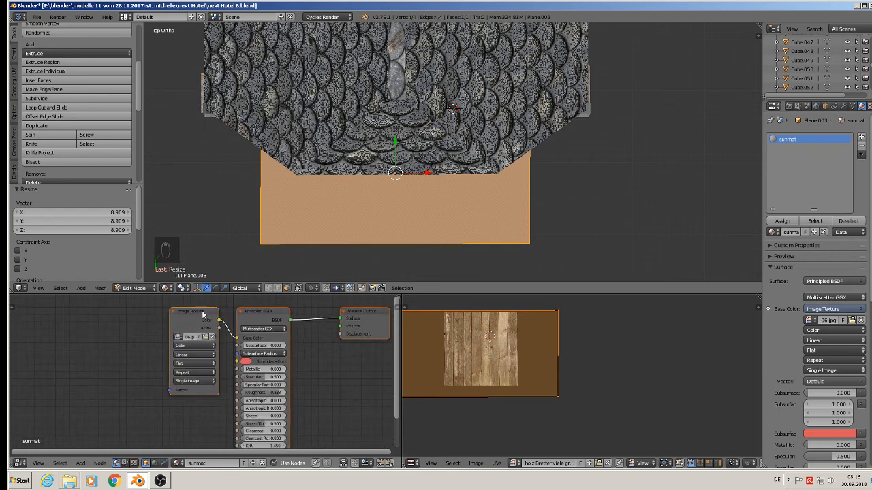
pyautogui.moveTo(201, 312); pyautogui.dragTo(62, 327)
pyautogui.moveTo(90, 349); pyautogui.dragTo(134, 347, button='middle')
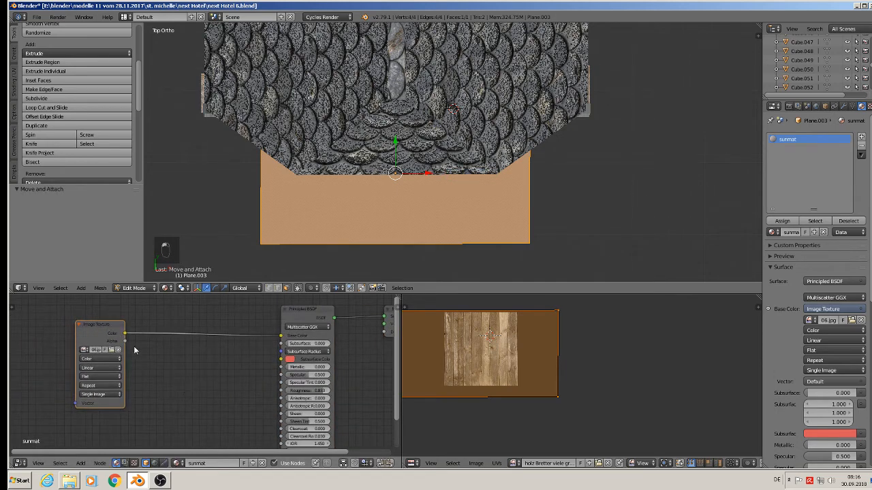
pyautogui.click(81, 463)
pyautogui.moveTo(111, 408)
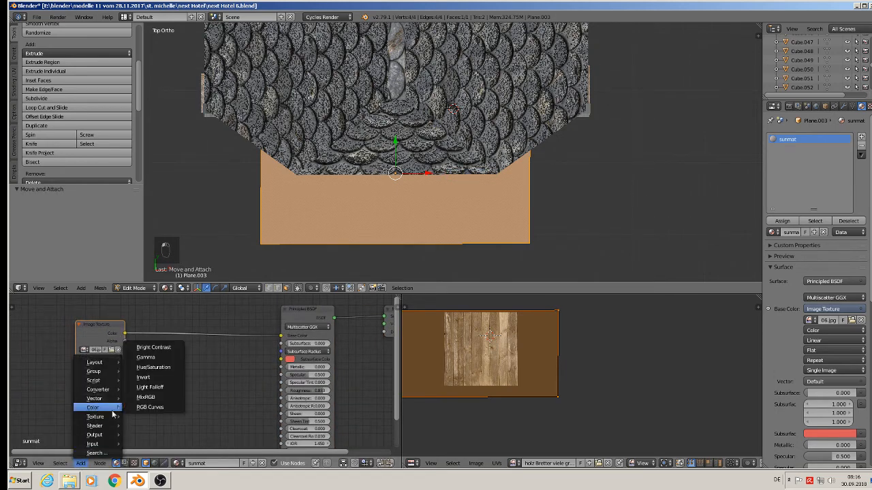
pyautogui.click(162, 402)
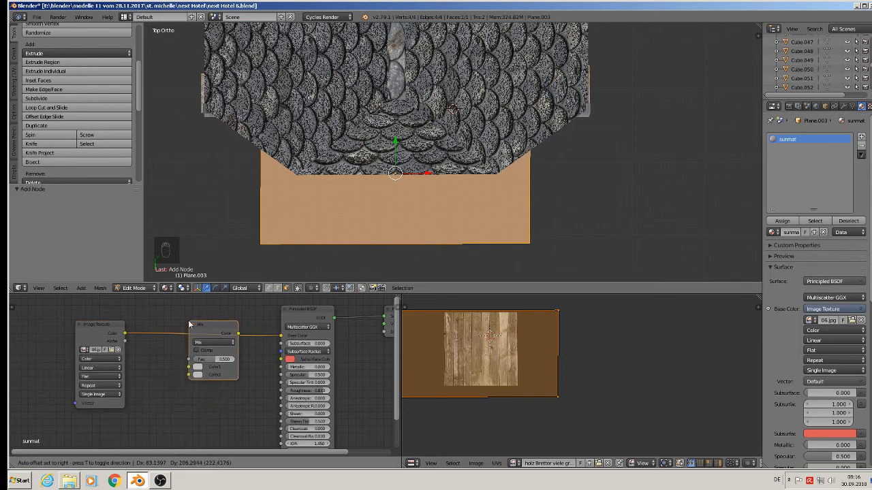
pyautogui.click(204, 350)
# Step: Set the Mix node's Color2 to a red from the color wheel
pyautogui.scroll(2, 204, 351)
pyautogui.scroll(1, 207, 352)
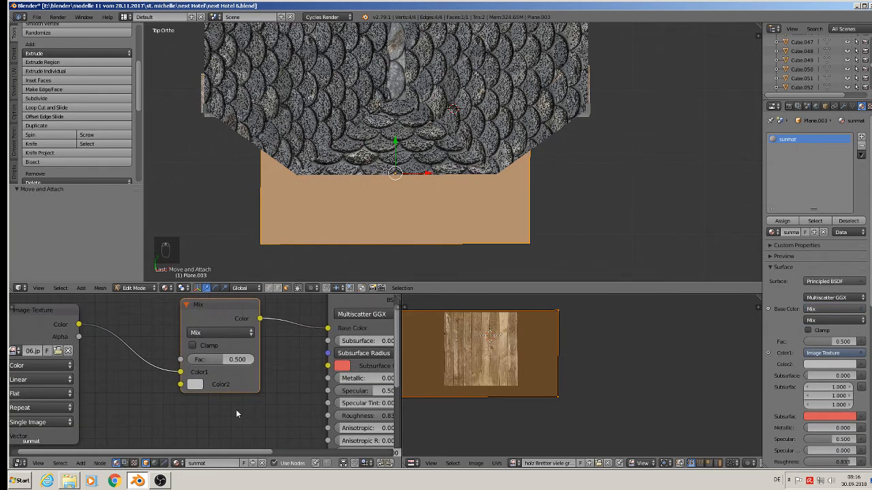
pyautogui.click(194, 385)
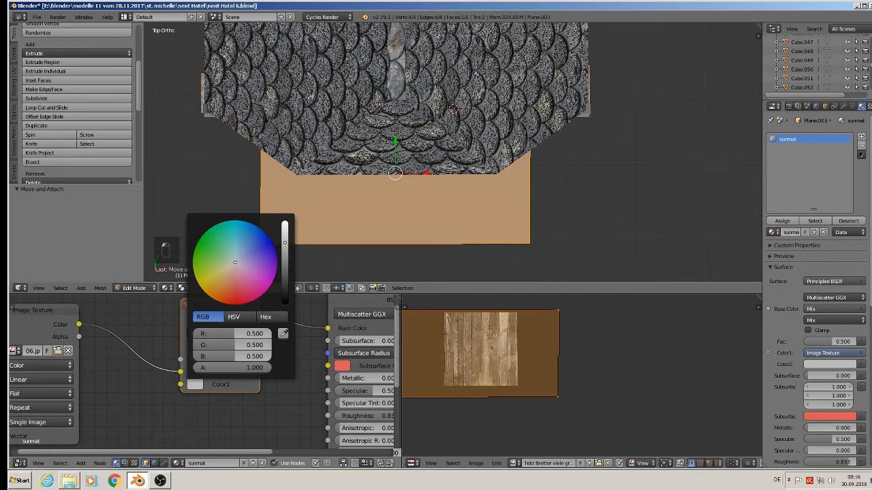
pyautogui.click(235, 300)
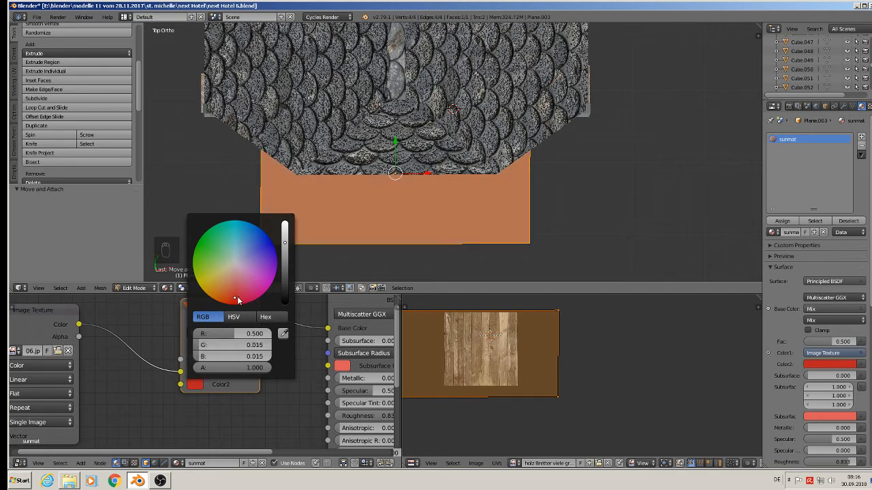
pyautogui.moveTo(235, 299); pyautogui.dragTo(238, 305)
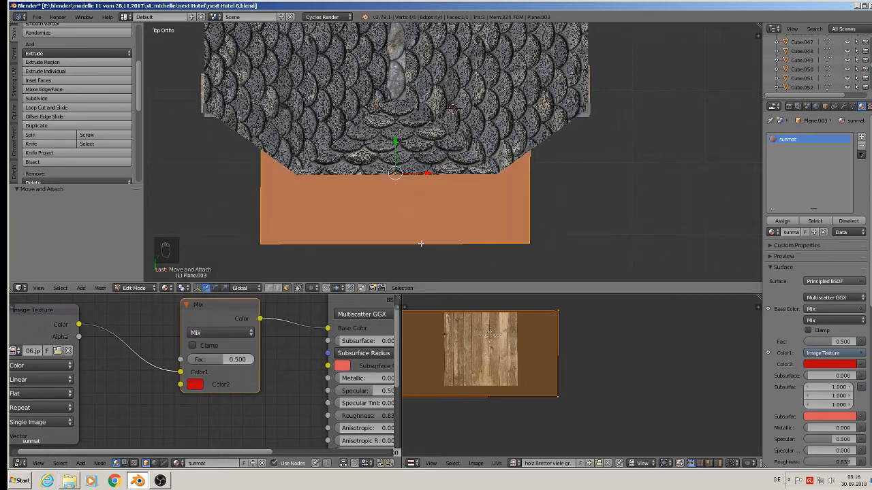
# Step: Switch the Mix node's blend type to Multiply
pyautogui.moveTo(345, 226); pyautogui.dragTo(308, 134, button='middle')
pyautogui.scroll(2, 344, 165)
pyautogui.press('Tab')
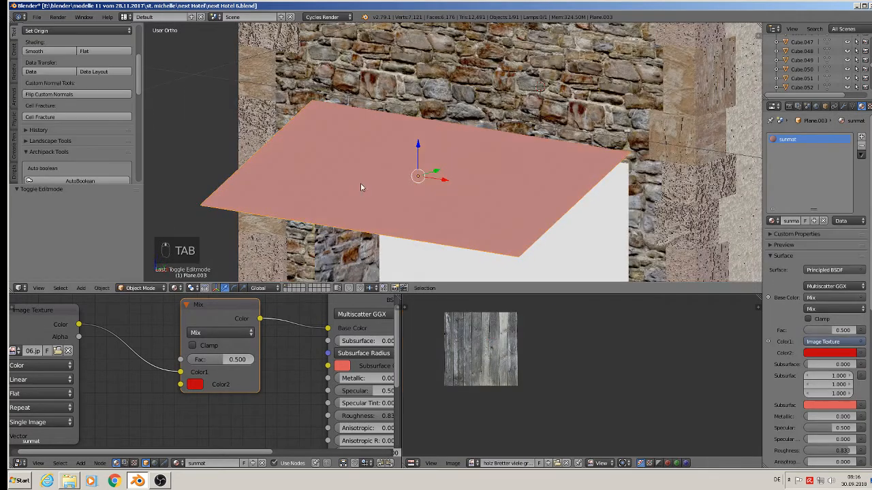
pyautogui.press('Tab')
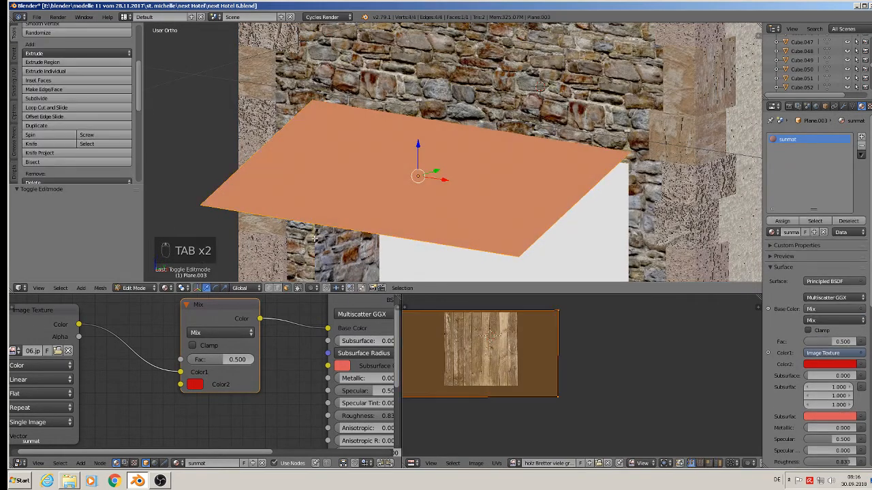
pyautogui.click(210, 333)
pyautogui.click(211, 312)
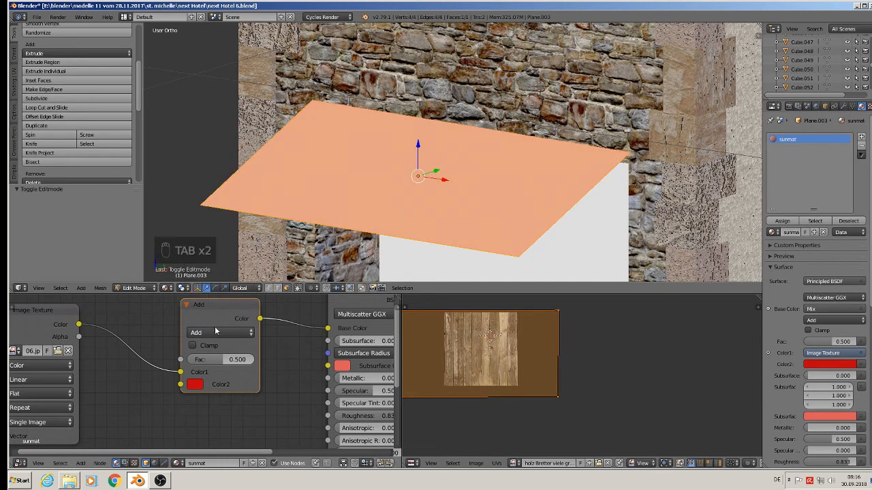
pyautogui.click(211, 332)
pyautogui.click(213, 296)
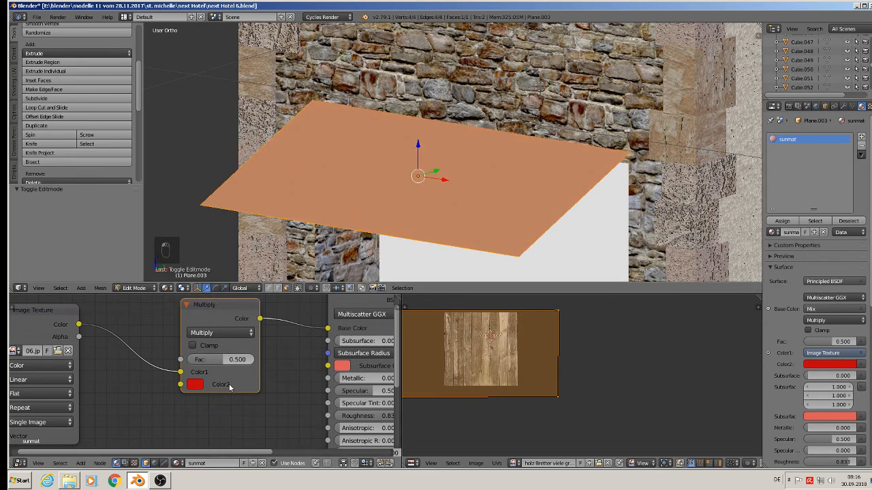
# Step: Adjust the Mix node's Fac to about 0.99 while checking the awning in the viewport
pyautogui.moveTo(218, 361); pyautogui.dragTo(224, 361)
pyautogui.moveTo(217, 359); pyautogui.dragTo(246, 362)
pyautogui.press('Tab')
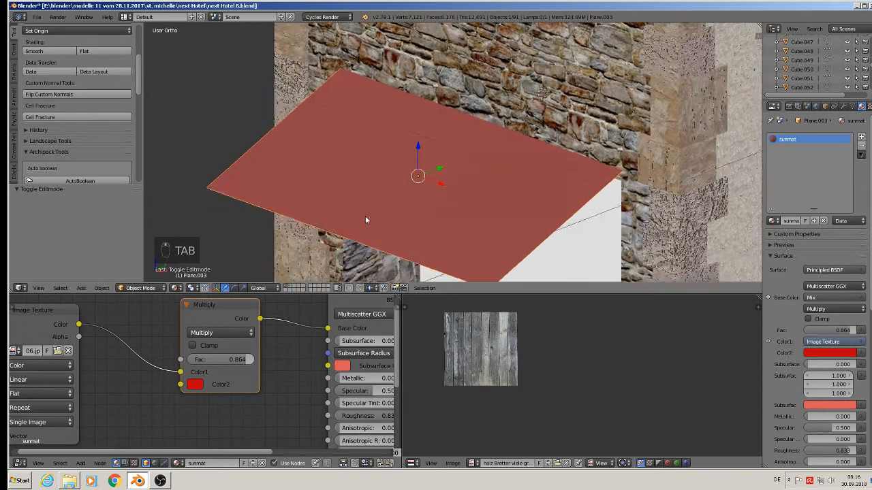
pyautogui.scroll(3, 369, 217)
pyautogui.scroll(-3, 368, 218)
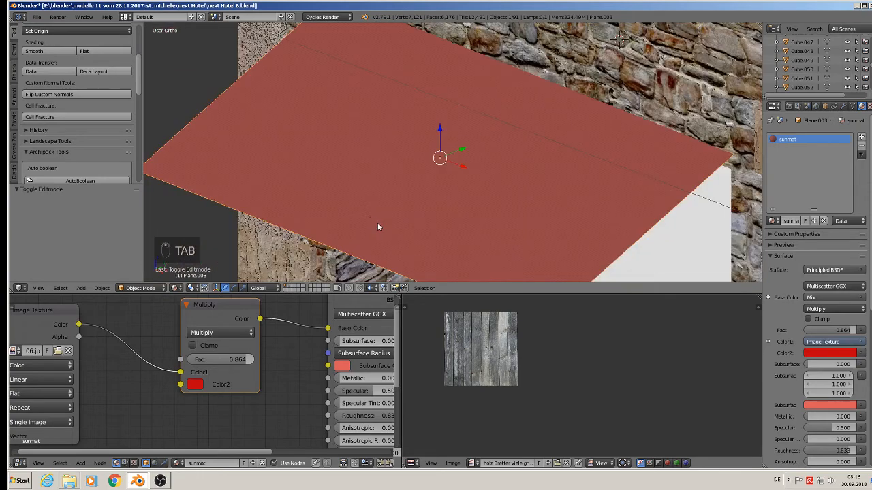
pyautogui.scroll(-2, 378, 222)
pyautogui.moveTo(377, 221); pyautogui.dragTo(422, 235, button='middle')
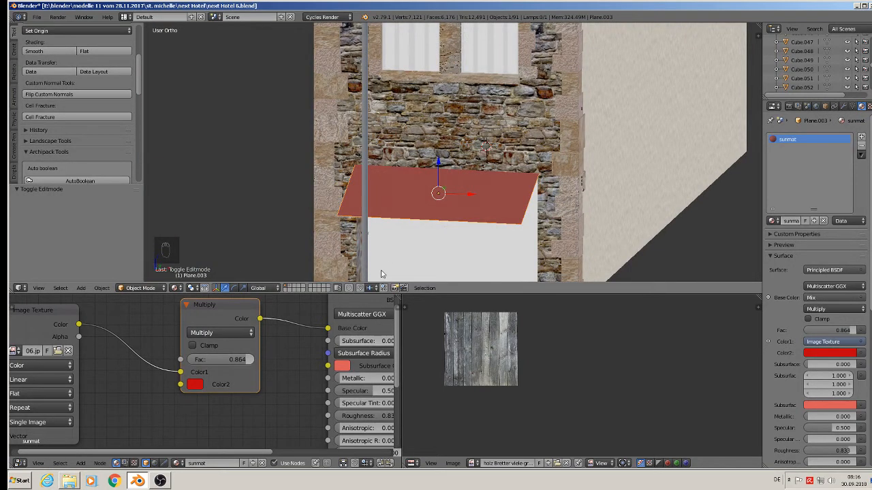
pyautogui.scroll(-2, 383, 271)
pyautogui.press('a')
pyautogui.scroll(4, 405, 201)
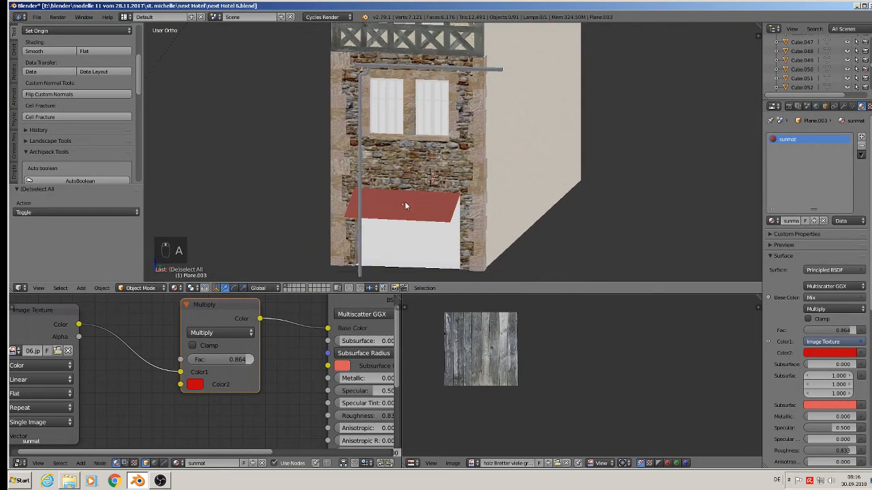
pyautogui.scroll(4, 378, 170)
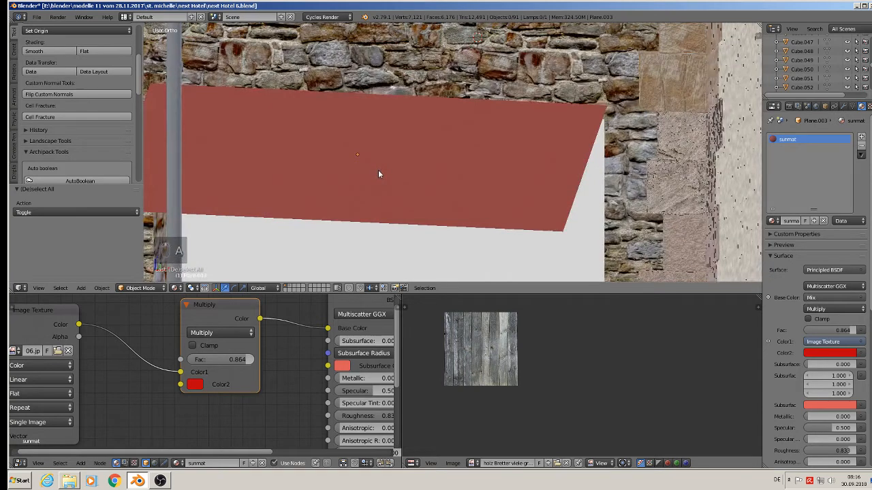
pyautogui.moveTo(247, 360); pyautogui.dragTo(273, 359)
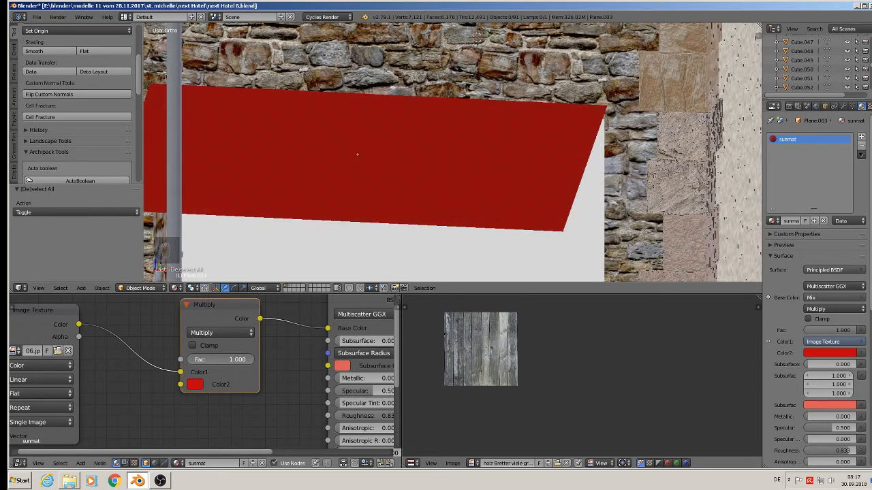
pyautogui.moveTo(246, 360); pyautogui.dragTo(238, 360)
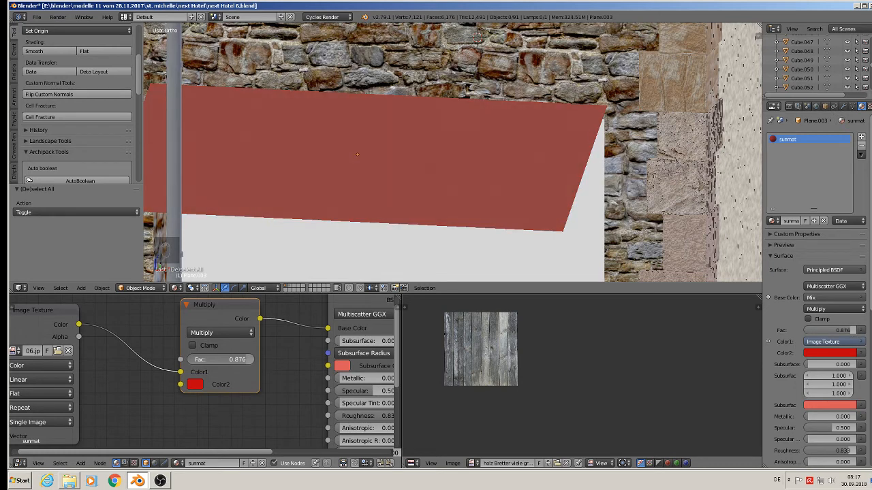
pyautogui.moveTo(239, 359); pyautogui.dragTo(244, 360)
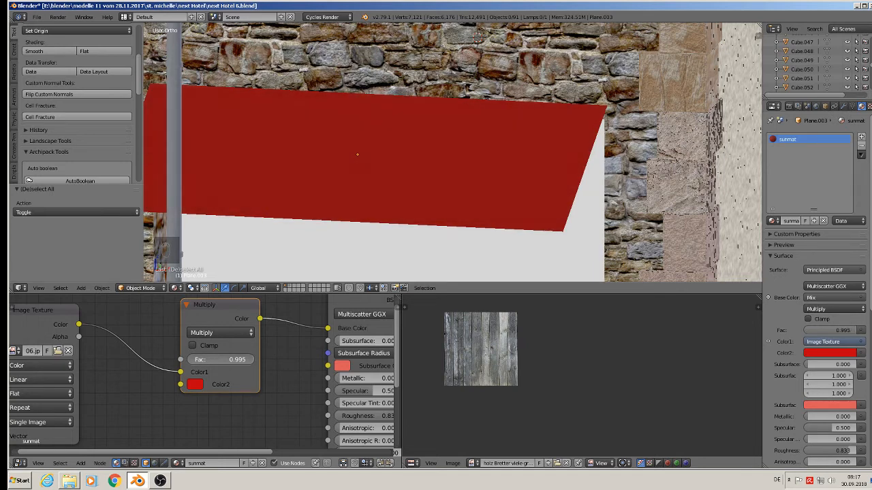
# Step: Inspect the red awning over the shop window from several angles
pyautogui.press('a')
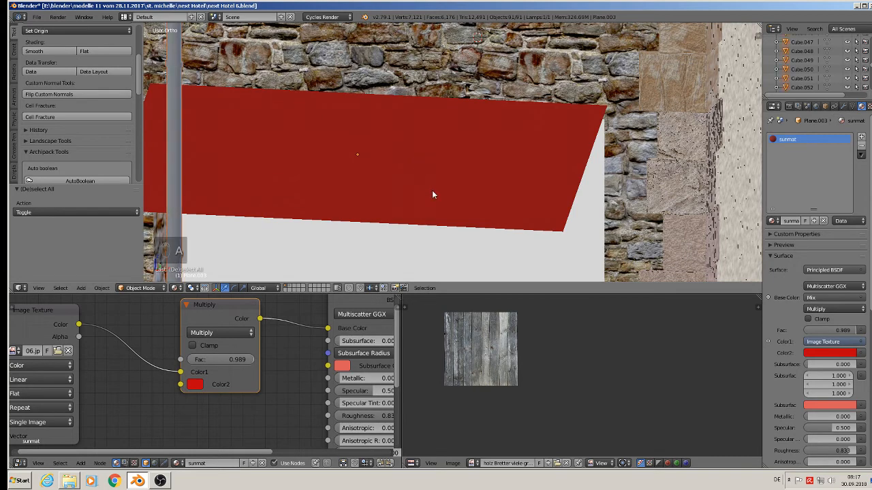
pyautogui.moveTo(433, 192); pyautogui.dragTo(409, 160, button='middle')
pyautogui.scroll(-4, 409, 160)
pyautogui.scroll(-5, 440, 175)
pyautogui.moveTo(438, 123); pyautogui.dragTo(457, 146, button='middle')
pyautogui.scroll(4, 456, 146)
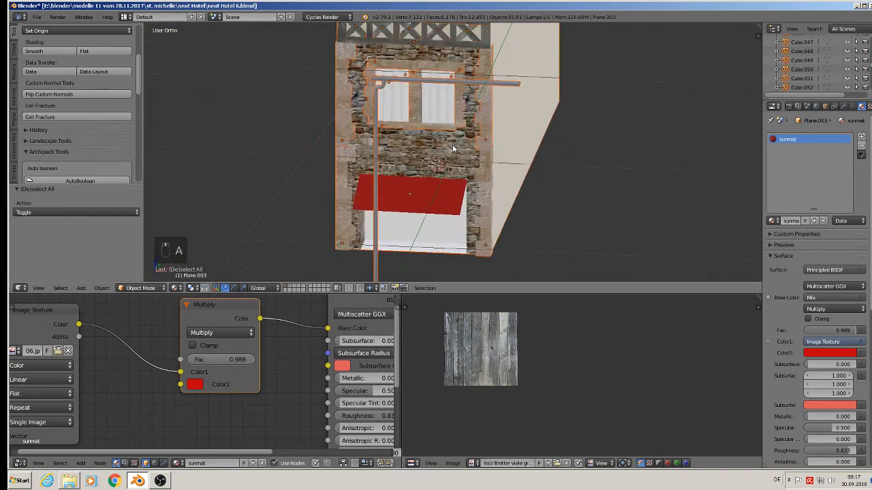
pyautogui.press('a')
pyautogui.moveTo(432, 200); pyautogui.dragTo(366, 210, button='middle')
pyautogui.scroll(2, 364, 215)
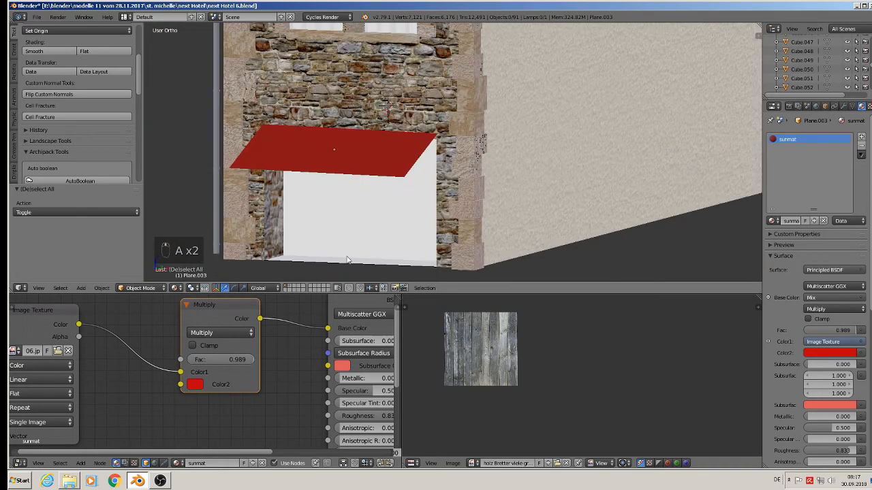
pyautogui.scroll(-4, 315, 271)
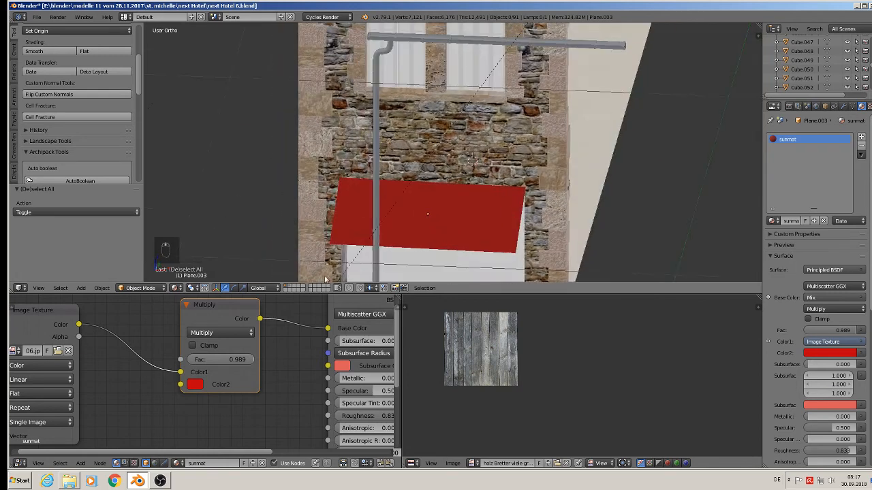
pyautogui.moveTo(461, 264); pyautogui.dragTo(399, 140, button='middle')
pyautogui.scroll(4, 371, 163)
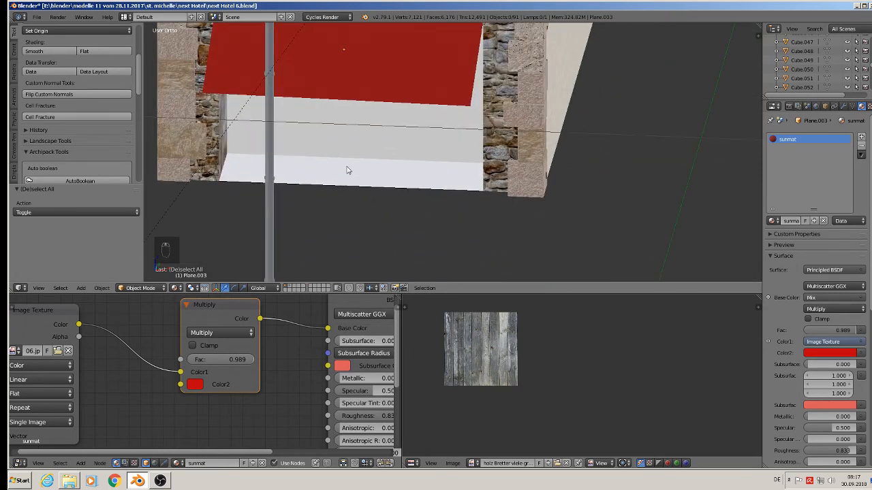
pyautogui.moveTo(350, 171); pyautogui.dragTo(393, 188, button='middle')
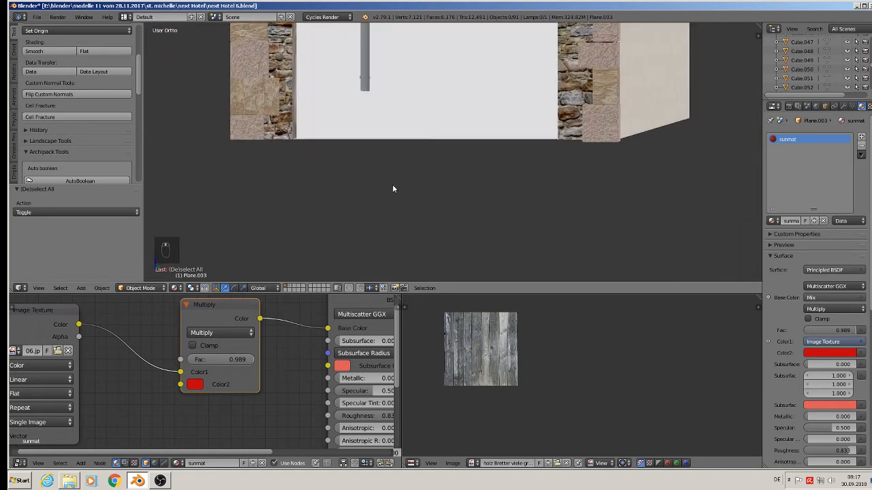
pyautogui.scroll(-4, 388, 181)
# Step: Select the shop front's window face and UV-project it from the front view with Project from View (Bounds)
pyautogui.press('Tab')
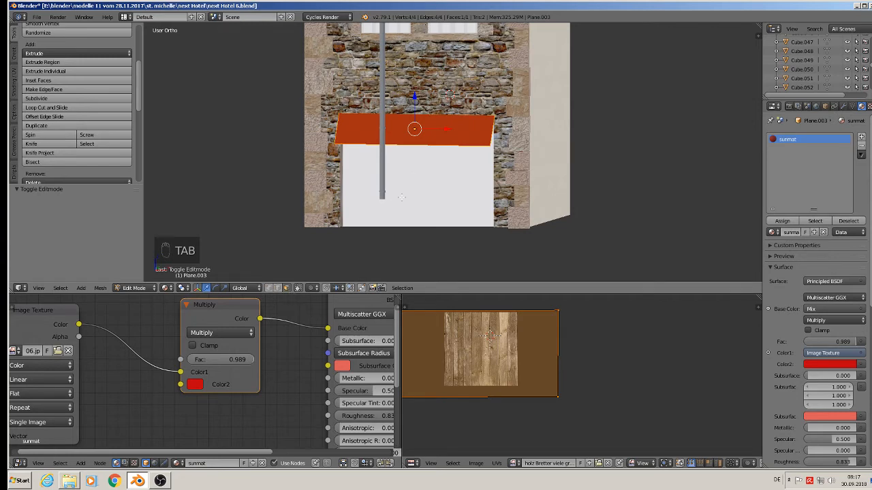
pyautogui.press('Tab')
pyautogui.rightClick(413, 192)
pyautogui.press('Tab')
pyautogui.rightClick(420, 177)
pyautogui.moveTo(425, 193); pyautogui.dragTo(552, 172, button='middle')
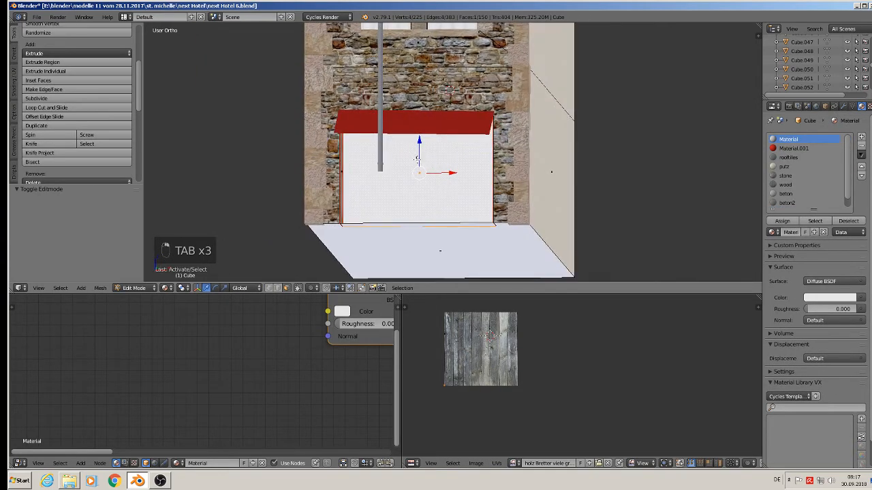
pyautogui.moveTo(418, 158); pyautogui.dragTo(471, 163, button='middle')
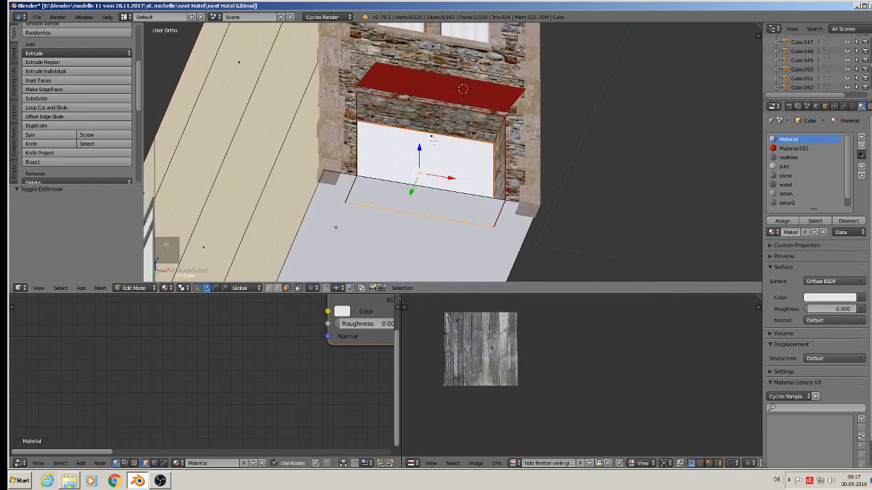
pyautogui.scroll(2, 433, 140)
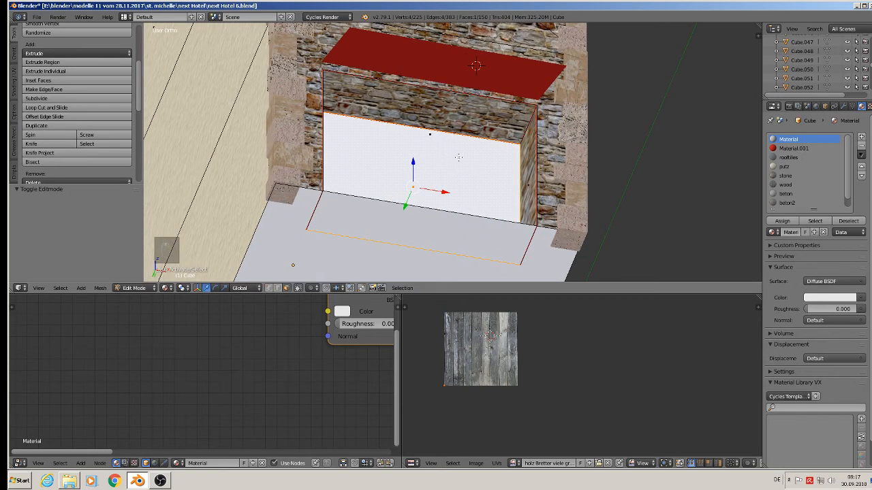
pyautogui.press('KP_1')
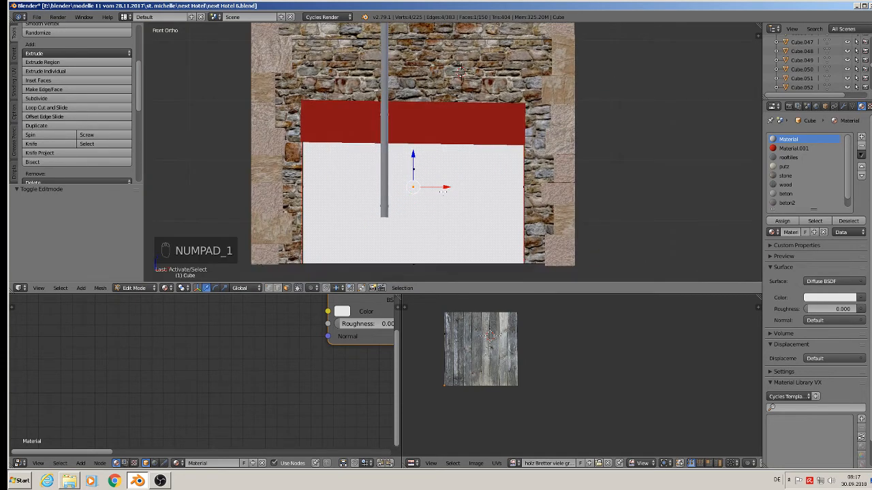
pyautogui.press('u')
pyautogui.press('u')
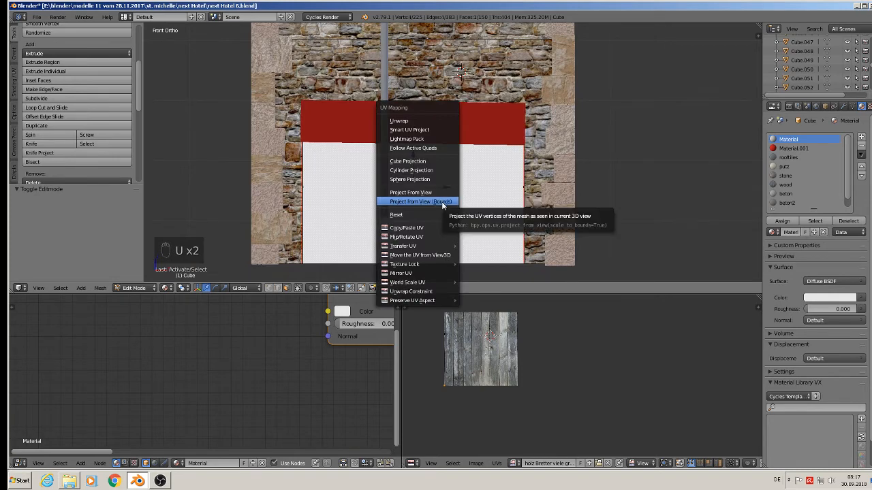
pyautogui.click(441, 201)
# Step: Add a new material slot named shop 4 and assign it to the selected window face
pyautogui.click(860, 137)
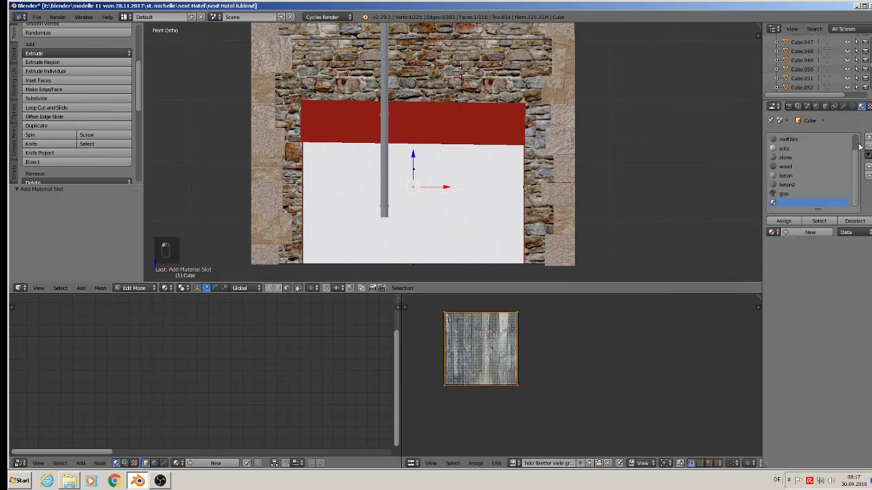
pyautogui.click(791, 234)
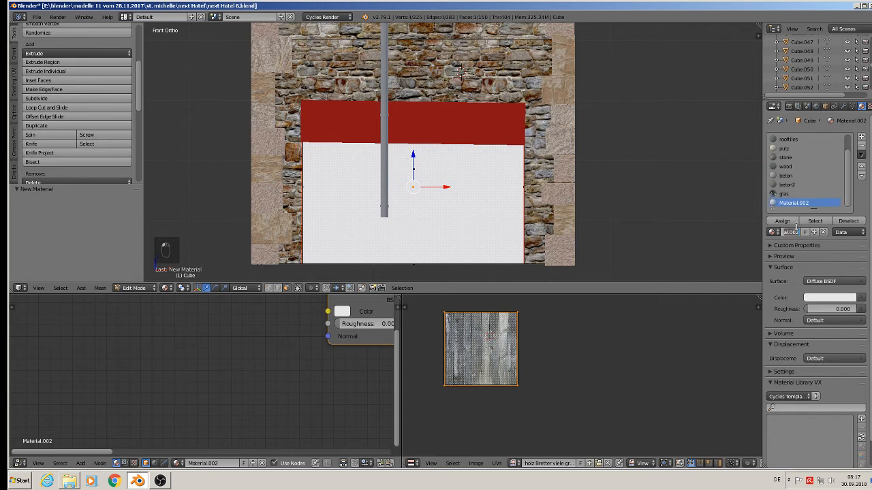
pyautogui.write('giop 4')
pyautogui.press('Return')
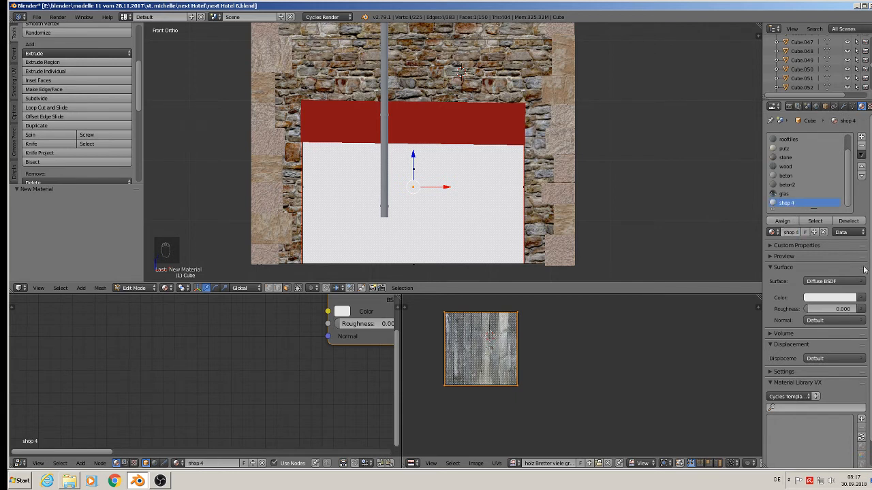
pyautogui.click(787, 221)
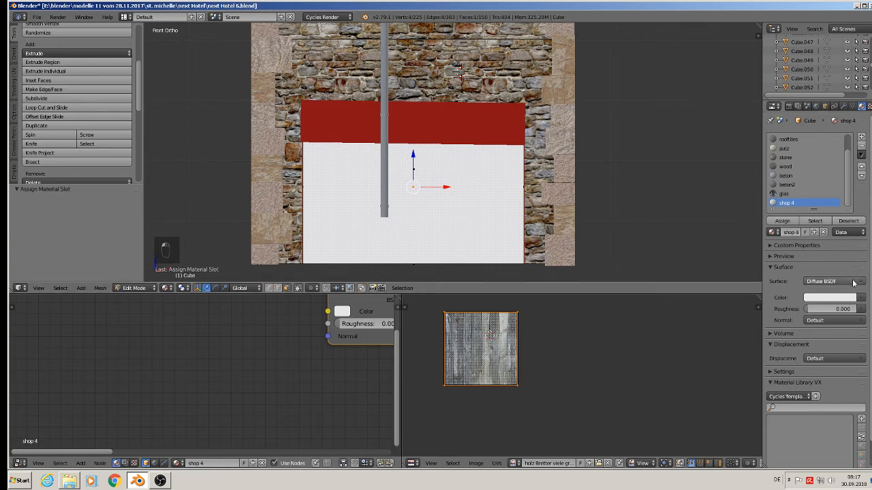
# Step: Switch the shop 4 material's surface to Emission and feed its color from an Image Texture
pyautogui.click(841, 282)
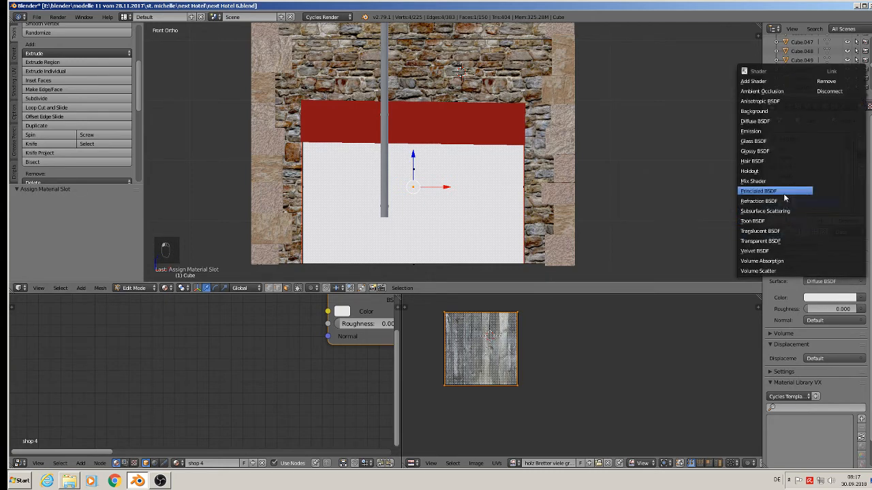
pyautogui.click(783, 131)
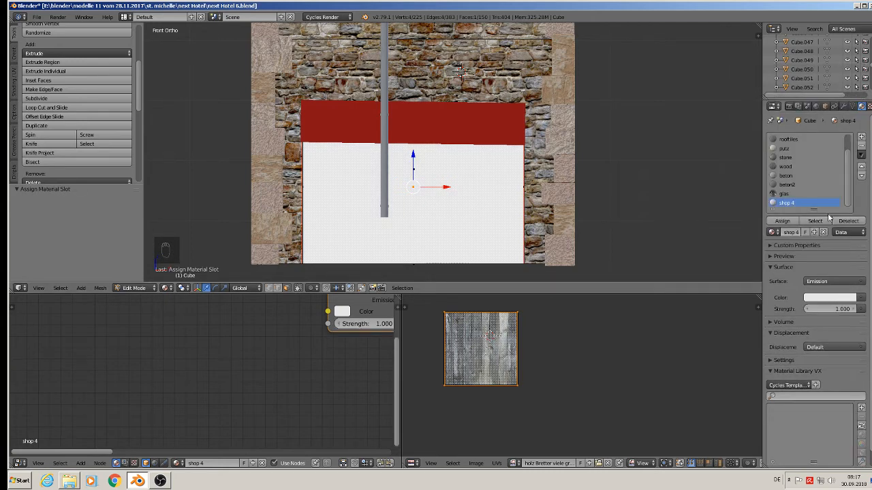
pyautogui.click(860, 302)
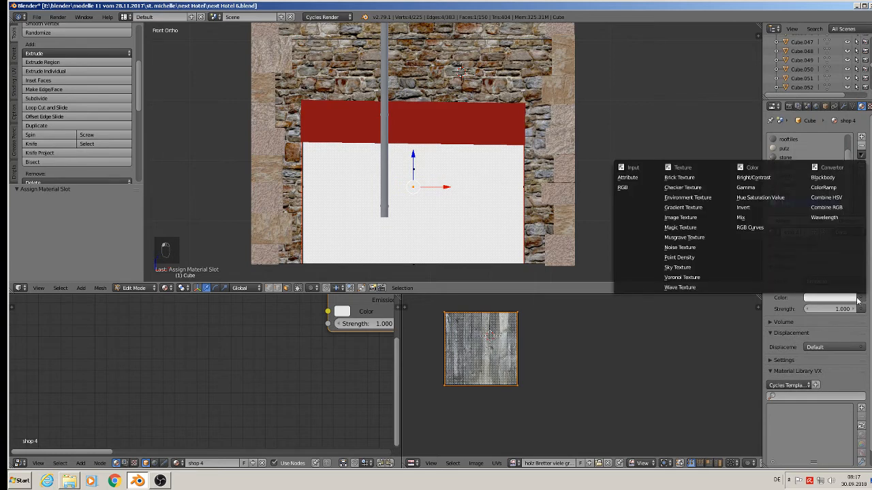
pyautogui.click(702, 218)
# Step: Load the boskitchenbarroom image from the textur folder into the emission texture
pyautogui.click(848, 310)
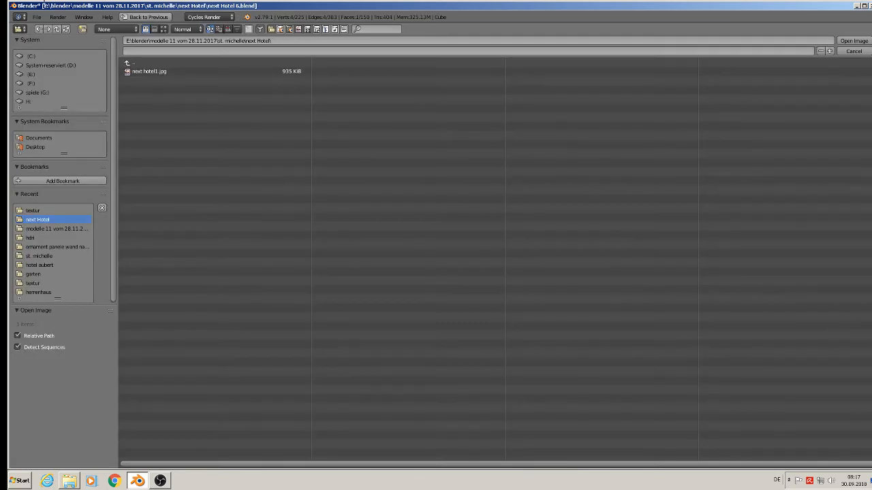
pyautogui.click(57, 210)
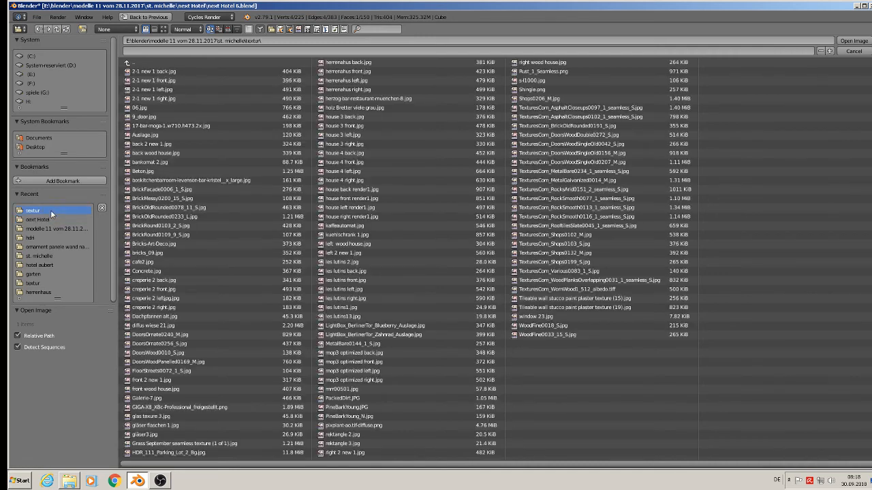
pyautogui.click(163, 29)
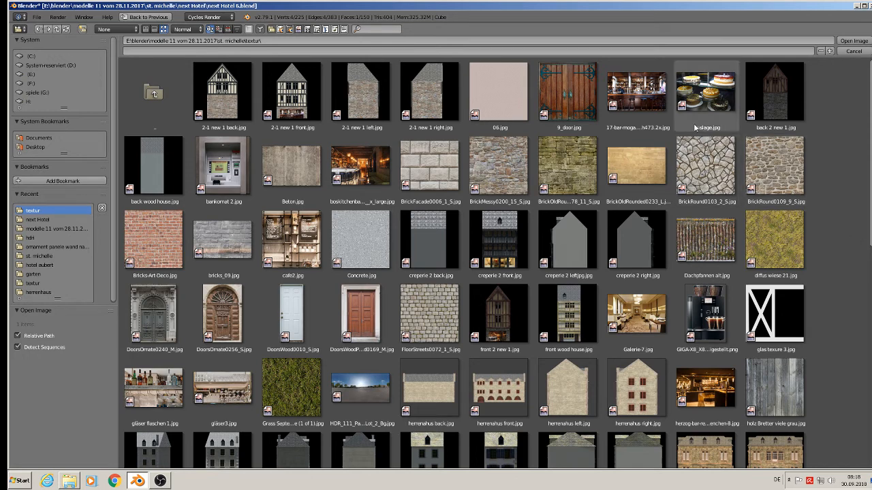
pyautogui.doubleClick(370, 169)
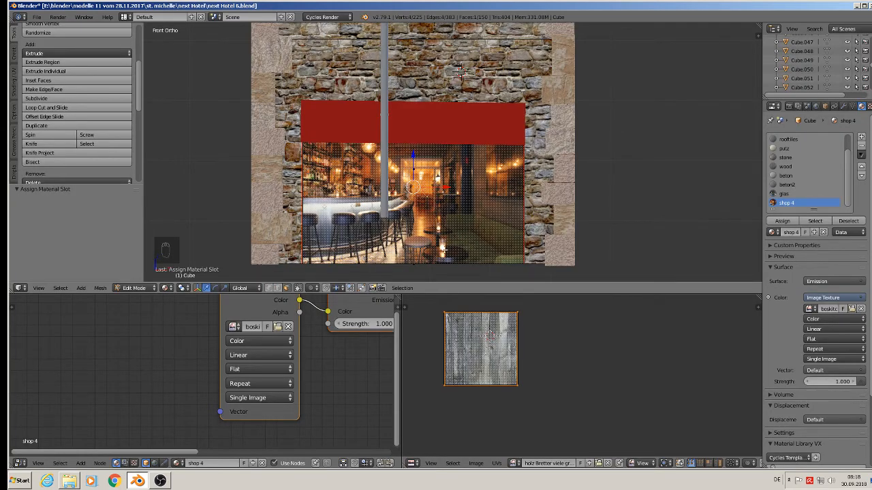
# Step: Replace the emission texture image with 17-bar-moga-1.w710.h473.2x.jpg from the textur folder
pyautogui.click(851, 309)
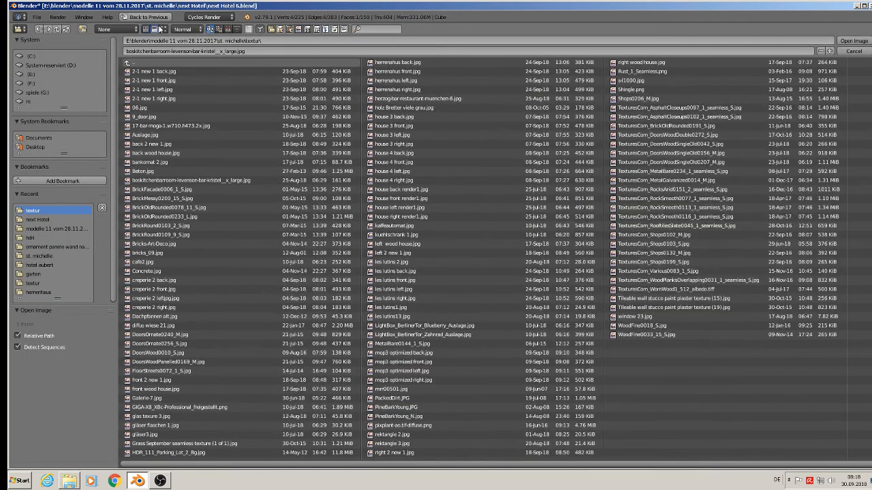
pyautogui.click(161, 29)
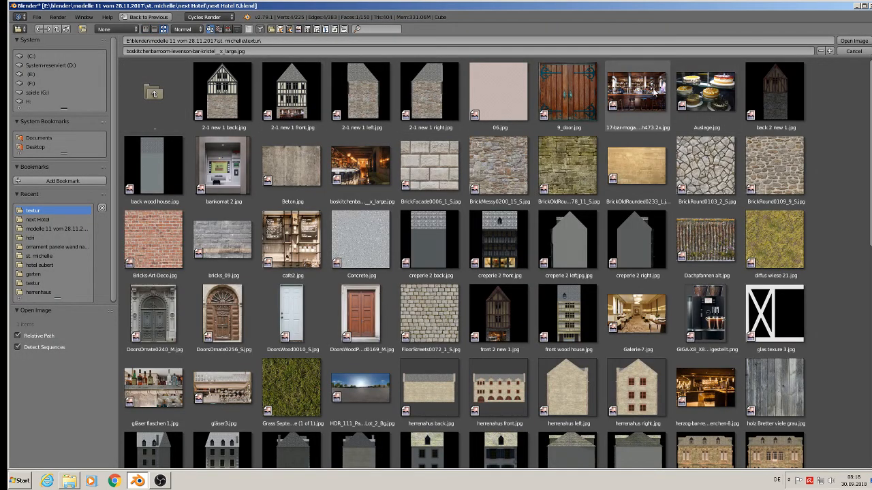
pyautogui.doubleClick(657, 90)
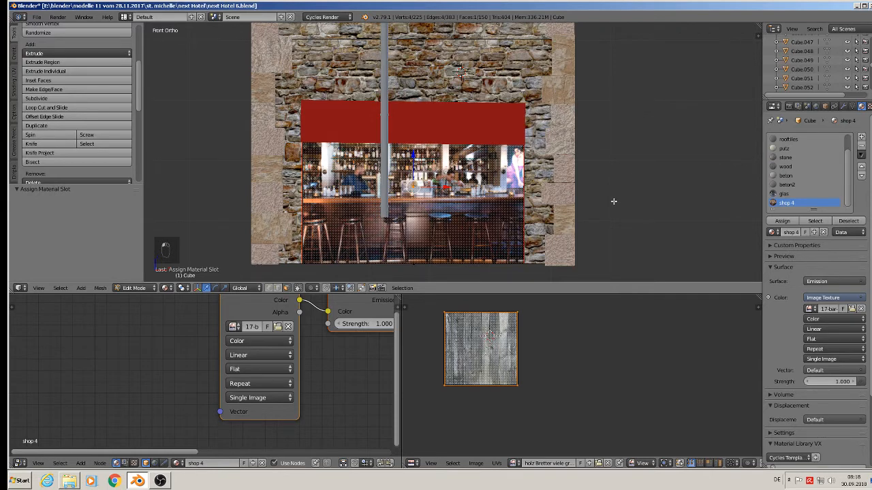
# Step: Inspect the textured shop window from several angles in object and edit mode
pyautogui.press('Tab')
pyautogui.moveTo(610, 204); pyautogui.dragTo(546, 146, button='middle')
pyautogui.scroll(-2, 547, 147)
pyautogui.scroll(1, 494, 182)
pyautogui.moveTo(494, 181); pyautogui.dragTo(502, 202, button='middle')
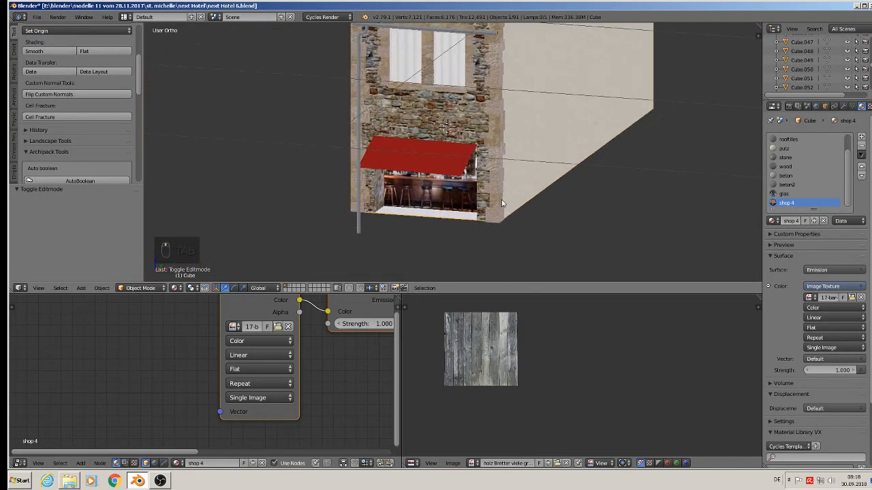
pyautogui.scroll(3, 441, 221)
pyautogui.scroll(2, 437, 218)
pyautogui.press('Tab')
pyautogui.press('Tab')
pyautogui.press('Tab')
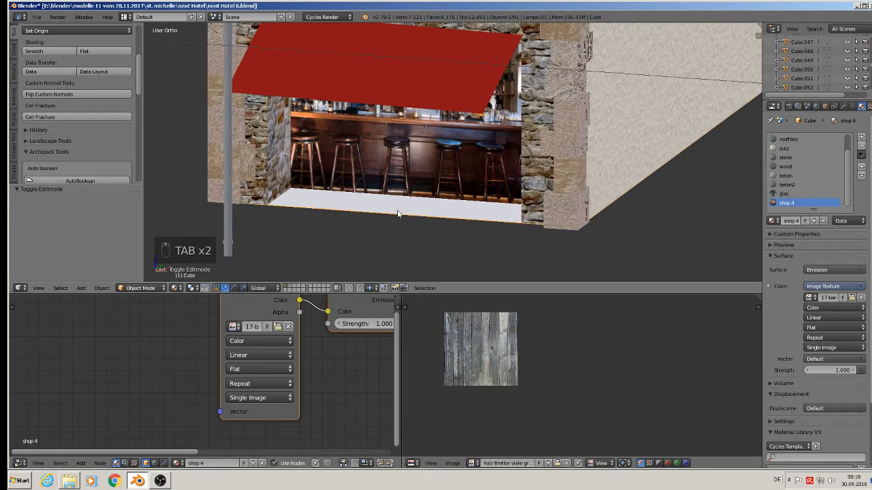
# Step: Delete only the face of the strip beneath the shop window
pyautogui.rightClick(395, 207)
pyautogui.moveTo(397, 207); pyautogui.dragTo(408, 218, button='middle')
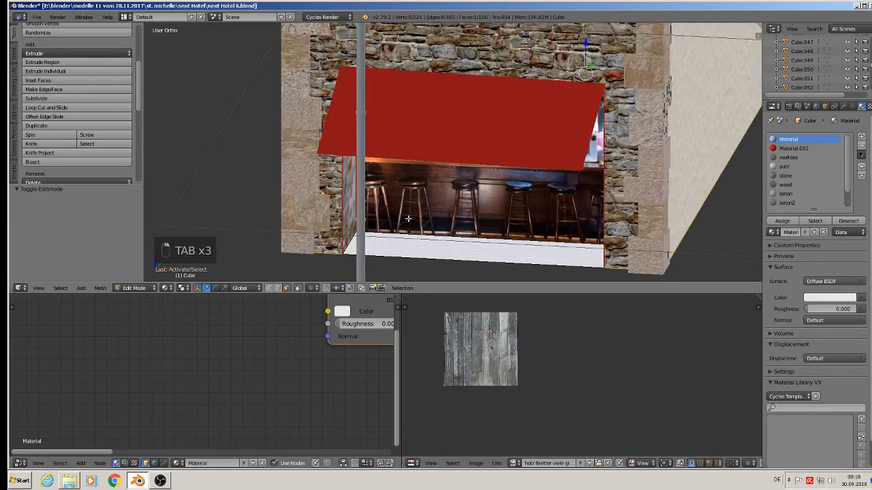
pyautogui.scroll(6, 467, 225)
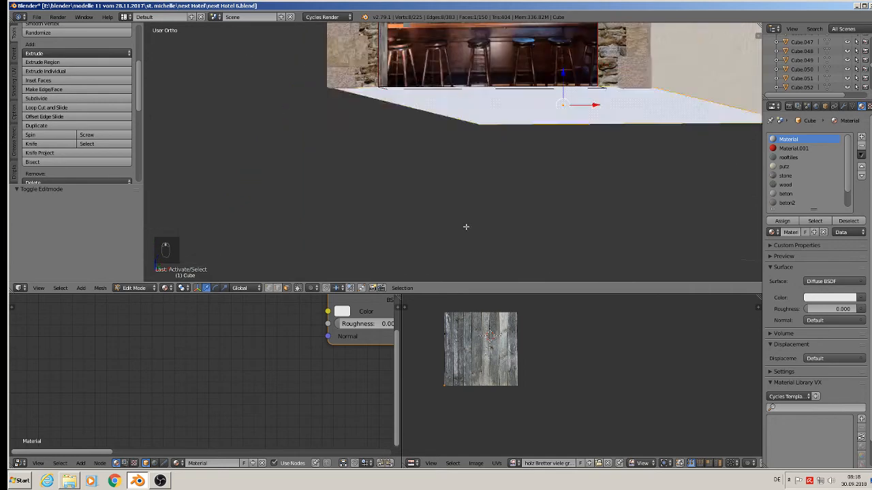
pyautogui.scroll(-3, 467, 202)
pyautogui.press('x')
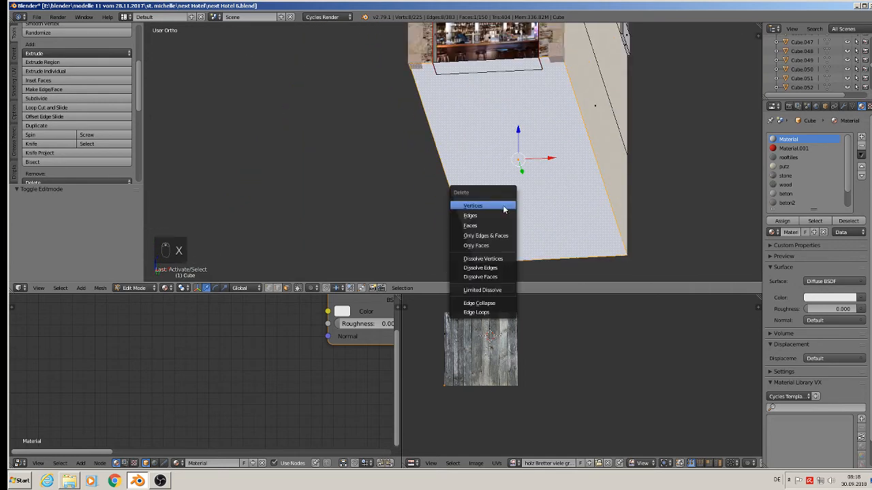
pyautogui.click(488, 245)
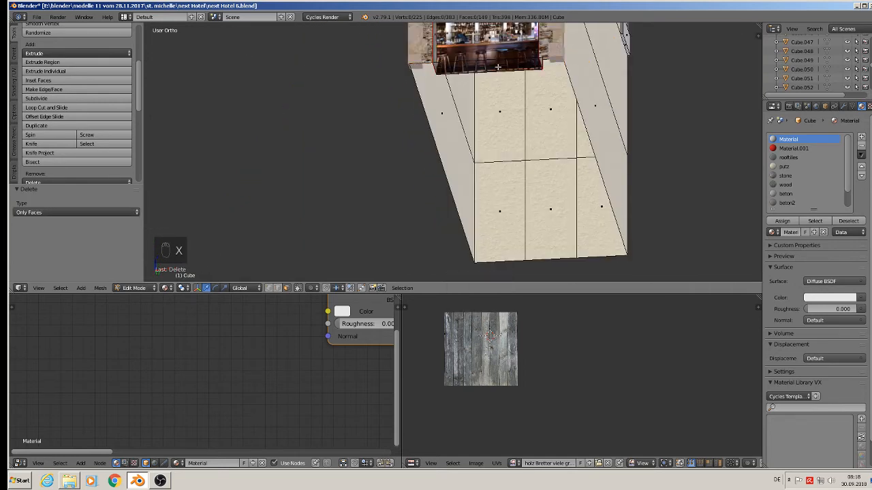
# Step: Fill a new face between the two edges along the bottom of the shop window opening
pyautogui.scroll(3, 498, 66)
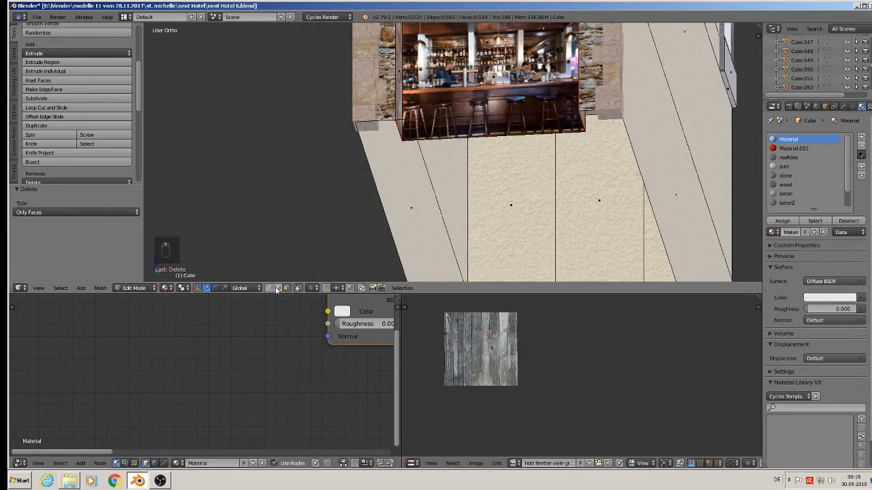
pyautogui.rightClick(451, 116)
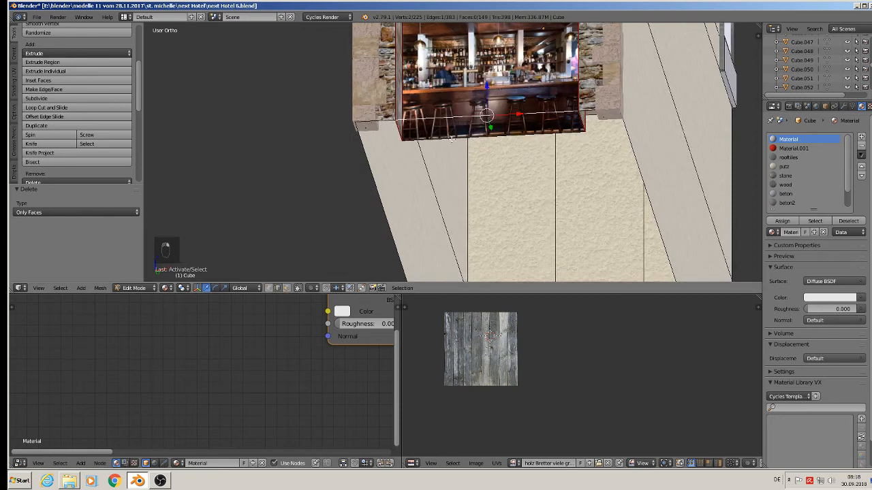
pyautogui.keyDown('shift'); pyautogui.rightClick(450, 138); pyautogui.keyUp('shift')
pyautogui.press('f')
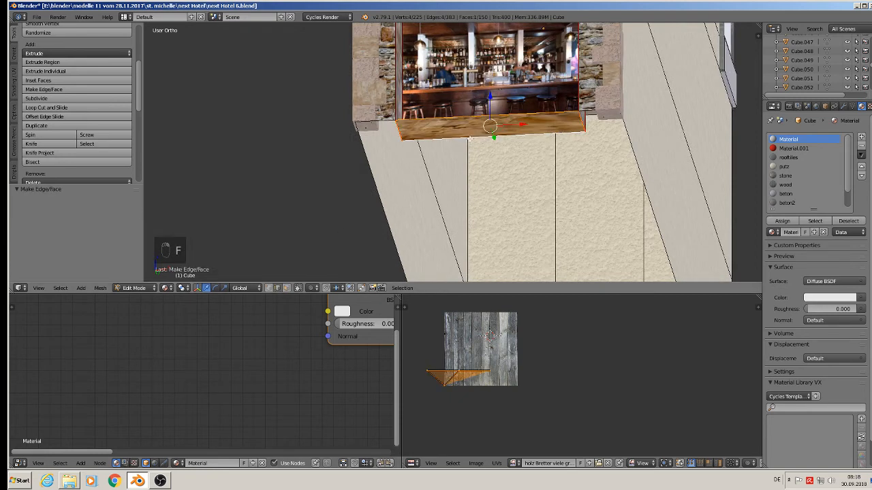
pyautogui.moveTo(470, 138); pyautogui.dragTo(484, 202, button='middle')
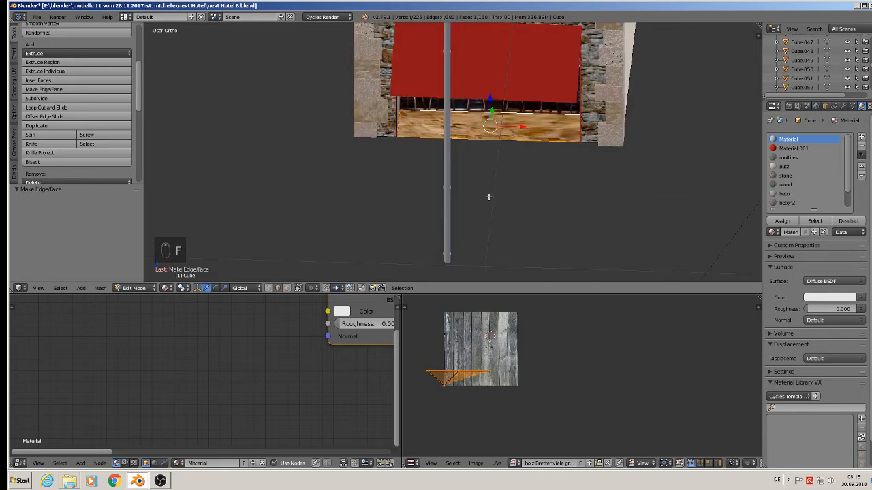
# Step: Add a new material slot named bottem and assign it to the new face
pyautogui.press('KP_7')
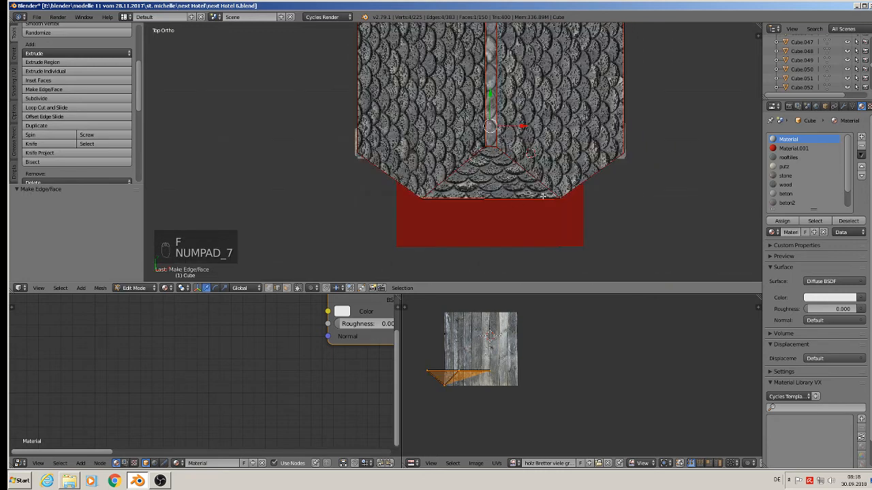
pyautogui.click(861, 138)
pyautogui.click(788, 232)
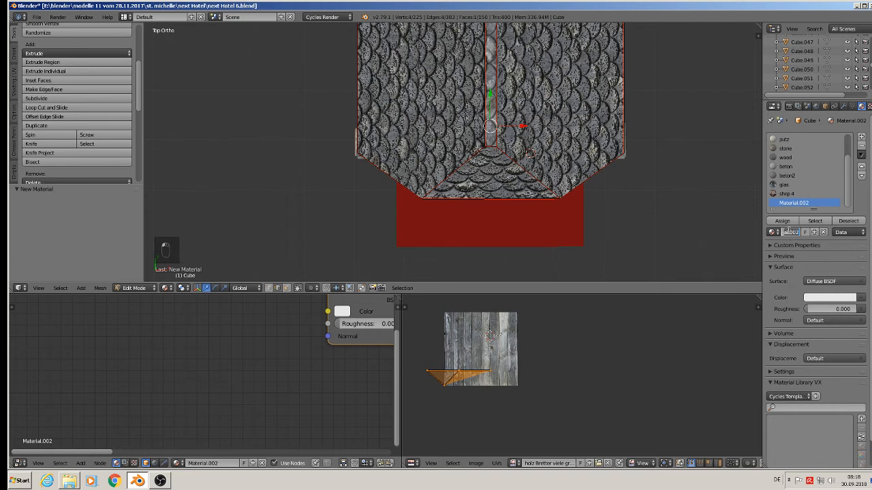
pyautogui.write('bretter')
pyautogui.press('Return')
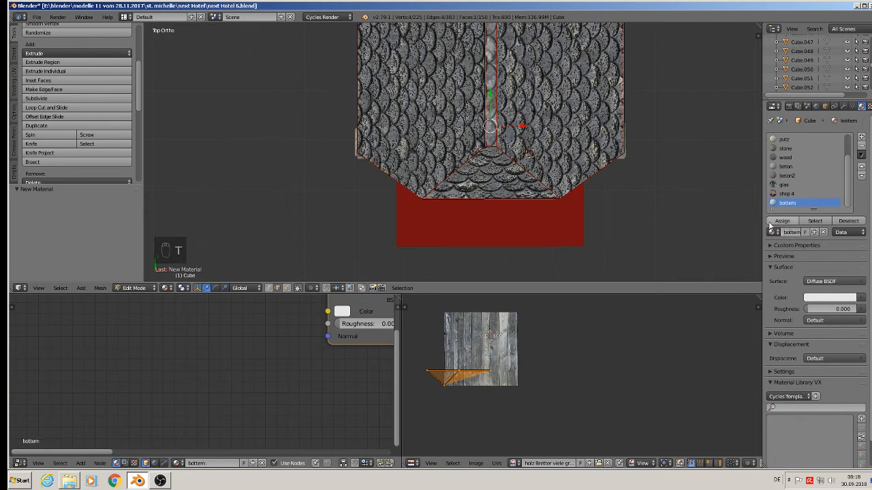
pyautogui.click(786, 223)
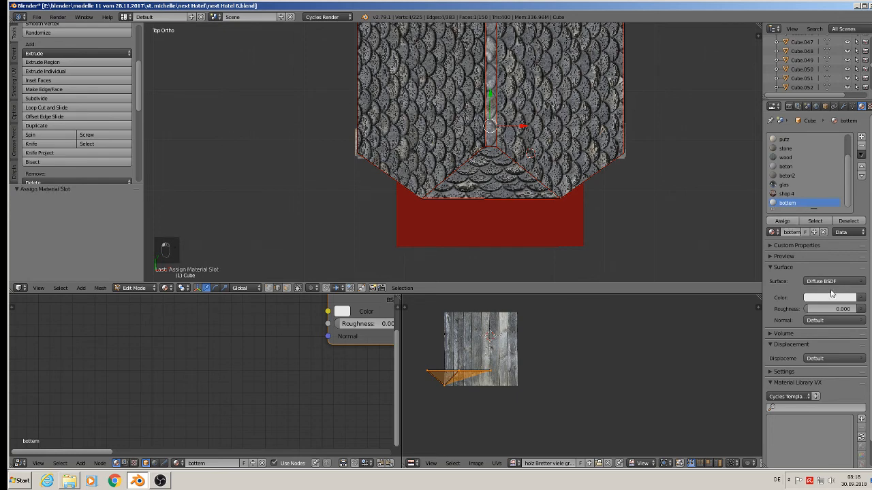
# Step: Set the bottem material's surface to Principled BSDF and adjust its Roughness
pyautogui.click(842, 282)
pyautogui.click(777, 191)
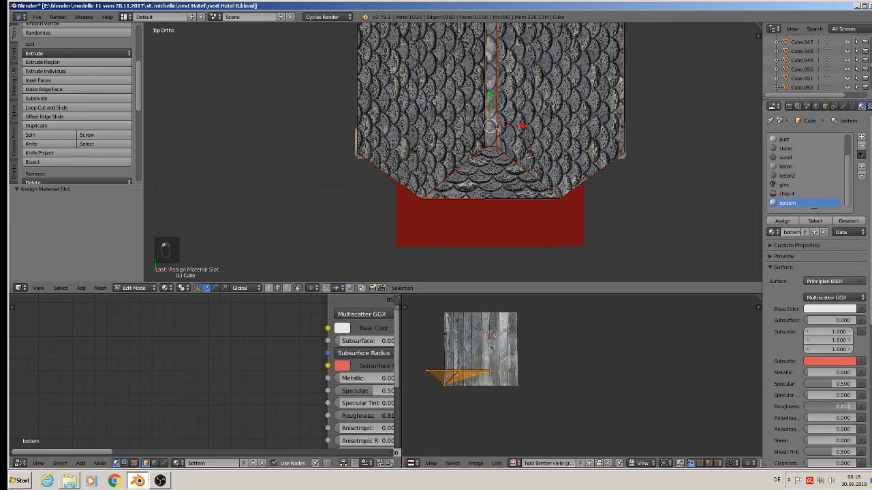
pyautogui.moveTo(844, 406); pyautogui.dragTo(853, 407)
# Step: Use an Image Texture with WoodFine0033_15_S.jpg from the textur folder as the base color
pyautogui.click(860, 312)
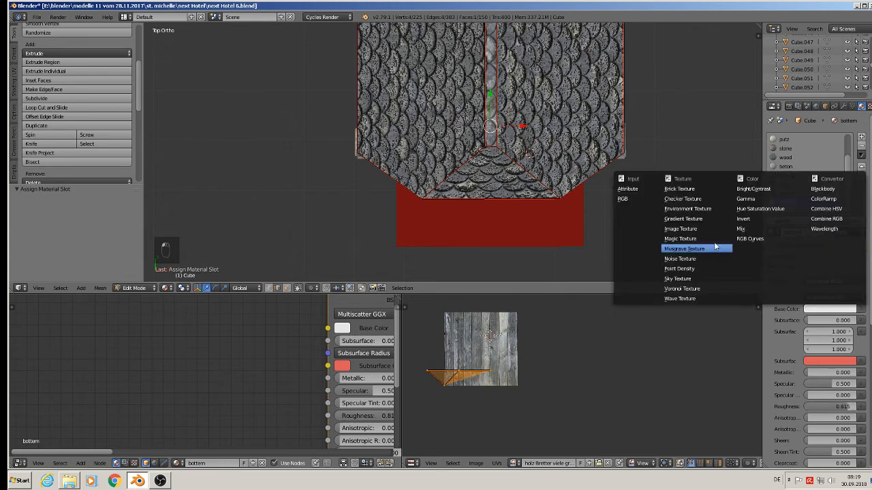
pyautogui.click(681, 229)
pyautogui.click(842, 320)
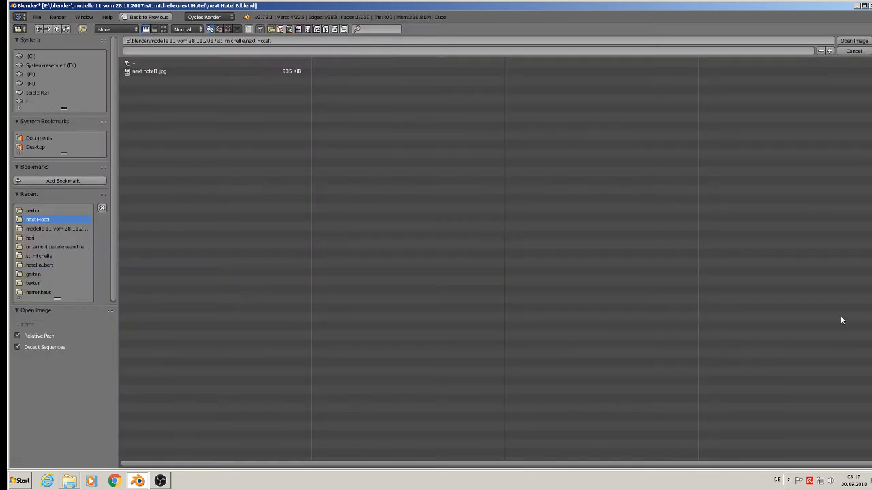
pyautogui.click(38, 210)
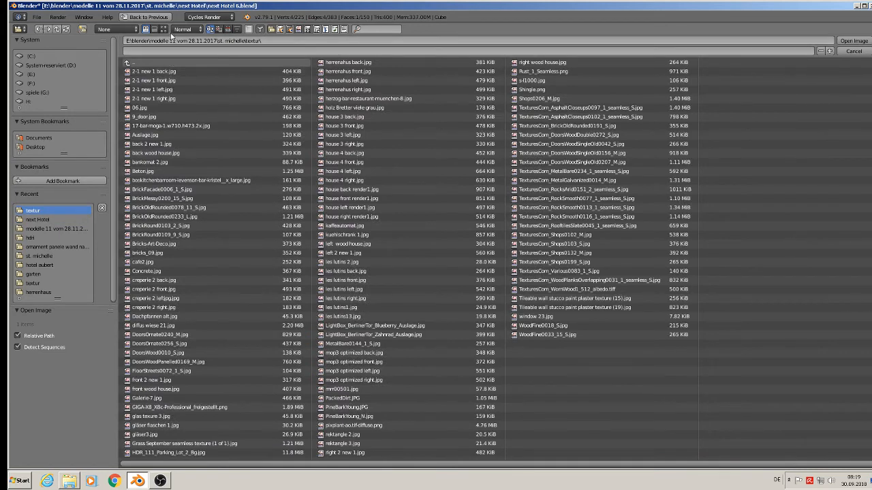
pyautogui.click(164, 29)
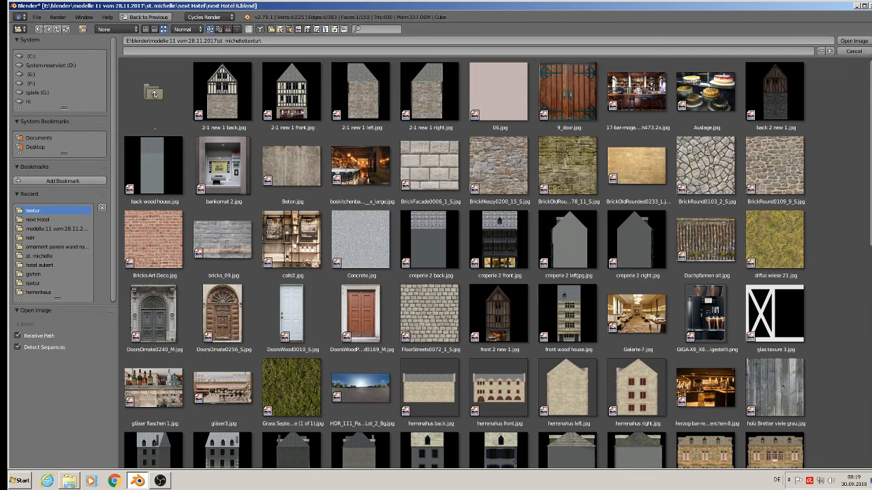
pyautogui.scroll(-5, 496, 263)
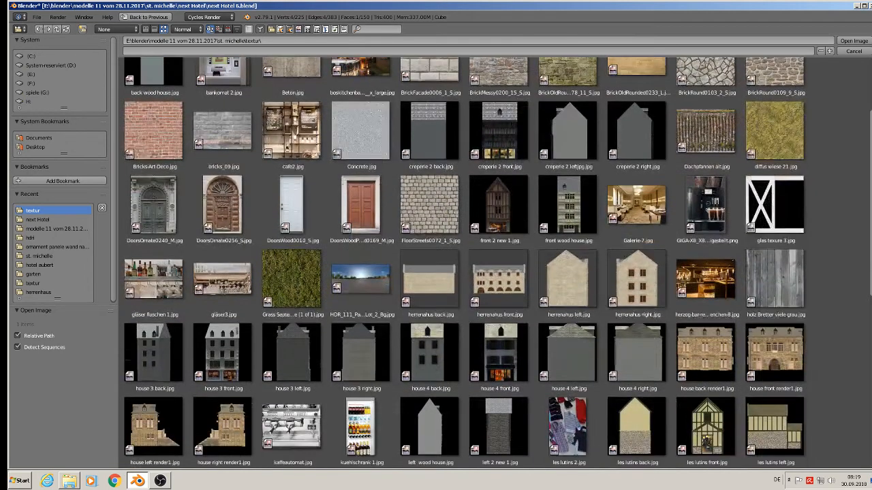
pyautogui.scroll(-3, 496, 263)
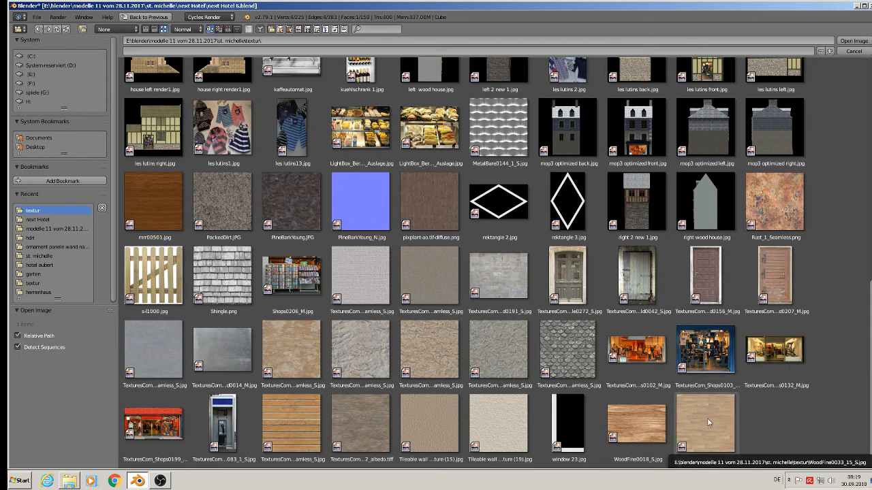
pyautogui.doubleClick(715, 439)
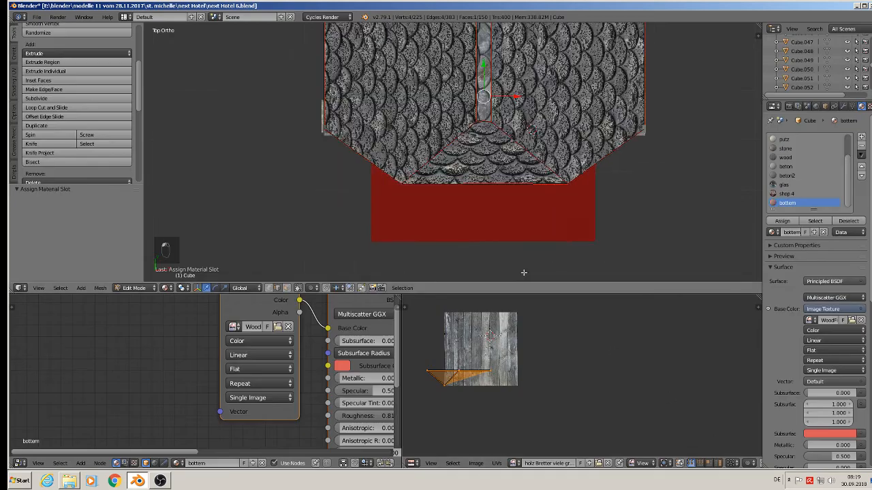
# Step: Unwrap the selected sill face by projecting it from the top view, then leave Edit Mode
pyautogui.moveTo(513, 248); pyautogui.dragTo(523, 150, button='middle')
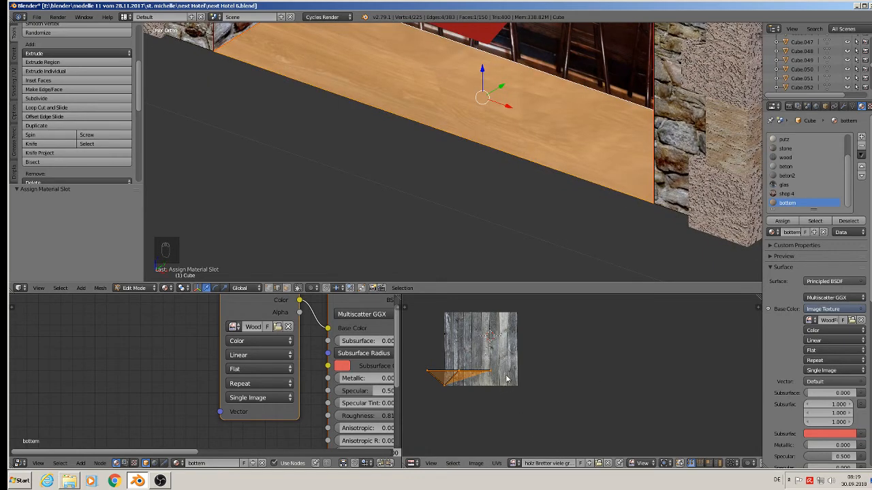
pyautogui.press('KP_7')
pyautogui.press('KP_7')
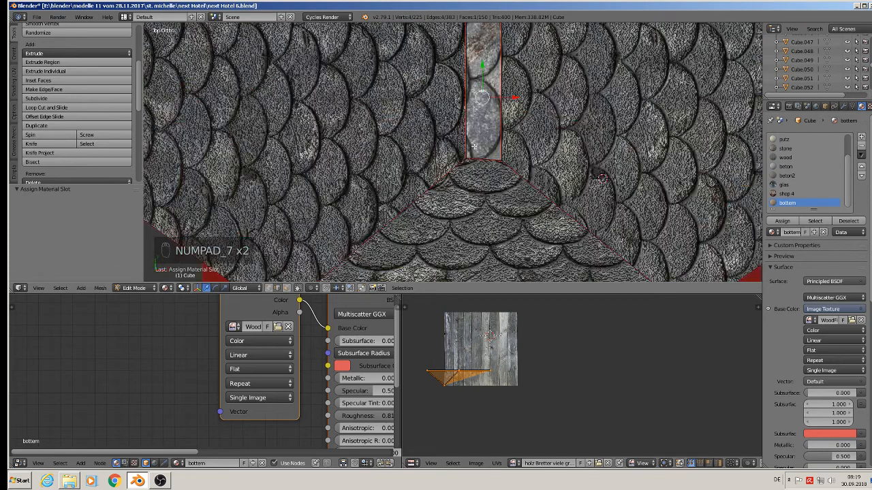
pyautogui.press('u')
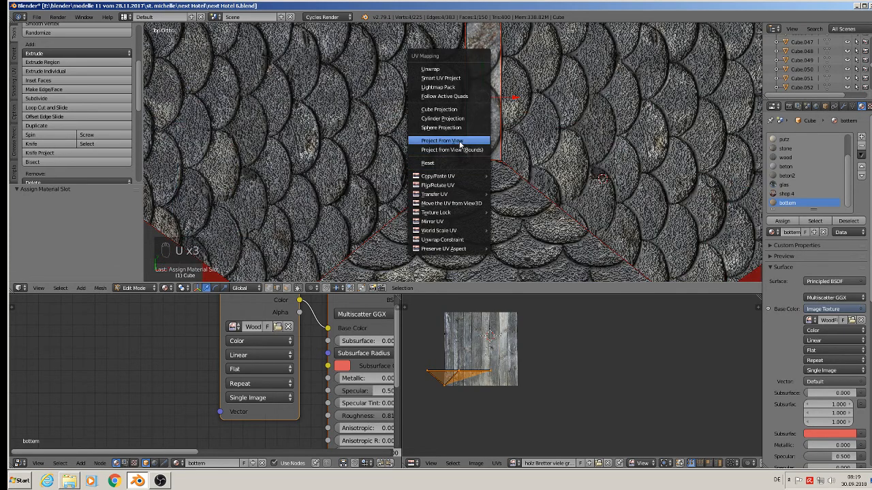
pyautogui.click(464, 142)
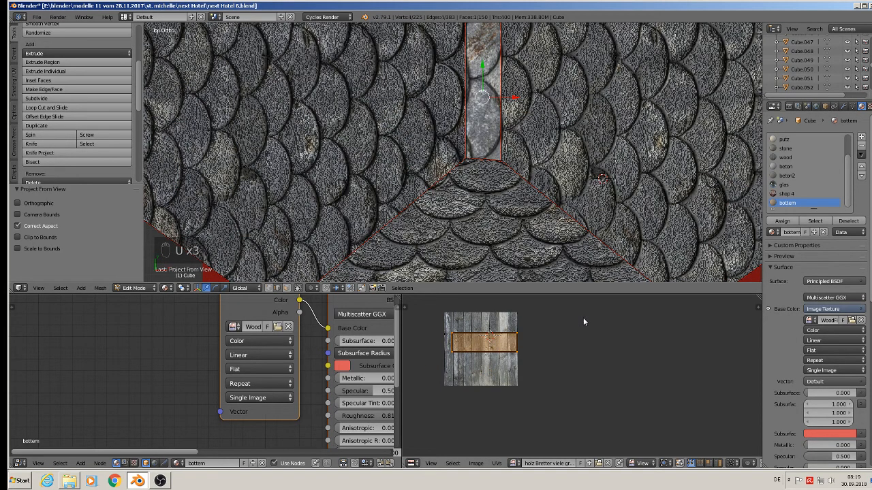
pyautogui.moveTo(574, 387); pyautogui.dragTo(528, 321, button='middle')
pyautogui.moveTo(555, 205); pyautogui.dragTo(510, 123, button='middle')
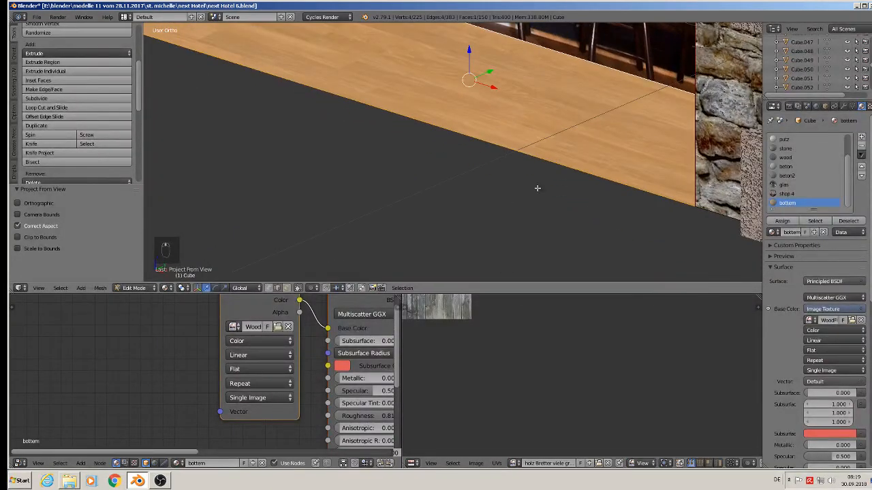
pyautogui.moveTo(537, 188); pyautogui.dragTo(488, 198, button='middle')
pyautogui.press('Tab')
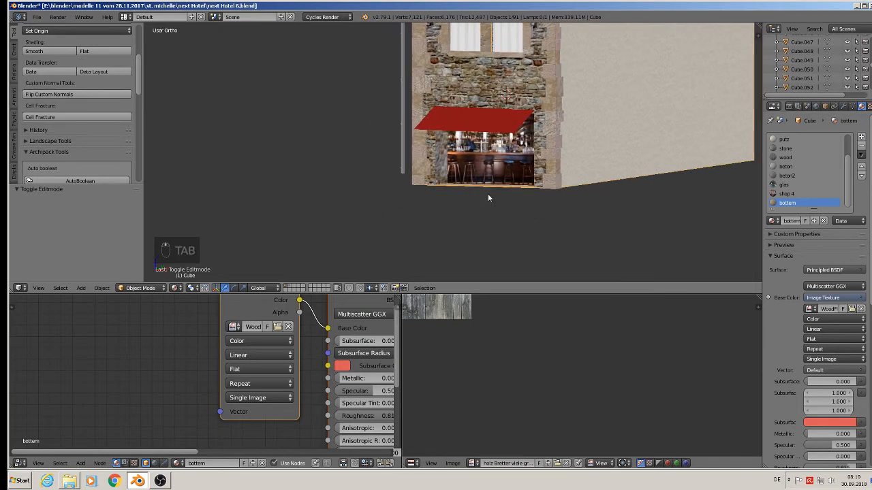
# Step: Select the thin metal rod object on the house facade and delete it
pyautogui.scroll(-6, 488, 198)
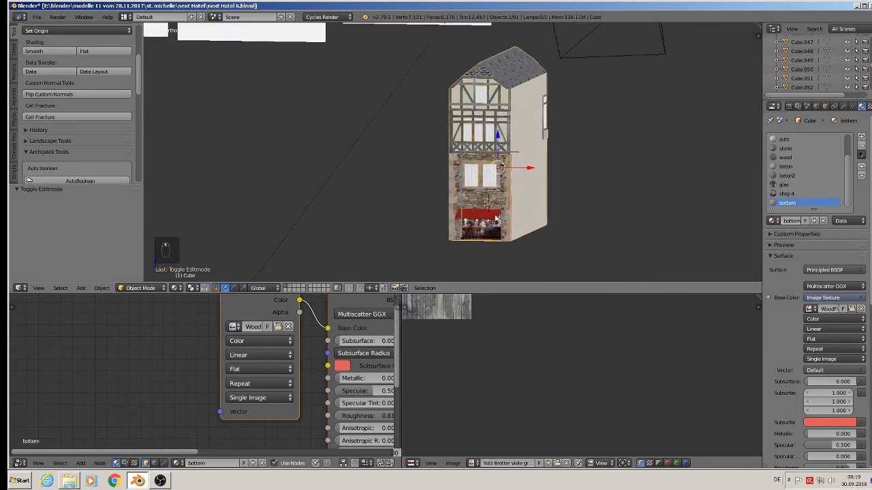
pyautogui.scroll(2, 496, 218)
pyautogui.rightClick(455, 139)
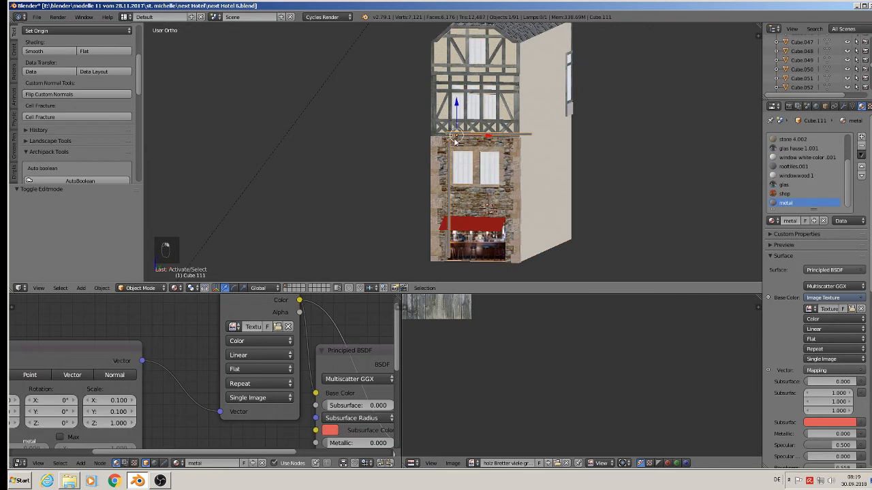
pyautogui.scroll(-1, 455, 140)
pyautogui.press('KP_1')
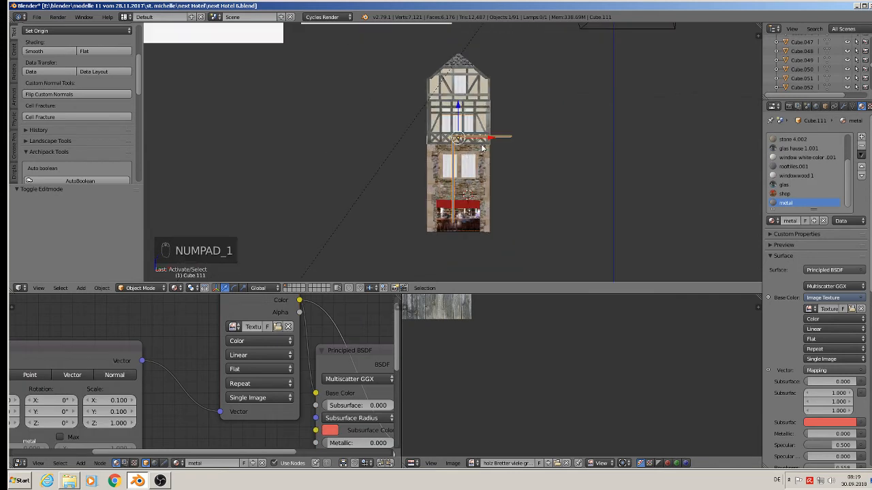
pyautogui.scroll(1, 482, 149)
pyautogui.press('g')
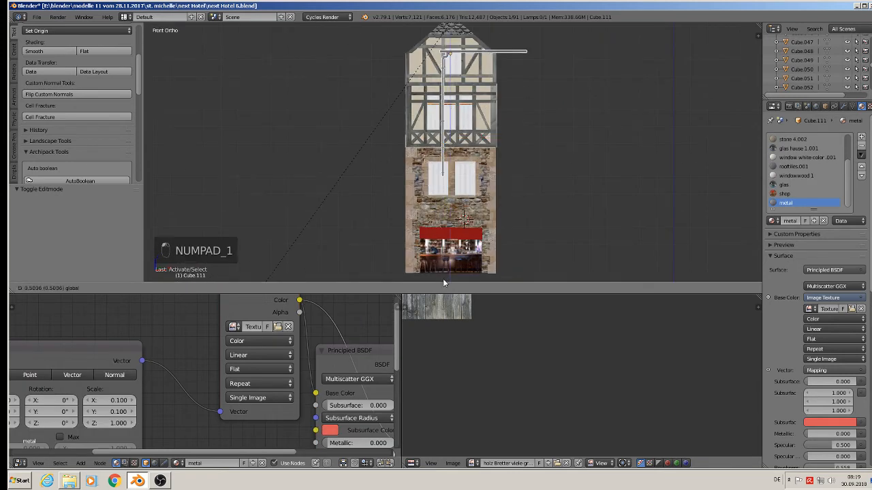
pyautogui.click(443, 281)
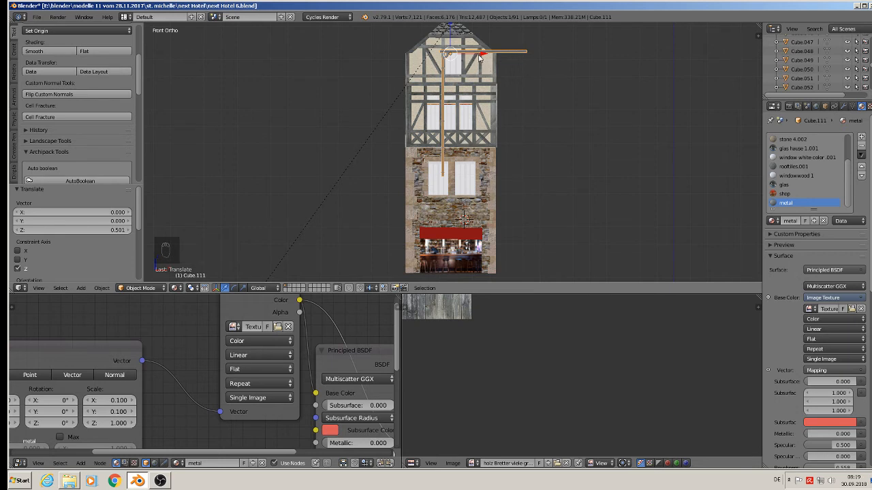
pyautogui.press('g')
pyautogui.press('x')
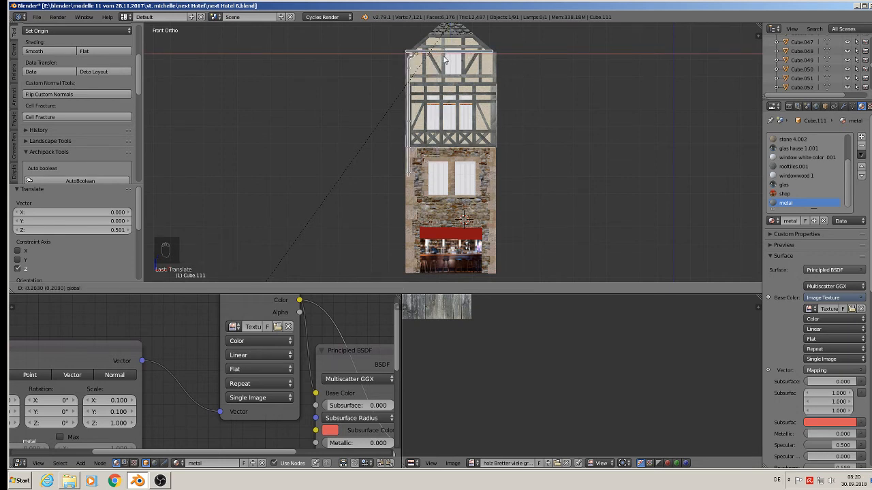
pyautogui.click(525, 82)
pyautogui.press('x')
pyautogui.click(528, 78)
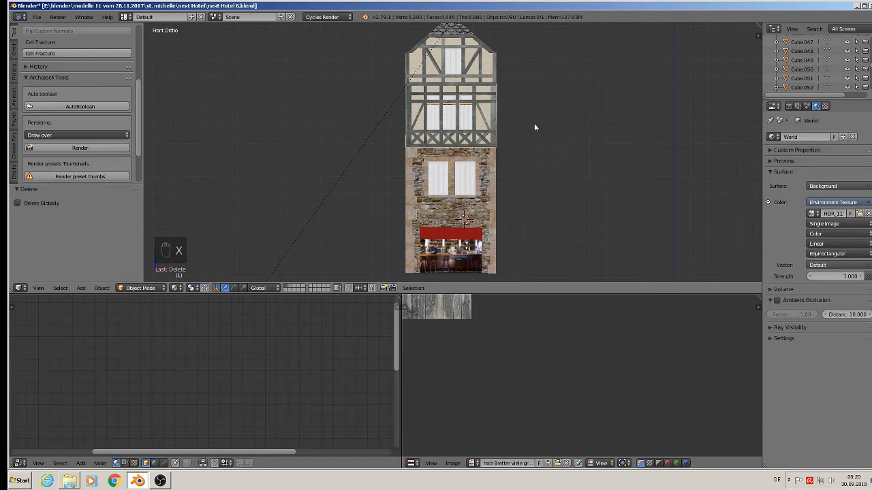
# Step: Enlarge the 3D viewport by collapsing the node and UV editors below it
pyautogui.moveTo(526, 137); pyautogui.dragTo(363, 194, button='middle')
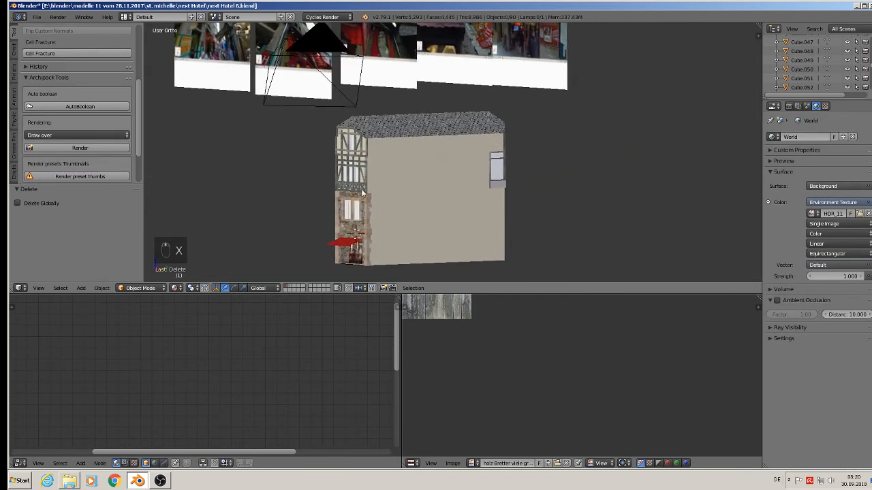
pyautogui.scroll(3, 427, 203)
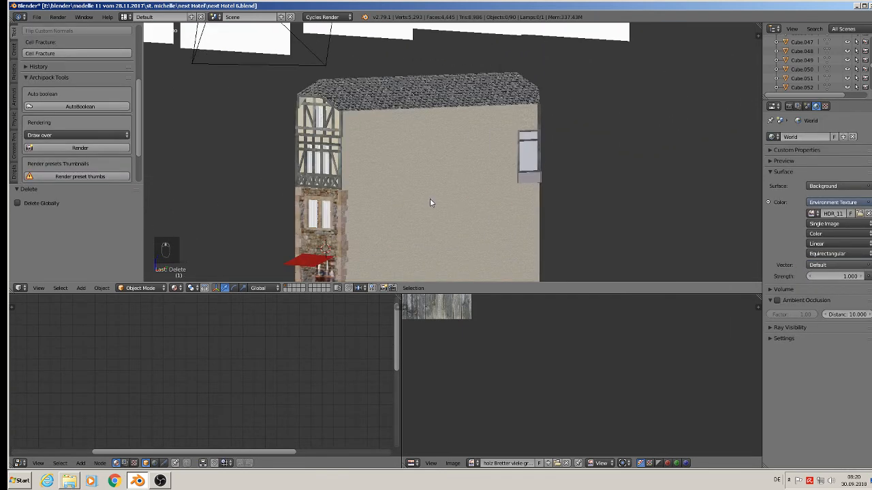
pyautogui.moveTo(431, 204); pyautogui.dragTo(492, 196, button='middle')
pyautogui.keyDown('shift'); pyautogui.moveTo(304, 208); pyautogui.dragTo(471, 146, button='middle'); pyautogui.keyUp('shift')
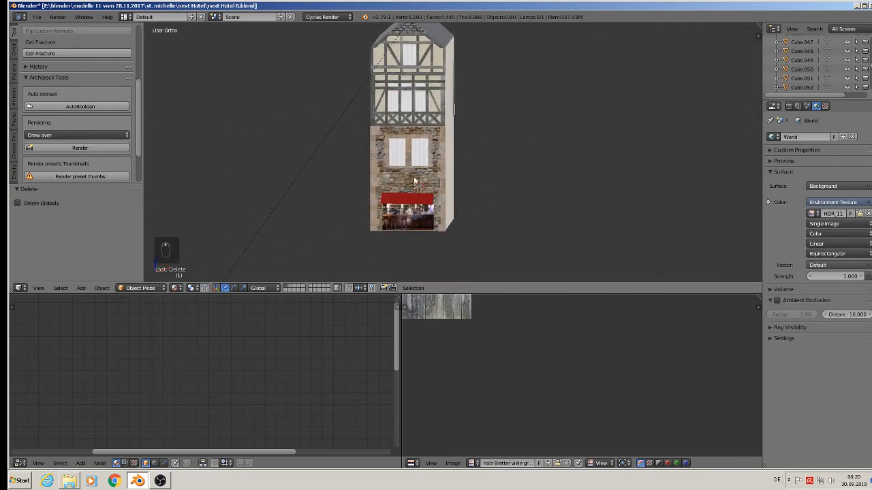
pyautogui.keyDown('shift'); pyautogui.moveTo(414, 181); pyautogui.dragTo(406, 220, button='middle'); pyautogui.keyUp('shift')
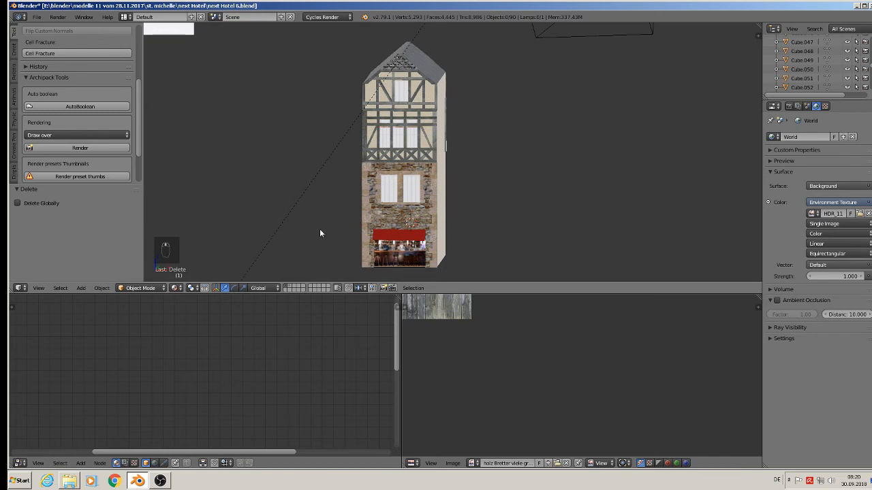
pyautogui.click(37, 17)
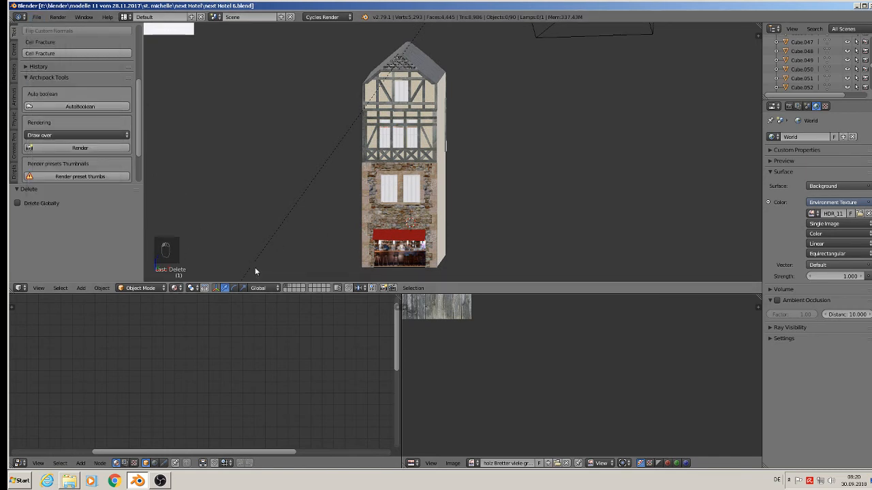
pyautogui.scroll(3, 516, 250)
pyautogui.moveTo(474, 294); pyautogui.dragTo(471, 450)
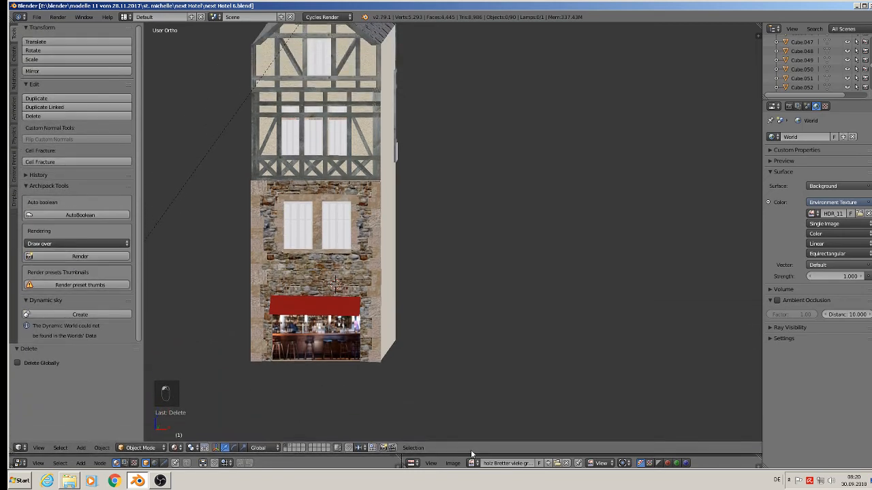
# Step: Switch the viewport to Rendered shading and inspect the house from several angles
pyautogui.rightClick(377, 278)
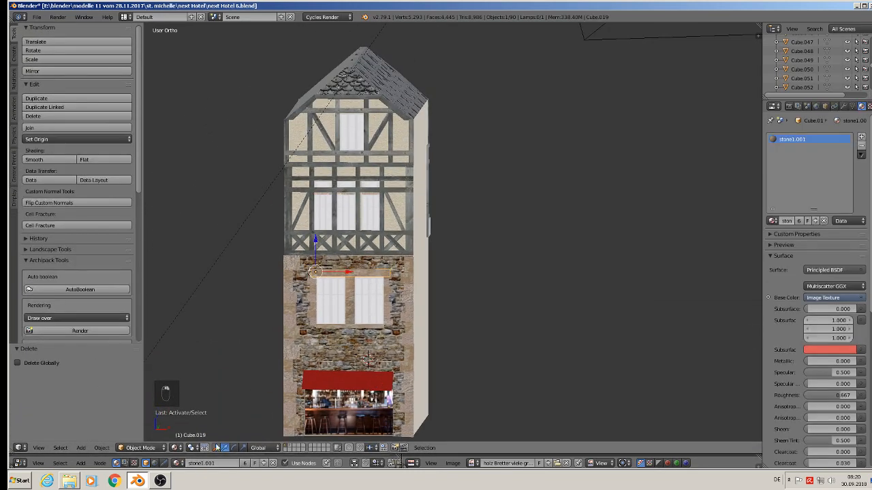
pyautogui.click(178, 449)
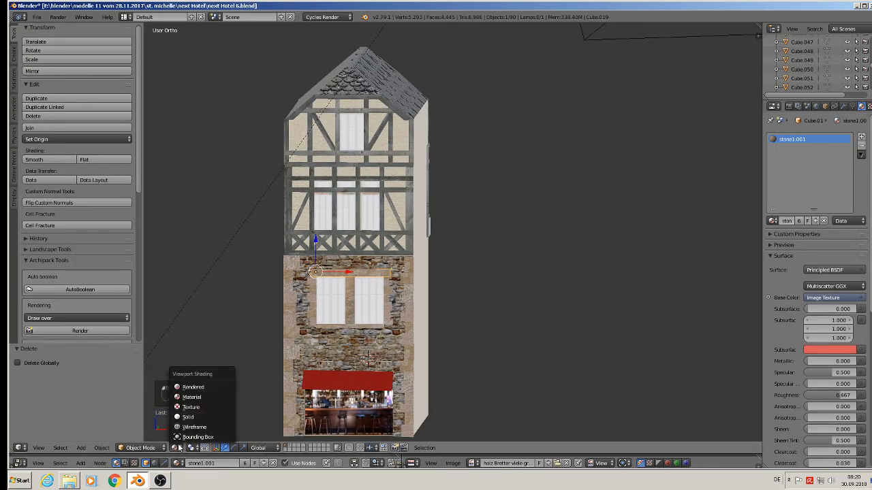
pyautogui.click(185, 388)
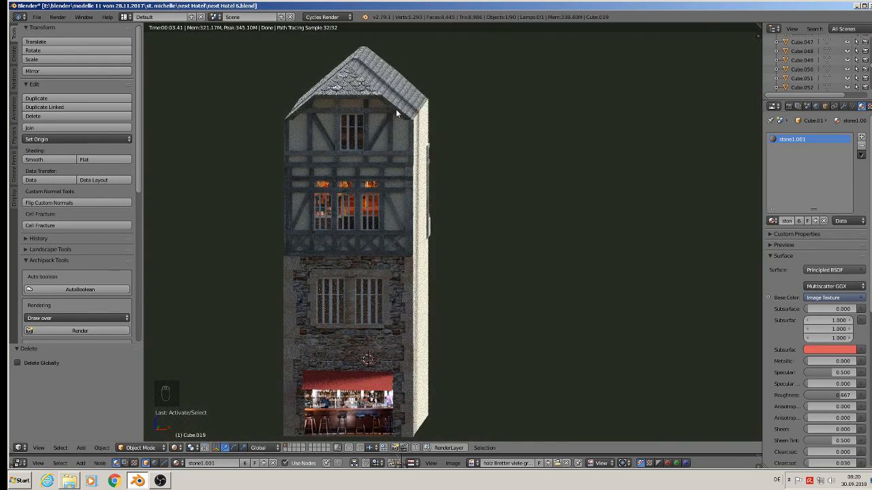
pyautogui.moveTo(461, 252); pyautogui.dragTo(320, 256, button='middle')
pyautogui.scroll(-3, 320, 256)
pyautogui.moveTo(684, 259); pyautogui.dragTo(587, 261, button='middle')
pyautogui.scroll(2, 514, 269)
pyautogui.scroll(6, 515, 270)
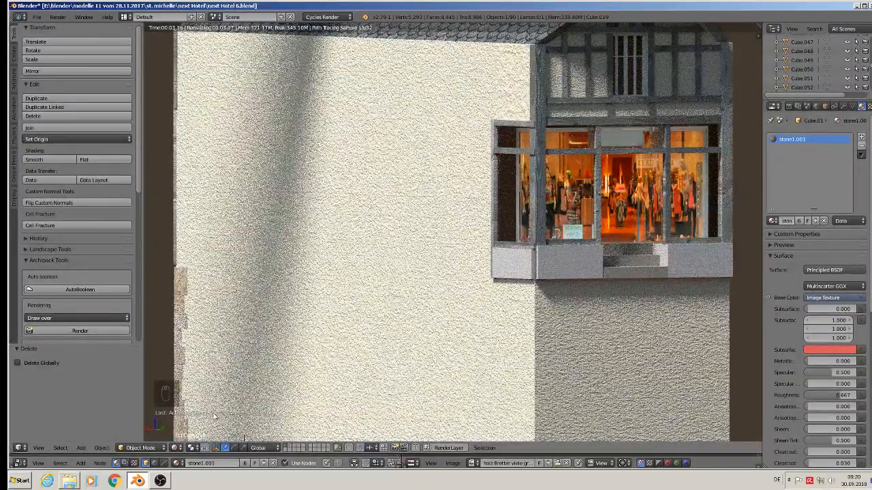
# Step: Switch the viewport shading back to Material
pyautogui.click(176, 448)
pyautogui.click(192, 396)
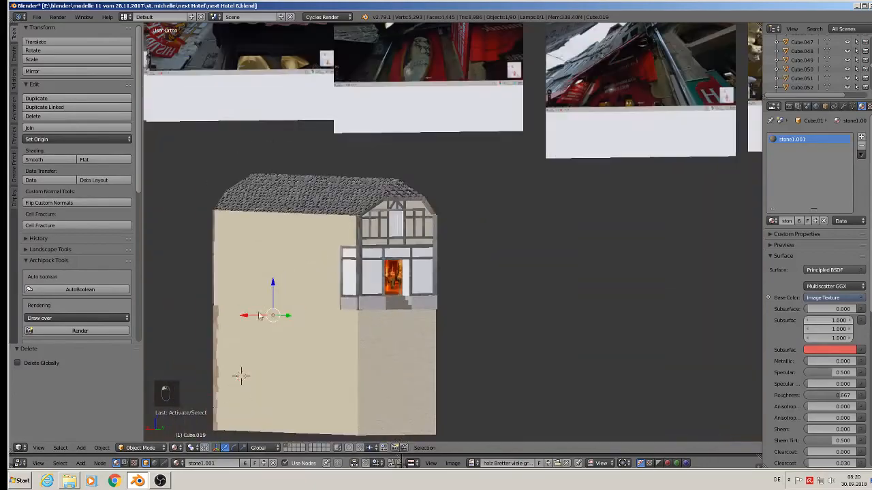
pyautogui.scroll(8, 321, 164)
pyautogui.moveTo(321, 162); pyautogui.dragTo(395, 228, button='middle')
pyautogui.scroll(-3, 395, 229)
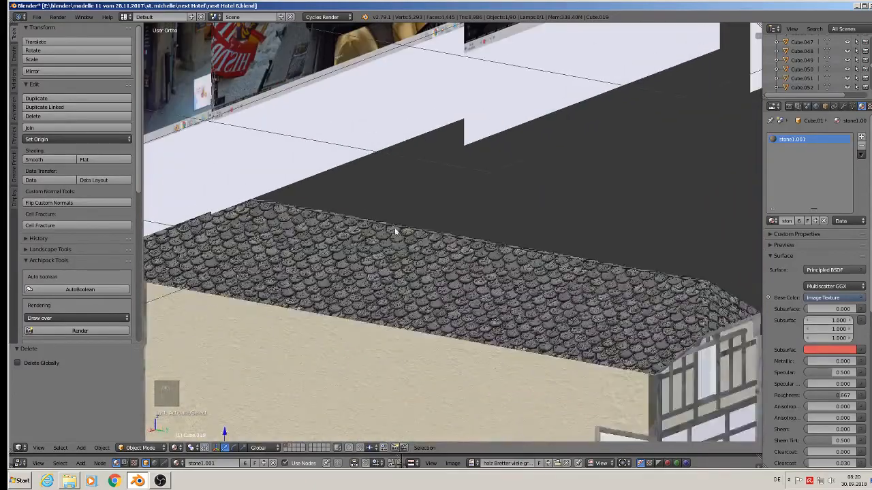
# Step: Select the roof faces in Edit Mode and rotate their UVs 180° in the UV editor
pyautogui.rightClick(486, 281)
pyautogui.press('Tab')
pyautogui.moveTo(585, 308); pyautogui.dragTo(559, 277, button='middle')
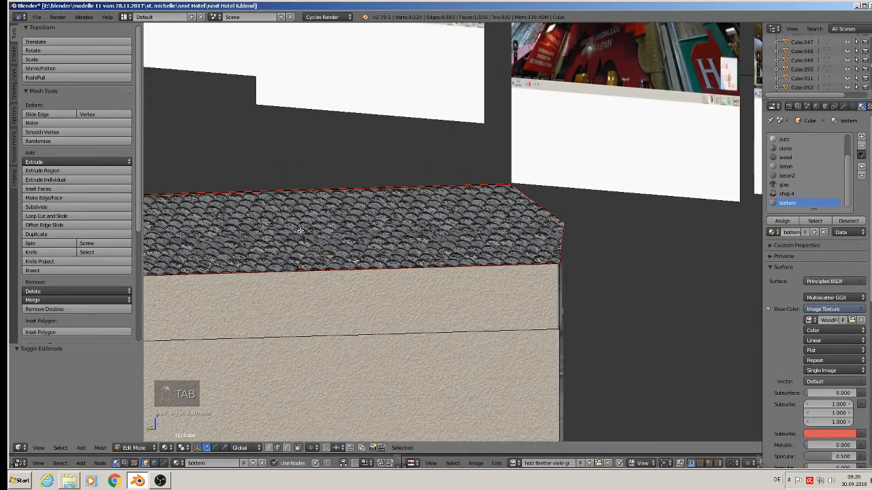
pyautogui.click(286, 447)
pyautogui.rightClick(293, 222)
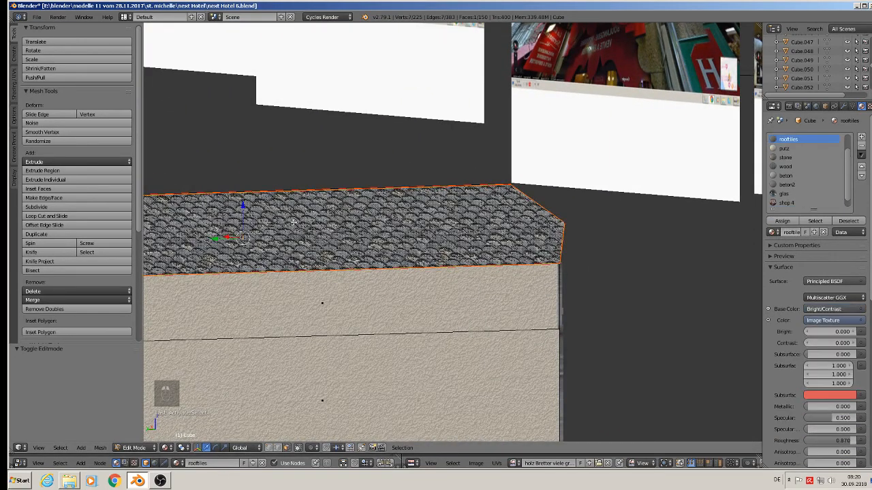
pyautogui.scroll(-1, 438, 352)
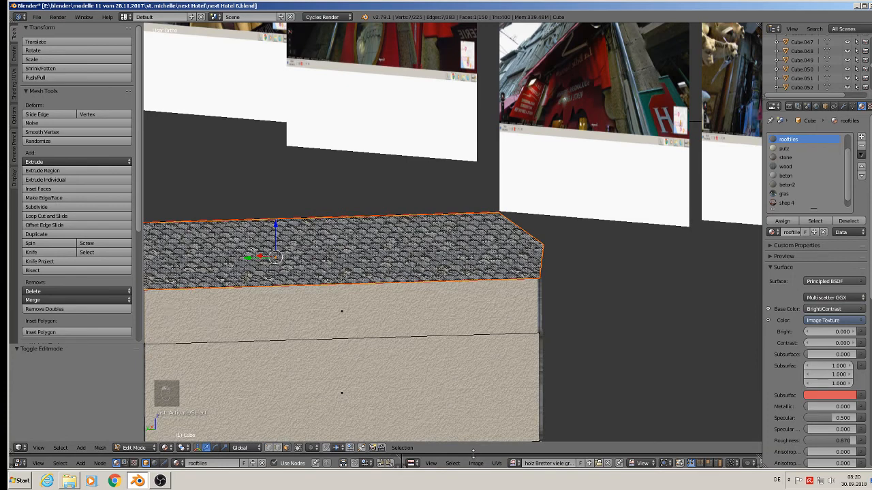
pyautogui.moveTo(475, 456); pyautogui.dragTo(494, 357)
pyautogui.click(502, 405)
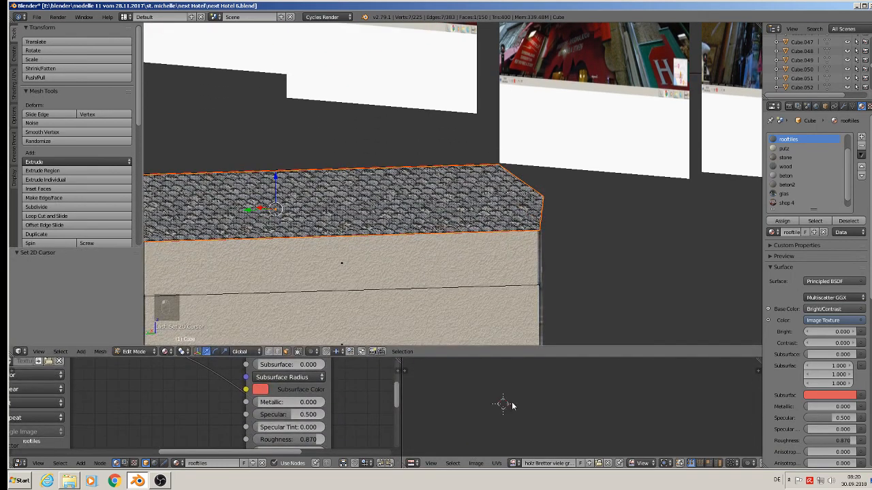
pyautogui.write('r180')
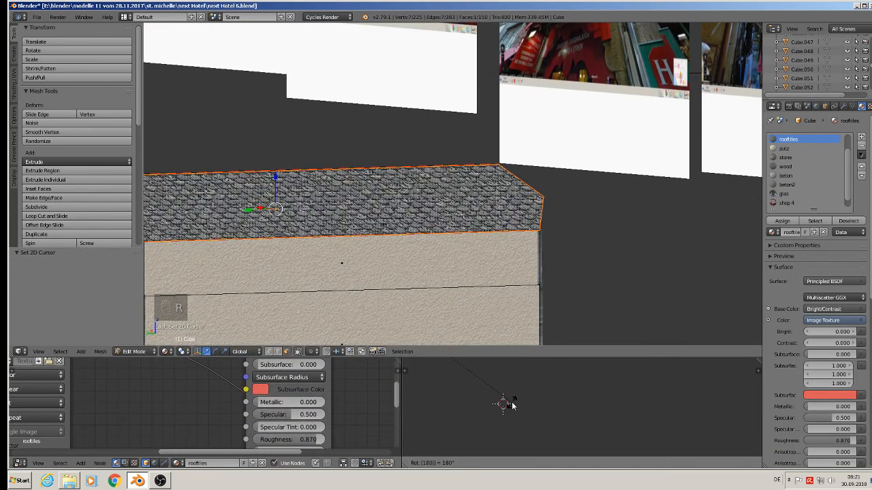
pyautogui.click(512, 406)
# Step: Select the gable roof face, rotate its UVs 180°, and leave Edit Mode
pyautogui.moveTo(163, 240); pyautogui.dragTo(306, 216, button='middle')
pyautogui.rightClick(275, 225)
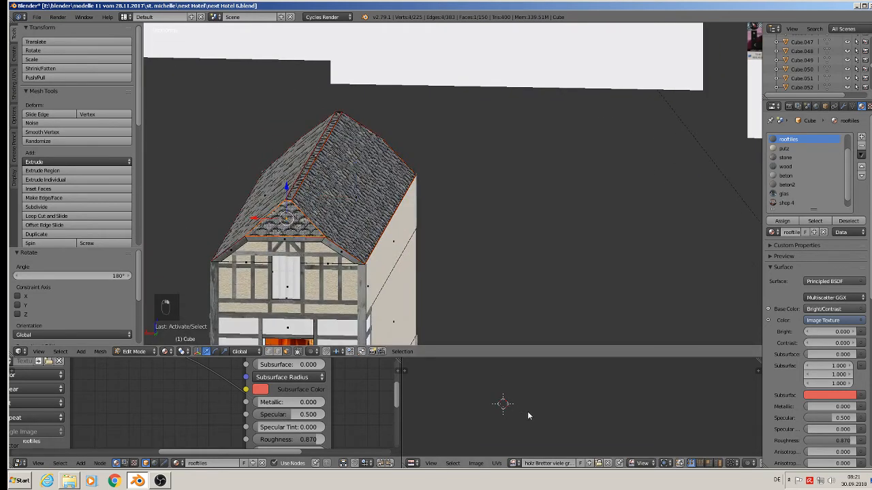
pyautogui.write('r')
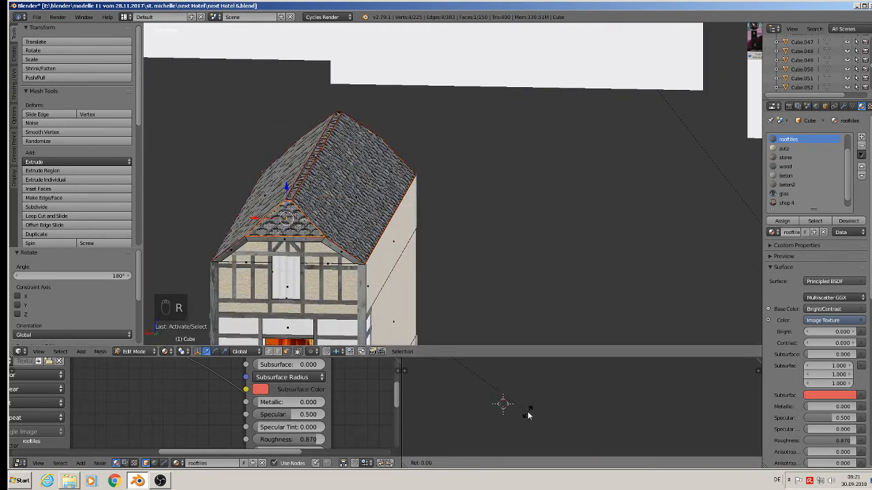
pyautogui.write('180')
pyautogui.press('Return')
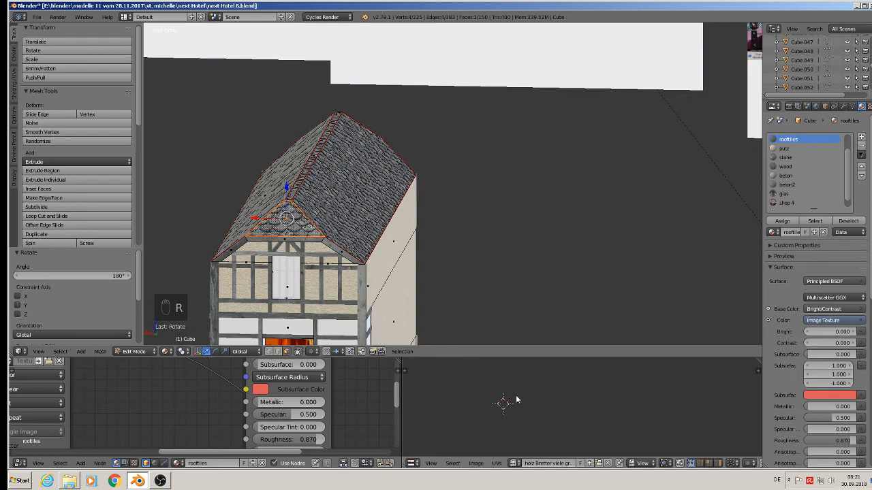
pyautogui.moveTo(428, 181); pyautogui.dragTo(313, 188, button='middle')
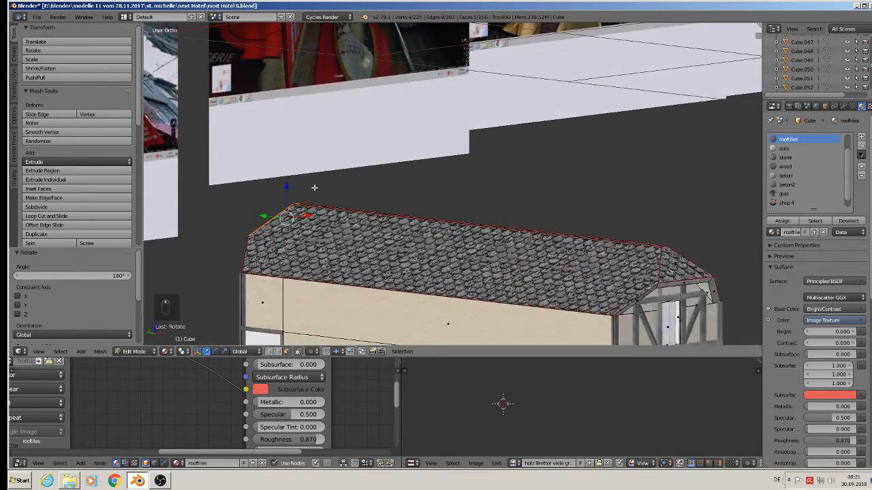
pyautogui.press('Tab')
pyautogui.moveTo(469, 252); pyautogui.dragTo(481, 215, button='middle')
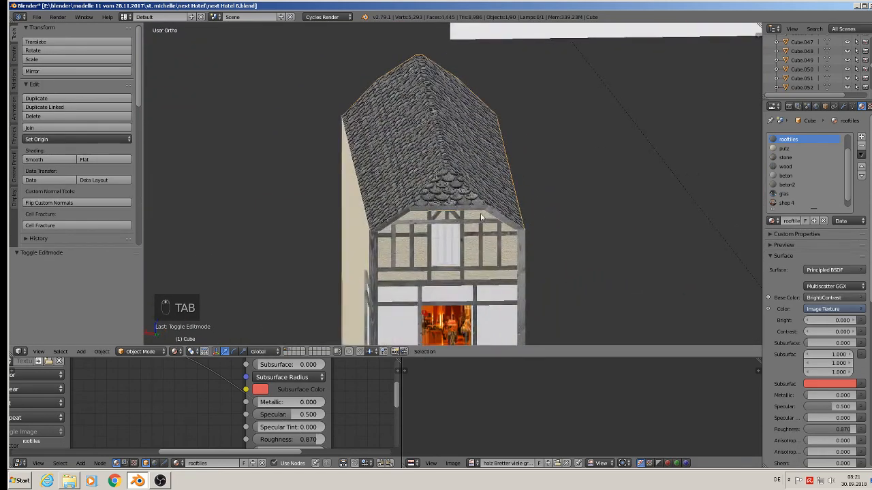
# Step: Zoom in and out across the front view to inspect the house facade and surrounding reference images
pyautogui.click(36, 16)
pyautogui.click(54, 87)
pyautogui.scroll(-5, 512, 186)
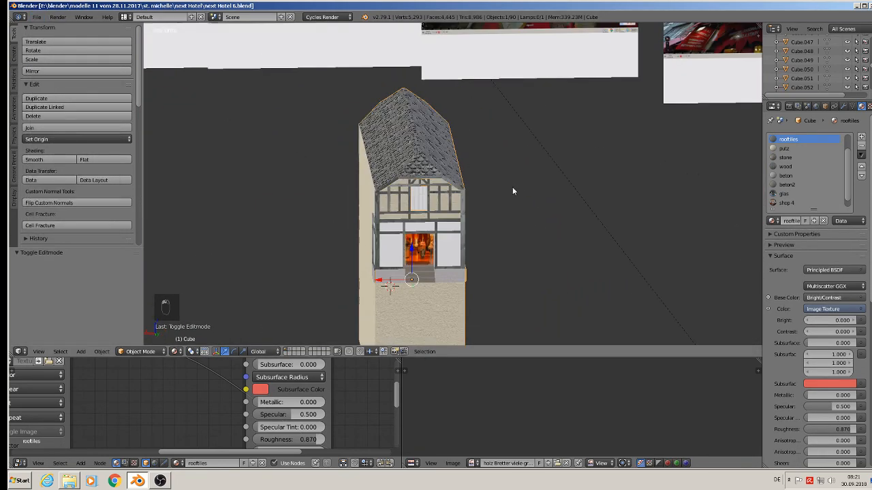
pyautogui.press('KP_1')
pyautogui.scroll(-8, 510, 189)
pyautogui.scroll(3, 335, 27)
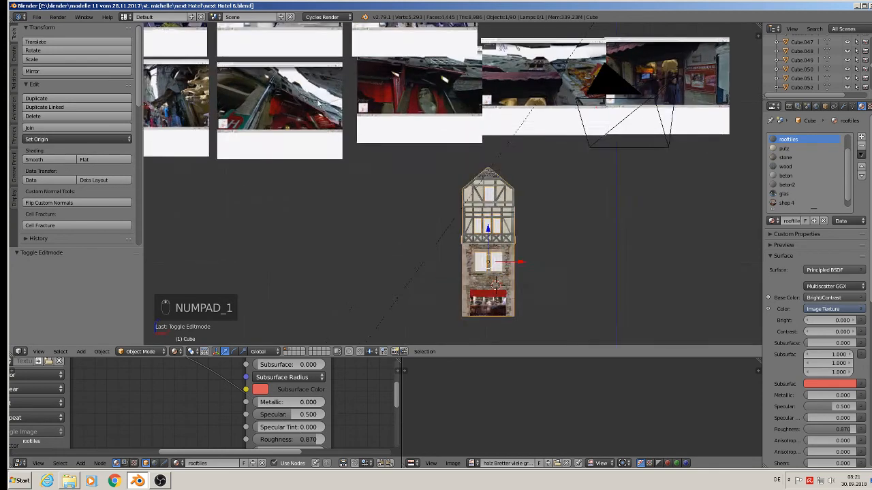
pyautogui.scroll(10, 657, 49)
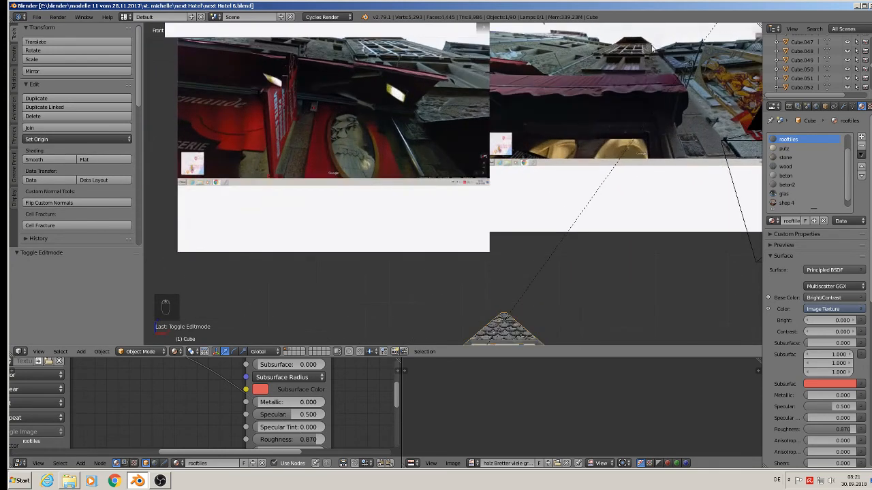
pyautogui.scroll(2, 575, 108)
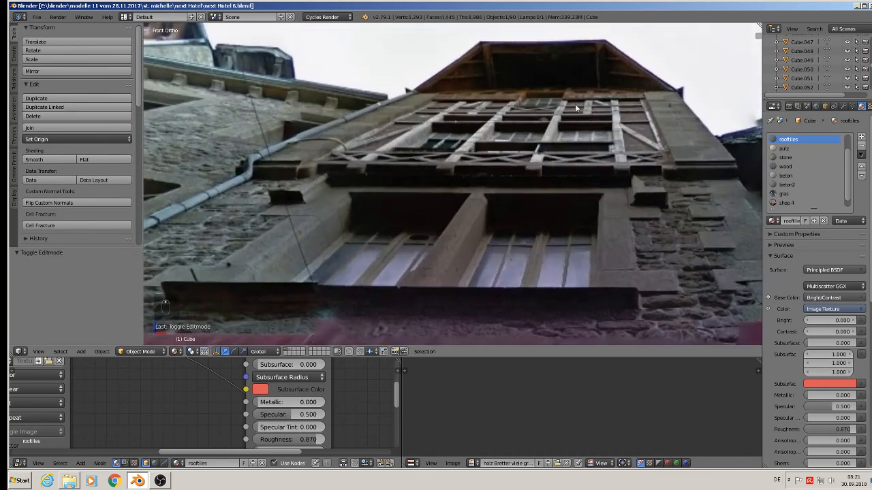
pyautogui.scroll(2, 592, 141)
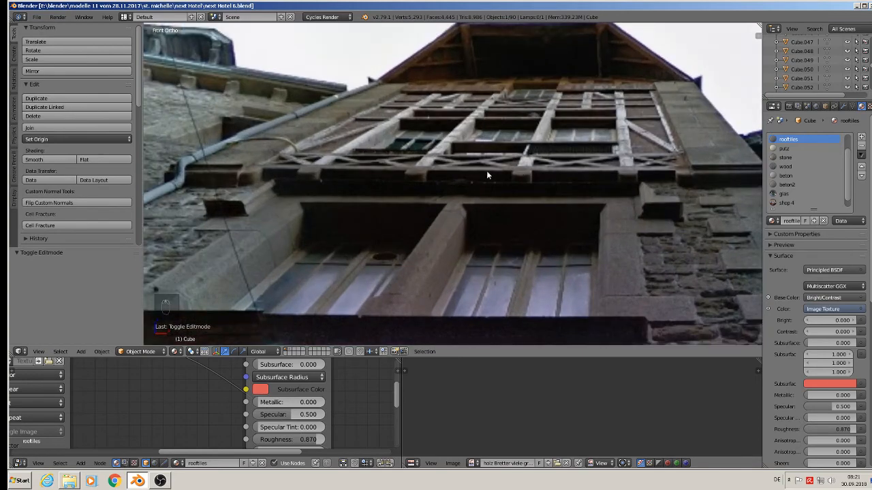
pyautogui.scroll(-10, 390, 159)
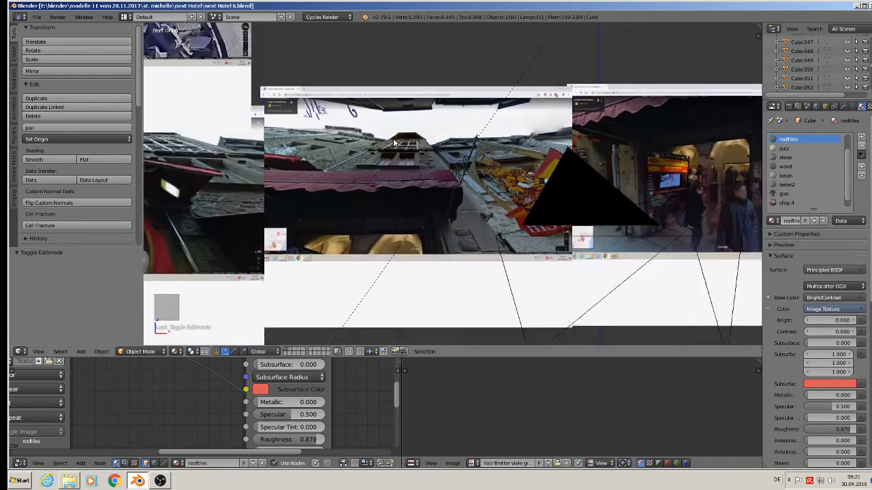
pyautogui.keyDown('ctrl'); pyautogui.scroll(6, 374, 146); pyautogui.keyUp('ctrl')
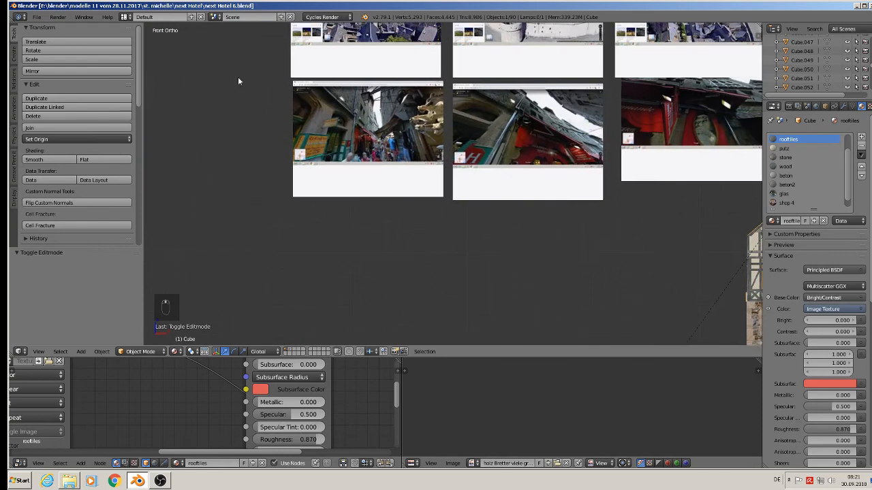
pyautogui.scroll(-7, 371, 143)
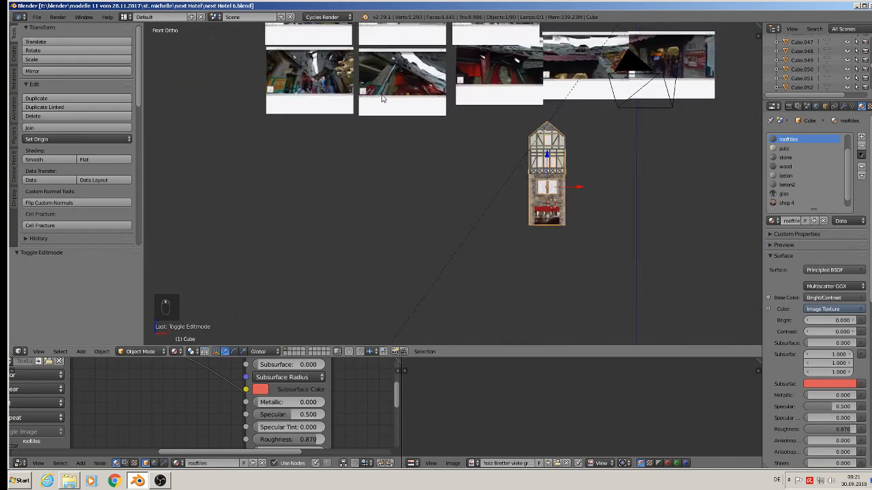
pyautogui.scroll(12, 381, 126)
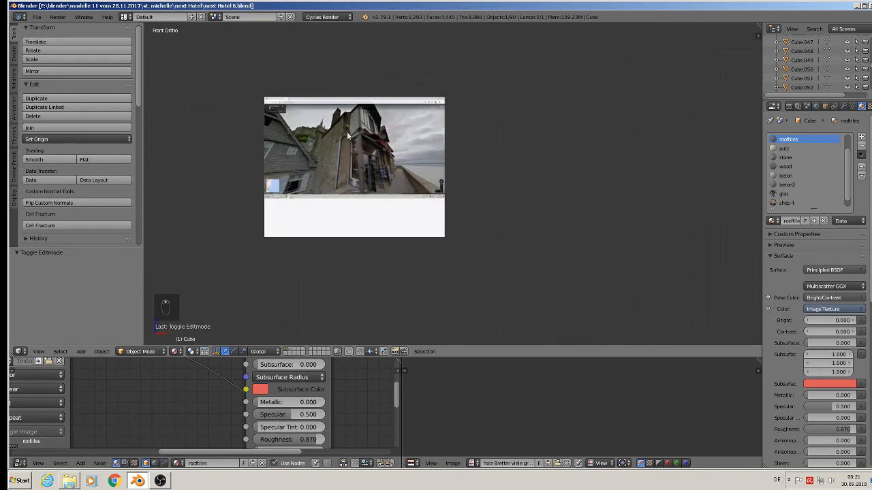
pyautogui.scroll(3, 374, 118)
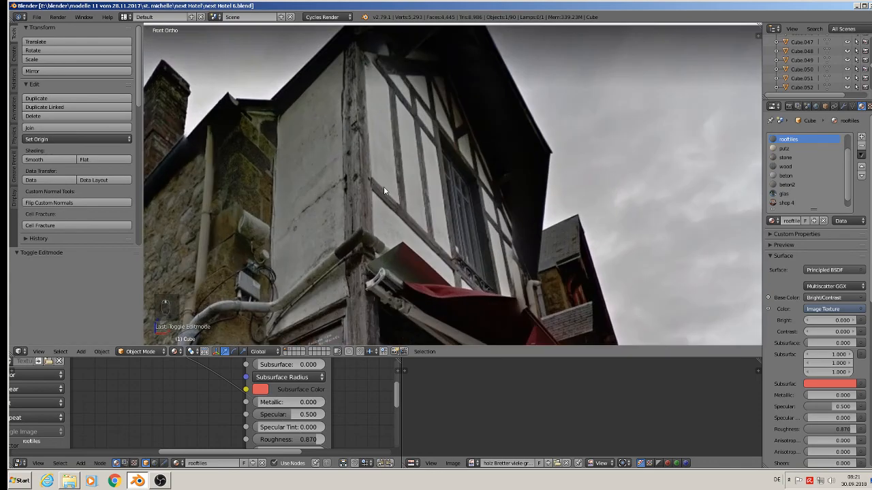
pyautogui.scroll(-8, 448, 227)
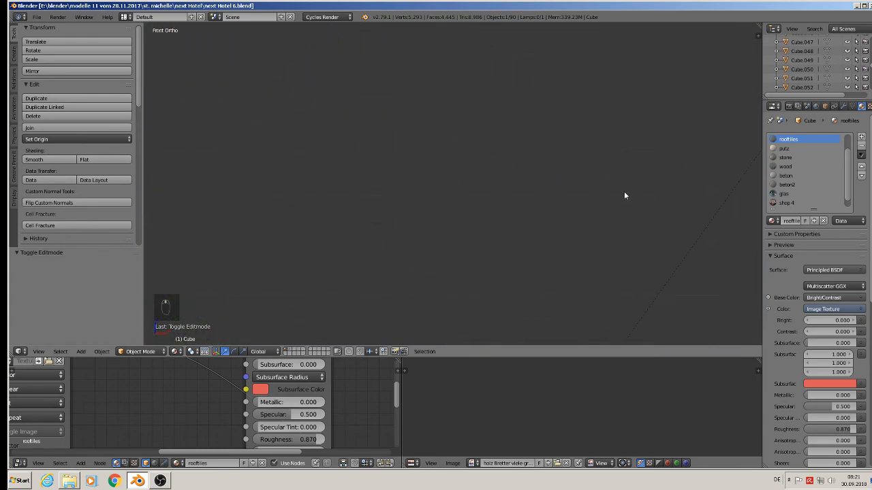
pyautogui.scroll(6, 732, 191)
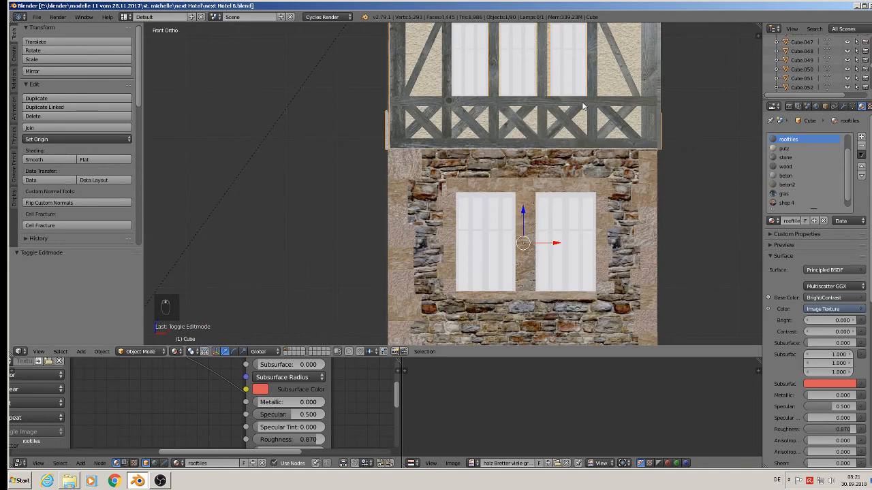
pyautogui.scroll(2, 582, 106)
# Step: Select the horizontal timber beam and tint its wood material's Mix node second colour dark brown (R 0.180, G 0.104, B 0.096)
pyautogui.rightClick(584, 107)
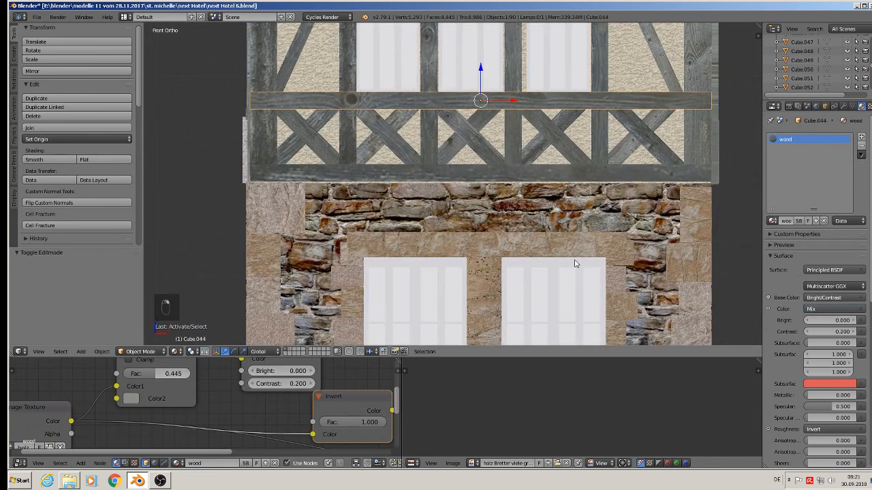
pyautogui.scroll(-3, 244, 406)
pyautogui.scroll(-1, 193, 421)
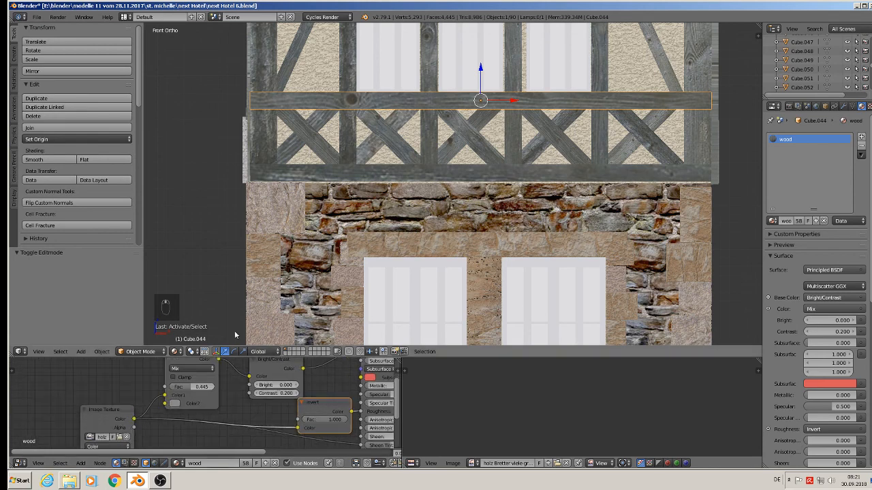
pyautogui.scroll(2, 245, 307)
pyautogui.scroll(1, 201, 382)
pyautogui.click(173, 408)
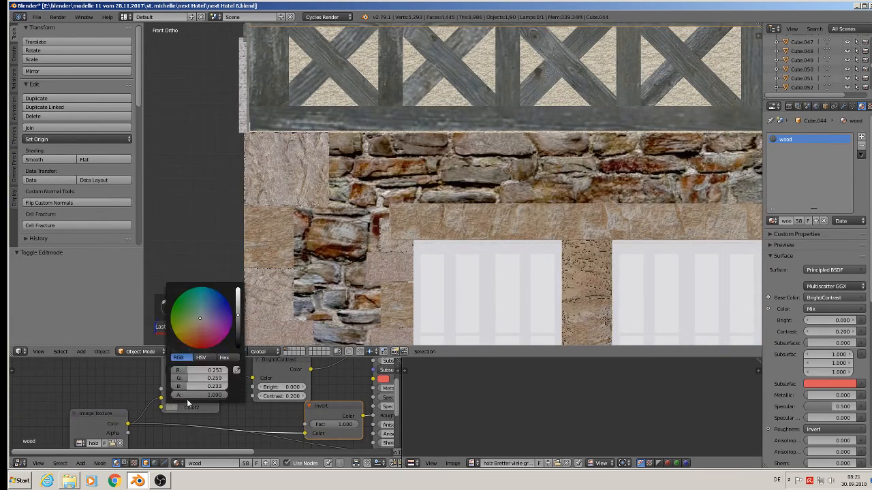
pyautogui.click(199, 331)
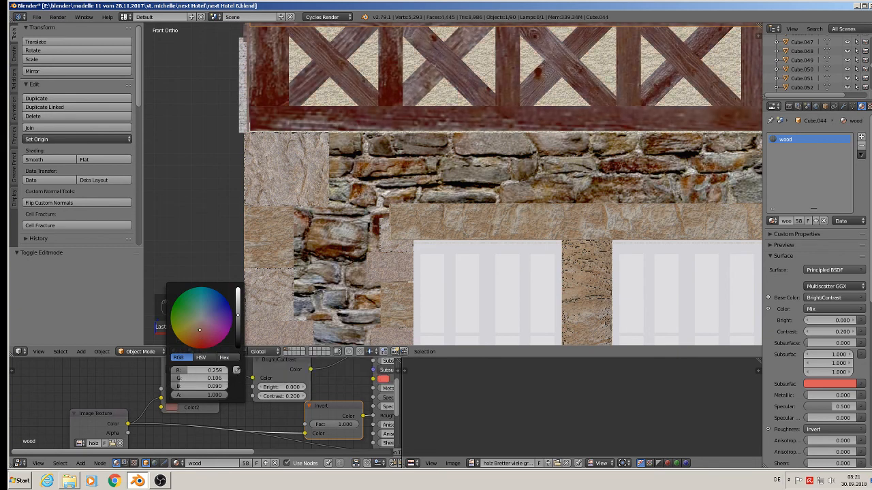
pyautogui.click(238, 307)
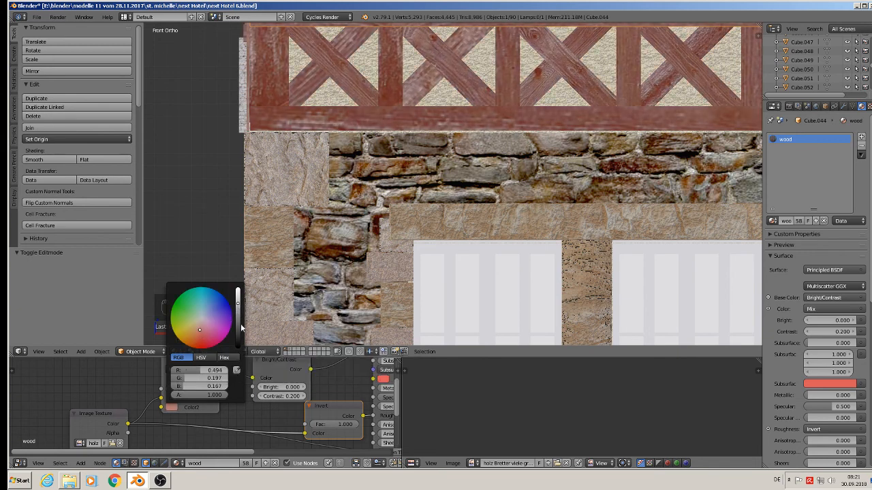
pyautogui.click(241, 327)
pyautogui.click(198, 324)
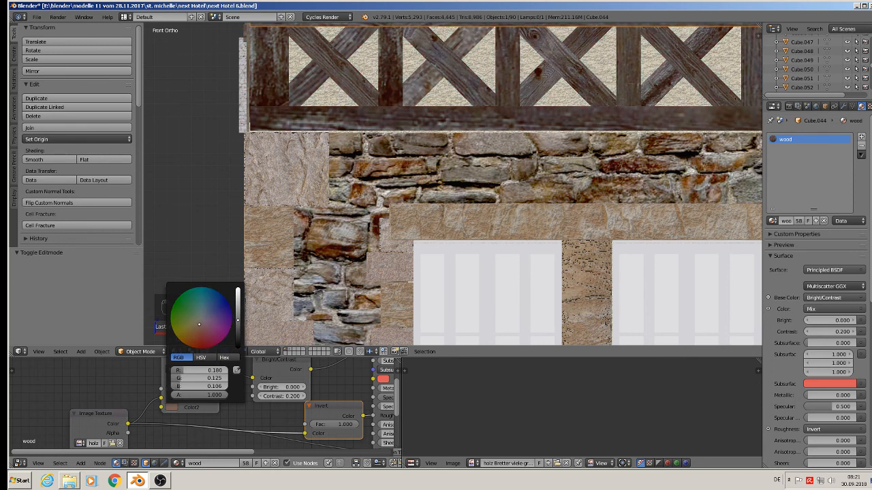
pyautogui.moveTo(197, 324); pyautogui.dragTo(200, 330)
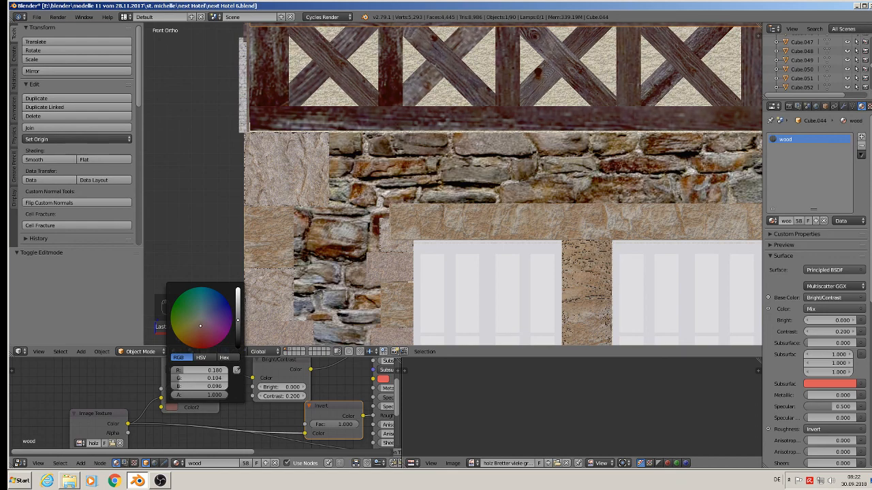
# Step: Deselect everything, frame all nodes, and zoom out and orbit to view the whole house
pyautogui.scroll(-7, 540, 127)
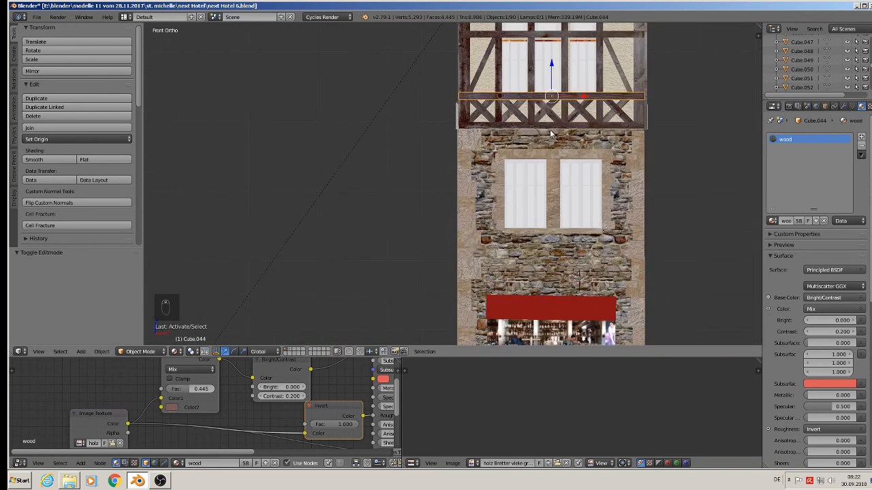
pyautogui.press('a')
pyautogui.press('Home')
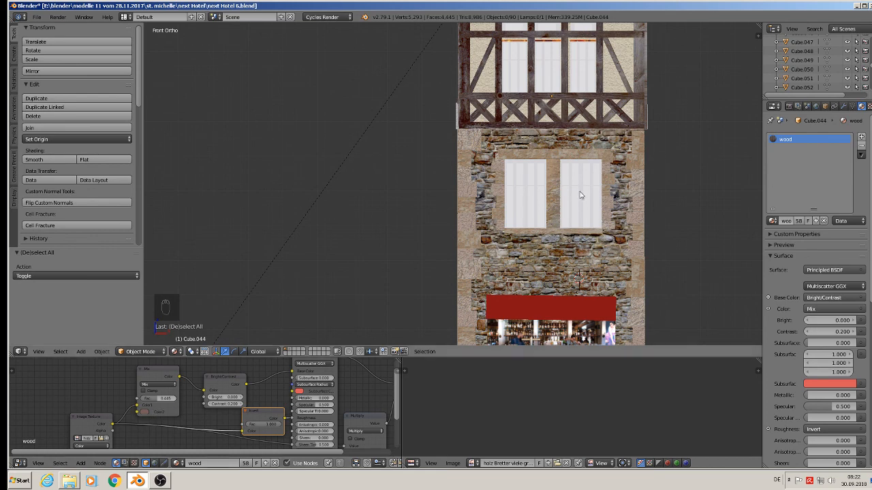
pyautogui.scroll(-1, 608, 113)
pyautogui.press('a')
pyautogui.keyDown('shift'); pyautogui.moveTo(664, 124); pyautogui.dragTo(582, 179, button='middle'); pyautogui.keyUp('shift')
pyautogui.press('a')
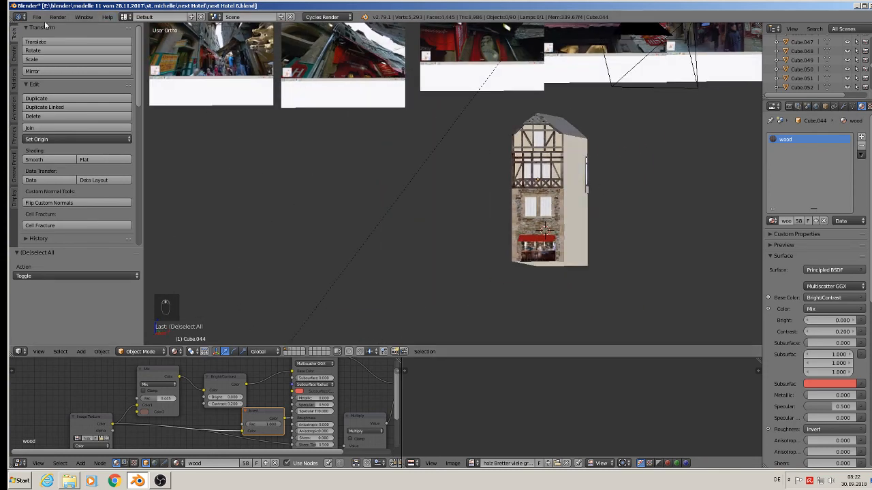
# Step: Save the blend file and switch to the OBS recorder
pyautogui.click(37, 16)
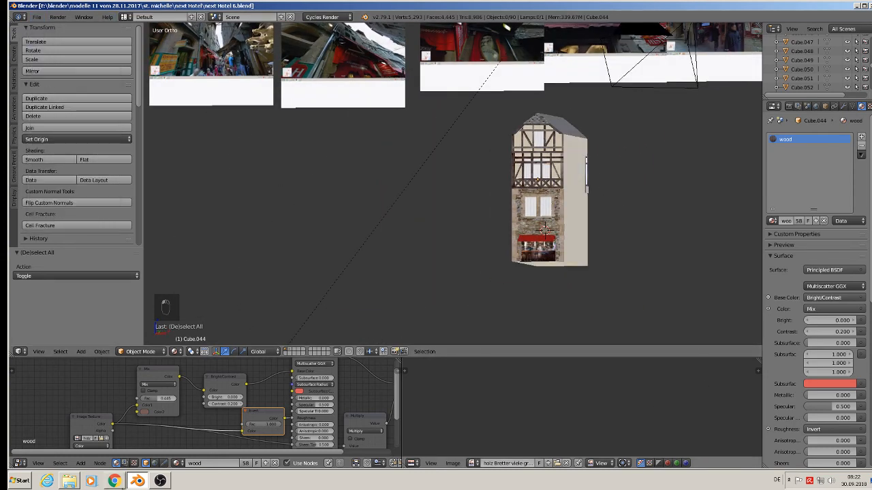
pyautogui.click(160, 481)
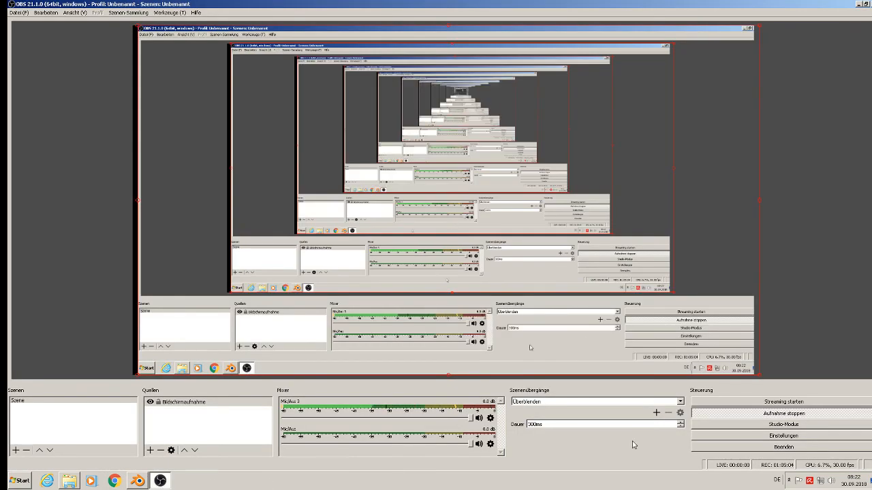